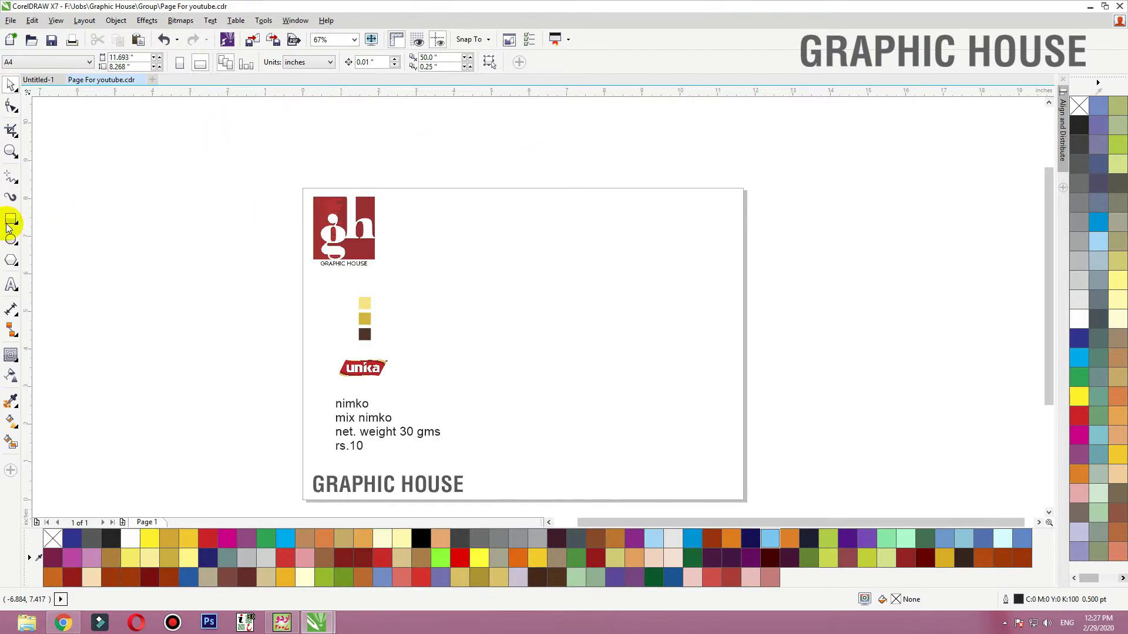
Shift the product text block and the Unika logo slightly up and toward the page's left edge
{"action": "left_click", "coordinate": [355, 405]}
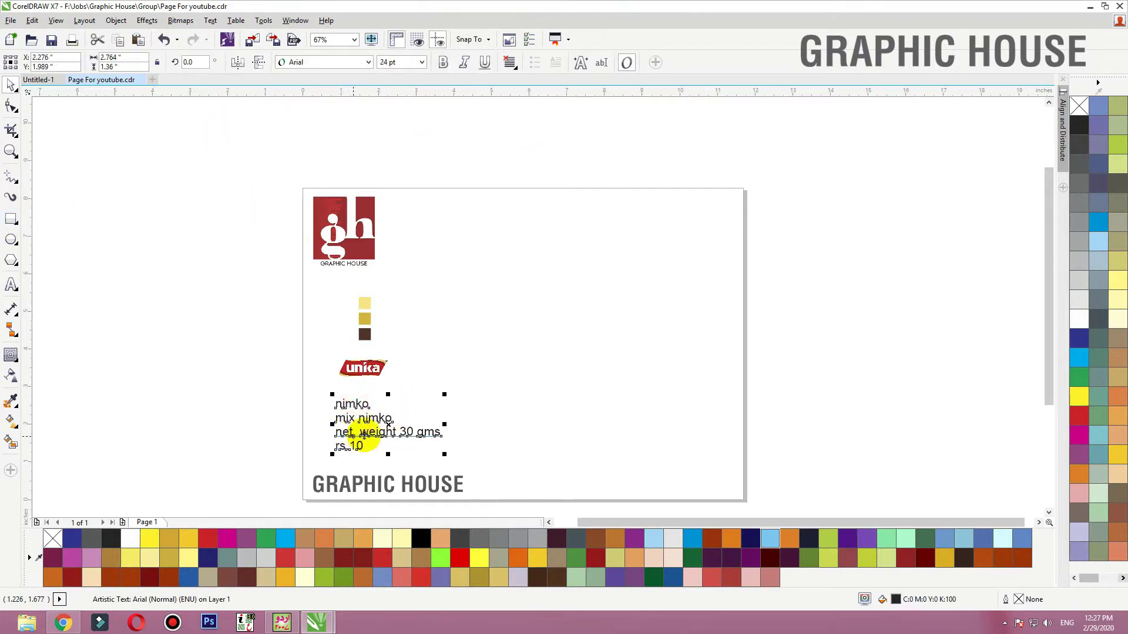
{"action": "left_click_drag", "start_coordinate": [383, 438], "coordinate": [345, 397]}
{"action": "left_click", "coordinate": [356, 367]}
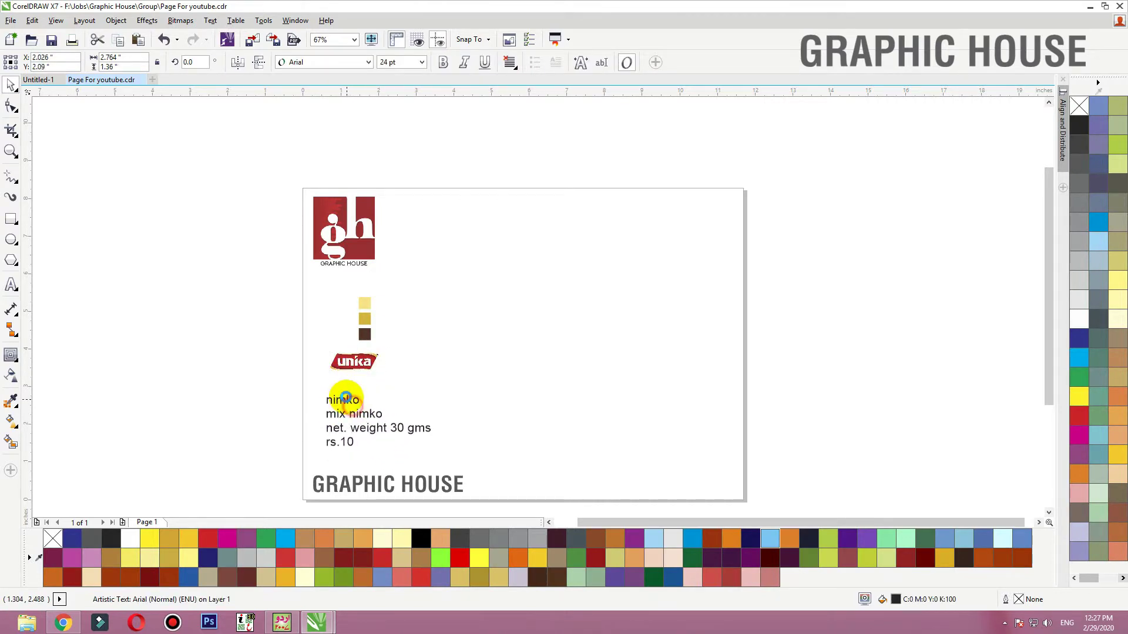
Move the three colour swatches off the page, just beyond its left edge
{"action": "left_click_drag", "start_coordinate": [407, 282], "coordinate": [320, 343]}
{"action": "left_click_drag", "start_coordinate": [338, 302], "coordinate": [285, 330]}
{"action": "left_click", "coordinate": [249, 279]}
{"action": "scroll", "coordinate": [265, 279], "scroll_direction": "down", "scroll_amount": 1}
{"action": "key", "text": "F2"}
{"action": "left_click_drag", "start_coordinate": [259, 219], "coordinate": [554, 400]}
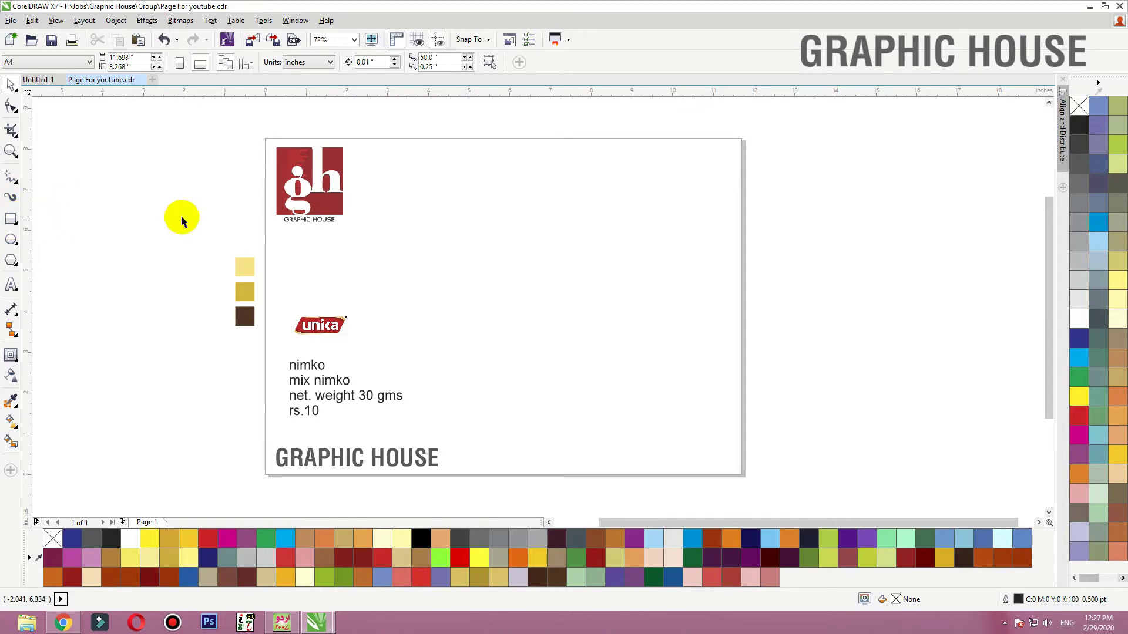
Draw an upright rectangle about 3.9 by 5.2 inches in the middle of the page
{"action": "left_click", "coordinate": [12, 219]}
{"action": "left_click_drag", "start_coordinate": [421, 202], "coordinate": [580, 414]}
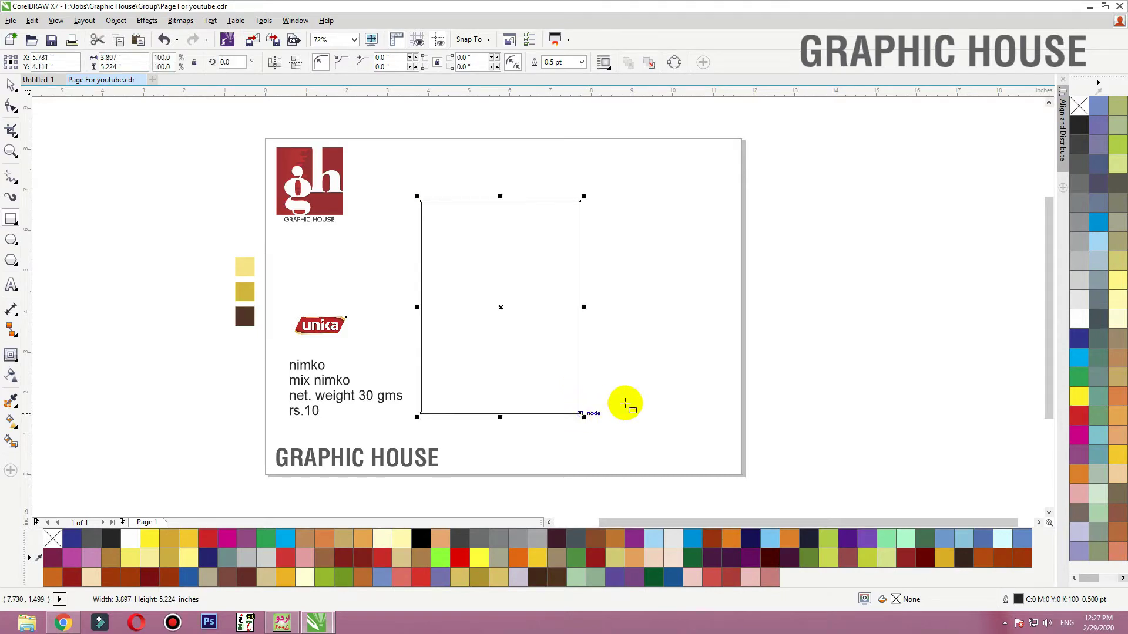
{"action": "left_click", "coordinate": [8, 89]}
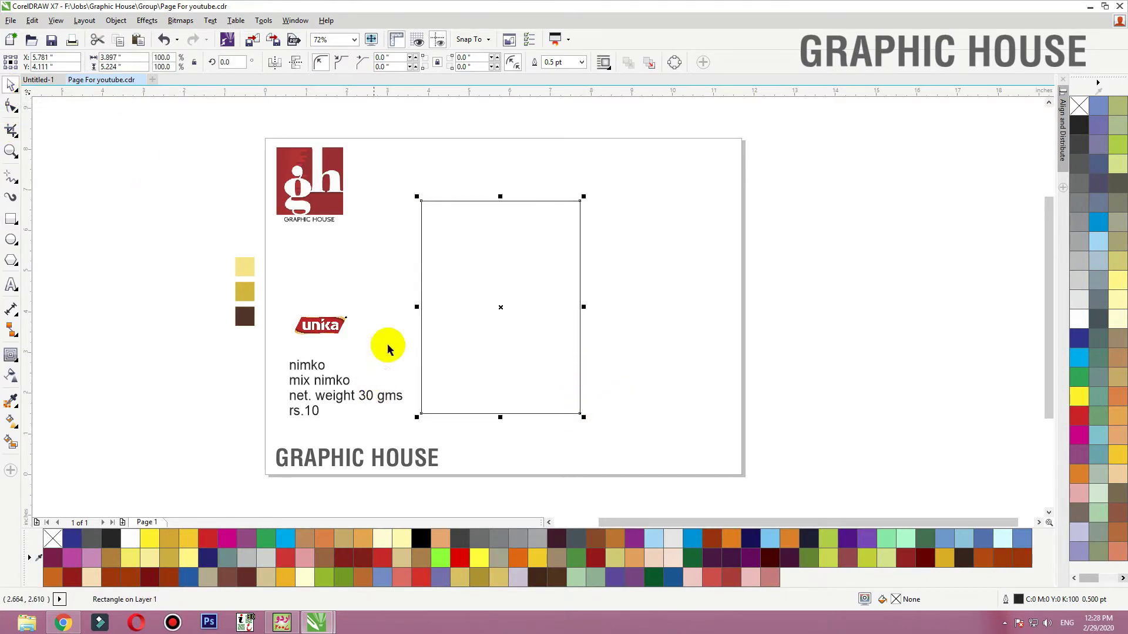
Switch to Chrome and examine the nimko image results for packet design references, then return to CorelDRAW
{"action": "left_click", "coordinate": [63, 623]}
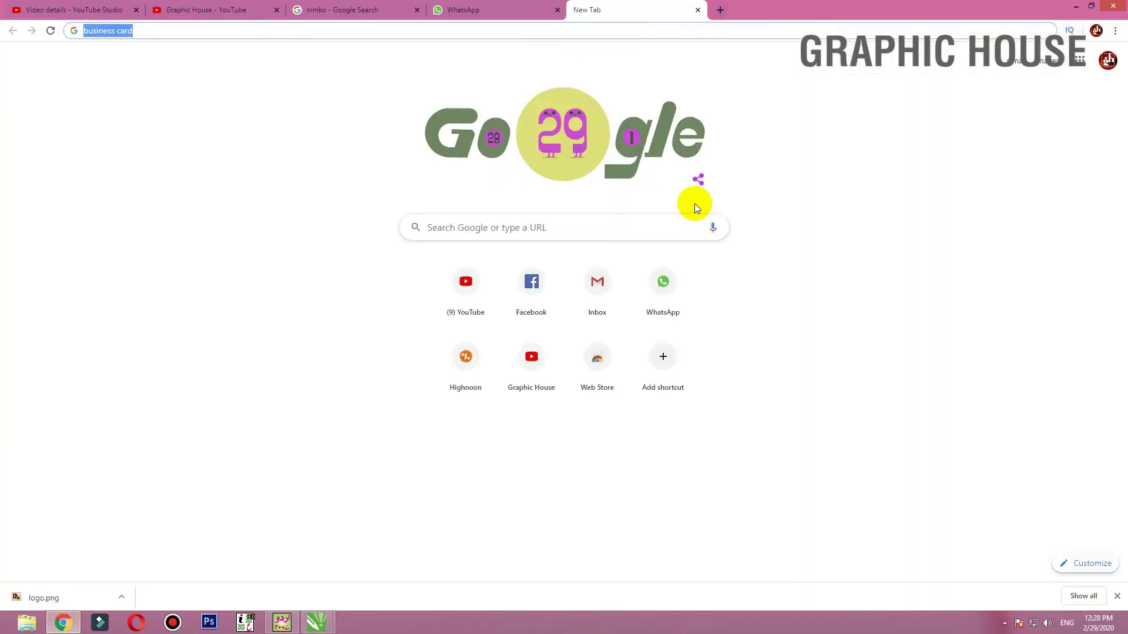
{"action": "left_click", "coordinate": [516, 7]}
{"action": "left_click", "coordinate": [380, 6]}
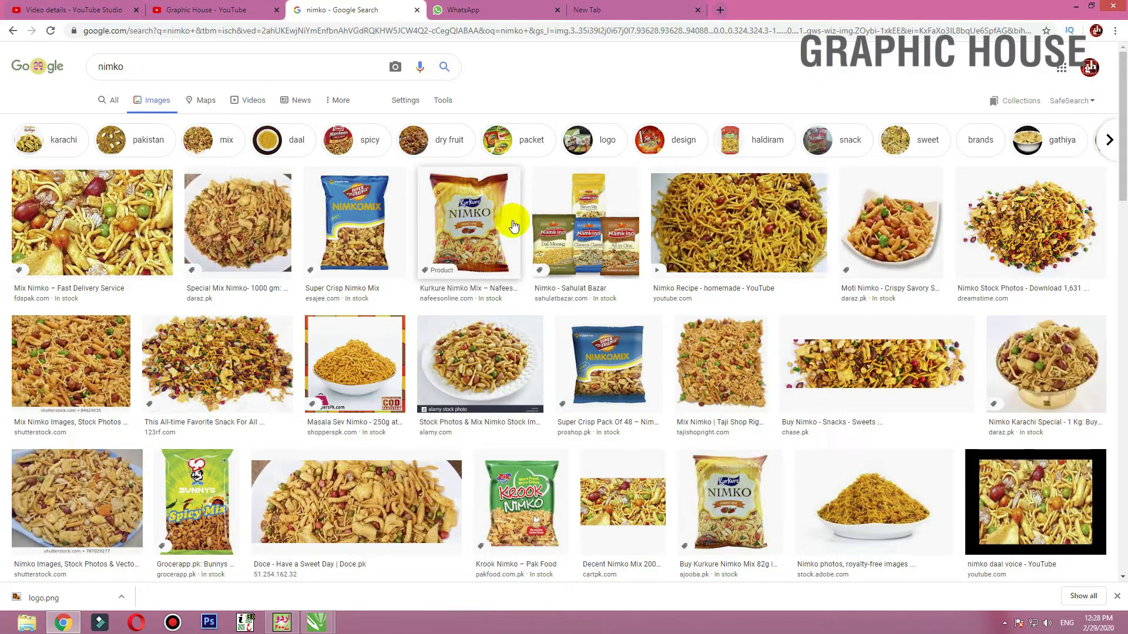
{"action": "scroll", "coordinate": [559, 264], "scroll_direction": "down", "scroll_amount": 3}
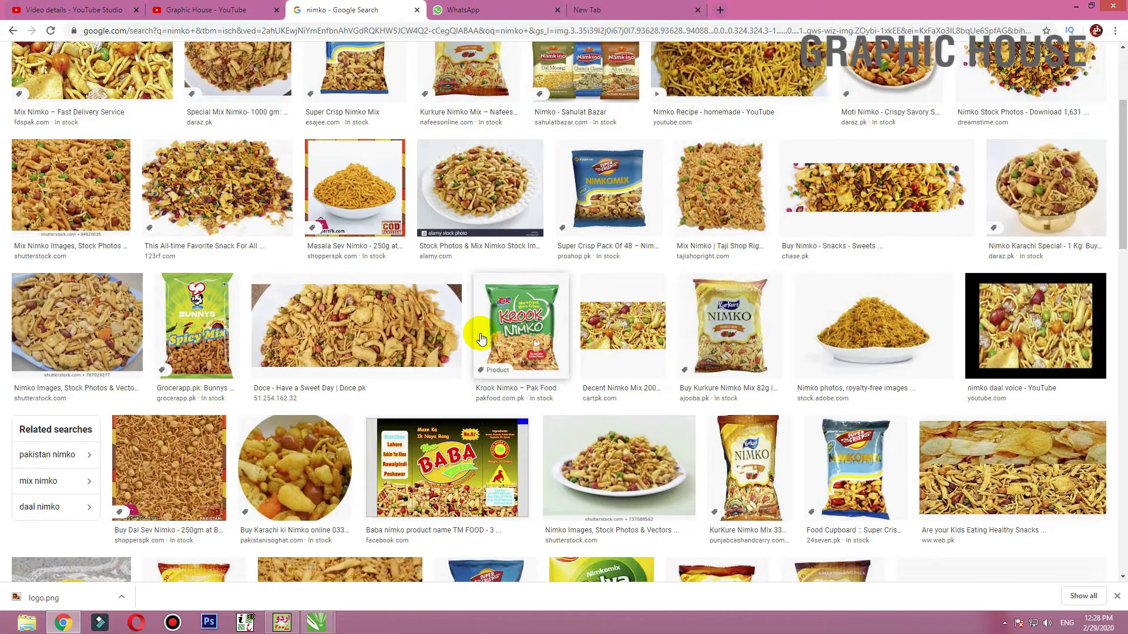
{"action": "scroll", "coordinate": [339, 355], "scroll_direction": "up", "scroll_amount": 3}
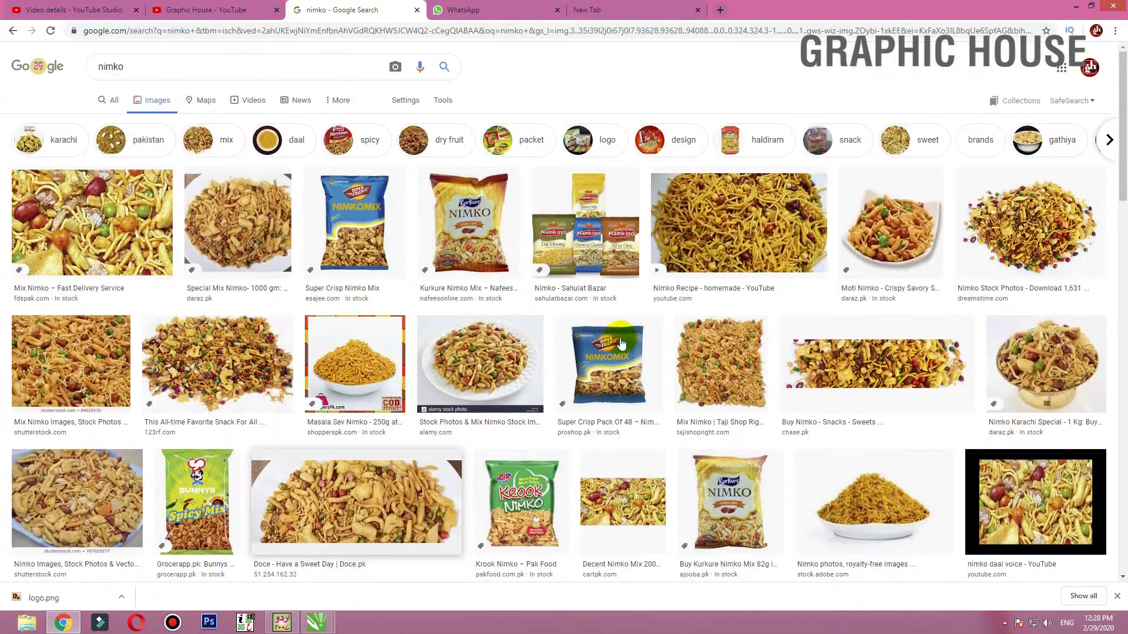
{"action": "left_click", "coordinate": [1072, 7]}
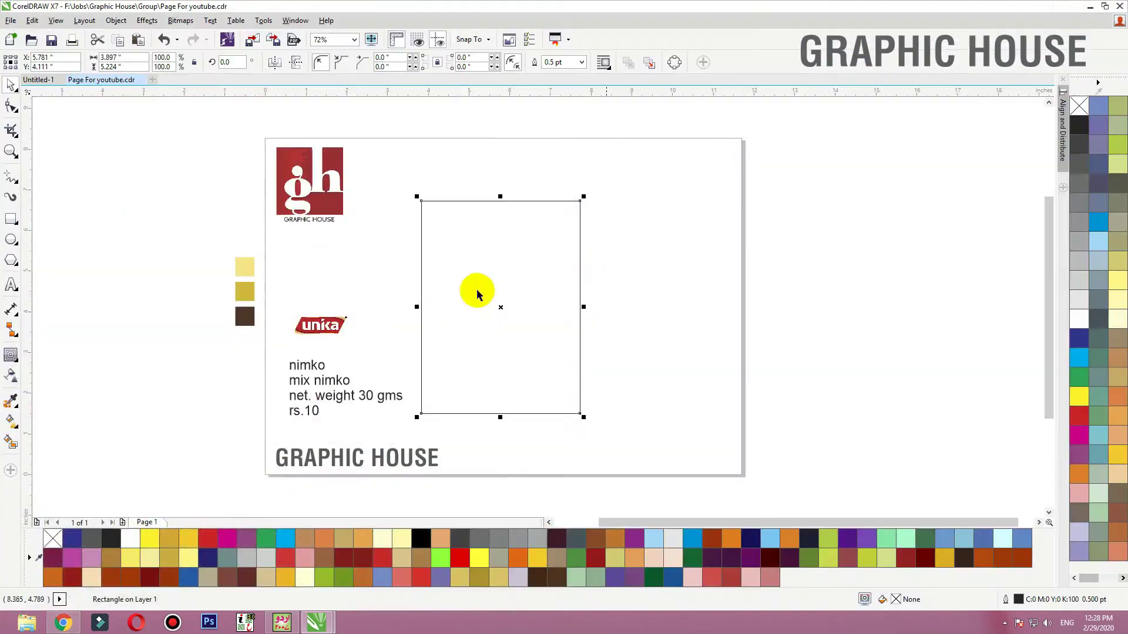
Resize the rectangle to 4 inches wide by 6 inches high and centre it on the page
{"action": "double_click", "coordinate": [126, 57]}
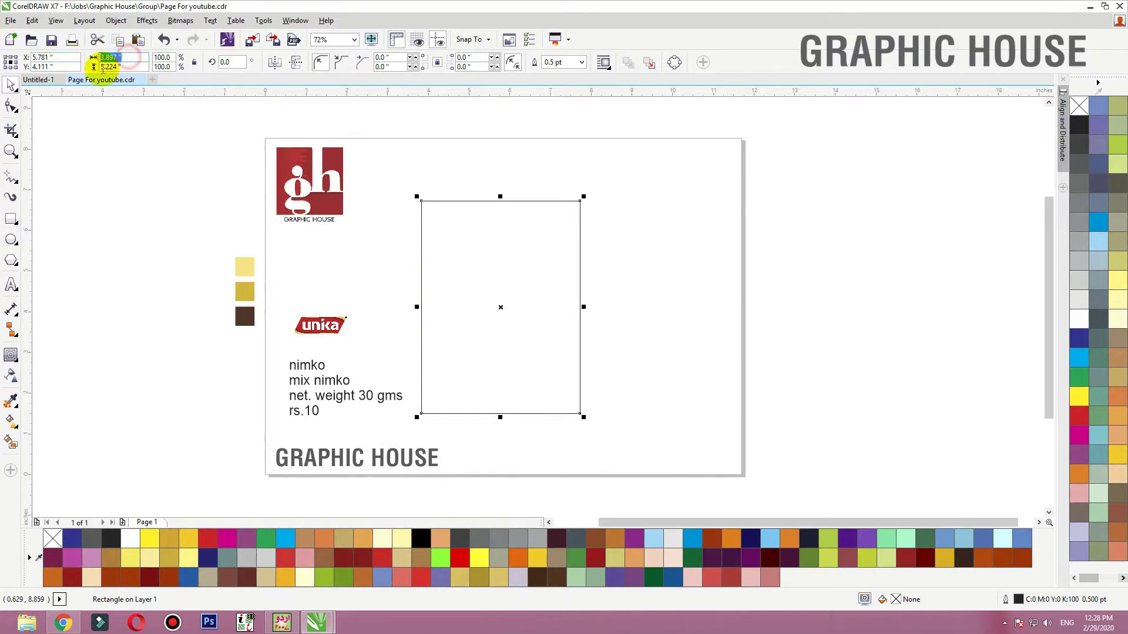
{"action": "key", "text": "Return"}
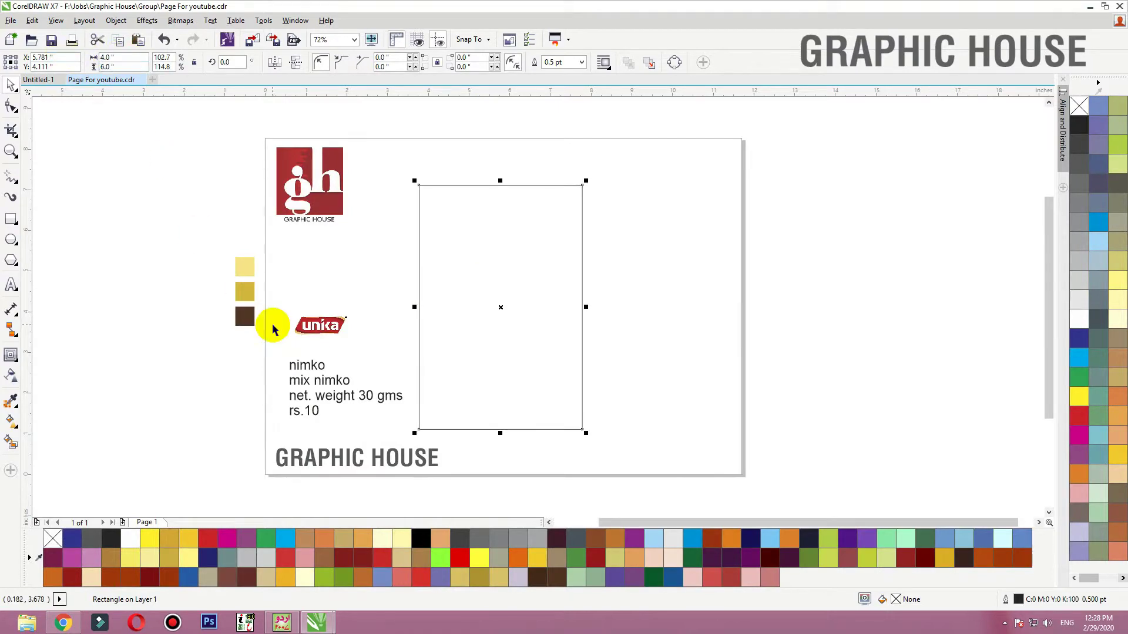
{"action": "key", "text": "p"}
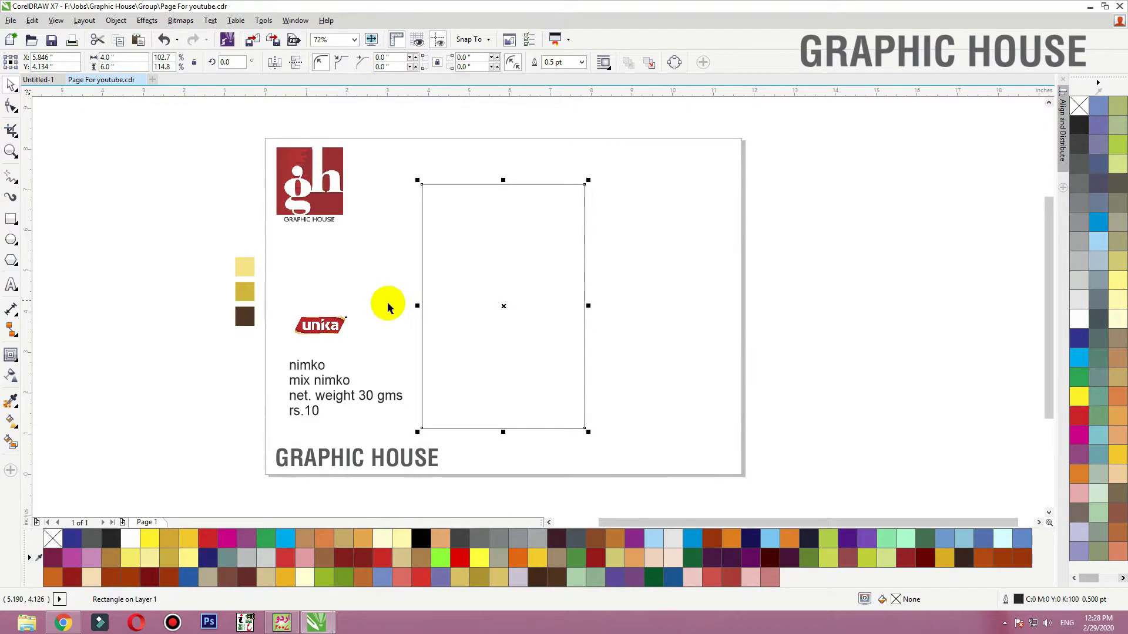
Add a one-step inside contour offset 0.275 inches to the rectangle and break the contour group apart
{"action": "left_click", "coordinate": [10, 357]}
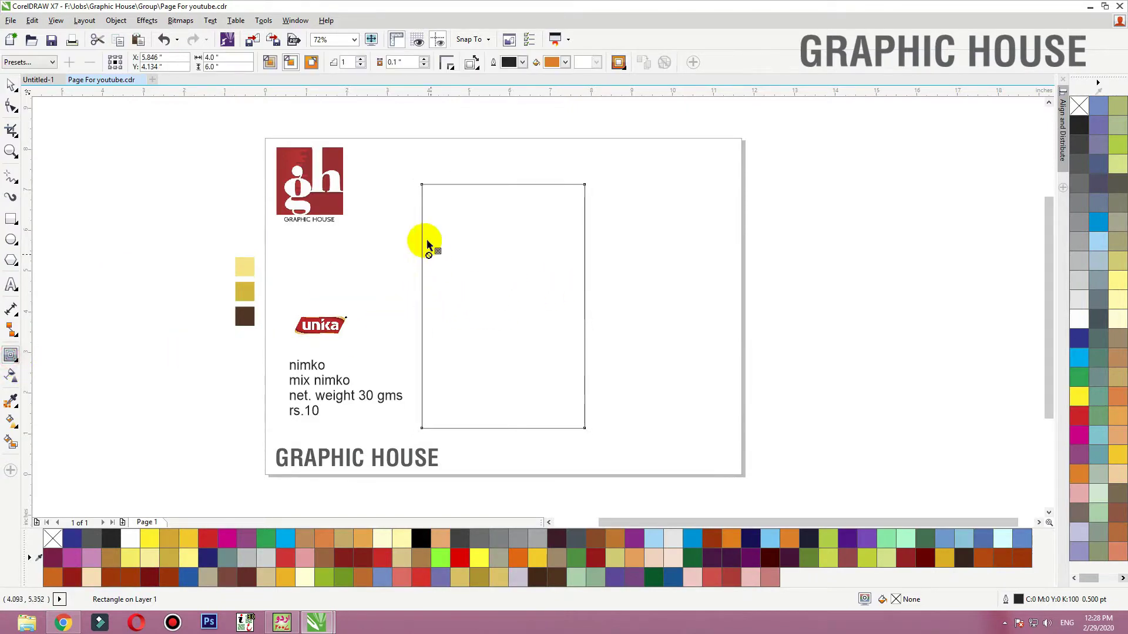
{"action": "left_click_drag", "start_coordinate": [423, 226], "coordinate": [434, 229]}
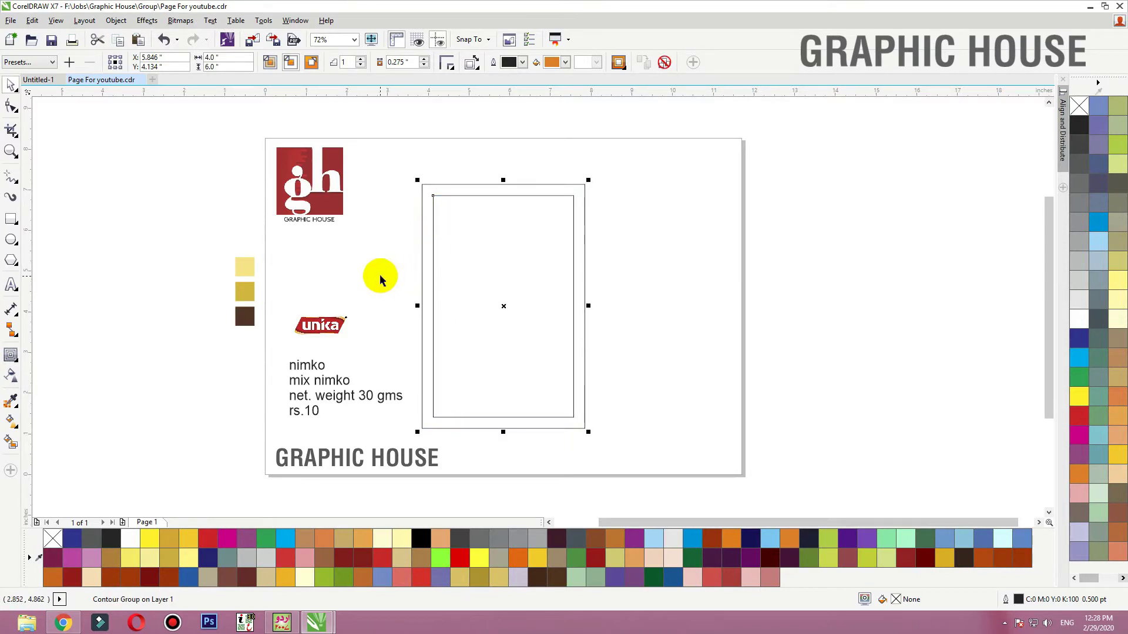
{"action": "key", "text": "ctrl+k"}
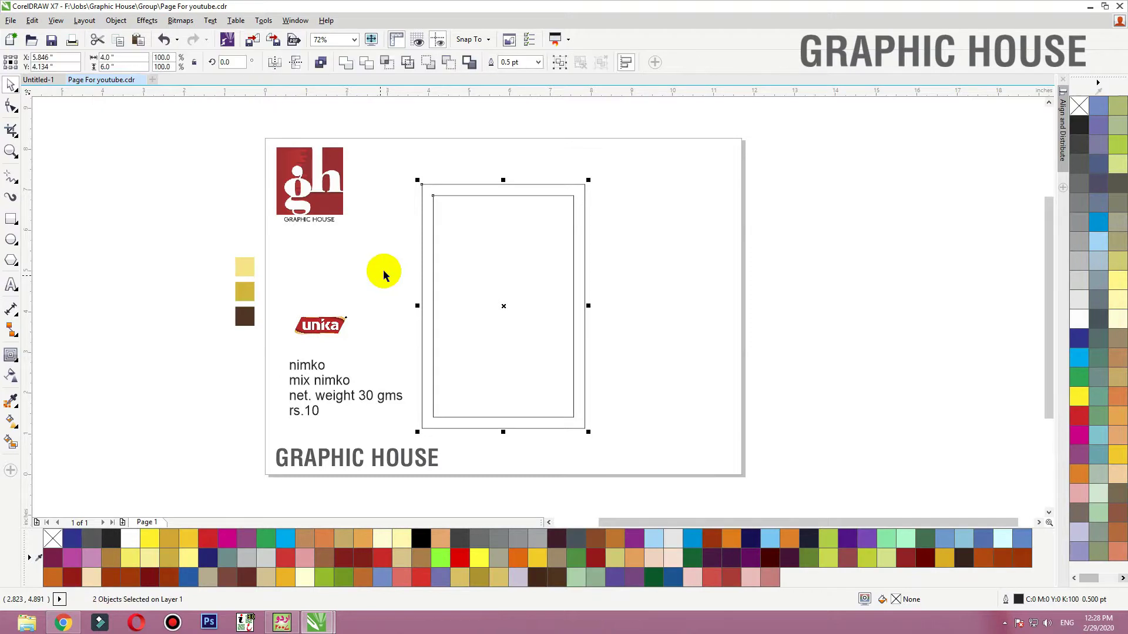
{"action": "left_click", "coordinate": [385, 255]}
Fill the outer rectangle with the mustard colour sampled from the middle swatch and remove its outline
{"action": "left_click_drag", "start_coordinate": [491, 184], "coordinate": [466, 171]}
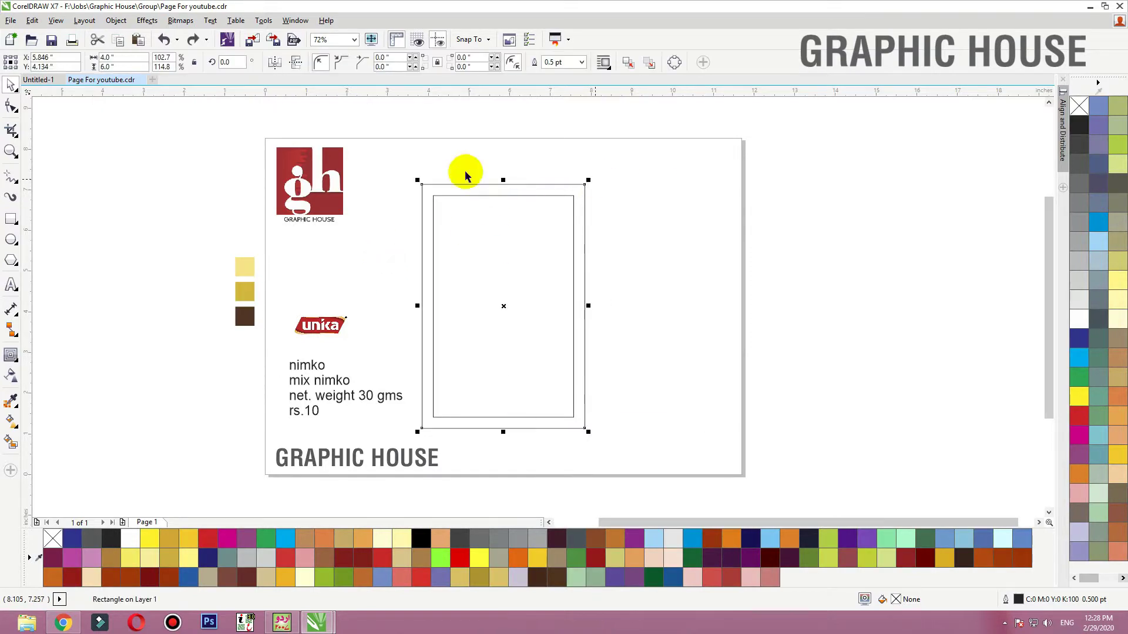
{"action": "left_click", "coordinate": [11, 402]}
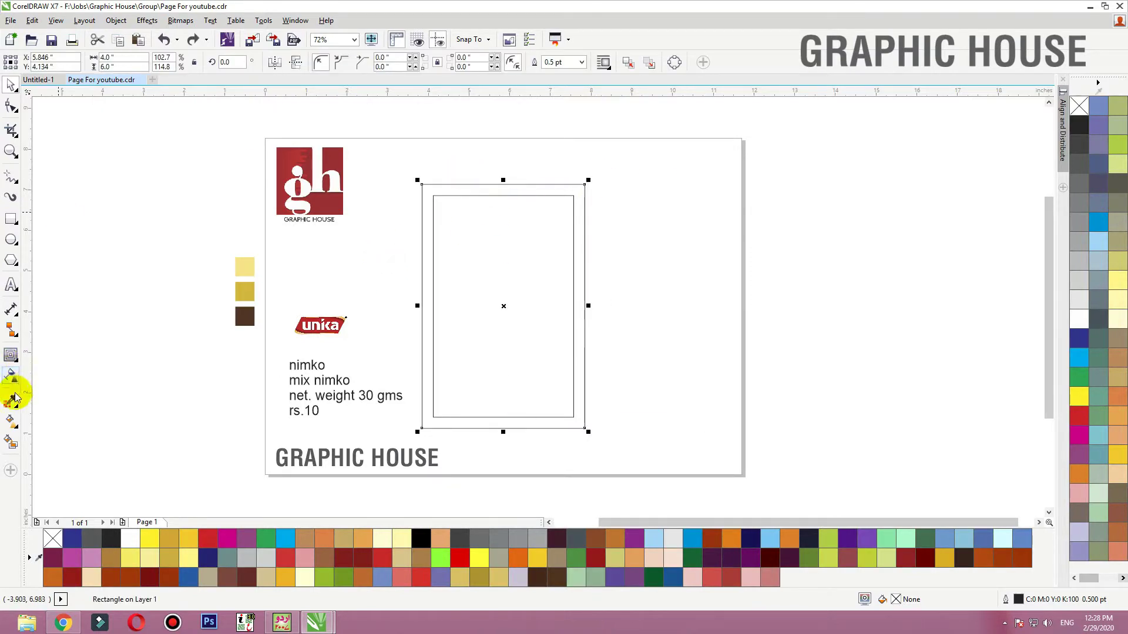
{"action": "left_click", "coordinate": [250, 292]}
{"action": "left_click", "coordinate": [466, 185]}
{"action": "key", "text": "space"}
{"action": "left_click", "coordinate": [494, 188]}
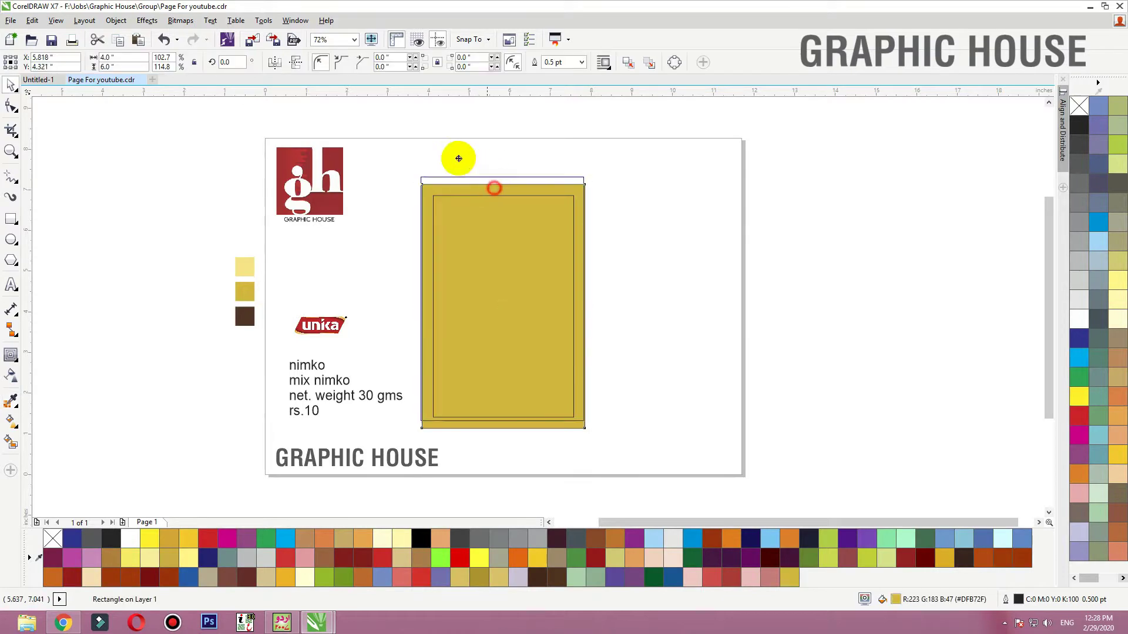
{"action": "right_click", "coordinate": [1082, 108]}
{"action": "left_click", "coordinate": [690, 320]}
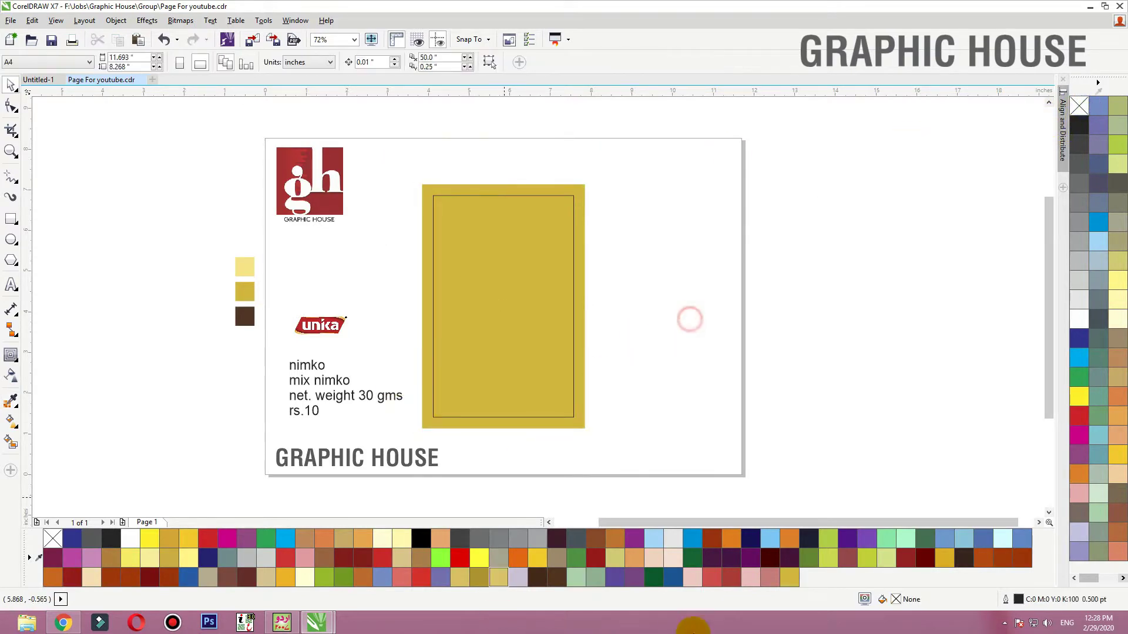
Enlarge the three colour swatches and move the Unika logo slightly up the page
{"action": "left_click_drag", "start_coordinate": [268, 238], "coordinate": [230, 353]}
{"action": "left_click", "coordinate": [300, 348]}
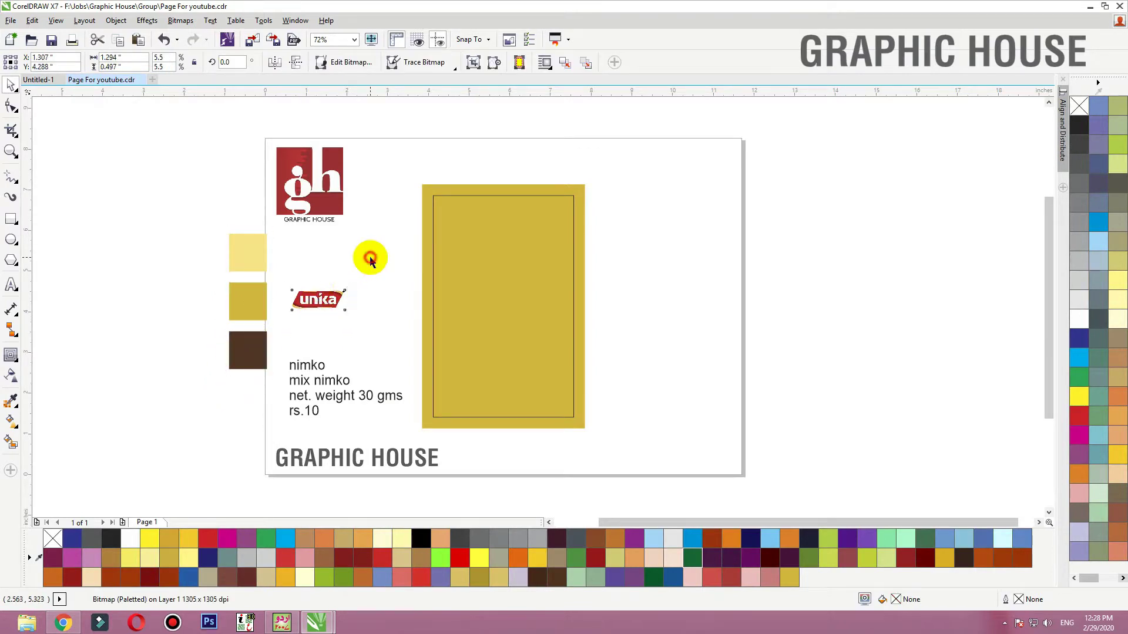
{"action": "scroll", "coordinate": [333, 300], "scroll_direction": "up", "scroll_amount": 1}
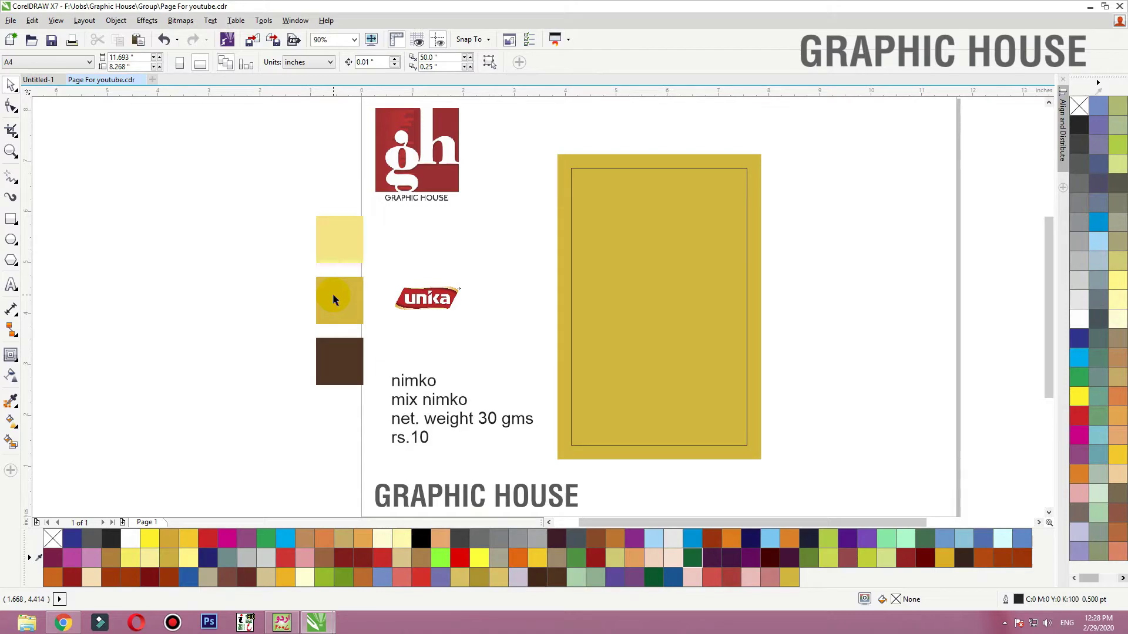
Switch to Chrome and run a Google search for "texture design" in the empty tab
{"action": "left_click", "coordinate": [64, 622]}
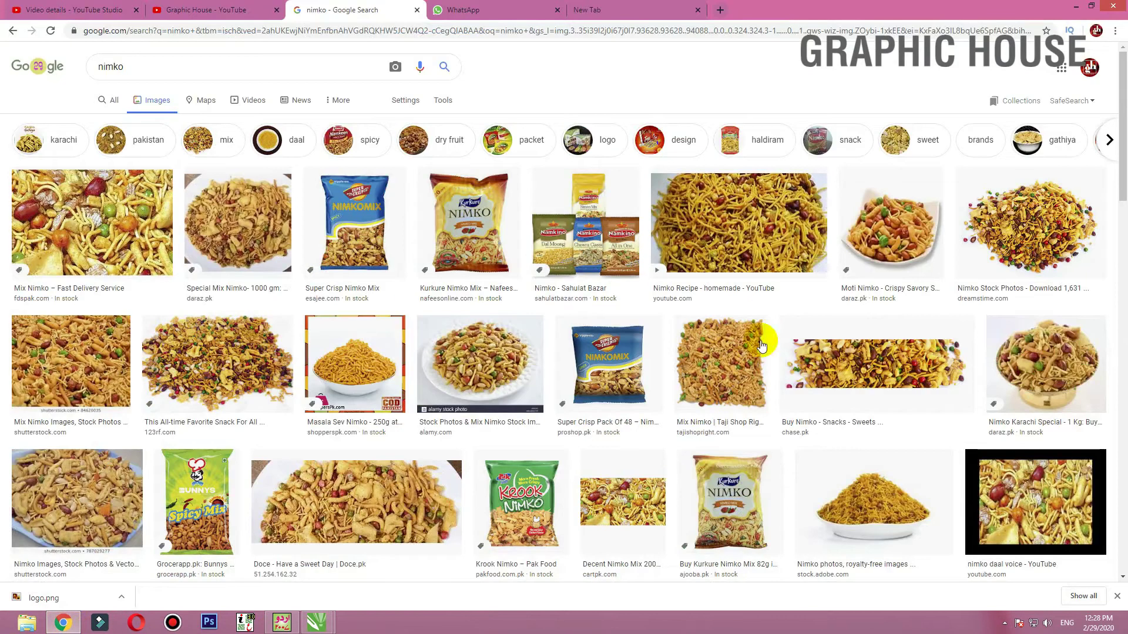
{"action": "left_click", "coordinate": [611, 7]}
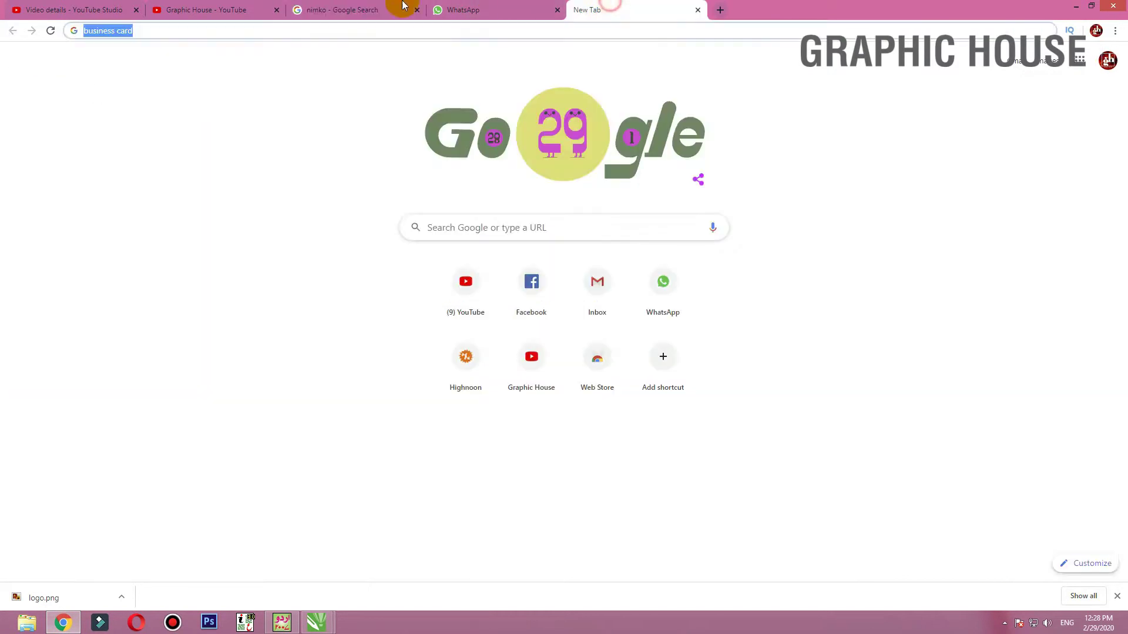
{"action": "type", "text": "tex"}
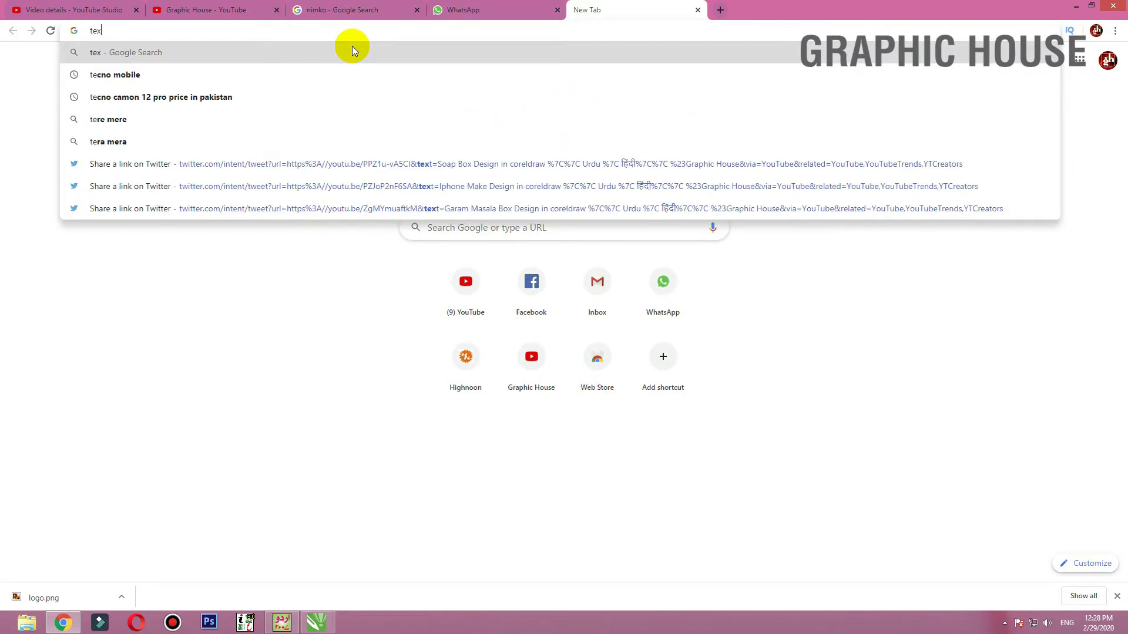
{"action": "type", "text": "tu"}
{"action": "key", "text": "Down"}
{"action": "key", "text": "Down"}
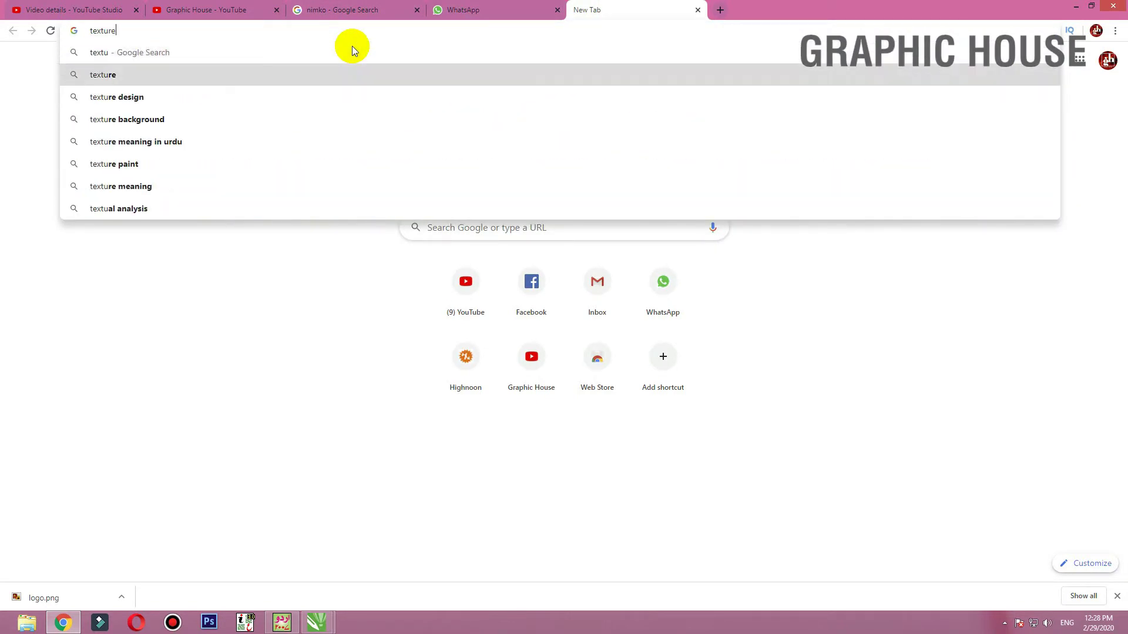
{"action": "key", "text": "Return"}
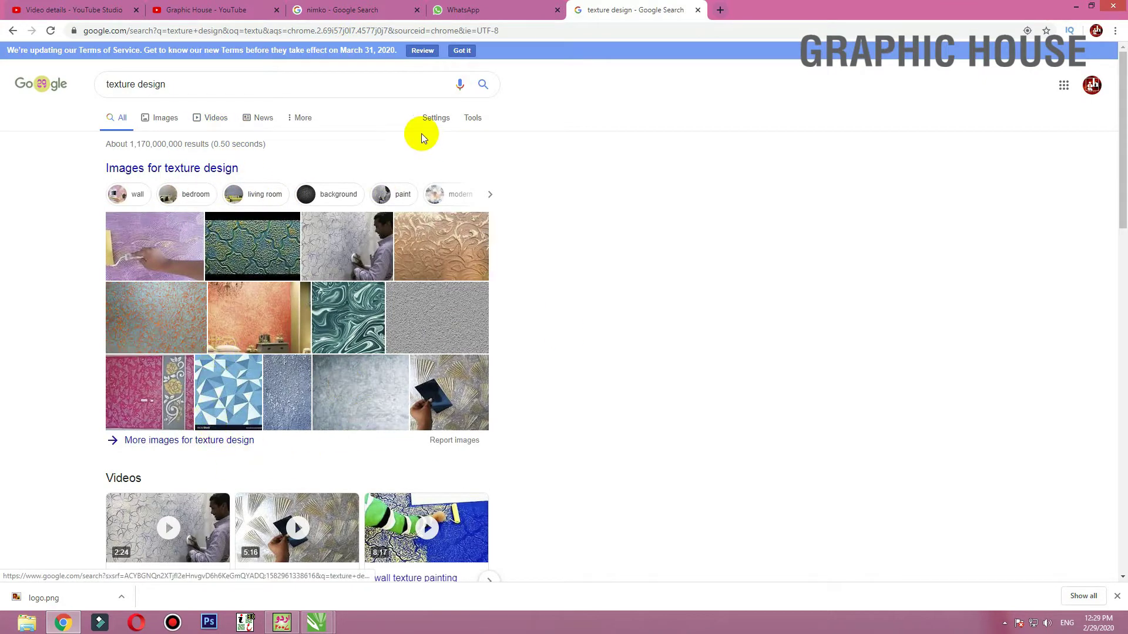
Refine the Google search to "texture design vector"
{"action": "left_click", "coordinate": [204, 84]}
{"action": "type", "text": "vector"}
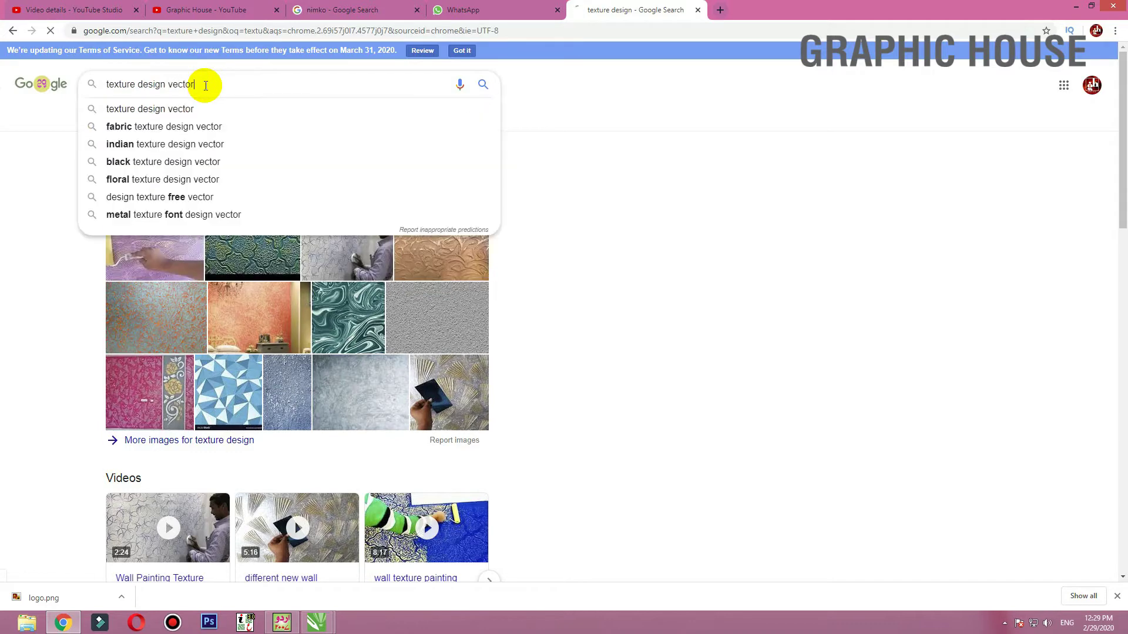
{"action": "key", "text": "Return"}
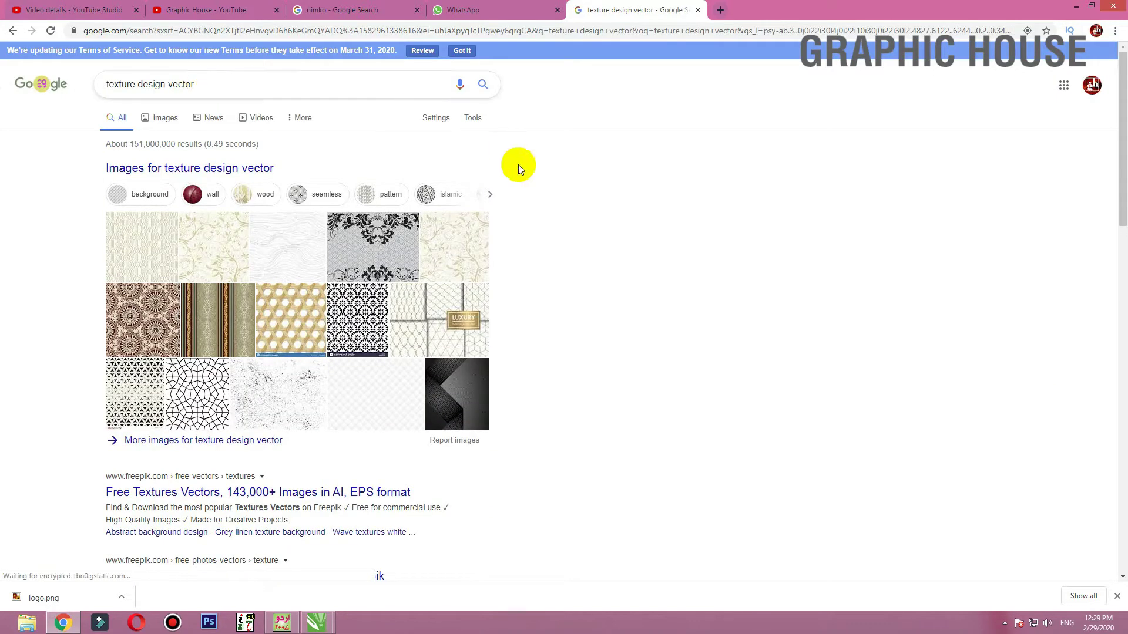
Open Freepik's free textures vectors from the search results and look through the first page for a suitable background texture
{"action": "scroll", "coordinate": [365, 306], "scroll_direction": "down", "scroll_amount": 2}
{"action": "scroll", "coordinate": [364, 306], "scroll_direction": "down", "scroll_amount": 1}
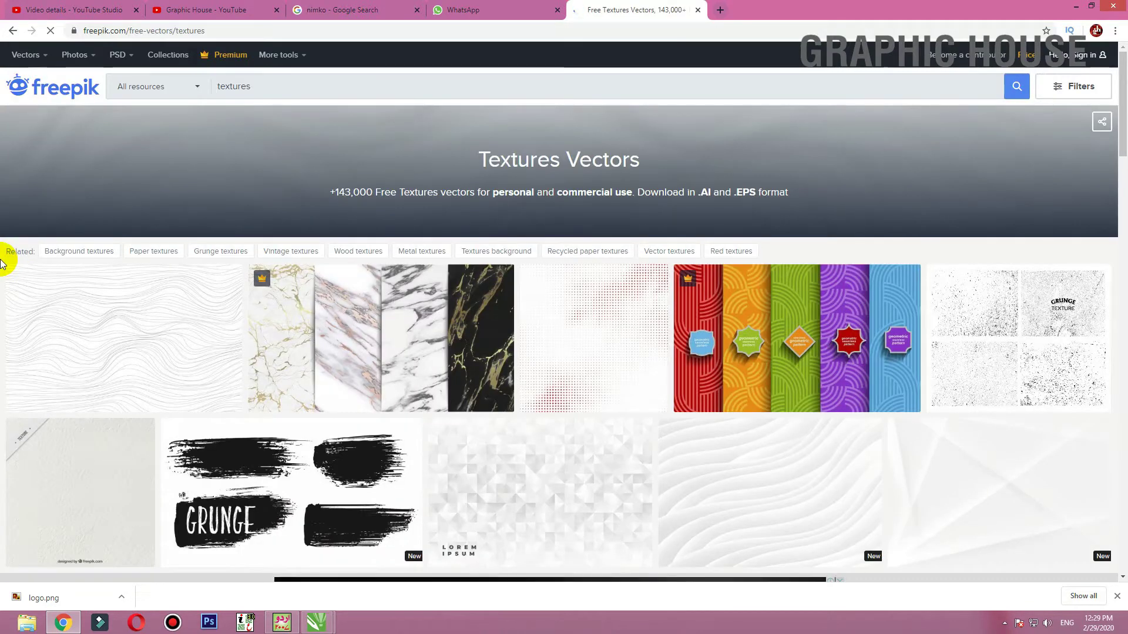
{"action": "scroll", "coordinate": [2, 264], "scroll_direction": "down", "scroll_amount": 6}
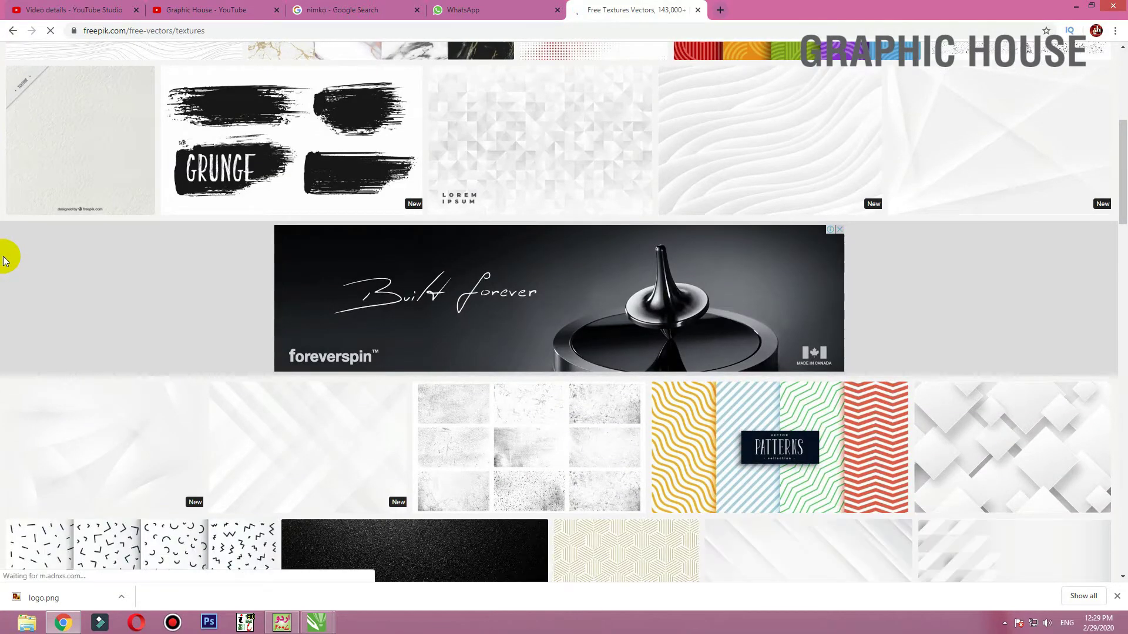
{"action": "scroll", "coordinate": [3, 258], "scroll_direction": "down", "scroll_amount": 4}
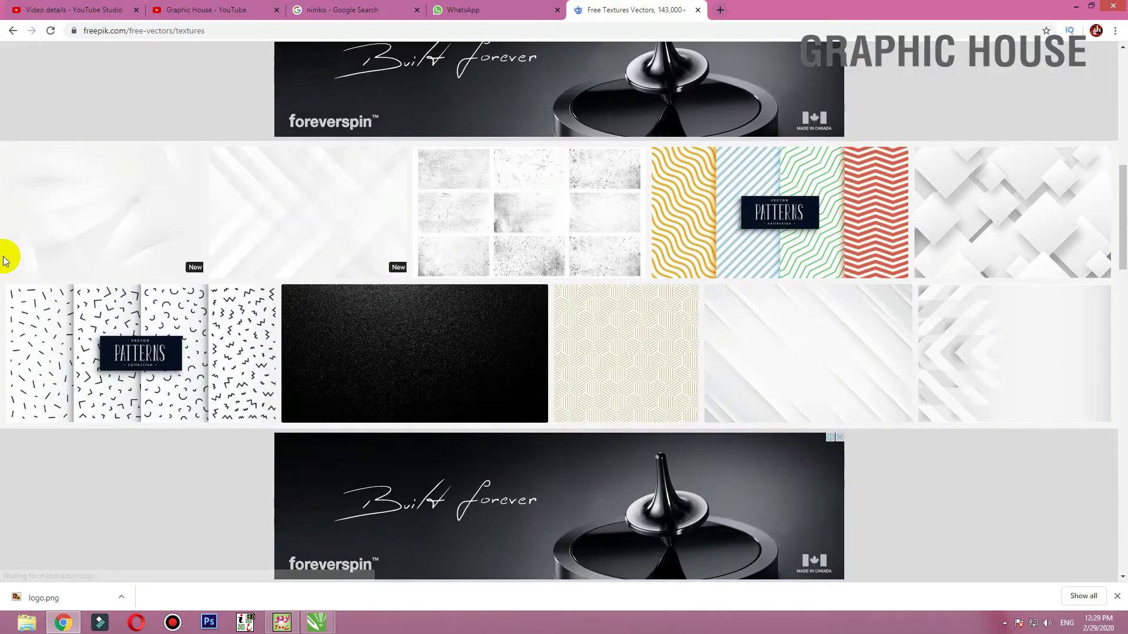
{"action": "scroll", "coordinate": [3, 259], "scroll_direction": "down", "scroll_amount": 3}
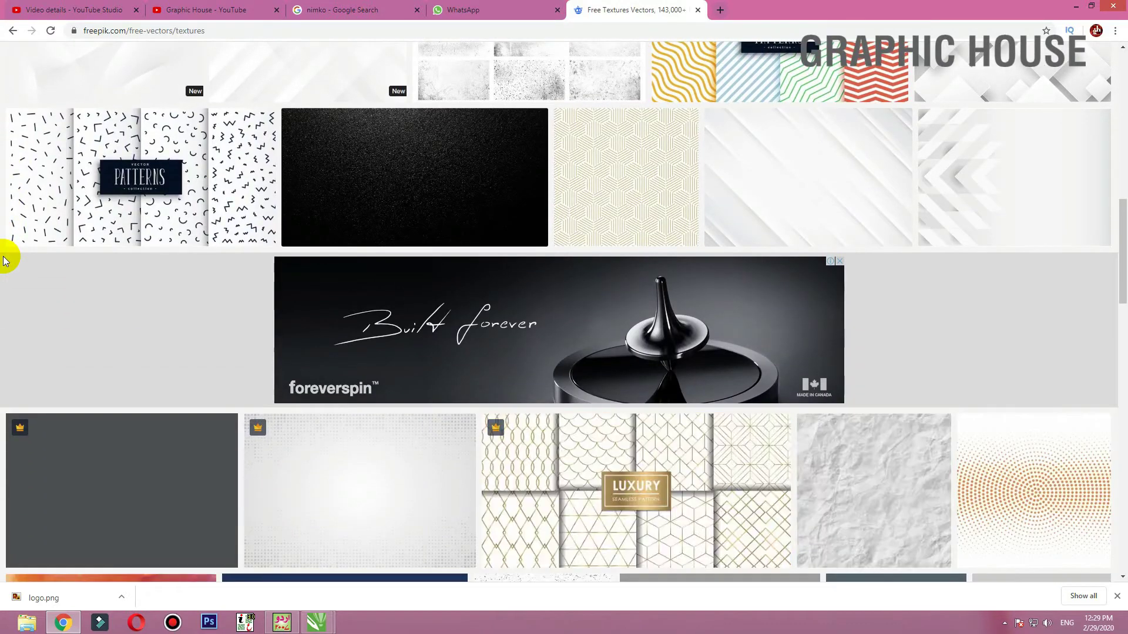
{"action": "scroll", "coordinate": [3, 259], "scroll_direction": "down", "scroll_amount": 7}
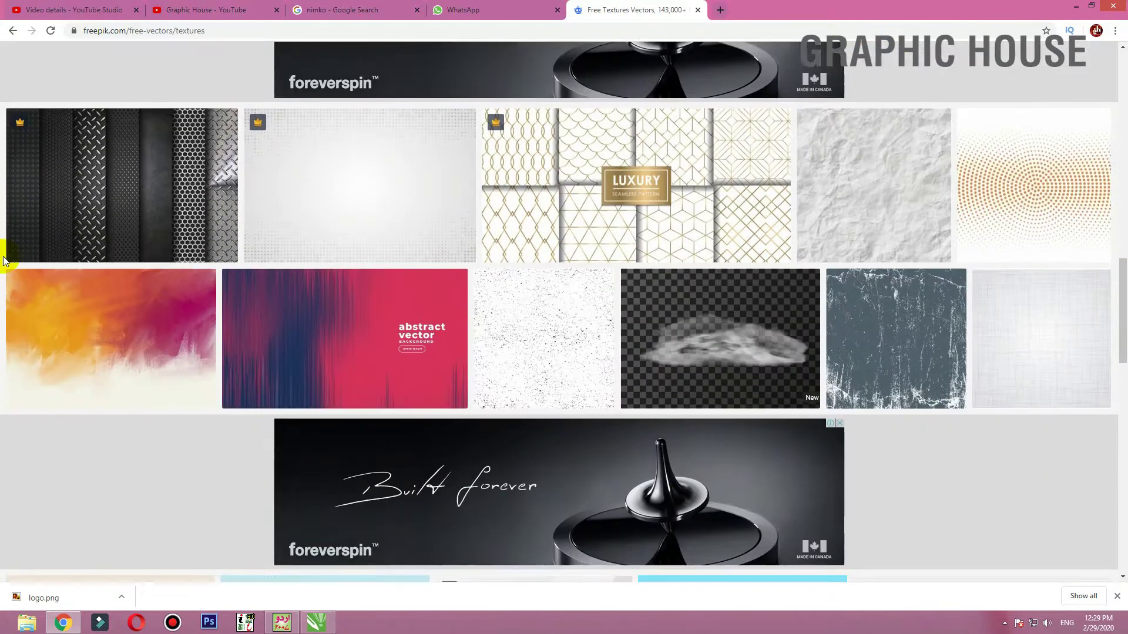
{"action": "scroll", "coordinate": [3, 259], "scroll_direction": "up", "scroll_amount": 6}
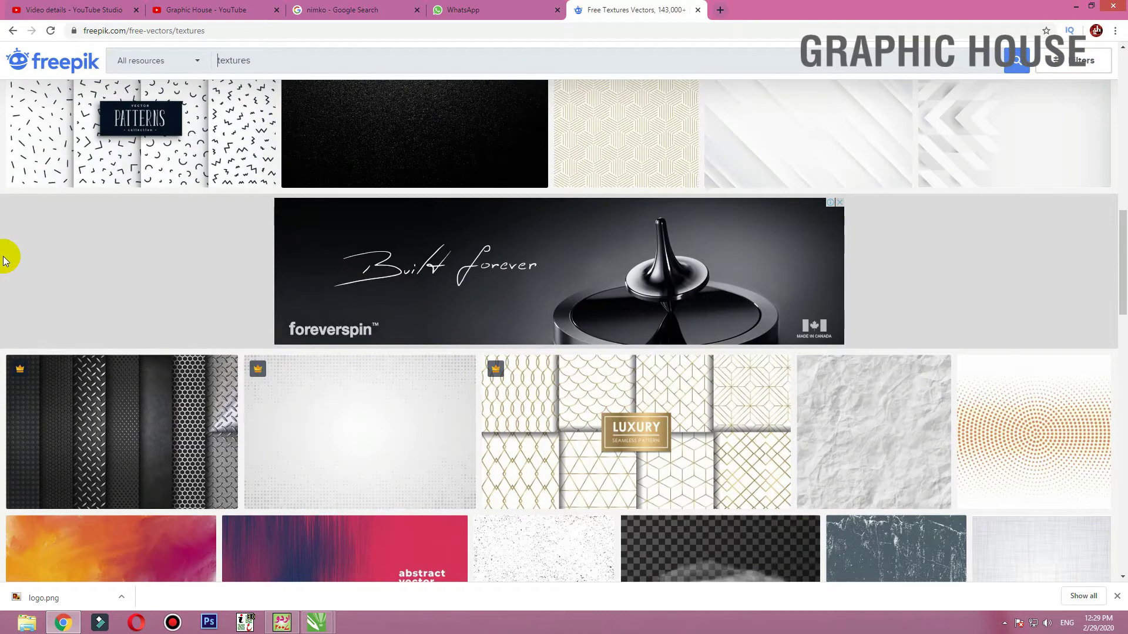
{"action": "scroll", "coordinate": [411, 327], "scroll_direction": "up", "scroll_amount": 4}
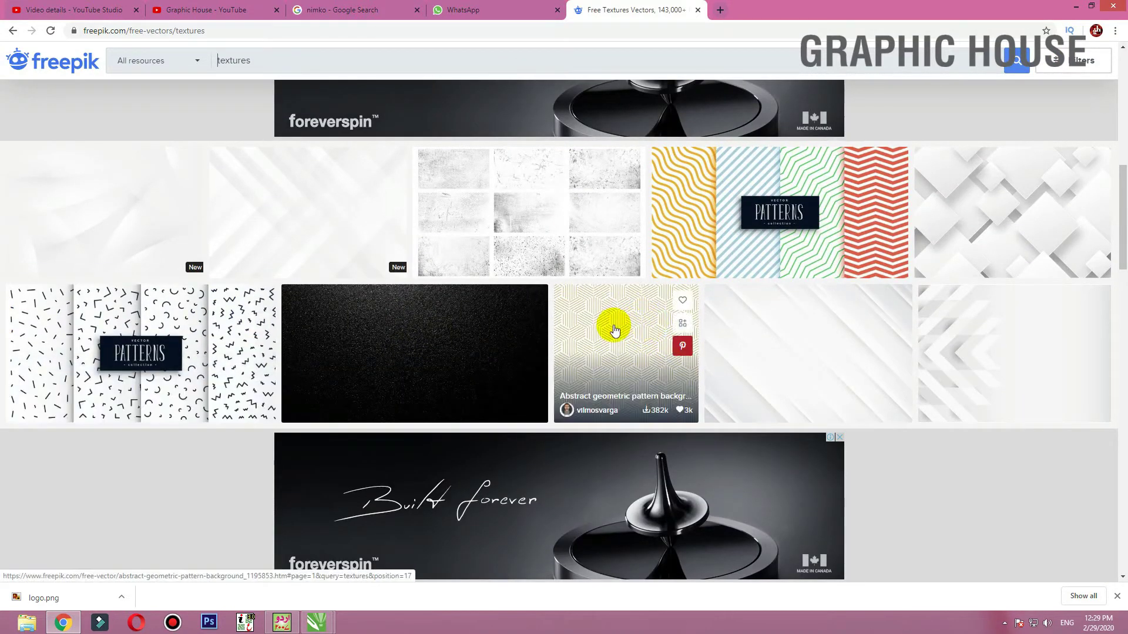
{"action": "scroll", "coordinate": [611, 326], "scroll_direction": "down", "scroll_amount": 14}
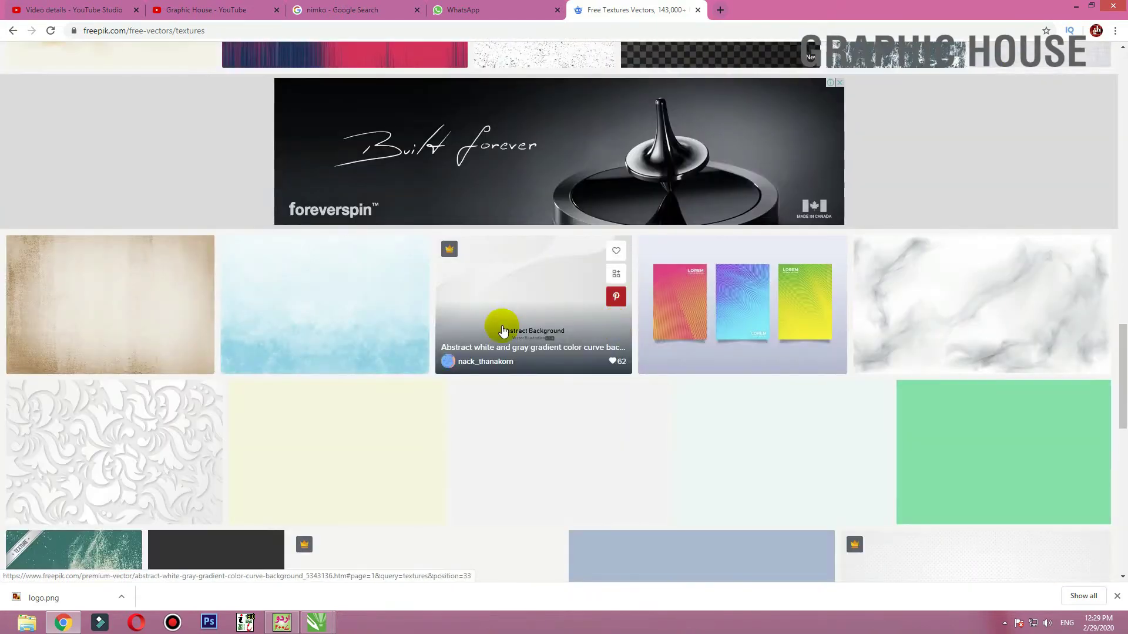
{"action": "scroll", "coordinate": [501, 329], "scroll_direction": "down", "scroll_amount": 4}
{"action": "scroll", "coordinate": [500, 443], "scroll_direction": "down", "scroll_amount": 3}
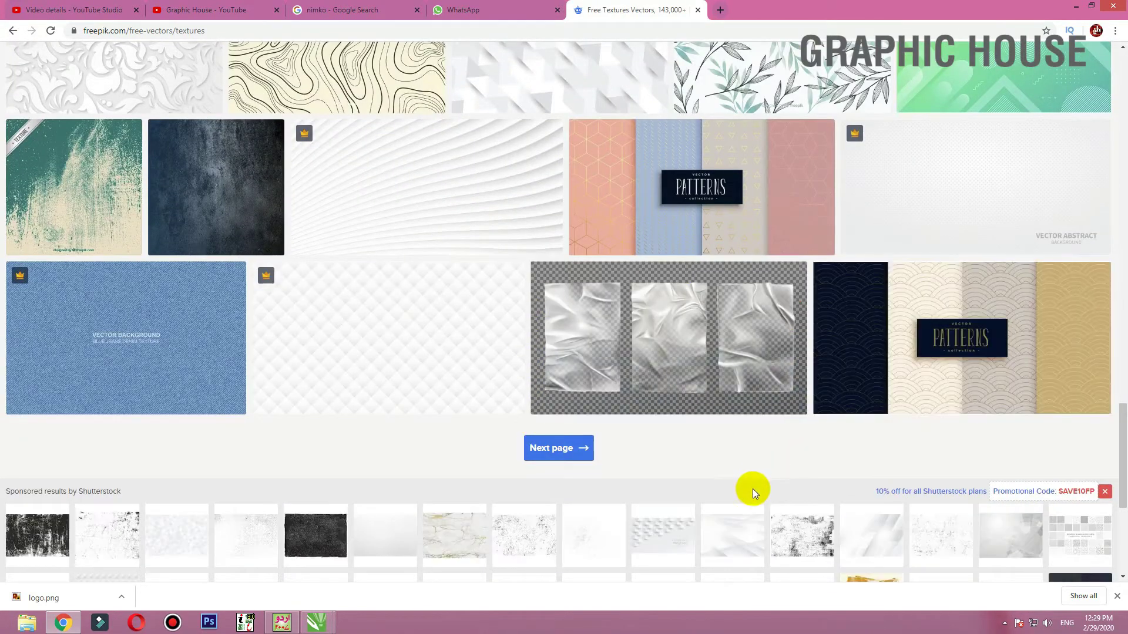
{"action": "scroll", "coordinate": [754, 491], "scroll_direction": "down", "scroll_amount": 5}
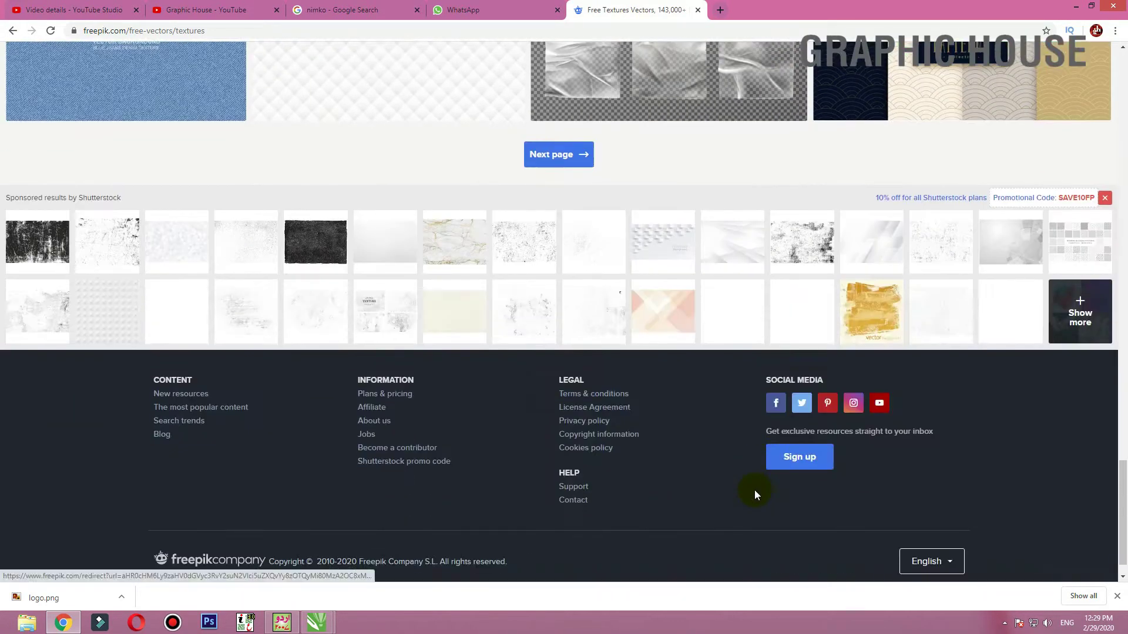
{"action": "scroll", "coordinate": [754, 489], "scroll_direction": "up", "scroll_amount": 5}
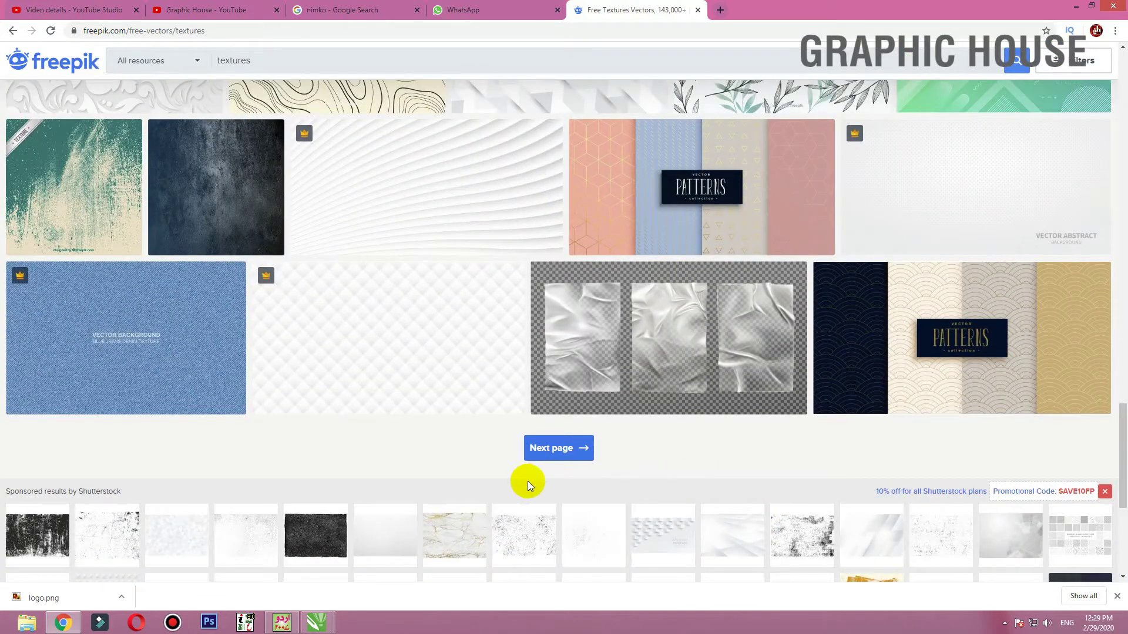
Go to the second page of Freepik texture vectors, close the advertising popup and look through the designs
{"action": "left_click", "coordinate": [545, 461]}
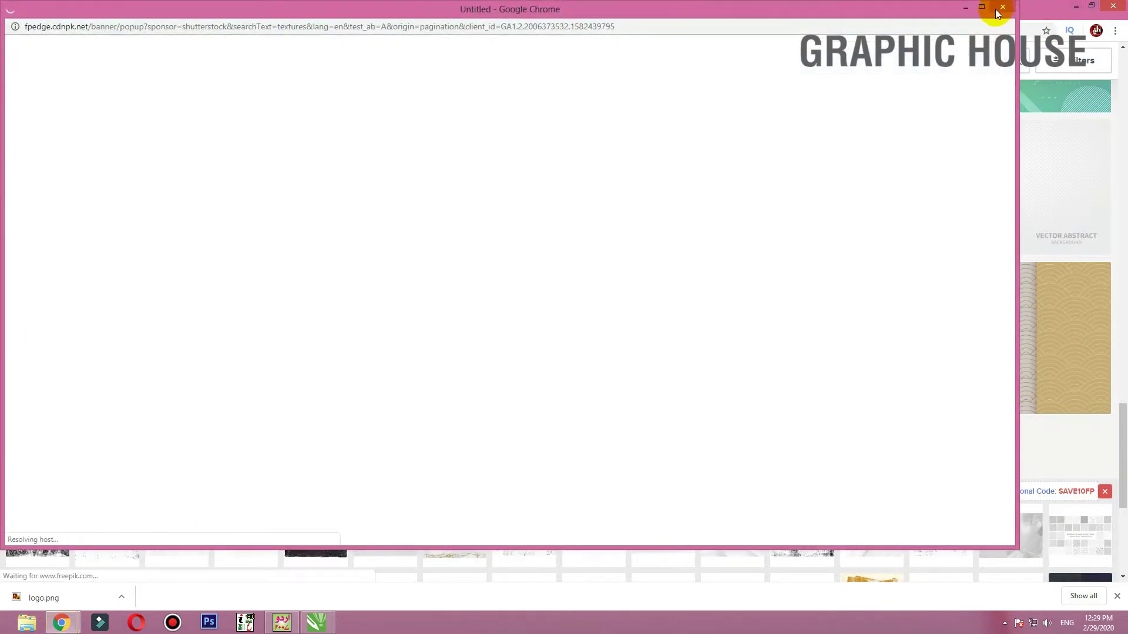
{"action": "left_click", "coordinate": [983, 17]}
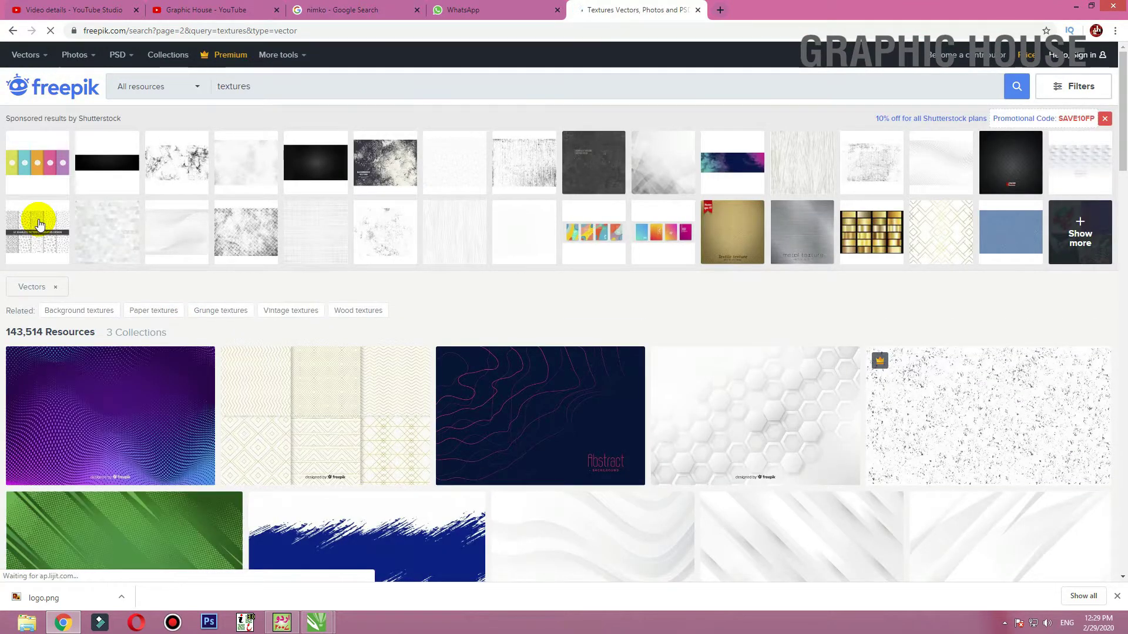
{"action": "scroll", "coordinate": [38, 224], "scroll_direction": "down", "scroll_amount": 5}
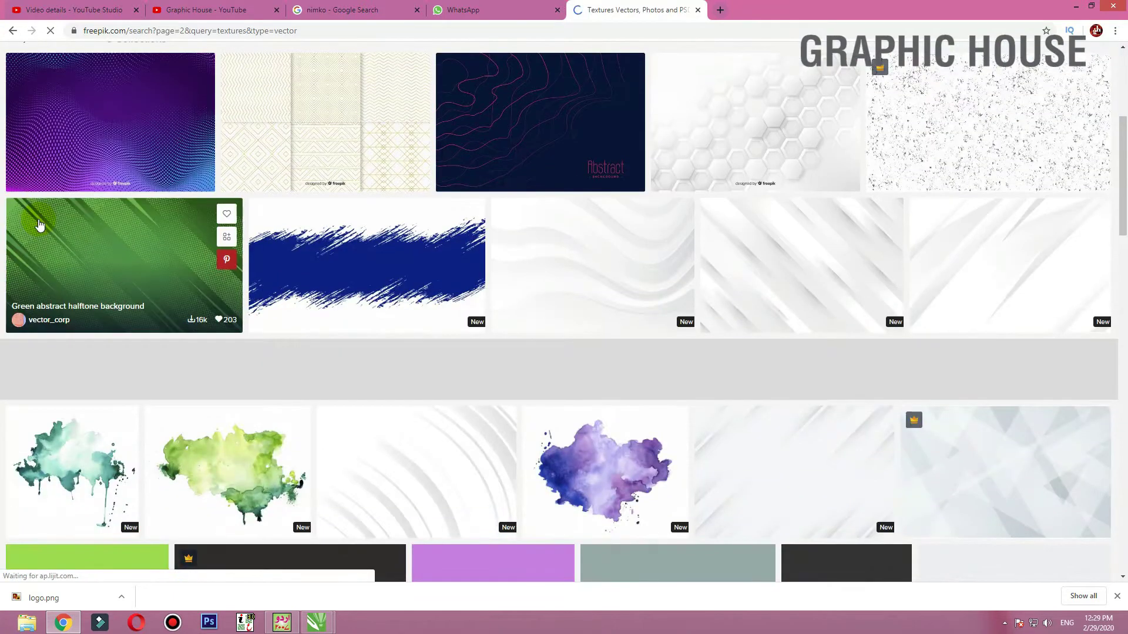
{"action": "scroll", "coordinate": [39, 224], "scroll_direction": "down", "scroll_amount": 5}
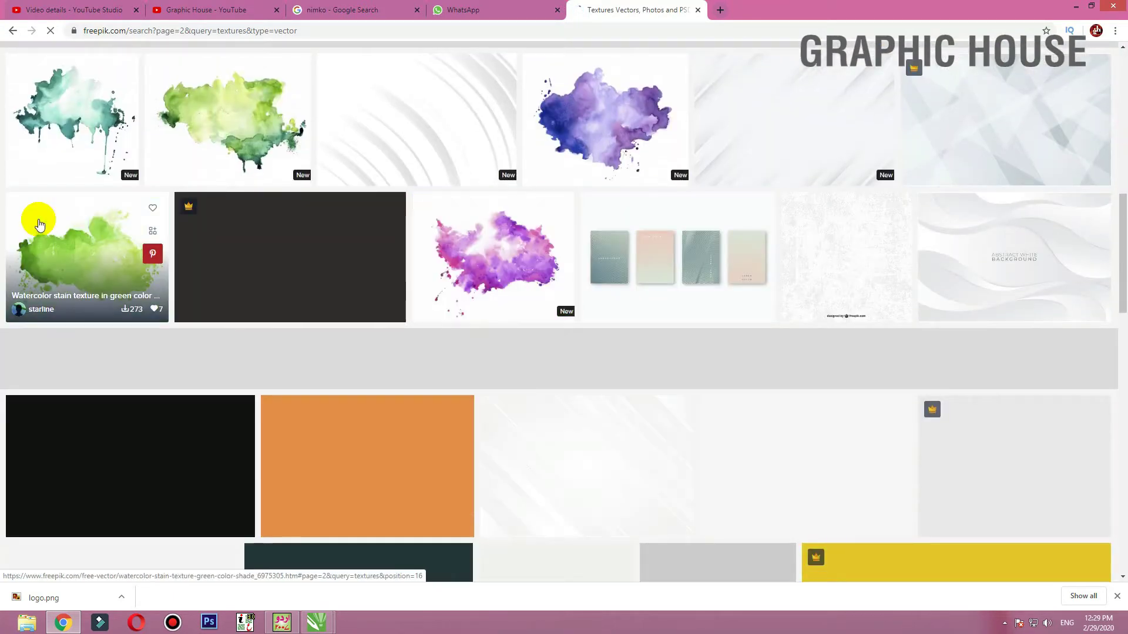
{"action": "scroll", "coordinate": [39, 224], "scroll_direction": "down", "scroll_amount": 4}
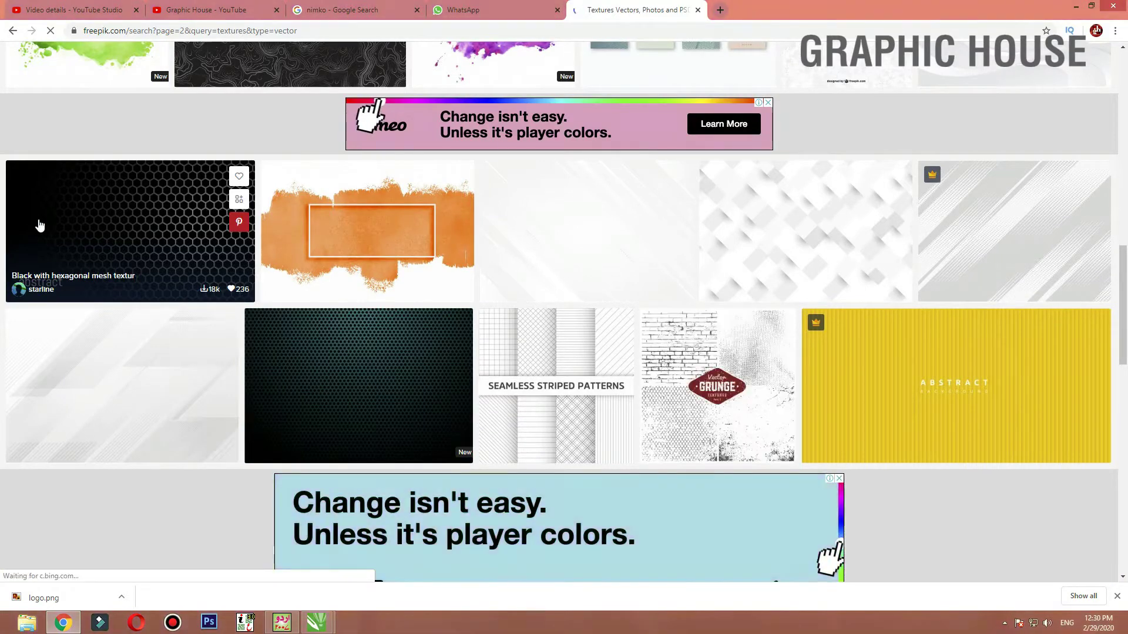
{"action": "scroll", "coordinate": [38, 224], "scroll_direction": "down", "scroll_amount": 3}
{"action": "scroll", "coordinate": [37, 219], "scroll_direction": "down", "scroll_amount": 2}
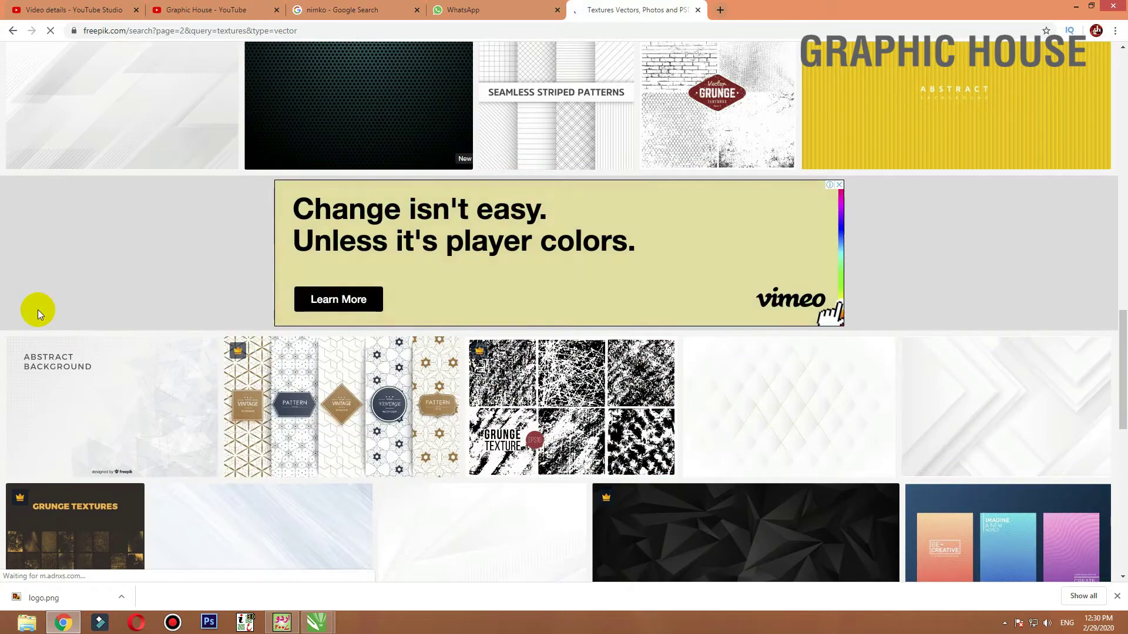
{"action": "scroll", "coordinate": [37, 309], "scroll_direction": "down", "scroll_amount": 5}
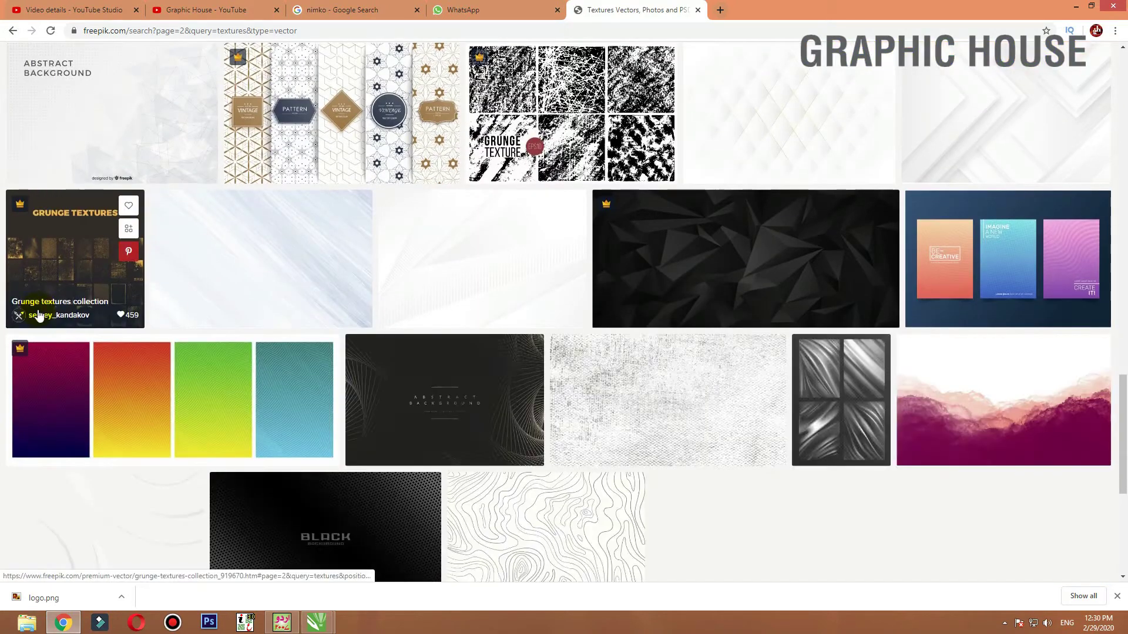
{"action": "scroll", "coordinate": [38, 315], "scroll_direction": "down", "scroll_amount": 5}
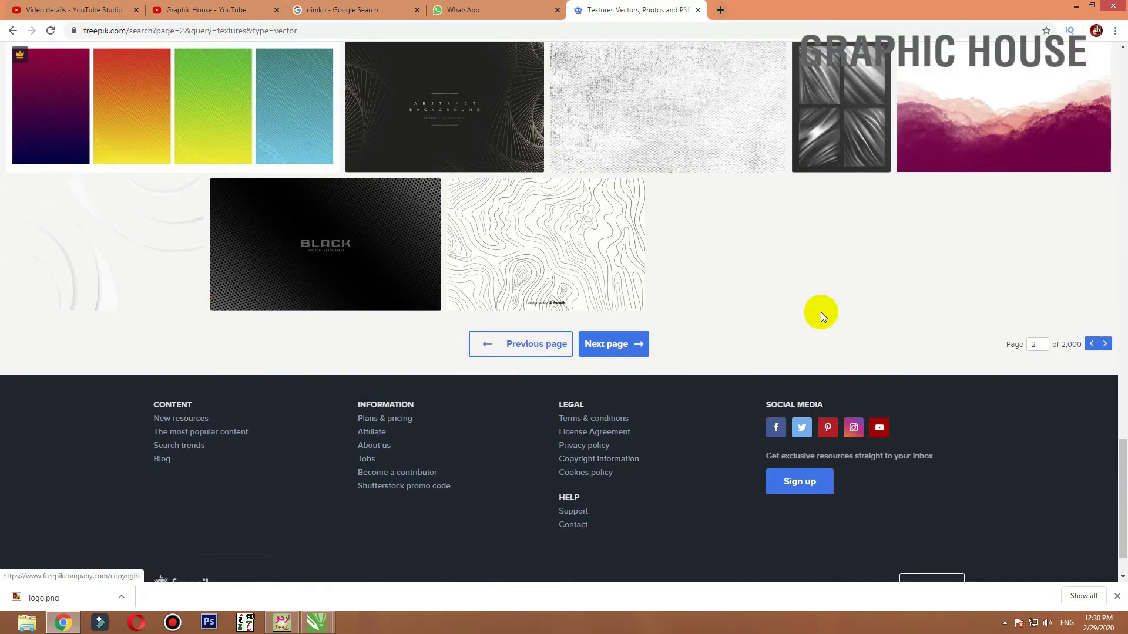
Go to the third page of texture vectors and look through its designs for a background pattern
{"action": "left_click", "coordinate": [631, 342]}
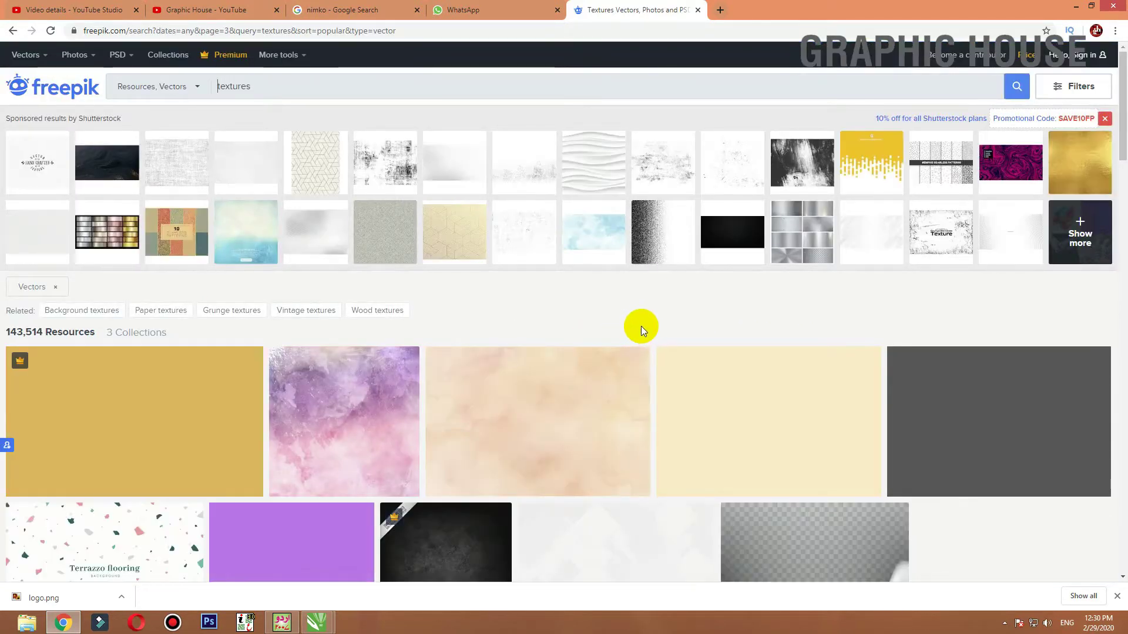
{"action": "scroll", "coordinate": [636, 315], "scroll_direction": "down", "scroll_amount": 5}
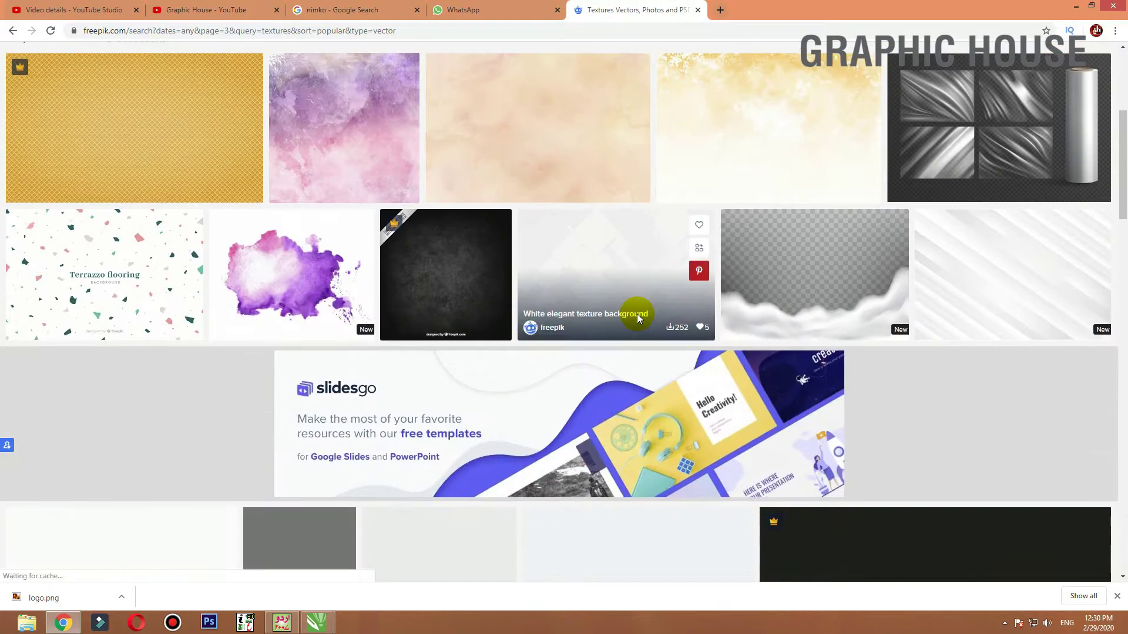
{"action": "scroll", "coordinate": [704, 320], "scroll_direction": "down", "scroll_amount": 5}
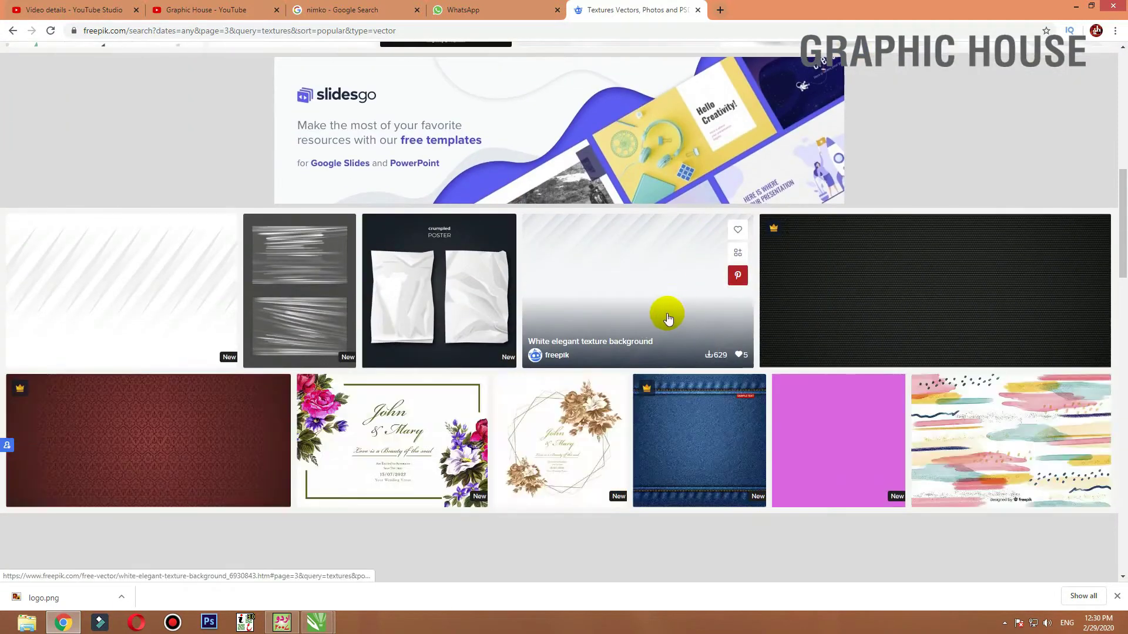
{"action": "scroll", "coordinate": [666, 319], "scroll_direction": "down", "scroll_amount": 5}
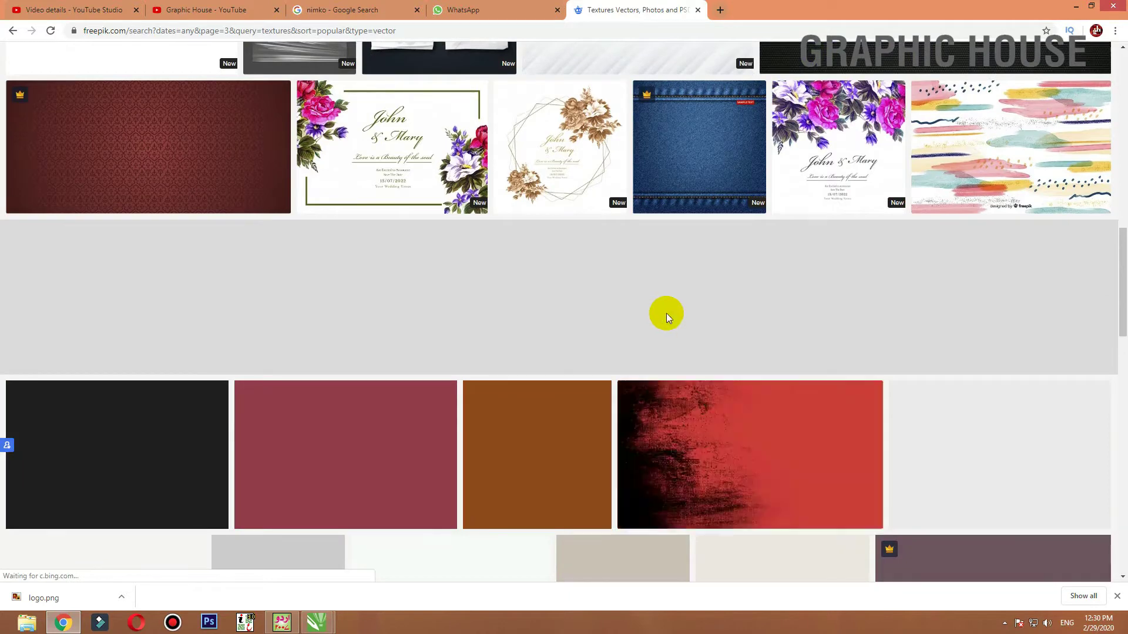
{"action": "scroll", "coordinate": [677, 315], "scroll_direction": "down", "scroll_amount": 4}
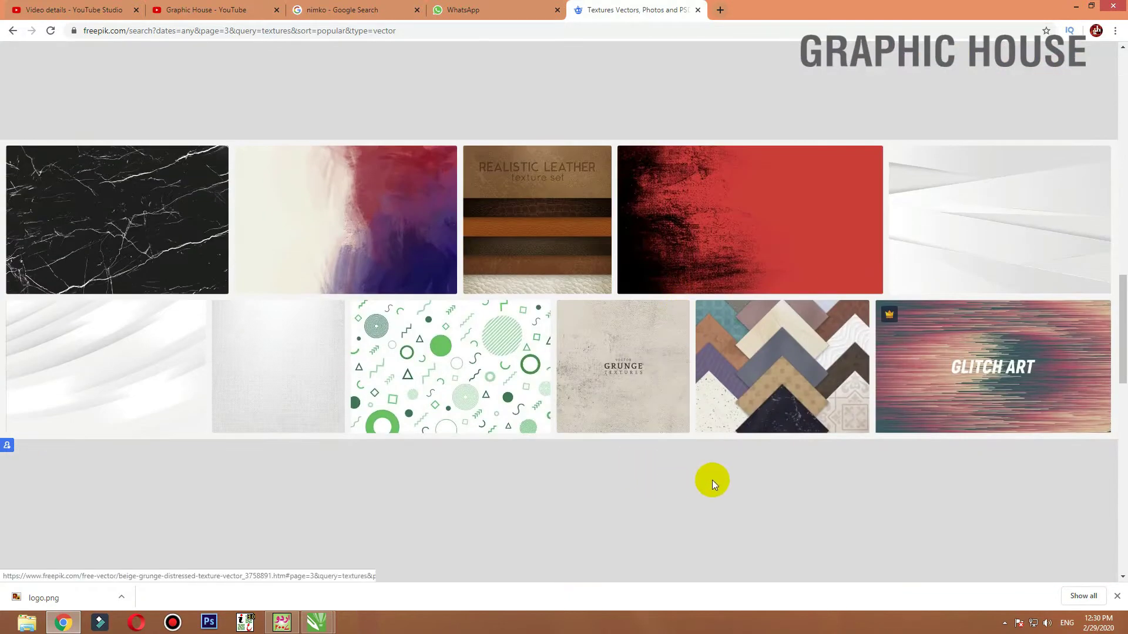
{"action": "scroll", "coordinate": [710, 477], "scroll_direction": "down", "scroll_amount": 5}
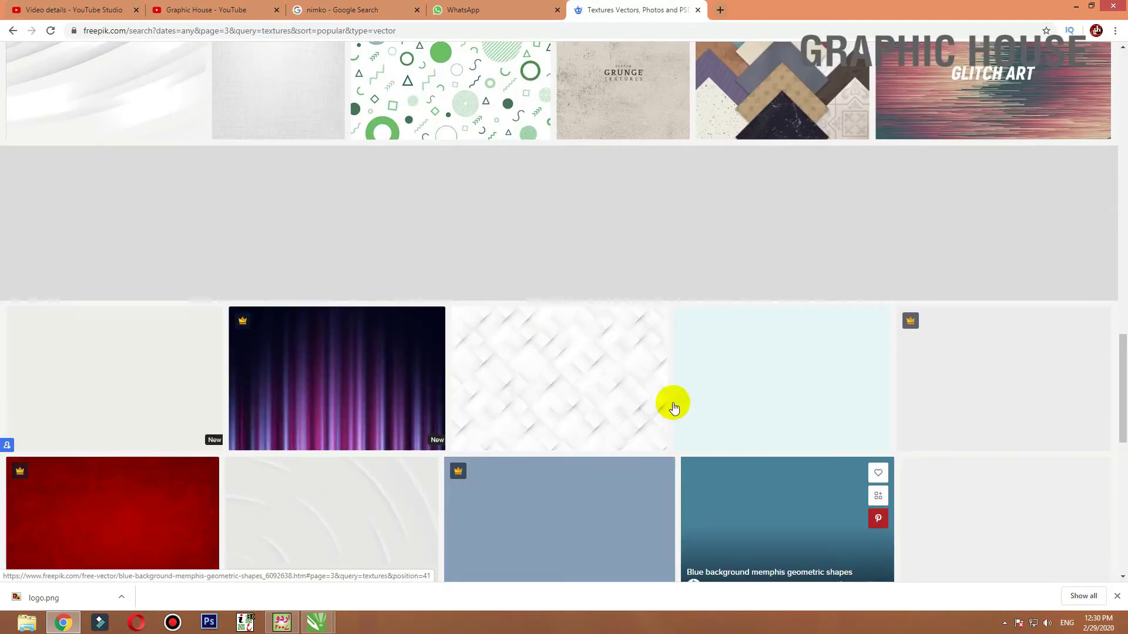
{"action": "scroll", "coordinate": [838, 325], "scroll_direction": "down", "scroll_amount": 4}
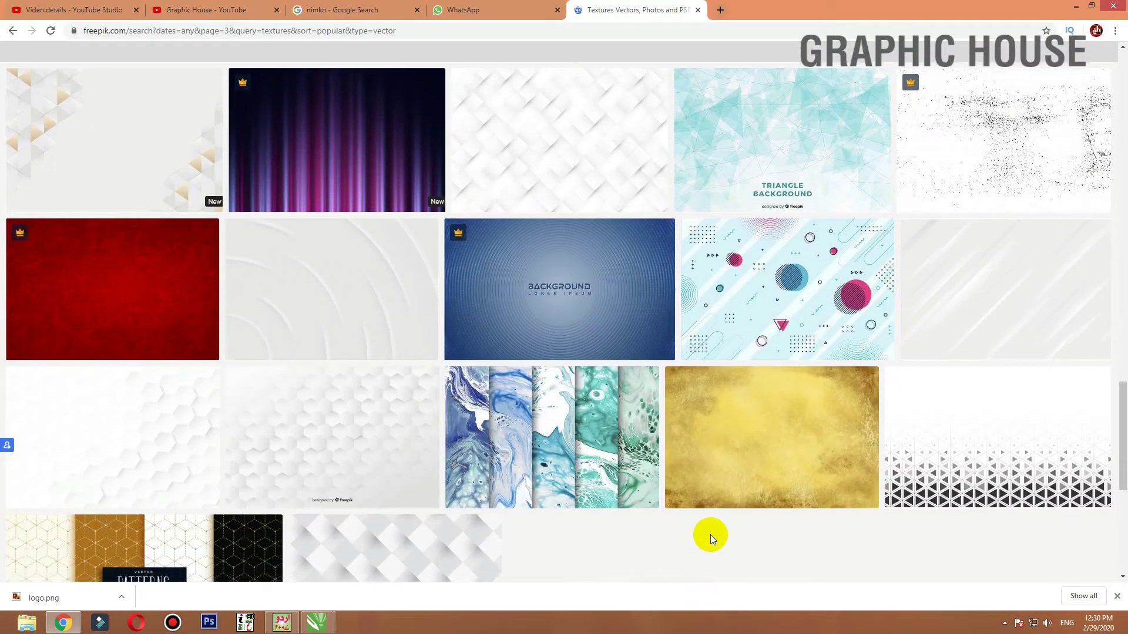
{"action": "scroll", "coordinate": [711, 535], "scroll_direction": "down", "scroll_amount": 5}
{"action": "scroll", "coordinate": [710, 535], "scroll_direction": "up", "scroll_amount": 20}
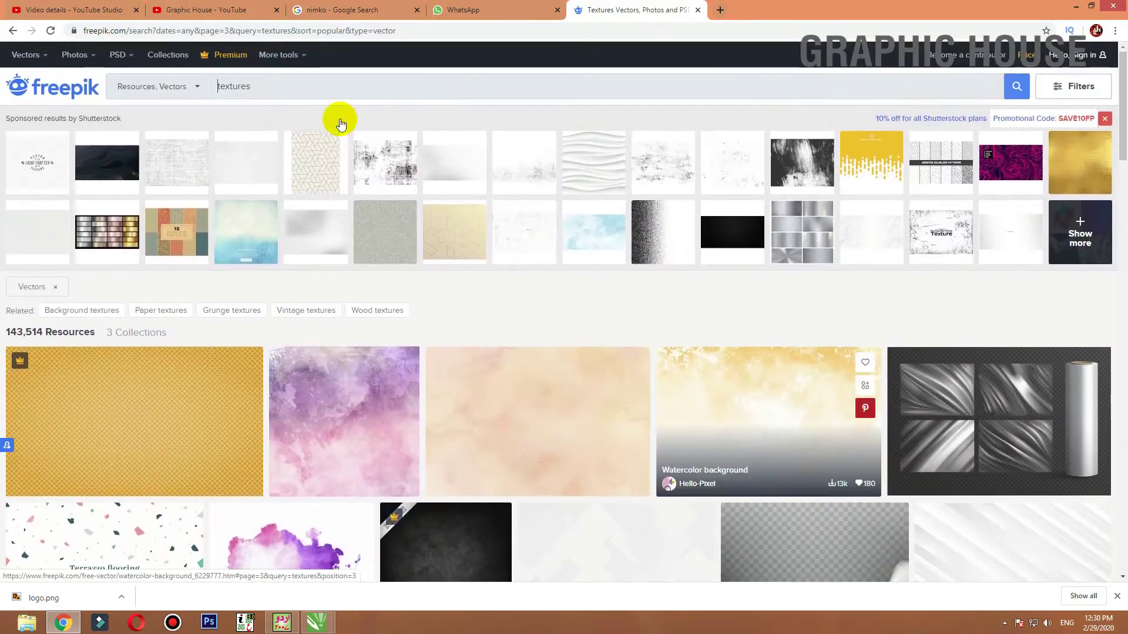
Search Freepik vectors for "texture" and look through the results for a line pattern
{"action": "left_click", "coordinate": [265, 85]}
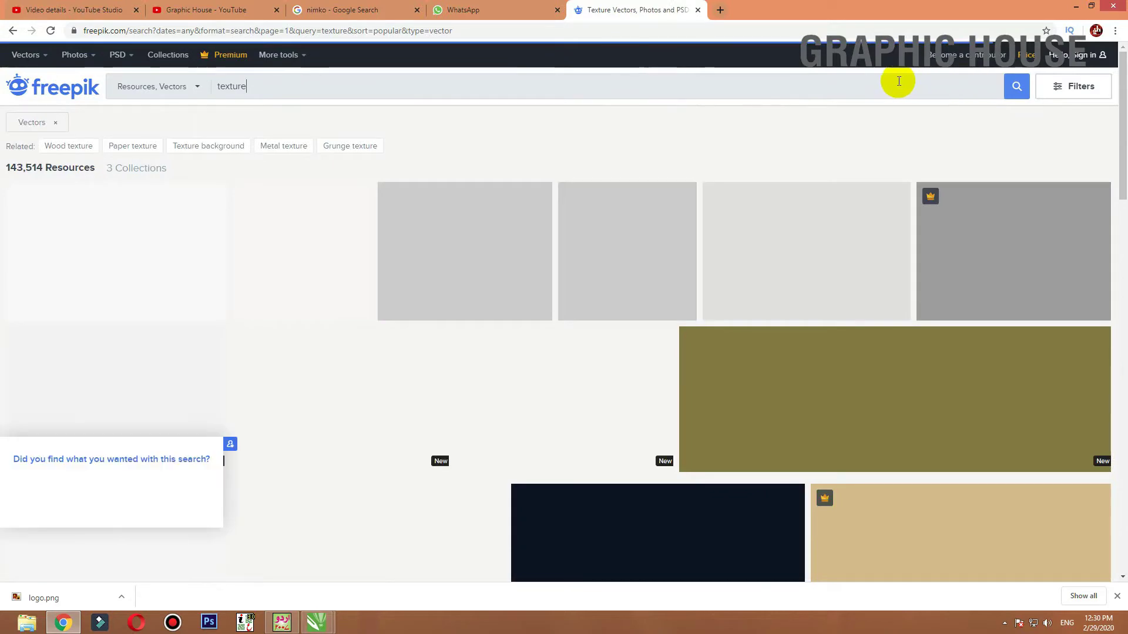
{"action": "scroll", "coordinate": [298, 299], "scroll_direction": "down", "scroll_amount": 5}
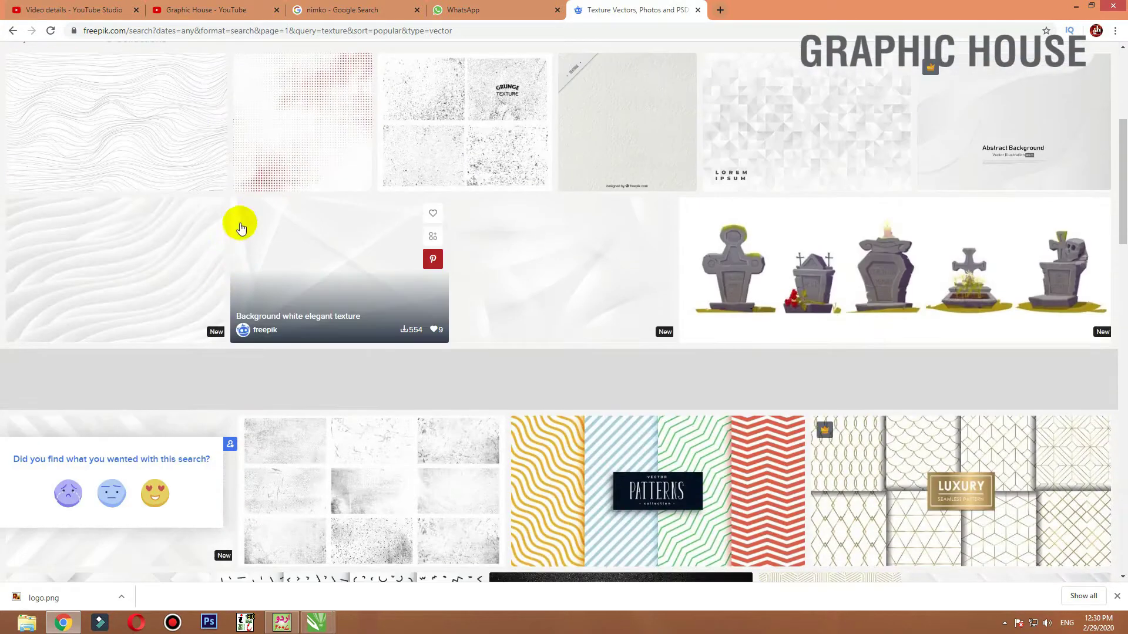
{"action": "scroll", "coordinate": [10, 282], "scroll_direction": "down", "scroll_amount": 5}
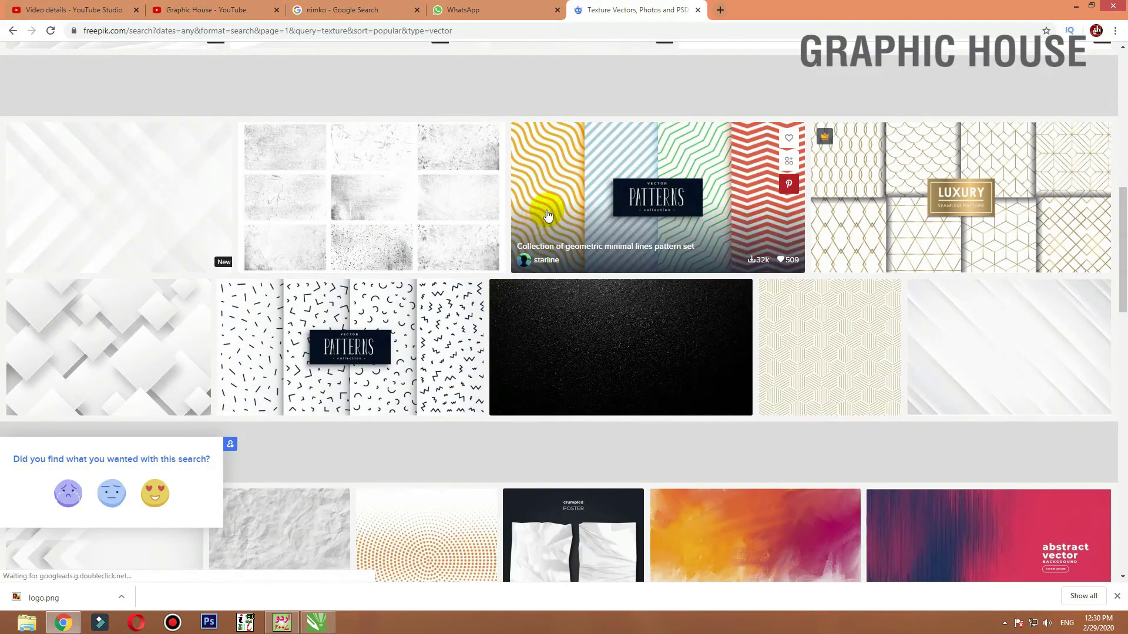
Open the "Collection of geometric minimal lines pattern set" vector and download it for free
{"action": "left_click", "coordinate": [550, 211]}
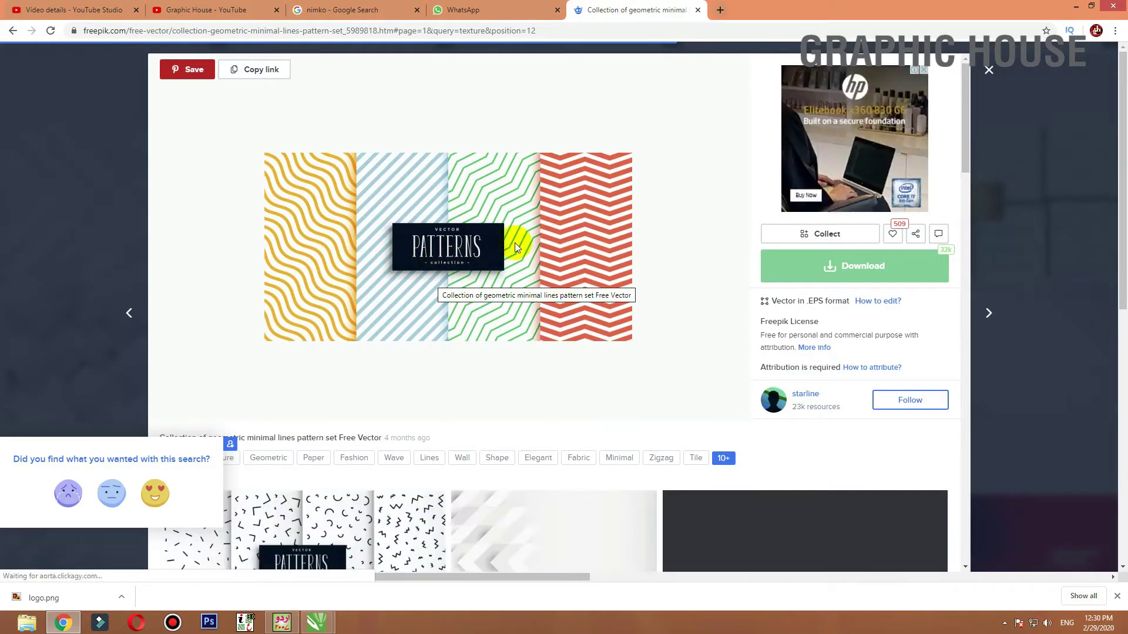
{"action": "left_click", "coordinate": [883, 265]}
{"action": "left_click", "coordinate": [762, 311]}
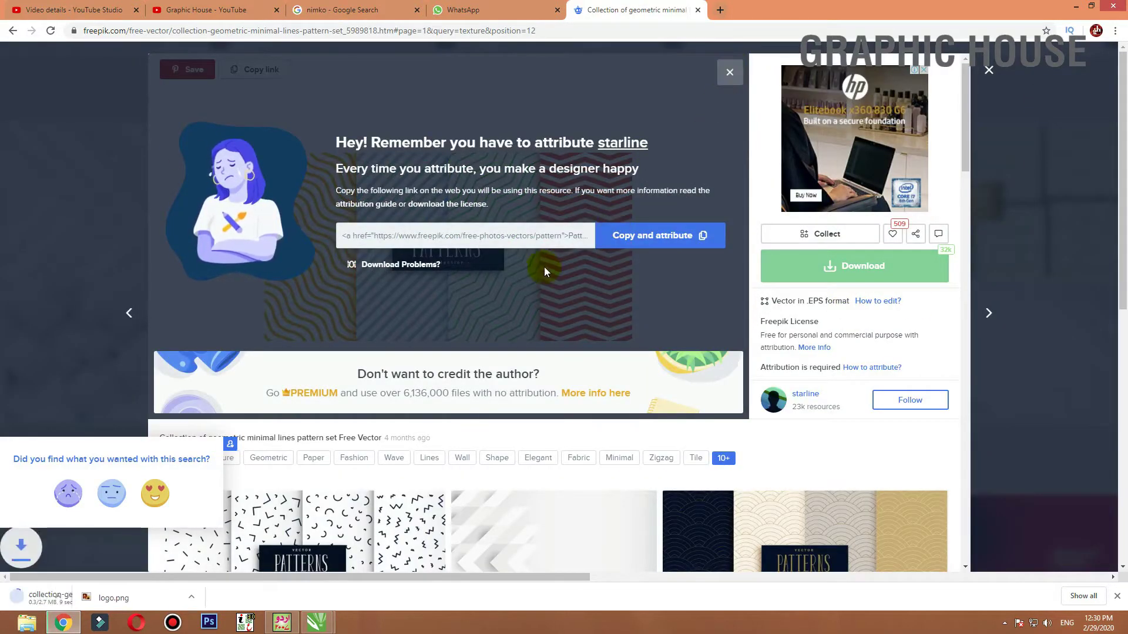
{"action": "scroll", "coordinate": [544, 266], "scroll_direction": "down", "scroll_amount": 5}
{"action": "scroll", "coordinate": [546, 419], "scroll_direction": "down", "scroll_amount": 1}
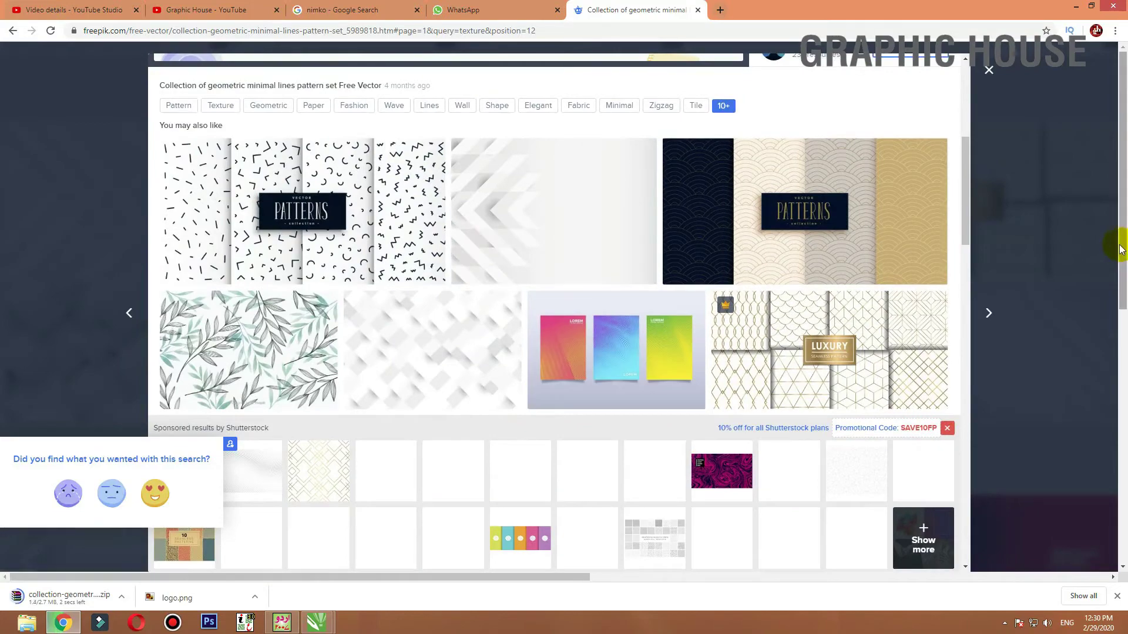
{"action": "scroll", "coordinate": [1097, 244], "scroll_direction": "down", "scroll_amount": 4}
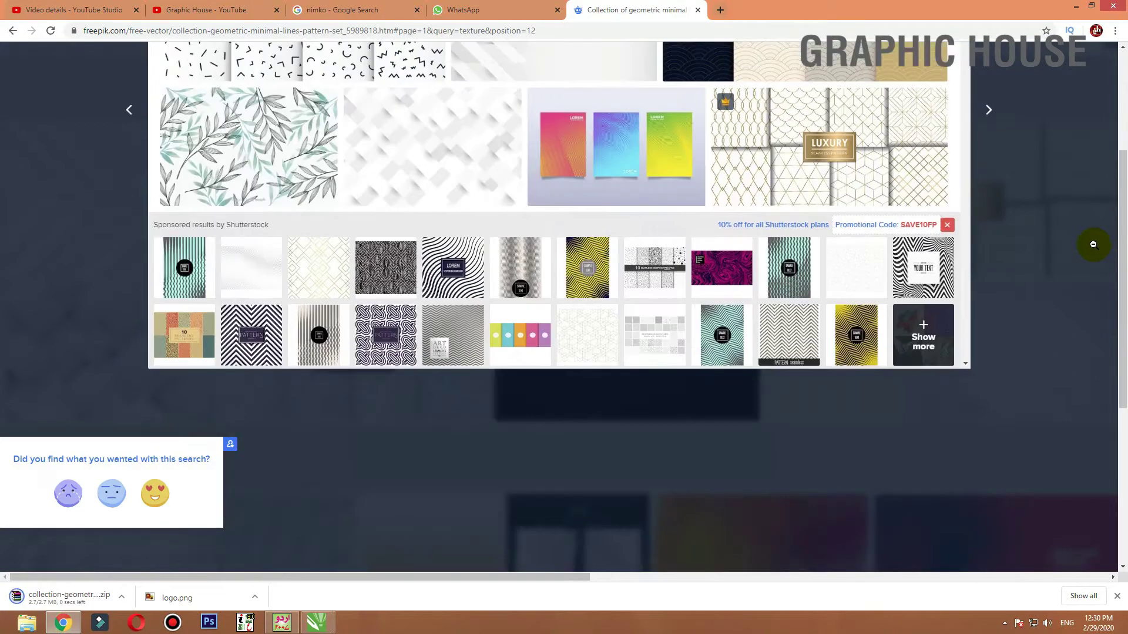
{"action": "scroll", "coordinate": [1093, 245], "scroll_direction": "up", "scroll_amount": 3}
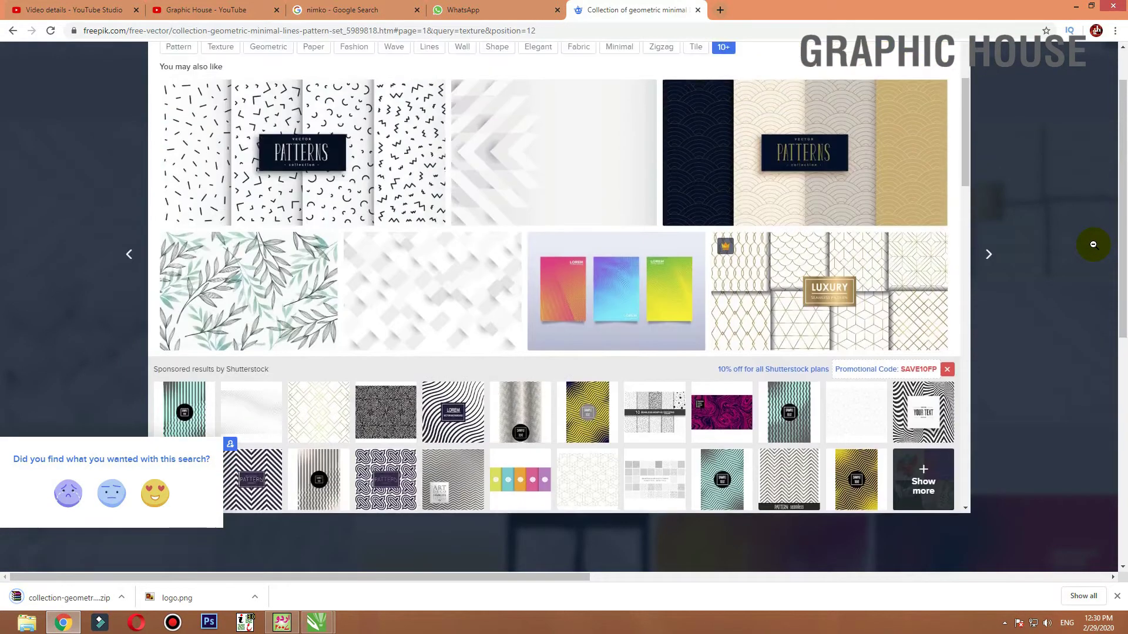
Show the downloaded collection-geometric-minimal-lines-pattern-set zip in its folder, extract it to a folder of the same name and open that folder
{"action": "scroll", "coordinate": [969, 230], "scroll_direction": "up", "scroll_amount": 1}
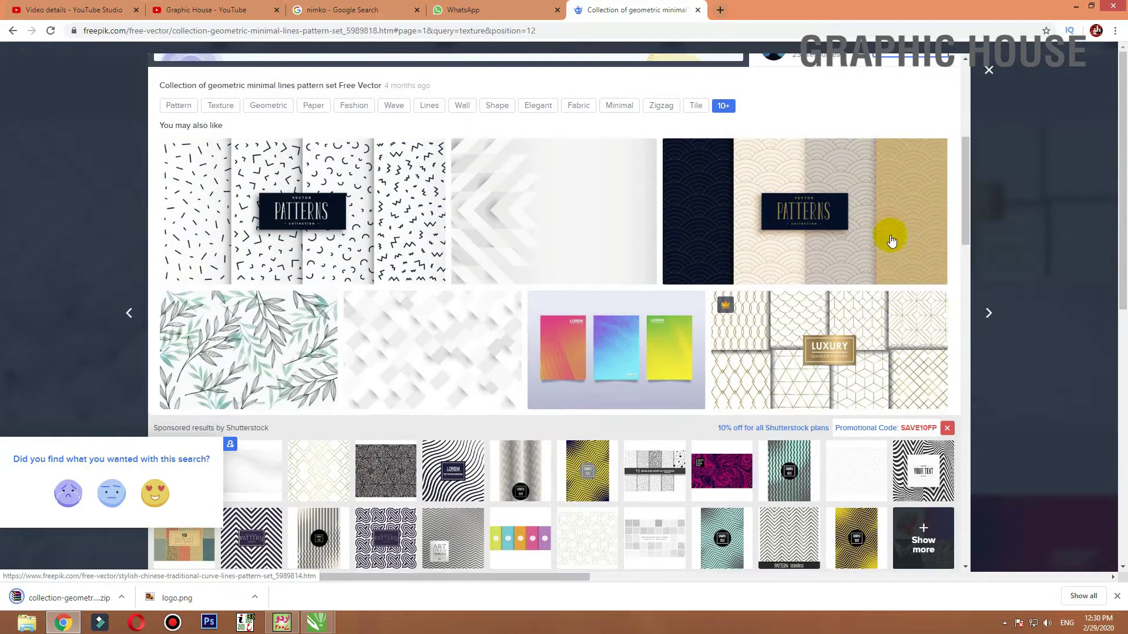
{"action": "left_click", "coordinate": [123, 597]}
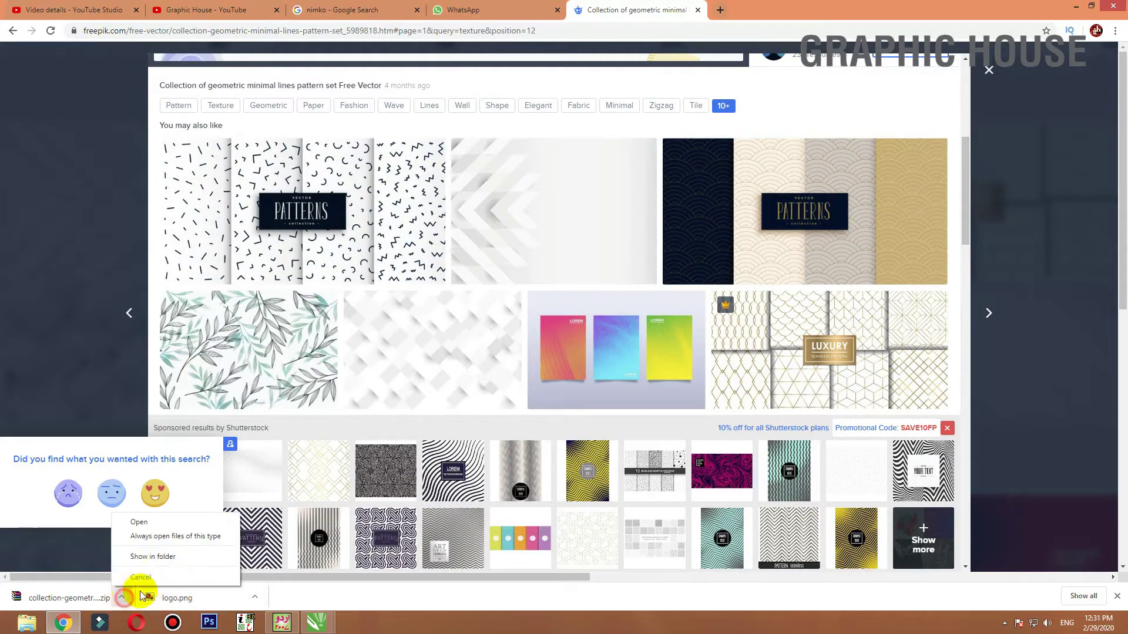
{"action": "left_click", "coordinate": [158, 558]}
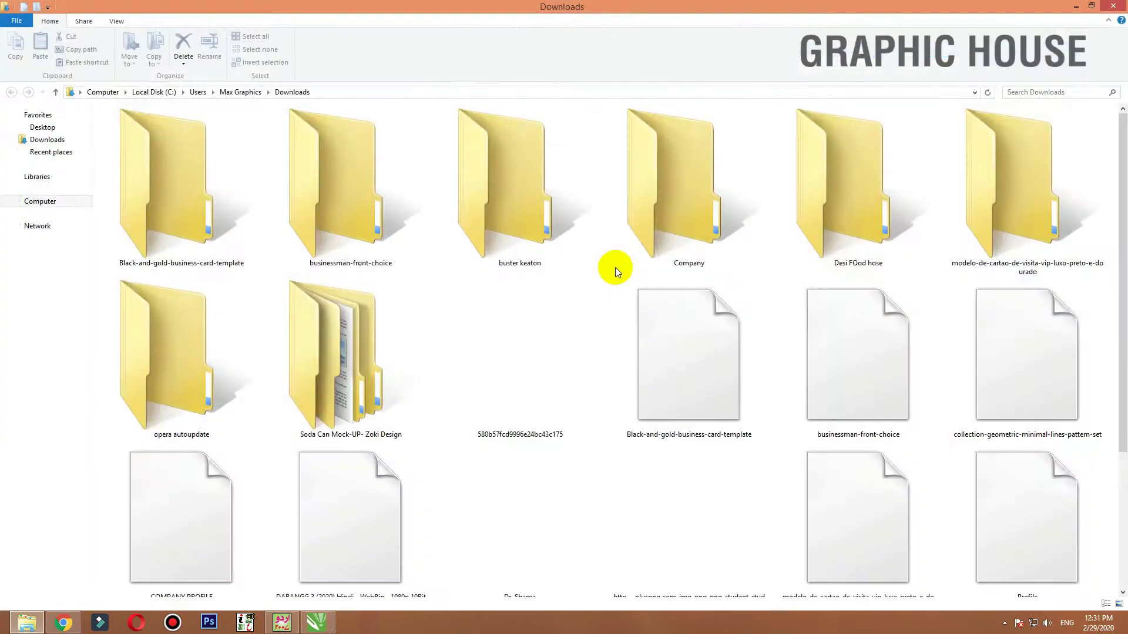
{"action": "right_click", "coordinate": [1062, 354]}
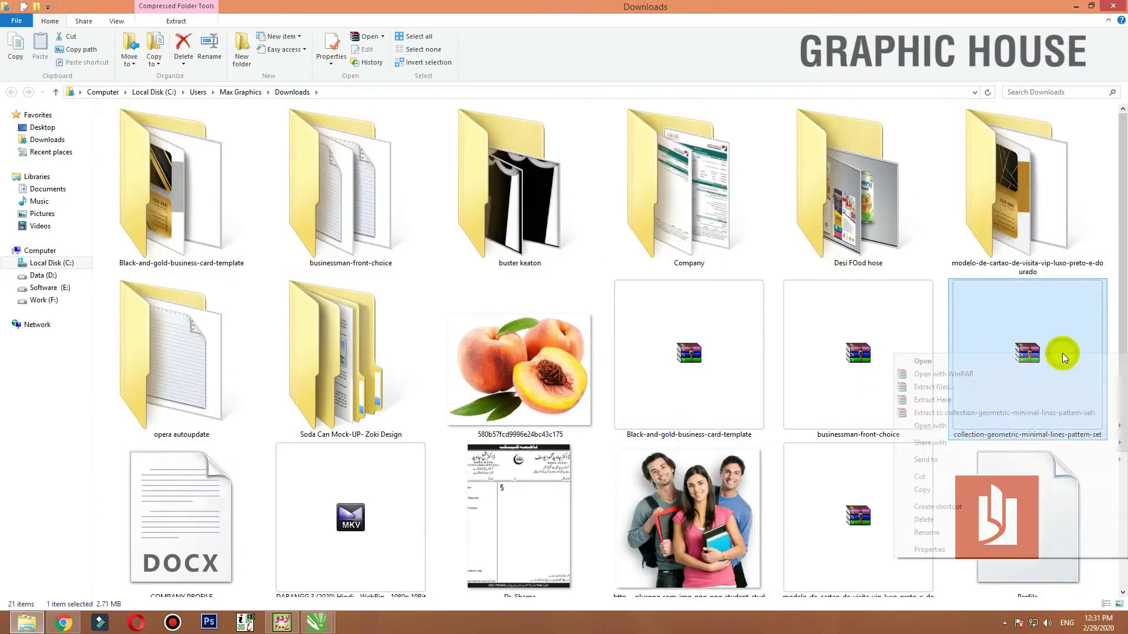
{"action": "left_click", "coordinate": [956, 413]}
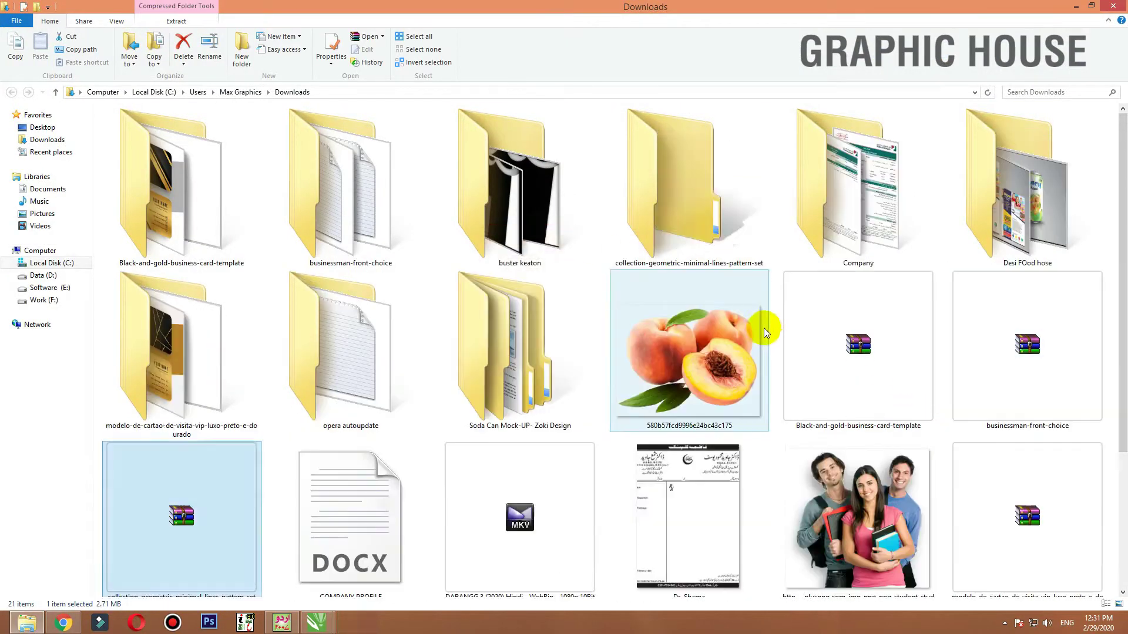
{"action": "double_click", "coordinate": [708, 227]}
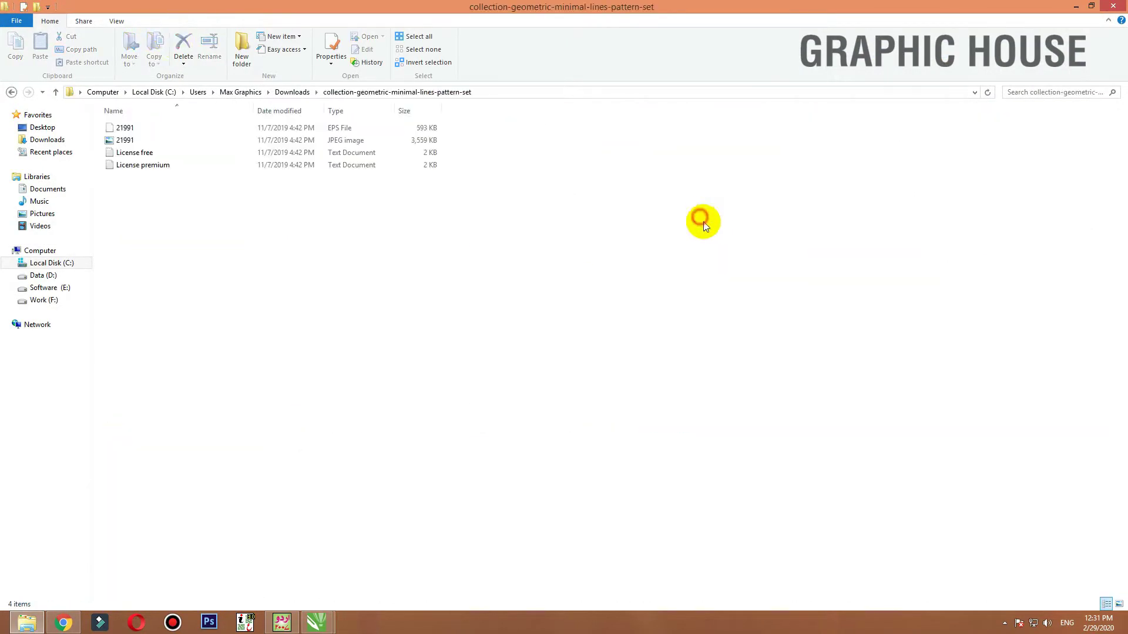
Show the extracted files as extra large icons and import the 21991 EPS into the CorelDRAW page as editable, with text as curves
{"action": "left_click", "coordinate": [116, 21]}
{"action": "left_click", "coordinate": [138, 37]}
{"action": "left_click", "coordinate": [224, 224]}
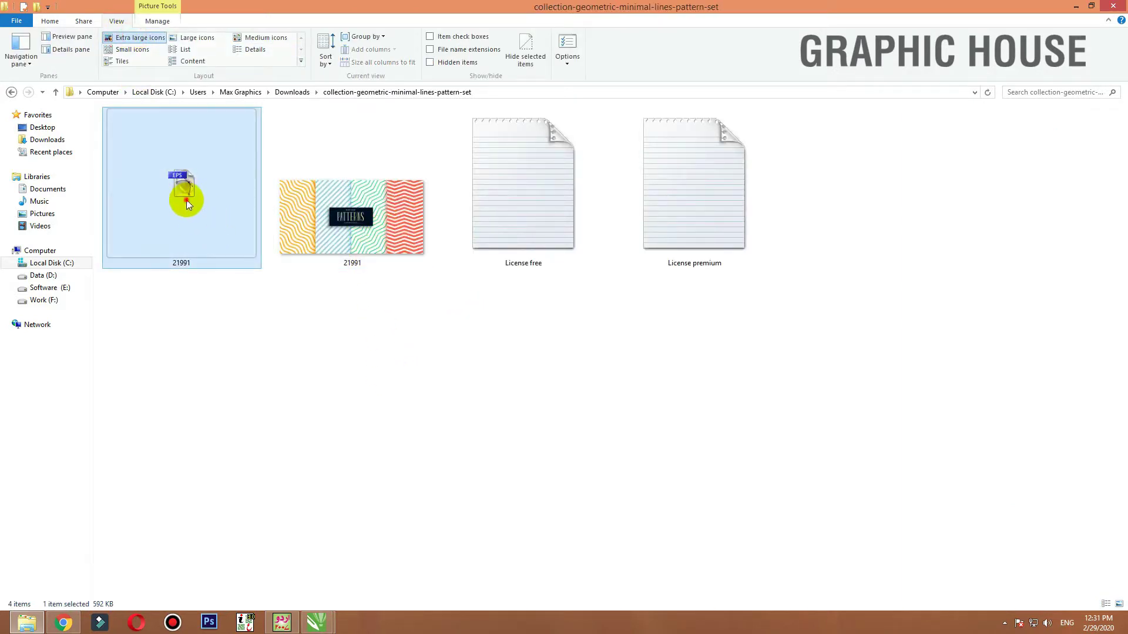
{"action": "left_click_drag", "start_coordinate": [186, 200], "coordinate": [226, 372]}
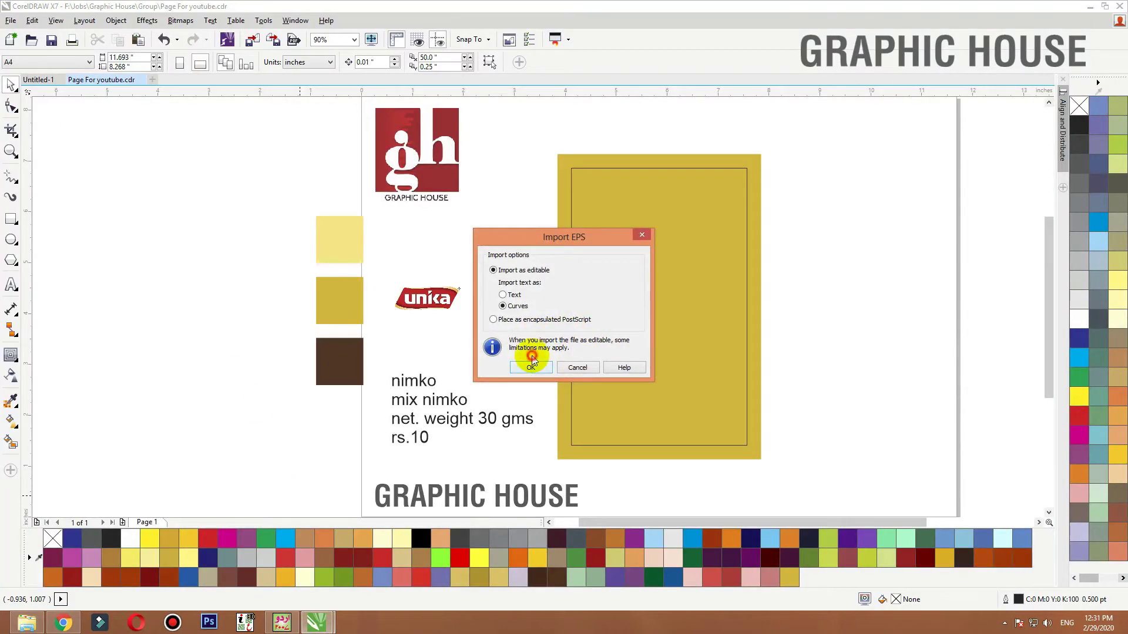
{"action": "left_click", "coordinate": [531, 367]}
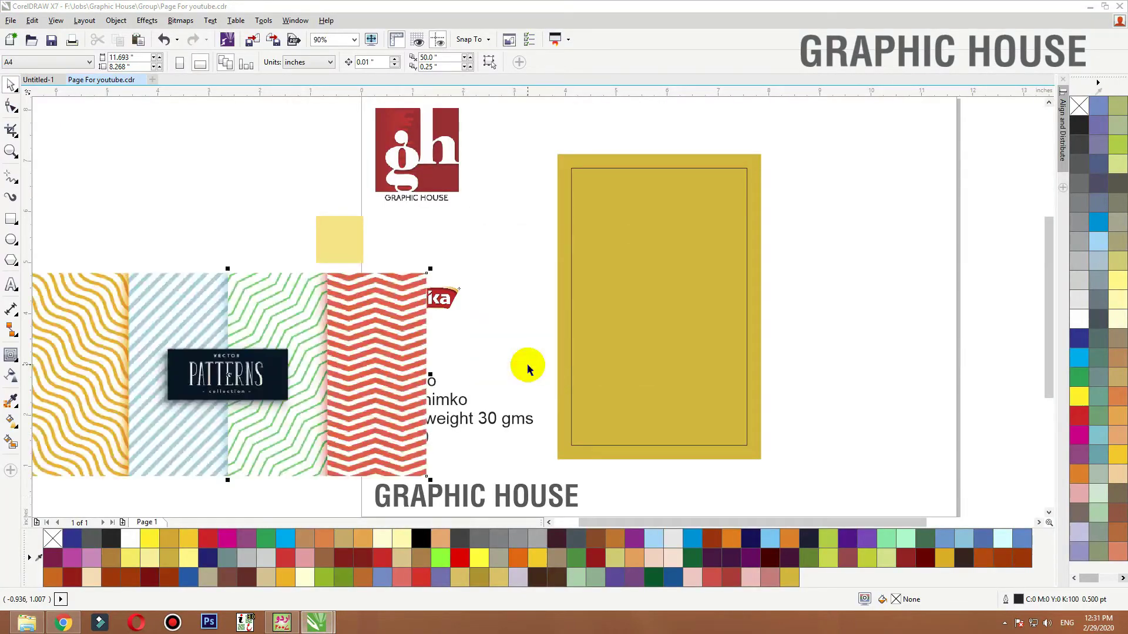
Move the imported pattern set into the empty space to the right of the gold pack rectangle
{"action": "left_click_drag", "start_coordinate": [358, 339], "coordinate": [342, 266]}
{"action": "left_click_drag", "start_coordinate": [350, 297], "coordinate": [338, 310]}
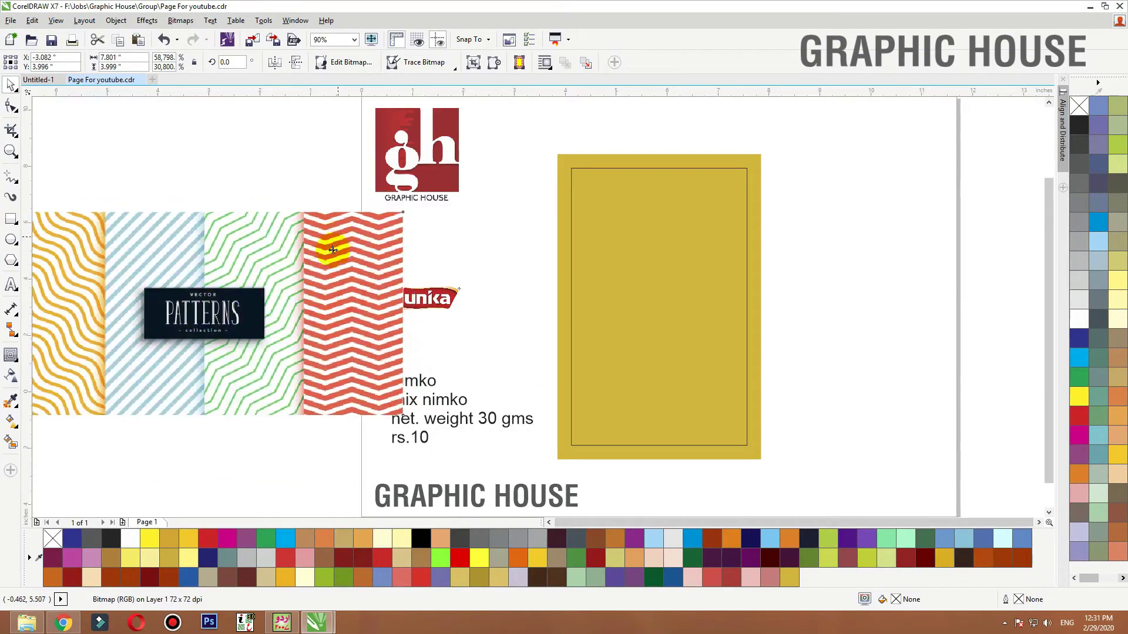
{"action": "scroll", "coordinate": [336, 240], "scroll_direction": "down", "scroll_amount": 1}
{"action": "left_click_drag", "start_coordinate": [312, 266], "coordinate": [684, 266]}
{"action": "scroll", "coordinate": [585, 263], "scroll_direction": "up", "scroll_amount": 4}
{"action": "scroll", "coordinate": [624, 259], "scroll_direction": "down", "scroll_amount": 3}
{"action": "left_click_drag", "start_coordinate": [590, 273], "coordinate": [642, 290]}
{"action": "mouse_move", "coordinate": [581, 243]}
{"action": "left_mouse_down"}
{"action": "mouse_move", "coordinate": [606, 252]}
{"action": "mouse_move", "coordinate": [571, 222]}
{"action": "mouse_move", "coordinate": [580, 234]}
{"action": "left_mouse_up"}
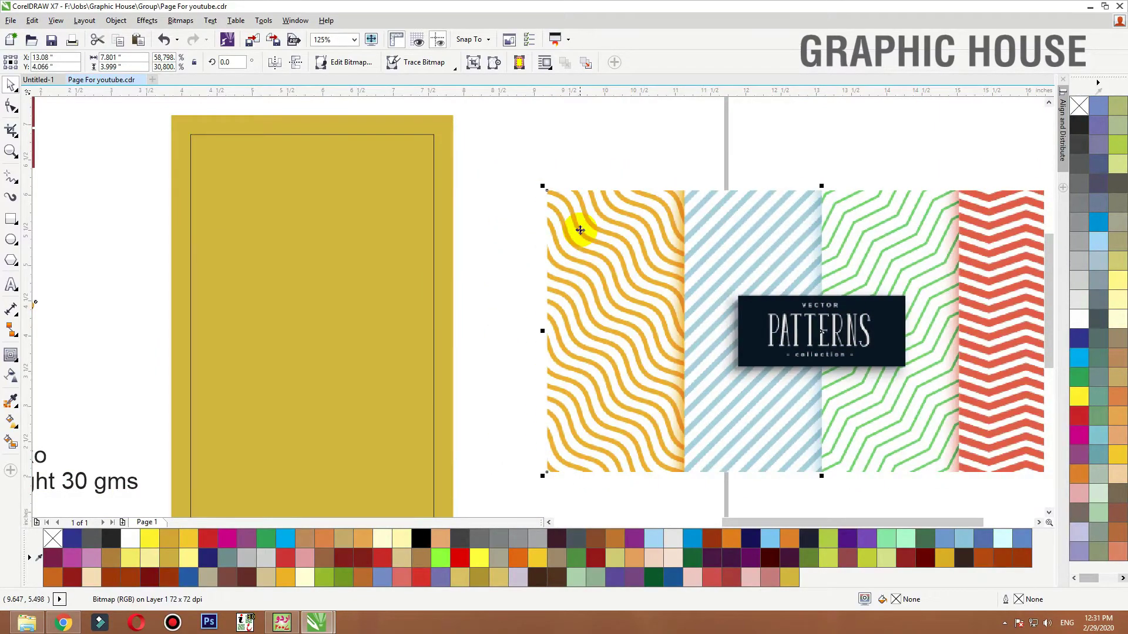
{"action": "mouse_move", "coordinate": [621, 270]}
{"action": "left_mouse_down"}
{"action": "mouse_move", "coordinate": [603, 263]}
{"action": "mouse_move", "coordinate": [625, 272]}
{"action": "left_mouse_up"}
{"action": "scroll", "coordinate": [557, 254], "scroll_direction": "down", "scroll_amount": 1}
{"action": "left_click", "coordinate": [614, 172]}
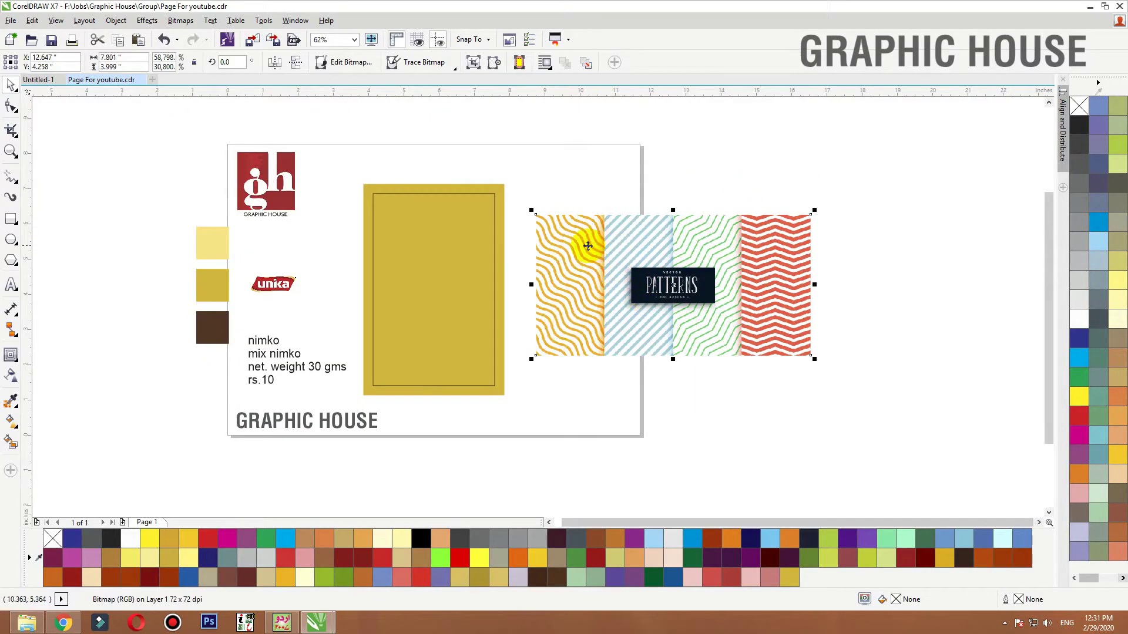
{"action": "key", "text": "Delete"}
{"action": "left_click", "coordinate": [551, 209]}
{"action": "key", "text": "F2"}
{"action": "left_click_drag", "start_coordinate": [575, 182], "coordinate": [188, 417]}
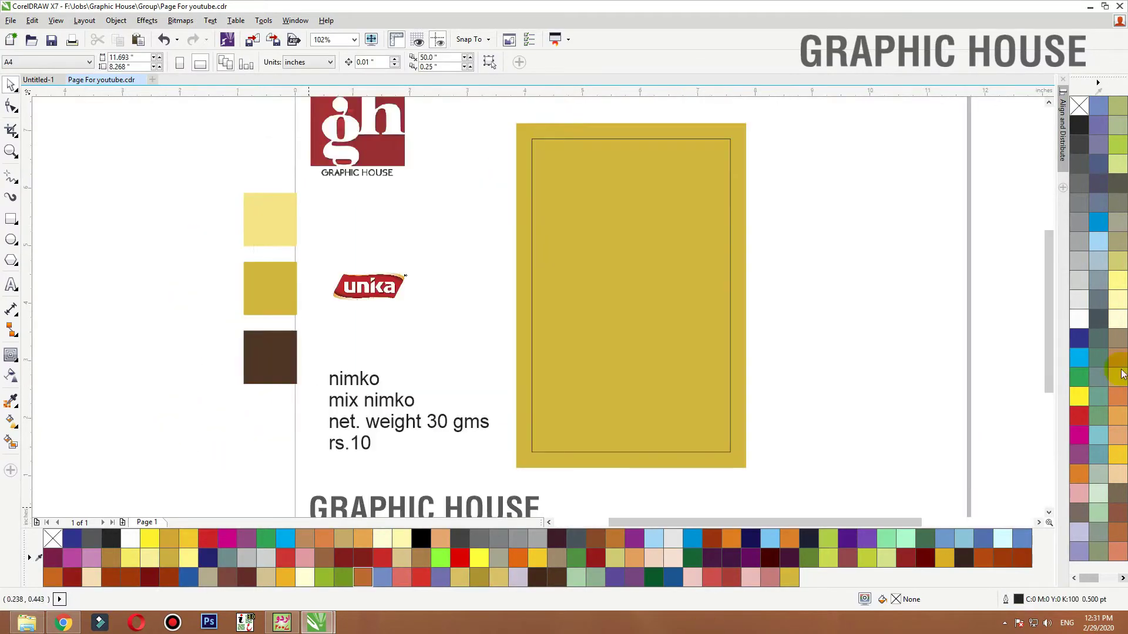
{"action": "left_click", "coordinate": [739, 292]}
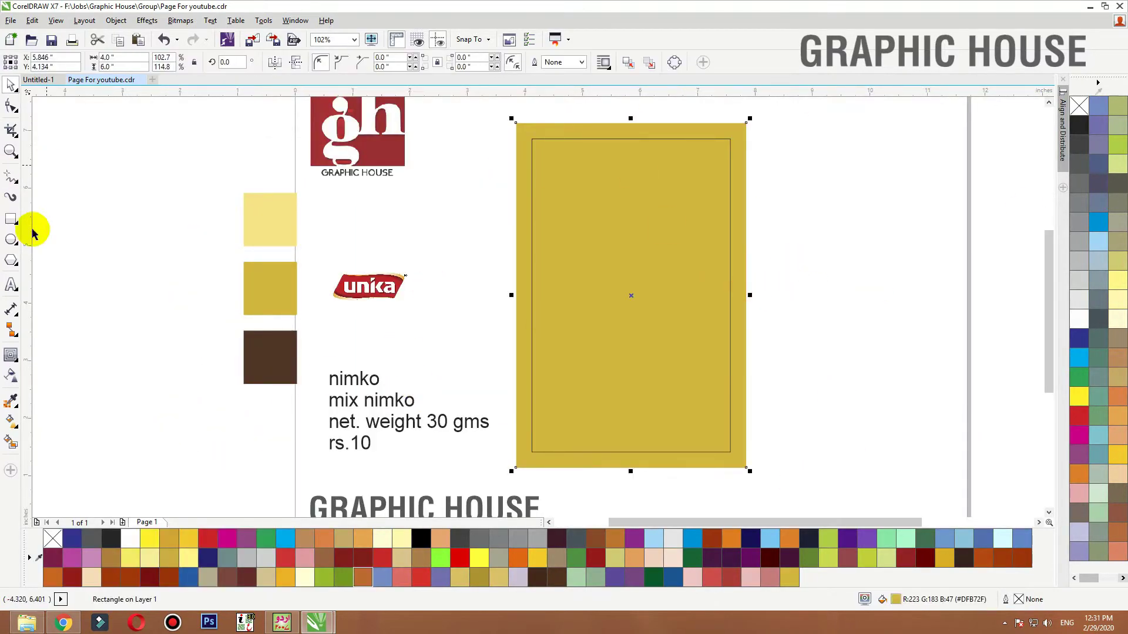
{"action": "key", "text": "ctrl+z"}
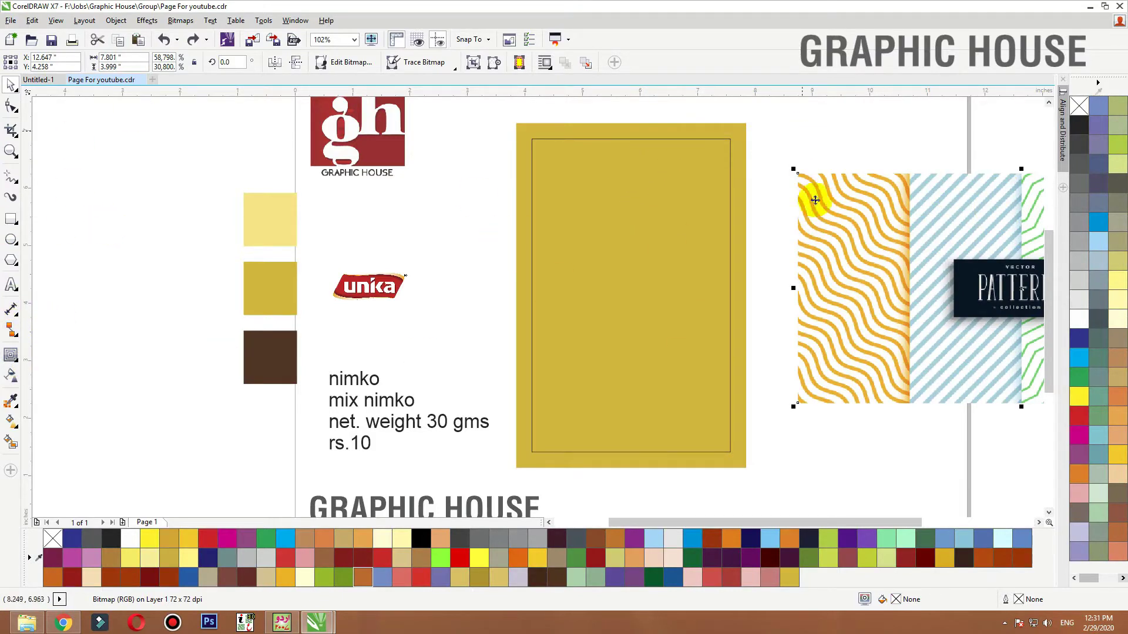
{"action": "left_click_drag", "start_coordinate": [652, 130], "coordinate": [586, 124]}
{"action": "key", "text": "ctrl+z"}
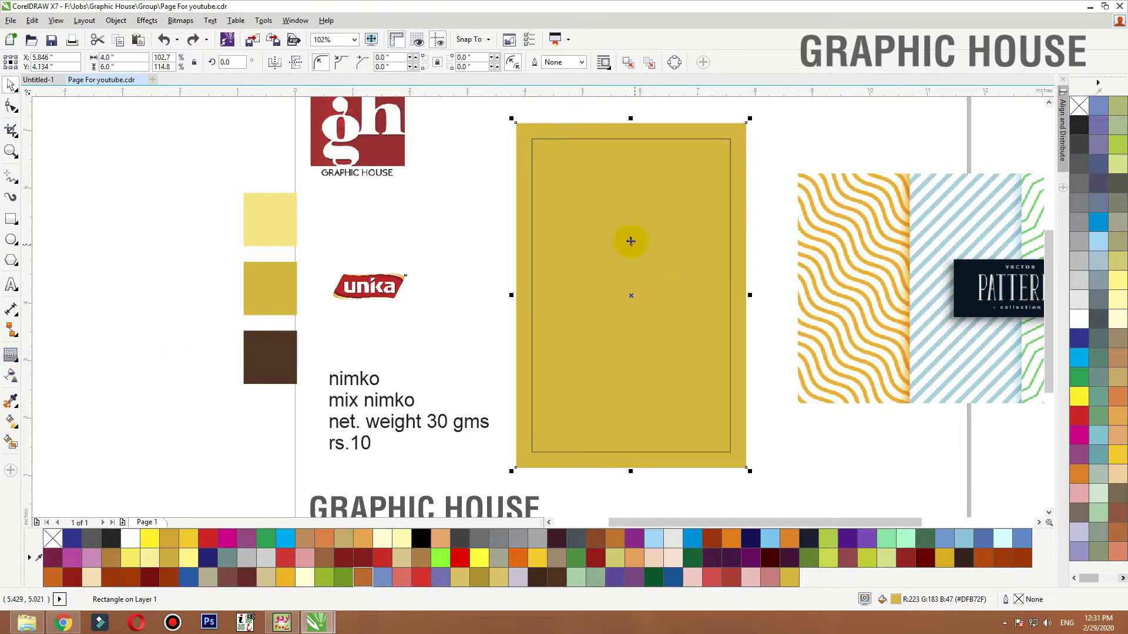
Apply an elliptical fountain fill to the gold pack rectangle, with its centre colour sampled from the light yellow swatch (#FDE382)
{"action": "key", "text": "g"}
{"action": "left_click_drag", "start_coordinate": [623, 127], "coordinate": [622, 445]}
{"action": "left_click", "coordinate": [196, 63]}
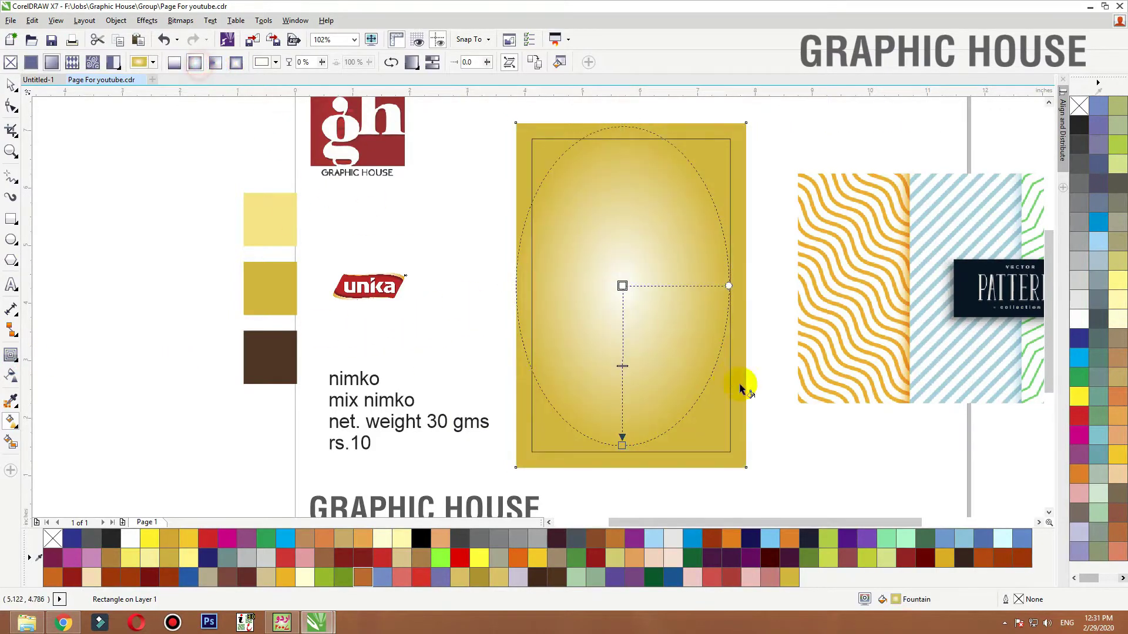
{"action": "left_click", "coordinate": [622, 286]}
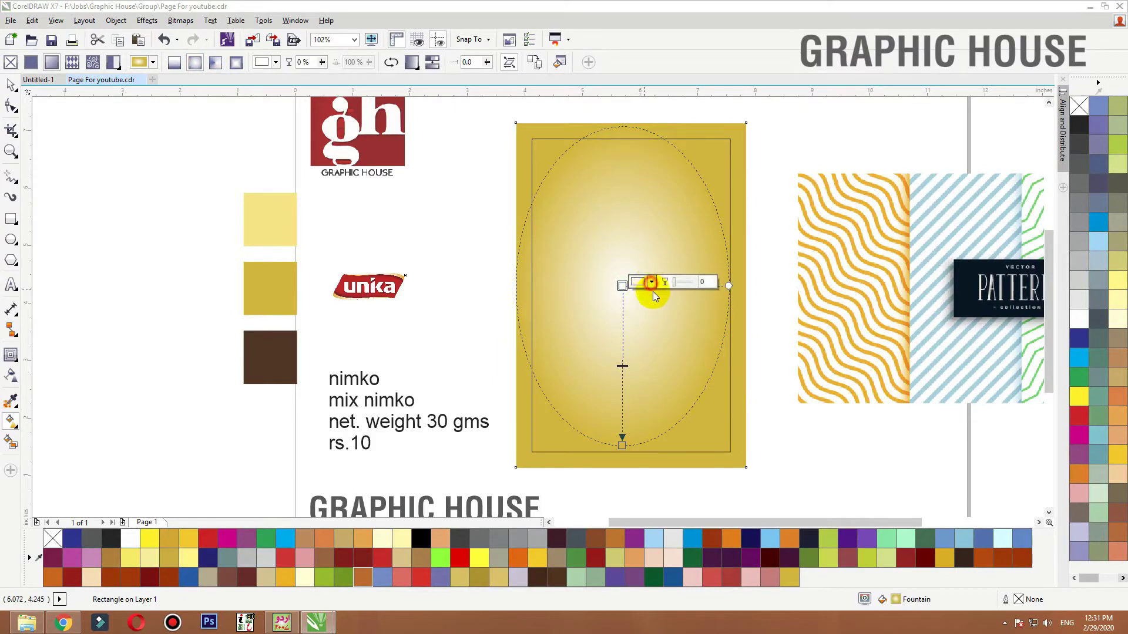
{"action": "left_click", "coordinate": [650, 283]}
{"action": "left_click", "coordinate": [292, 231]}
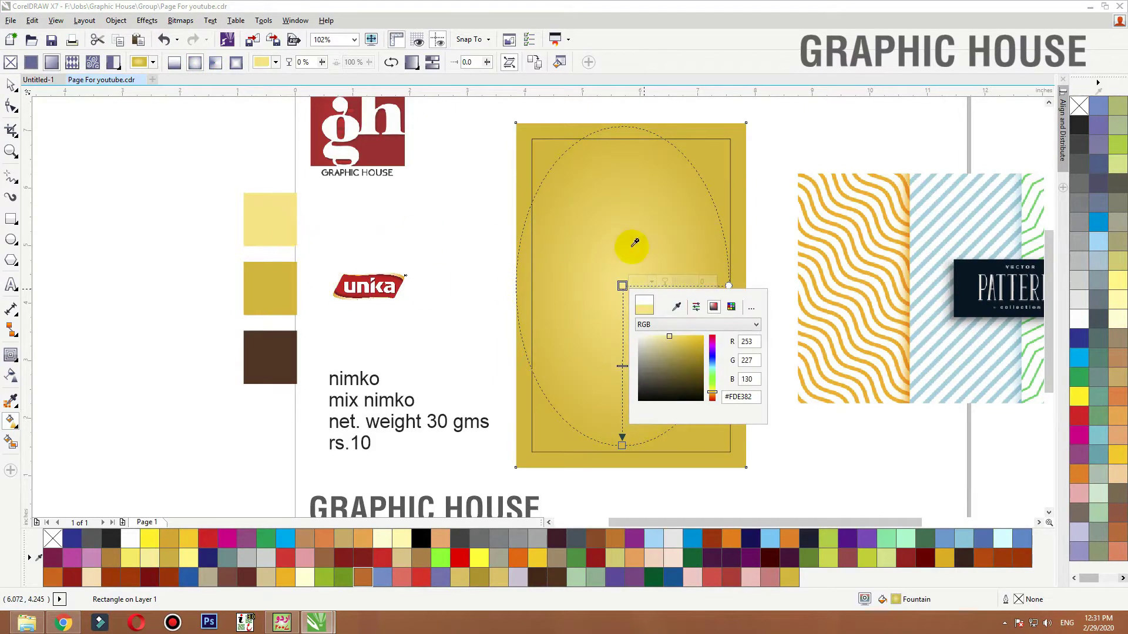
Extend the pack's elliptical fountain fill slightly toward the lower edge and shift its midpoint outward
{"action": "left_click", "coordinate": [622, 285]}
{"action": "left_click", "coordinate": [622, 285]}
{"action": "mouse_move", "coordinate": [621, 446]}
{"action": "left_mouse_down"}
{"action": "mouse_move", "coordinate": [640, 483]}
{"action": "mouse_move", "coordinate": [641, 457]}
{"action": "left_mouse_up"}
{"action": "left_click_drag", "start_coordinate": [634, 377], "coordinate": [634, 390]}
{"action": "key", "text": "space"}
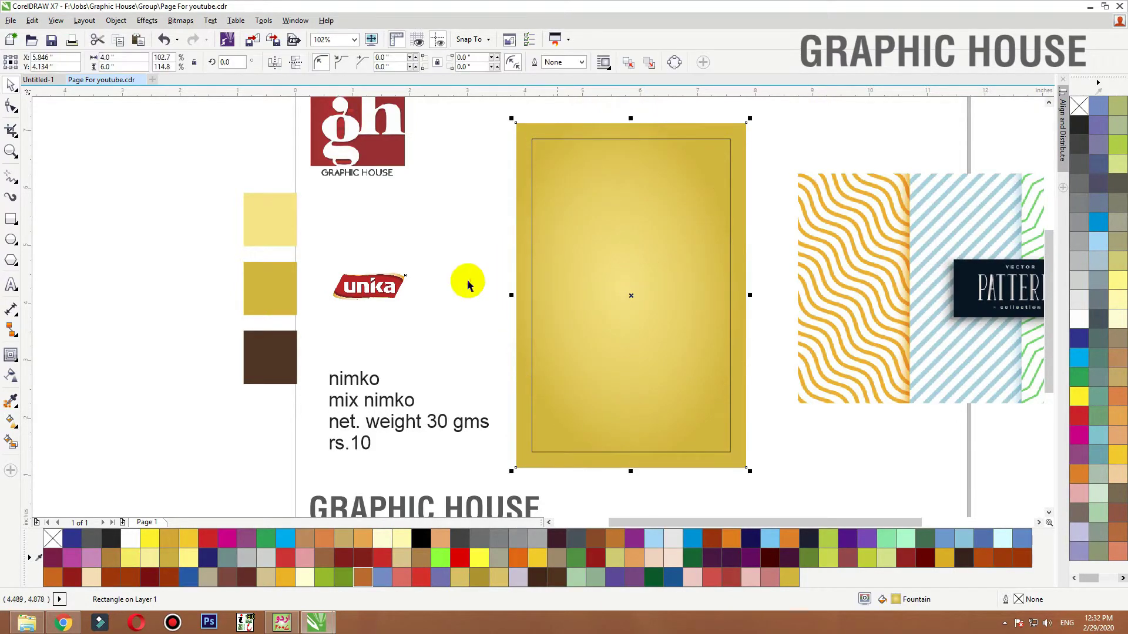
Switch to the Google Images results for "nimko" in Chrome and look through them for a suitable snack photo
{"action": "left_click", "coordinate": [63, 623]}
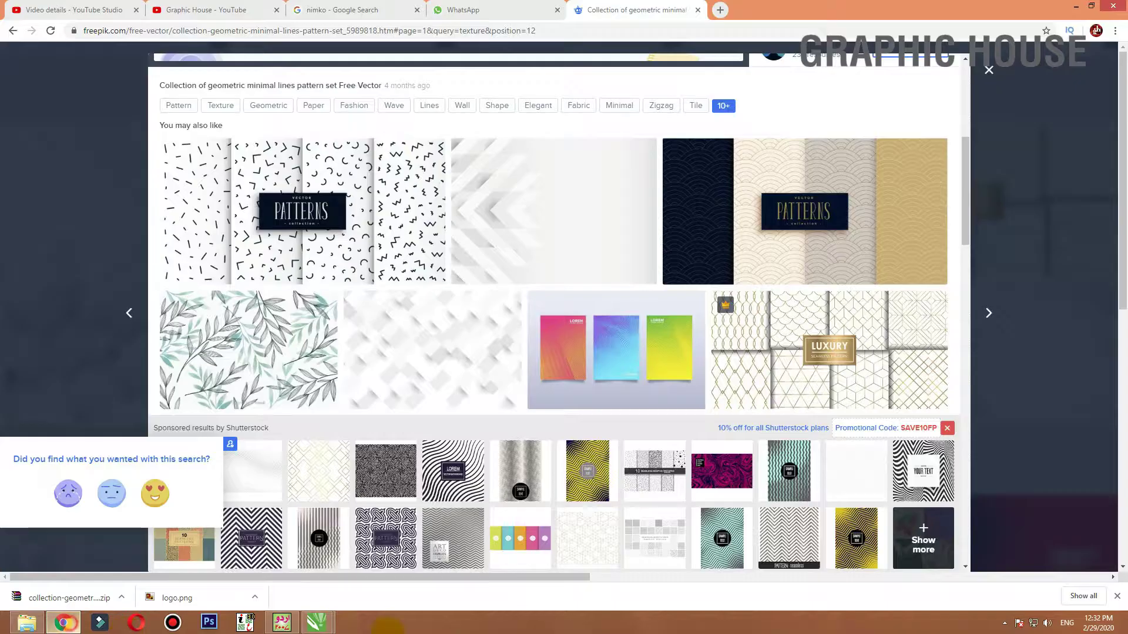
{"action": "left_click", "coordinate": [543, 10]}
{"action": "left_click", "coordinate": [308, 10]}
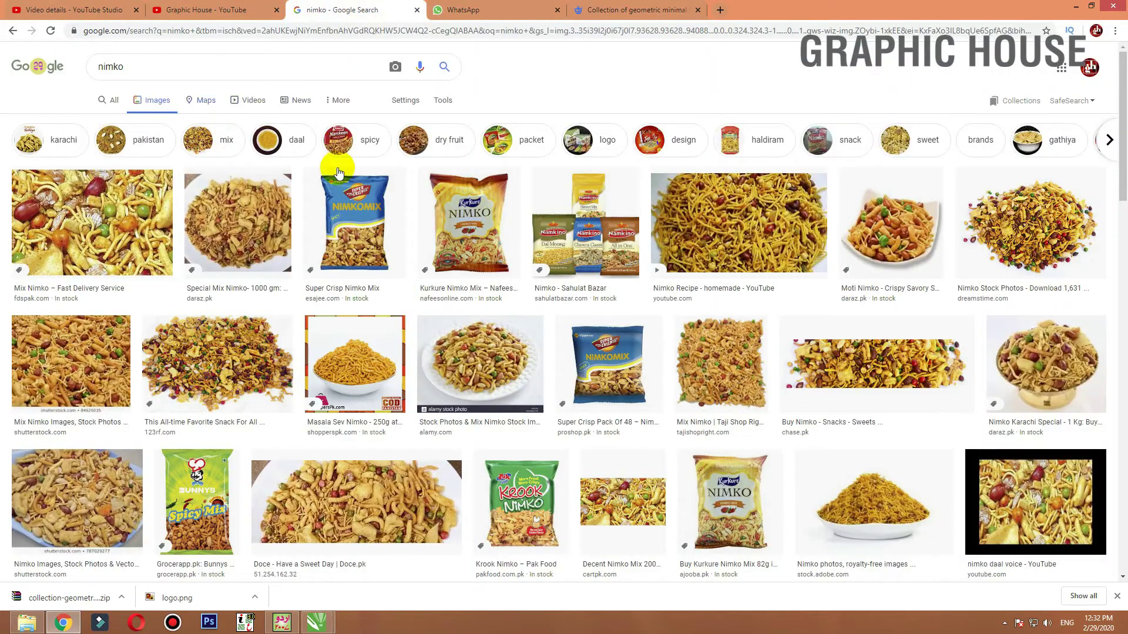
{"action": "scroll", "coordinate": [405, 317], "scroll_direction": "down", "scroll_amount": 9}
{"action": "scroll", "coordinate": [405, 317], "scroll_direction": "up", "scroll_amount": 9}
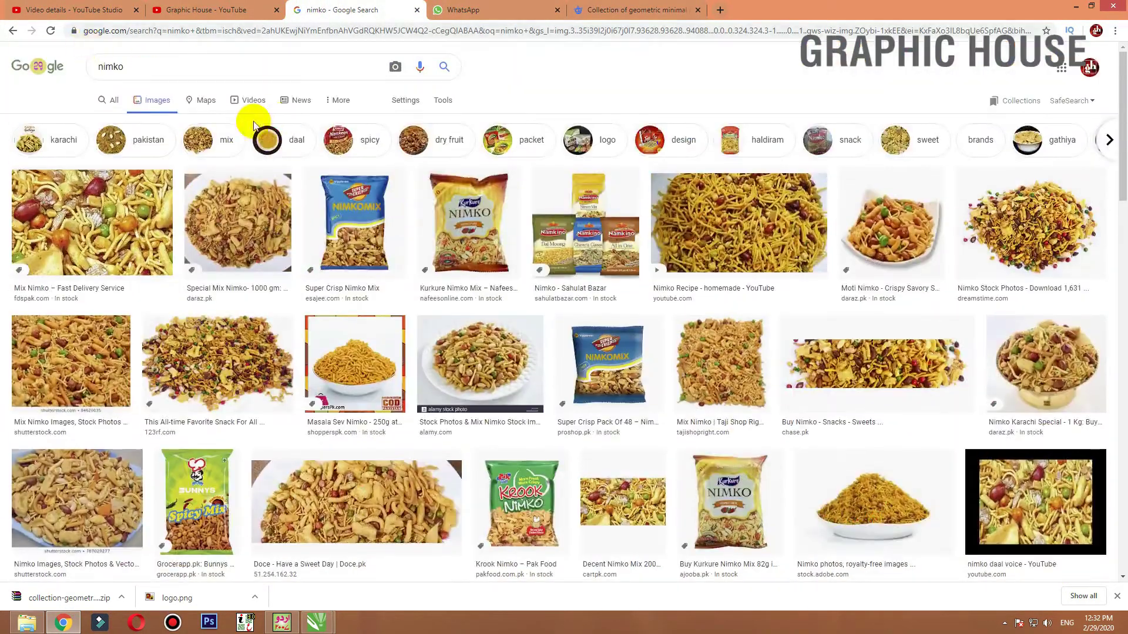
{"action": "scroll", "coordinate": [77, 217], "scroll_direction": "down", "scroll_amount": 10}
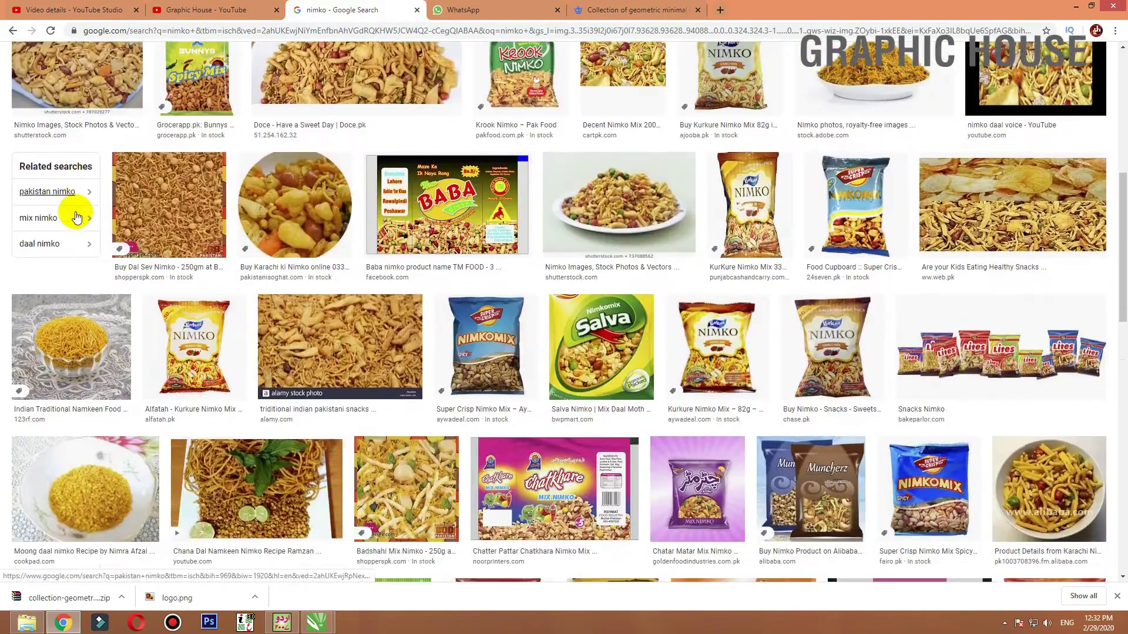
{"action": "scroll", "coordinate": [76, 217], "scroll_direction": "down", "scroll_amount": 6}
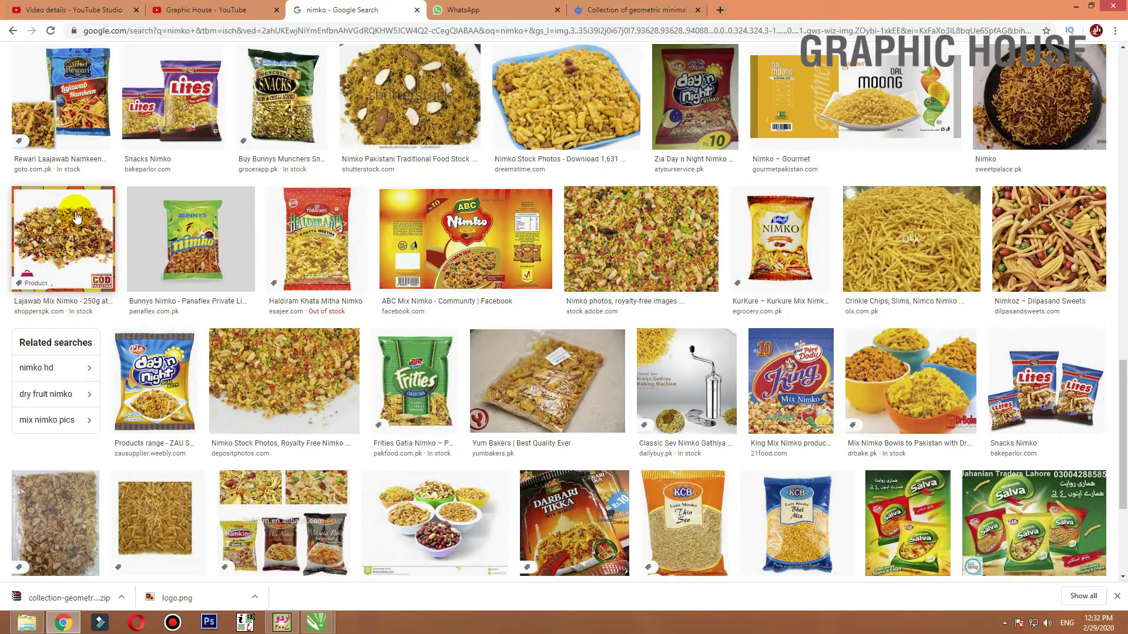
{"action": "scroll", "coordinate": [78, 218], "scroll_direction": "down", "scroll_amount": 6}
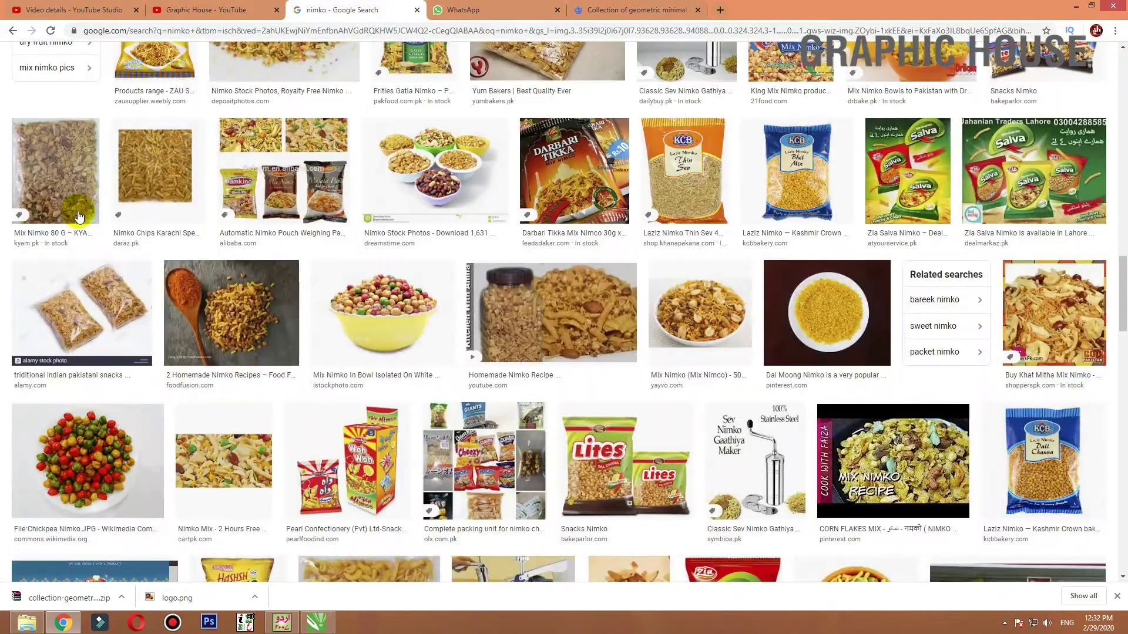
{"action": "scroll", "coordinate": [78, 217], "scroll_direction": "down", "scroll_amount": 5}
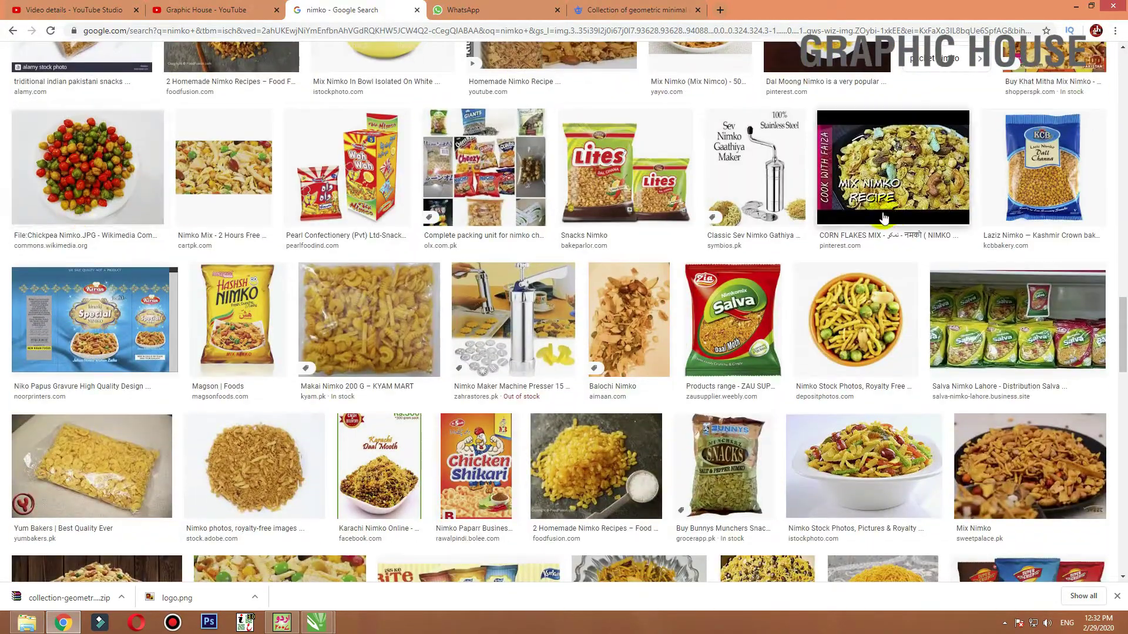
{"action": "scroll", "coordinate": [884, 218], "scroll_direction": "down", "scroll_amount": 5}
{"action": "scroll", "coordinate": [1041, 176], "scroll_direction": "up", "scroll_amount": 2}
Preview the Dilpasand Sweets, Shutterstock and Fast Delivery Service mix nimko photos and compare their image sizes
{"action": "left_click", "coordinate": [1041, 176]}
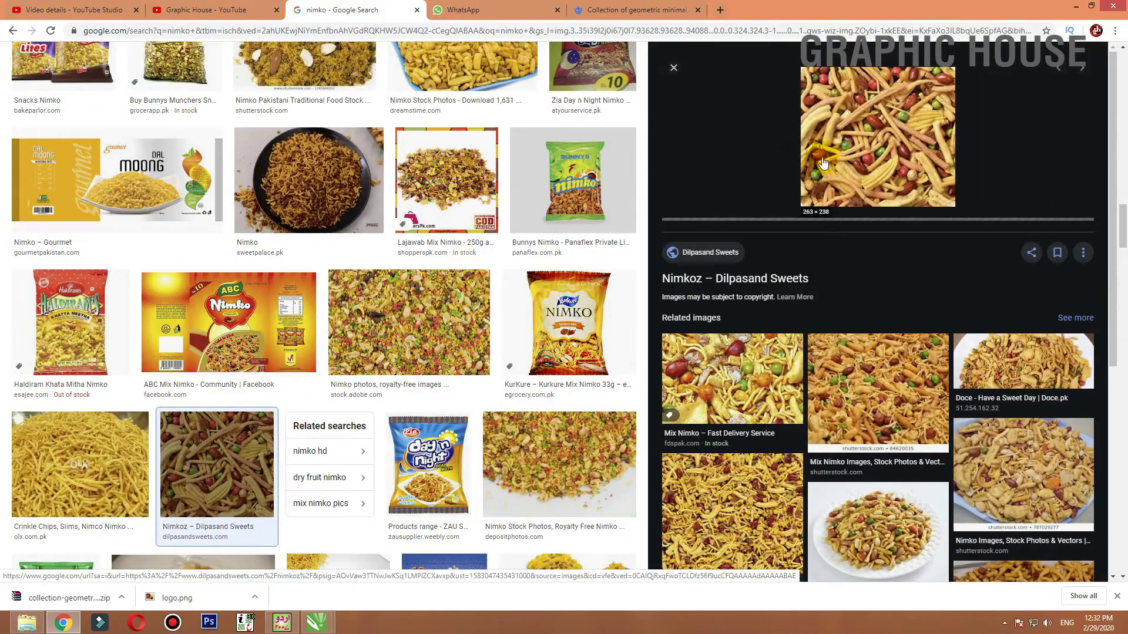
{"action": "scroll", "coordinate": [877, 146], "scroll_direction": "down", "scroll_amount": 3}
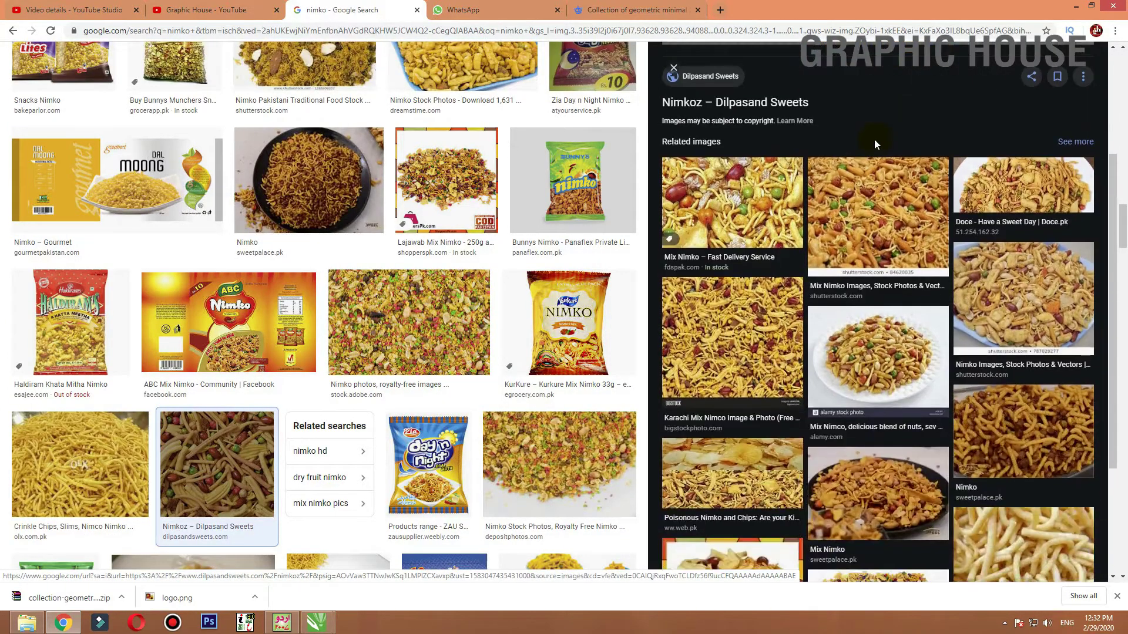
{"action": "left_click", "coordinate": [886, 225]}
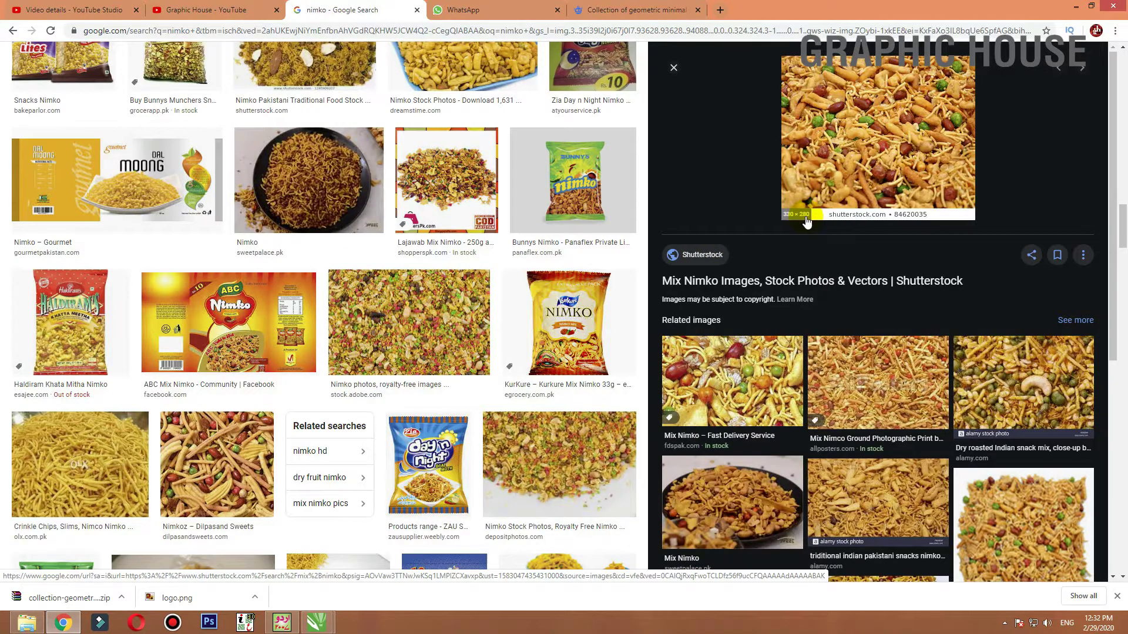
{"action": "left_click", "coordinate": [753, 389]}
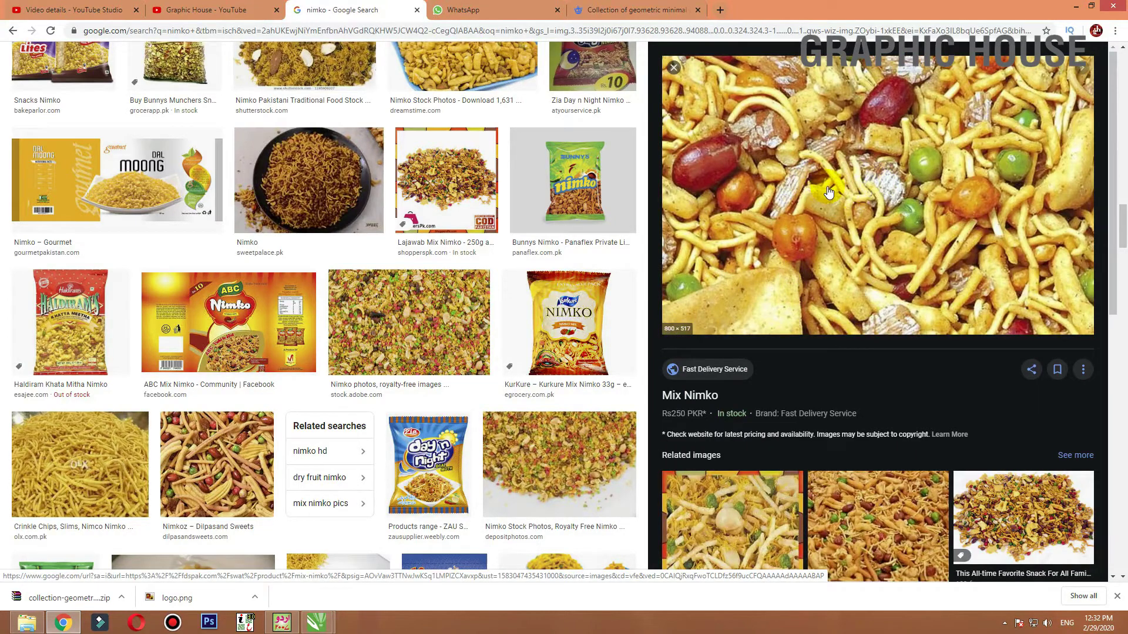
{"action": "scroll", "coordinate": [828, 193], "scroll_direction": "down", "scroll_amount": 4}
{"action": "left_click", "coordinate": [855, 288]}
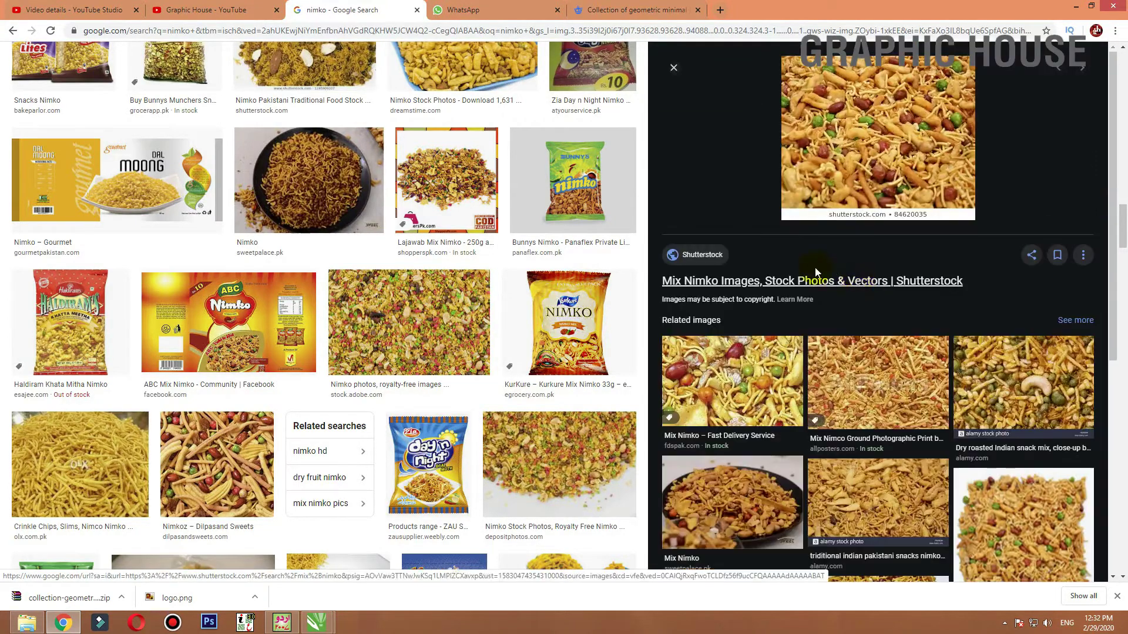
Look through the full set of images related to the Shutterstock mix nimko photo for a better snack picture
{"action": "scroll", "coordinate": [815, 269], "scroll_direction": "down", "scroll_amount": 6}
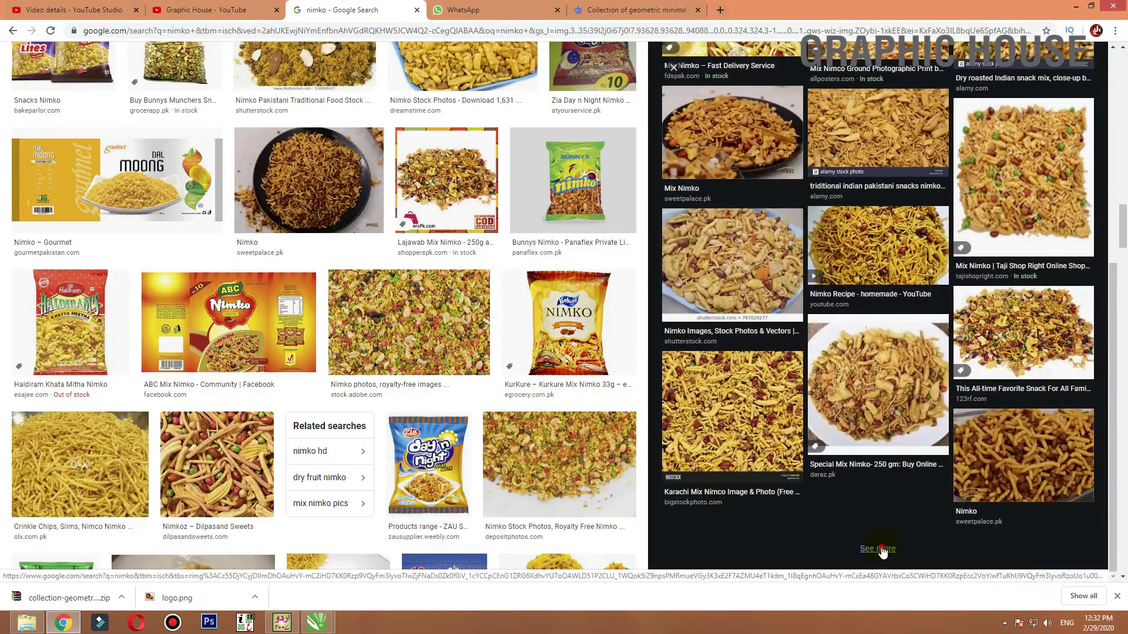
{"action": "left_click", "coordinate": [882, 550]}
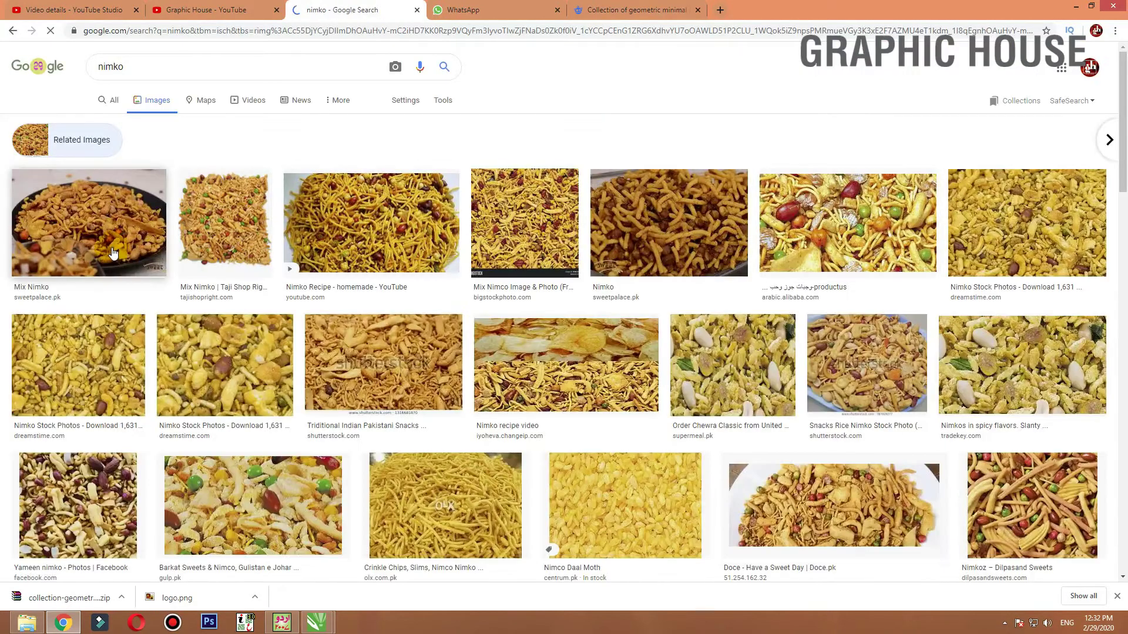
{"action": "scroll", "coordinate": [114, 252], "scroll_direction": "down", "scroll_amount": 7}
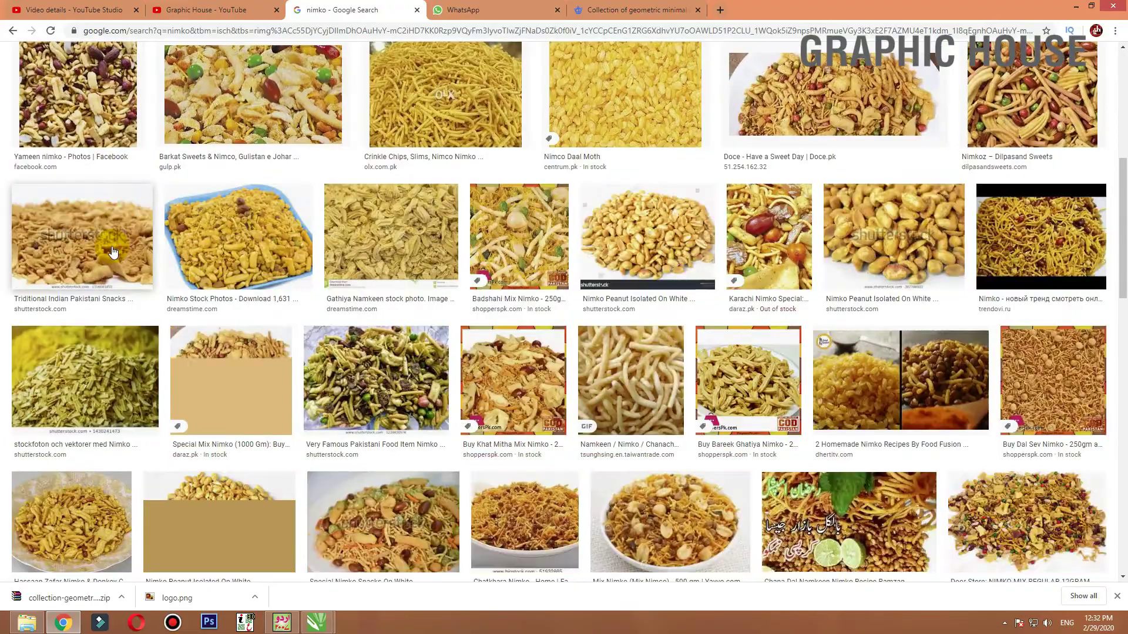
{"action": "scroll", "coordinate": [114, 253], "scroll_direction": "down", "scroll_amount": 10}
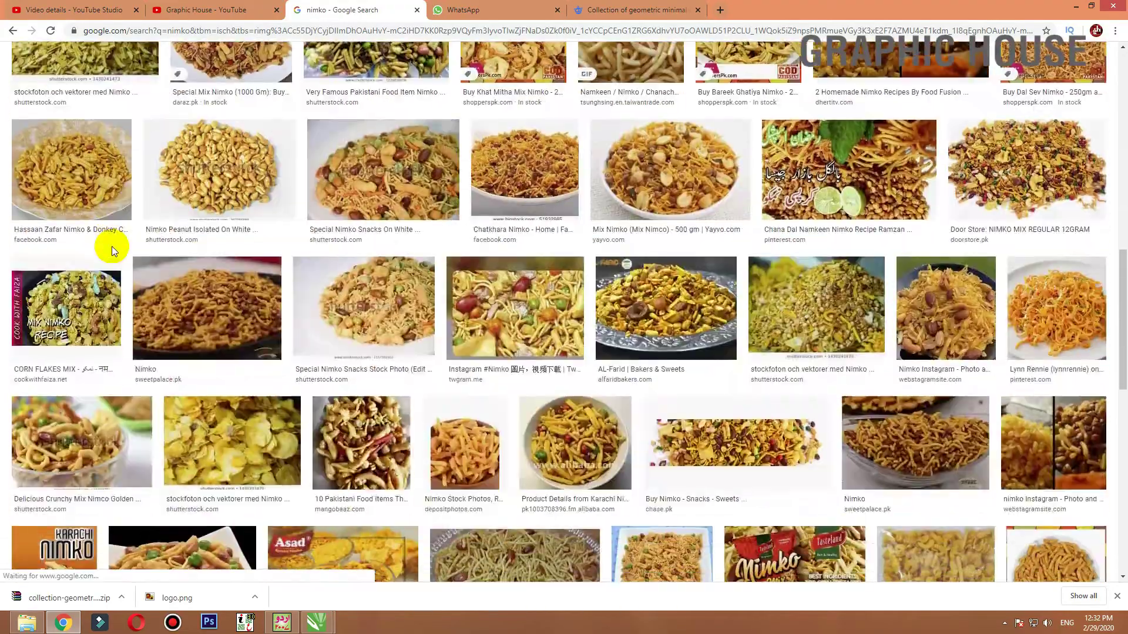
{"action": "scroll", "coordinate": [114, 253], "scroll_direction": "up", "scroll_amount": 20}
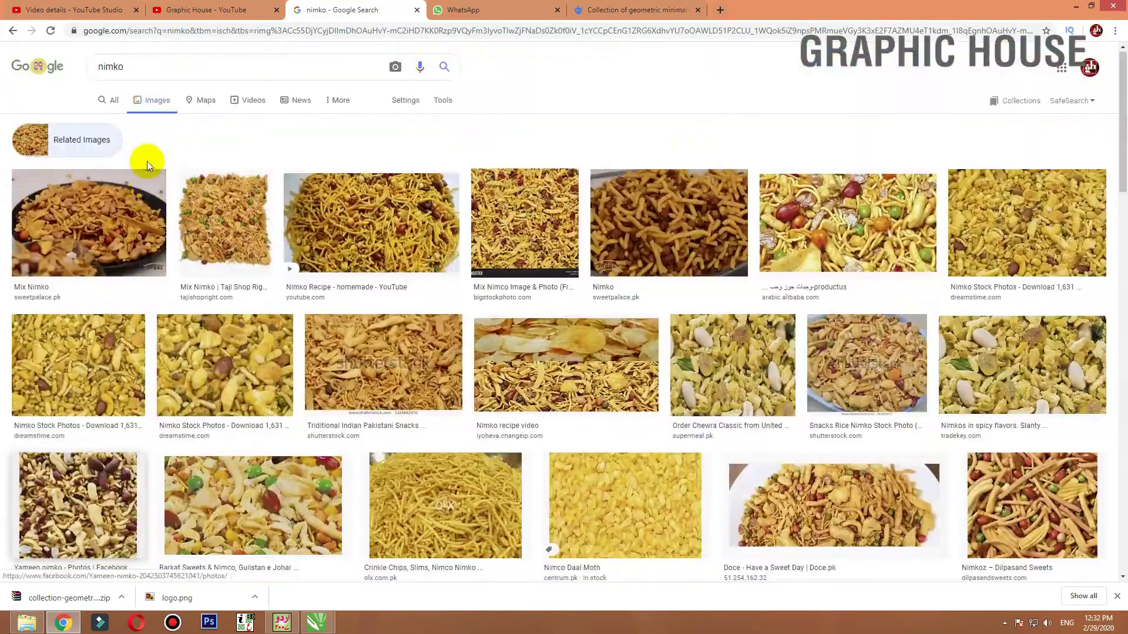
Search Google Images for "nimko mix" and limit the results to large images
{"action": "left_click", "coordinate": [148, 61]}
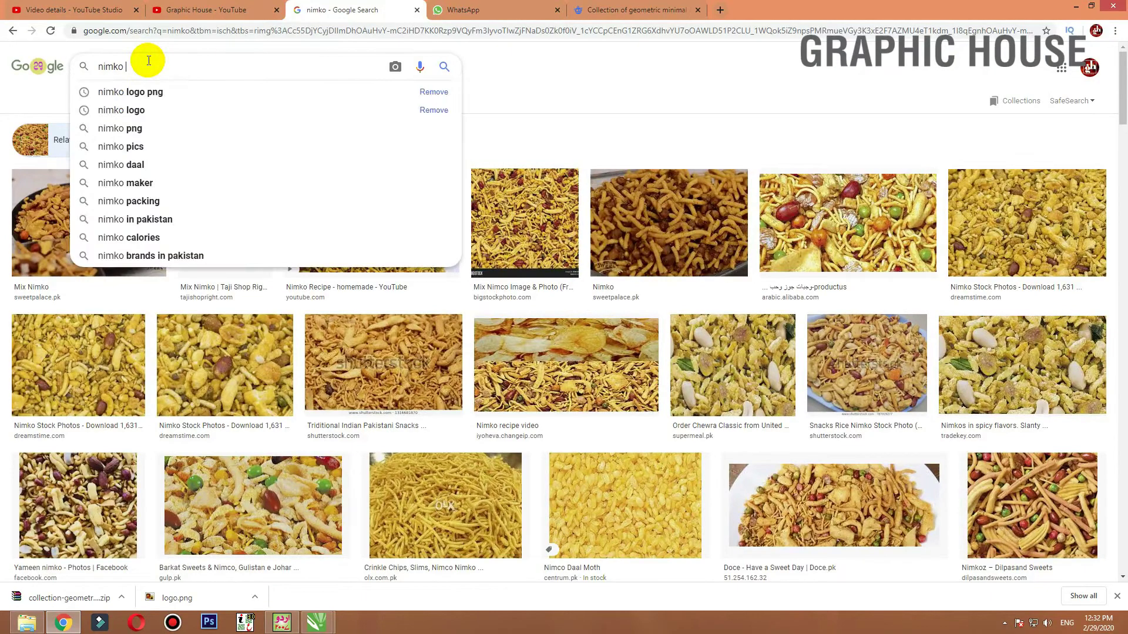
{"action": "type", "text": "mix"}
{"action": "key", "text": "Return"}
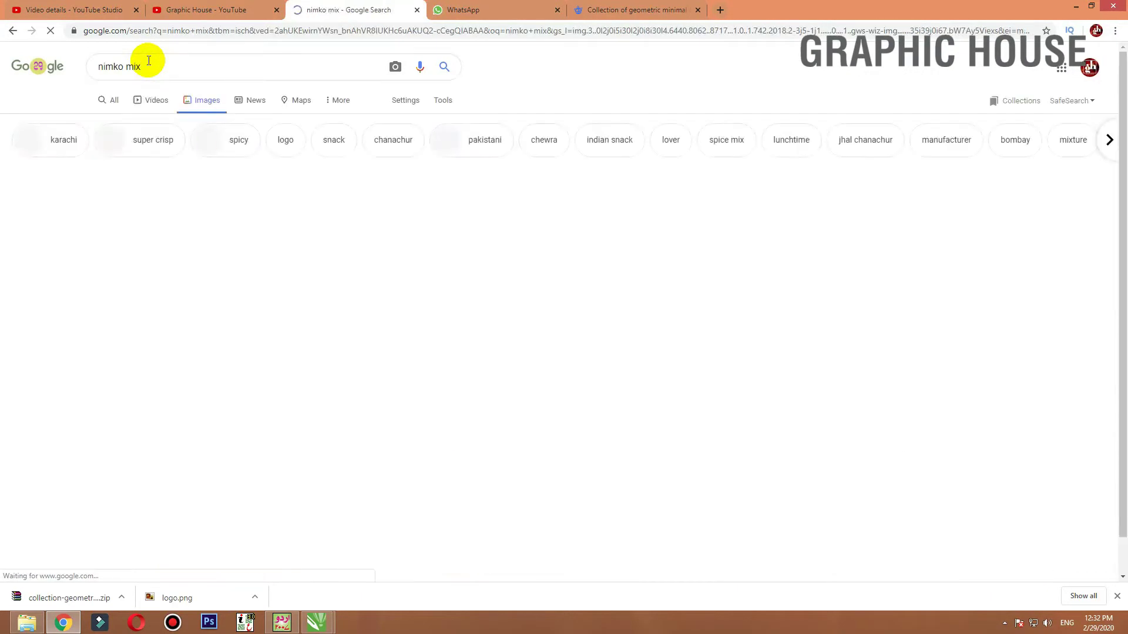
{"action": "left_click", "coordinate": [443, 101]}
{"action": "left_click", "coordinate": [103, 121]}
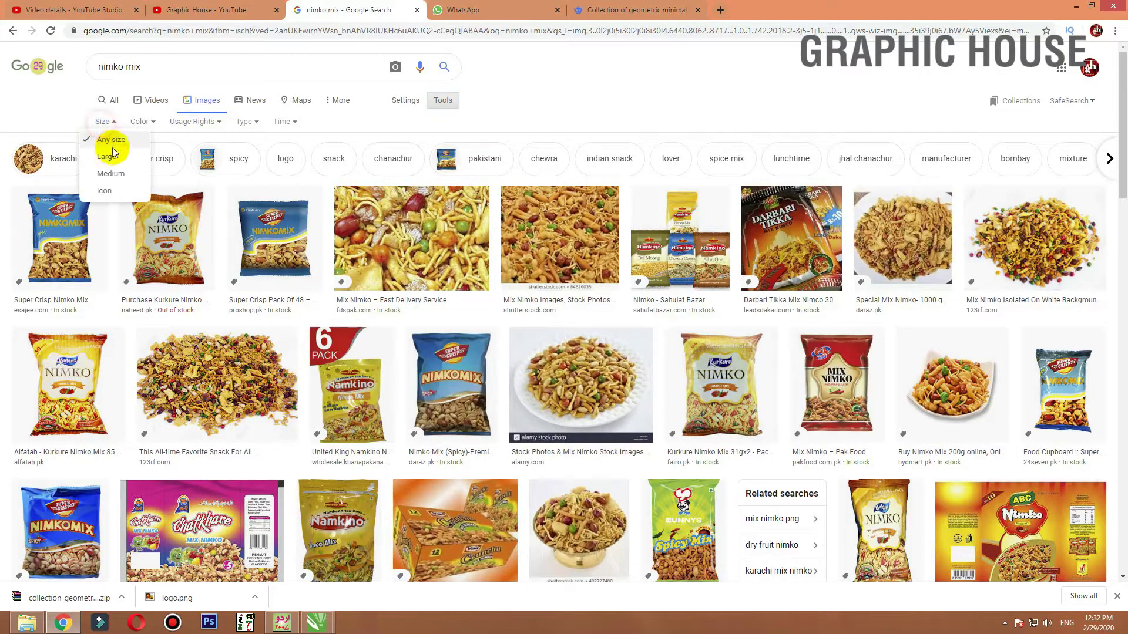
{"action": "left_click", "coordinate": [109, 157]}
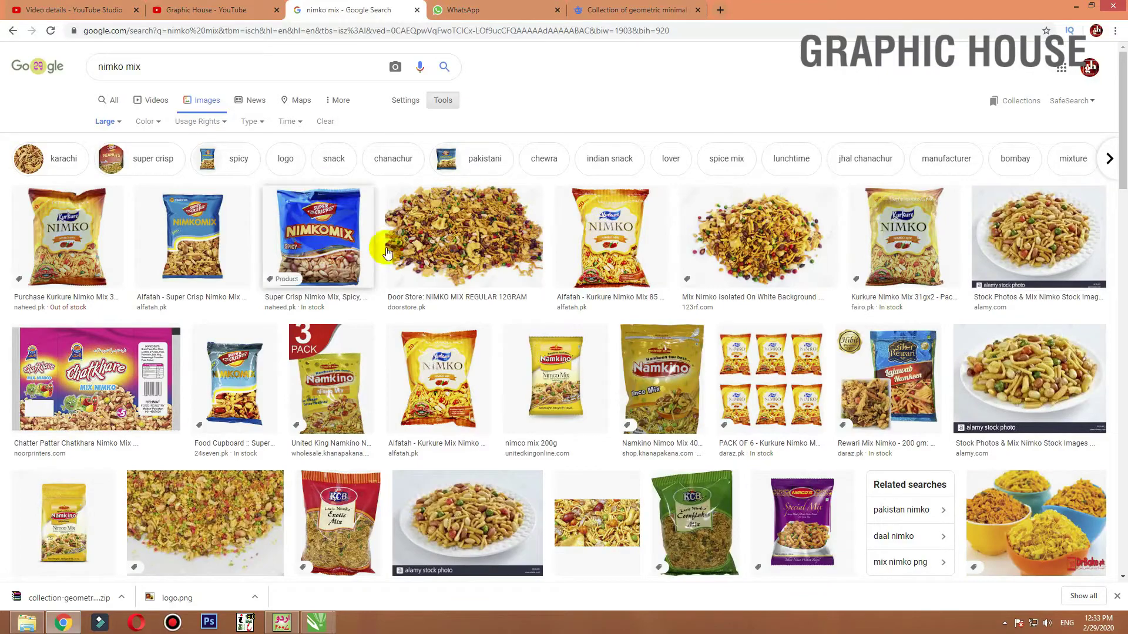
Find the Bigstock "Karachi Mix Nimco" photo among the large results and copy the image
{"action": "scroll", "coordinate": [290, 214], "scroll_direction": "down", "scroll_amount": 5}
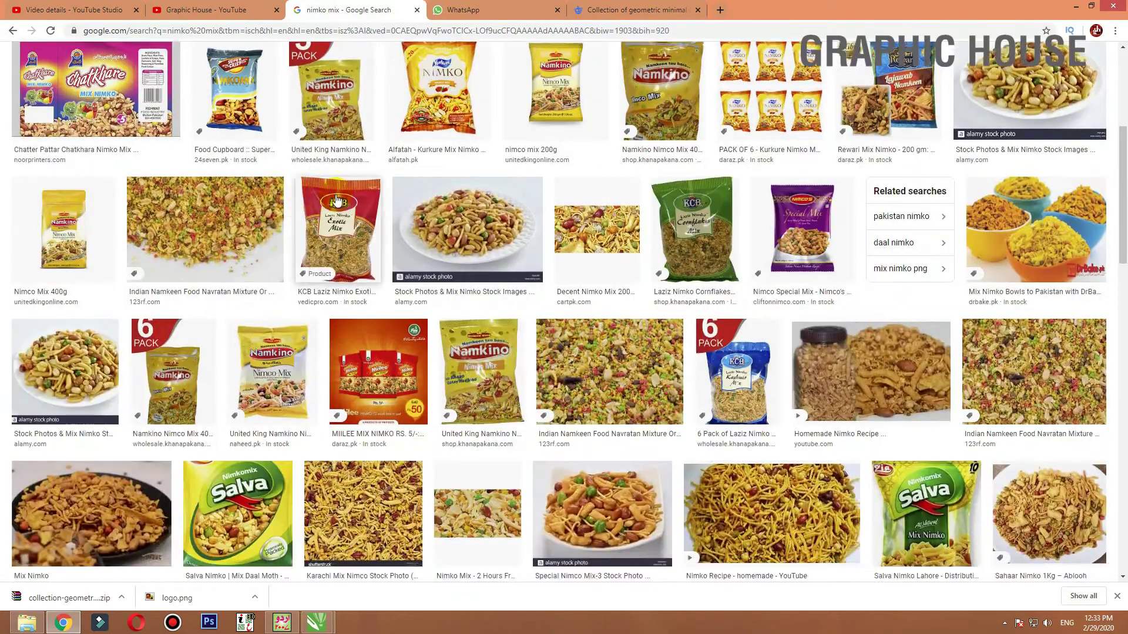
{"action": "scroll", "coordinate": [330, 195], "scroll_direction": "down", "scroll_amount": 1}
{"action": "scroll", "coordinate": [330, 196], "scroll_direction": "down", "scroll_amount": 3}
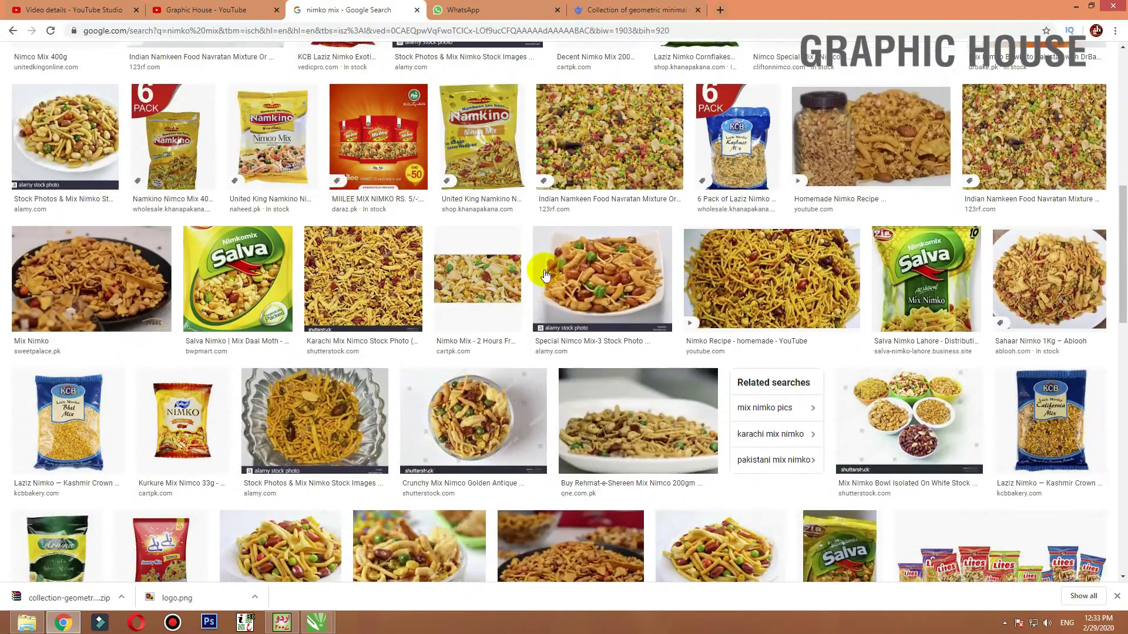
{"action": "left_click", "coordinate": [586, 162]}
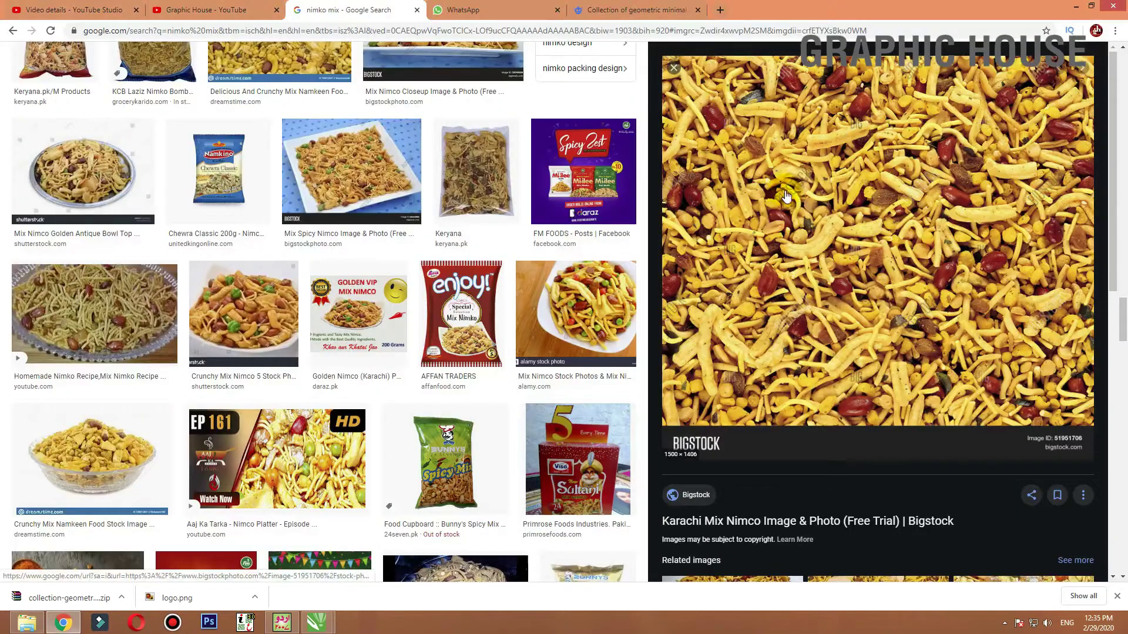
{"action": "right_click", "coordinate": [799, 171]}
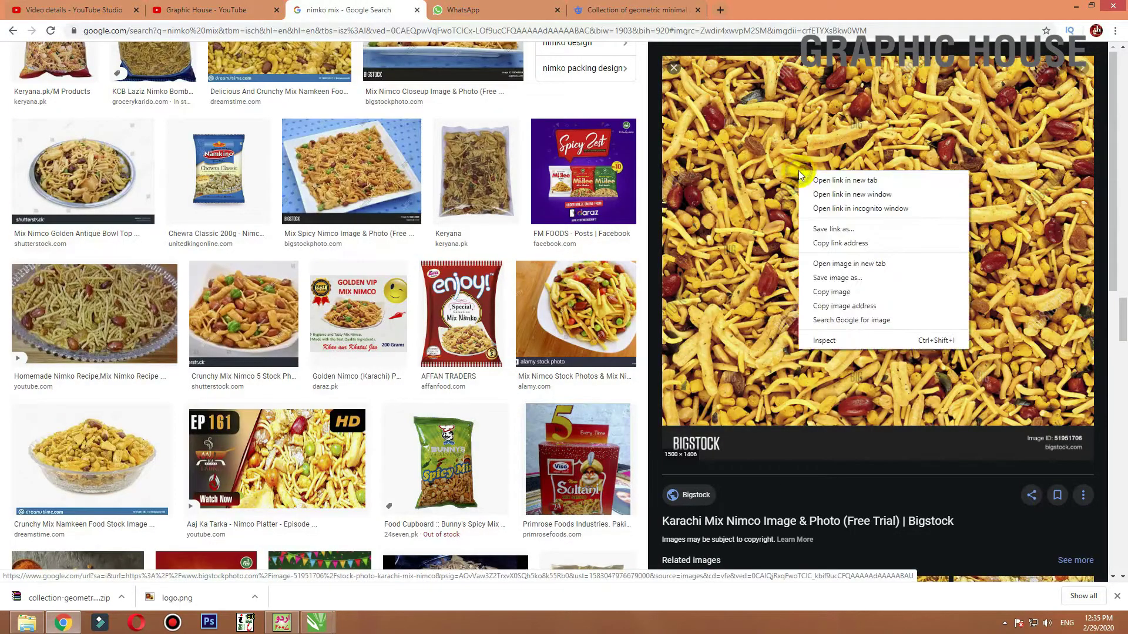
{"action": "left_click", "coordinate": [825, 292]}
Switch to CorelDRAW and paste the copied nimko photo into the packet document
{"action": "left_click", "coordinate": [1087, 7]}
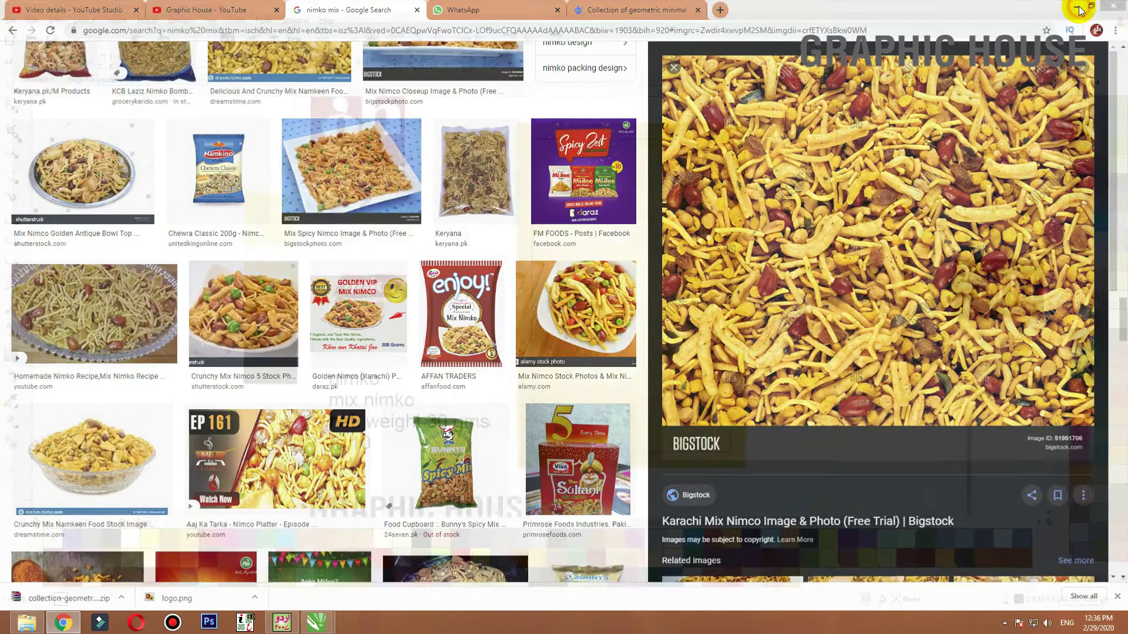
{"action": "right_click", "coordinate": [462, 228]}
{"action": "left_click", "coordinate": [511, 325]}
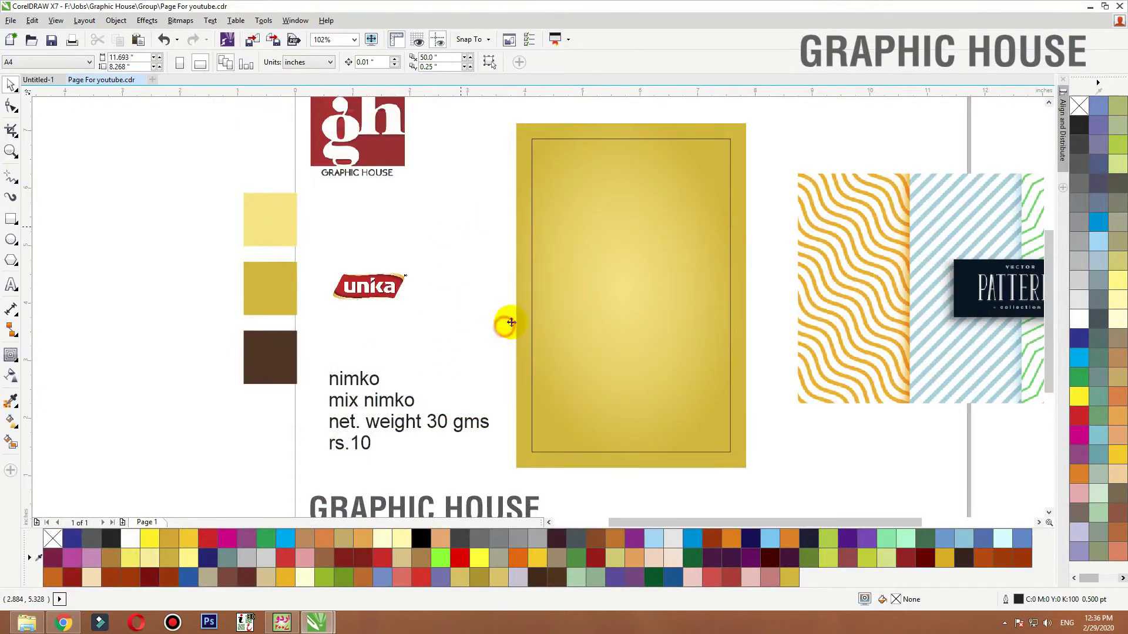
{"action": "key", "text": "shift+F2"}
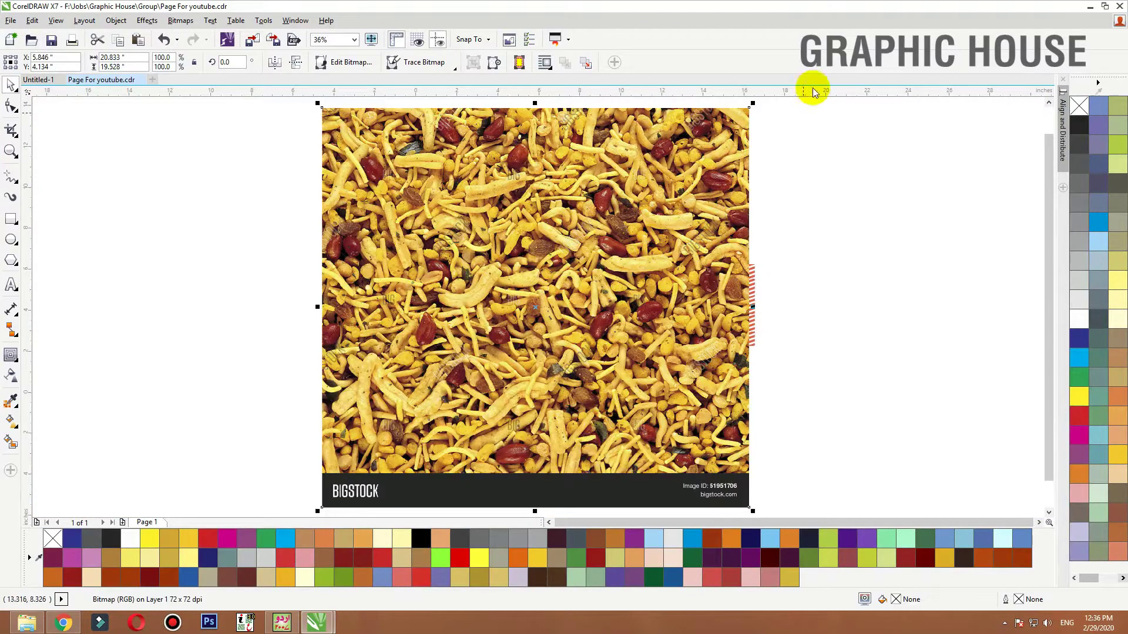
Scale the nimko photo proportionally to about 1.98 by 1.86 inches and place it on the page beside the pack's lower edge
{"action": "left_click_drag", "start_coordinate": [753, 104], "coordinate": [365, 466]}
{"action": "left_click_drag", "start_coordinate": [342, 511], "coordinate": [537, 451]}
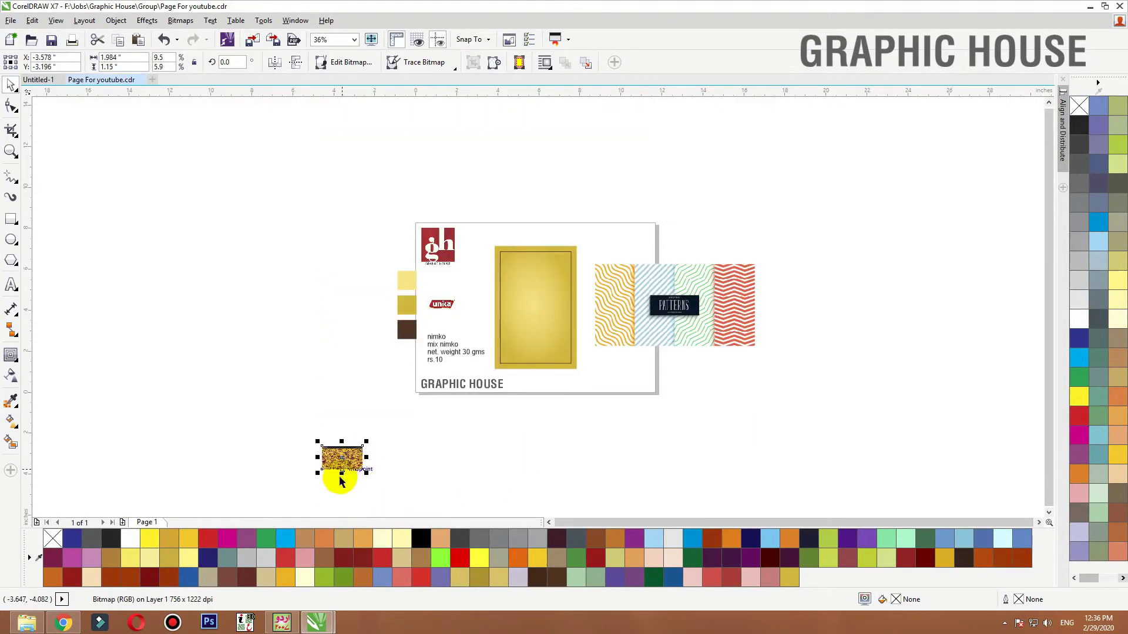
{"action": "key", "text": "ctrl+z"}
{"action": "left_click_drag", "start_coordinate": [339, 481], "coordinate": [606, 376]}
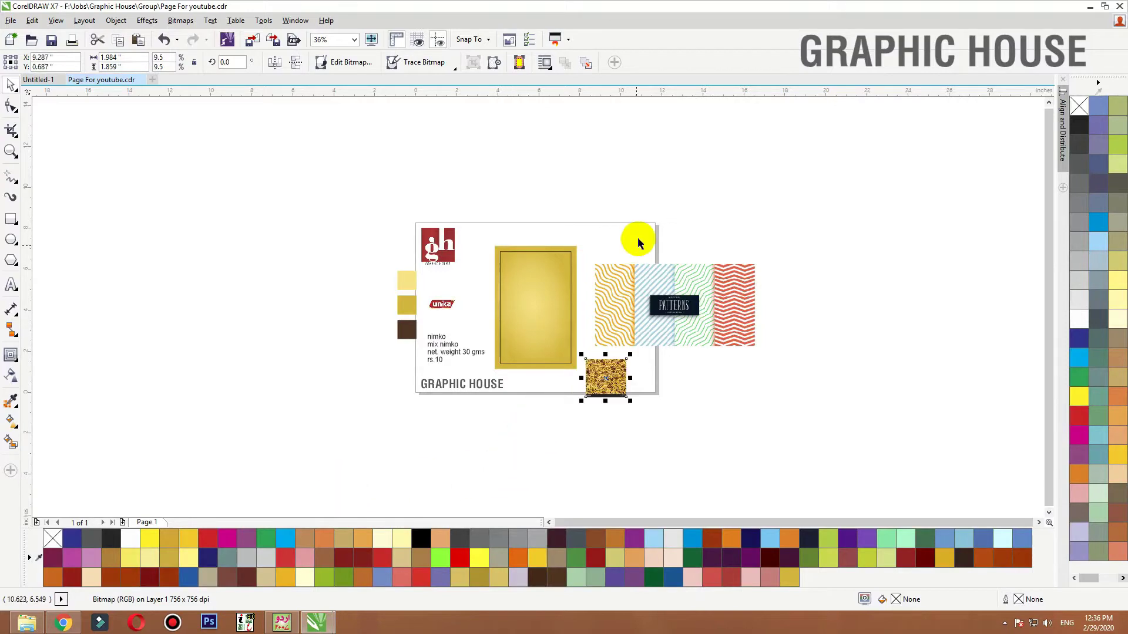
{"action": "scroll", "coordinate": [623, 247], "scroll_direction": "up", "scroll_amount": 3}
{"action": "left_click", "coordinate": [608, 158]}
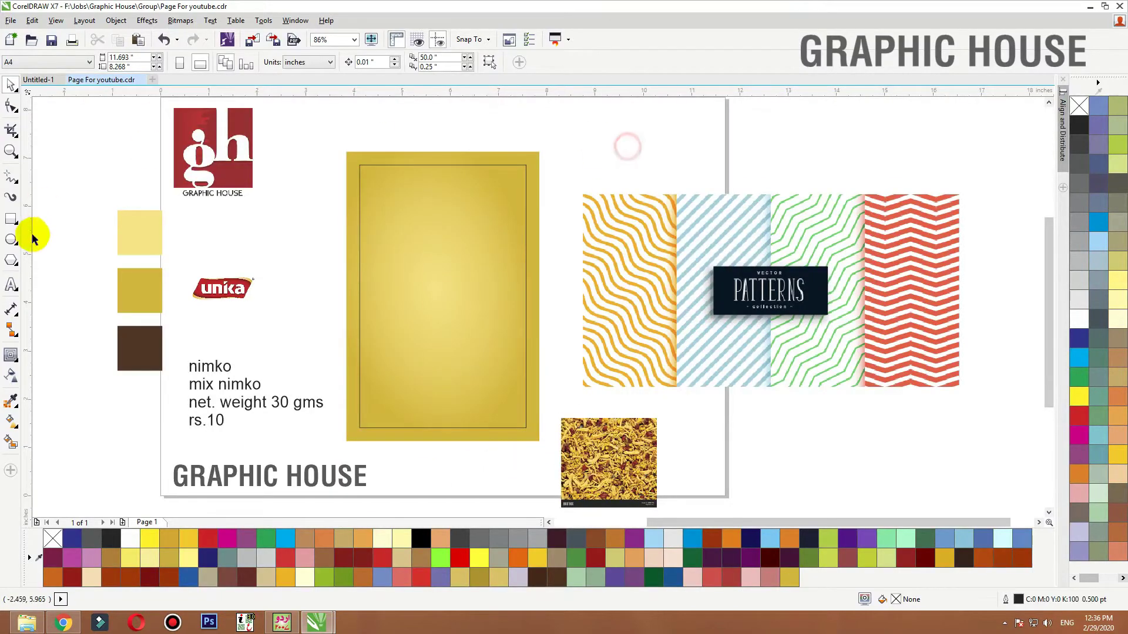
Draw a thin horizontal rectangle about 9 inches wide and 0.1 inch high across the pack and the patterns
{"action": "left_click", "coordinate": [11, 220]}
{"action": "left_click_drag", "start_coordinate": [288, 200], "coordinate": [723, 203]}
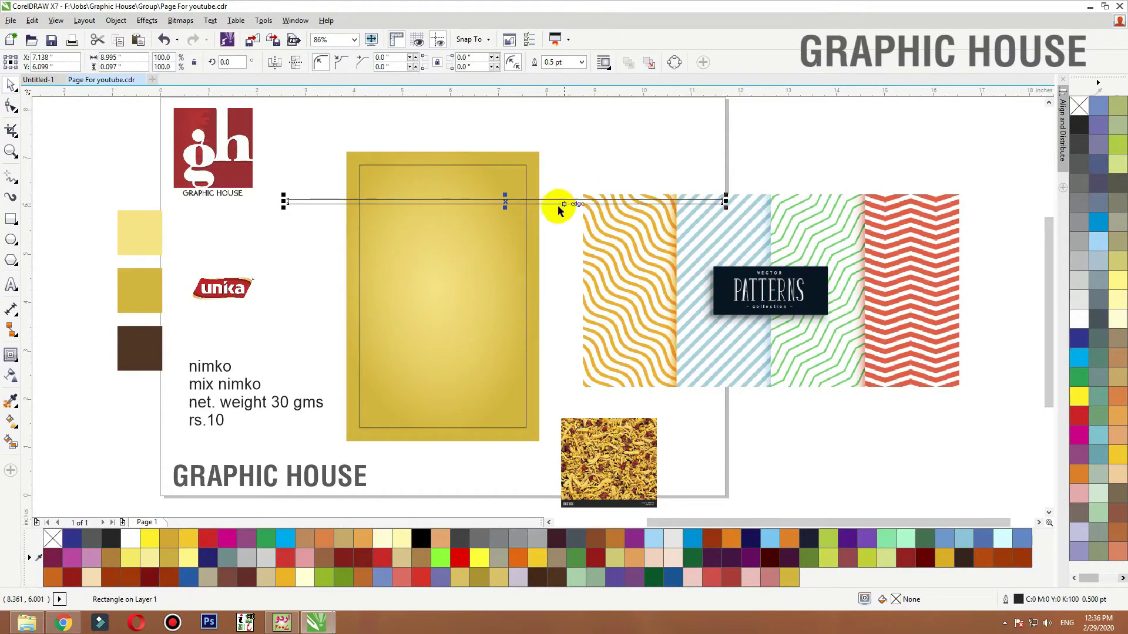
{"action": "key", "text": "space"}
Move the pattern collection aside and the thin rectangle above it, and give the rectangle a black fill without outline
{"action": "left_click_drag", "start_coordinate": [680, 240], "coordinate": [860, 247]}
{"action": "left_click_drag", "start_coordinate": [650, 202], "coordinate": [899, 139]}
{"action": "right_click", "coordinate": [1078, 105]}
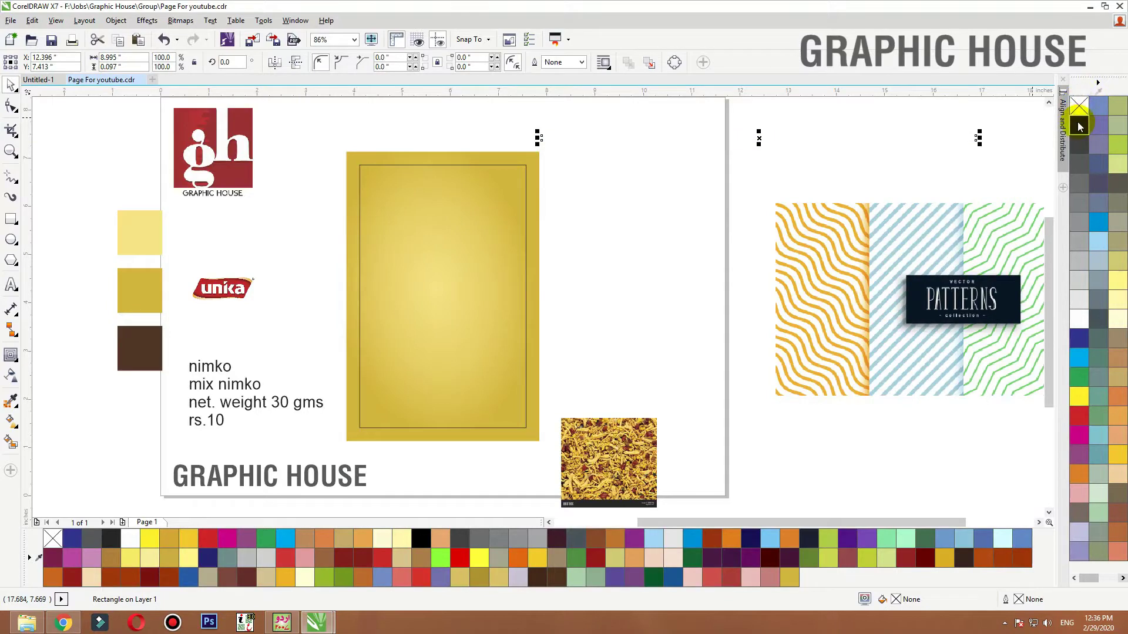
{"action": "left_click", "coordinate": [1079, 124]}
Duplicate the black bar about 0.27 inch below itself and repeat the duplication to build a stack of 34 evenly spaced bars
{"action": "left_click_drag", "start_coordinate": [656, 140], "coordinate": [657, 151]}
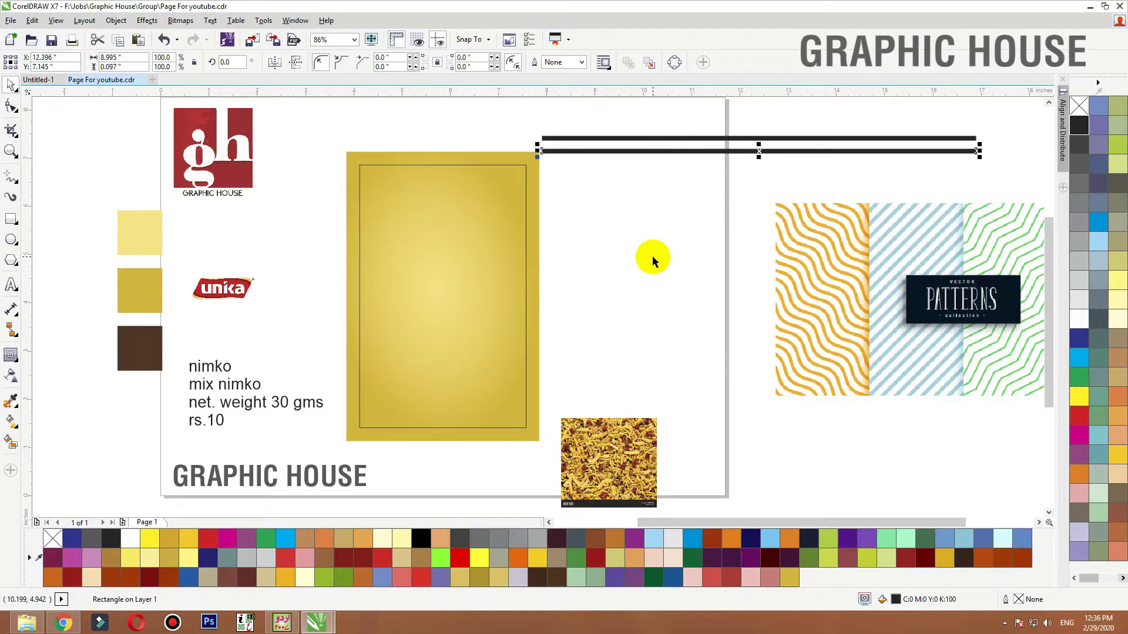
{"action": "key", "text": "ctrl+r"}
{"action": "key", "text": "ctrl+r"}
{"action": "key", "text": "ctrl+r"}
{"action": "key", "text": "ctrl+r"}
{"action": "key", "text": "ctrl+r"}
{"action": "key", "text": "ctrl+r"}
{"action": "key", "text": "ctrl+r"}
{"action": "key", "text": "ctrl+r"}
{"action": "key", "text": "ctrl+r"}
{"action": "key", "text": "ctrl+r"}
{"action": "key", "text": "ctrl+r"}
{"action": "key", "text": "ctrl+r"}
{"action": "key", "text": "ctrl+r"}
{"action": "key", "text": "ctrl+r"}
{"action": "key", "text": "ctrl+r"}
{"action": "key", "text": "ctrl+r"}
{"action": "key", "text": "ctrl+r"}
{"action": "key", "text": "ctrl+r"}
{"action": "key", "text": "ctrl+r"}
{"action": "key", "text": "ctrl+r"}
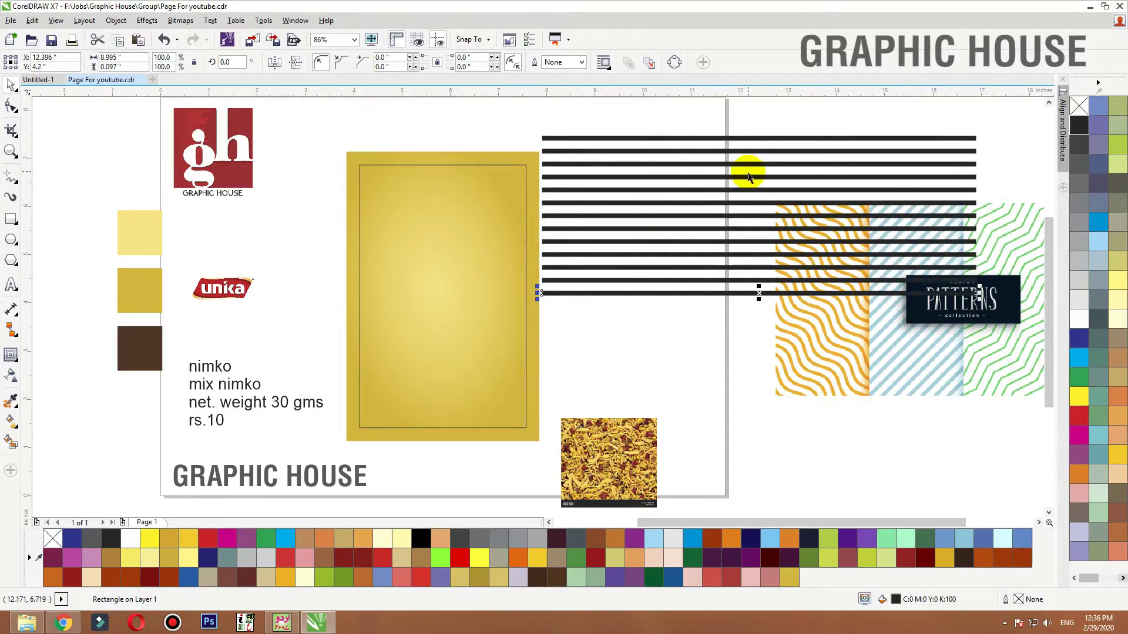
{"action": "key", "text": "ctrl+r"}
{"action": "key", "text": "ctrl+r"}
{"action": "key", "text": "ctrl+r"}
{"action": "key", "text": "ctrl+r"}
{"action": "key", "text": "ctrl+r"}
{"action": "key", "text": "ctrl+r"}
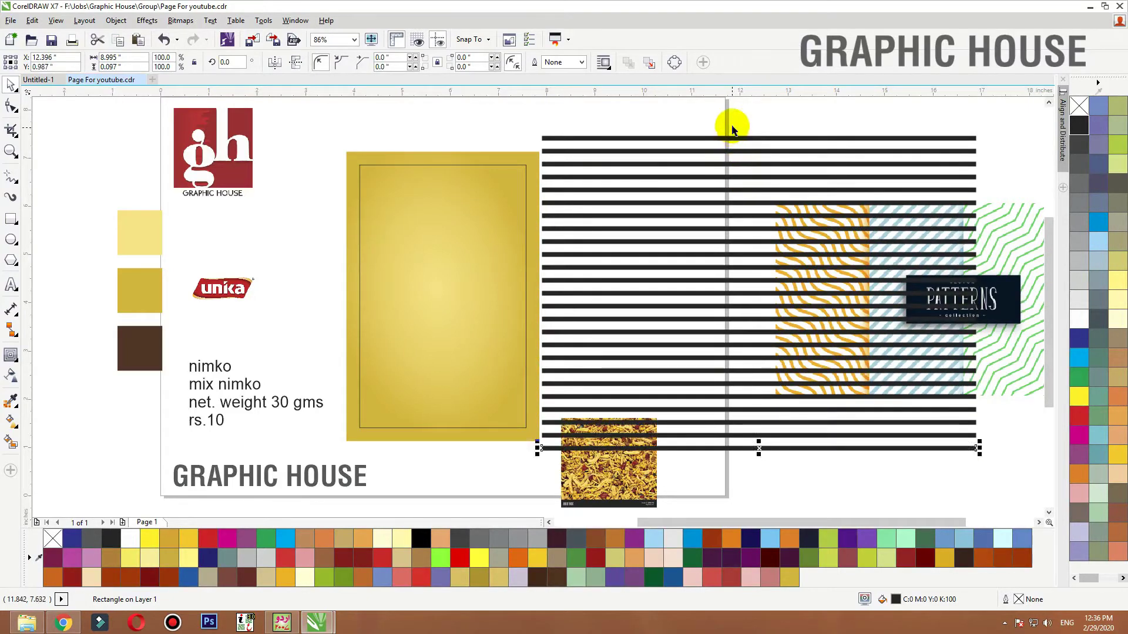
{"action": "key", "text": "ctrl+r"}
{"action": "key", "text": "ctrl+r"}
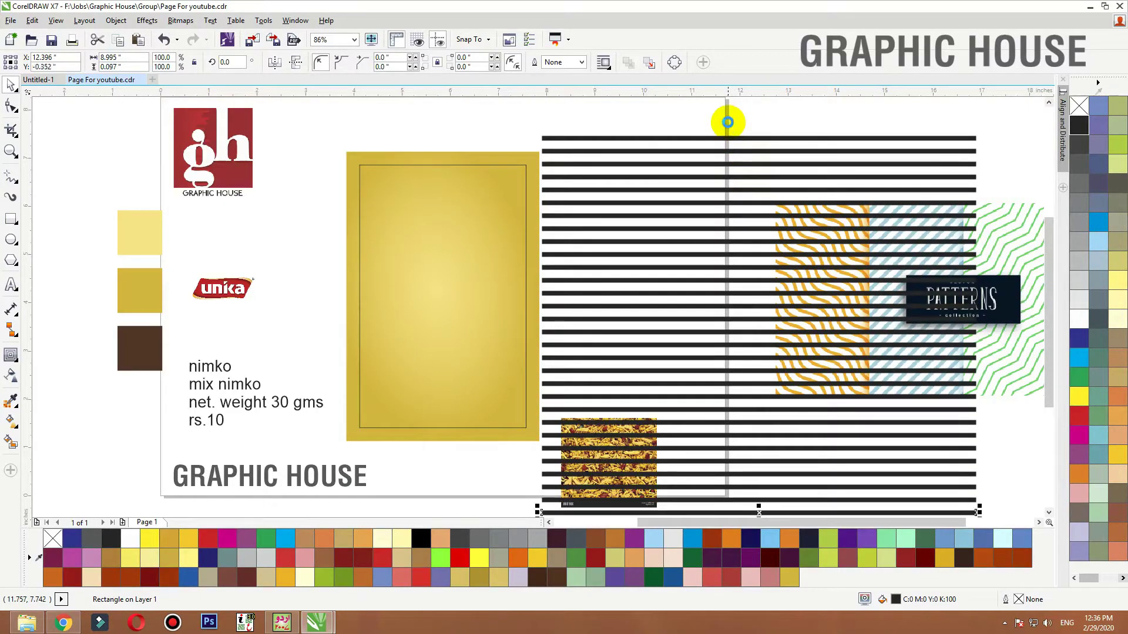
Select all 34 black bars without the photo or the pattern collection and group them
{"action": "scroll", "coordinate": [728, 126], "scroll_direction": "down", "scroll_amount": 3}
{"action": "left_click", "coordinate": [718, 113]}
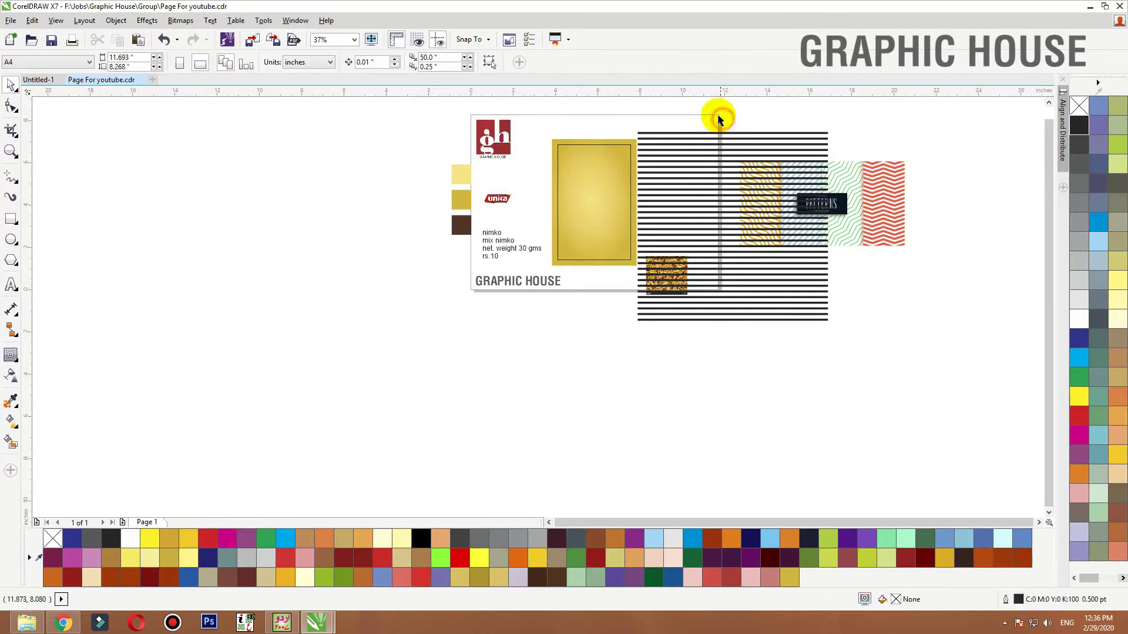
{"action": "left_click_drag", "start_coordinate": [720, 203], "coordinate": [721, 409]}
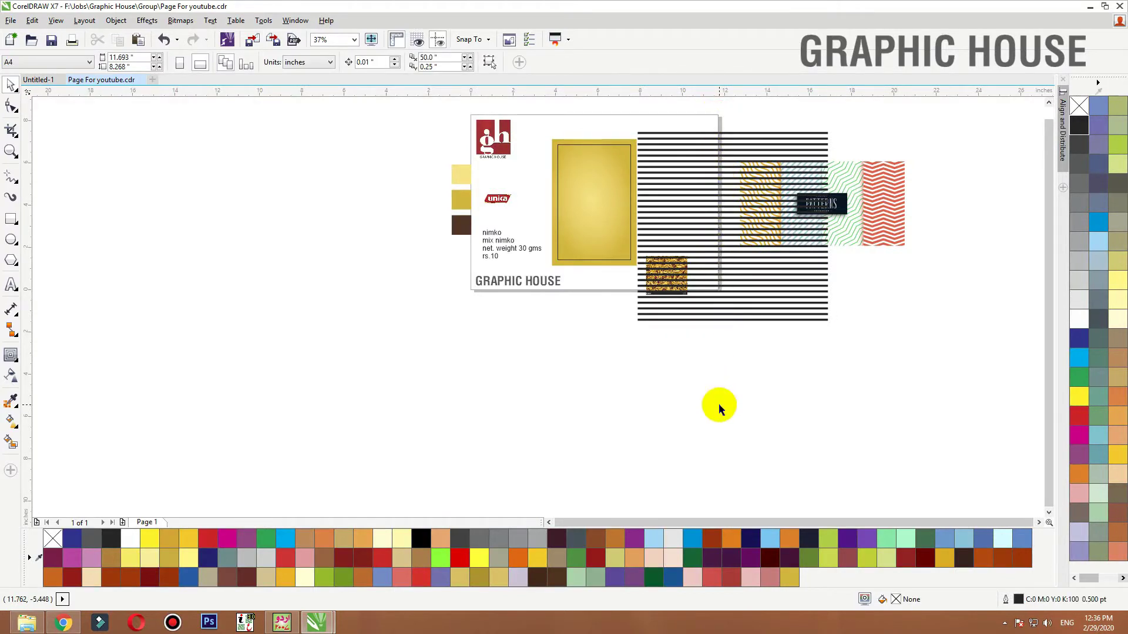
{"action": "left_click_drag", "start_coordinate": [727, 371], "coordinate": [724, 110]}
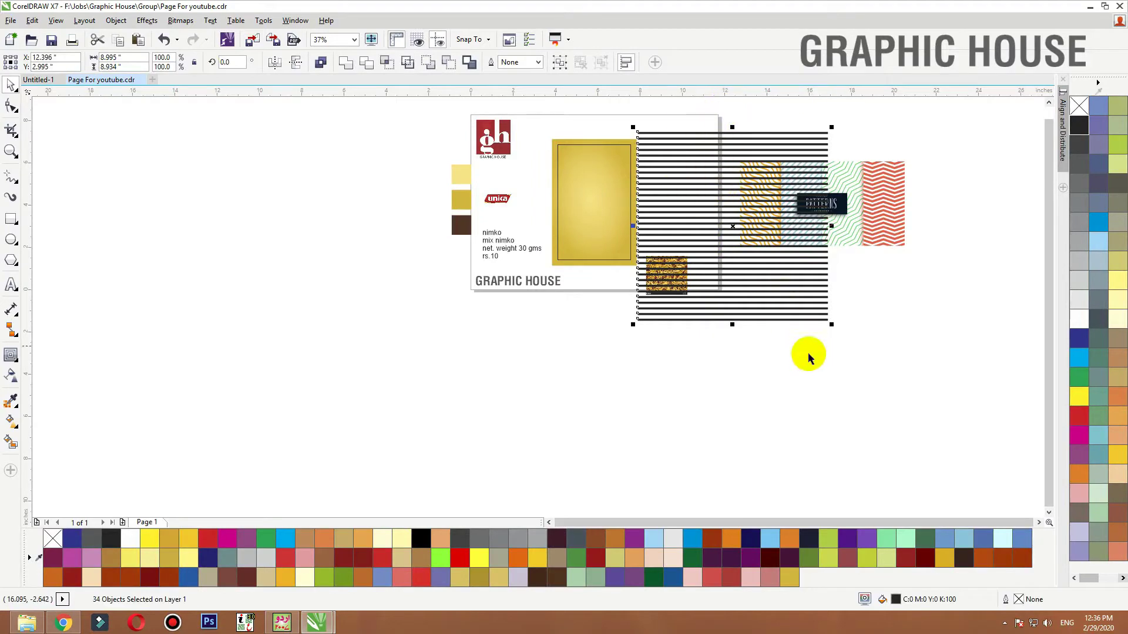
{"action": "left_click", "coordinate": [862, 117]}
{"action": "left_click_drag", "start_coordinate": [863, 121], "coordinate": [639, 385]}
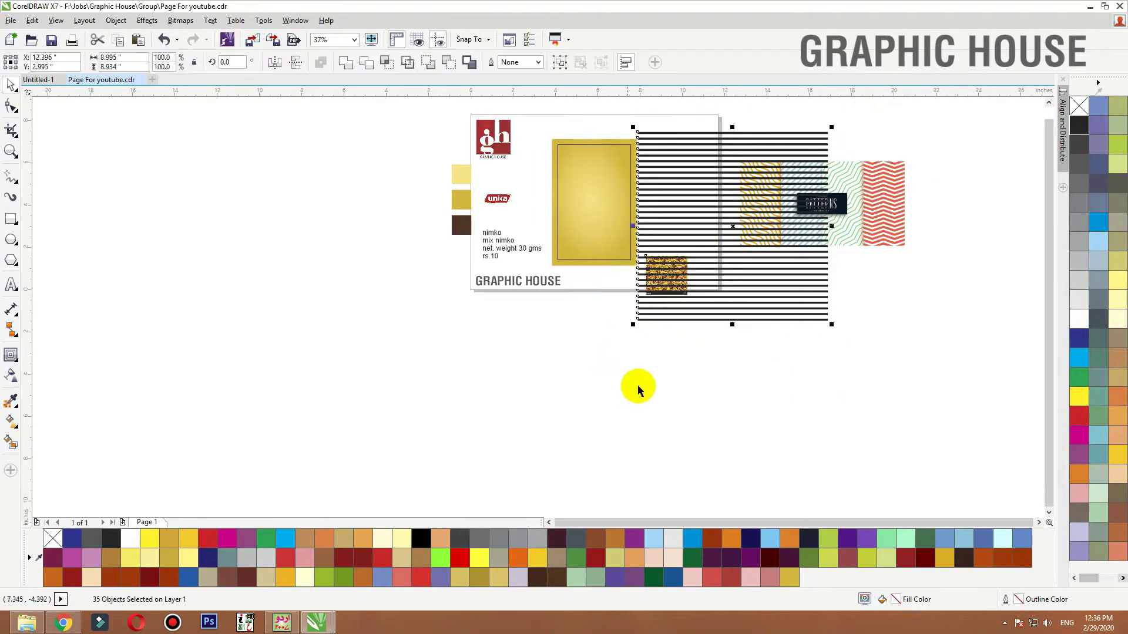
{"action": "left_click", "coordinate": [639, 386]}
{"action": "left_click_drag", "start_coordinate": [713, 367], "coordinate": [715, 100]}
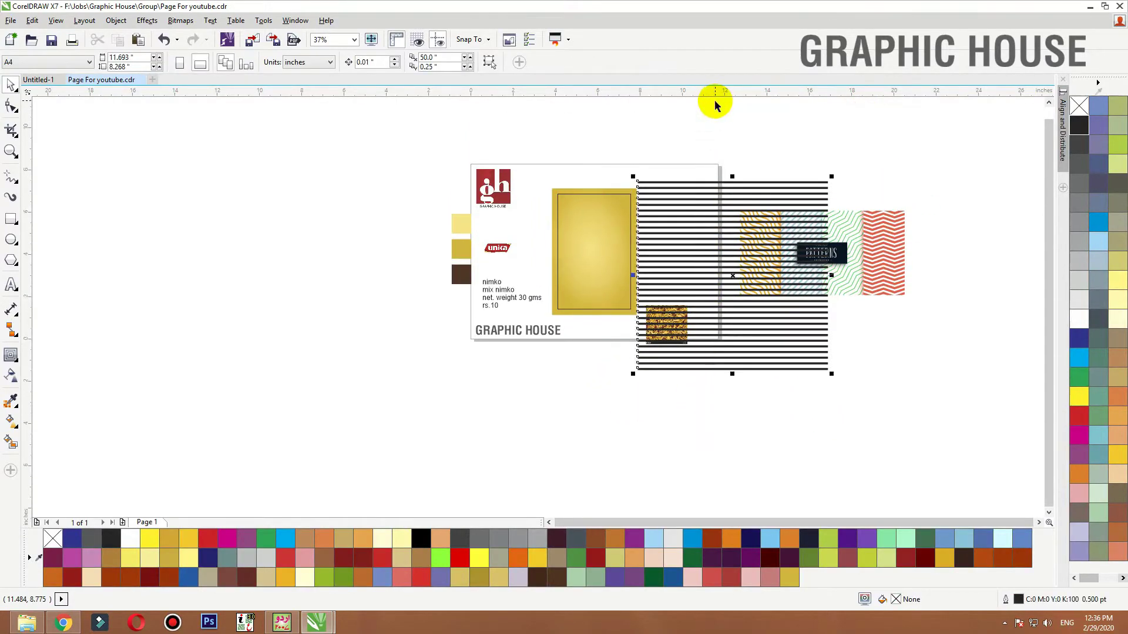
{"action": "left_click", "coordinate": [722, 147]}
{"action": "left_click_drag", "start_coordinate": [713, 177], "coordinate": [723, 269]}
{"action": "key", "text": "ctrl+z"}
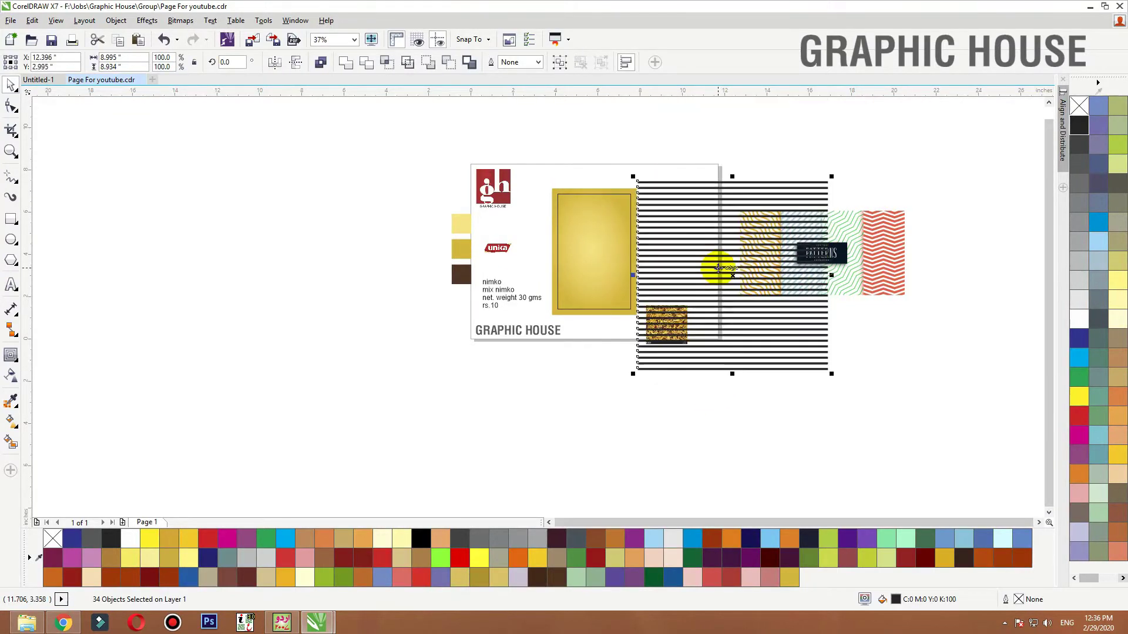
{"action": "key", "text": "ctrl+g"}
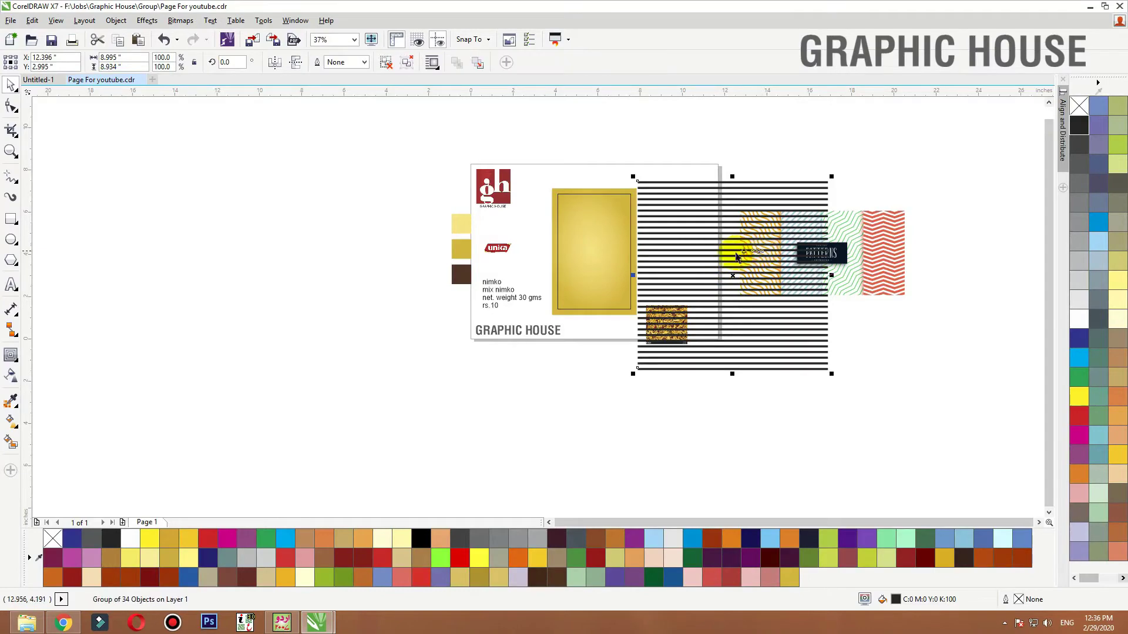
Scale the grouped bars down to about 3.59 by 3.57 inches and place them on the page beside the gold pack
{"action": "left_click_drag", "start_coordinate": [733, 254], "coordinate": [630, 232]}
{"action": "key", "text": "shift+F2"}
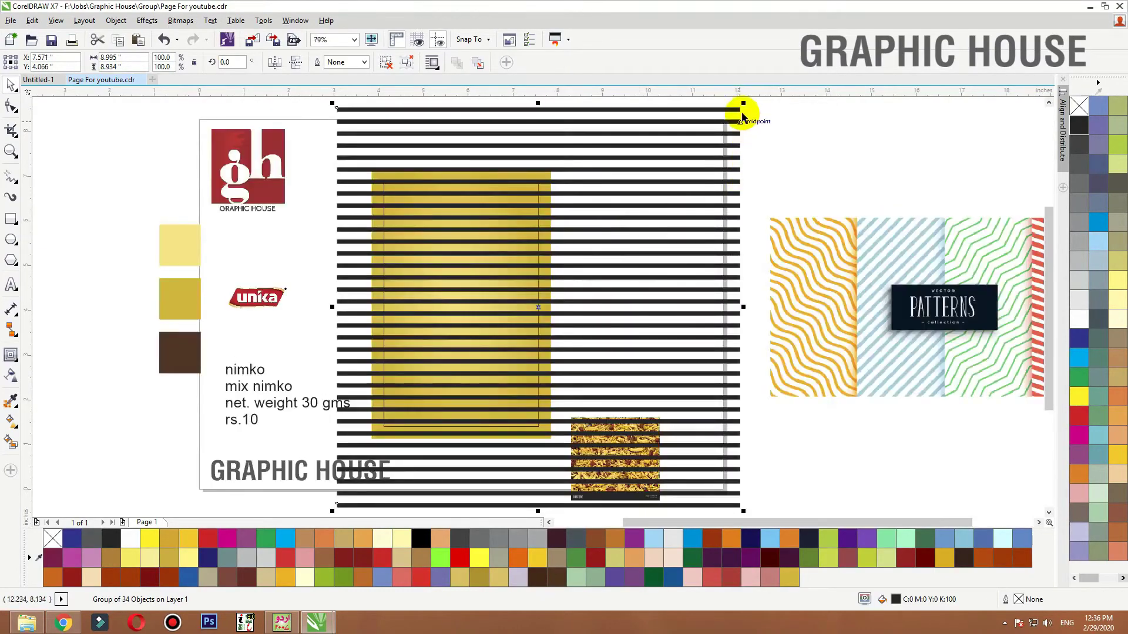
{"action": "left_click_drag", "start_coordinate": [734, 109], "coordinate": [681, 198]}
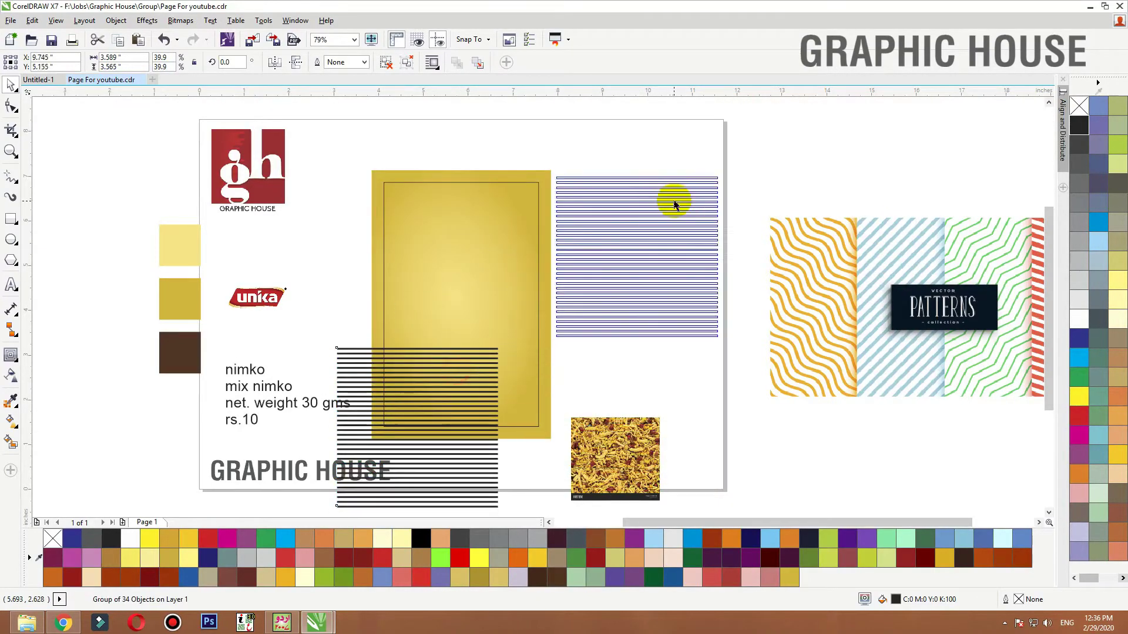
Sample the middle gold swatch and apply its colour as the fill of the whole group of 34 bars
{"action": "left_click", "coordinate": [10, 402]}
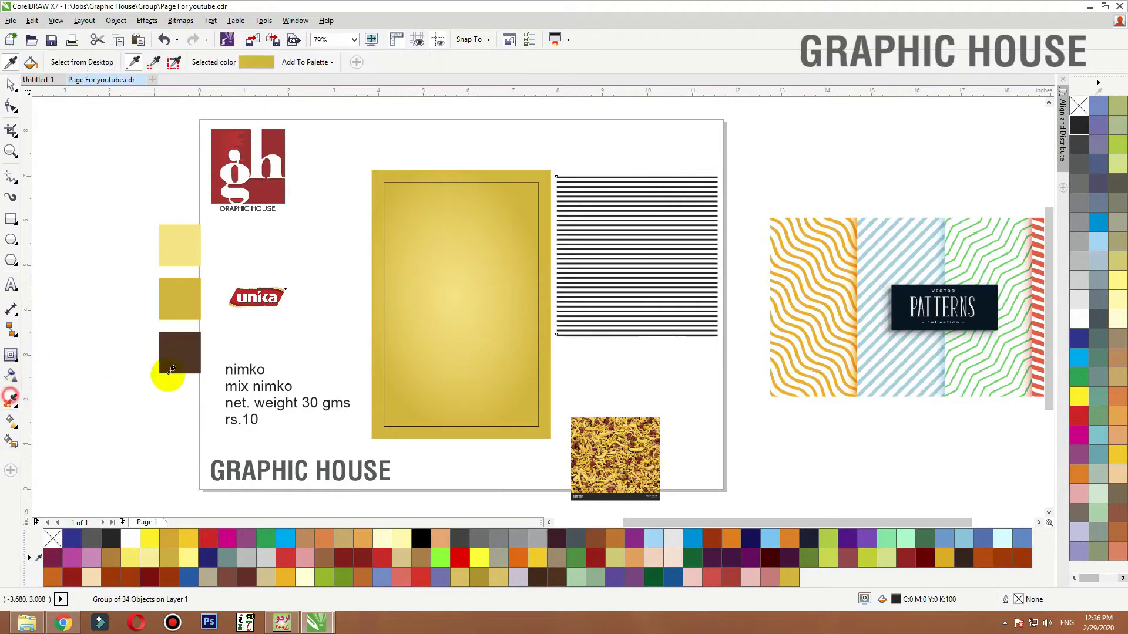
{"action": "left_click", "coordinate": [176, 299]}
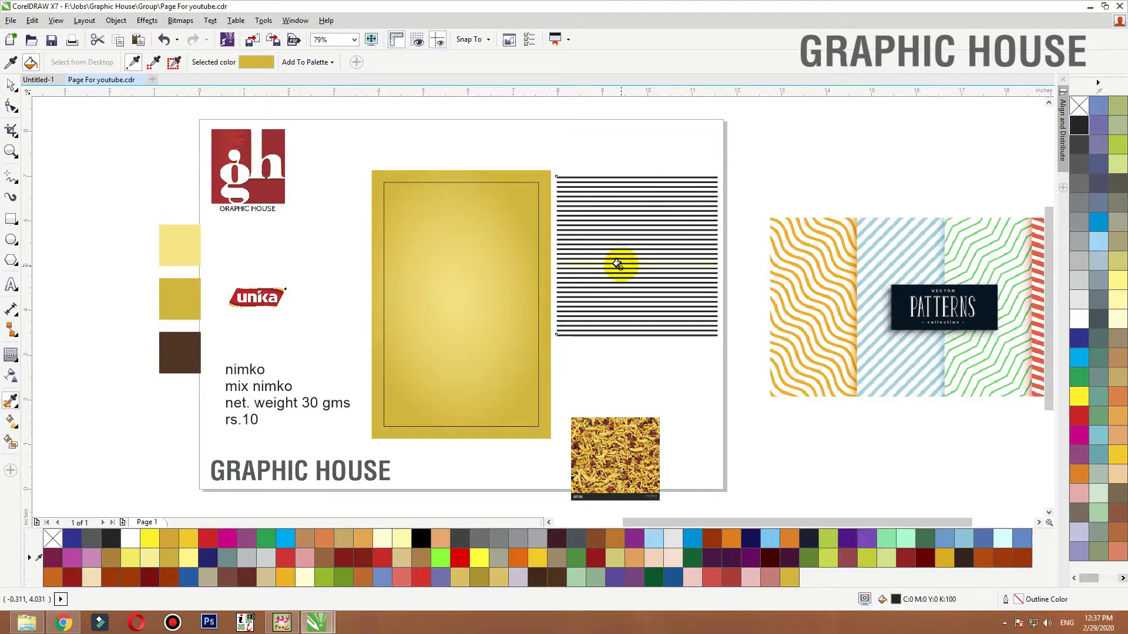
{"action": "key", "text": "F2"}
{"action": "left_click_drag", "start_coordinate": [634, 254], "coordinate": [535, 269]}
{"action": "key", "text": "ctrl+z"}
{"action": "left_click", "coordinate": [432, 329]}
{"action": "key", "text": "space"}
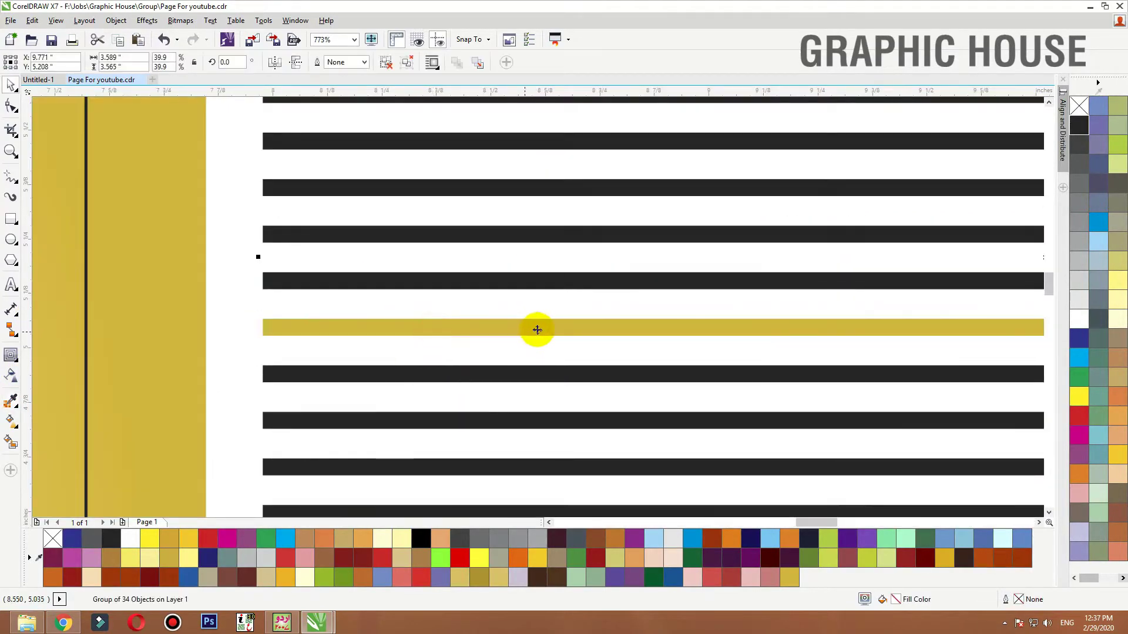
Move the gold bars over the upper part of the pack and PowerClip them inside the gold gradient rectangle
{"action": "key", "text": "F3"}
{"action": "left_click_drag", "start_coordinate": [584, 302], "coordinate": [402, 300]}
{"action": "right_click", "coordinate": [394, 252]}
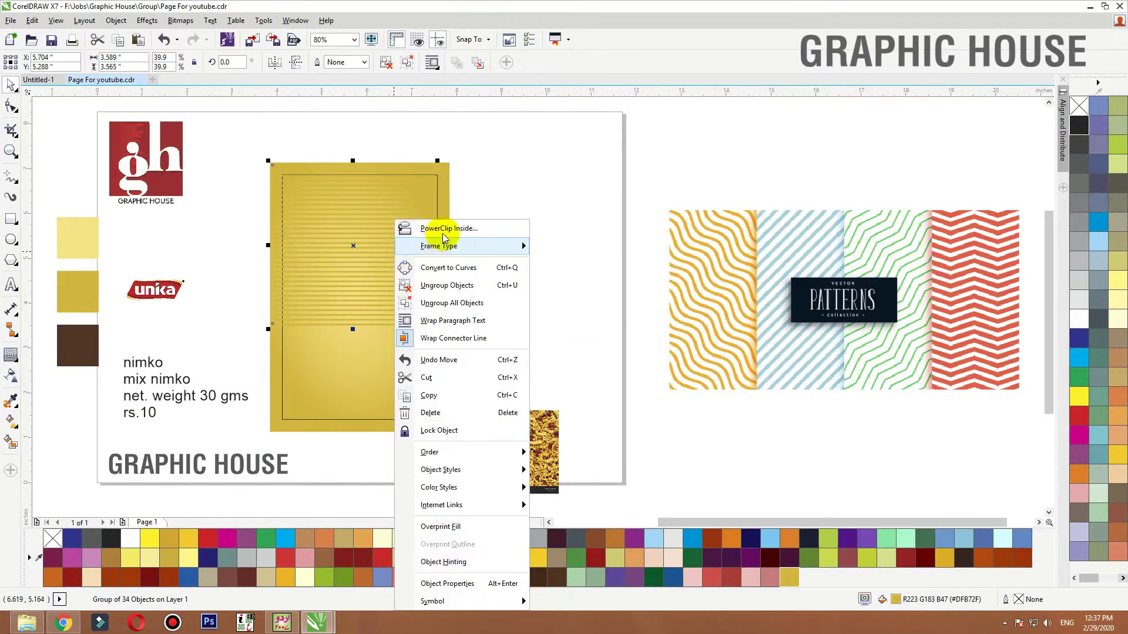
{"action": "left_click", "coordinate": [440, 229]}
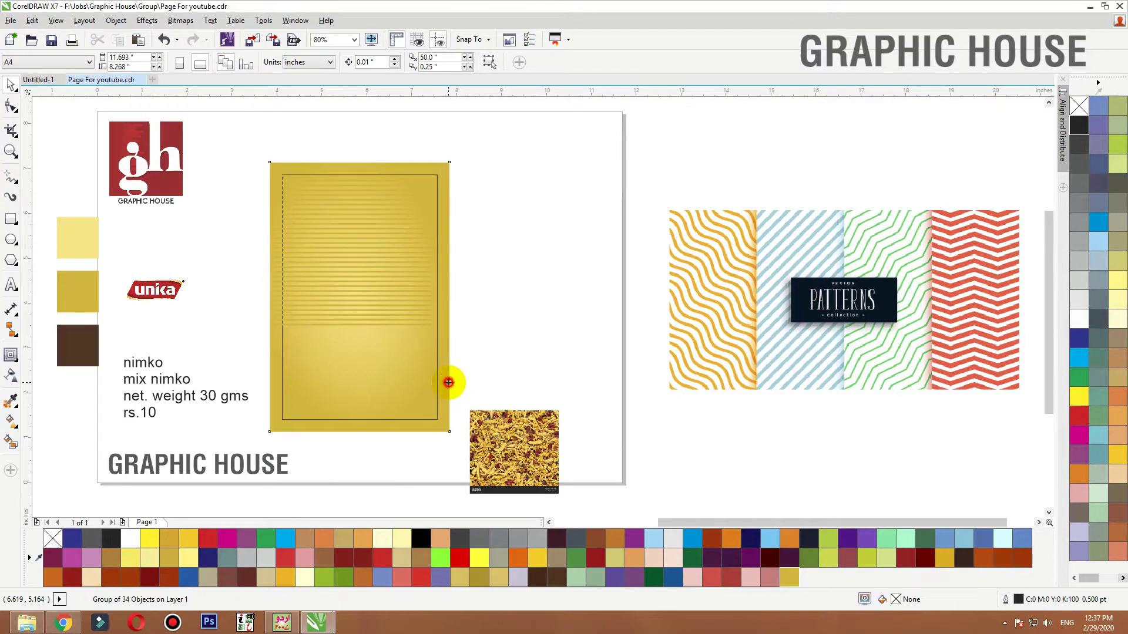
{"action": "left_click", "coordinate": [448, 382]}
Edit the PowerClip contents and enlarge the bars to about 6.59 by 6.55 inches so they cover the pack
{"action": "double_click", "coordinate": [408, 314]}
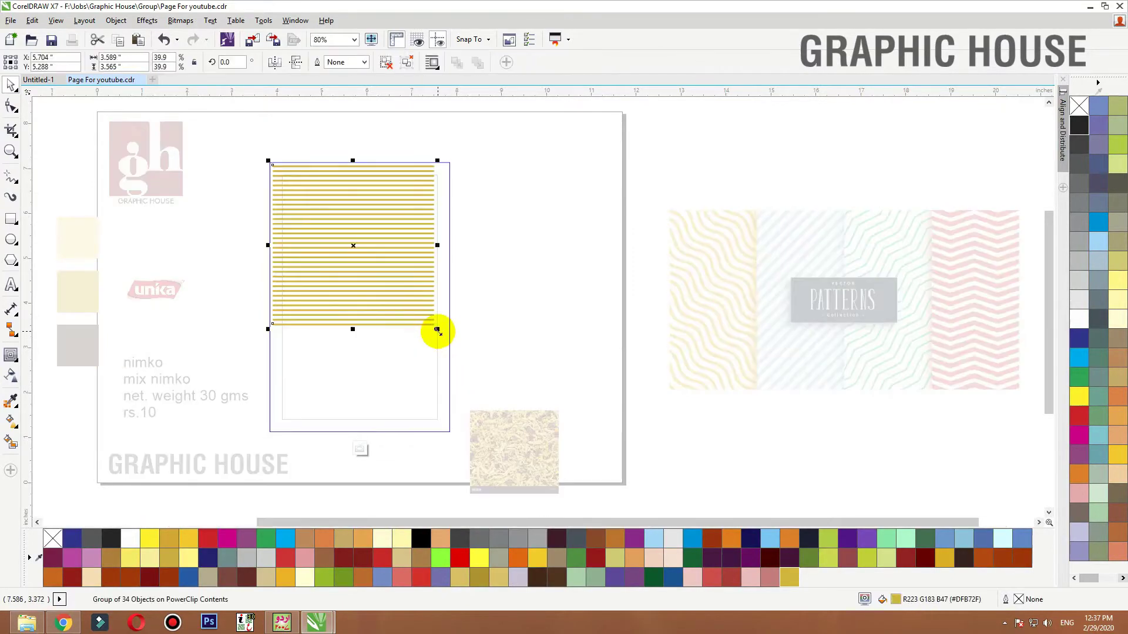
{"action": "left_click_drag", "start_coordinate": [437, 330], "coordinate": [571, 462]}
{"action": "left_click_drag", "start_coordinate": [510, 366], "coordinate": [487, 350]}
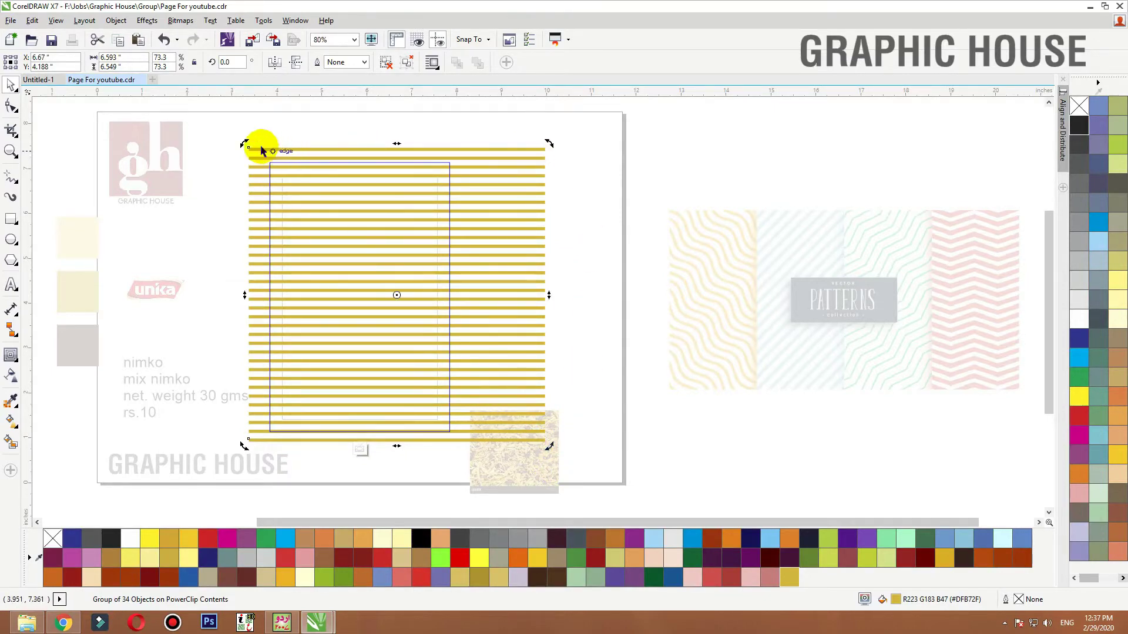
Rotate the clipped bars by about 12.2 degrees, reposition them over the pack and finish editing the PowerClip
{"action": "left_click_drag", "start_coordinate": [242, 143], "coordinate": [227, 189]}
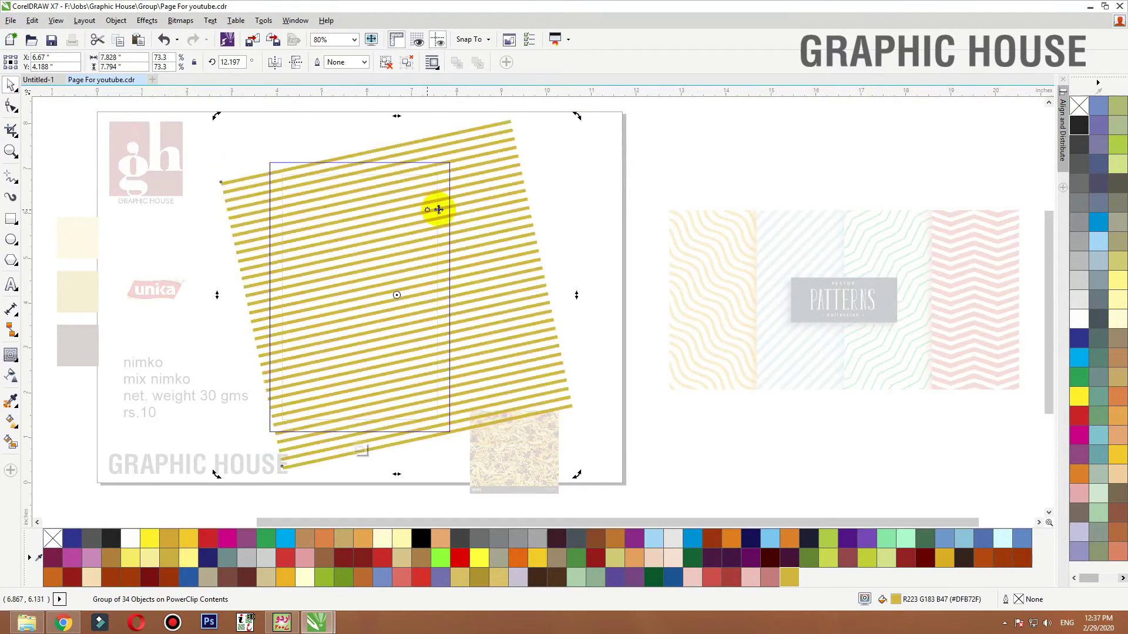
{"action": "left_click", "coordinate": [640, 229]}
{"action": "left_click", "coordinate": [443, 330], "text": "ctrl"}
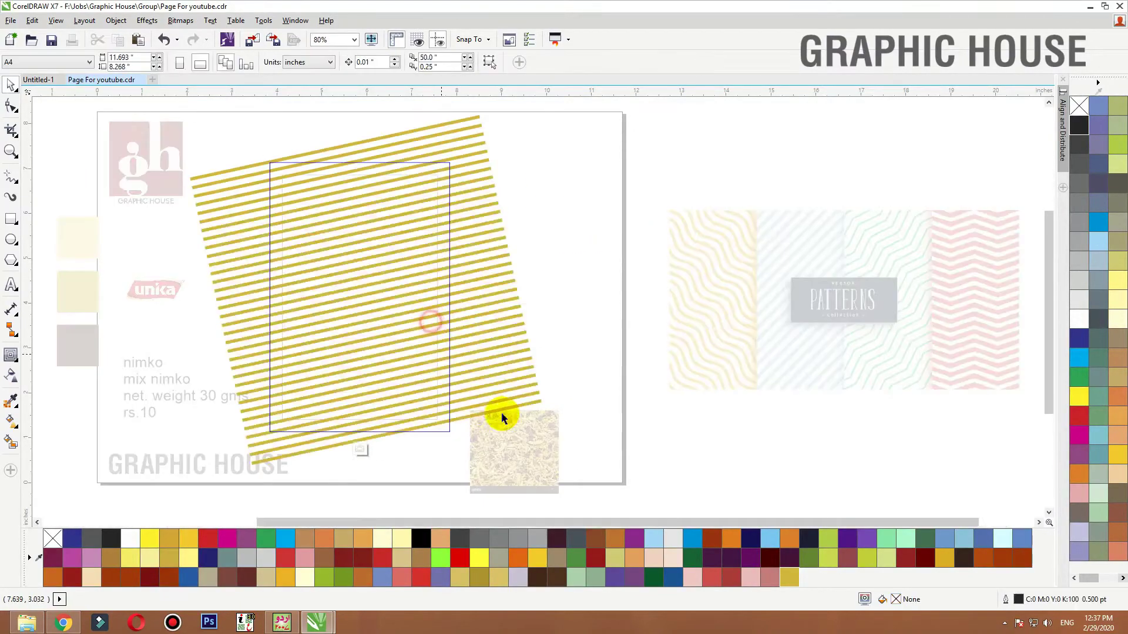
{"action": "left_click", "coordinate": [538, 401]}
{"action": "left_click_drag", "start_coordinate": [546, 467], "coordinate": [557, 480]}
{"action": "left_click", "coordinate": [581, 252], "text": "ctrl"}
Adjust the pack background's fountain fill so the light gold centre spreads further towards the edges
{"action": "key", "text": "shift+F2"}
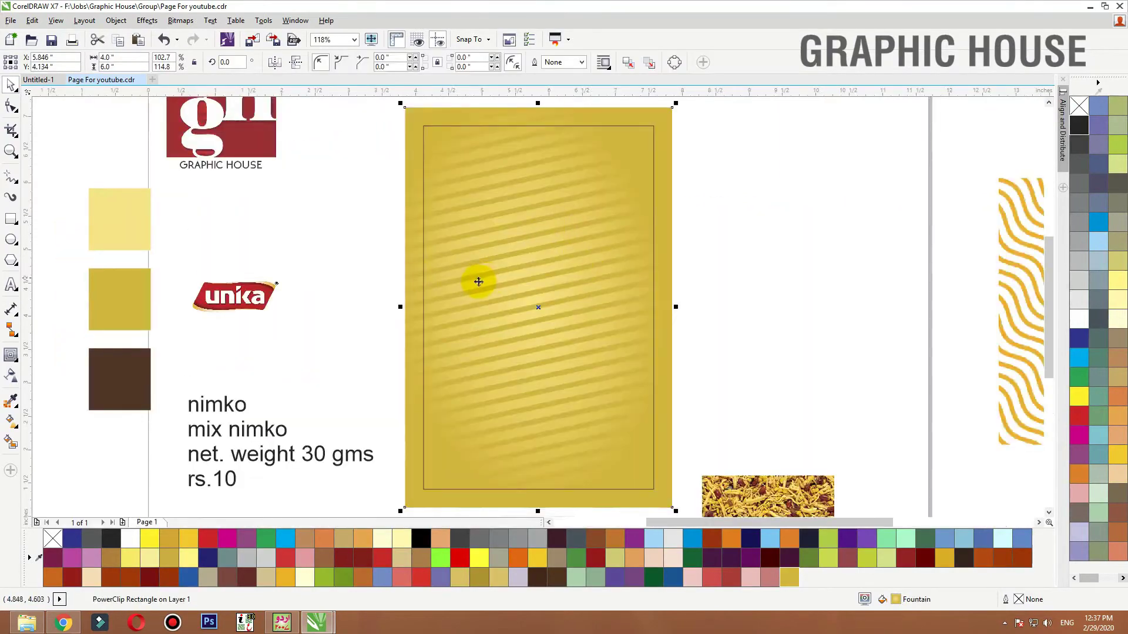
{"action": "left_click", "coordinate": [735, 280]}
{"action": "left_click_drag", "start_coordinate": [664, 295], "coordinate": [678, 315]}
{"action": "key", "text": "ctrl+z"}
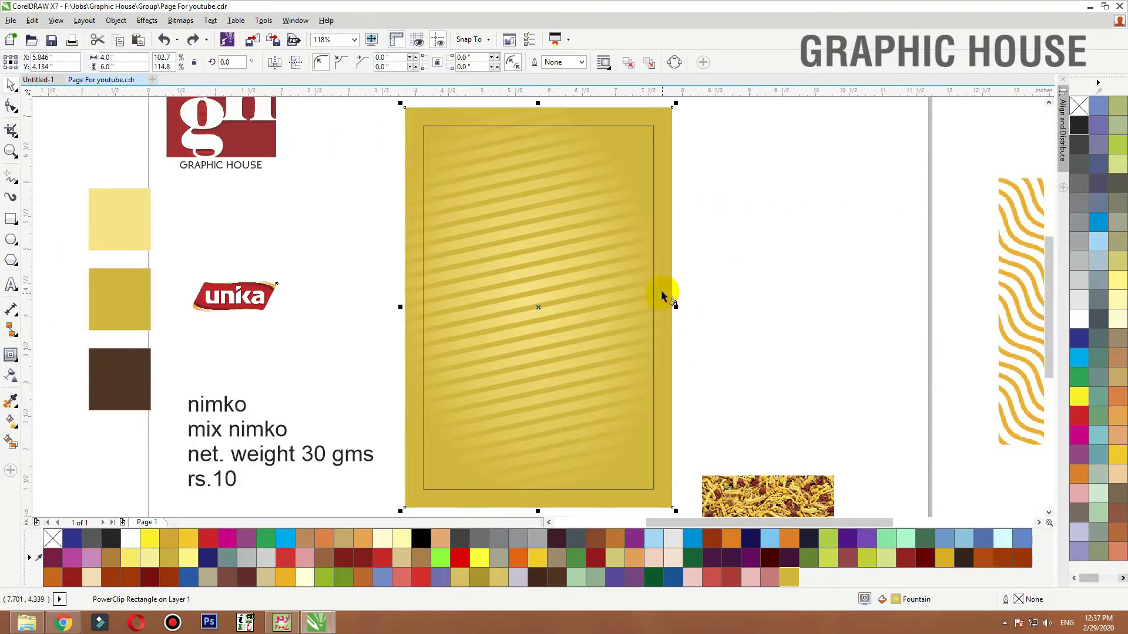
{"action": "key", "text": "g"}
{"action": "scroll", "coordinate": [594, 259], "scroll_direction": "down", "scroll_amount": 2}
{"action": "mouse_move", "coordinate": [579, 372]}
{"action": "left_mouse_down"}
{"action": "mouse_move", "coordinate": [596, 451]}
{"action": "mouse_move", "coordinate": [585, 392]}
{"action": "left_mouse_up"}
{"action": "key", "text": "space"}
{"action": "left_click", "coordinate": [726, 195]}
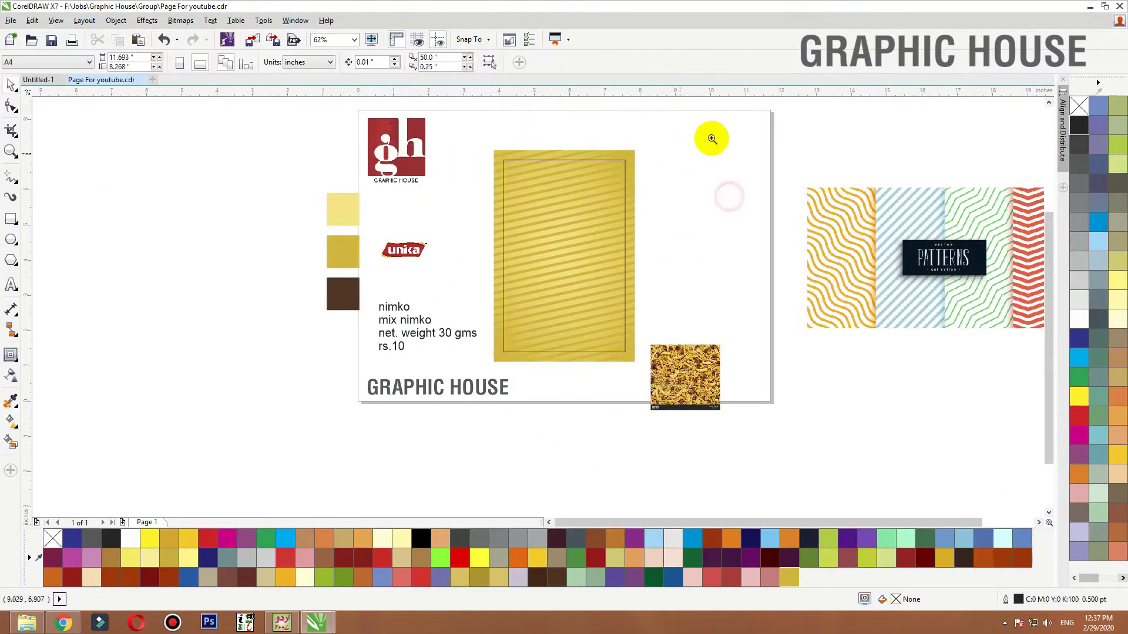
Move the Unika logo onto the upper part of the pack and centre it horizontally
{"action": "left_click_drag", "start_coordinate": [711, 138], "coordinate": [316, 377]}
{"action": "left_click", "coordinate": [513, 242]}
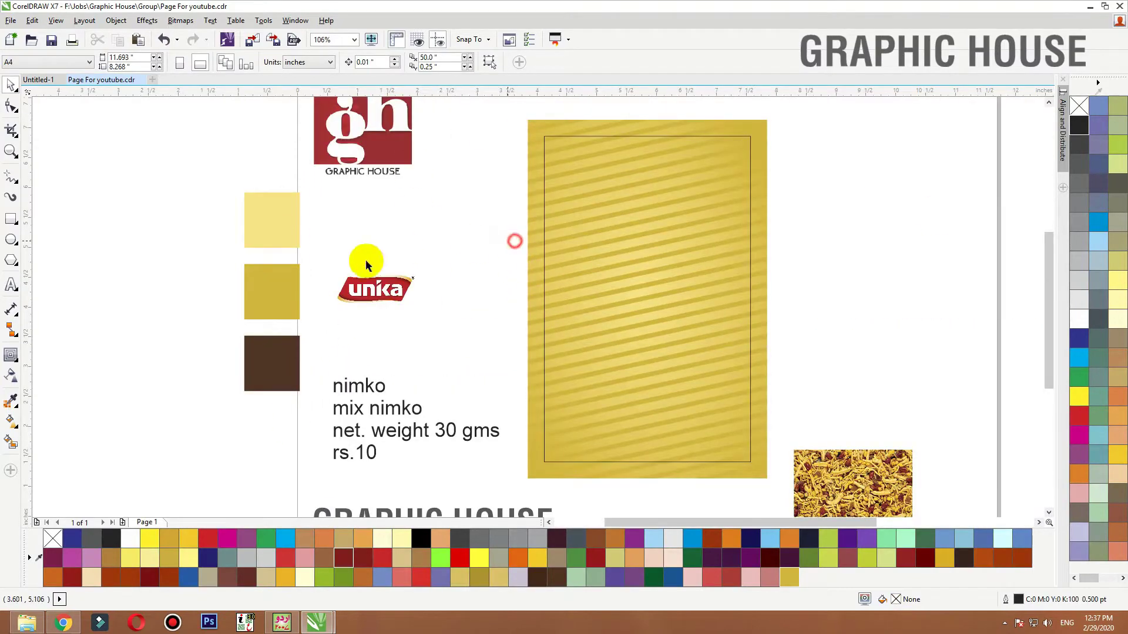
{"action": "left_click_drag", "start_coordinate": [386, 293], "coordinate": [661, 174]}
{"action": "left_click", "coordinate": [659, 232]}
{"action": "left_click", "coordinate": [846, 214]}
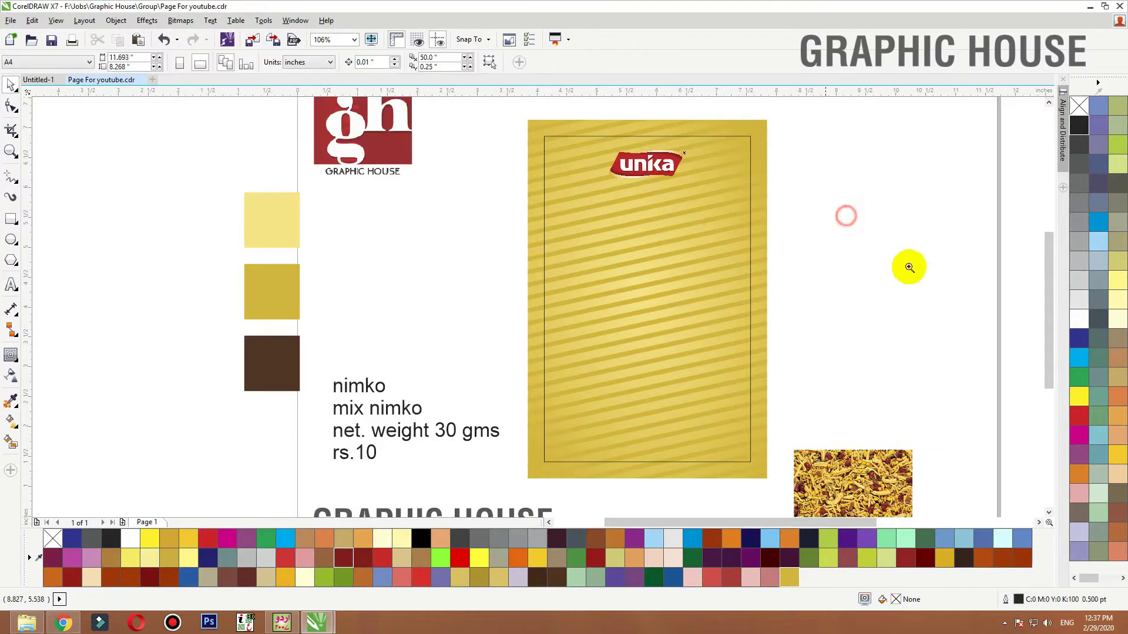
Enlarge the Unika logo and align it to the horizontal centre of the pack rectangle
{"action": "scroll", "coordinate": [436, 131], "scroll_direction": "up", "scroll_amount": 1}
{"action": "left_click_drag", "start_coordinate": [436, 131], "coordinate": [904, 284]}
{"action": "left_click", "coordinate": [523, 240]}
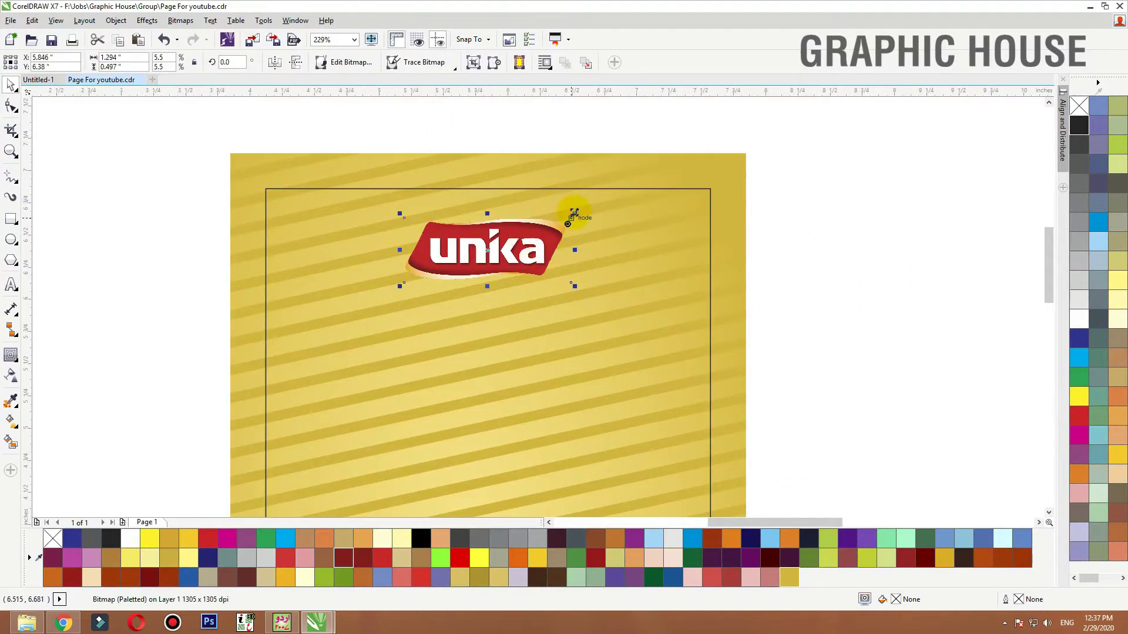
{"action": "left_click_drag", "start_coordinate": [573, 213], "coordinate": [604, 193]}
{"action": "left_click", "coordinate": [579, 179], "text": "shift"}
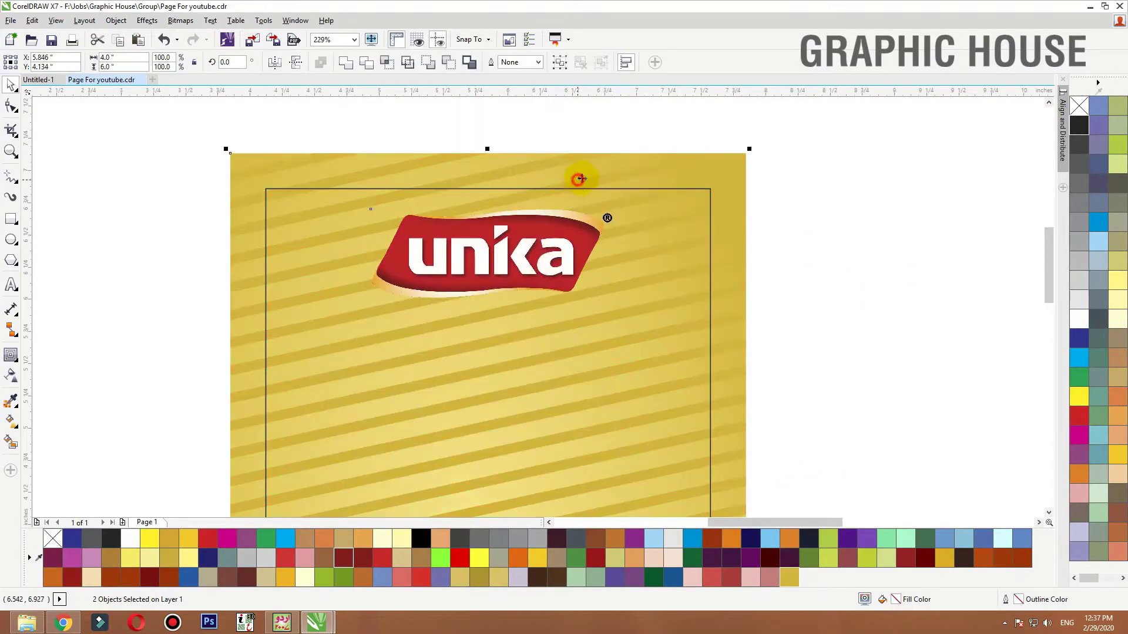
{"action": "key", "text": "c"}
{"action": "left_click", "coordinate": [804, 170]}
Move the nimko photo up beside the pack and delete the pattern collection
{"action": "left_click", "coordinate": [660, 171]}
{"action": "scroll", "coordinate": [660, 171], "scroll_direction": "down", "scroll_amount": 2}
{"action": "key", "text": "F4"}
{"action": "left_click", "coordinate": [778, 315]}
{"action": "left_click_drag", "start_coordinate": [525, 435], "coordinate": [528, 303]}
{"action": "left_click", "coordinate": [842, 272]}
{"action": "key", "text": "Delete"}
{"action": "key", "text": "F4"}
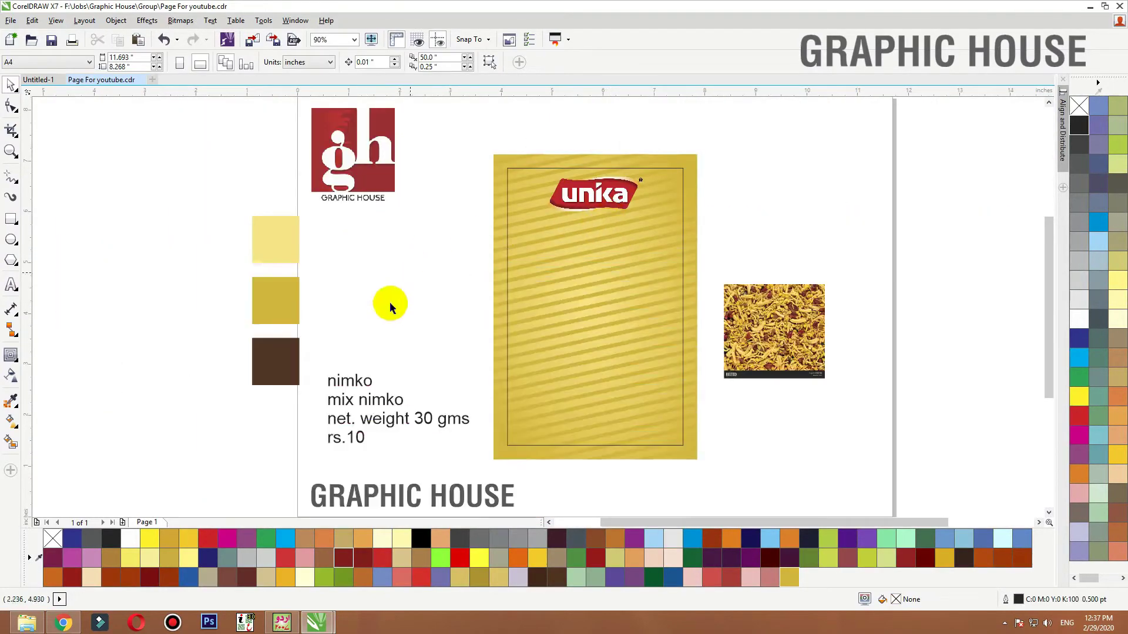
Move the four-line product text onto the middle of the pack and set its font to HP Simplified
{"action": "left_click", "coordinate": [299, 359]}
{"action": "left_click", "coordinate": [361, 383]}
{"action": "left_click_drag", "start_coordinate": [362, 383], "coordinate": [584, 271]}
{"action": "left_click", "coordinate": [297, 61]}
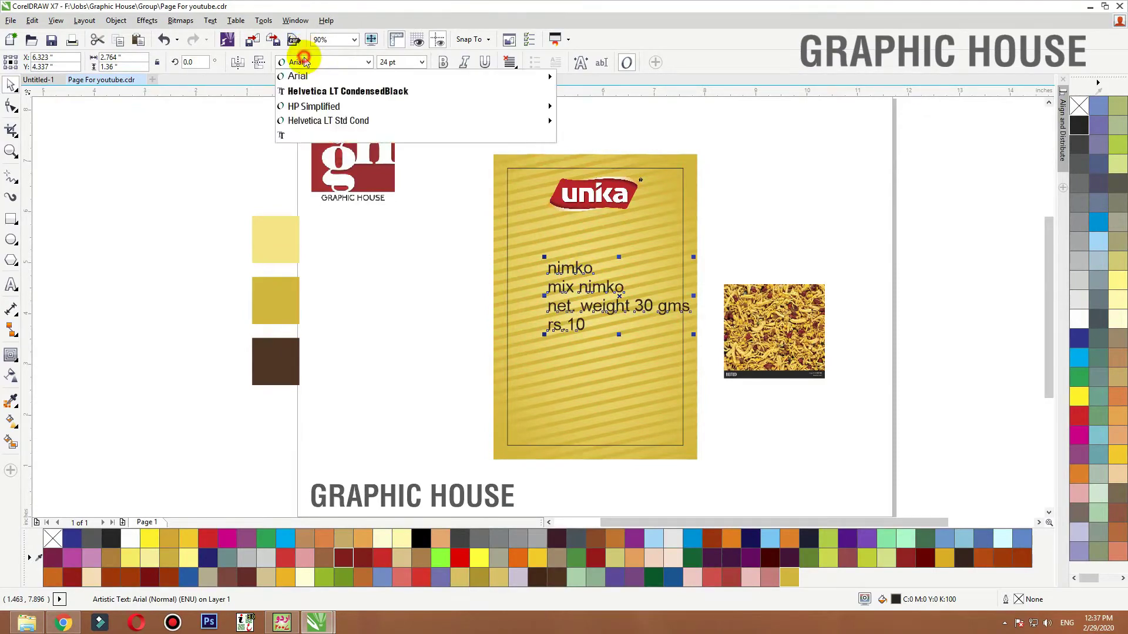
{"action": "left_click", "coordinate": [329, 106]}
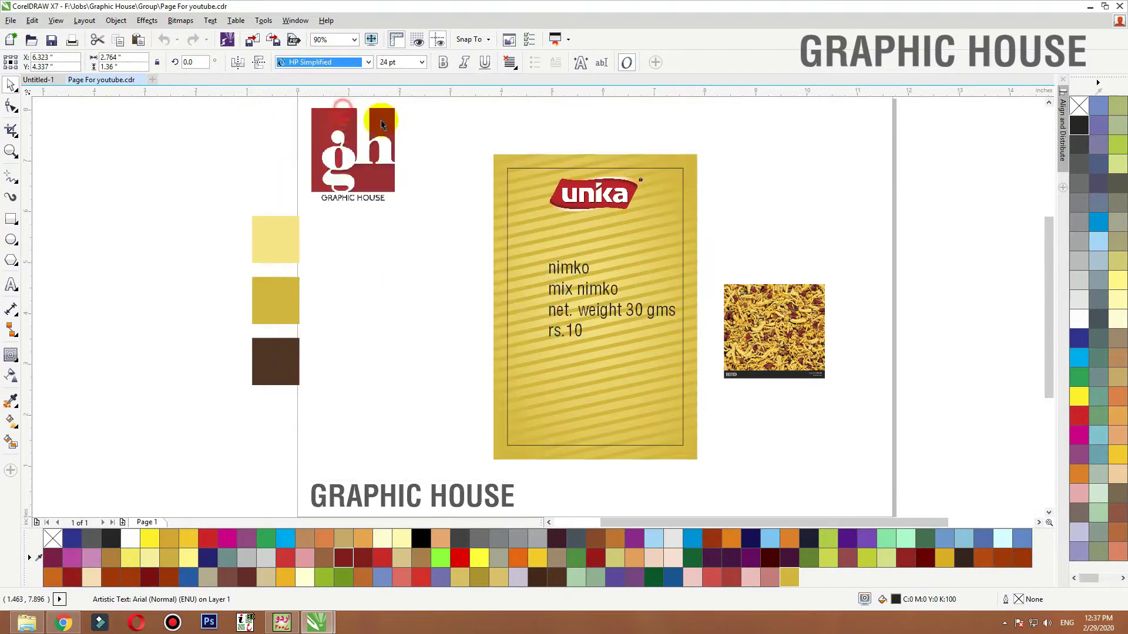
{"action": "left_click_drag", "start_coordinate": [589, 290], "coordinate": [568, 301]}
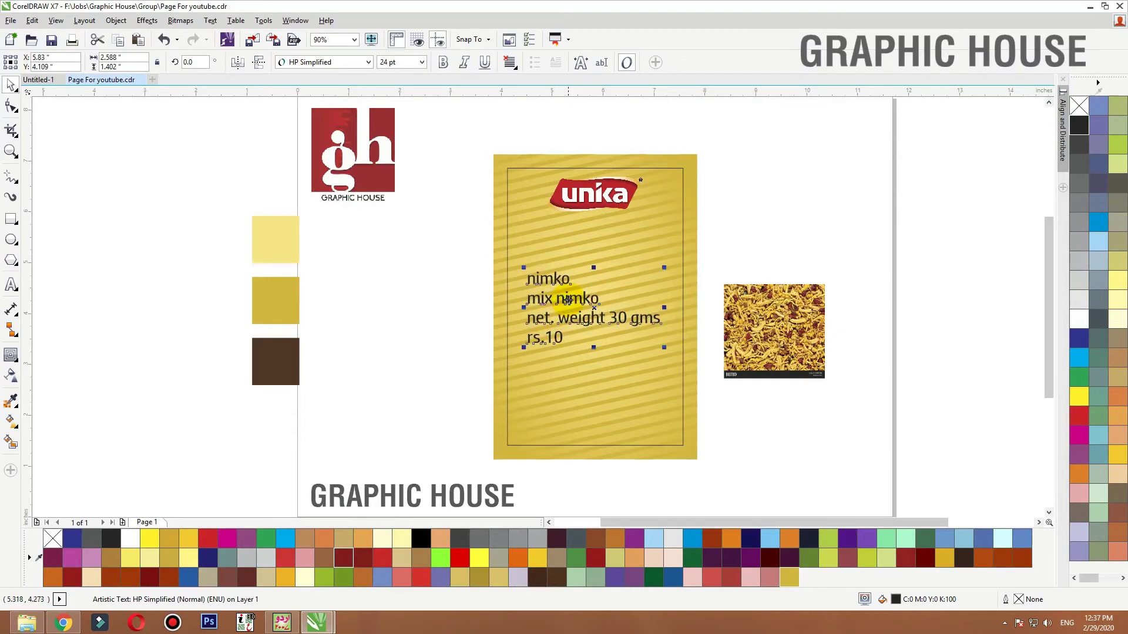
Separate the product text into individual lines and move the "rs.10" line off the pack above the nimko photo
{"action": "left_click", "coordinate": [403, 252]}
{"action": "key", "text": "F2"}
{"action": "mouse_move", "coordinate": [410, 198]}
{"action": "left_mouse_down"}
{"action": "mouse_move", "coordinate": [723, 471]}
{"action": "mouse_move", "coordinate": [756, 485]}
{"action": "left_mouse_up"}
{"action": "left_click_drag", "start_coordinate": [504, 311], "coordinate": [884, 173]}
{"action": "key", "text": "ctrl+z"}
Break the net weight text into two lines before "30 gms" and place it outside the pack below the photo
{"action": "left_click_drag", "start_coordinate": [573, 286], "coordinate": [699, 420]}
{"action": "double_click", "coordinate": [702, 419]}
{"action": "key", "text": "Return"}
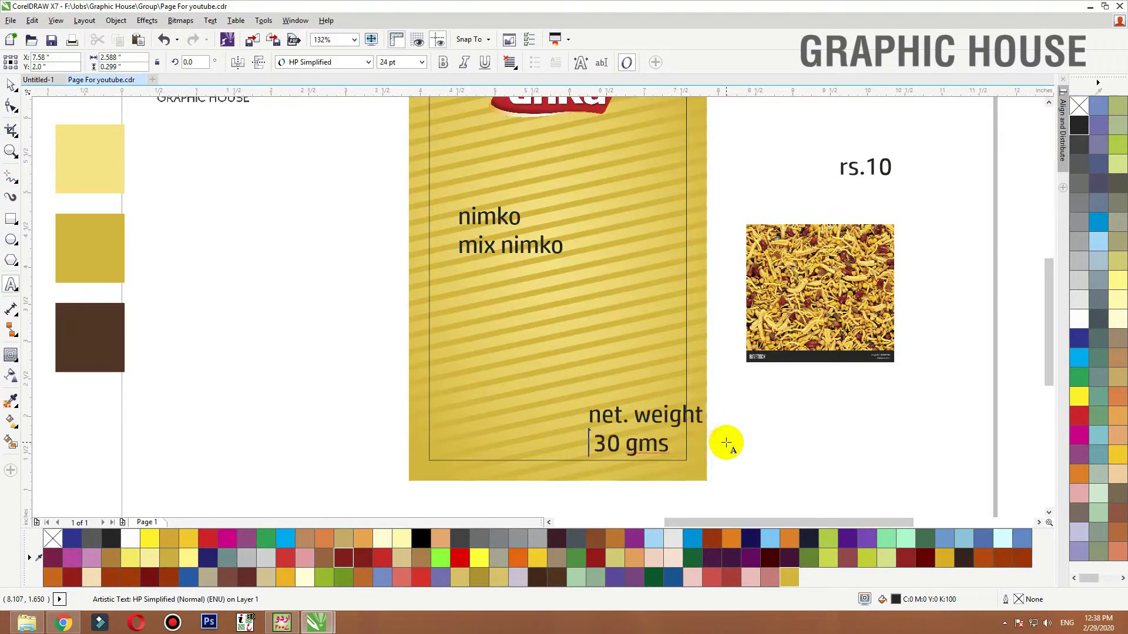
{"action": "left_click", "coordinate": [10, 86]}
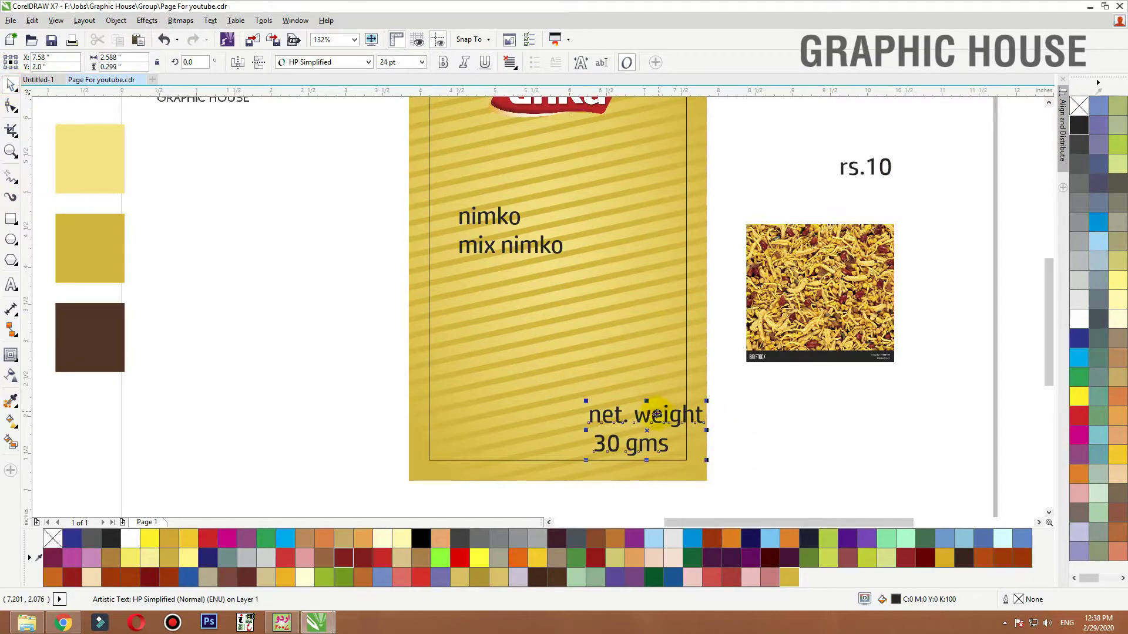
{"action": "left_click_drag", "start_coordinate": [742, 425], "coordinate": [742, 425]}
Move the "mix nimko" text off the pack into the empty area between the swatches and the pack
{"action": "left_click_drag", "start_coordinate": [540, 250], "coordinate": [333, 243]}
{"action": "key", "text": "ctrl+z"}
{"action": "left_click_drag", "start_coordinate": [514, 247], "coordinate": [292, 235]}
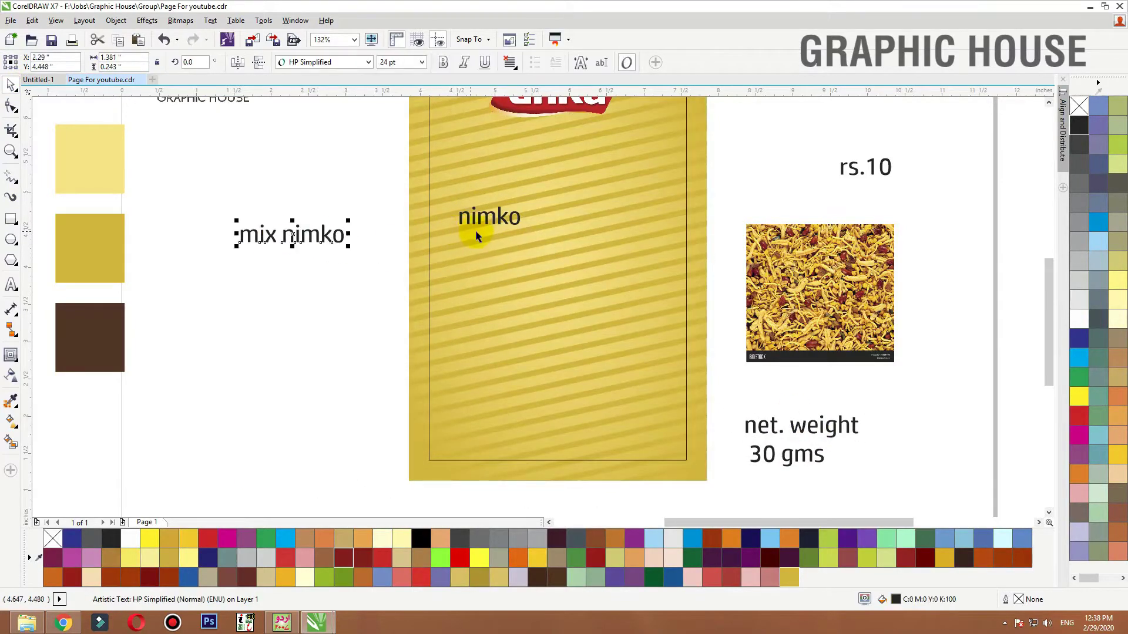
Set the "nimko" text in the Thinking Of Betty font and capitalise its first letter
{"action": "left_click", "coordinate": [327, 62]}
{"action": "type", "text": "t"}
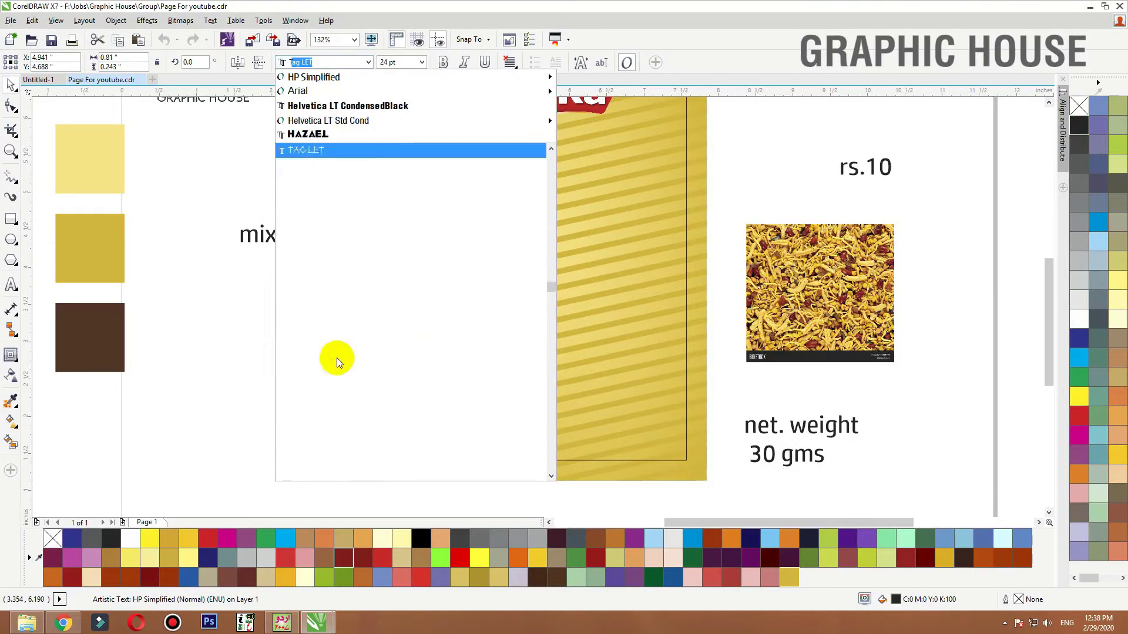
{"action": "scroll", "coordinate": [307, 322], "scroll_direction": "down", "scroll_amount": 5}
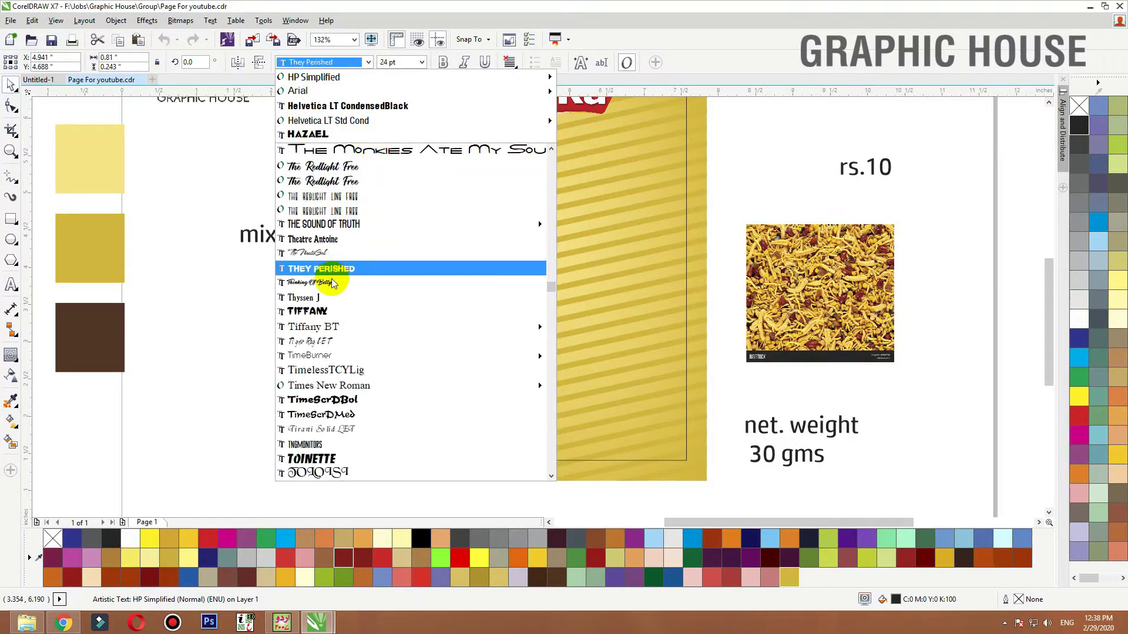
{"action": "left_click", "coordinate": [326, 264]}
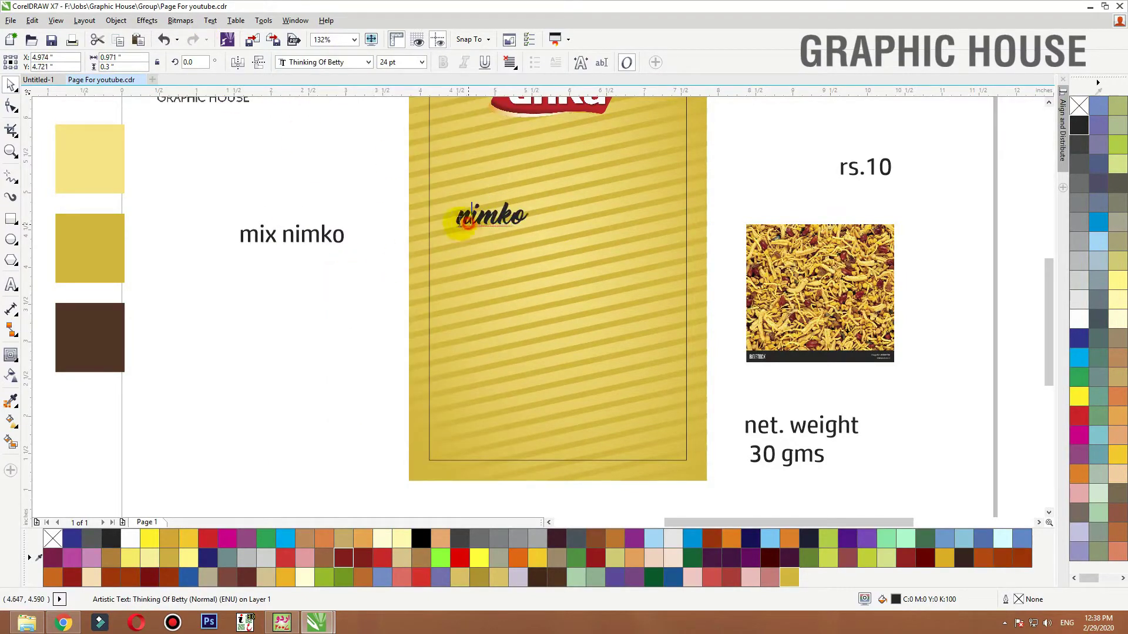
{"action": "type", "text": "N"}
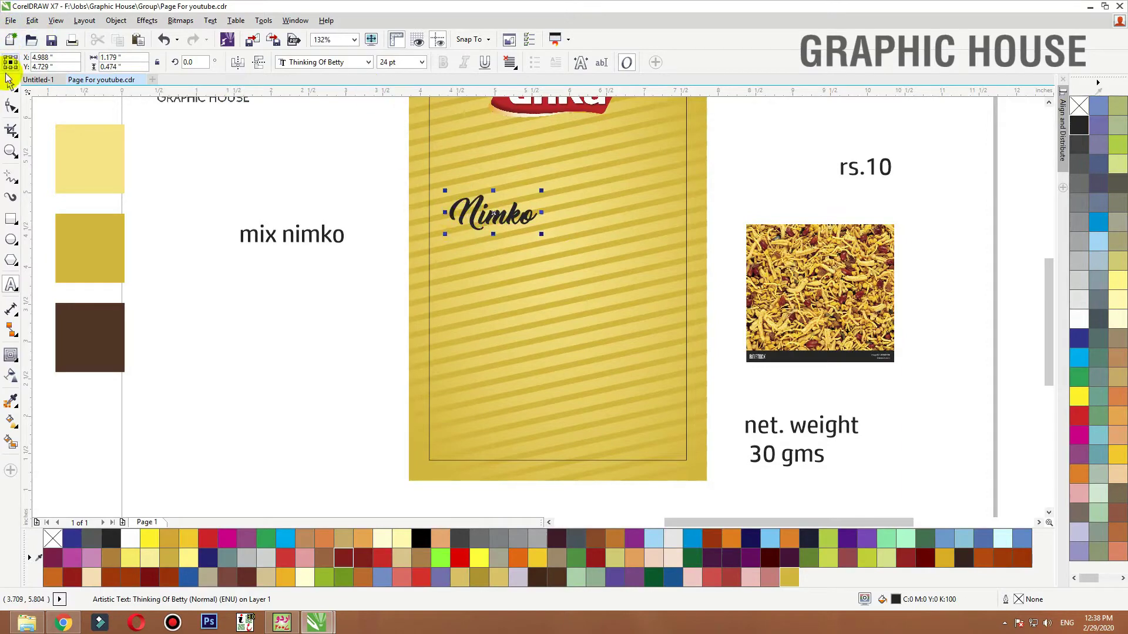
Try TheNautiGal on the "Nimko" title, and change its font to Tiranti Solid LET
{"action": "left_click", "coordinate": [317, 62]}
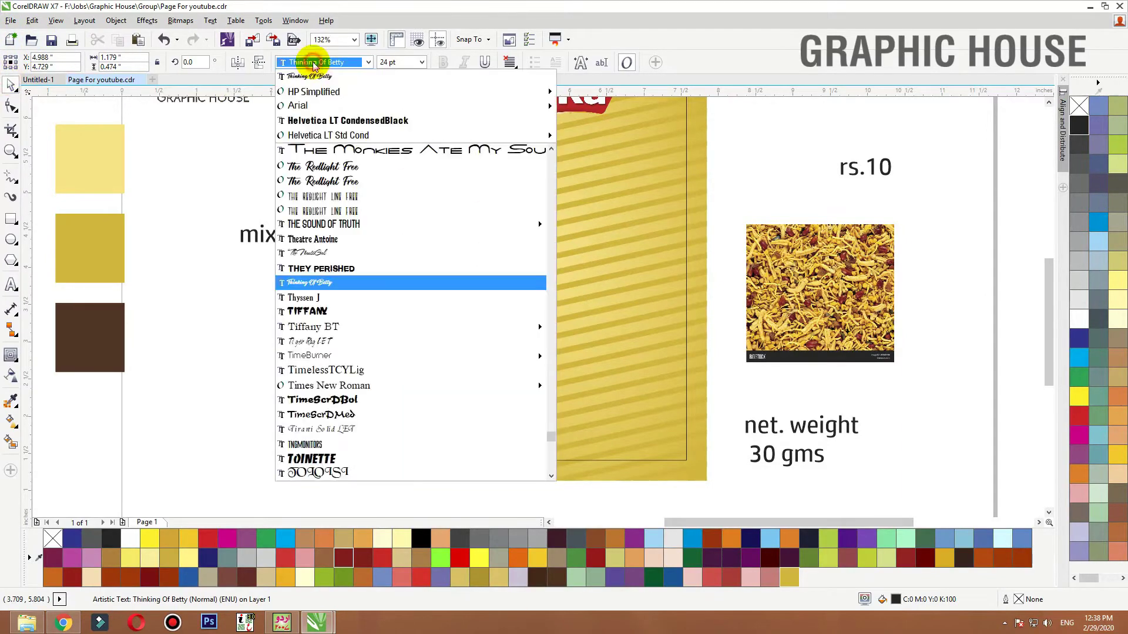
{"action": "left_click", "coordinate": [320, 256]}
{"action": "left_click", "coordinate": [301, 61]}
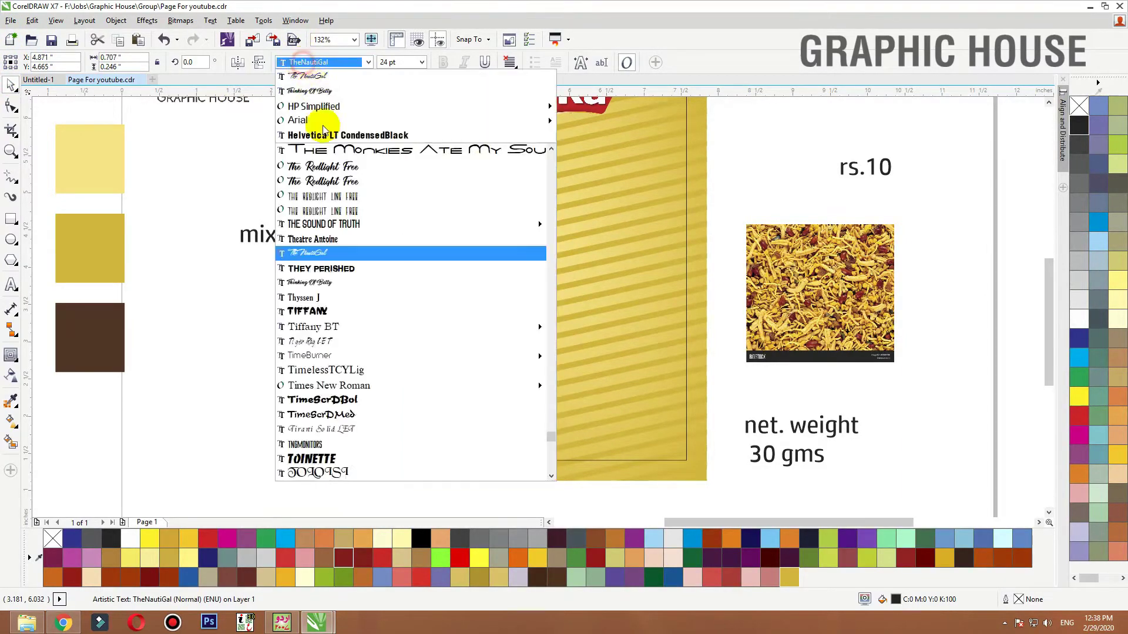
{"action": "scroll", "coordinate": [333, 199], "scroll_direction": "down", "scroll_amount": 1}
{"action": "left_click", "coordinate": [349, 353]}
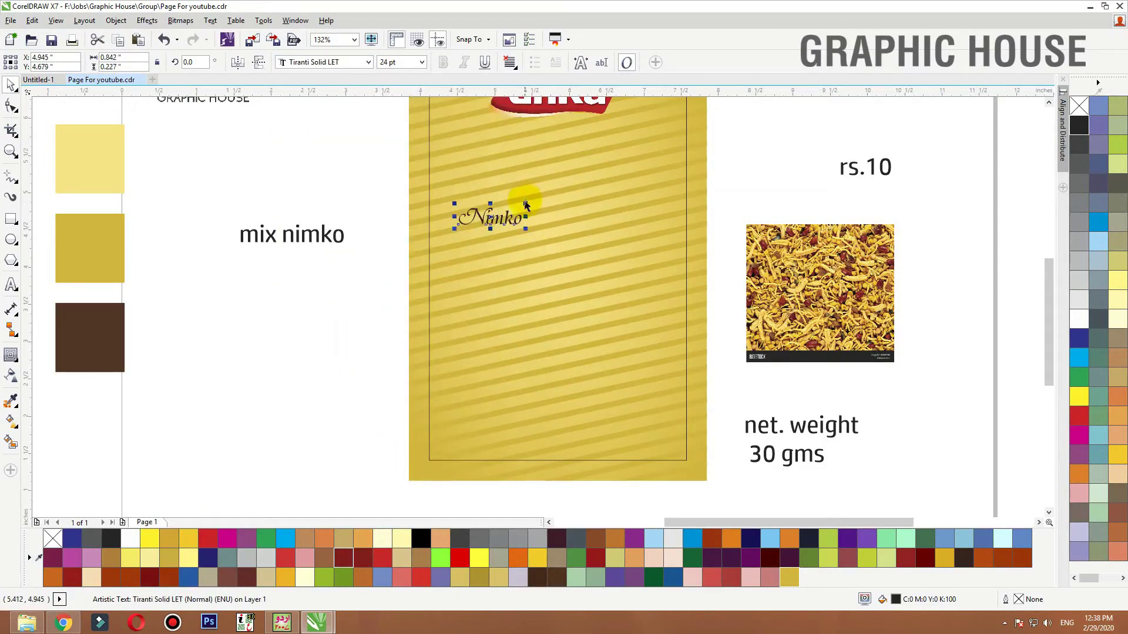
Enlarge the "Nimko" title to about 88.7 pt and place it off the pack above "mix nimko"
{"action": "left_click_drag", "start_coordinate": [695, 144], "coordinate": [695, 156]}
{"action": "left_click_drag", "start_coordinate": [392, 205], "coordinate": [325, 186]}
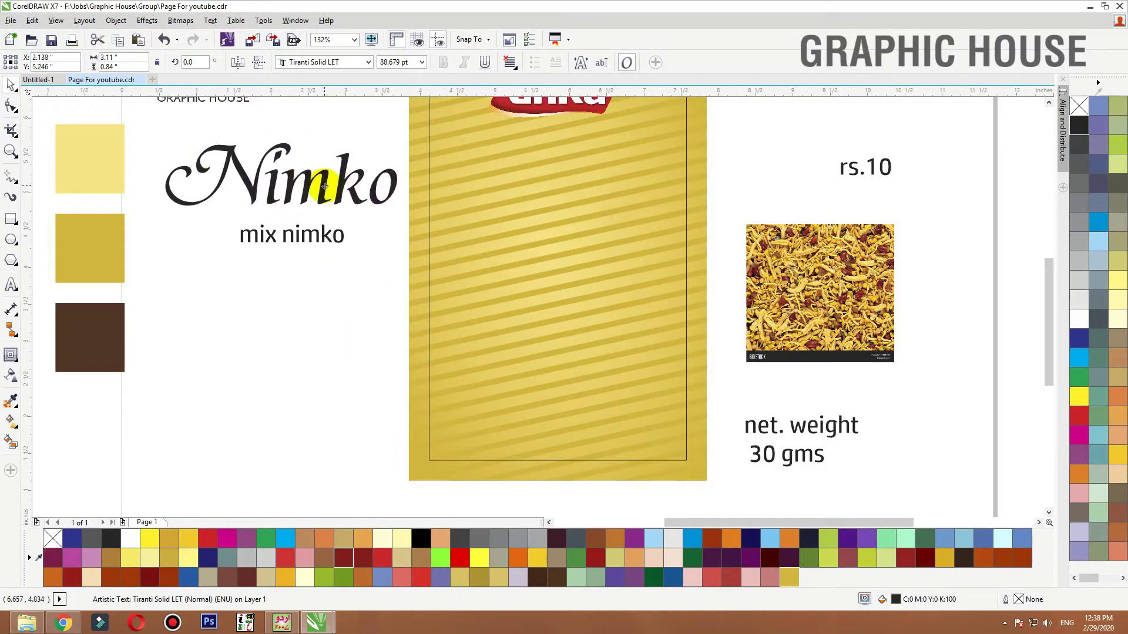
{"action": "left_click", "coordinate": [801, 386]}
Move the two-line net weight text farther away from the pack, near the page's edge
{"action": "left_click", "coordinate": [774, 428]}
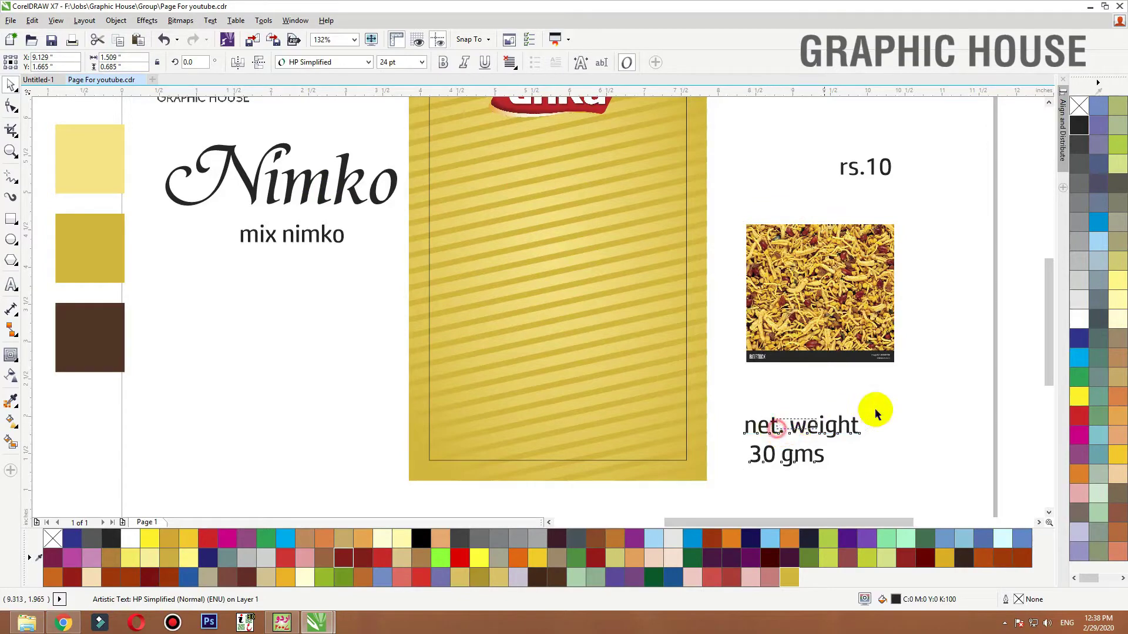
{"action": "left_click", "coordinate": [776, 438]}
{"action": "left_click_drag", "start_coordinate": [776, 434], "coordinate": [902, 427]}
Draw a rectangle about 4.0 by 3.14 inches over the lower part of the pack and select it
{"action": "left_click", "coordinate": [808, 328]}
{"action": "scroll", "coordinate": [673, 319], "scroll_direction": "down", "scroll_amount": 2}
{"action": "key", "text": "F2"}
{"action": "left_click_drag", "start_coordinate": [858, 239], "coordinate": [425, 430]}
{"action": "left_click", "coordinate": [12, 221]}
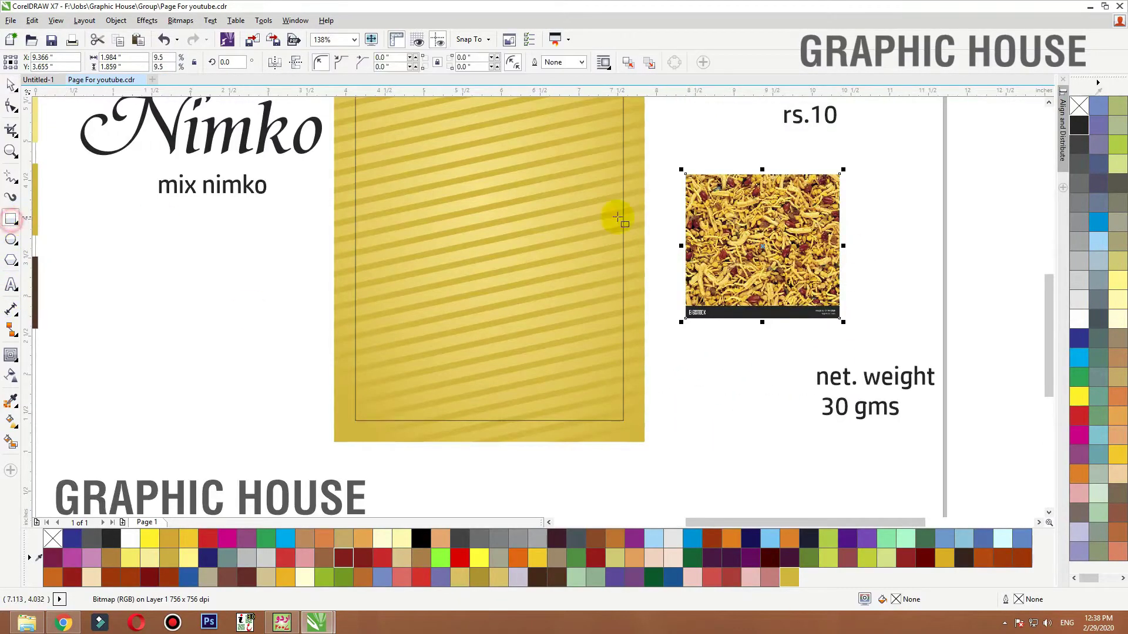
{"action": "left_click_drag", "start_coordinate": [647, 198], "coordinate": [332, 445]}
{"action": "left_click", "coordinate": [783, 247]}
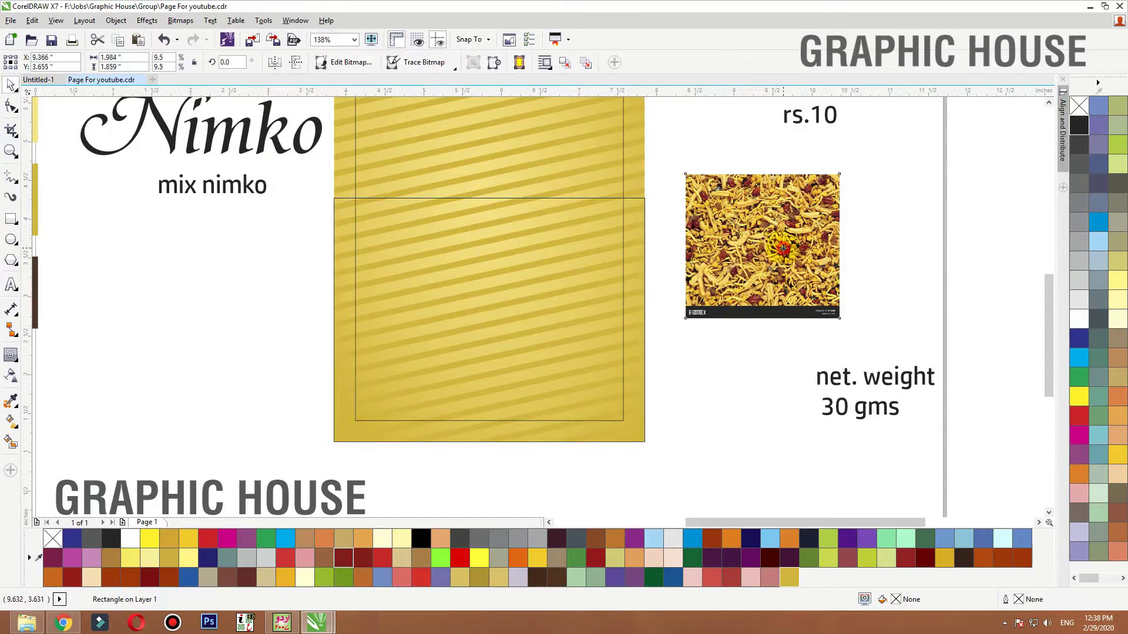
{"action": "left_click", "coordinate": [617, 198]}
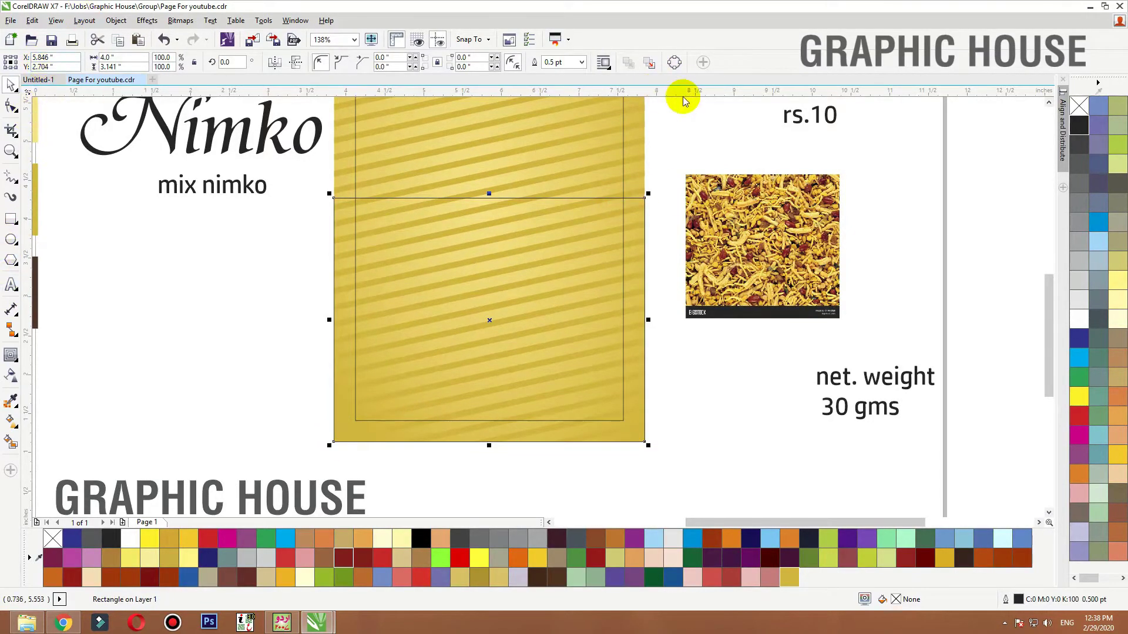
Convert the rectangle to curves and bend its top edge into an S-curve, lowering the left corner and raising the right one
{"action": "left_click", "coordinate": [673, 63]}
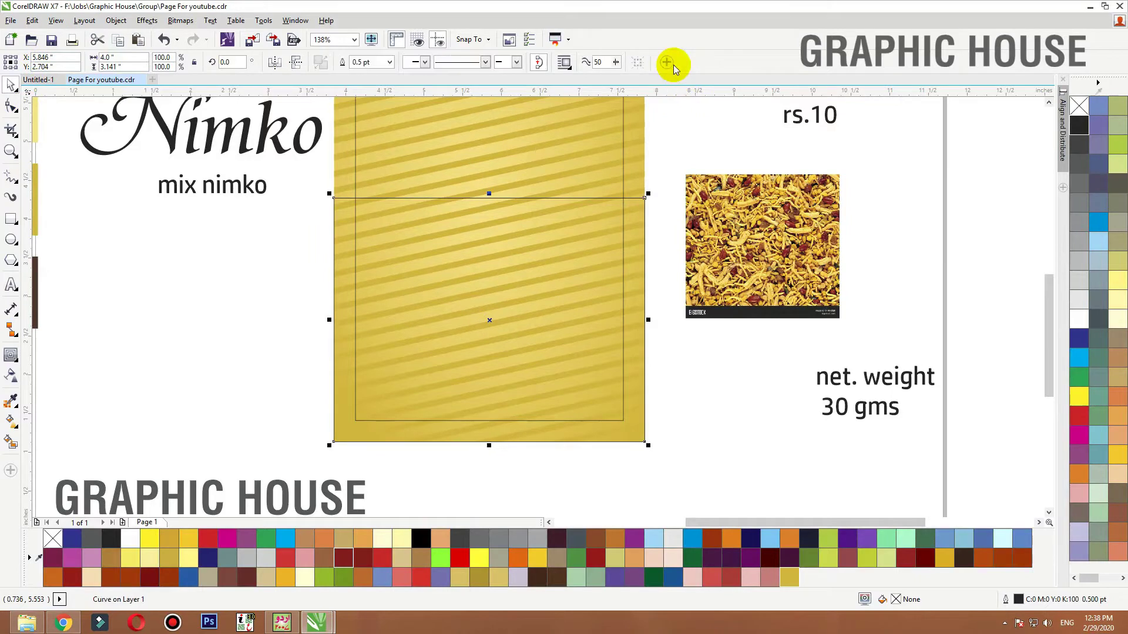
{"action": "left_click", "coordinate": [11, 108]}
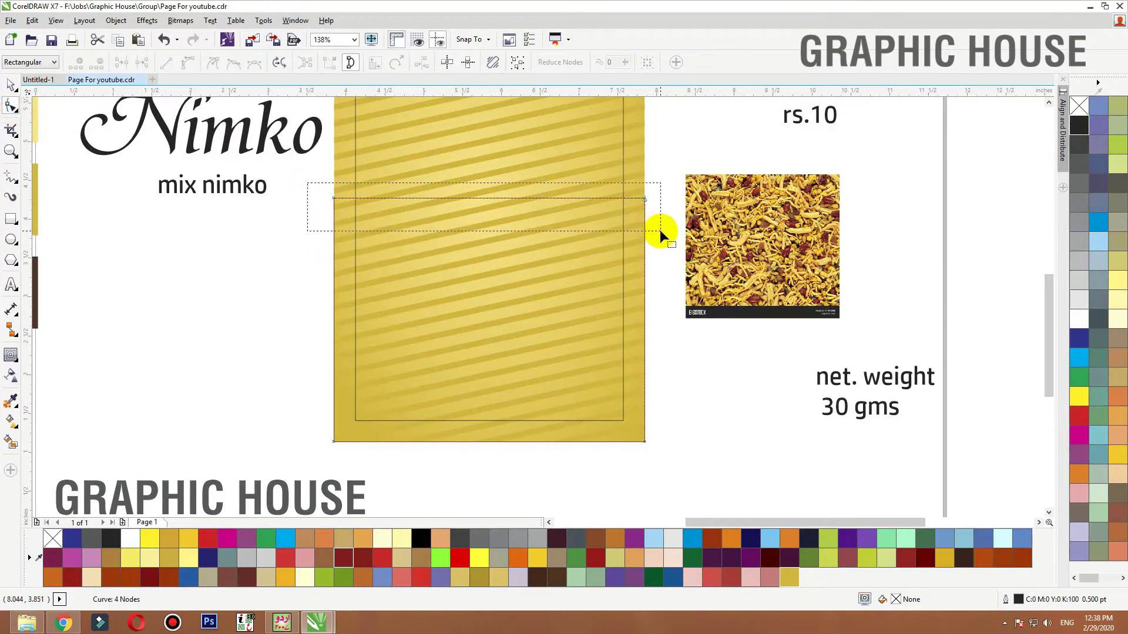
{"action": "left_click_drag", "start_coordinate": [661, 230], "coordinate": [661, 231]}
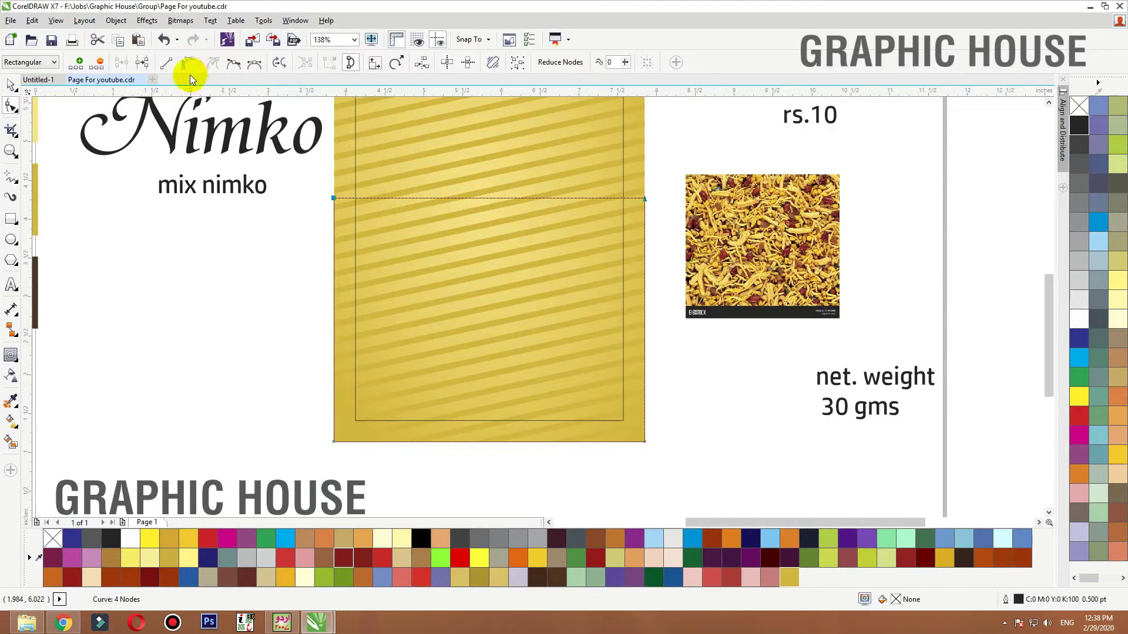
{"action": "left_click_drag", "start_coordinate": [485, 199], "coordinate": [482, 227]}
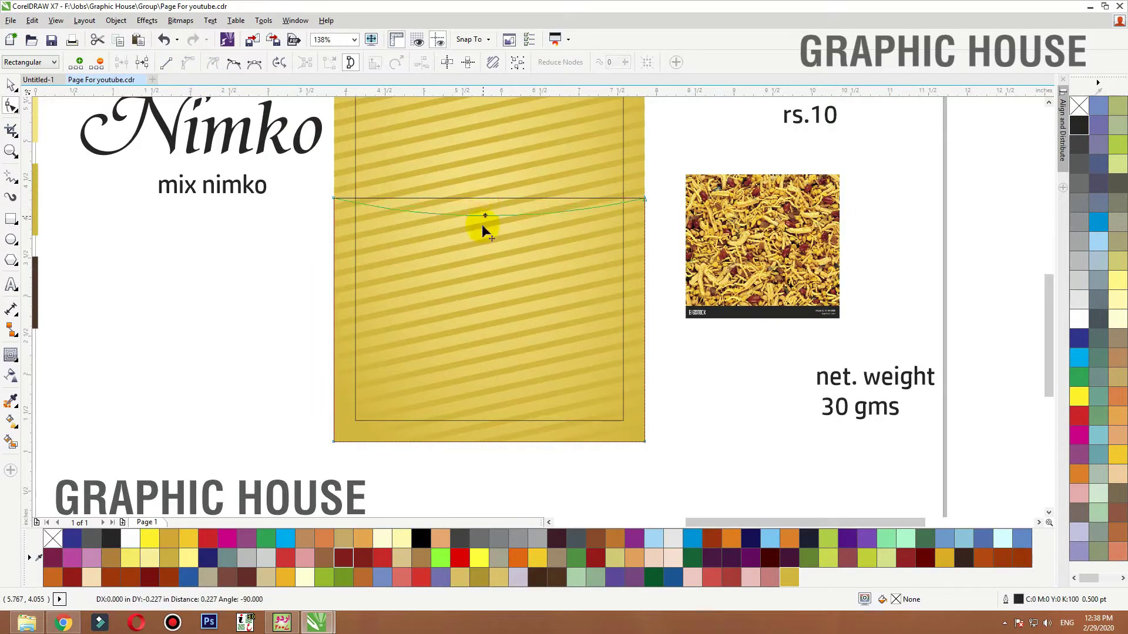
{"action": "left_click_drag", "start_coordinate": [485, 316], "coordinate": [474, 196]}
{"action": "left_click_drag", "start_coordinate": [332, 201], "coordinate": [333, 383]}
{"action": "mouse_move", "coordinate": [643, 200]}
{"action": "left_mouse_down"}
{"action": "mouse_move", "coordinate": [645, 390]}
{"action": "mouse_move", "coordinate": [644, 181]}
{"action": "left_mouse_up"}
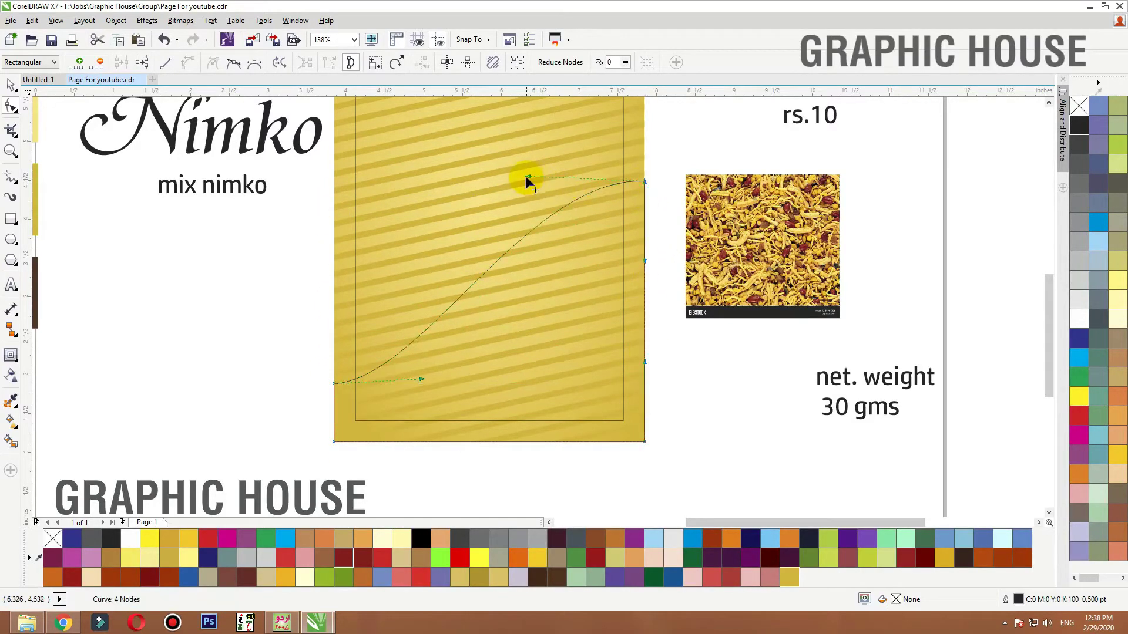
Lower the wave's right corner and reshape the curve handles at both ends for a gentler slope
{"action": "left_click_drag", "start_coordinate": [527, 177], "coordinate": [395, 221]}
{"action": "left_click_drag", "start_coordinate": [644, 197], "coordinate": [646, 252]}
{"action": "left_click_drag", "start_coordinate": [403, 352], "coordinate": [300, 350]}
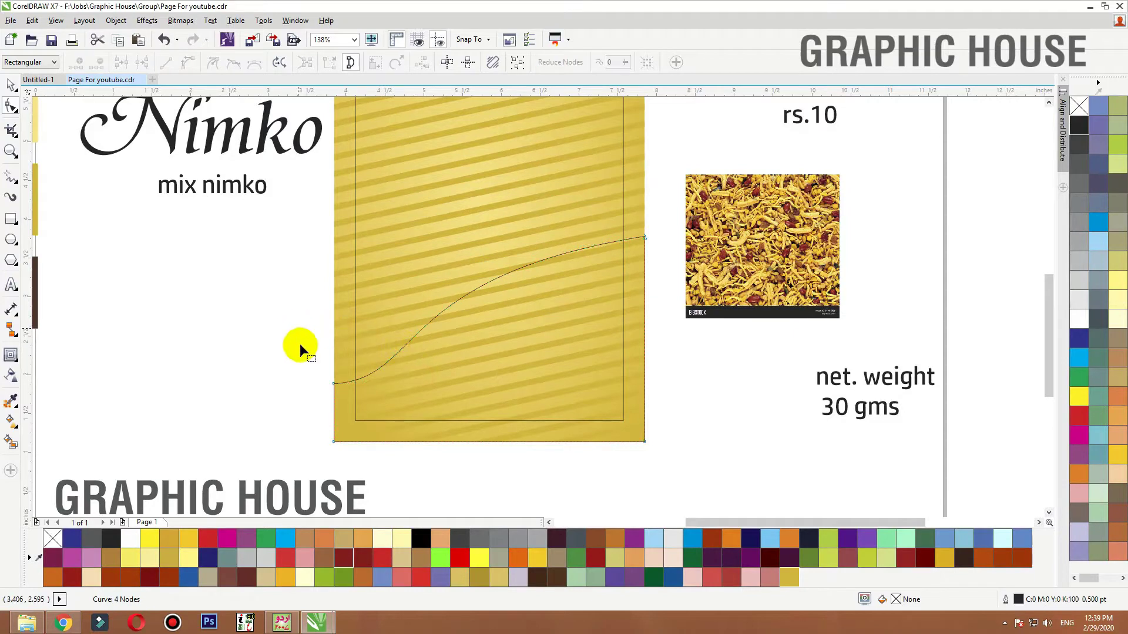
{"action": "left_click_drag", "start_coordinate": [435, 326], "coordinate": [513, 410]}
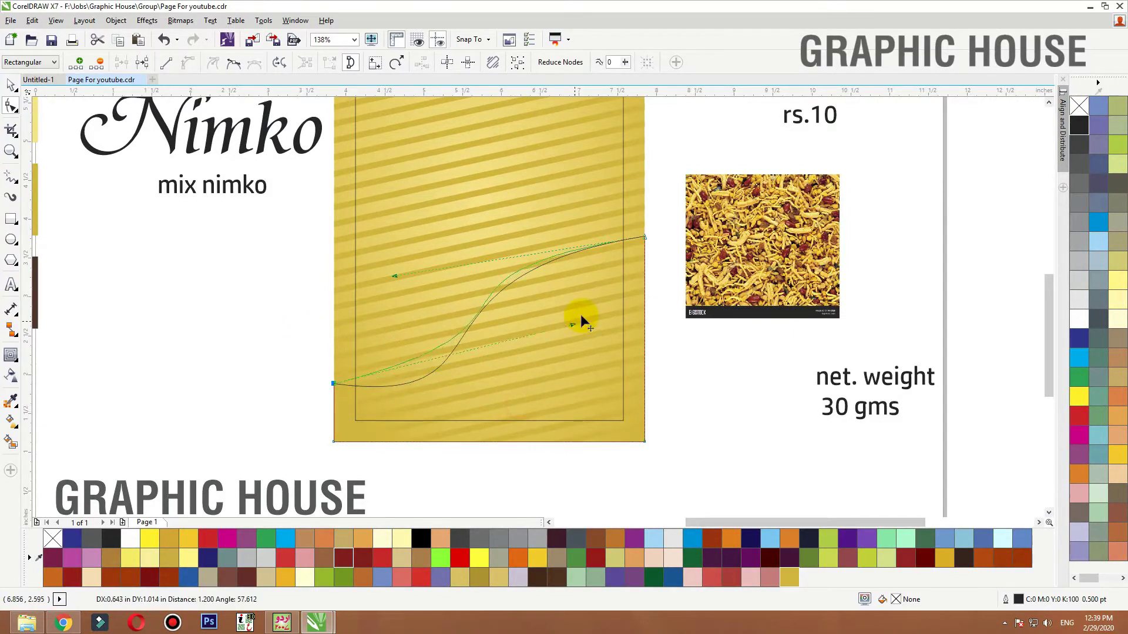
{"action": "left_click_drag", "start_coordinate": [581, 316], "coordinate": [588, 310]}
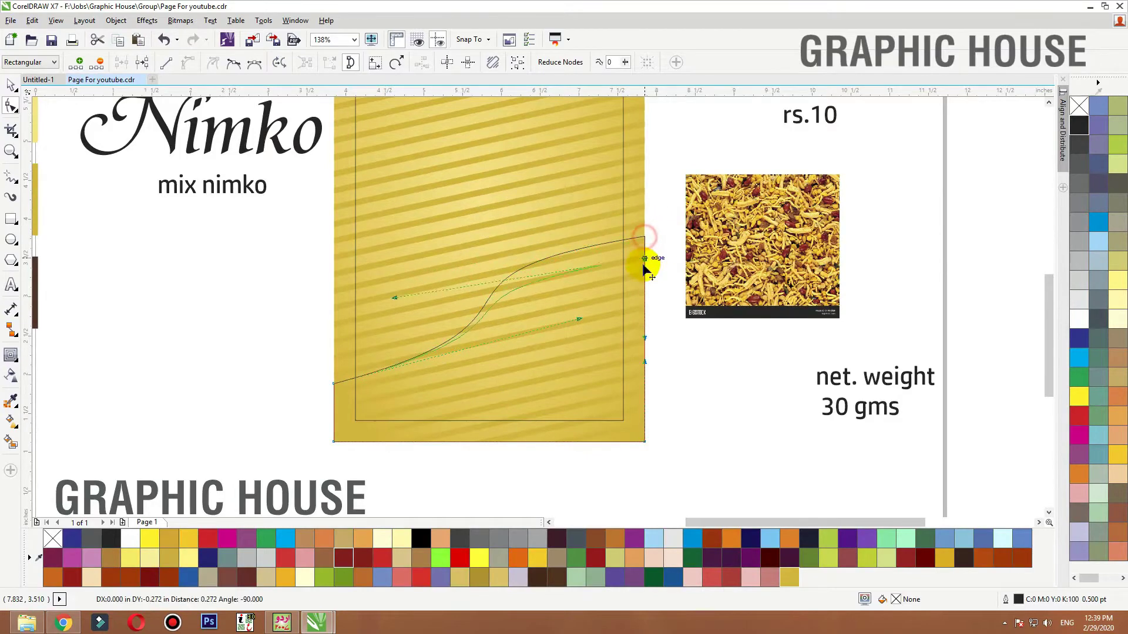
Raise the wave's right corner and level its handle so the curve flattens out there, undoing the last handle tilt
{"action": "left_click_drag", "start_coordinate": [646, 239], "coordinate": [645, 196]}
{"action": "left_click_drag", "start_coordinate": [396, 234], "coordinate": [458, 270]}
{"action": "left_click_drag", "start_coordinate": [457, 270], "coordinate": [399, 200]}
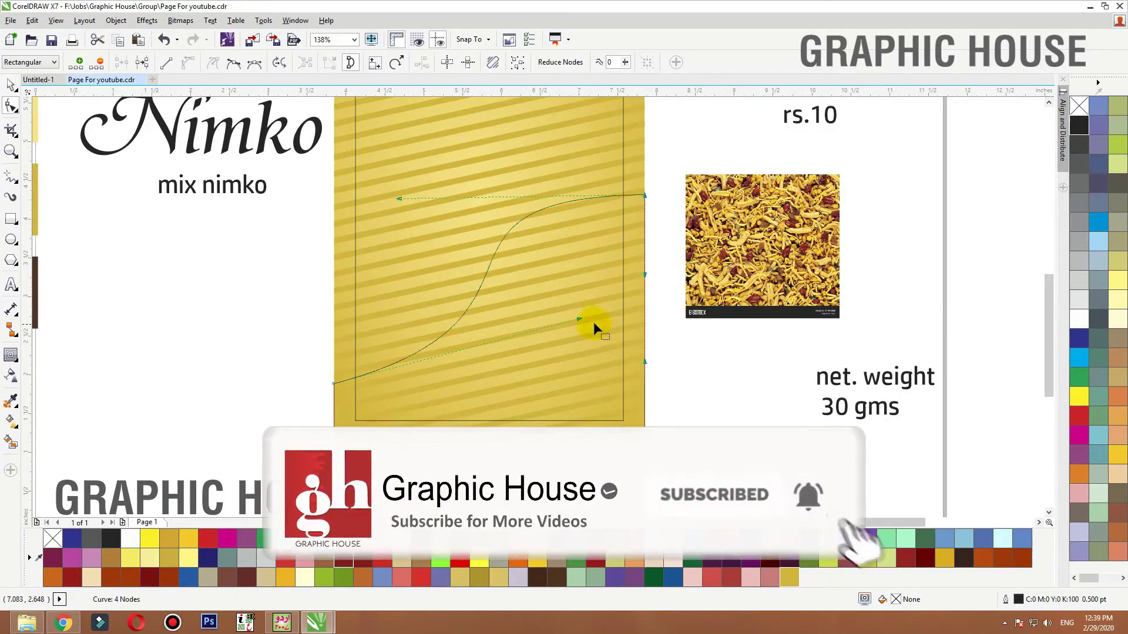
{"action": "left_click_drag", "start_coordinate": [580, 319], "coordinate": [436, 317]}
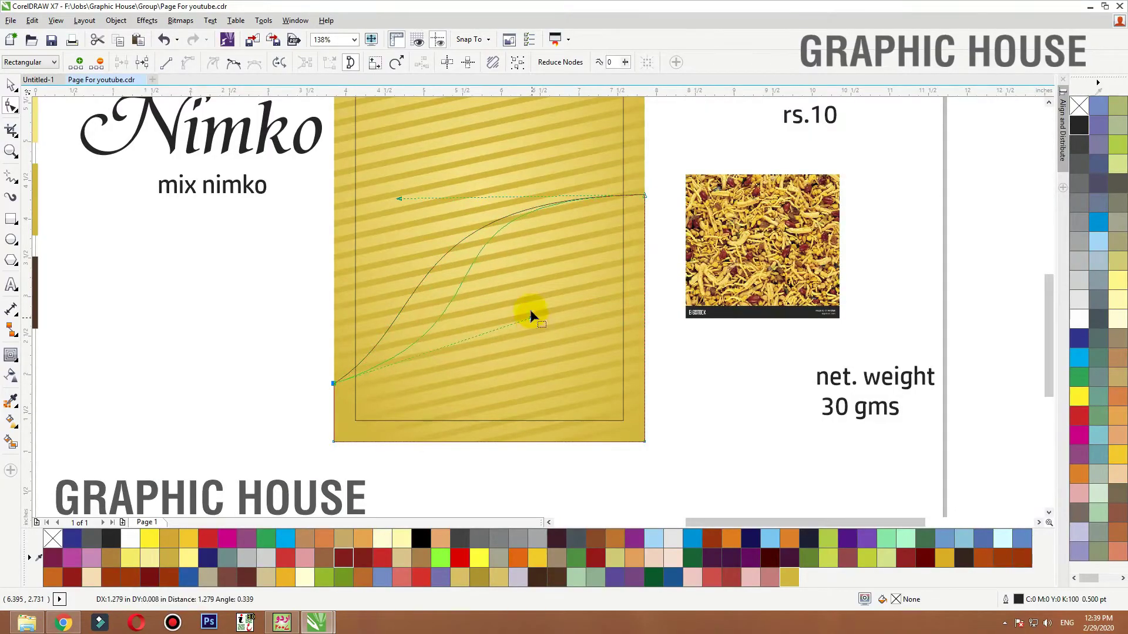
{"action": "left_click_drag", "start_coordinate": [530, 314], "coordinate": [532, 318]}
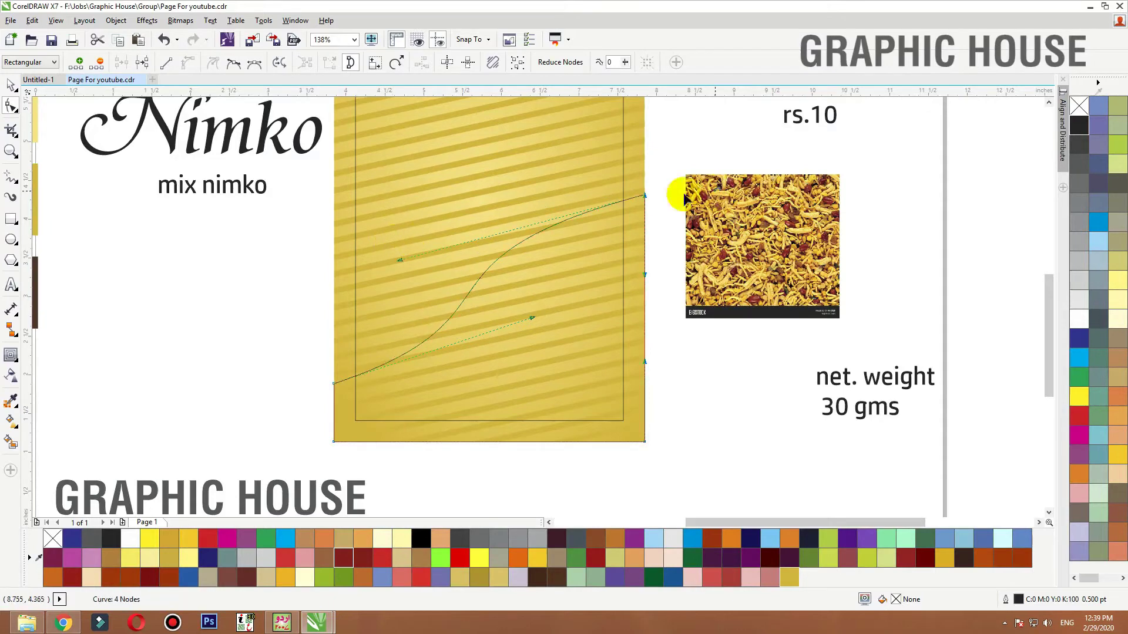
{"action": "key", "text": "ctrl+z"}
PowerClip the nimko photo inside the wave shape on the pack
{"action": "key", "text": "space"}
{"action": "right_click", "coordinate": [762, 199]}
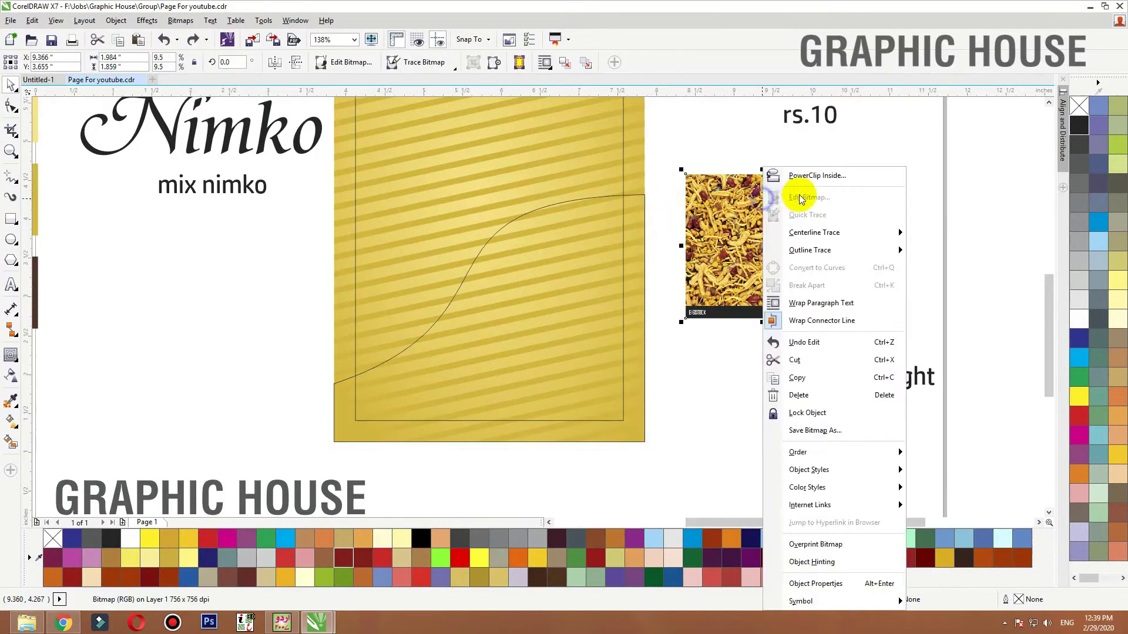
{"action": "left_click", "coordinate": [816, 176]}
{"action": "left_click", "coordinate": [559, 201]}
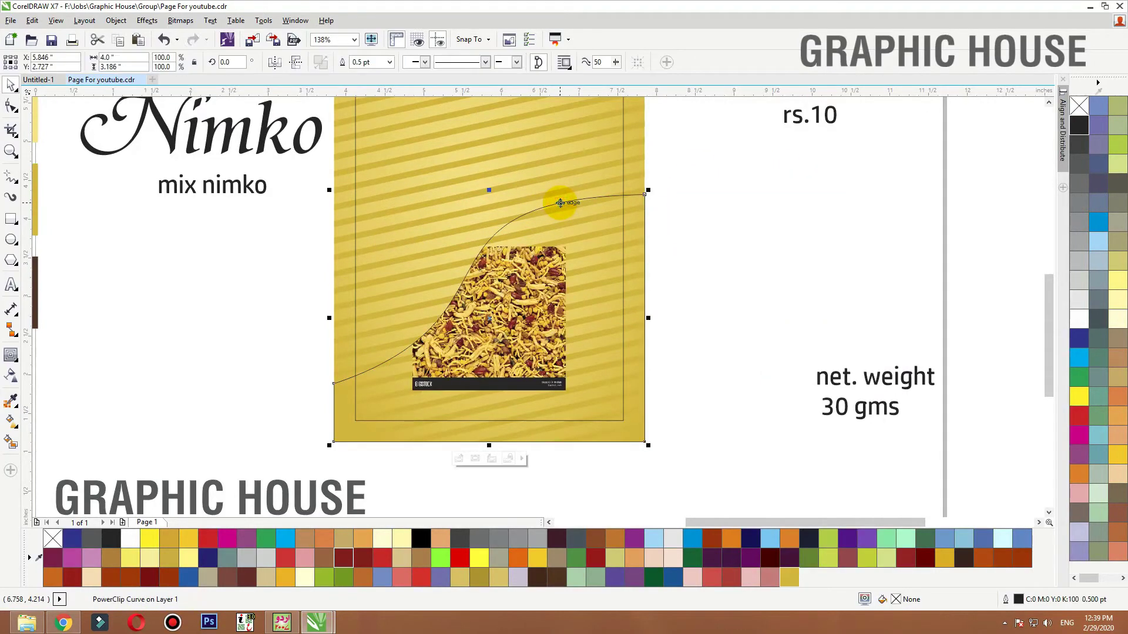
Enlarge the photo within its PowerClip until it covers the whole wave, finish editing the contents, and remove the wave's outline
{"action": "left_click", "coordinate": [560, 203], "text": "ctrl"}
{"action": "left_click_drag", "start_coordinate": [569, 242], "coordinate": [650, 176]}
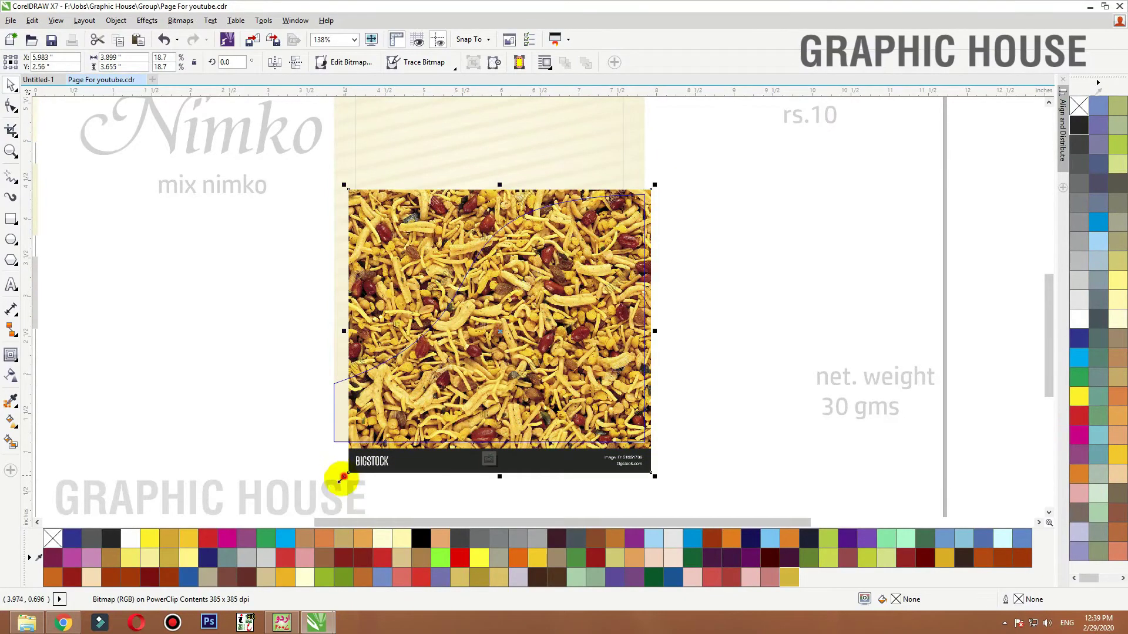
{"action": "left_click_drag", "start_coordinate": [344, 477], "coordinate": [324, 495]}
{"action": "left_click", "coordinate": [768, 294], "text": "ctrl"}
{"action": "left_click_drag", "start_coordinate": [622, 305], "coordinate": [635, 314]}
{"action": "key", "text": "ctrl+z"}
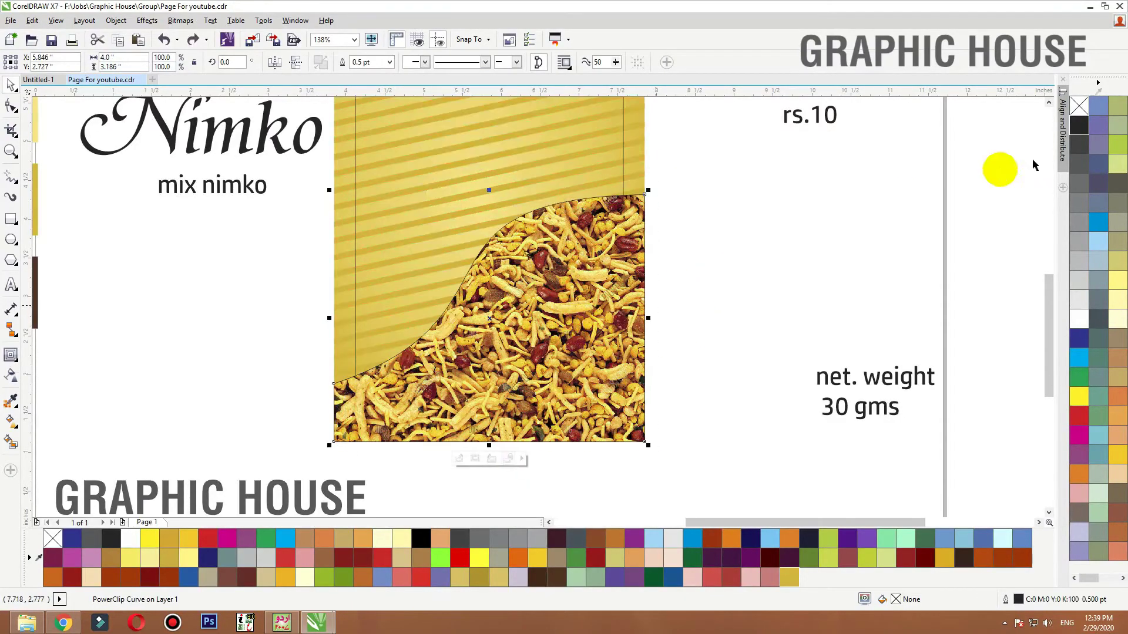
{"action": "left_click", "coordinate": [769, 304]}
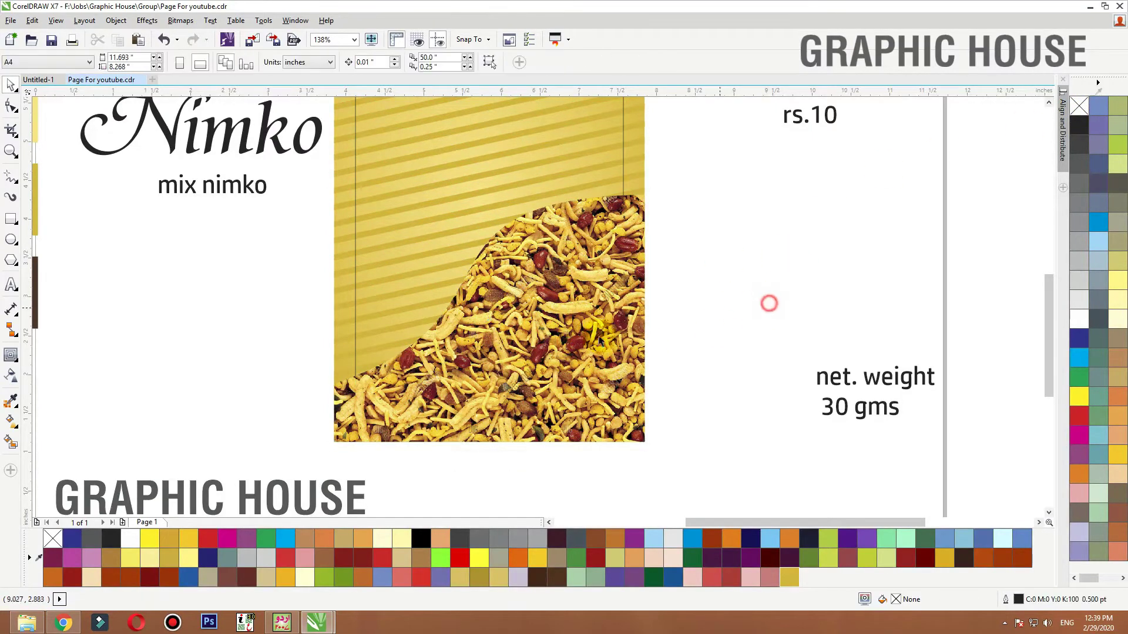
{"action": "scroll", "coordinate": [675, 408], "scroll_direction": "down", "scroll_amount": 5}
{"action": "scroll", "coordinate": [221, 157], "scroll_direction": "up", "scroll_amount": 5}
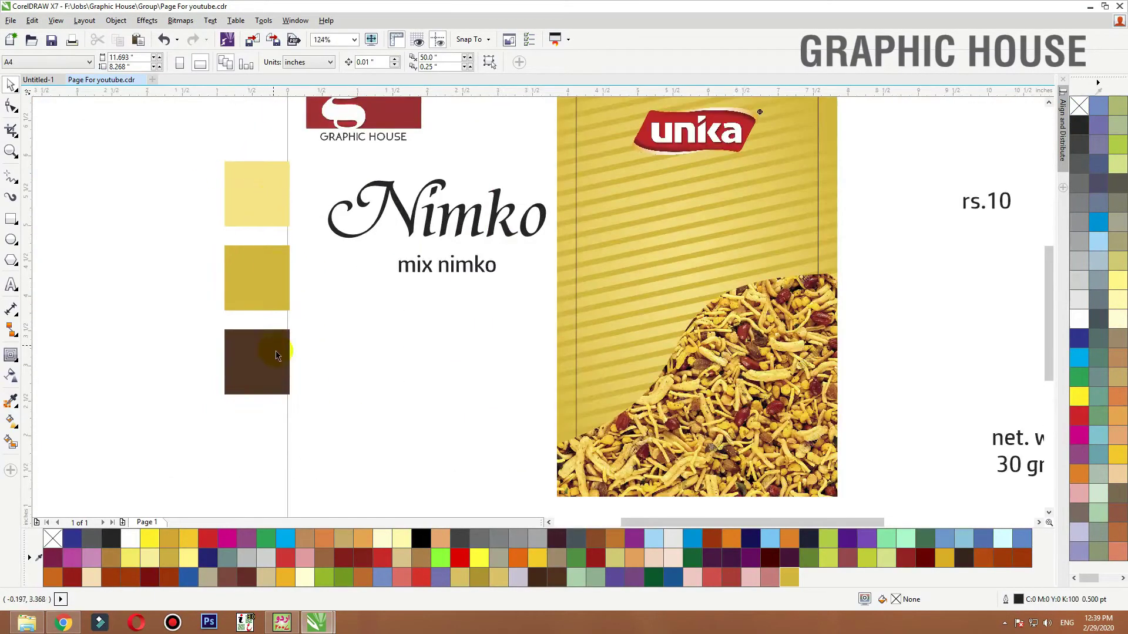
Place a copy of the photo-filled wave beside the pack and turn the original wave back into a plain shape without the photo
{"action": "left_click", "coordinate": [744, 351]}
{"action": "left_click_drag", "start_coordinate": [697, 369], "coordinate": [1012, 338]}
{"action": "right_click", "coordinate": [805, 327]}
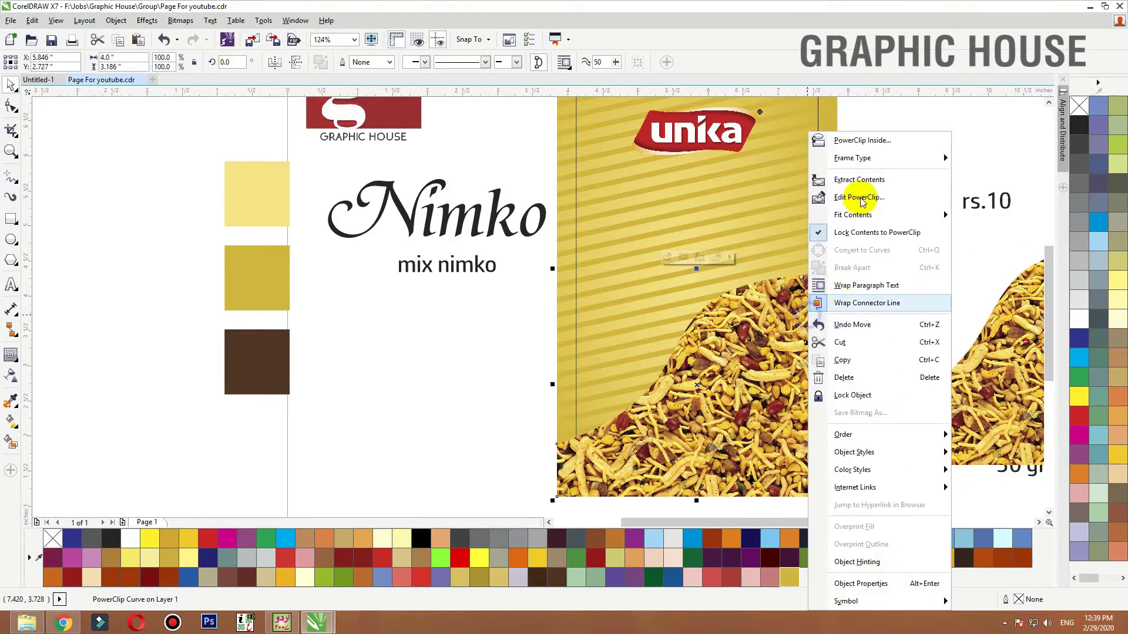
{"action": "mouse_move", "coordinate": [944, 157]}
{"action": "left_click", "coordinate": [977, 199]}
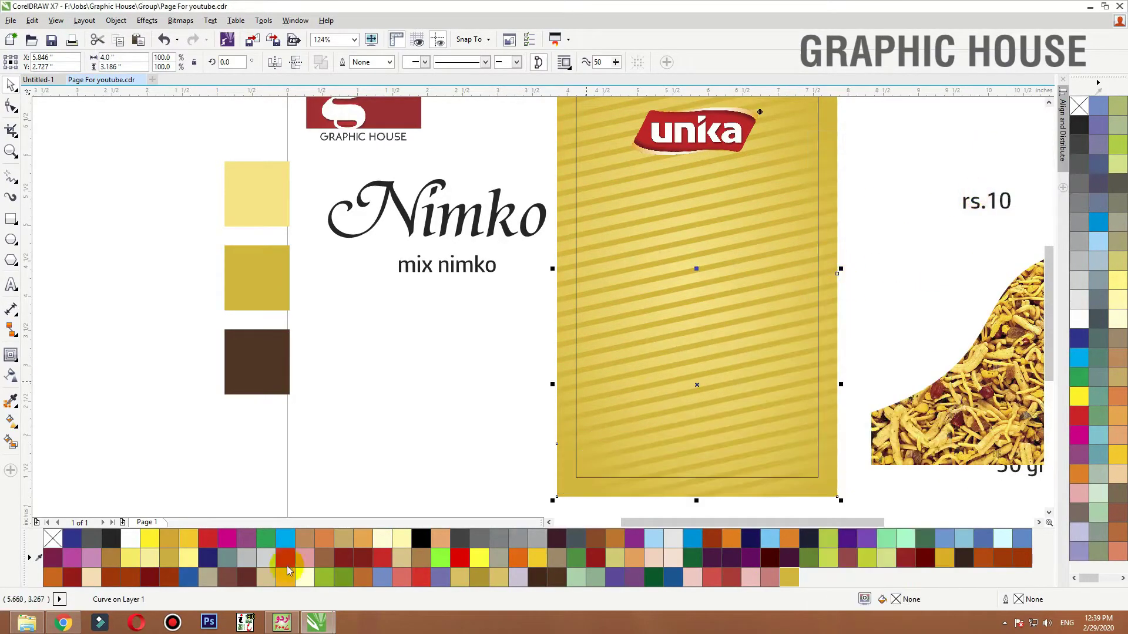
Fill the empty wave with the dark brown sampled from the brown swatch beside the page
{"action": "left_click", "coordinate": [557, 584]}
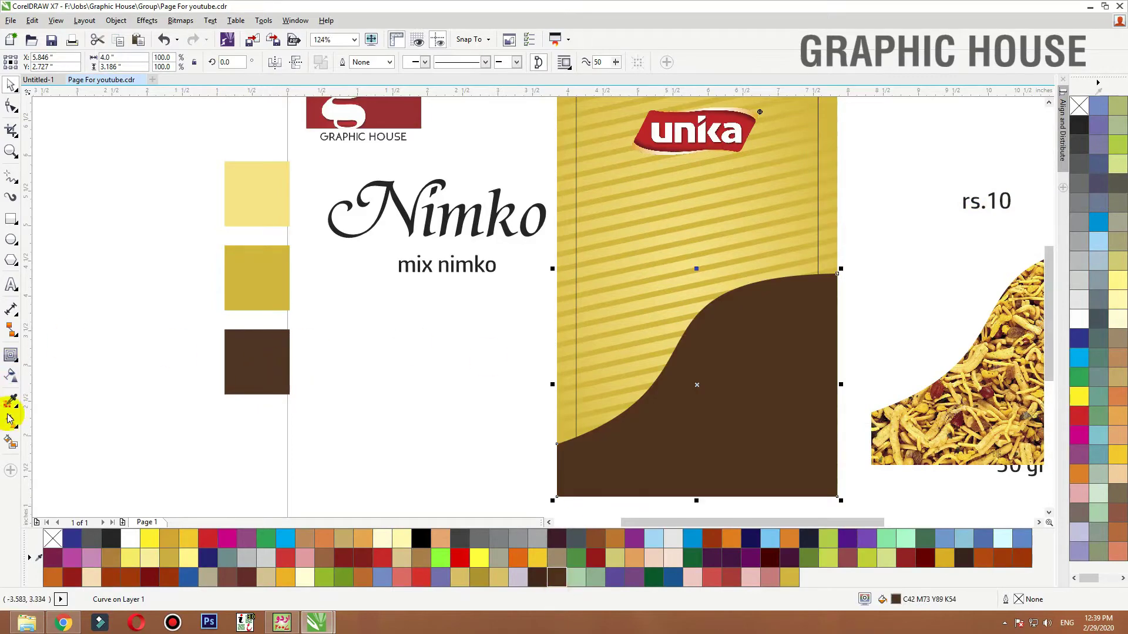
{"action": "left_click", "coordinate": [10, 401]}
{"action": "left_click", "coordinate": [261, 376]}
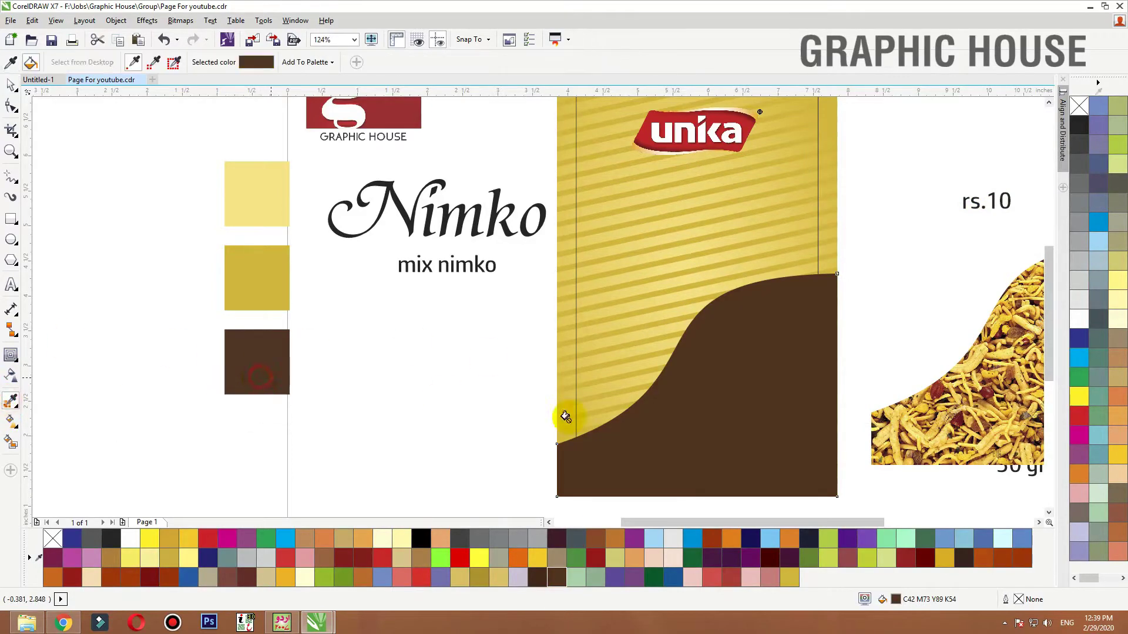
{"action": "left_click", "coordinate": [578, 461]}
{"action": "key", "text": "space"}
{"action": "left_click_drag", "start_coordinate": [696, 428], "coordinate": [648, 447]}
{"action": "key", "text": "ctrl+z"}
Place the nimko wave over the brown one, offset slightly down and left, and PowerClip both inside the pack background
{"action": "left_click", "coordinate": [909, 435]}
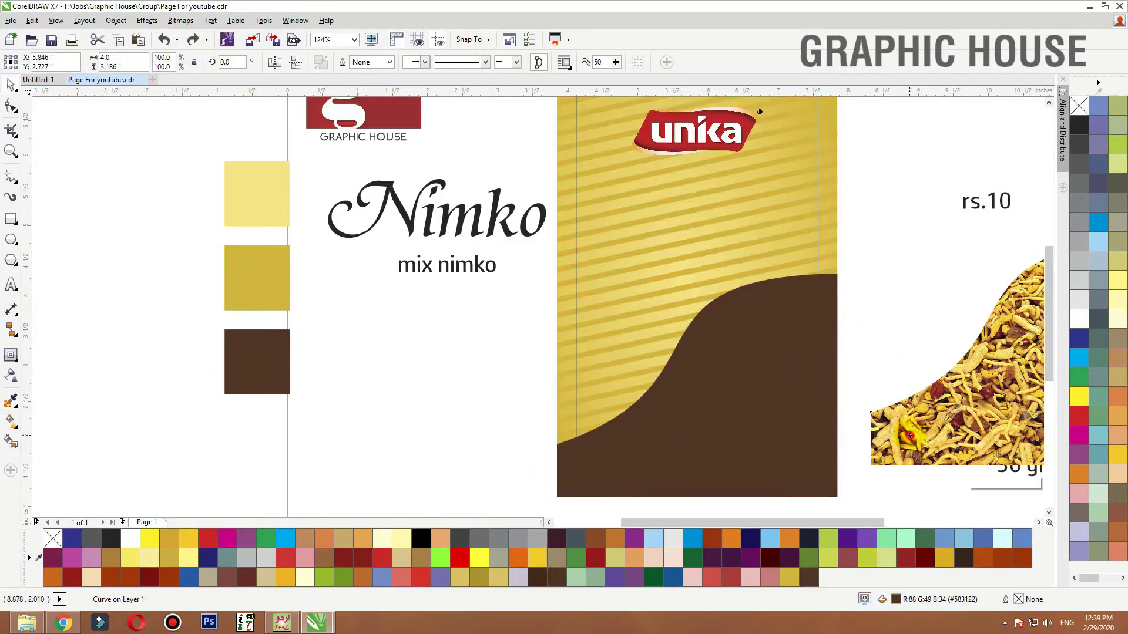
{"action": "left_click_drag", "start_coordinate": [909, 435], "coordinate": [646, 429]}
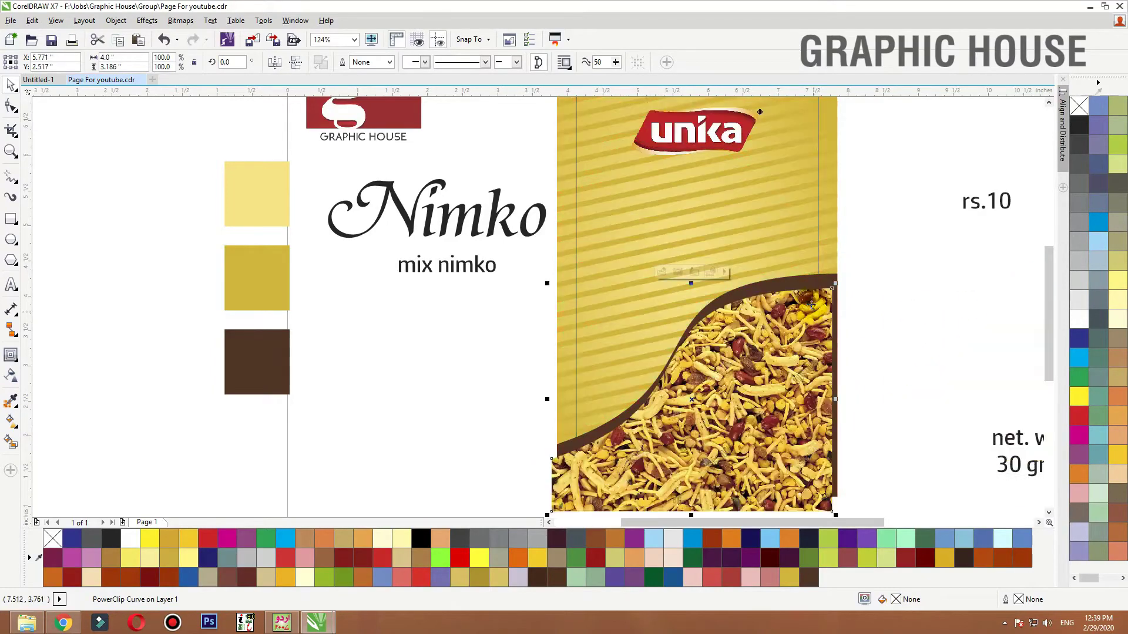
{"action": "left_click", "coordinate": [826, 281], "text": "shift"}
{"action": "right_click", "coordinate": [826, 281]}
{"action": "left_click", "coordinate": [865, 265]}
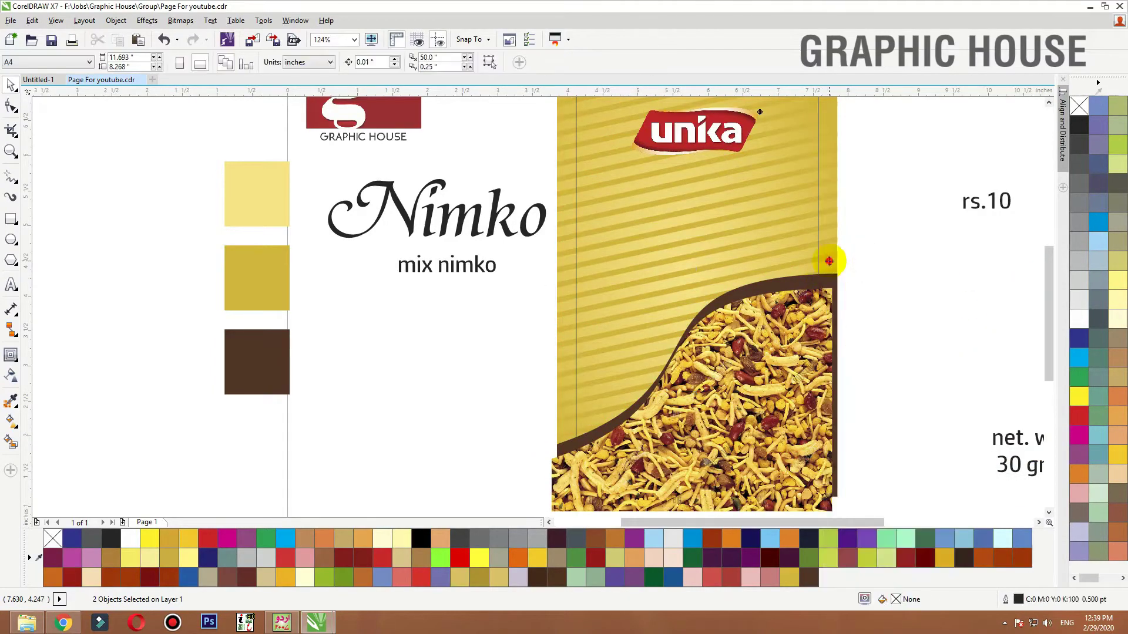
{"action": "left_click", "coordinate": [830, 262]}
{"action": "left_click", "coordinate": [919, 260]}
{"action": "scroll", "coordinate": [854, 259], "scroll_direction": "down", "scroll_amount": 3}
{"action": "scroll", "coordinate": [854, 258], "scroll_direction": "up", "scroll_amount": 3}
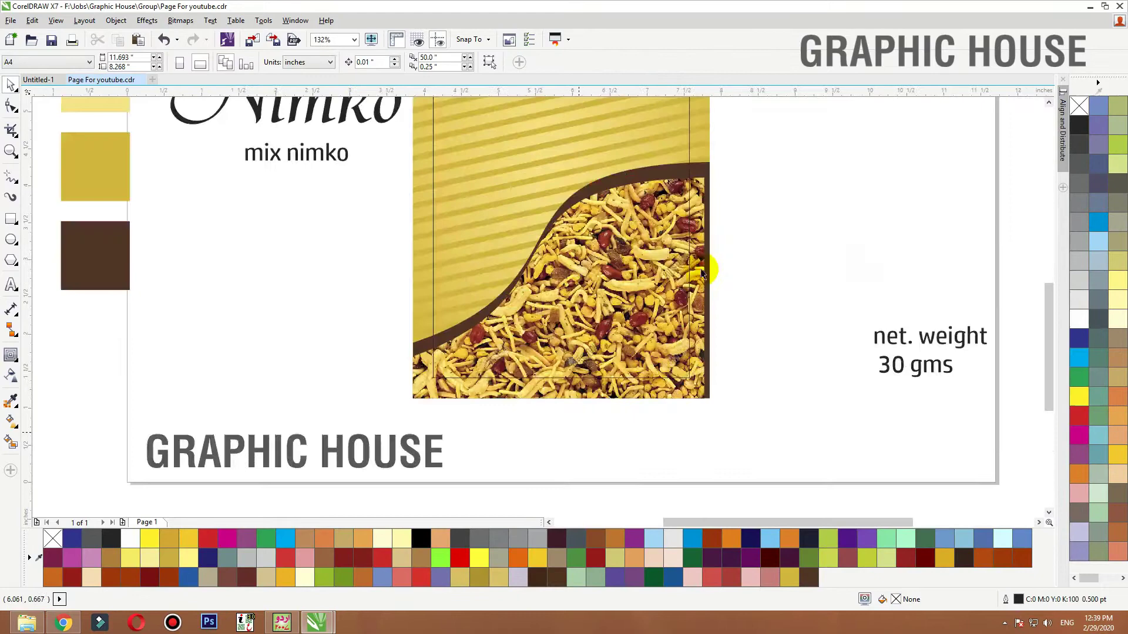
Open the pack's PowerClip contents, move the nimko wave off the pack, and enlarge the brown wave to about 4.3 by 3.43 inches
{"action": "left_click", "coordinate": [715, 209]}
{"action": "left_click", "coordinate": [707, 200], "text": "ctrl"}
{"action": "left_click_drag", "start_coordinate": [663, 255], "coordinate": [432, 307]}
{"action": "left_click", "coordinate": [728, 232]}
{"action": "left_click_drag", "start_coordinate": [224, 349], "coordinate": [12, 352]}
{"action": "left_click", "coordinate": [539, 337]}
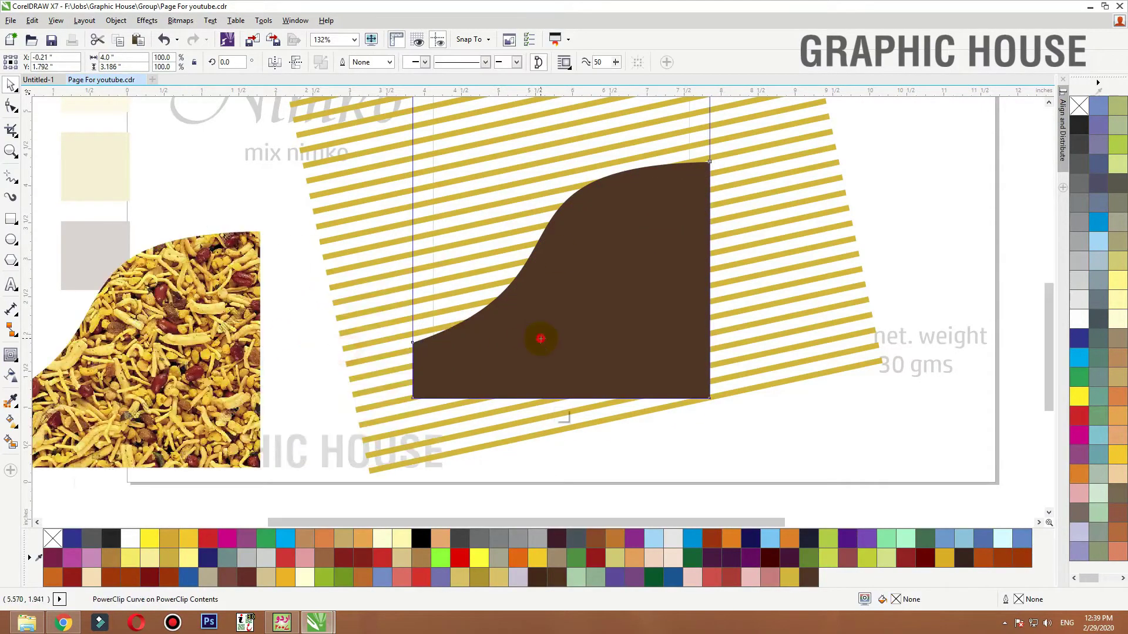
{"action": "left_click_drag", "start_coordinate": [712, 160], "coordinate": [687, 183]}
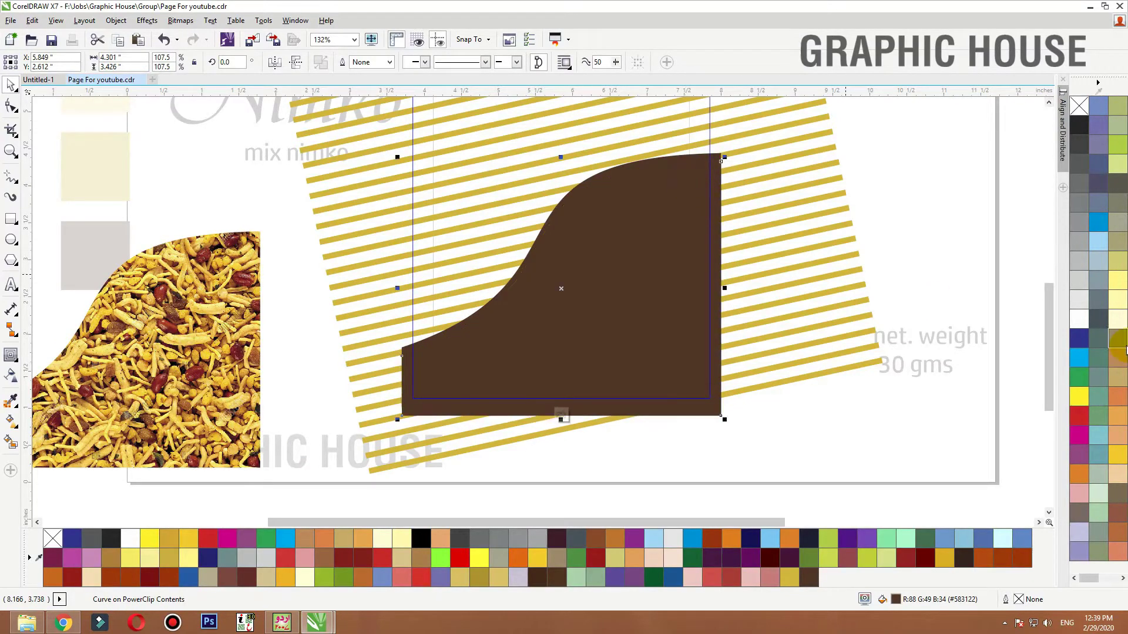
Lay a white copy of the wave over the brown one and reshape it to leave a brown band that widens toward the right
{"action": "left_click", "coordinate": [1084, 322]}
{"action": "left_click_drag", "start_coordinate": [658, 263], "coordinate": [645, 261]}
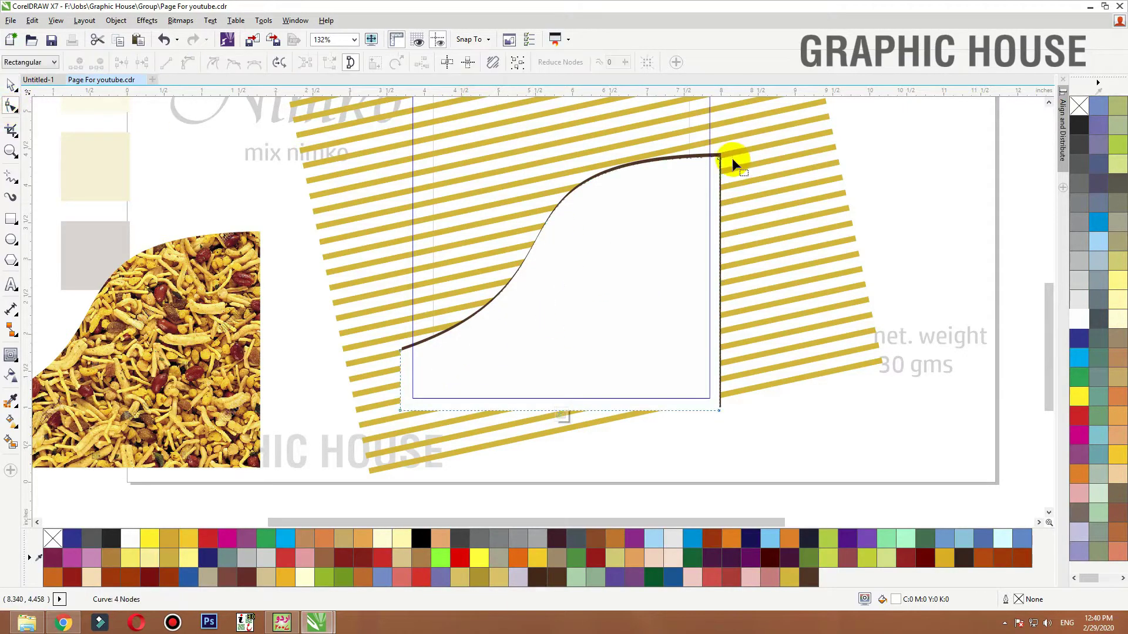
{"action": "left_click_drag", "start_coordinate": [717, 156], "coordinate": [715, 167]}
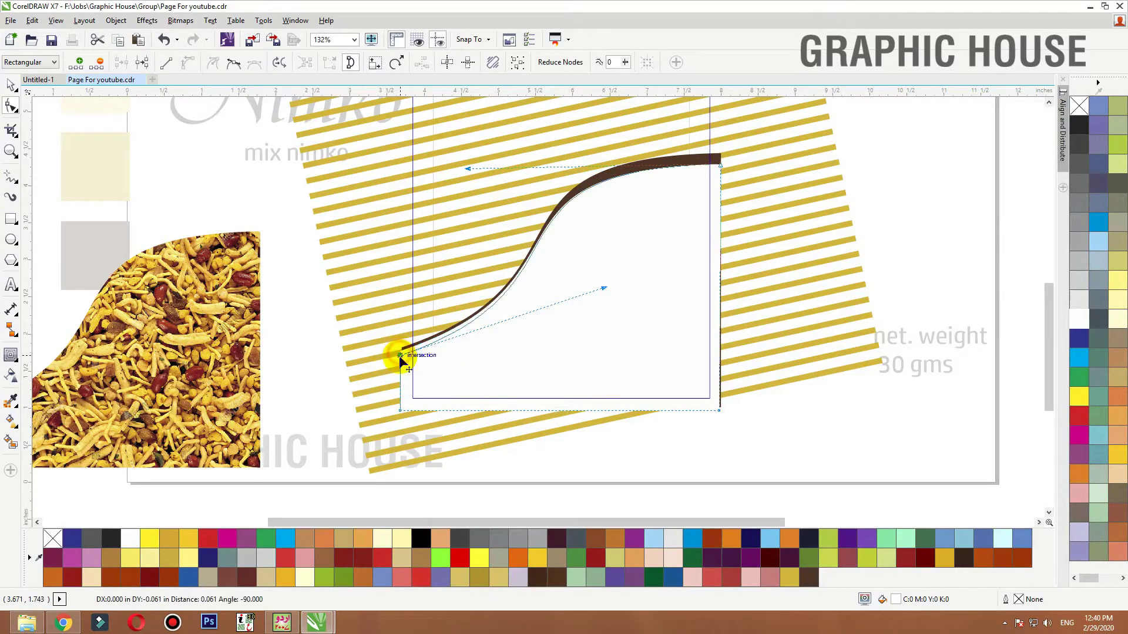
{"action": "key", "text": "space"}
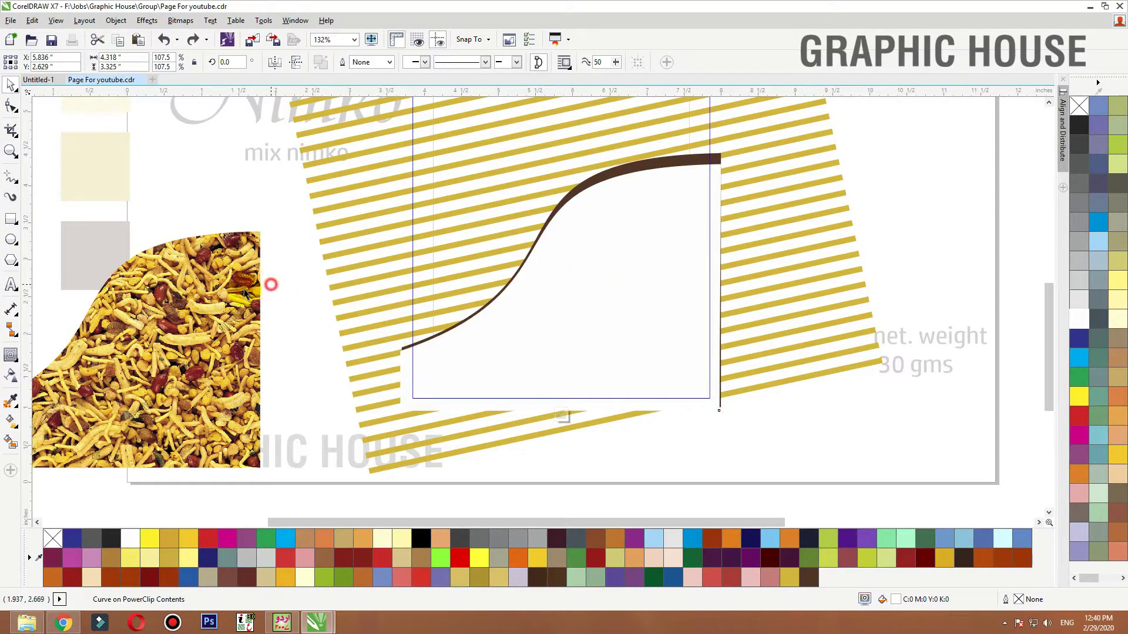
Fit the nimko wave over the white one by rotating it to about 357° and adjusting its corner nodes, and finish editing the PowerClip
{"action": "left_click_drag", "start_coordinate": [235, 300], "coordinate": [685, 238]}
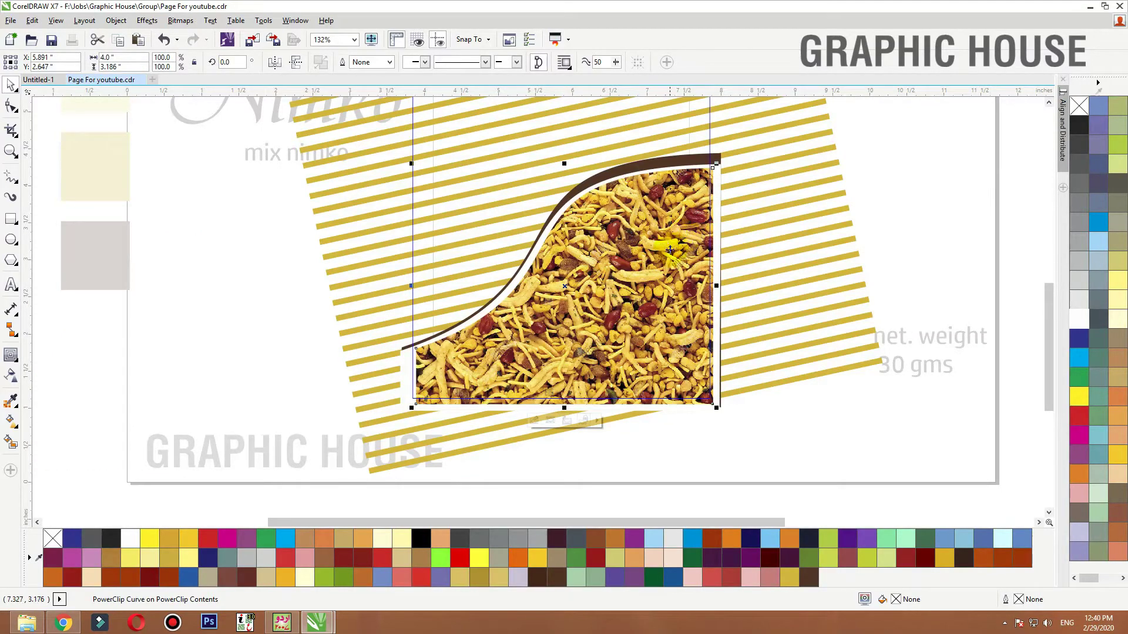
{"action": "left_click_drag", "start_coordinate": [717, 410], "coordinate": [711, 421]}
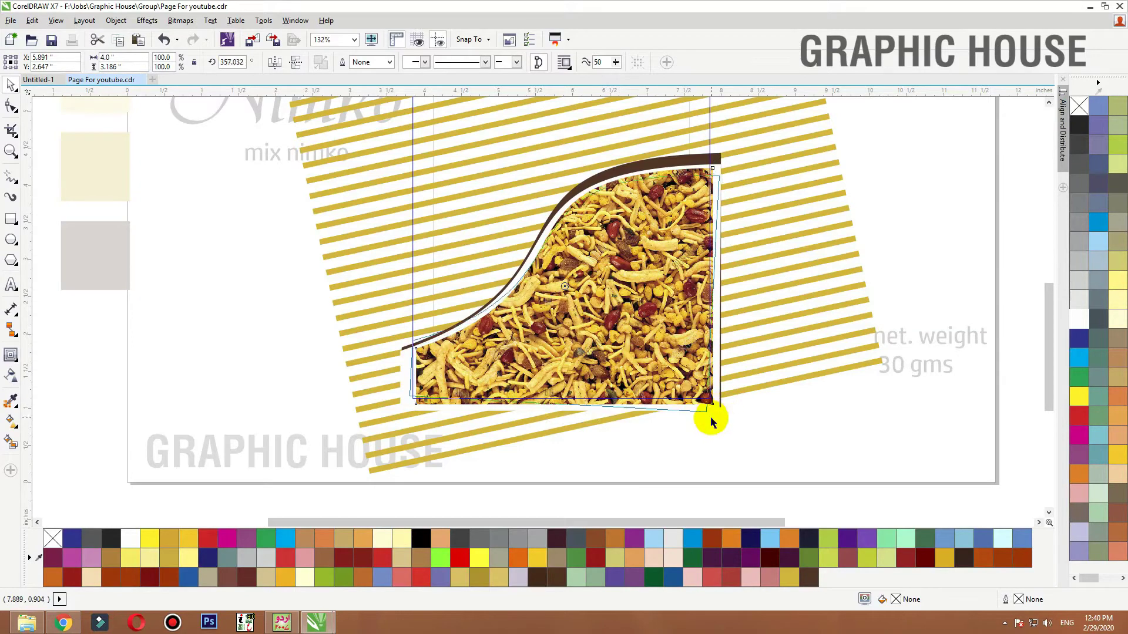
{"action": "key", "text": "F10"}
{"action": "left_click", "coordinate": [408, 400]}
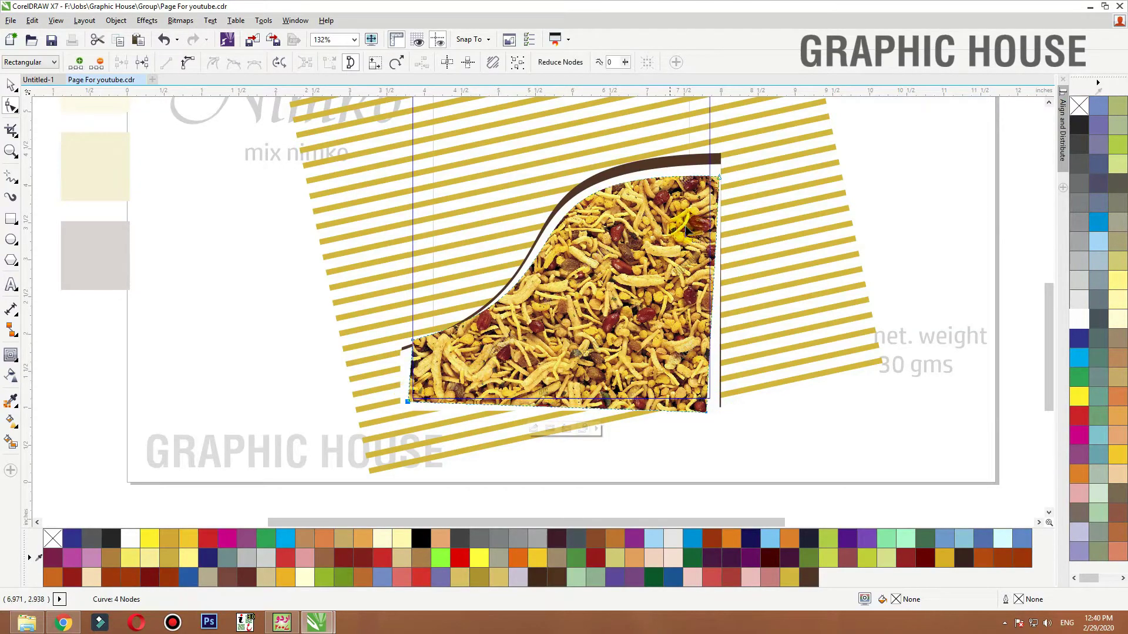
{"action": "left_click_drag", "start_coordinate": [725, 177], "coordinate": [730, 173]}
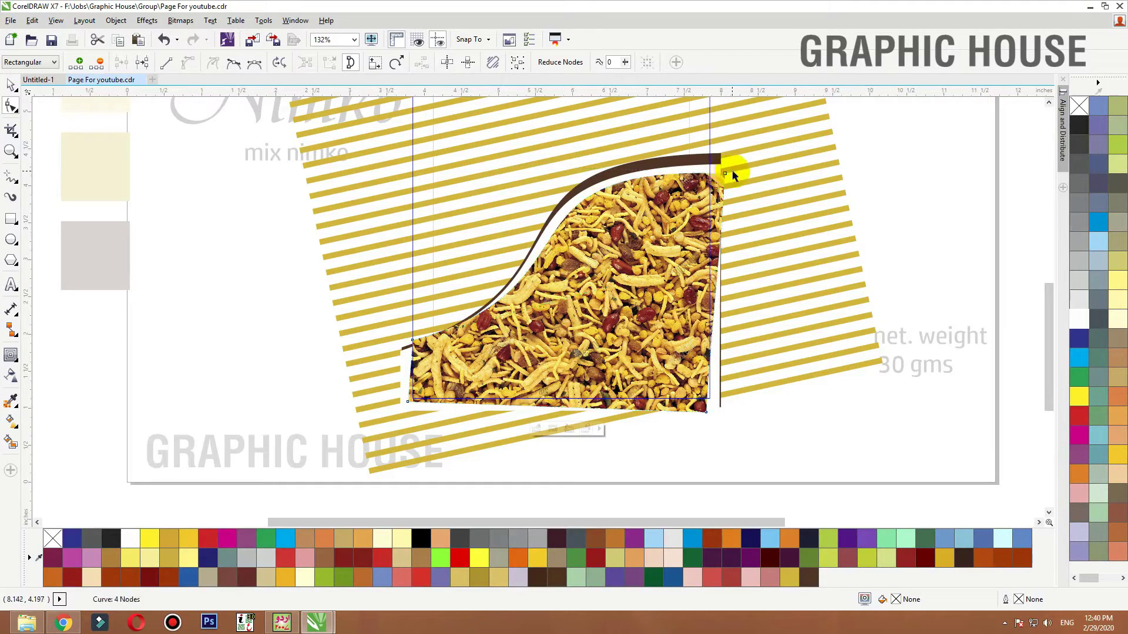
{"action": "key", "text": "space"}
{"action": "left_click", "coordinate": [909, 171]}
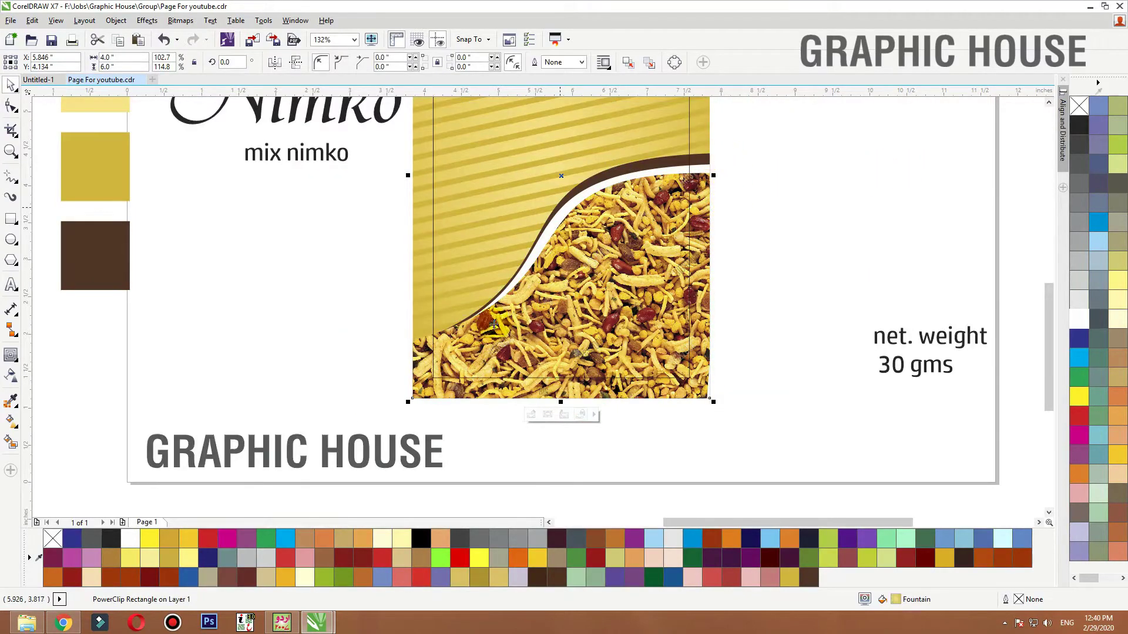
Move the Nimko title onto the pack, directly below the Unika logo
{"action": "left_click", "coordinate": [845, 242]}
{"action": "scroll", "coordinate": [738, 380], "scroll_direction": "down", "scroll_amount": 2}
{"action": "left_click_drag", "start_coordinate": [840, 196], "coordinate": [264, 436]}
{"action": "scroll", "coordinate": [611, 344], "scroll_direction": "up", "scroll_amount": 2}
{"action": "left_click_drag", "start_coordinate": [536, 189], "coordinate": [785, 204]}
{"action": "left_click", "coordinate": [921, 146]}
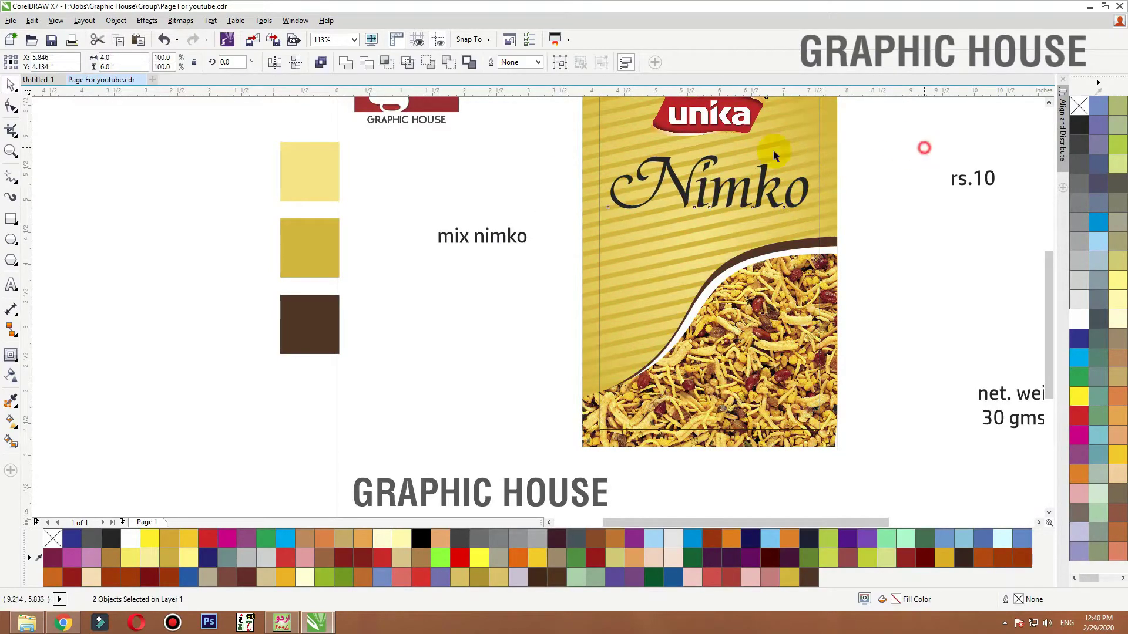
Place the mix nimko text under the Nimko title and change it to title case, Mix Nimko
{"action": "left_click_drag", "start_coordinate": [520, 240], "coordinate": [750, 226]}
{"action": "key", "text": "F8"}
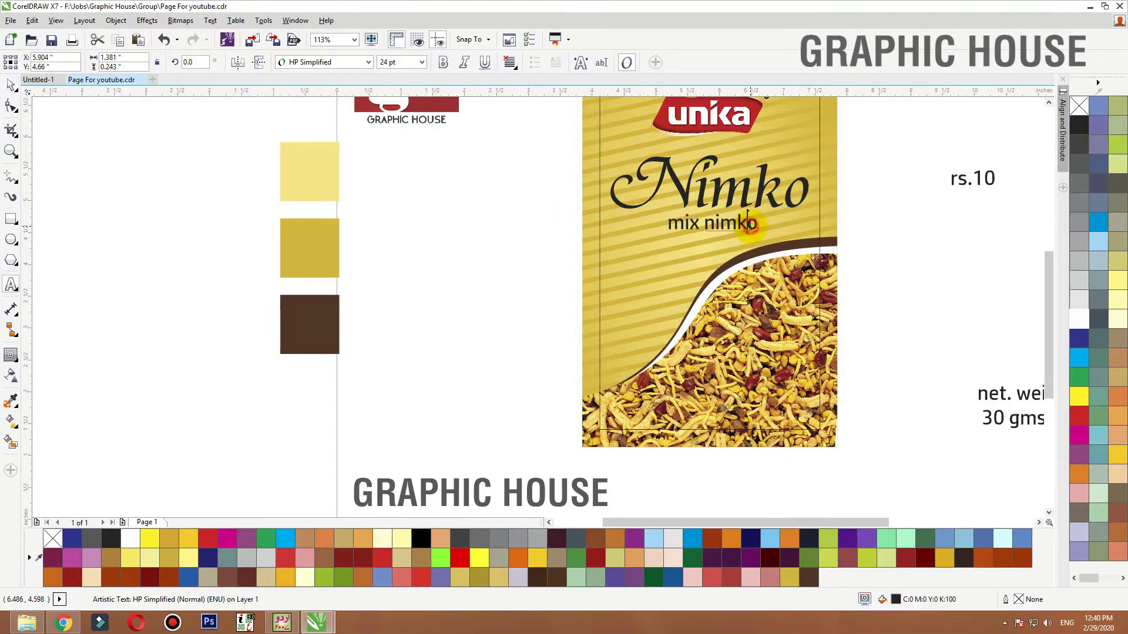
{"action": "key", "text": "ctrl+a"}
{"action": "key", "text": "shift+F3"}
{"action": "key", "text": "Down"}
{"action": "key", "text": "Down"}
{"action": "key", "text": "Down"}
{"action": "key", "text": "Return"}
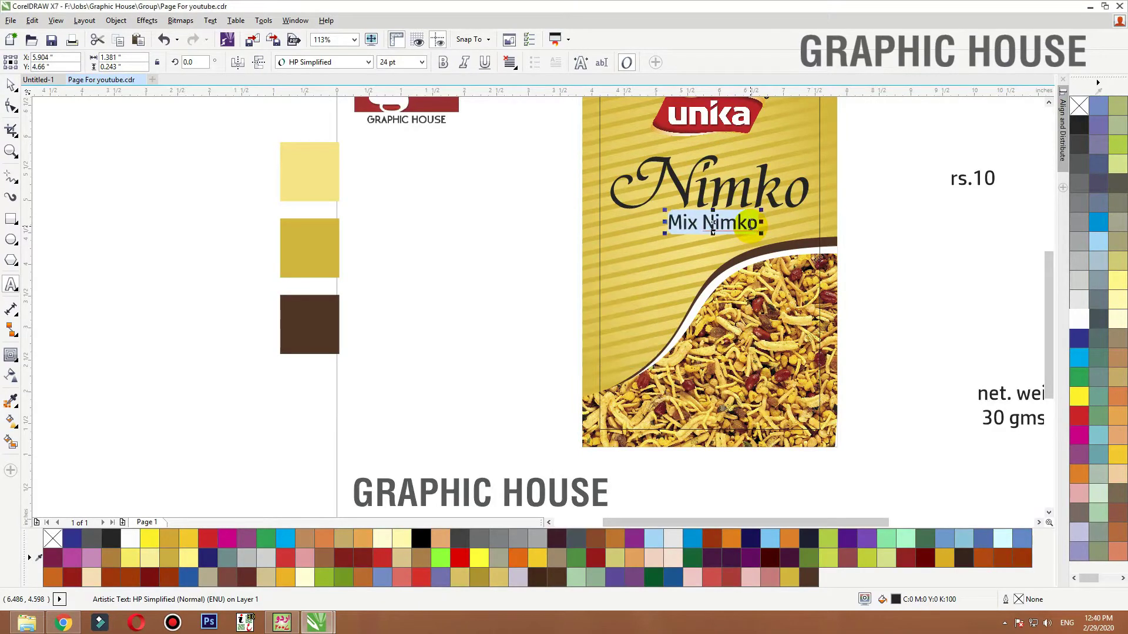
{"action": "left_click", "coordinate": [11, 82]}
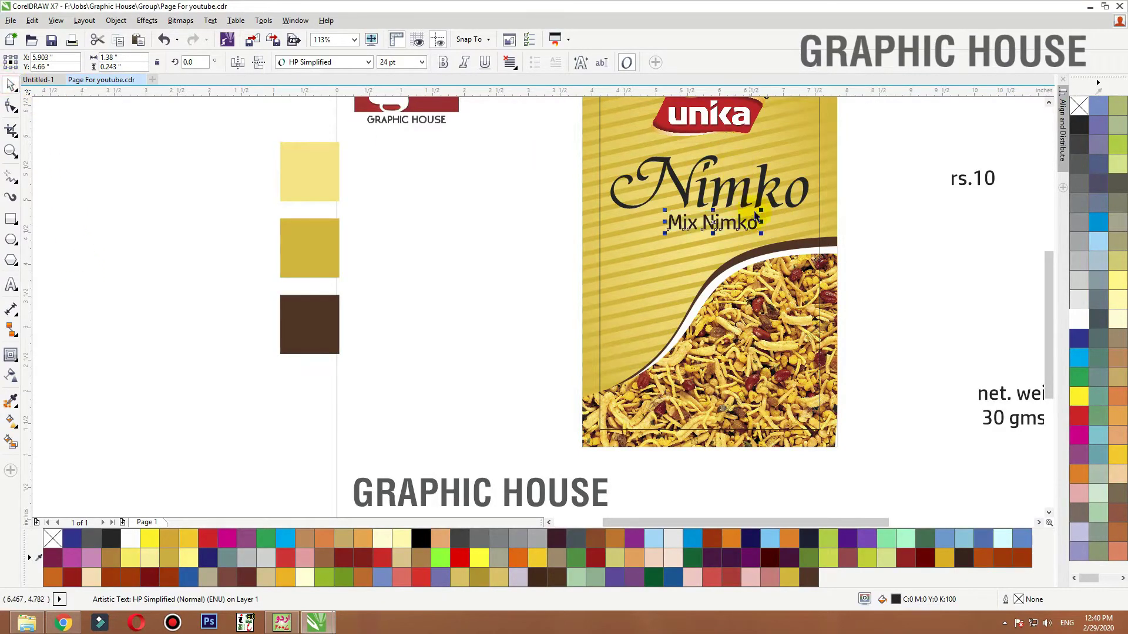
Move the rs.10 text onto the gold area left of the wave and the net weight text onto the photo's lower right corner
{"action": "left_click", "coordinate": [909, 204]}
{"action": "left_click_drag", "start_coordinate": [981, 176], "coordinate": [656, 288]}
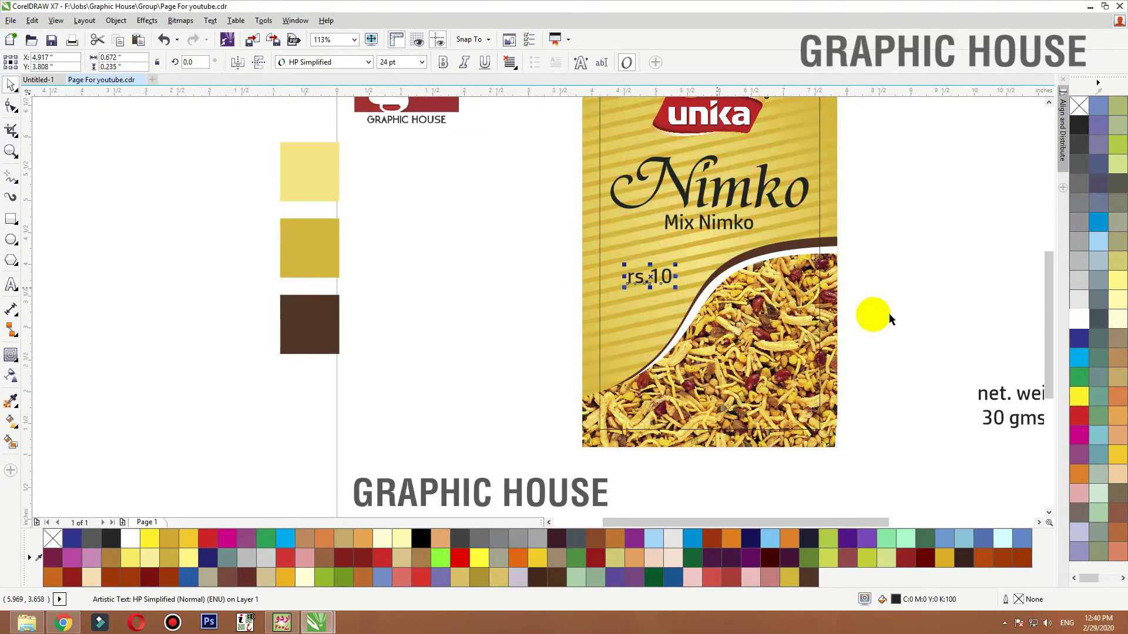
{"action": "left_click", "coordinate": [905, 315]}
{"action": "left_click_drag", "start_coordinate": [1051, 422], "coordinate": [778, 422]}
Draw a rectangle about 1.28 by 0.38 inches at the pack's lower right edge and fill it with red
{"action": "left_click_drag", "start_coordinate": [952, 365], "coordinate": [609, 458]}
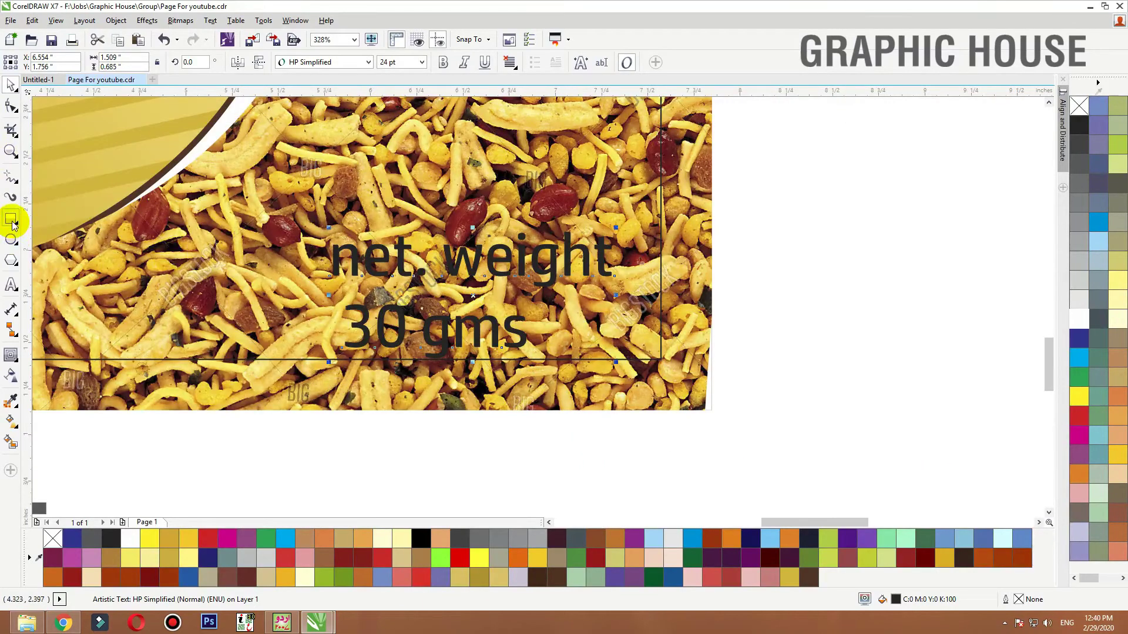
{"action": "left_click", "coordinate": [11, 220]}
{"action": "mouse_move", "coordinate": [711, 289]}
{"action": "left_mouse_down"}
{"action": "mouse_move", "coordinate": [476, 347]}
{"action": "mouse_move", "coordinate": [474, 360]}
{"action": "left_mouse_up"}
{"action": "key", "text": "space"}
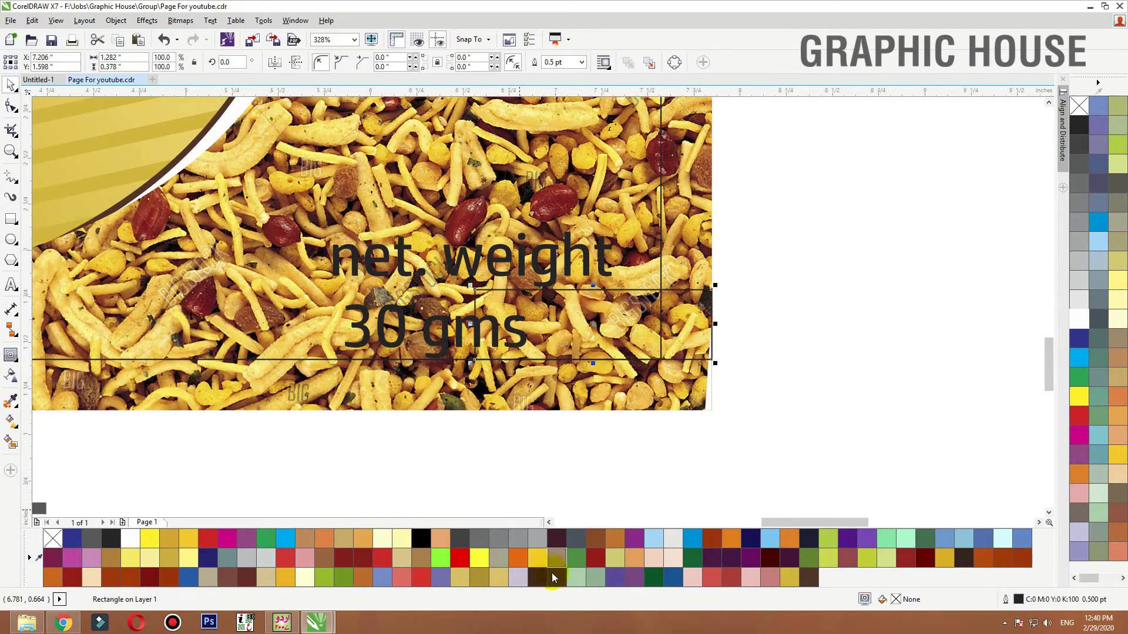
{"action": "left_click", "coordinate": [595, 559]}
Fill the rectangle with the red sampled from the Unika logo (#DC2128) and give it a white outline
{"action": "scroll", "coordinate": [724, 446], "scroll_direction": "down", "scroll_amount": 3}
{"action": "left_click_drag", "start_coordinate": [790, 450], "coordinate": [477, 162]}
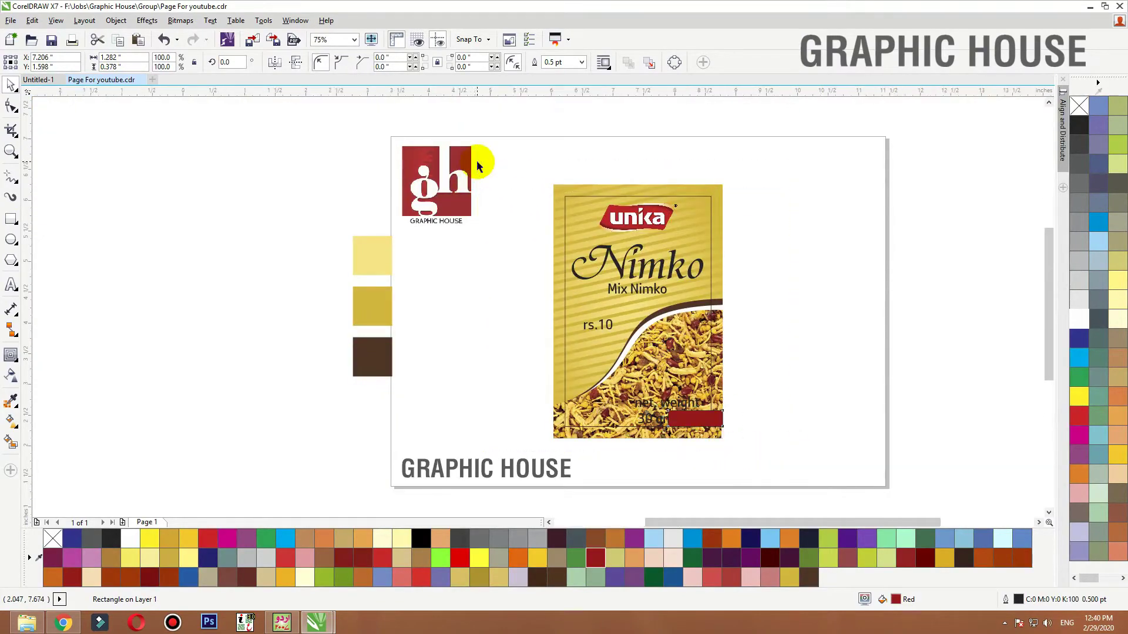
{"action": "left_click", "coordinate": [11, 402]}
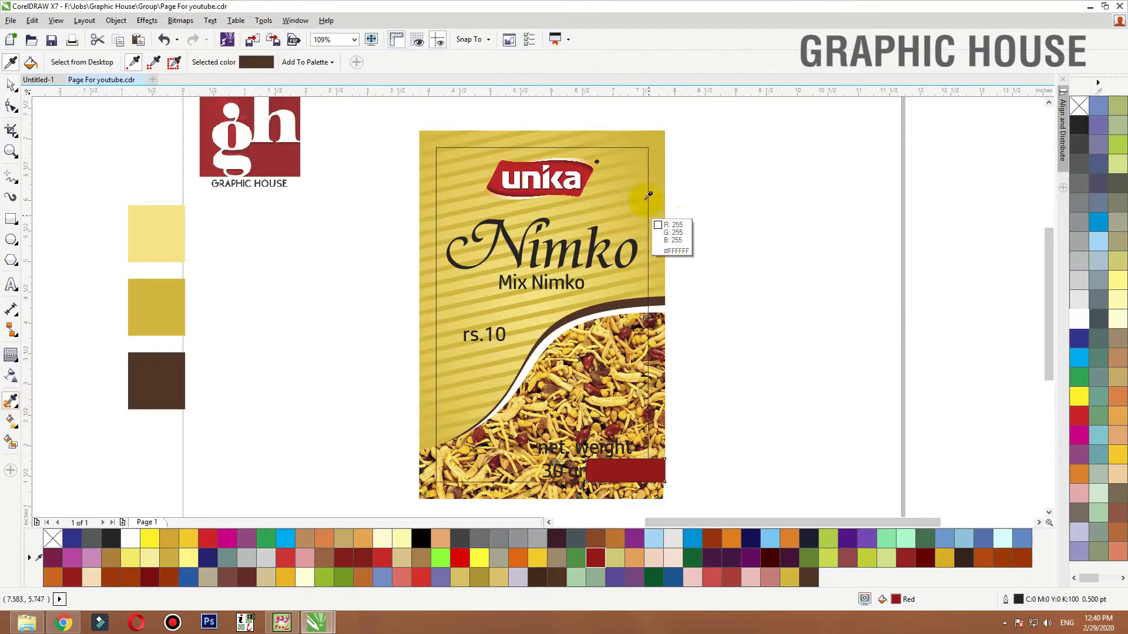
{"action": "left_click", "coordinate": [593, 181]}
{"action": "left_click", "coordinate": [631, 469]}
{"action": "key", "text": "space"}
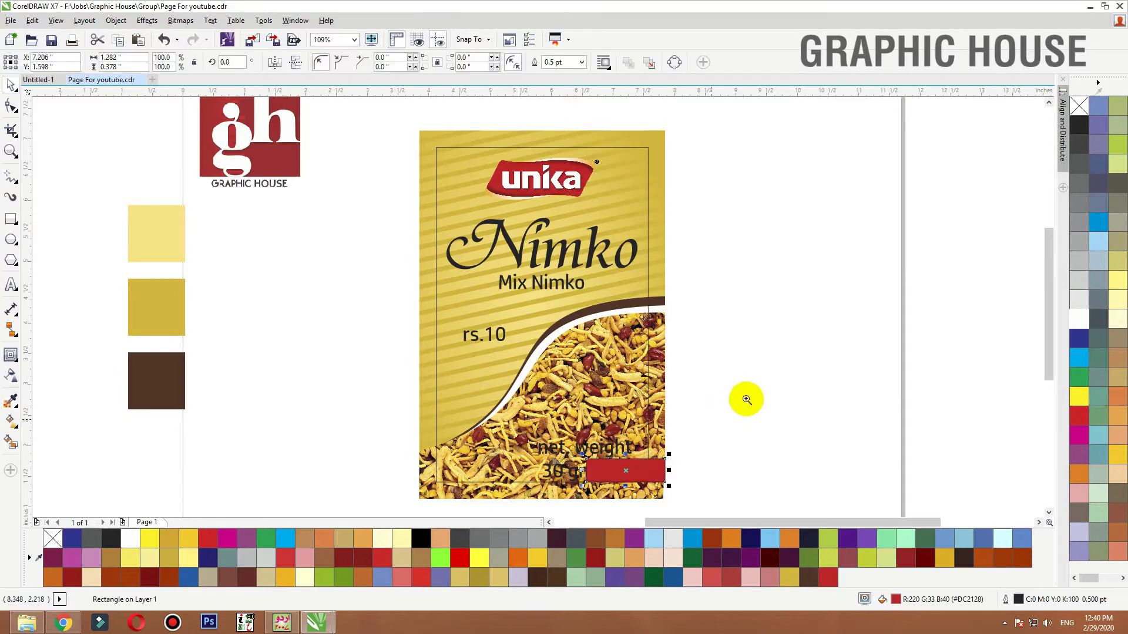
{"action": "key", "text": "F2"}
{"action": "left_click_drag", "start_coordinate": [741, 408], "coordinate": [450, 534]}
{"action": "right_click", "coordinate": [1079, 319]}
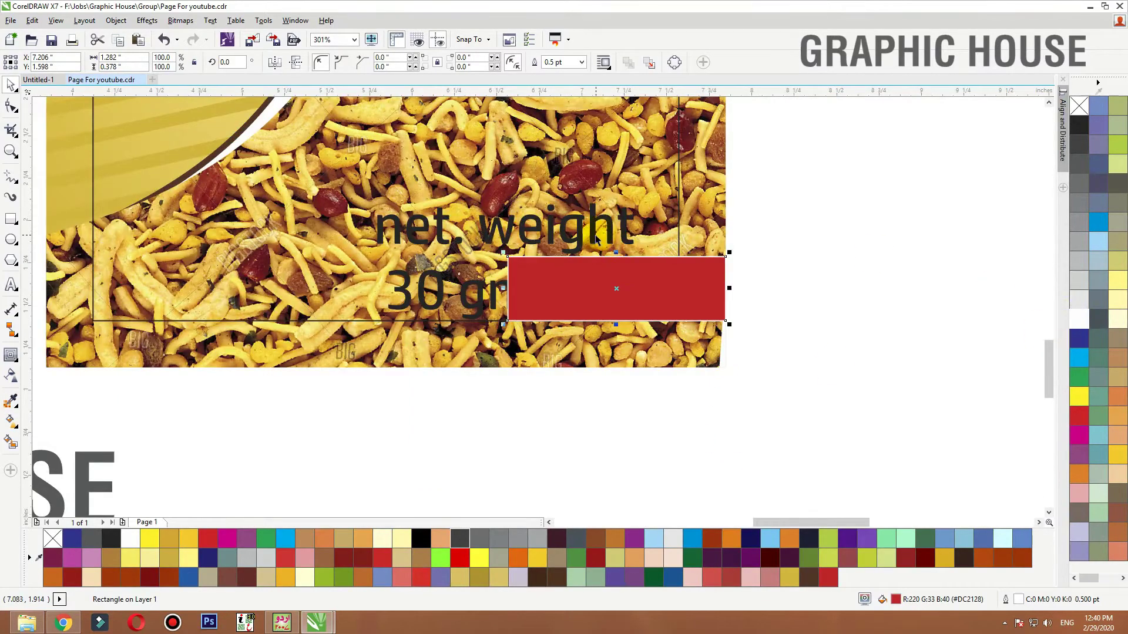
Shrink the net weight text to about 9.14 pt, place it on the red rectangle and colour it white
{"action": "left_click", "coordinate": [595, 237]}
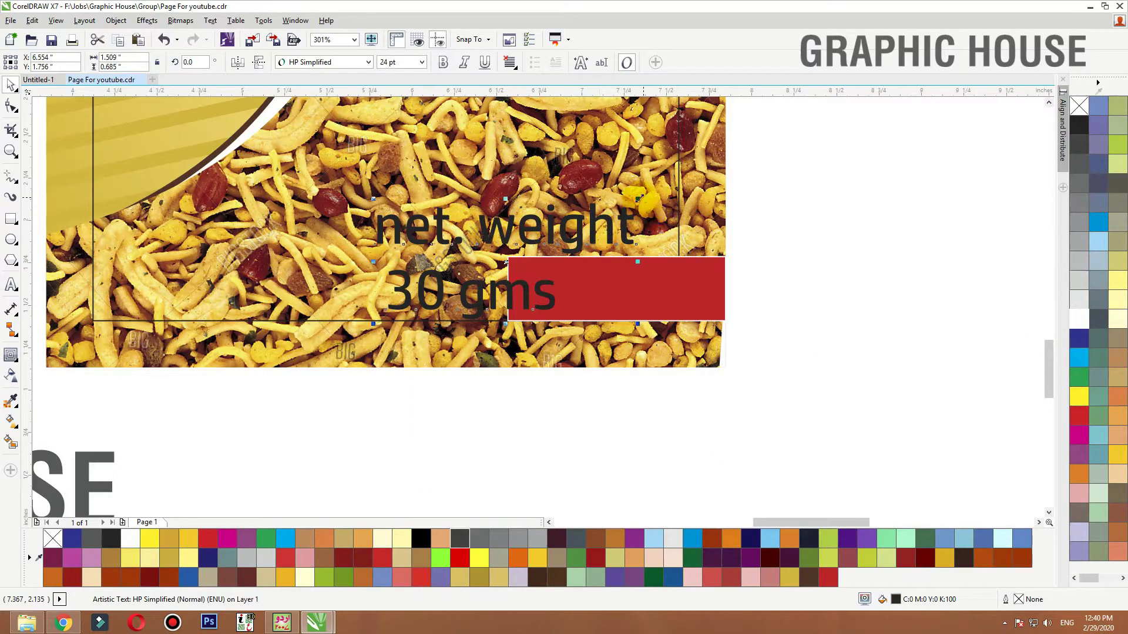
{"action": "left_click_drag", "start_coordinate": [638, 198], "coordinate": [657, 282]}
{"action": "key", "text": "F2"}
{"action": "left_click_drag", "start_coordinate": [853, 201], "coordinate": [420, 362]}
{"action": "left_click", "coordinate": [1080, 320]}
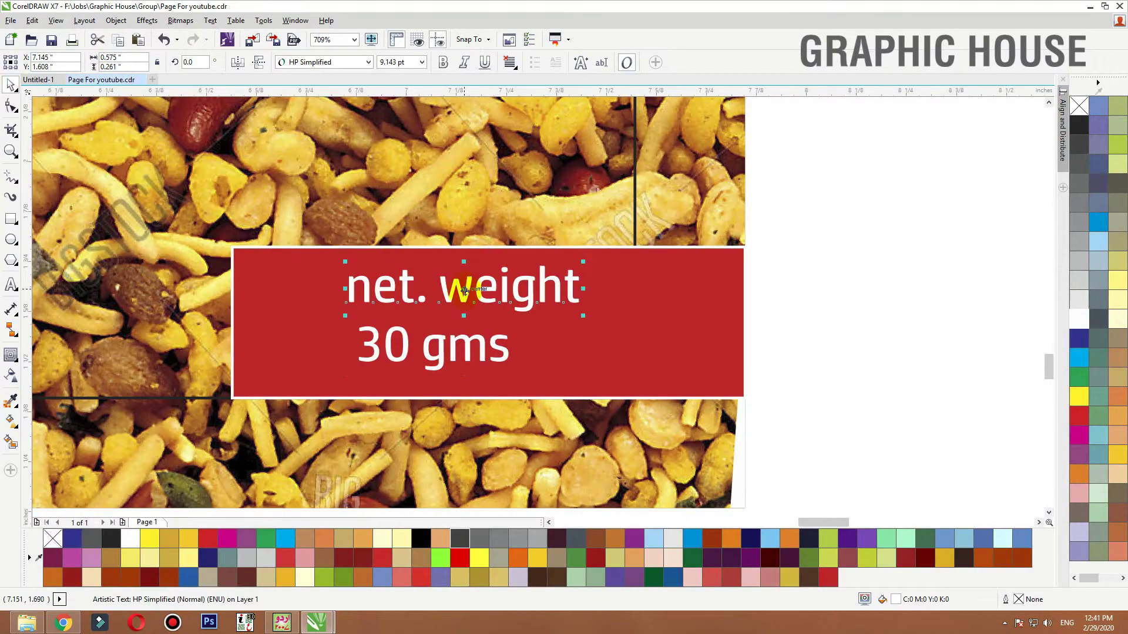
Raise the net. weight line, delete gms after the 30 and create a separate gms text on the right of the red rectangle
{"action": "left_click_drag", "start_coordinate": [464, 290], "coordinate": [451, 273]}
{"action": "double_click", "coordinate": [427, 353]}
{"action": "left_click_drag", "start_coordinate": [427, 353], "coordinate": [555, 353]}
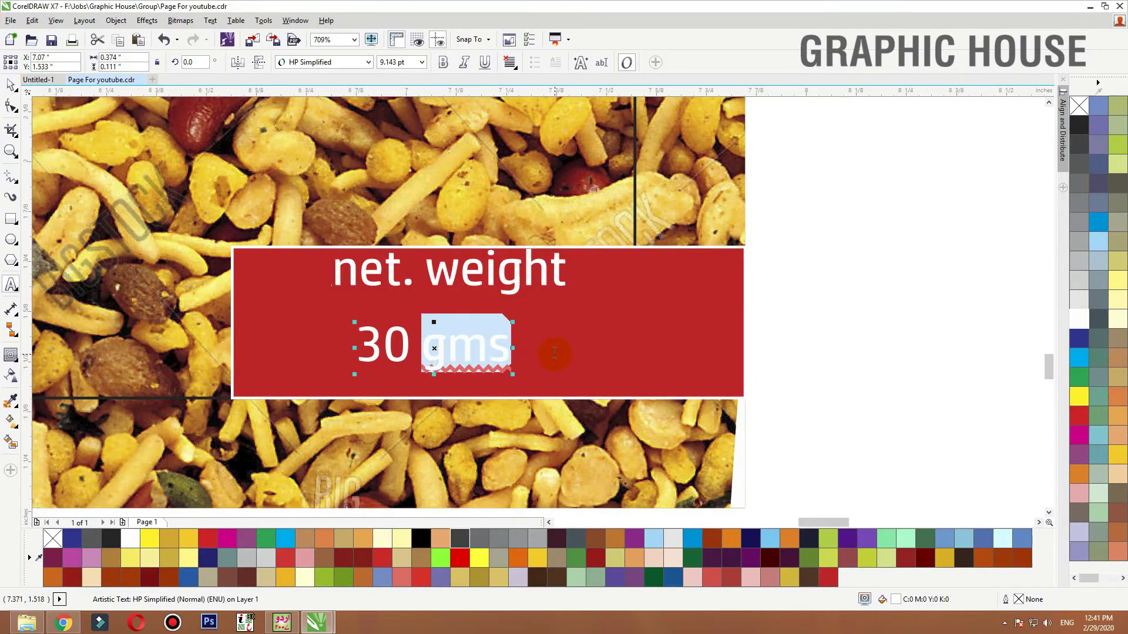
{"action": "key", "text": "Delete"}
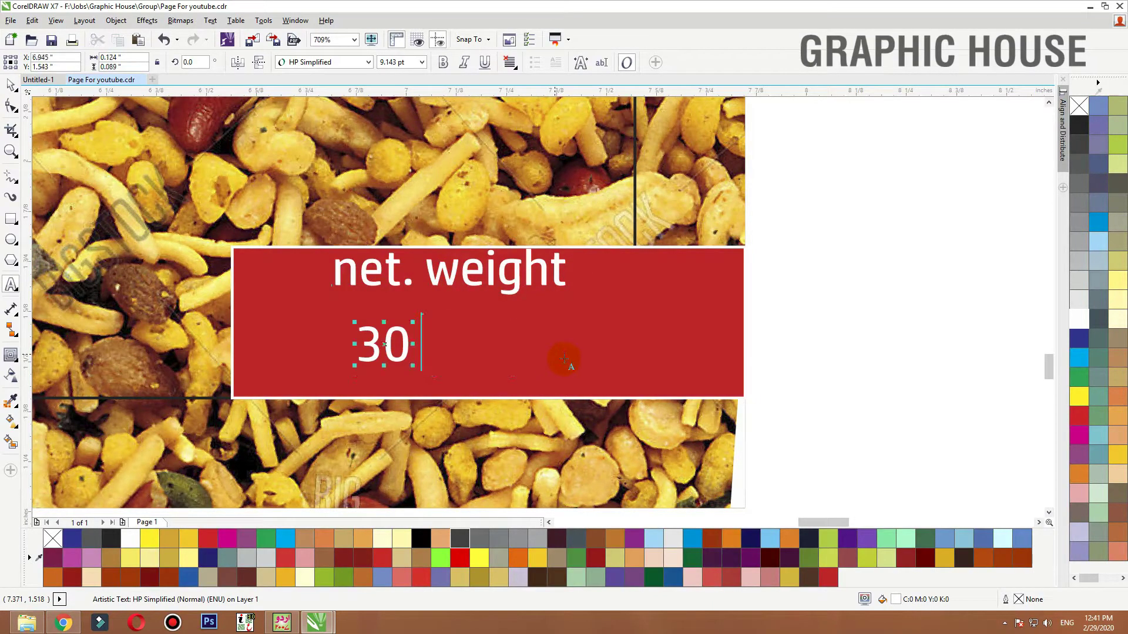
{"action": "left_click", "coordinate": [599, 349]}
{"action": "type", "text": "gms"}
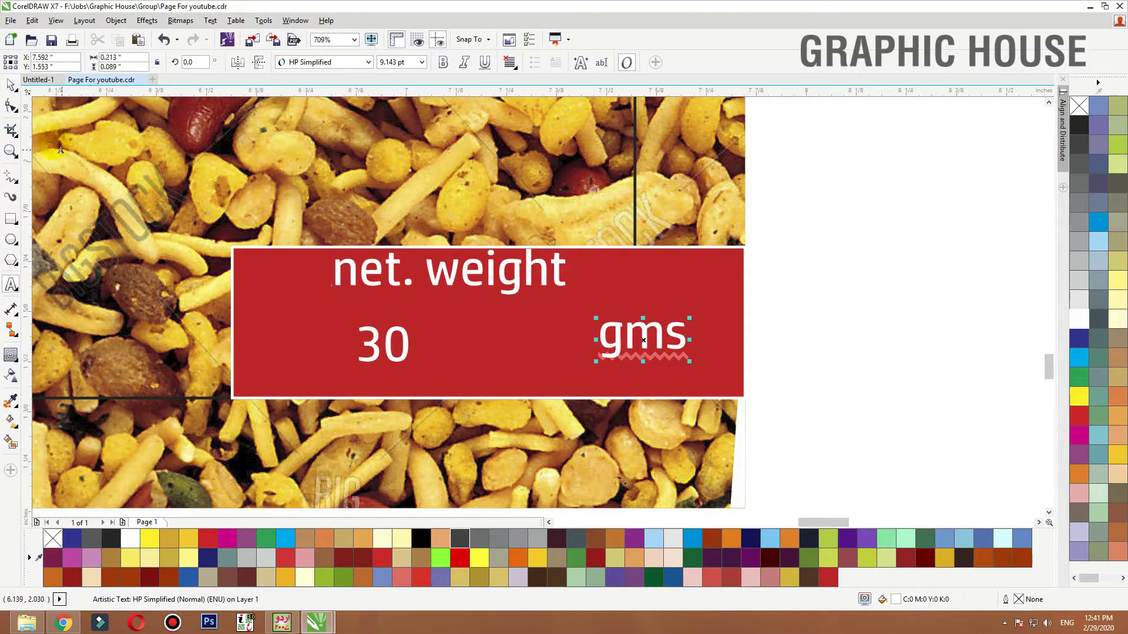
{"action": "left_click", "coordinate": [10, 84]}
Lower the net. weight line slightly inside the red rectangle and change it to title case, Net. Weight
{"action": "left_click", "coordinate": [393, 281]}
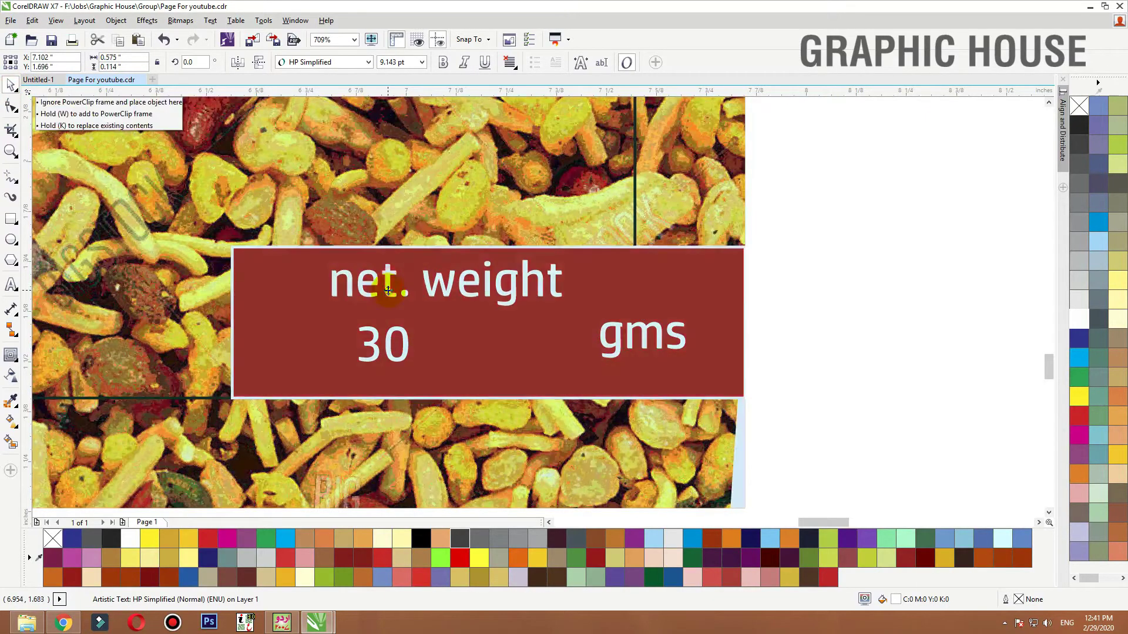
{"action": "left_click", "coordinate": [210, 20]}
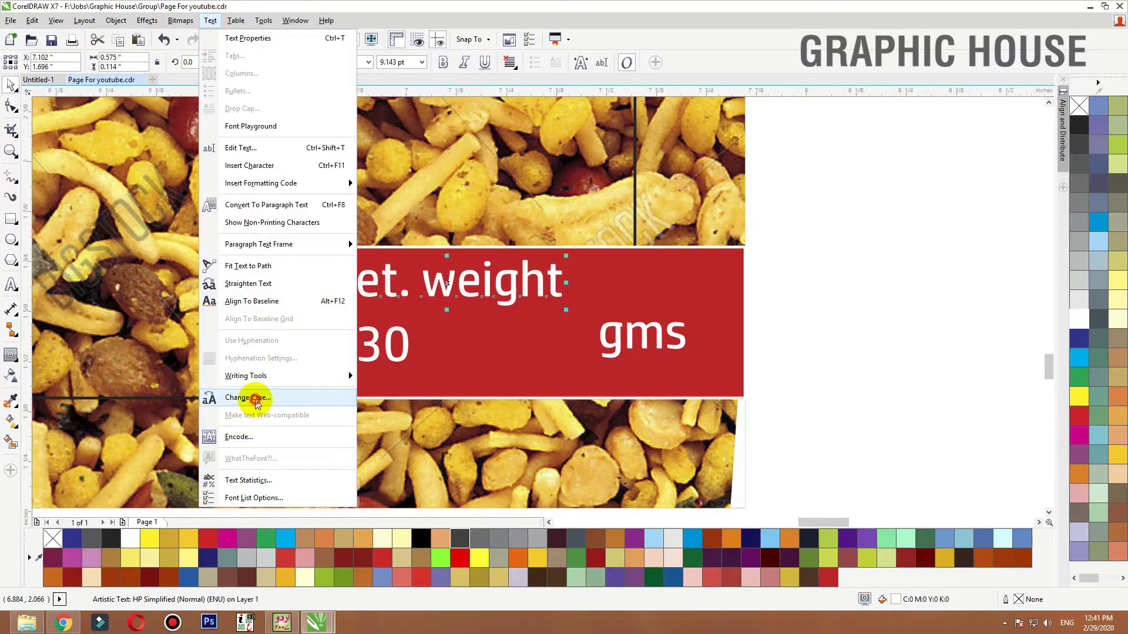
{"action": "left_click", "coordinate": [251, 398]}
{"action": "left_click", "coordinate": [510, 352]}
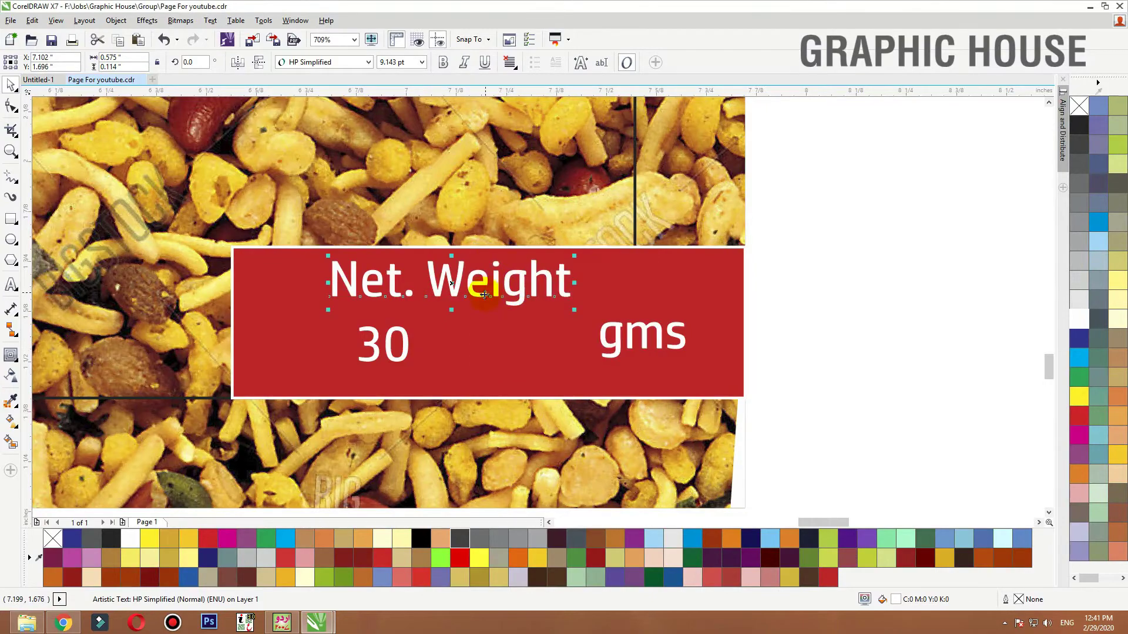
Make the 30 bold, enlarge it to about 25 pt and place it under the Net. Weight line
{"action": "left_click", "coordinate": [431, 326]}
{"action": "left_click_drag", "start_coordinate": [405, 355], "coordinate": [339, 364]}
{"action": "left_click", "coordinate": [443, 66]}
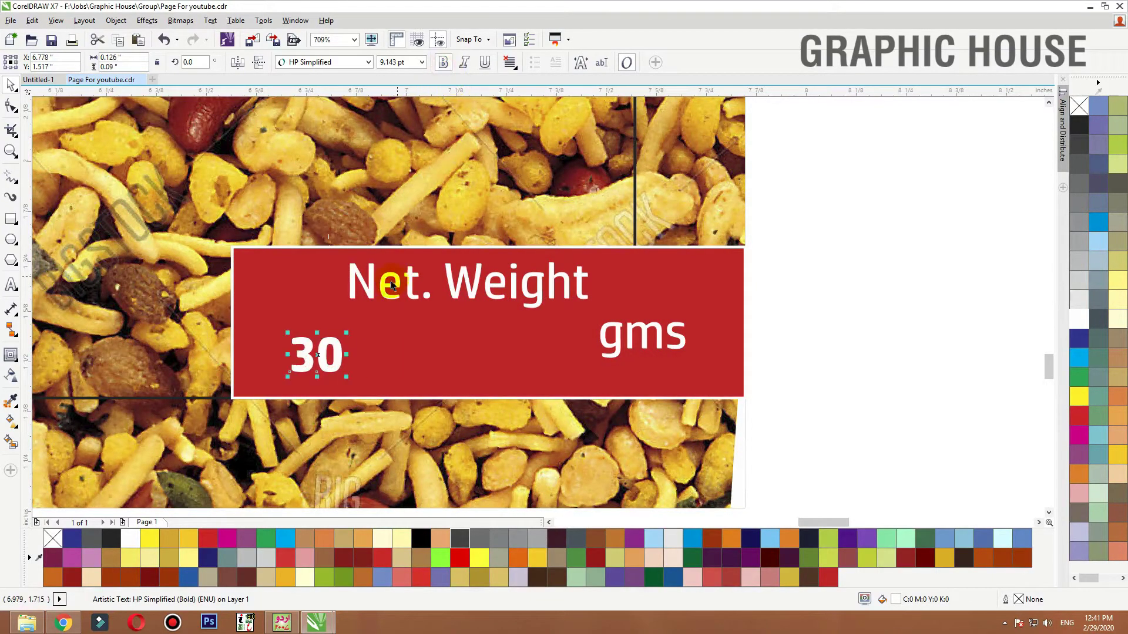
{"action": "left_click_drag", "start_coordinate": [371, 289], "coordinate": [365, 263]}
{"action": "left_click", "coordinate": [337, 357]}
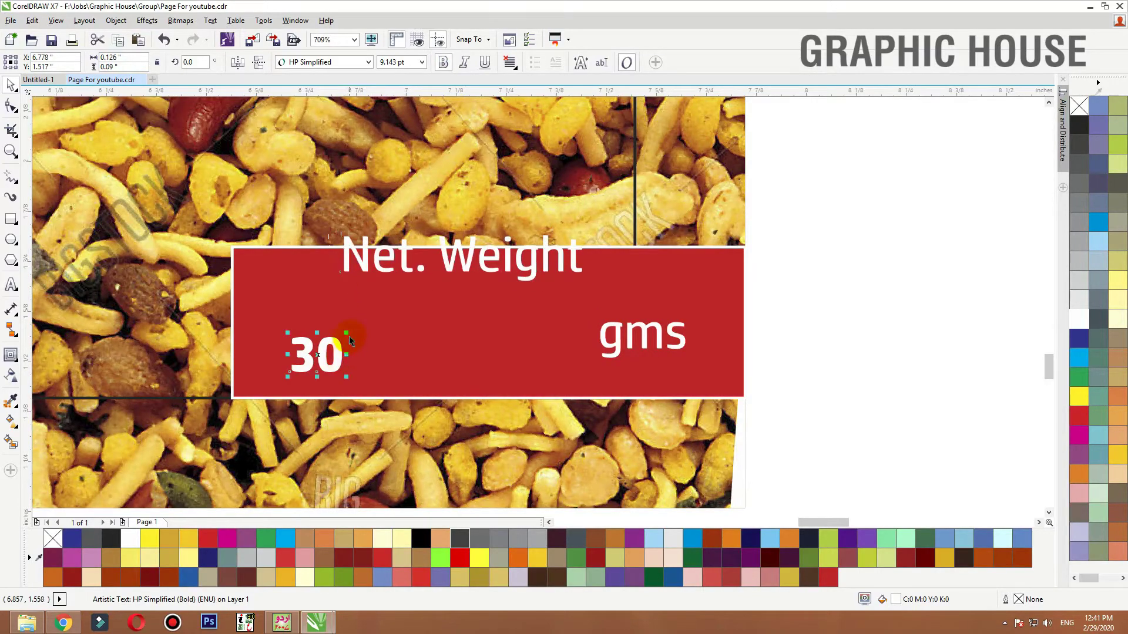
{"action": "left_click_drag", "start_coordinate": [347, 332], "coordinate": [438, 259]}
{"action": "left_click_drag", "start_coordinate": [415, 360], "coordinate": [527, 371]}
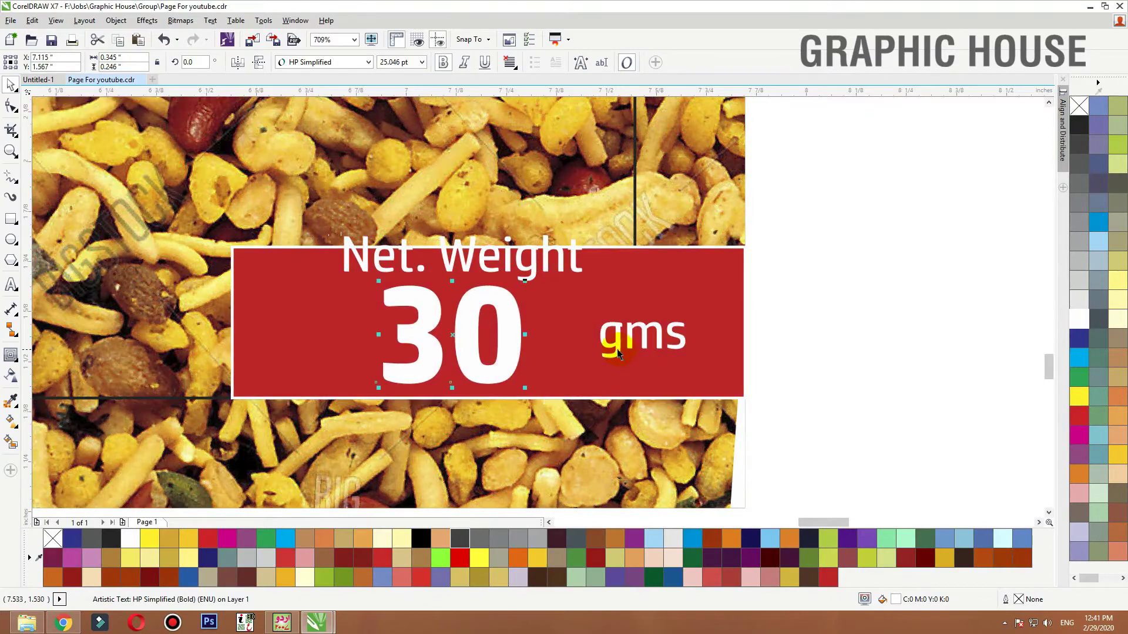
Capitalise the unit text to Gms and place it beside the lower right of the 30
{"action": "double_click", "coordinate": [617, 350]}
{"action": "left_click_drag", "start_coordinate": [618, 350], "coordinate": [609, 347]}
{"action": "type", "text": "G"}
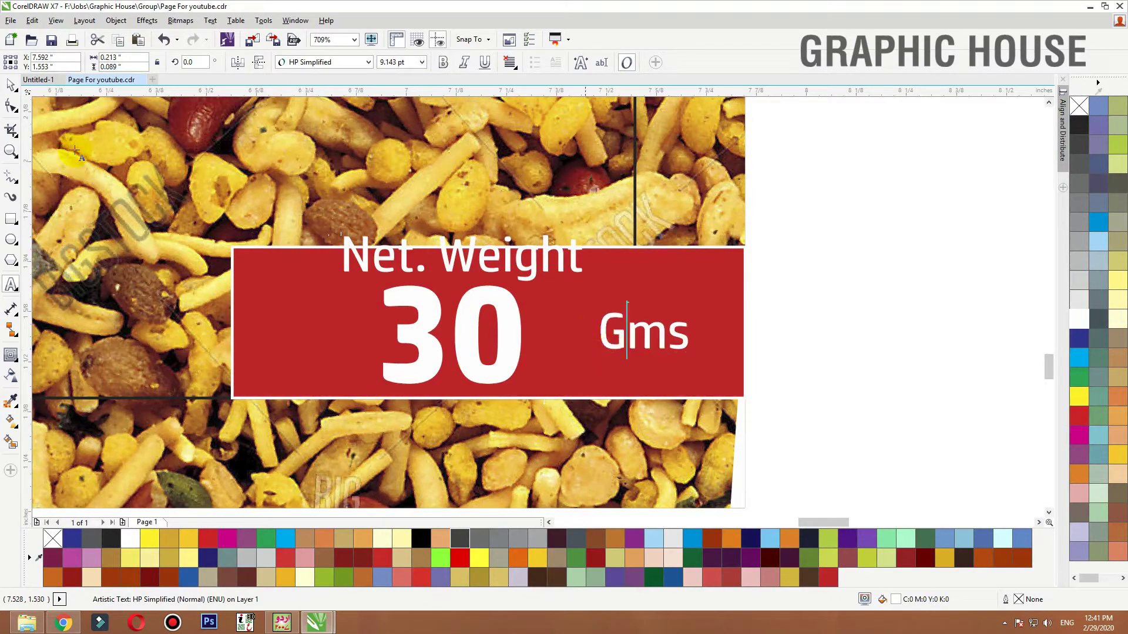
{"action": "left_click_drag", "start_coordinate": [620, 342], "coordinate": [549, 369]}
Place Net. Weight closely above the 30 and resize the red rectangle to about 0.98 by 0.425 inches around the text
{"action": "left_click_drag", "start_coordinate": [583, 277], "coordinate": [581, 275]}
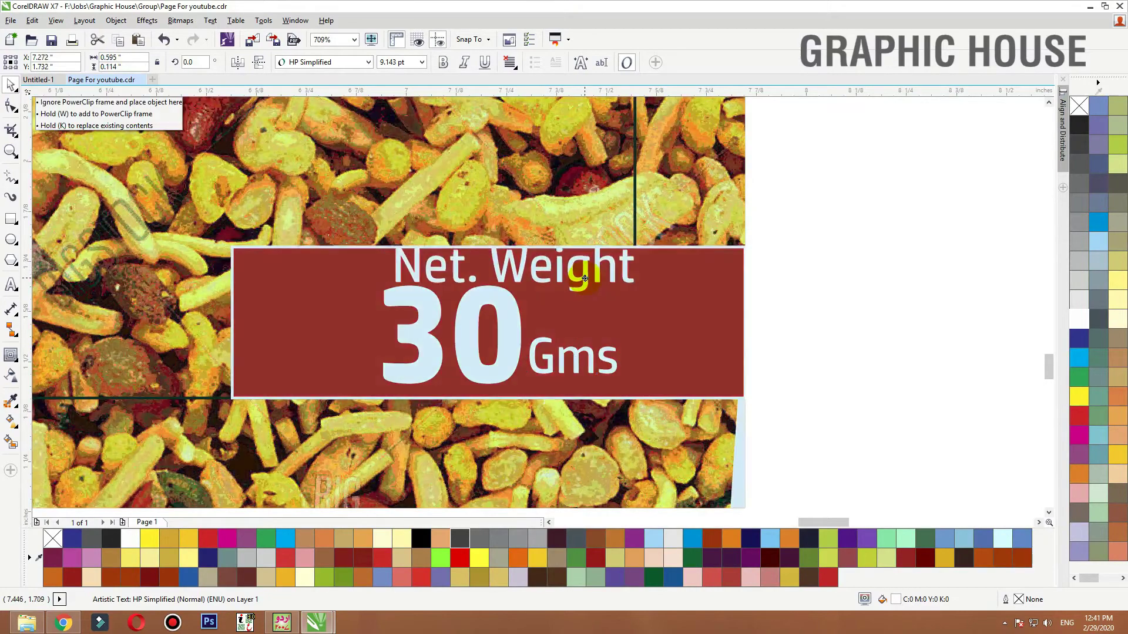
{"action": "left_click", "coordinate": [592, 306]}
{"action": "left_click_drag", "start_coordinate": [490, 239], "coordinate": [488, 225]}
{"action": "left_click_drag", "start_coordinate": [226, 314], "coordinate": [353, 314]}
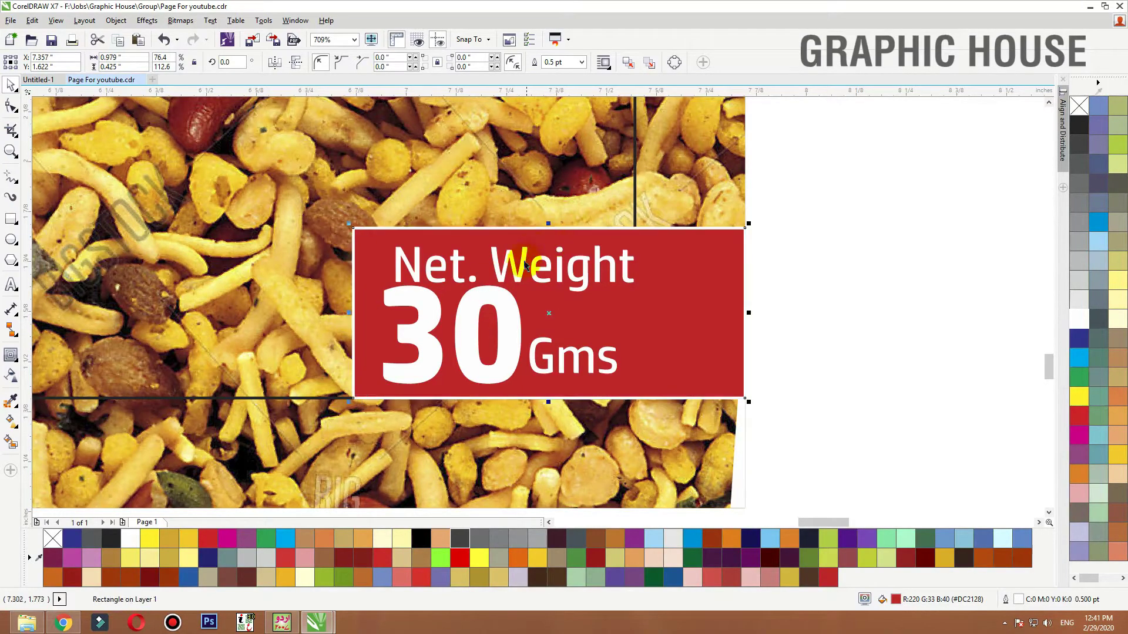
Raise Net. Weight slightly, and centre both it and the 30 horizontally on the red rectangle
{"action": "left_click_drag", "start_coordinate": [525, 262], "coordinate": [526, 251]}
{"action": "left_click", "coordinate": [584, 303], "text": "shift"}
{"action": "key", "text": "c"}
{"action": "left_click", "coordinate": [849, 240]}
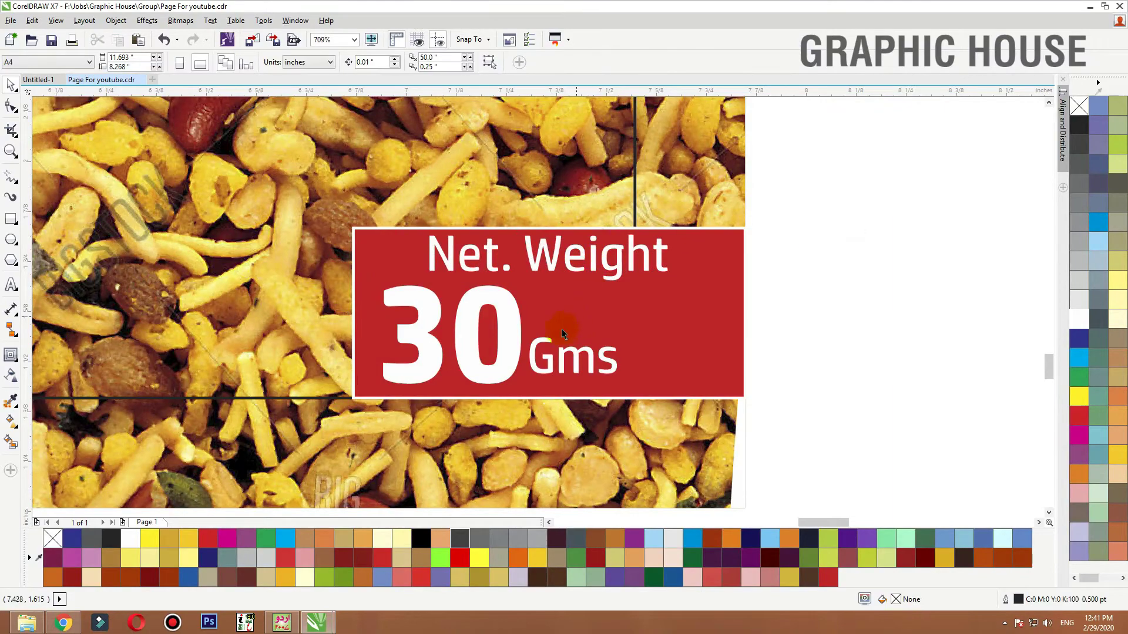
{"action": "left_click", "coordinate": [503, 340]}
{"action": "left_click", "coordinate": [584, 297], "text": "shift"}
{"action": "key", "text": "c"}
{"action": "left_click", "coordinate": [757, 282]}
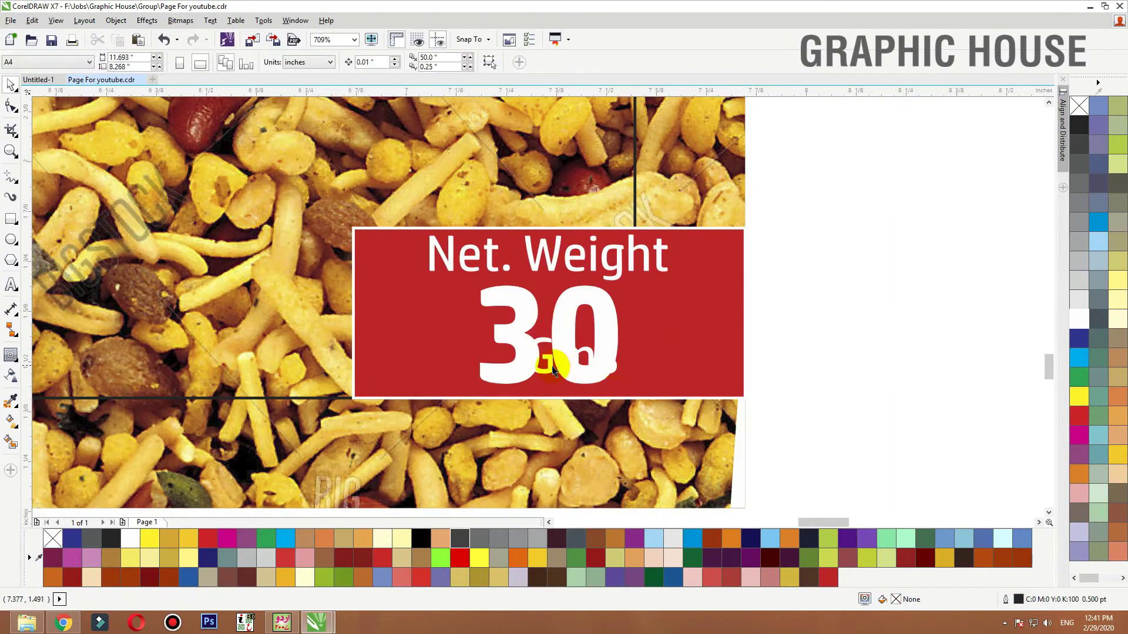
Move Gms to the right of the 30 and narrow the red rectangle from its left side to about 0.92 inches wide
{"action": "left_click_drag", "start_coordinate": [553, 371], "coordinate": [646, 364]}
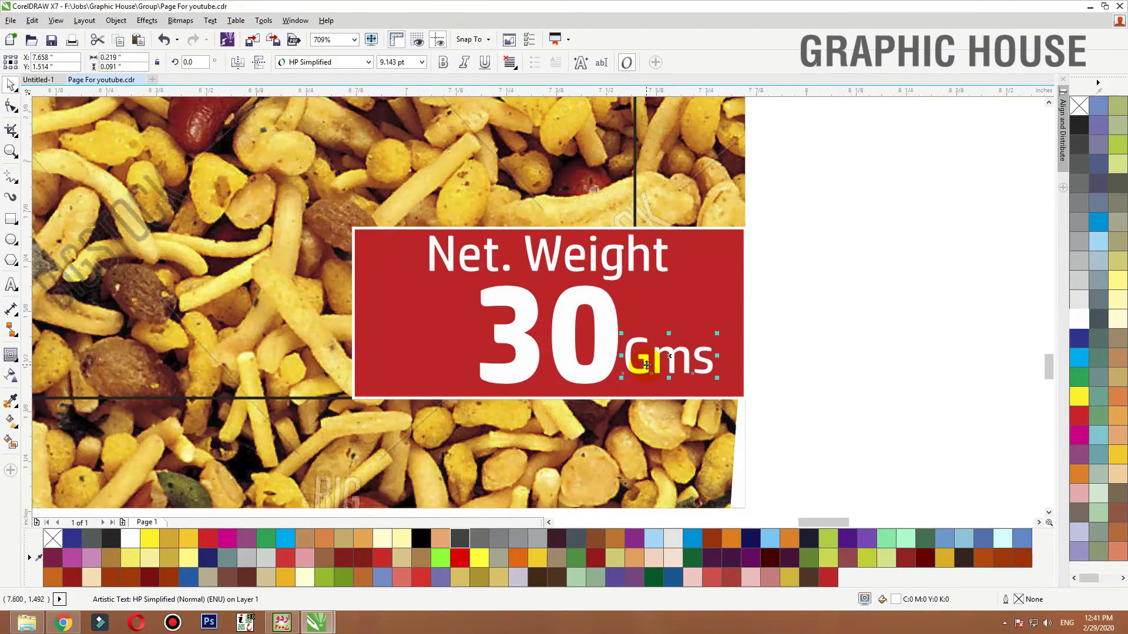
{"action": "left_click", "coordinate": [399, 343]}
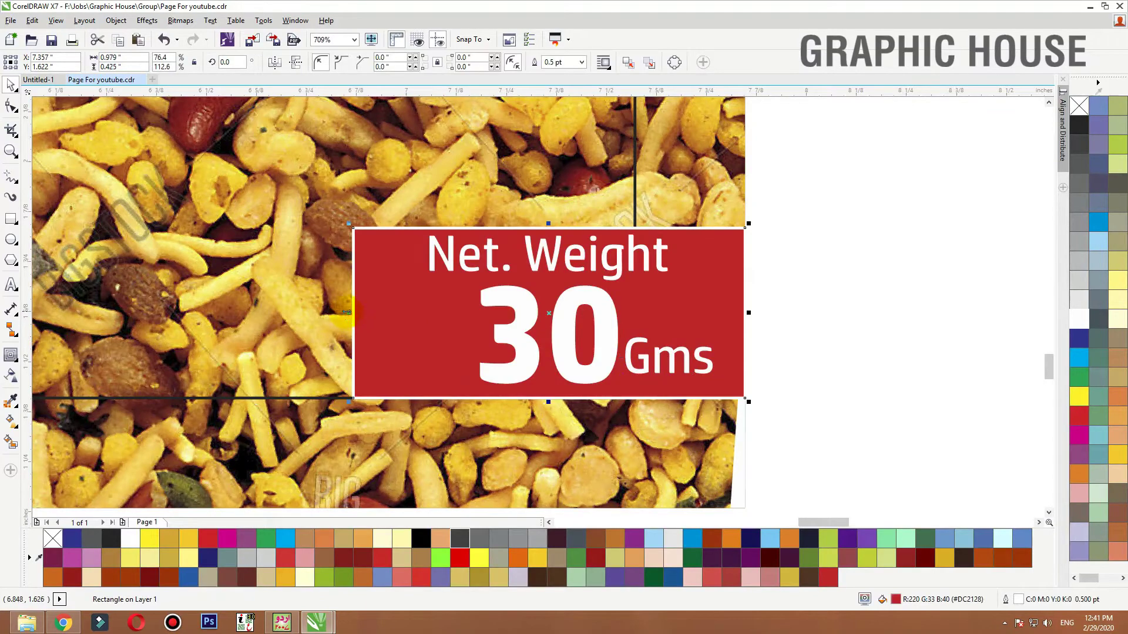
{"action": "left_click_drag", "start_coordinate": [347, 312], "coordinate": [377, 313]}
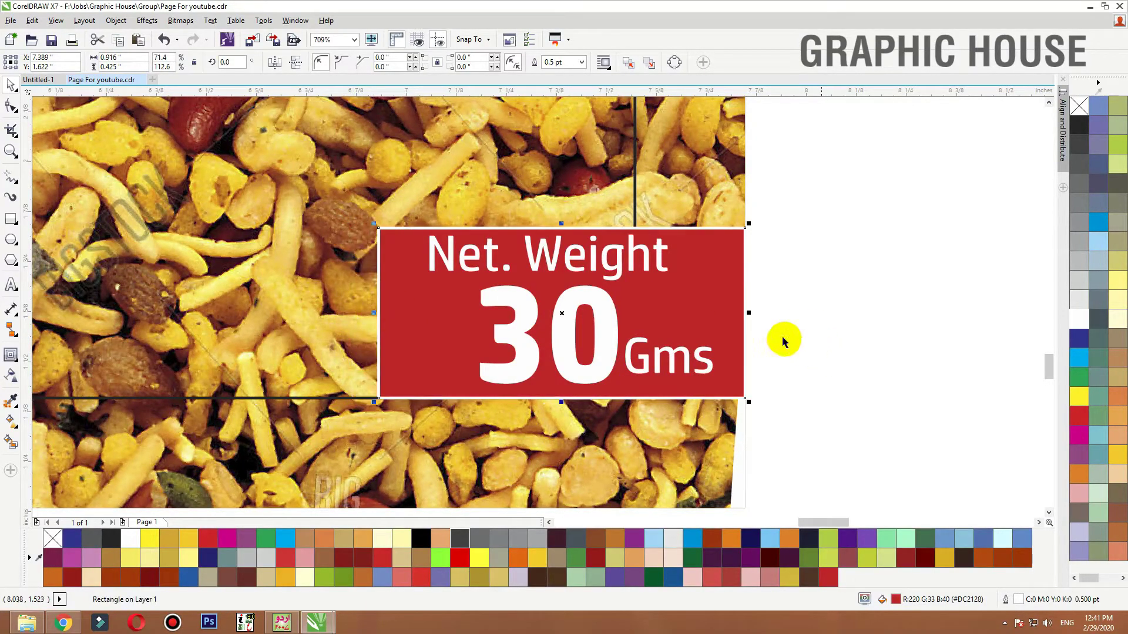
PowerClip the red rectangle inside the pack background
{"action": "right_click", "coordinate": [733, 306]}
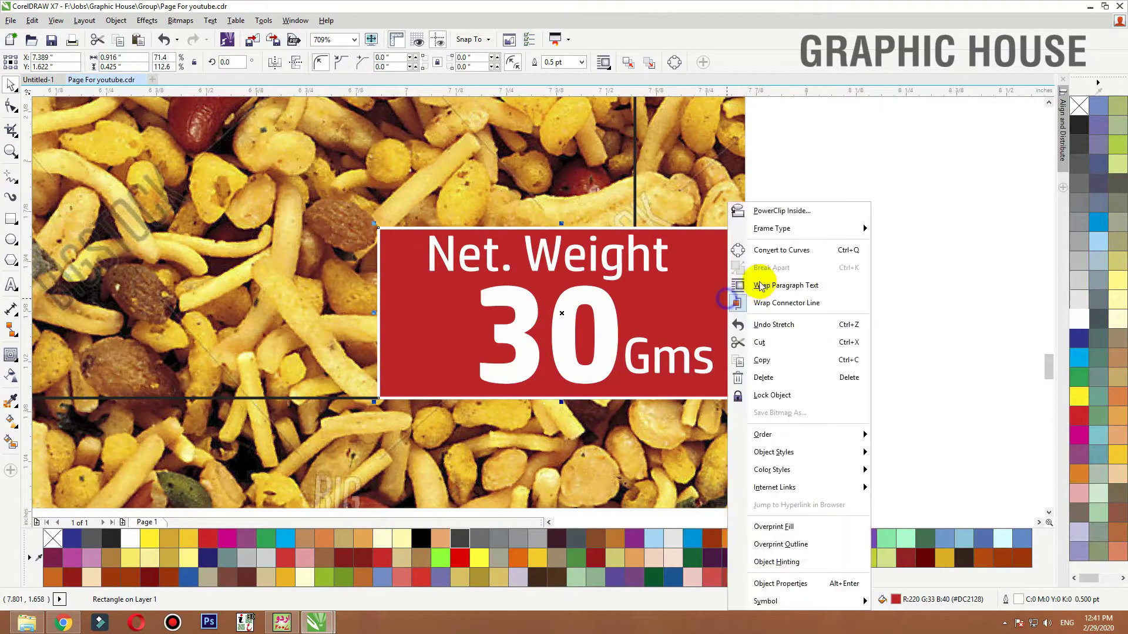
{"action": "left_click", "coordinate": [767, 212]}
{"action": "left_click", "coordinate": [709, 216]}
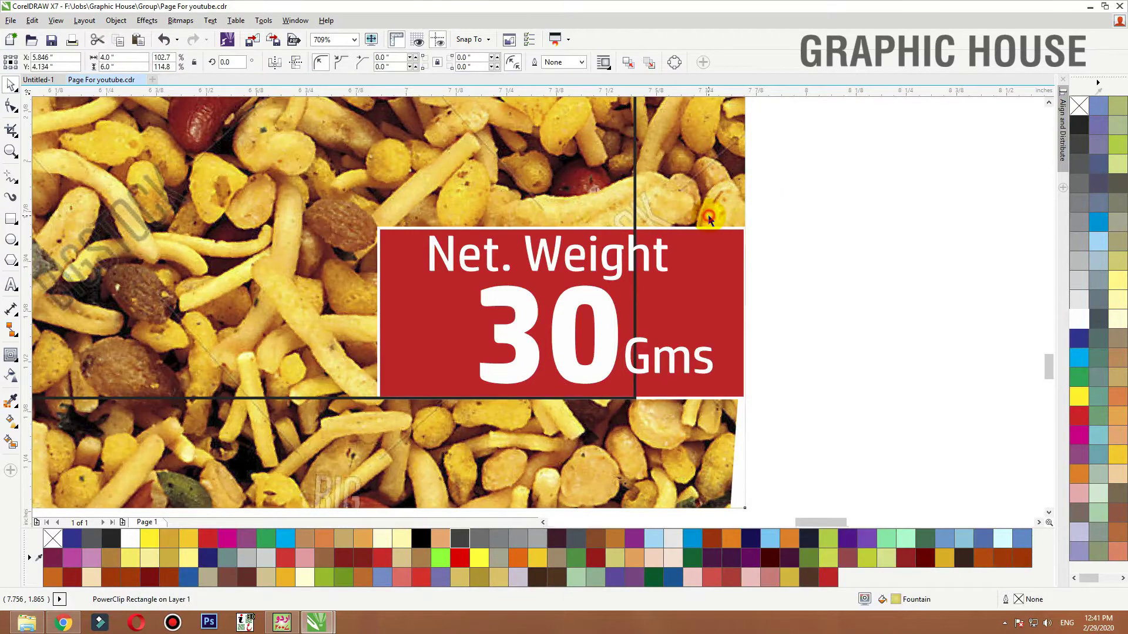
Within the pack's PowerClip, extend the red rectangle past the pack's right edge to about 0.935 inches wide, and finish editing
{"action": "left_click", "coordinate": [709, 216], "text": "ctrl"}
{"action": "left_click_drag", "start_coordinate": [749, 313], "coordinate": [758, 315]}
{"action": "left_click", "coordinate": [834, 279], "text": "ctrl"}
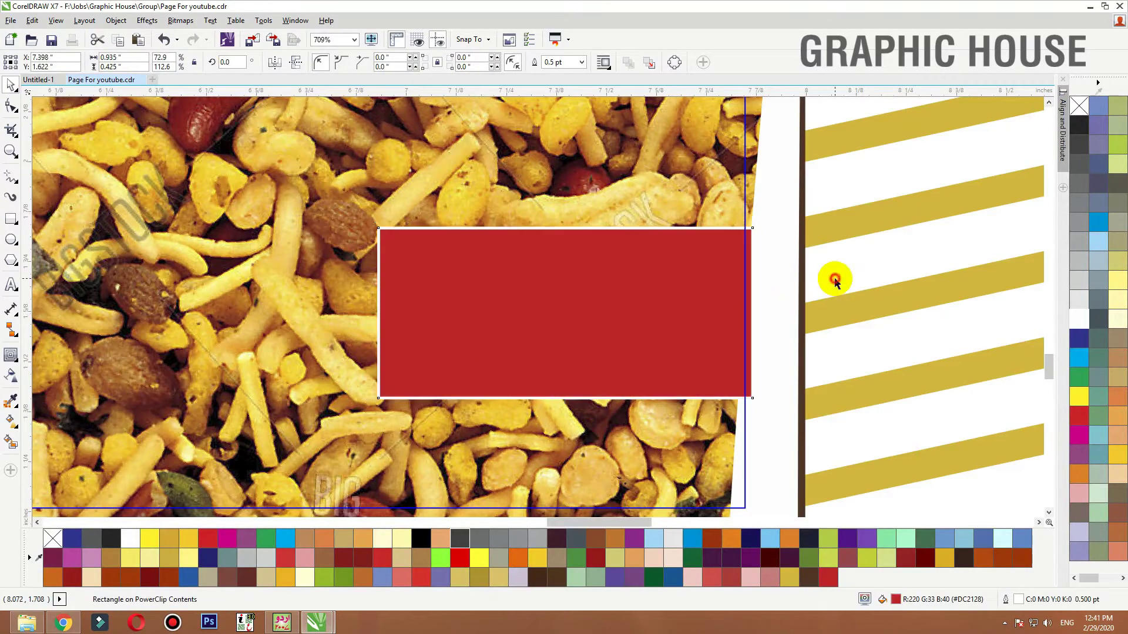
{"action": "scroll", "coordinate": [604, 360], "scroll_direction": "down", "scroll_amount": 6}
{"action": "left_click", "coordinate": [747, 384]}
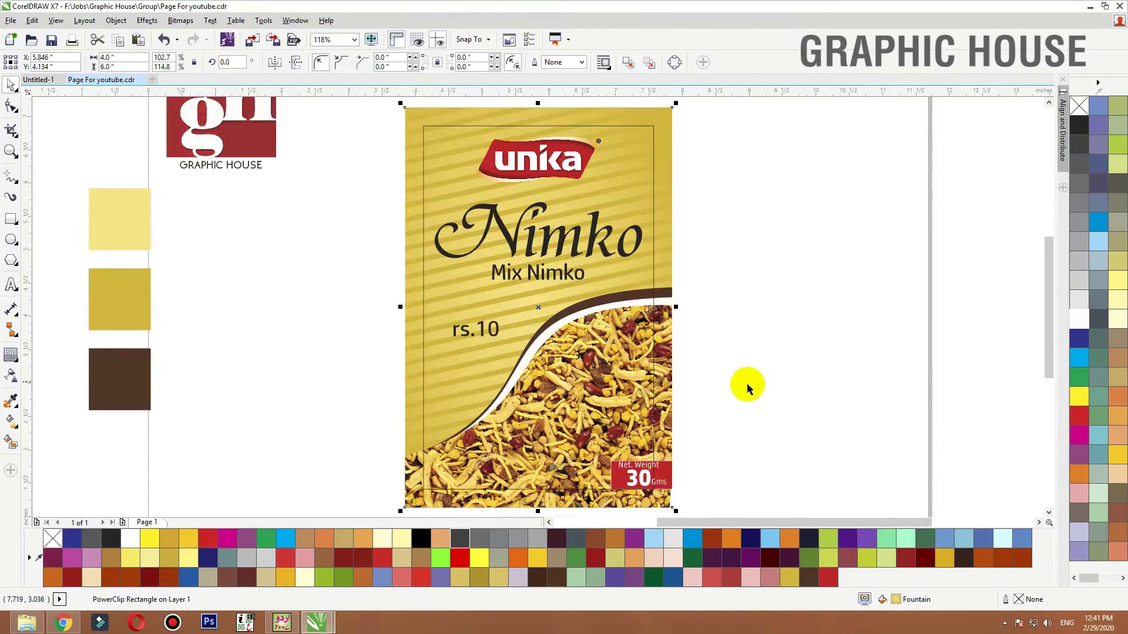
Within the pack's PowerClip, thicken the white outline of the red net-weight rectangle, and finish editing
{"action": "left_click", "coordinate": [675, 472]}
{"action": "left_click", "coordinate": [675, 472], "text": "ctrl"}
{"action": "key", "text": "F2"}
{"action": "left_click_drag", "start_coordinate": [742, 432], "coordinate": [579, 481]}
{"action": "left_click", "coordinate": [518, 406]}
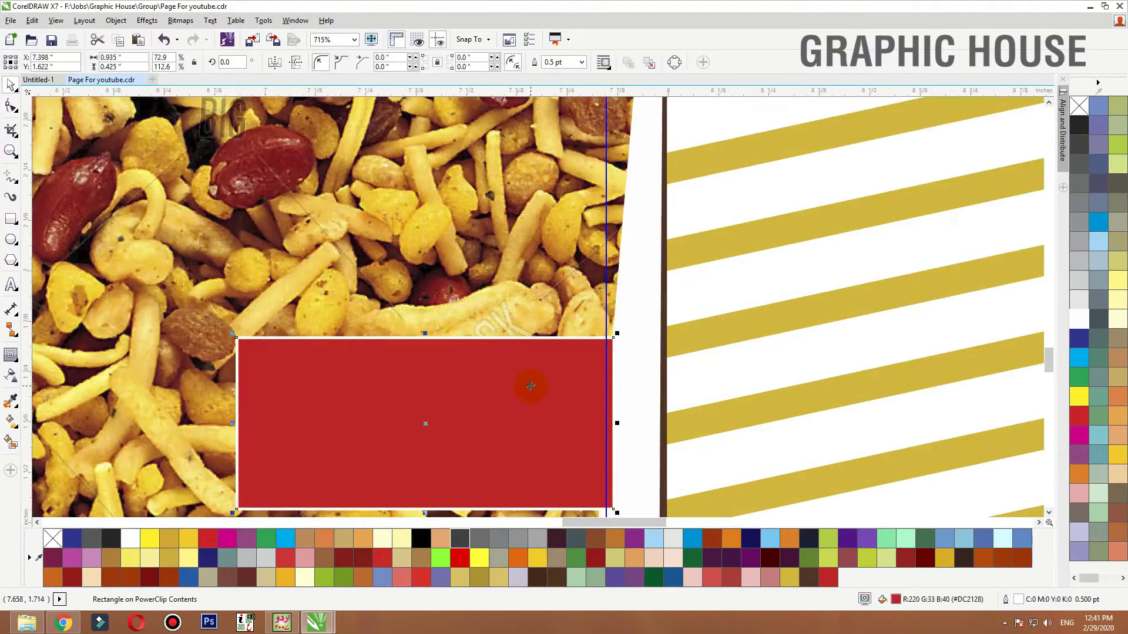
{"action": "key", "text": "F12"}
{"action": "key", "text": "Return"}
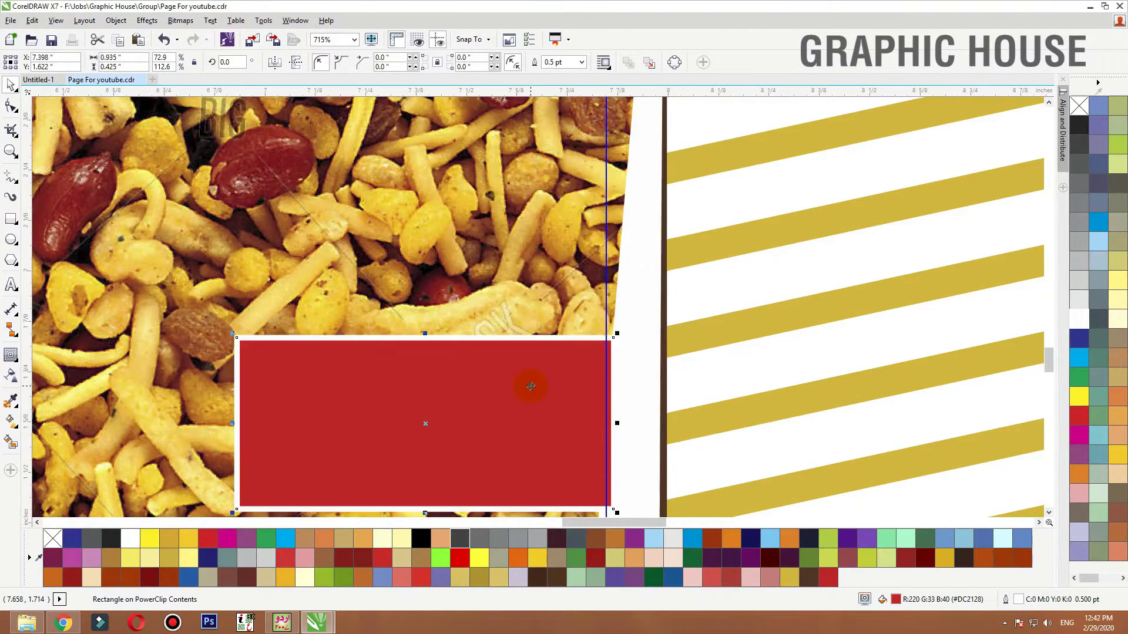
{"action": "scroll", "coordinate": [645, 244], "scroll_direction": "down", "scroll_amount": 2}
{"action": "left_click", "coordinate": [697, 279], "text": "ctrl"}
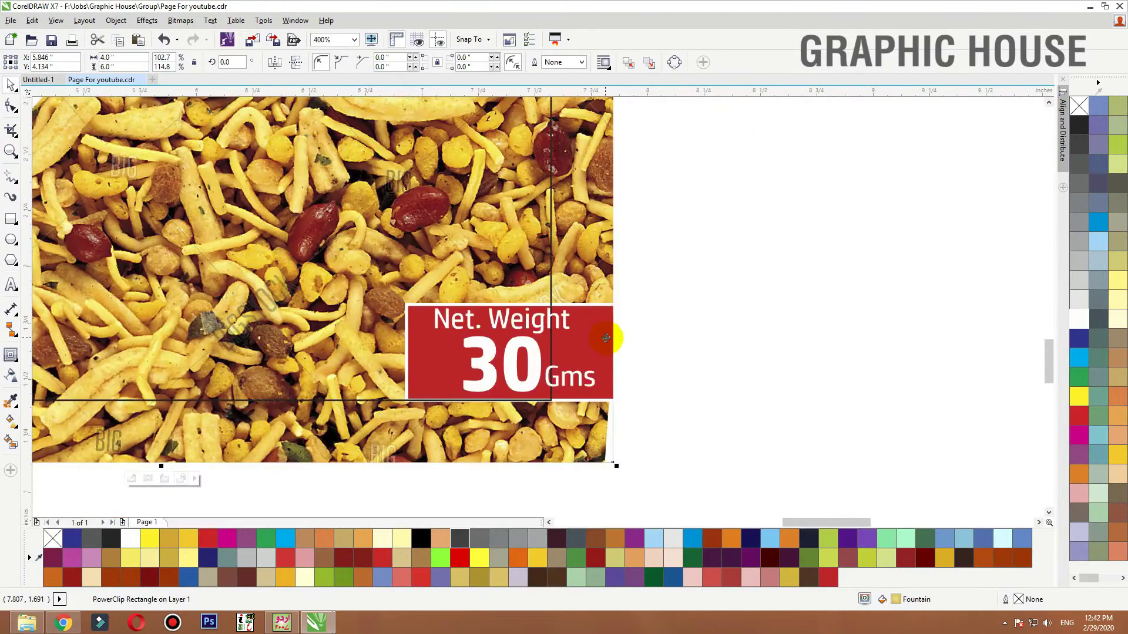
{"action": "key", "text": "shift+F2"}
Fill the large Nimko title with red #DC2128 and move the Mix Nimko text slightly down
{"action": "left_click", "coordinate": [752, 320]}
{"action": "left_click", "coordinate": [565, 251]}
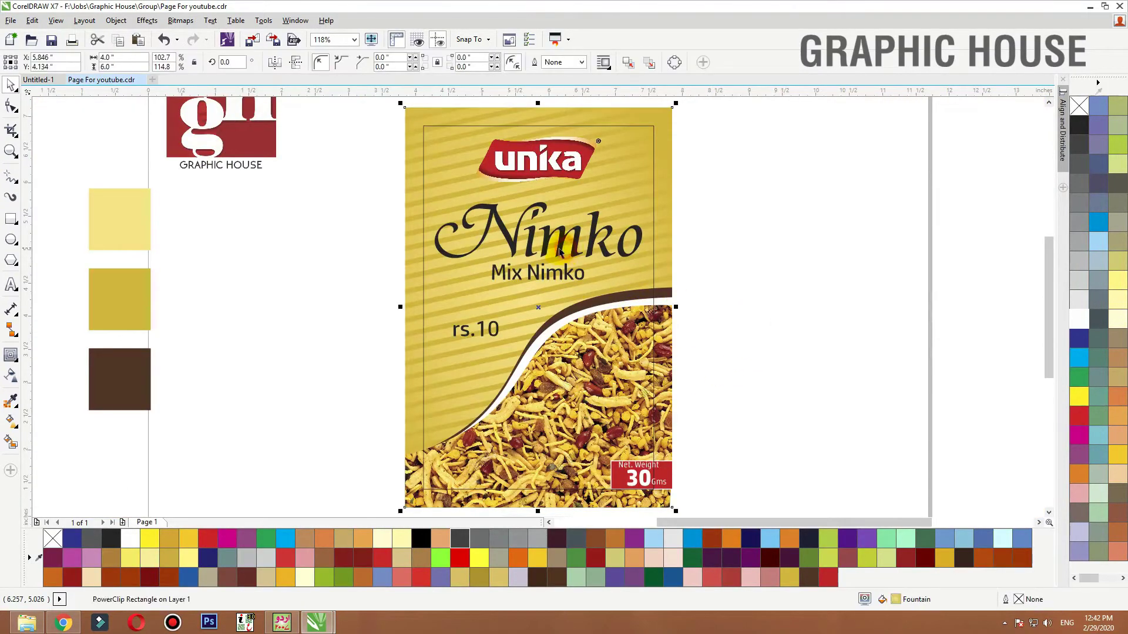
{"action": "left_click", "coordinate": [382, 557]}
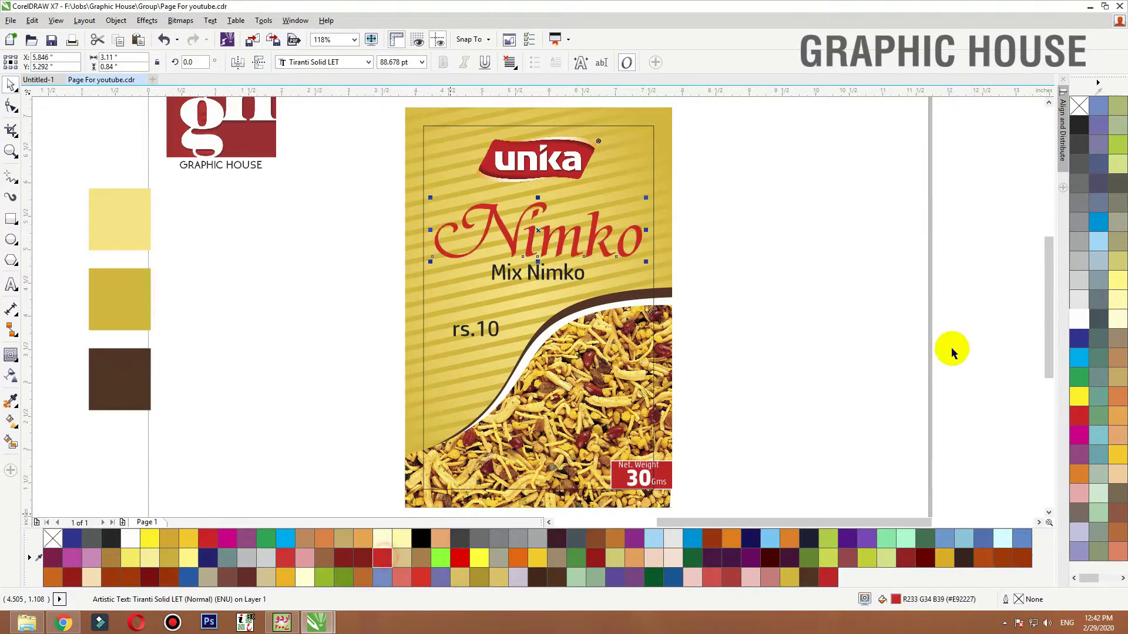
{"action": "key", "text": "z"}
{"action": "left_click_drag", "start_coordinate": [735, 316], "coordinate": [353, 118]}
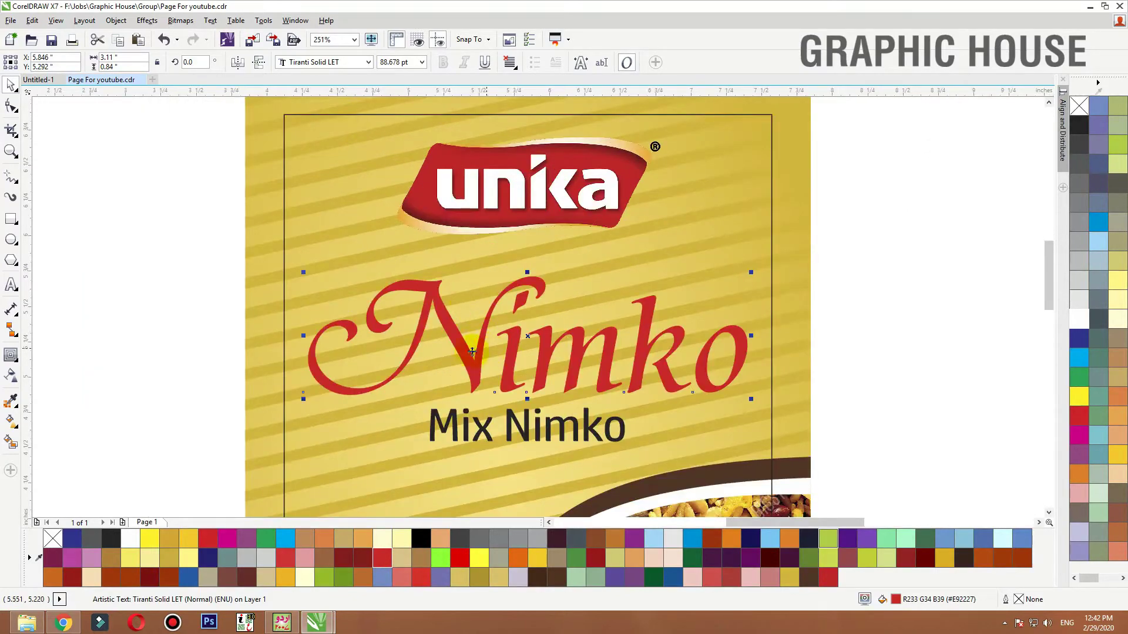
{"action": "left_click", "coordinate": [826, 580]}
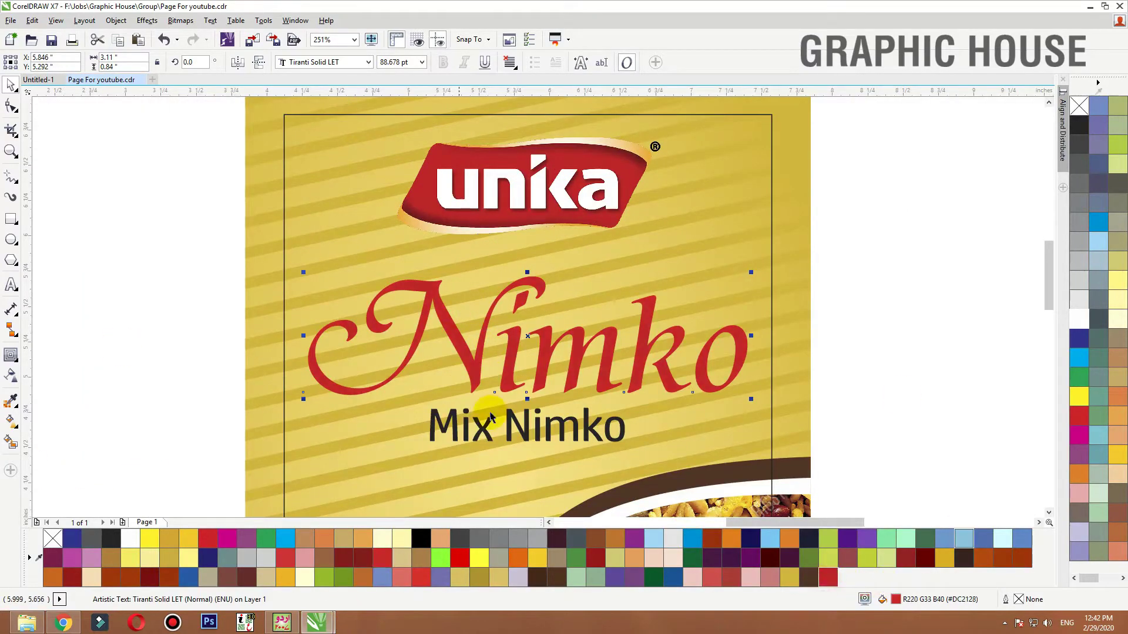
{"action": "left_click_drag", "start_coordinate": [549, 441], "coordinate": [548, 448]}
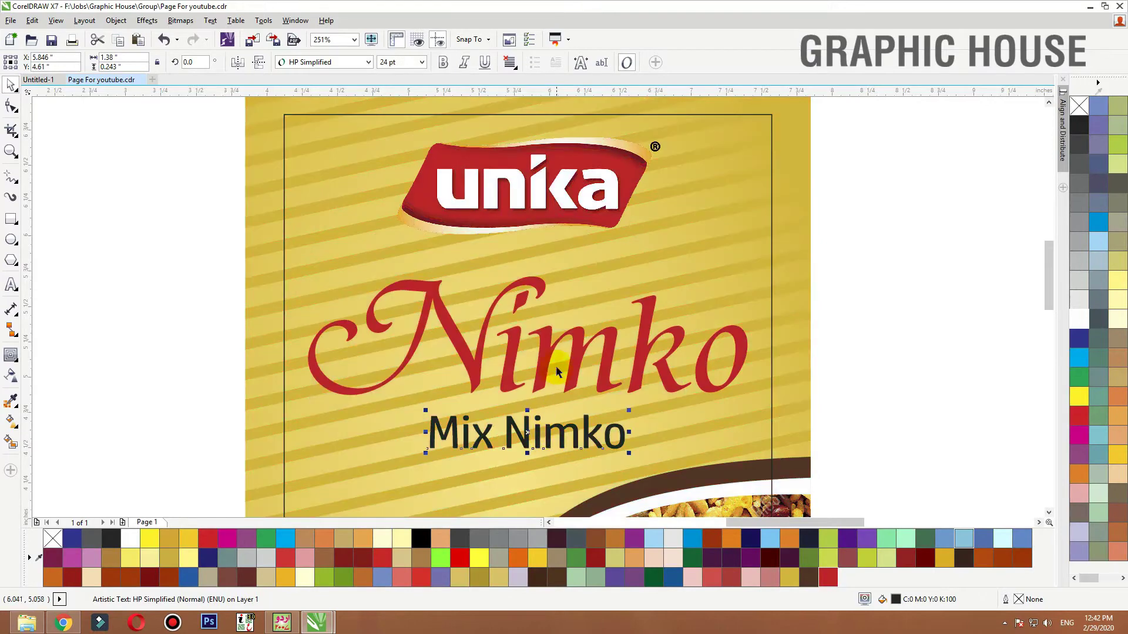
Apply a vertical linear gradient to the large Nimko title, from dark maroon at its top to bright red at its bottom
{"action": "left_click", "coordinate": [547, 367]}
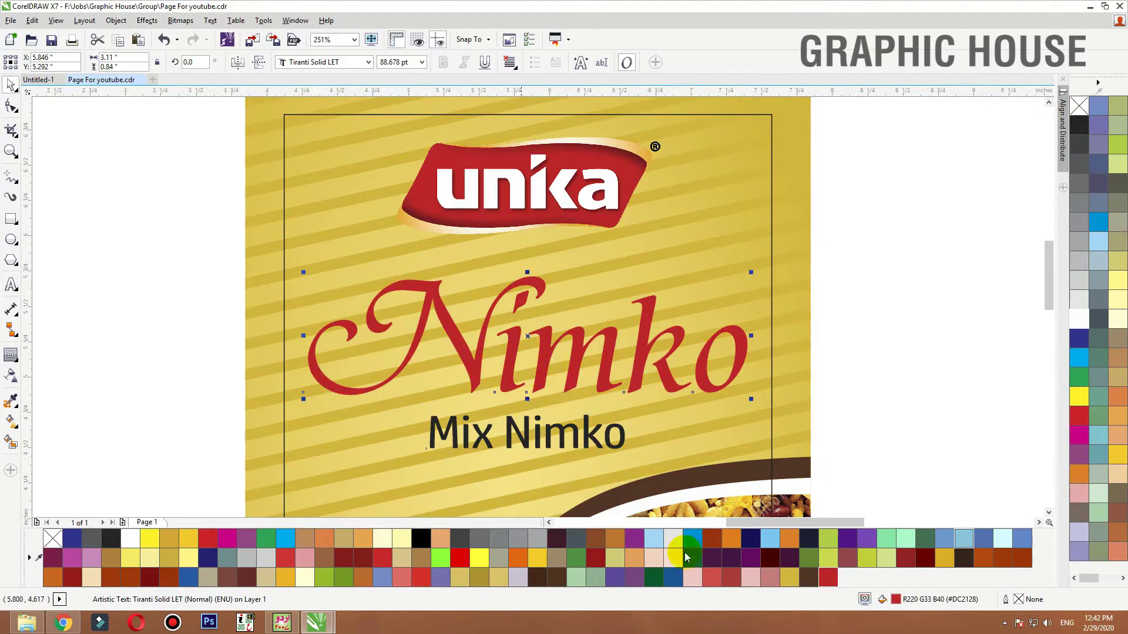
{"action": "key", "text": "g"}
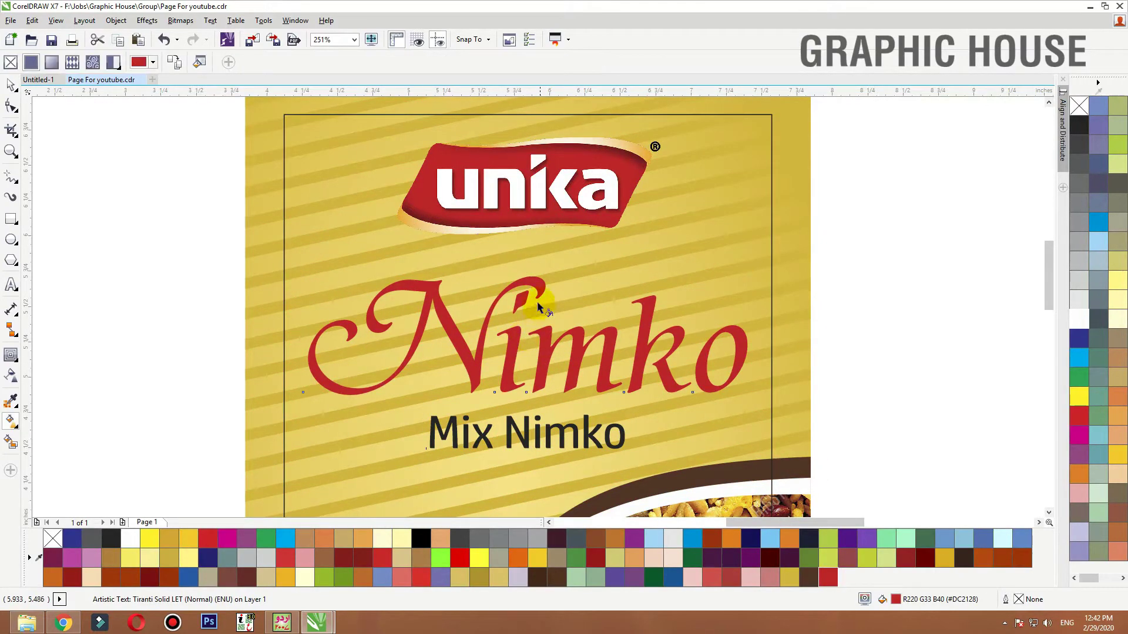
{"action": "left_click_drag", "start_coordinate": [533, 288], "coordinate": [532, 392]}
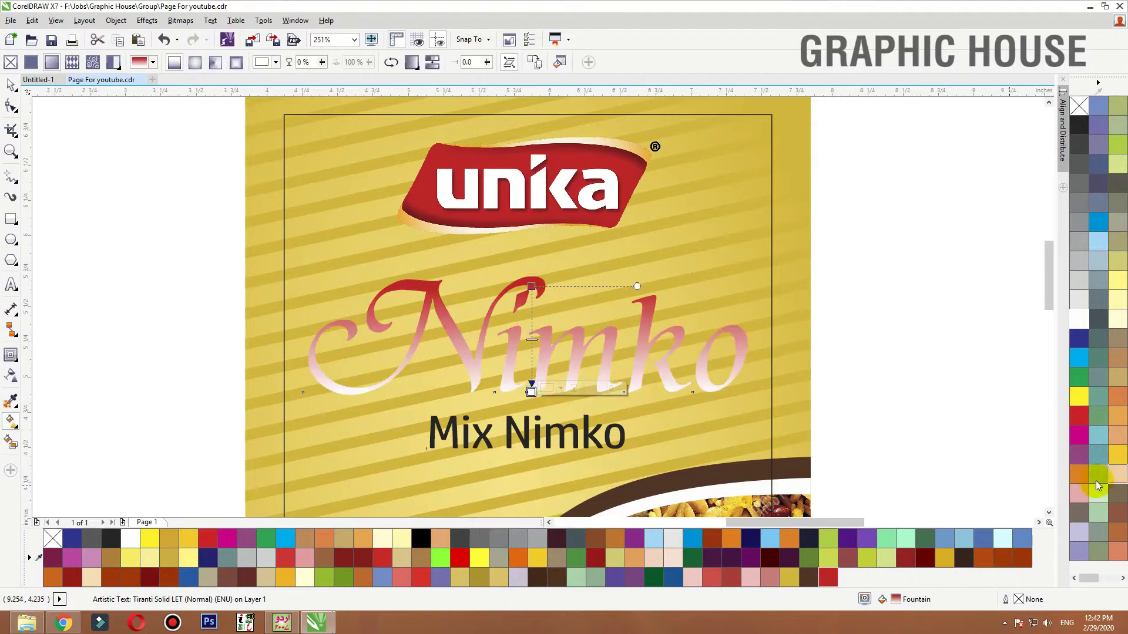
{"action": "left_click", "coordinate": [1080, 423]}
{"action": "left_click_drag", "start_coordinate": [531, 286], "coordinate": [531, 327]}
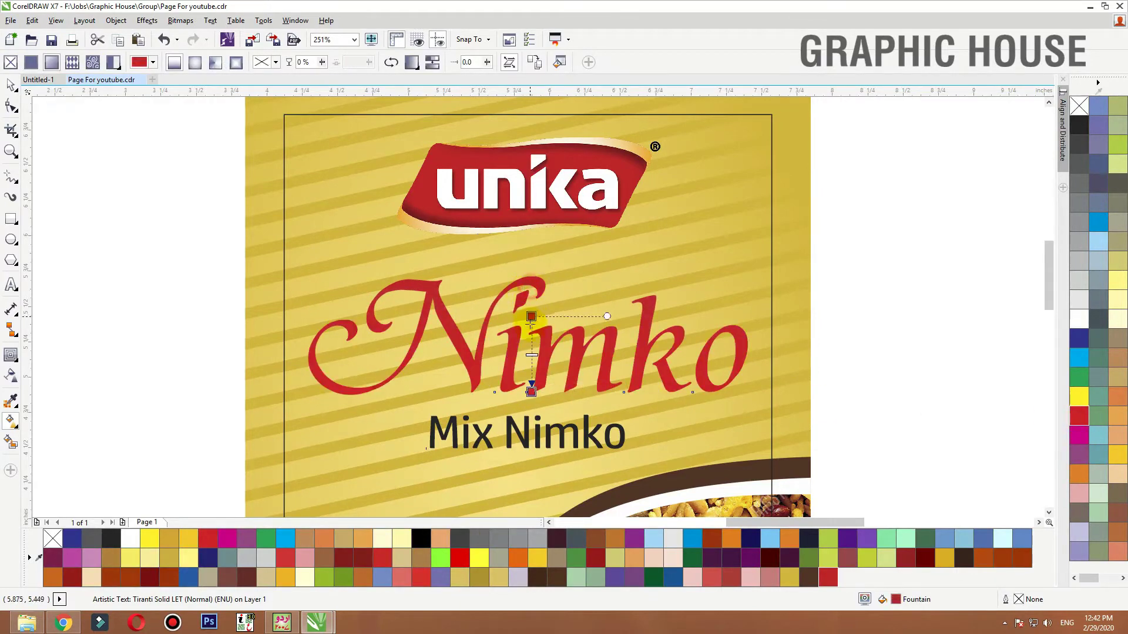
{"action": "left_click", "coordinate": [561, 322]}
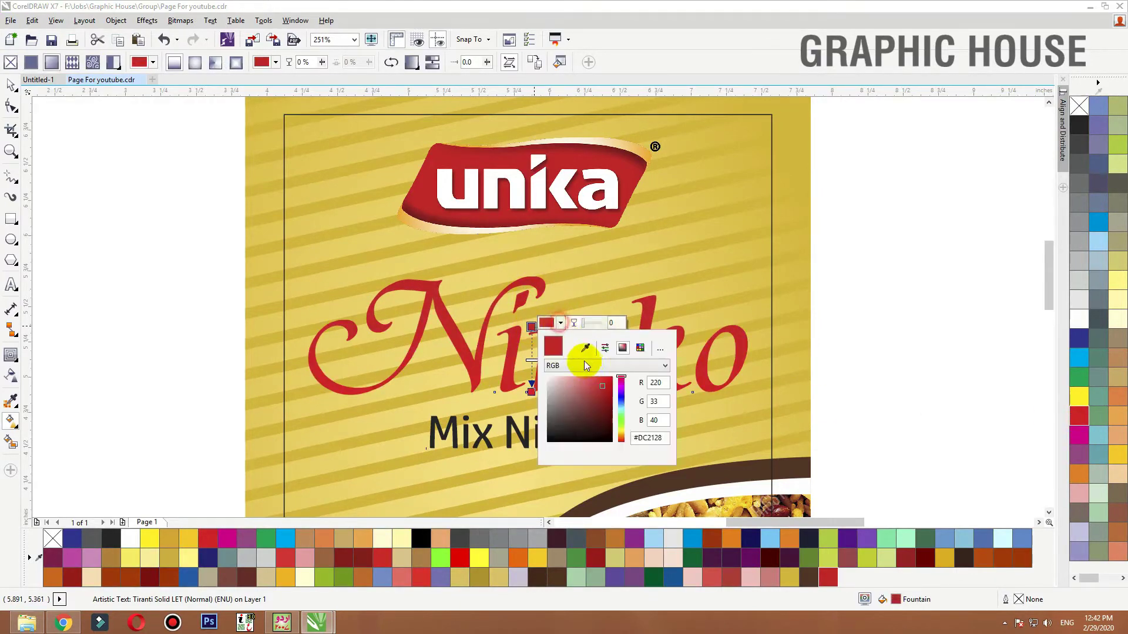
{"action": "left_click", "coordinate": [602, 405]}
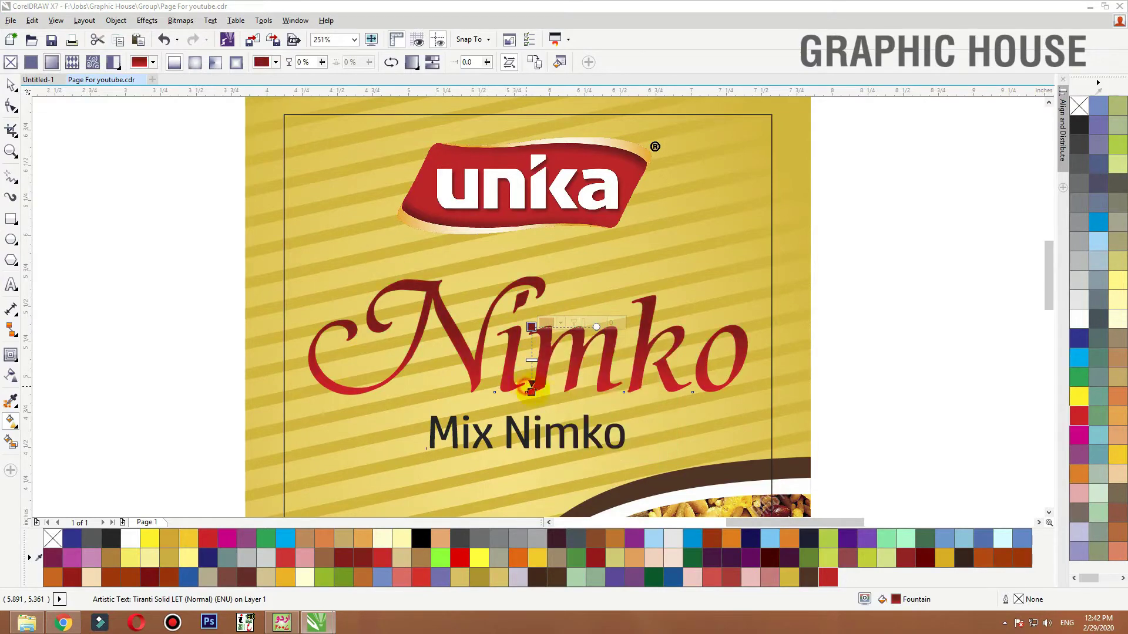
{"action": "left_click", "coordinate": [11, 84]}
{"action": "left_click", "coordinate": [88, 227]}
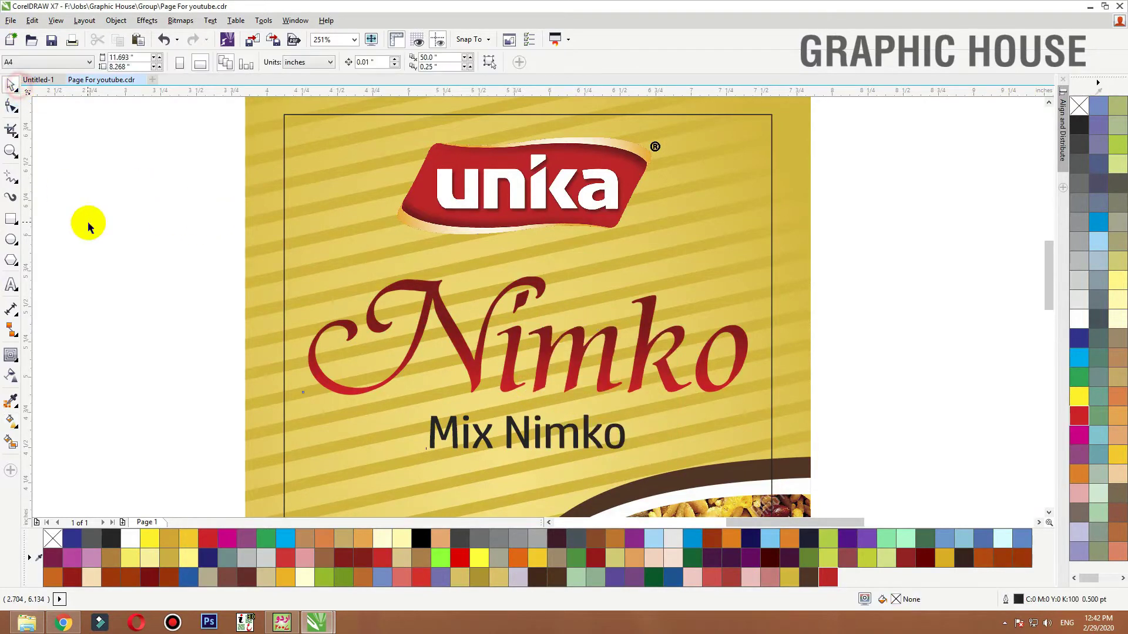
Give the Nimko title a white 1.5 pt outline with rounded corners, placed behind the fill and scaling with the object
{"action": "left_click", "coordinate": [488, 367]}
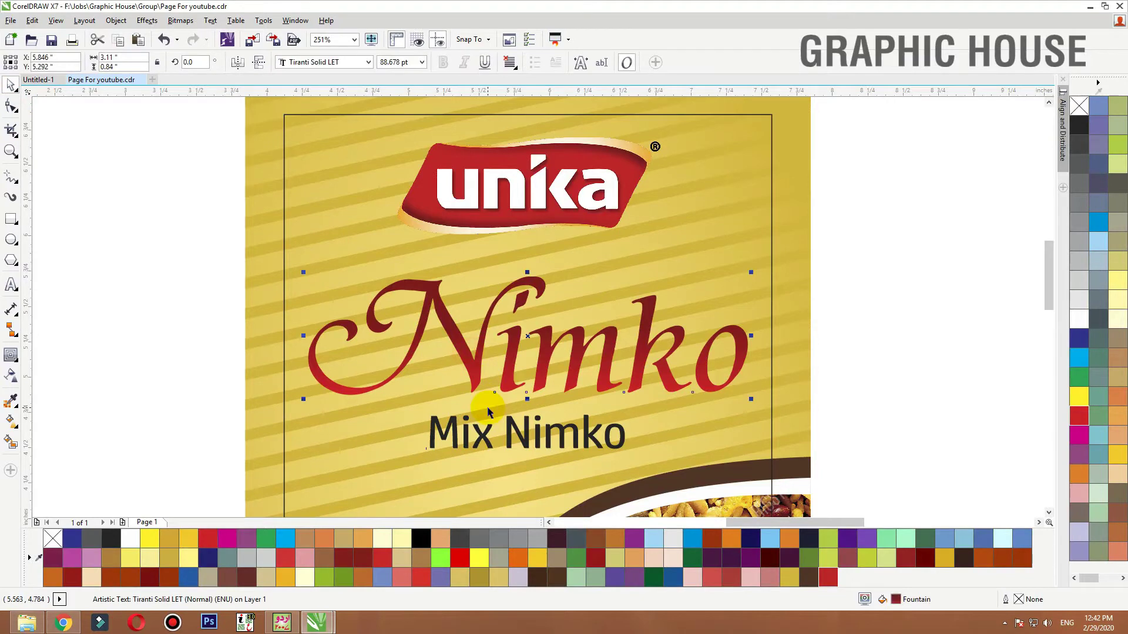
{"action": "key", "text": "F12"}
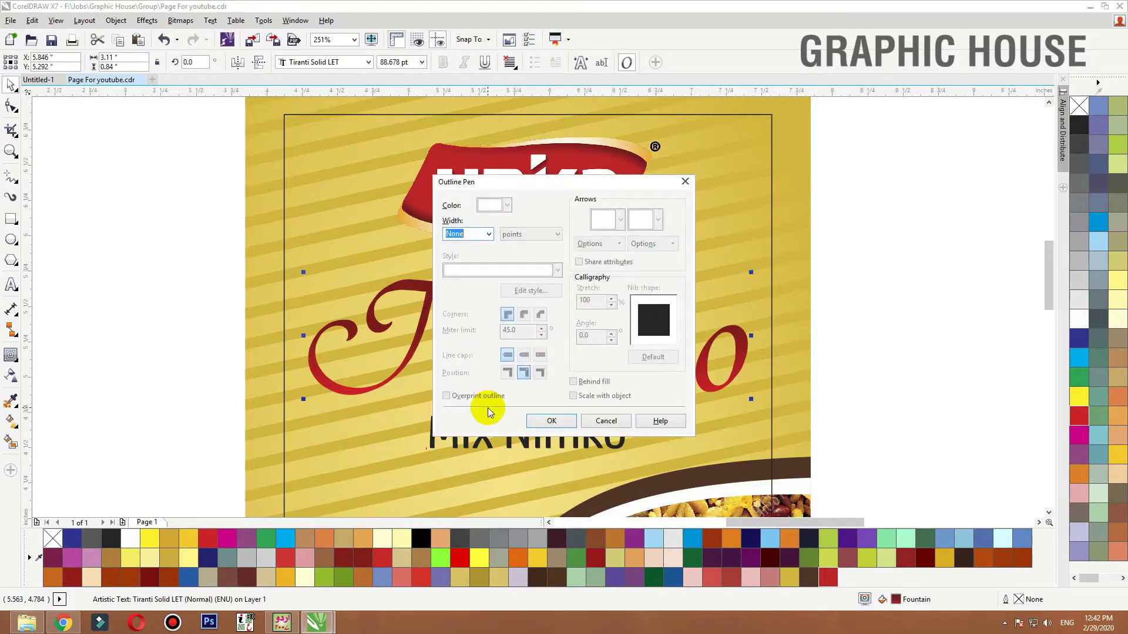
{"action": "left_click", "coordinate": [488, 233]}
{"action": "left_click", "coordinate": [464, 290]}
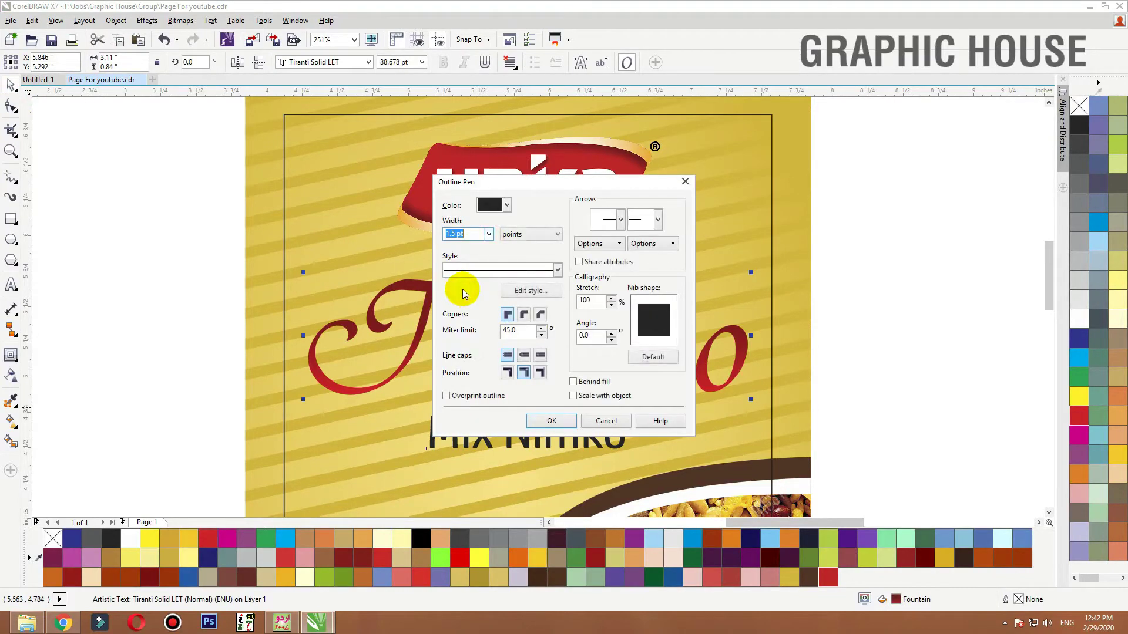
{"action": "left_click", "coordinate": [524, 315]}
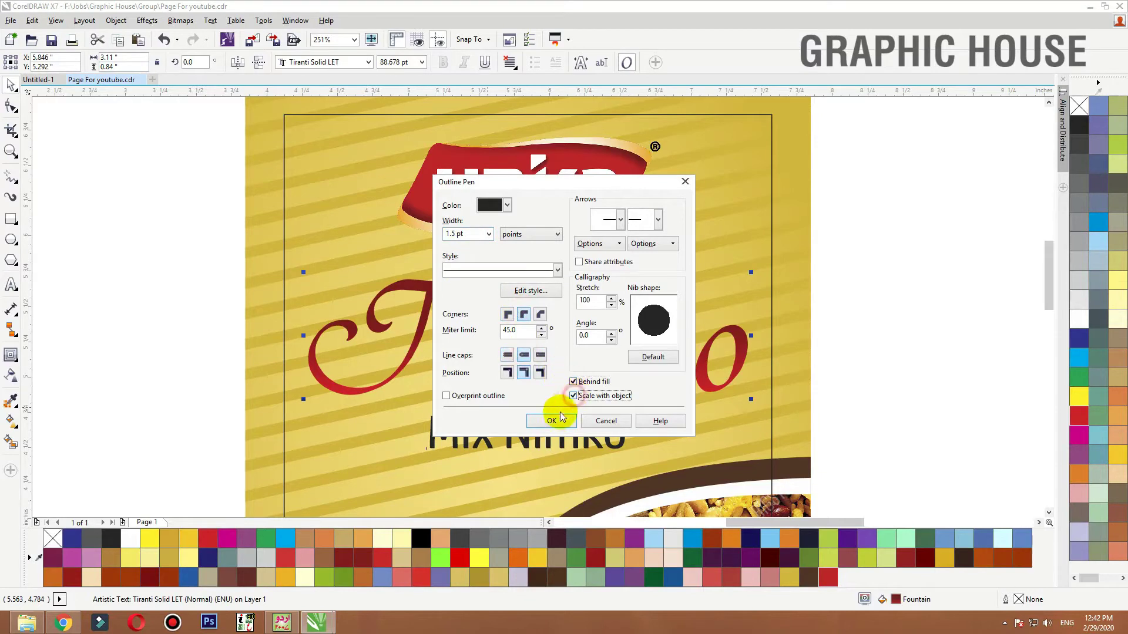
{"action": "left_click", "coordinate": [543, 417]}
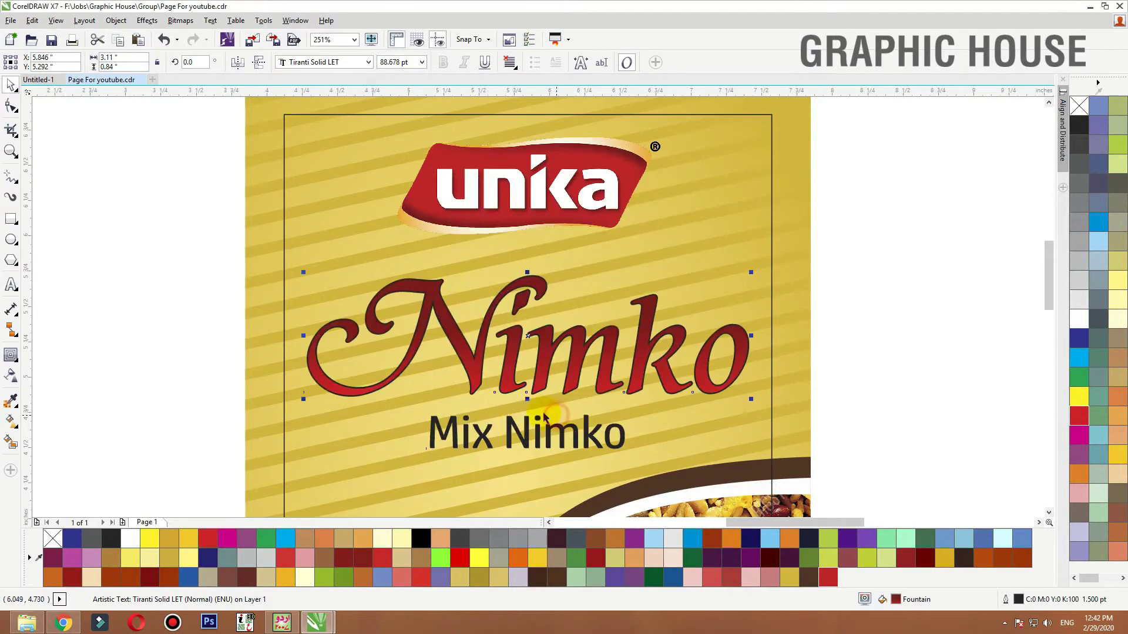
{"action": "right_click", "coordinate": [1078, 320]}
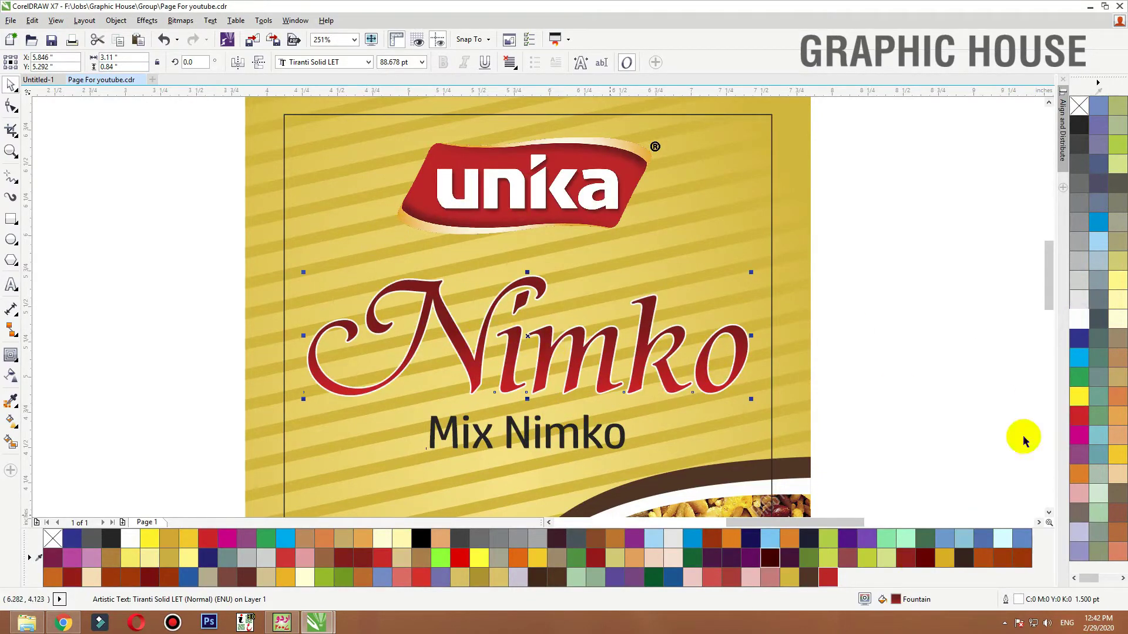
{"action": "left_click", "coordinate": [884, 295]}
Duplicate the Nimko title about 0.33 inches higher and slightly to the right, and fill the lower title white
{"action": "left_click", "coordinate": [557, 339]}
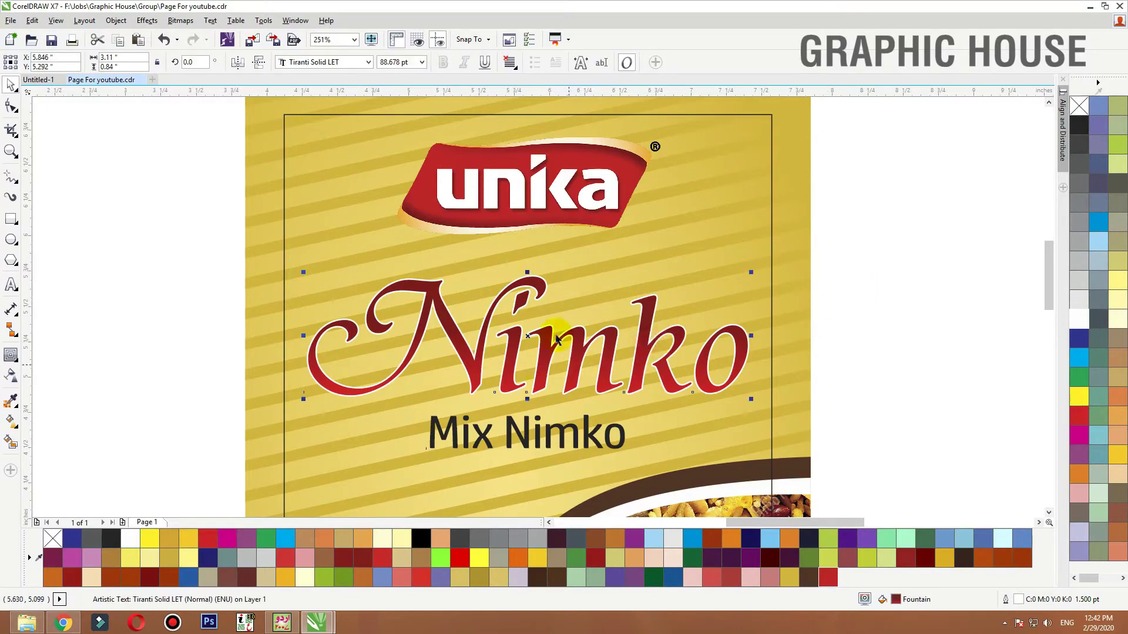
{"action": "left_click_drag", "start_coordinate": [543, 366], "coordinate": [555, 318]}
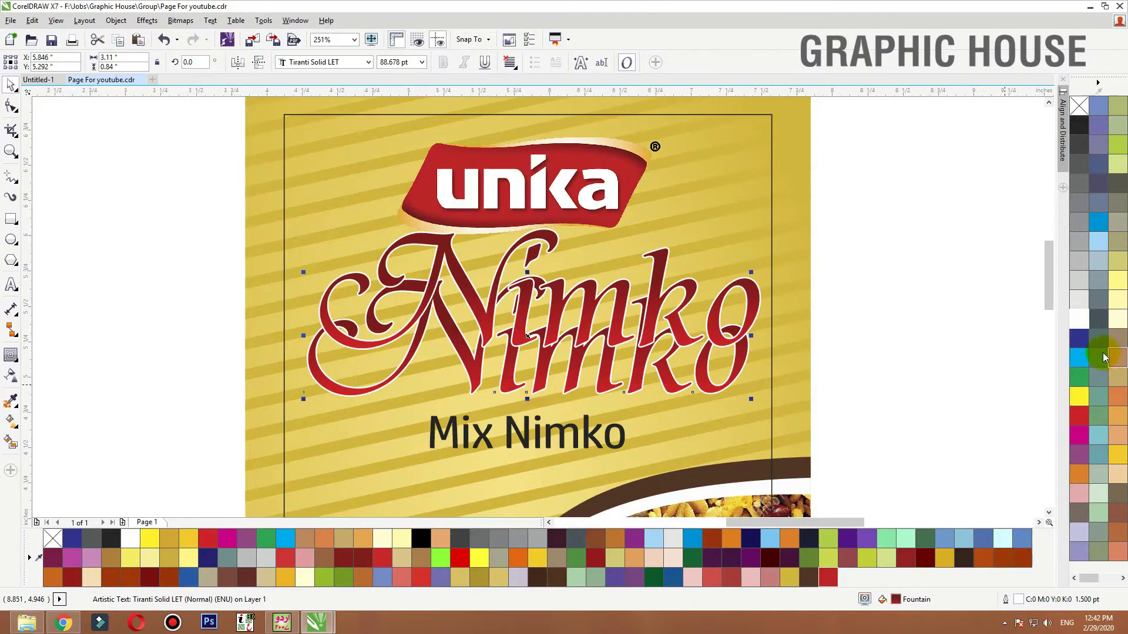
{"action": "left_click", "coordinate": [1079, 321]}
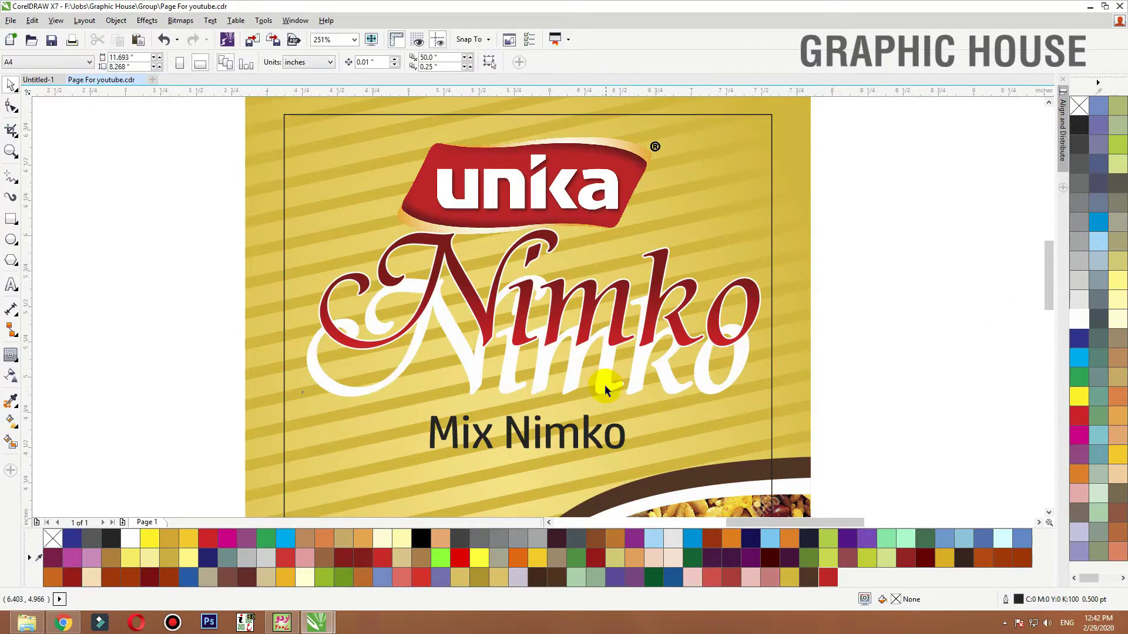
Set the outline width of the lower white Nimko title to 3 pt
{"action": "key", "text": "F12"}
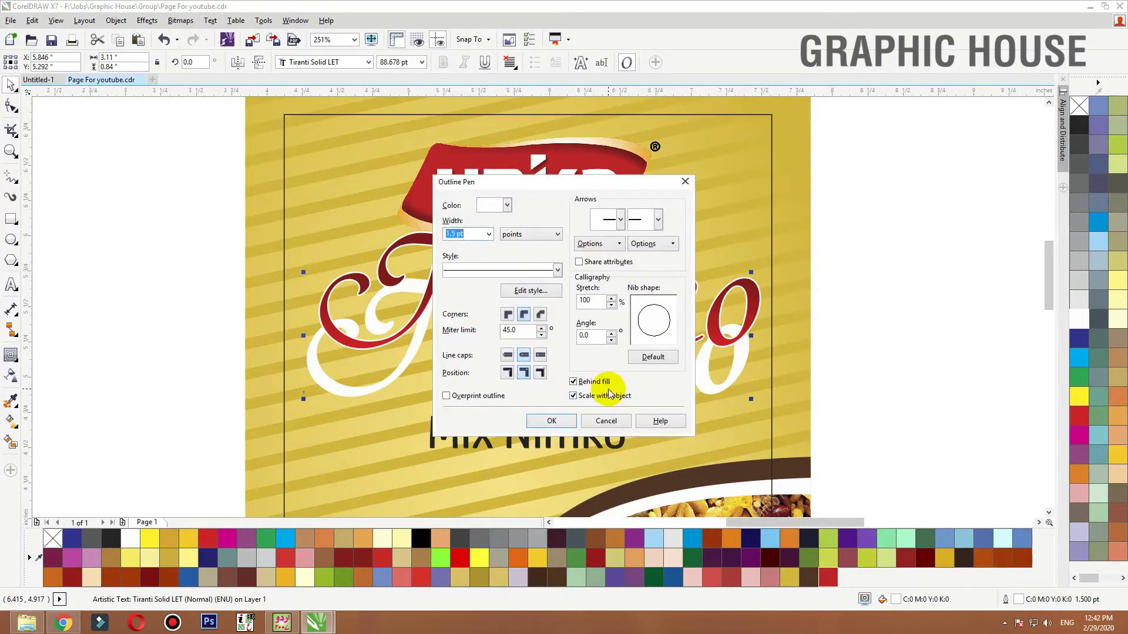
{"action": "type", "text": "3"}
{"action": "key", "text": "Return"}
{"action": "left_click", "coordinate": [811, 289]}
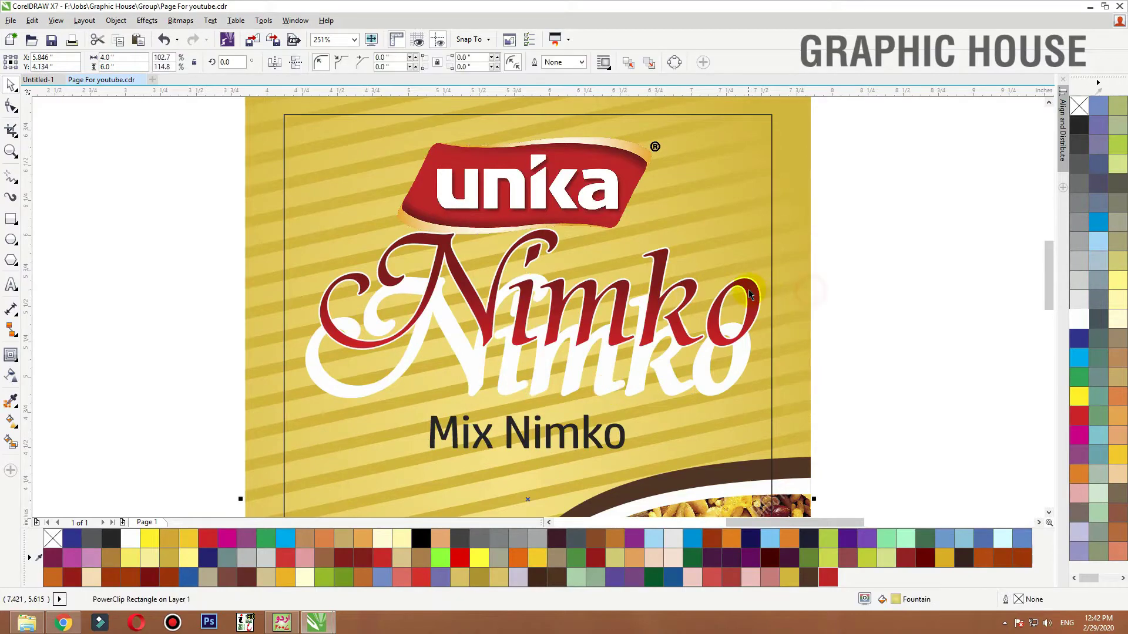
Set the outline width of the upper red gradient Nimko title to 4 pt
{"action": "left_click", "coordinate": [751, 289]}
{"action": "key", "text": "F12"}
{"action": "type", "text": "4"}
{"action": "key", "text": "Return"}
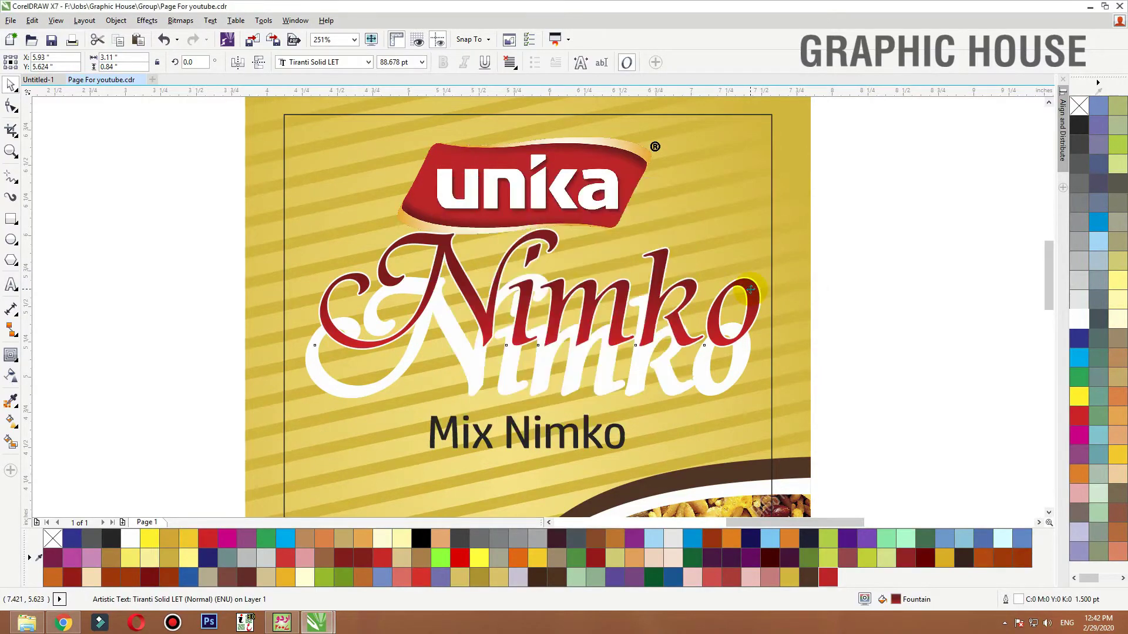
Place the red gradient Nimko text over its white copy and set the white copy's outline width to 2 pt
{"action": "left_click_drag", "start_coordinate": [751, 289], "coordinate": [738, 335]}
{"action": "left_click", "coordinate": [880, 324]}
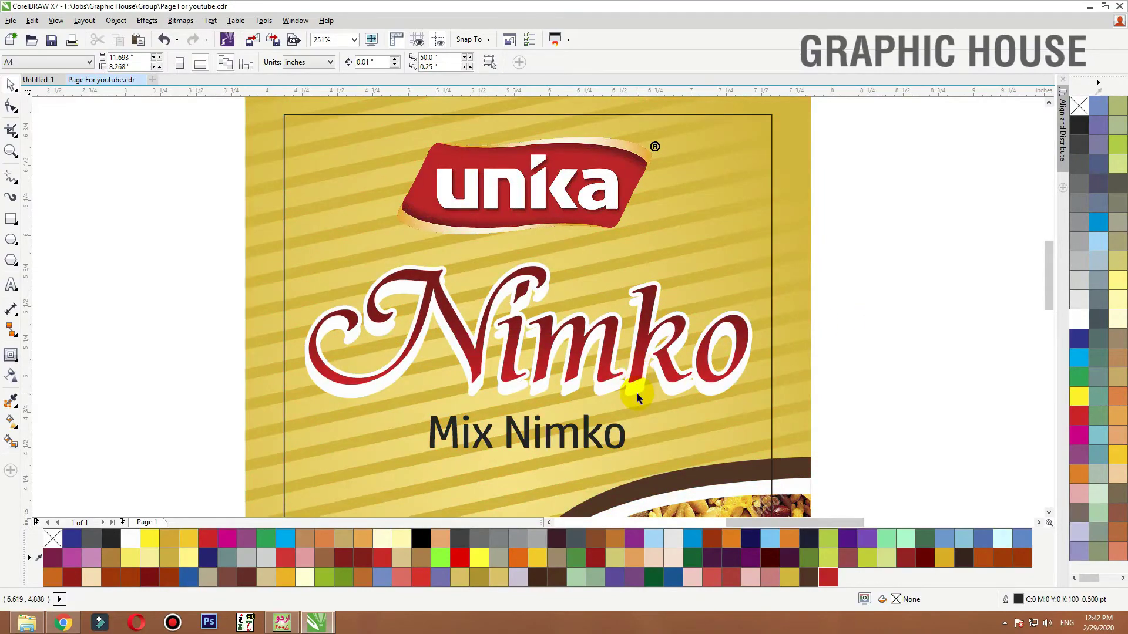
{"action": "left_click", "coordinate": [636, 392]}
{"action": "left_click", "coordinate": [1080, 106]}
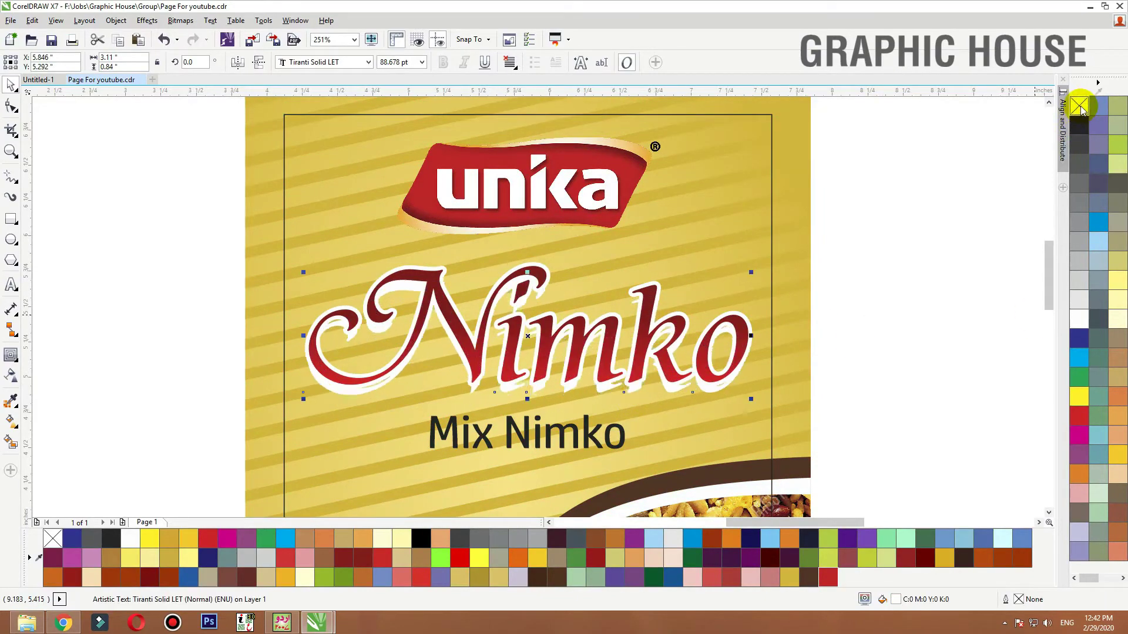
{"action": "key", "text": "F12"}
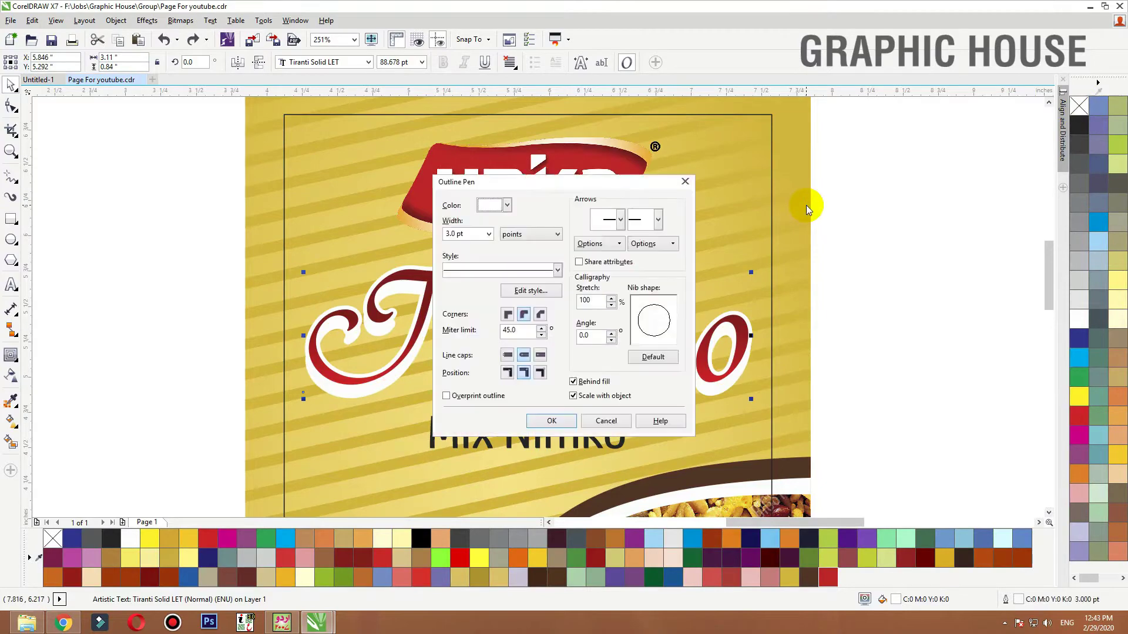
{"action": "type", "text": "2"}
{"action": "key", "text": "Return"}
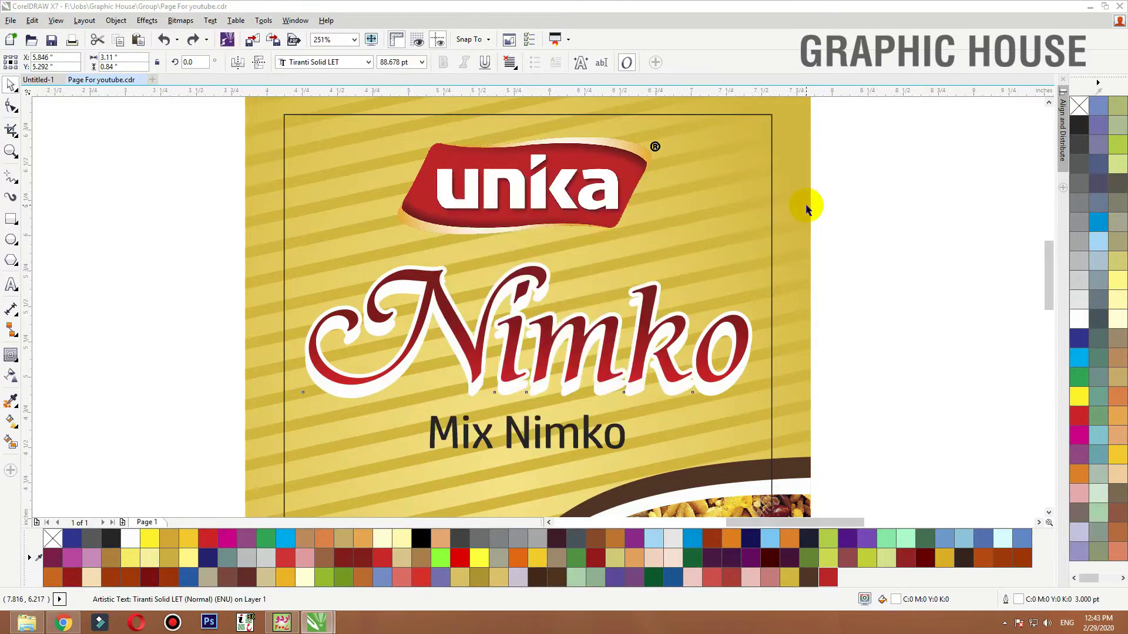
Nudge the white Nimko copy 0.02 inch to the right and 0.01 inch up behind the red text
{"action": "key", "text": "Right"}
{"action": "key", "text": "Right"}
{"action": "key", "text": "Right"}
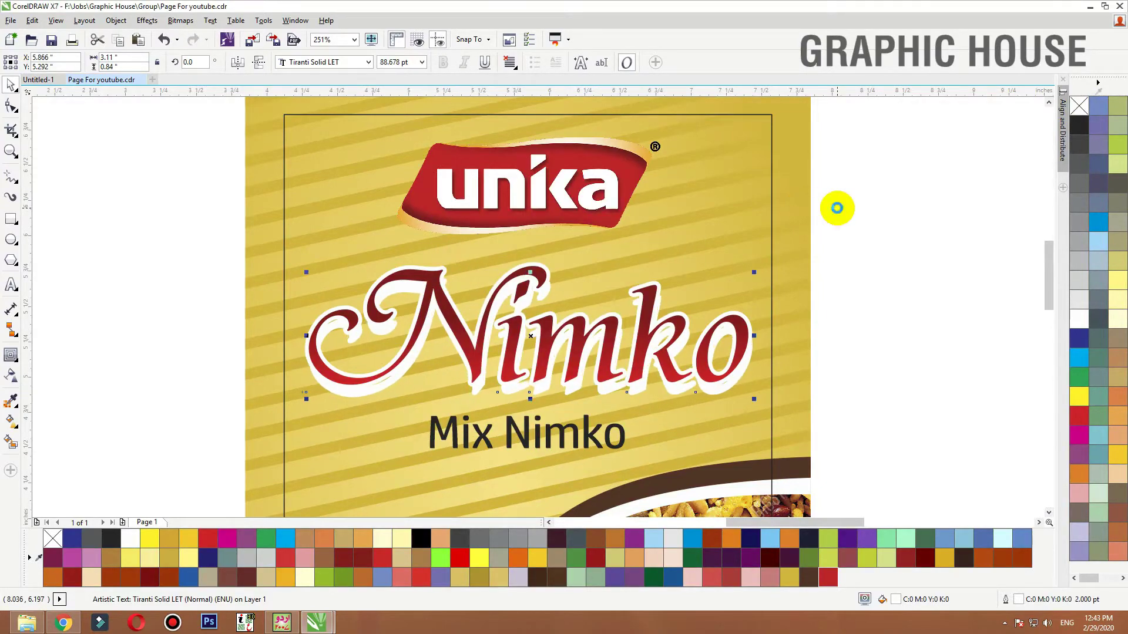
{"action": "key", "text": "Left"}
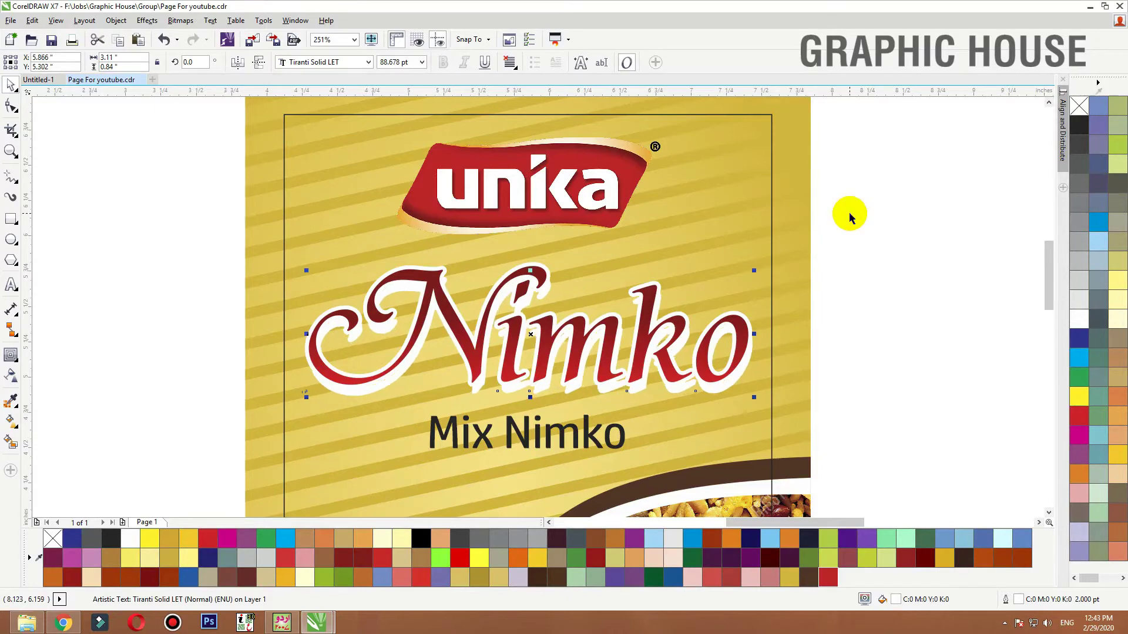
Add a drop shadow to the white Nimko copy with opacity 88 and feathering 10
{"action": "left_click", "coordinate": [20, 367]}
{"action": "left_click", "coordinate": [55, 354]}
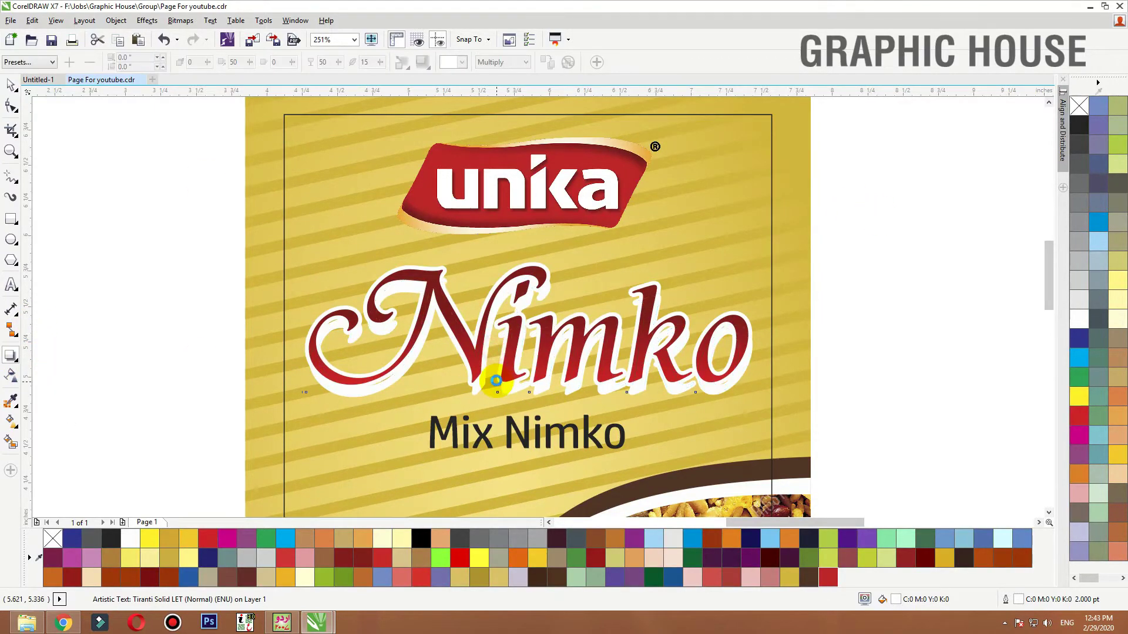
{"action": "left_click_drag", "start_coordinate": [496, 381], "coordinate": [530, 336]}
{"action": "double_click", "coordinate": [324, 62]}
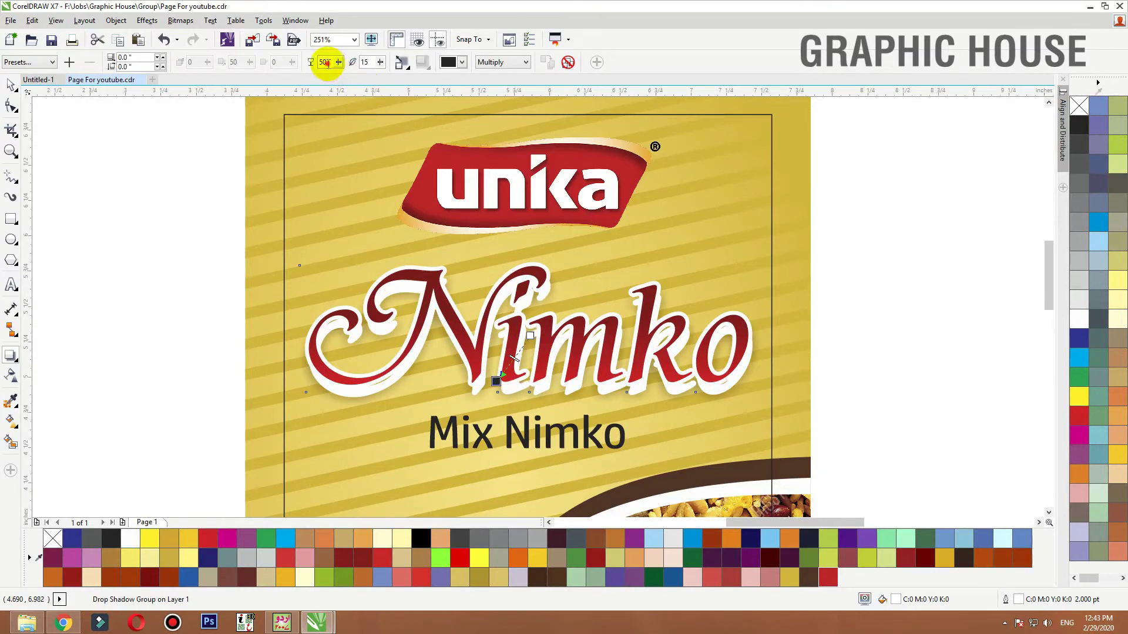
{"action": "type", "text": "88"}
{"action": "key", "text": "Tab"}
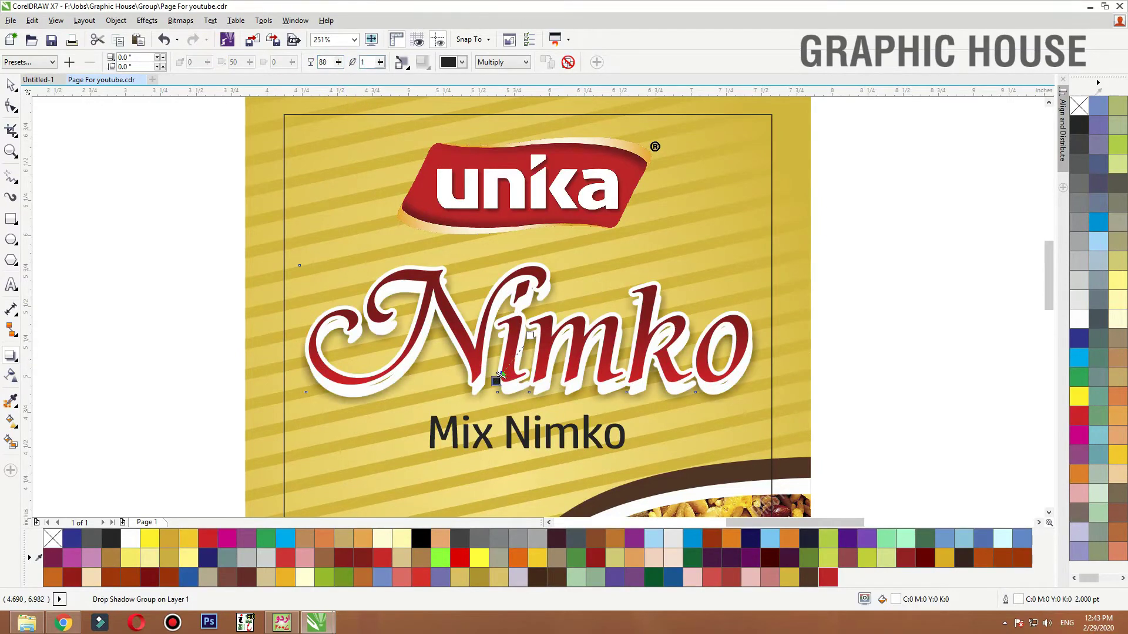
{"action": "key", "text": "Return"}
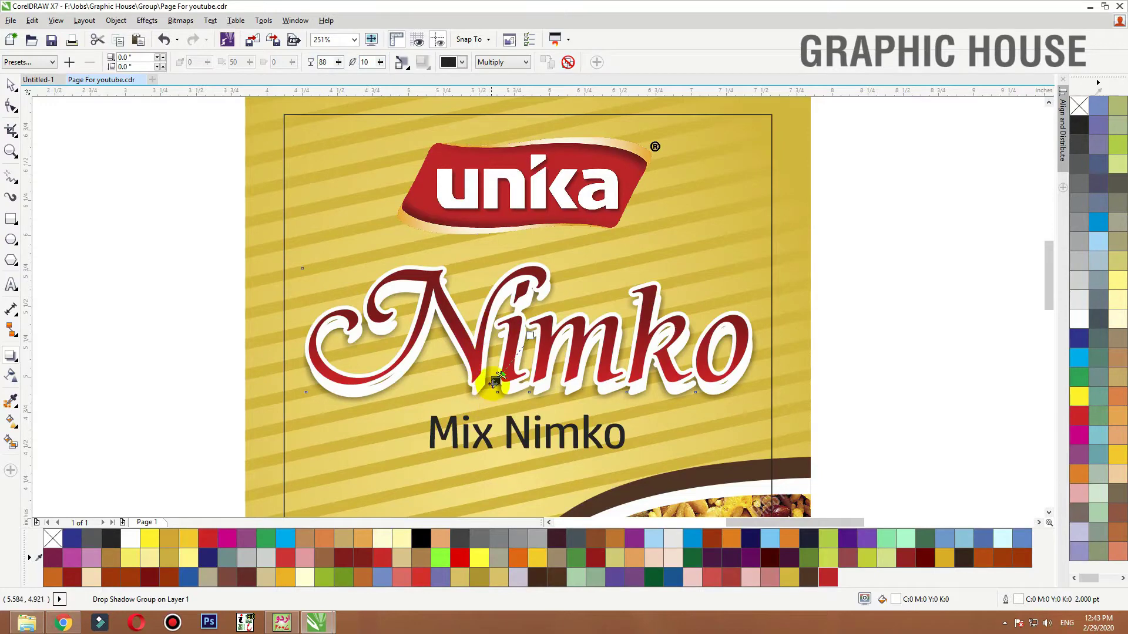
Offset the Nimko drop shadow slightly down and to the left, and reduce its opacity to 44
{"action": "left_click_drag", "start_coordinate": [491, 388], "coordinate": [483, 404]}
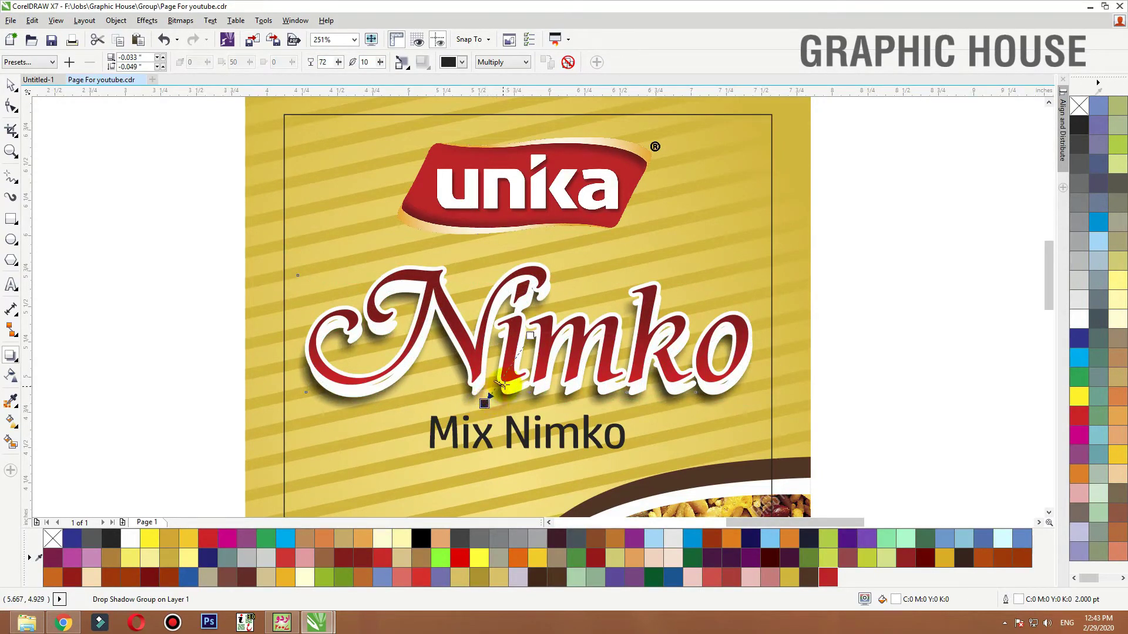
{"action": "left_click_drag", "start_coordinate": [503, 385], "coordinate": [511, 365]}
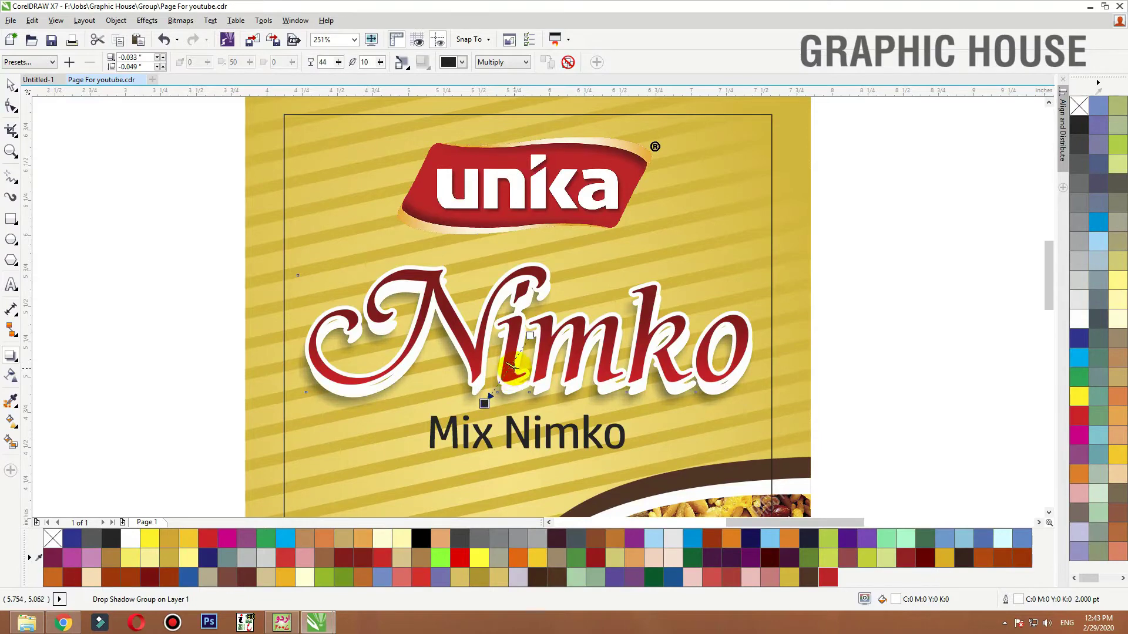
{"action": "left_click_drag", "start_coordinate": [484, 403], "coordinate": [485, 401]}
{"action": "key", "text": "space"}
{"action": "left_click_drag", "start_coordinate": [578, 369], "coordinate": [577, 313]}
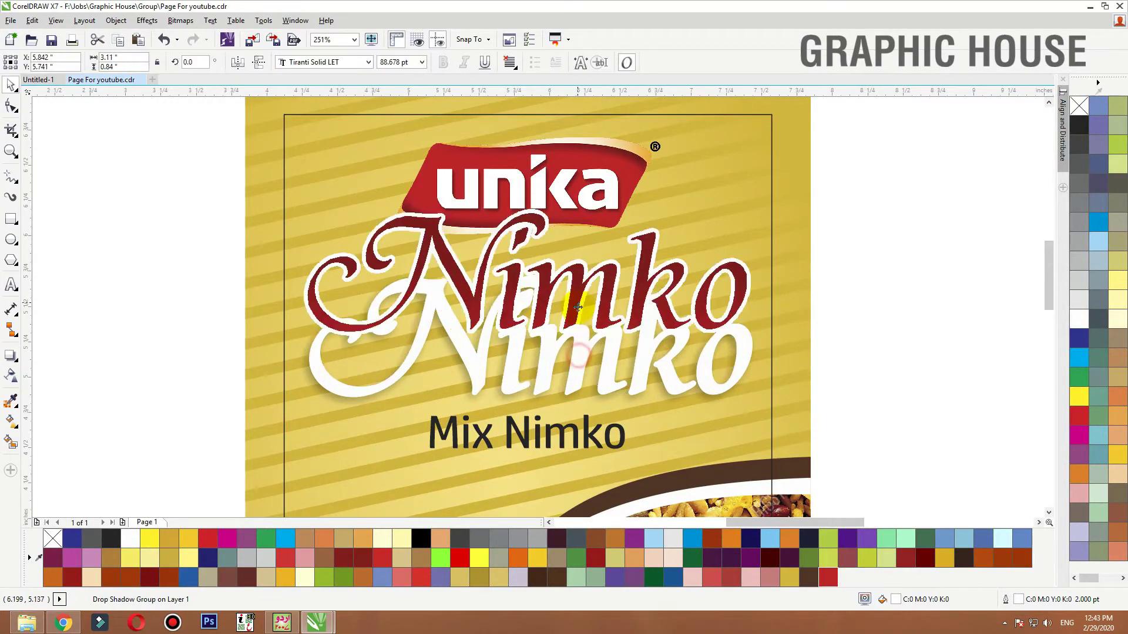
{"action": "key", "text": "ctrl+z"}
Change the case of the whole Mix Nimko subtitle to uppercase
{"action": "left_click", "coordinate": [569, 440]}
{"action": "left_click", "coordinate": [576, 441]}
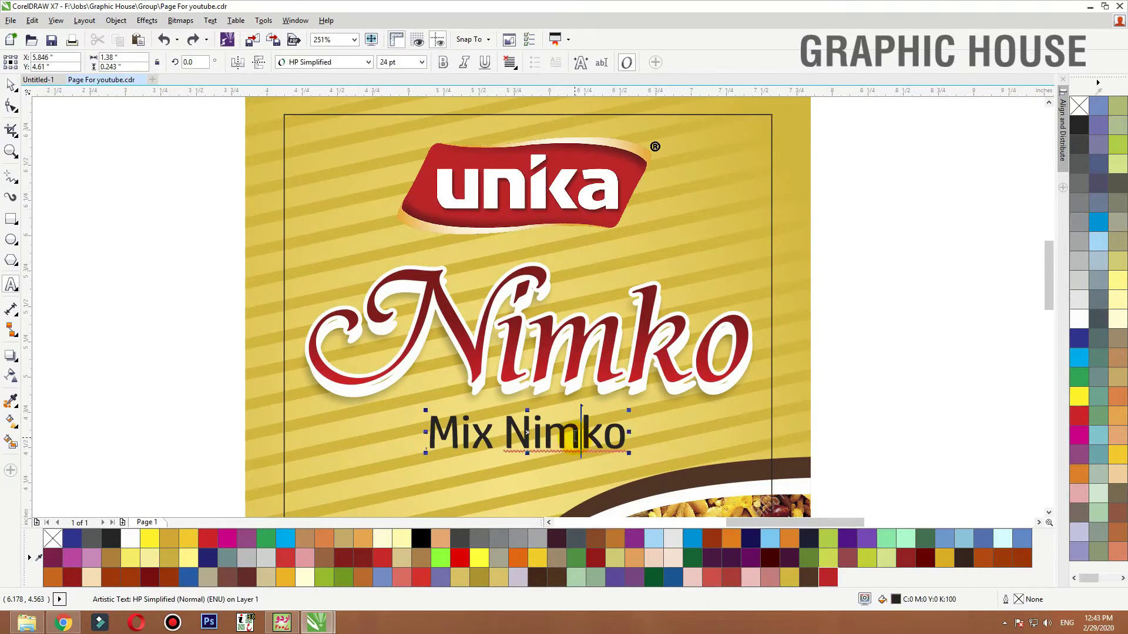
{"action": "key", "text": "ctrl+a"}
{"action": "key", "text": "shift+F3"}
{"action": "key", "text": "Down"}
{"action": "key", "text": "Down"}
{"action": "key", "text": "Return"}
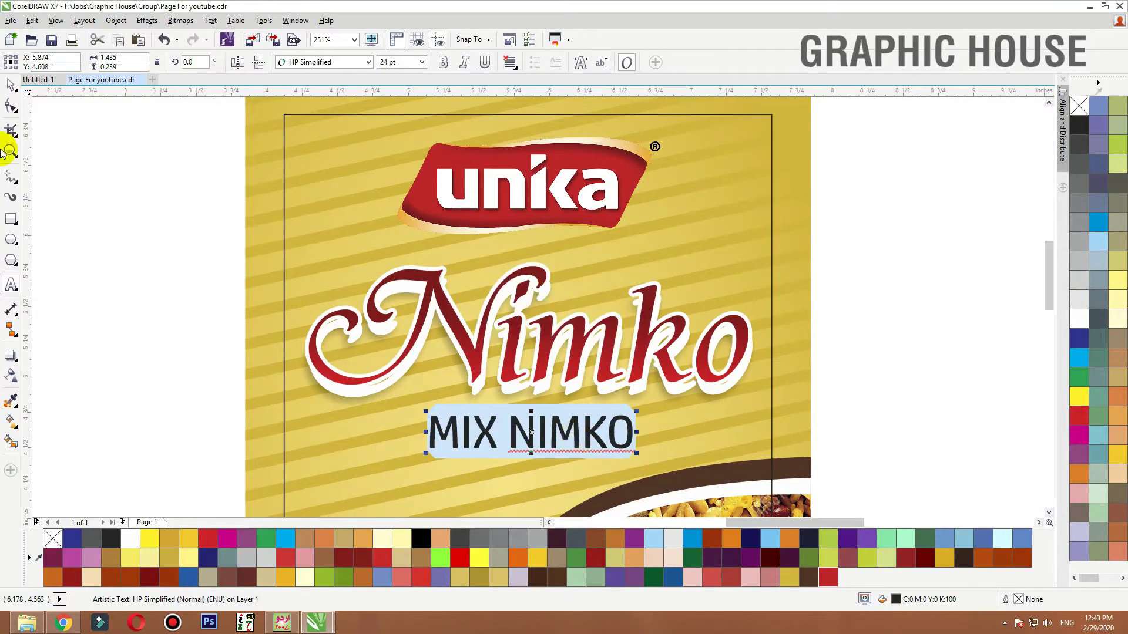
Set the MIX NIMKO subtitle's font to Humanst521 BT and widen its letter spacing
{"action": "left_click", "coordinate": [10, 84]}
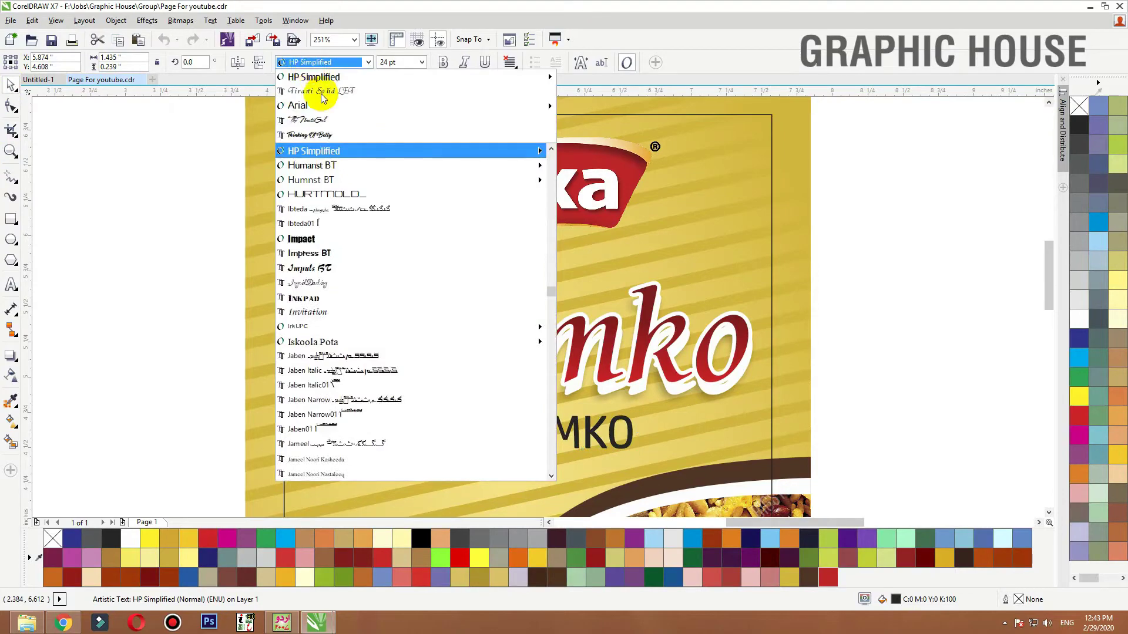
{"action": "left_click", "coordinate": [352, 167]}
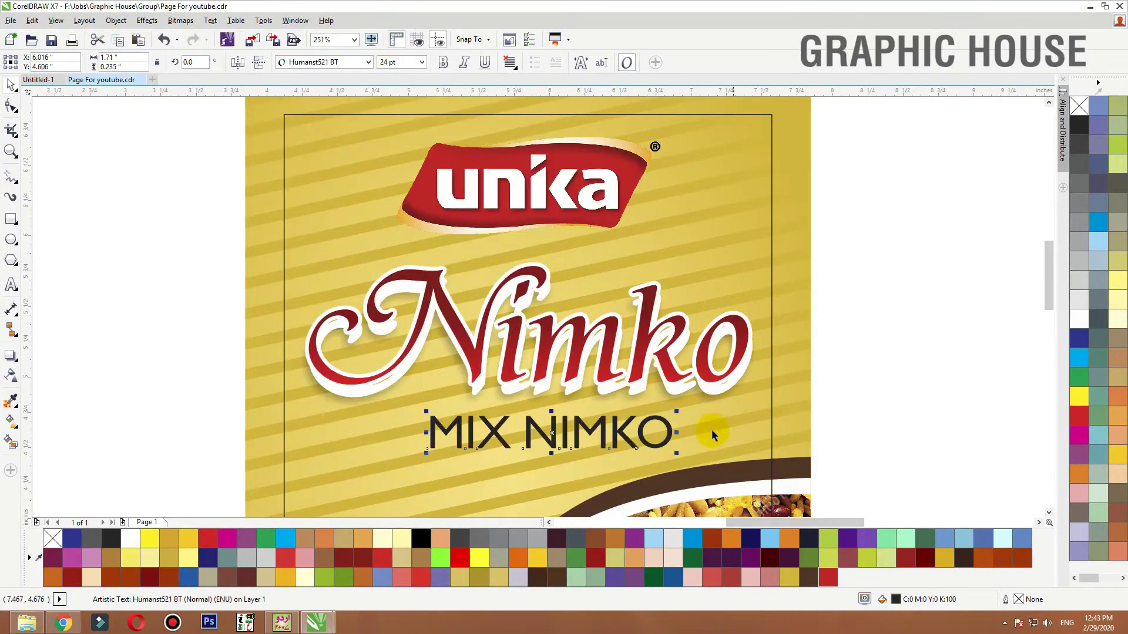
{"action": "key", "text": "F10"}
{"action": "left_click_drag", "start_coordinate": [677, 454], "coordinate": [713, 441]}
{"action": "left_click", "coordinate": [875, 372]}
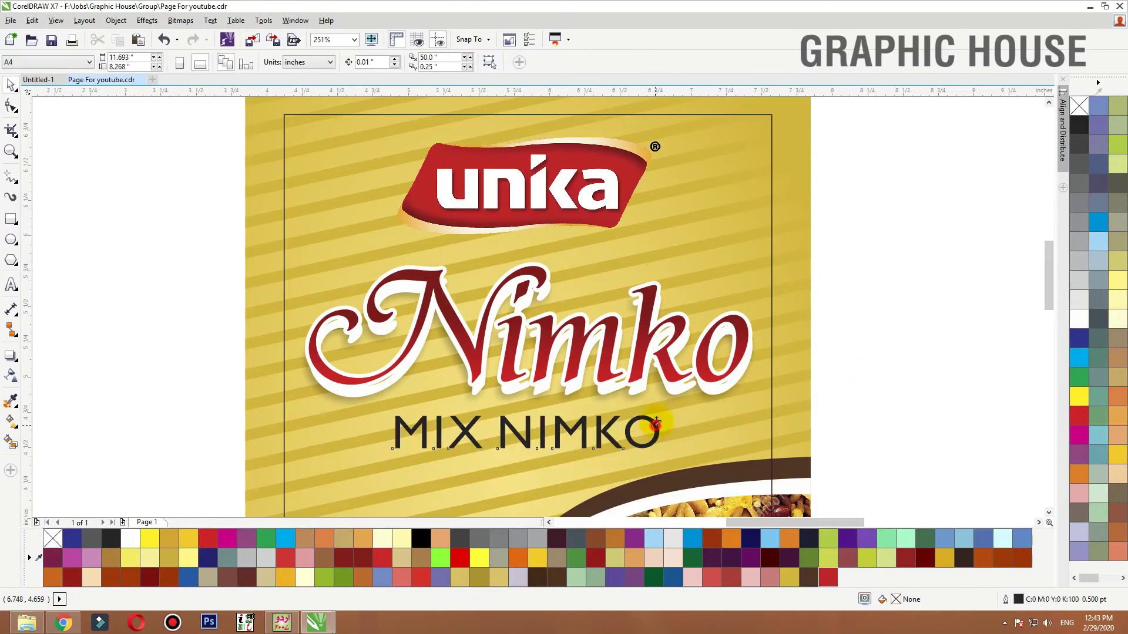
Scale the MIX NIMKO subtitle down slightly and centre it horizontally on the package background
{"action": "left_click", "coordinate": [658, 428]}
{"action": "left_click_drag", "start_coordinate": [666, 410], "coordinate": [648, 410]}
{"action": "left_click", "coordinate": [682, 420], "text": "shift"}
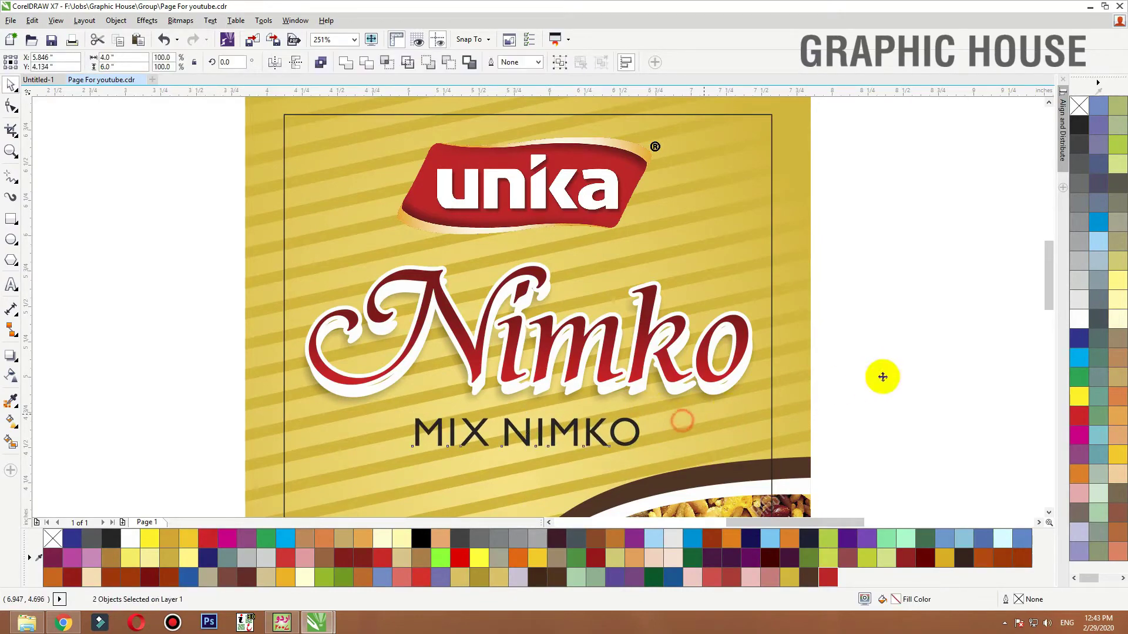
{"action": "left_click", "coordinate": [882, 375]}
{"action": "left_click", "coordinate": [786, 395]}
{"action": "key", "text": "shift+F2"}
{"action": "left_click", "coordinate": [802, 242]}
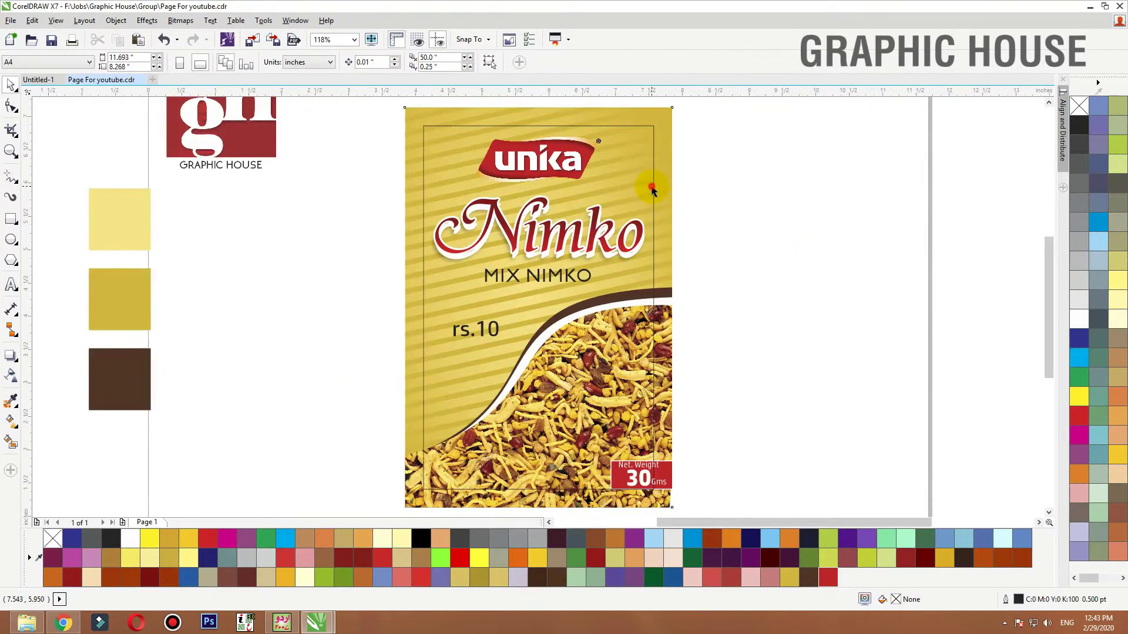
{"action": "left_click", "coordinate": [650, 183]}
{"action": "left_click", "coordinate": [773, 207]}
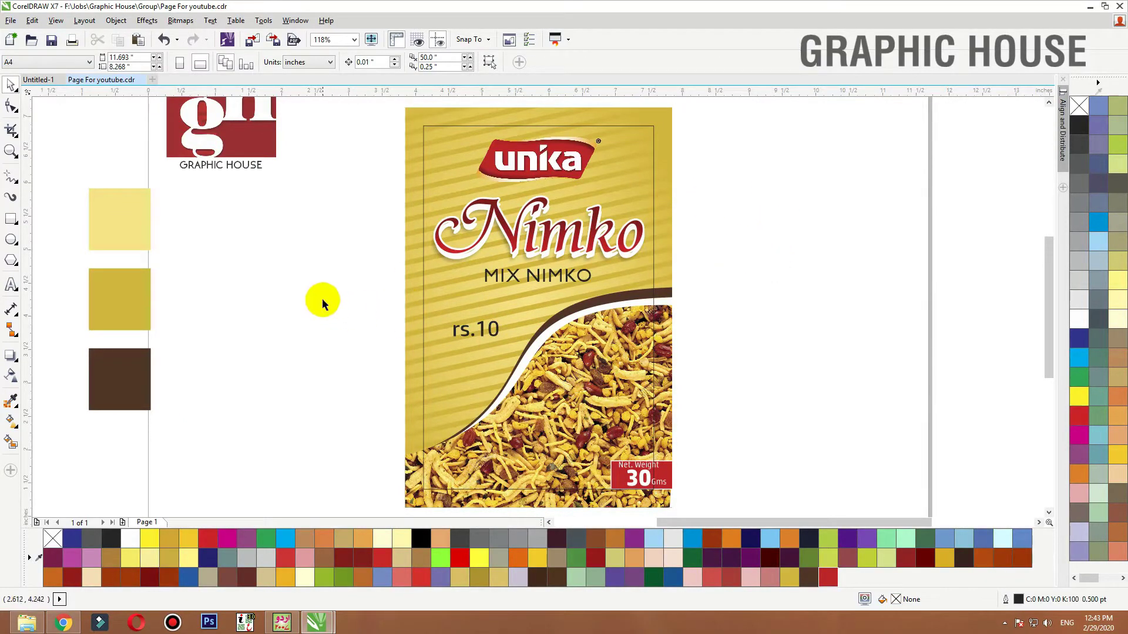
Draw a rectangle about 1.68 by 0.41 inches around the rs.10 price text, starting at the inner frame's edge
{"action": "left_click", "coordinate": [482, 339]}
{"action": "key", "text": "F2"}
{"action": "left_click_drag", "start_coordinate": [340, 282], "coordinate": [750, 433]}
{"action": "left_click", "coordinate": [10, 219]}
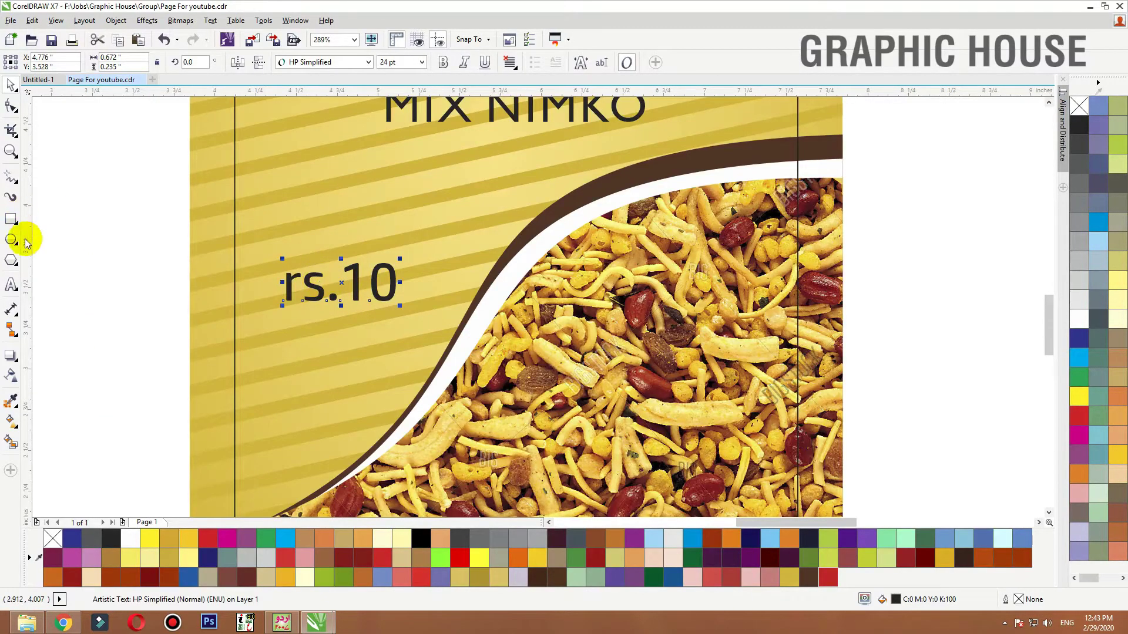
{"action": "left_click_drag", "start_coordinate": [508, 243], "coordinate": [234, 310]}
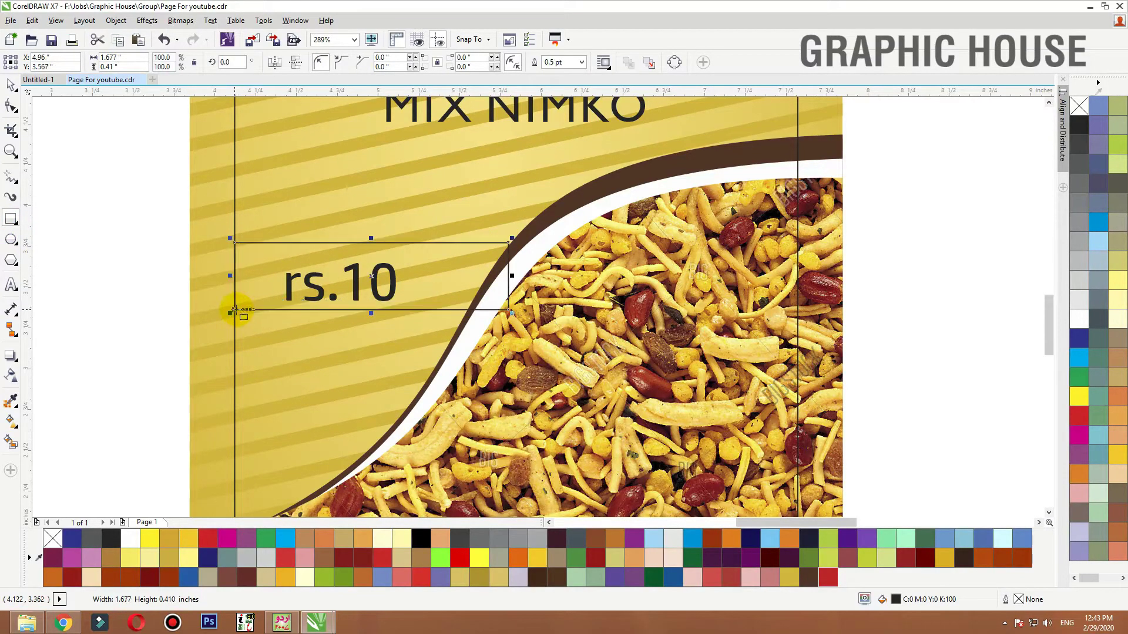
{"action": "key", "text": "space"}
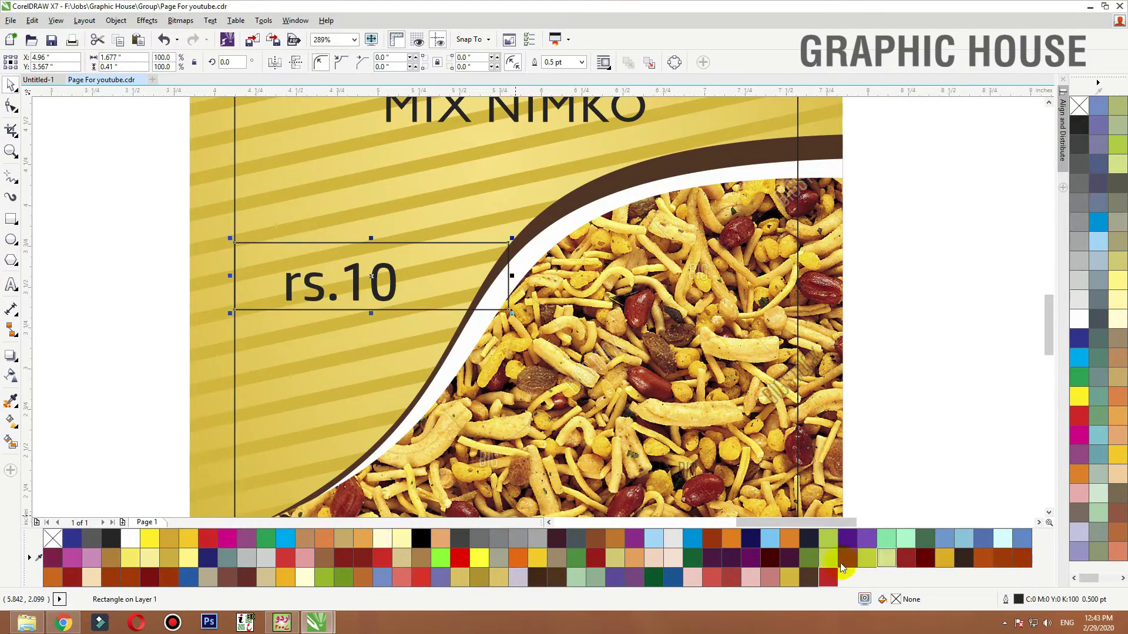
Fill the price rectangle with red and rotate it counterclockwise by about 7.4 degrees
{"action": "left_click", "coordinate": [831, 578]}
{"action": "left_click", "coordinate": [460, 289]}
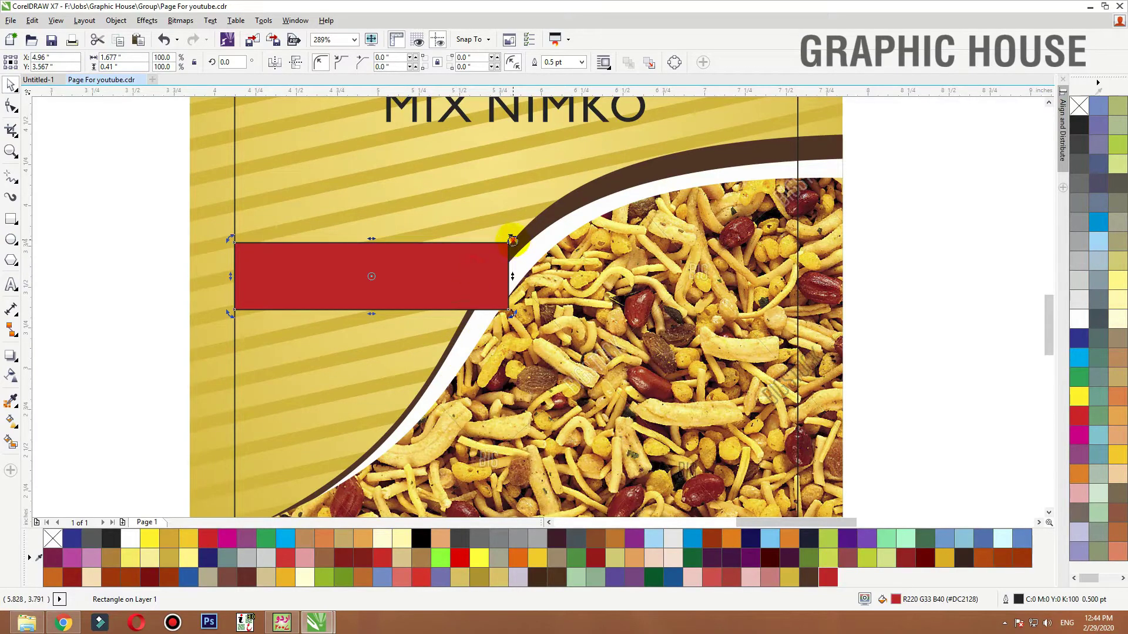
{"action": "left_click_drag", "start_coordinate": [511, 240], "coordinate": [466, 242]}
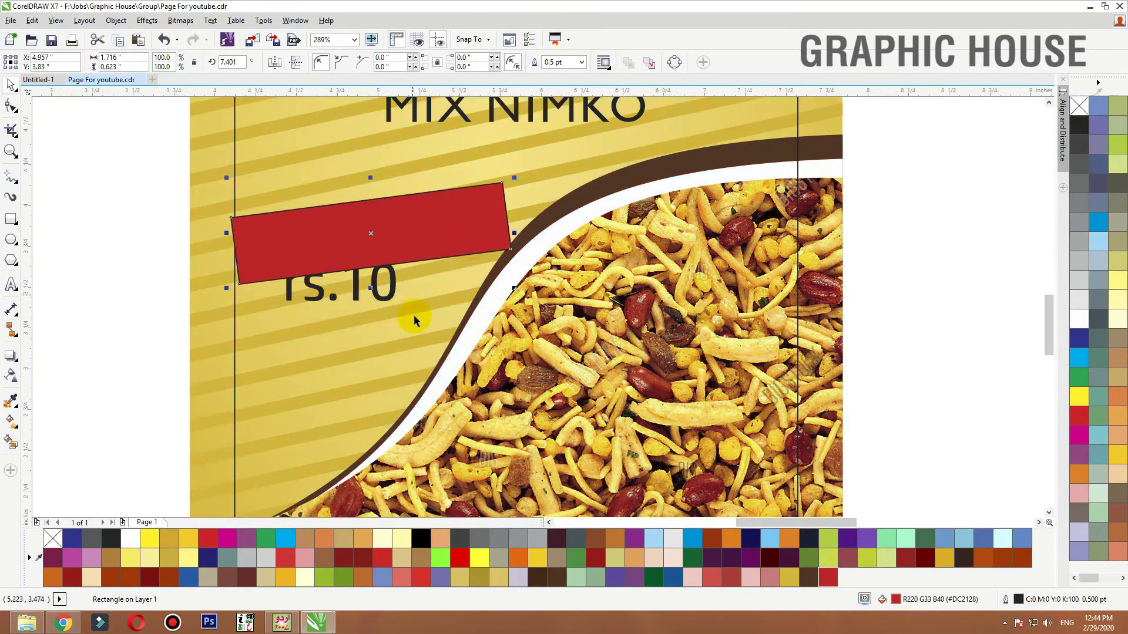
{"action": "scroll", "coordinate": [445, 363], "scroll_direction": "down", "scroll_amount": 1}
{"action": "left_click", "coordinate": [732, 322]}
{"action": "key", "text": "shift+F4"}
{"action": "left_click_drag", "start_coordinate": [667, 176], "coordinate": [404, 413]}
Switch to Chrome and search Google Images for "nimko plate"
{"action": "left_click", "coordinate": [63, 623]}
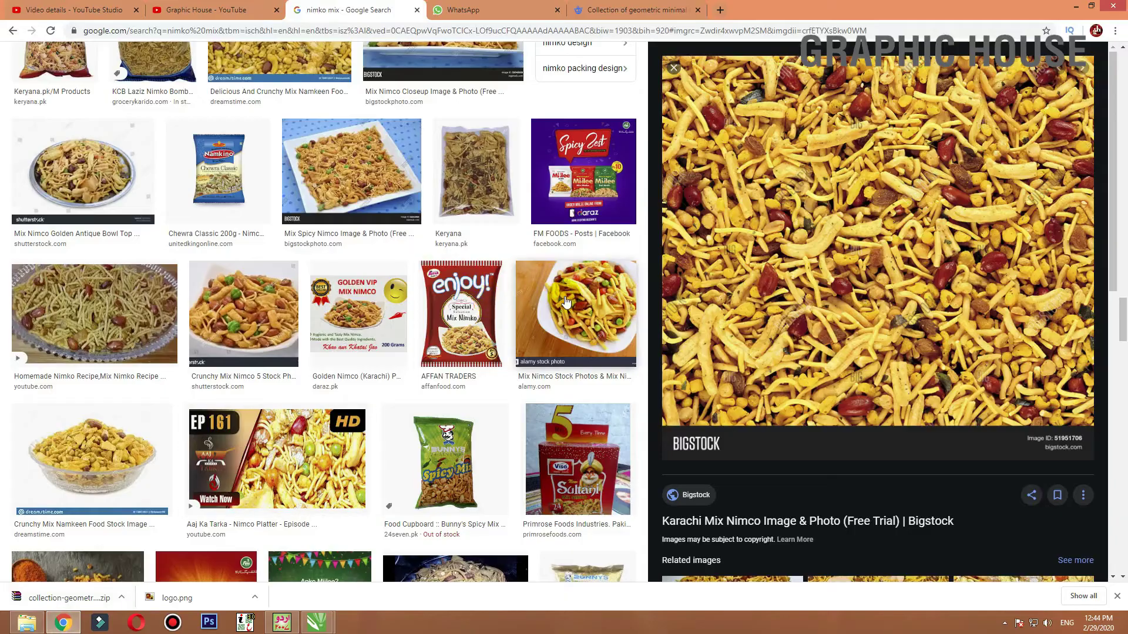
{"action": "key", "text": "Escape"}
{"action": "scroll", "coordinate": [546, 293], "scroll_direction": "down", "scroll_amount": 15}
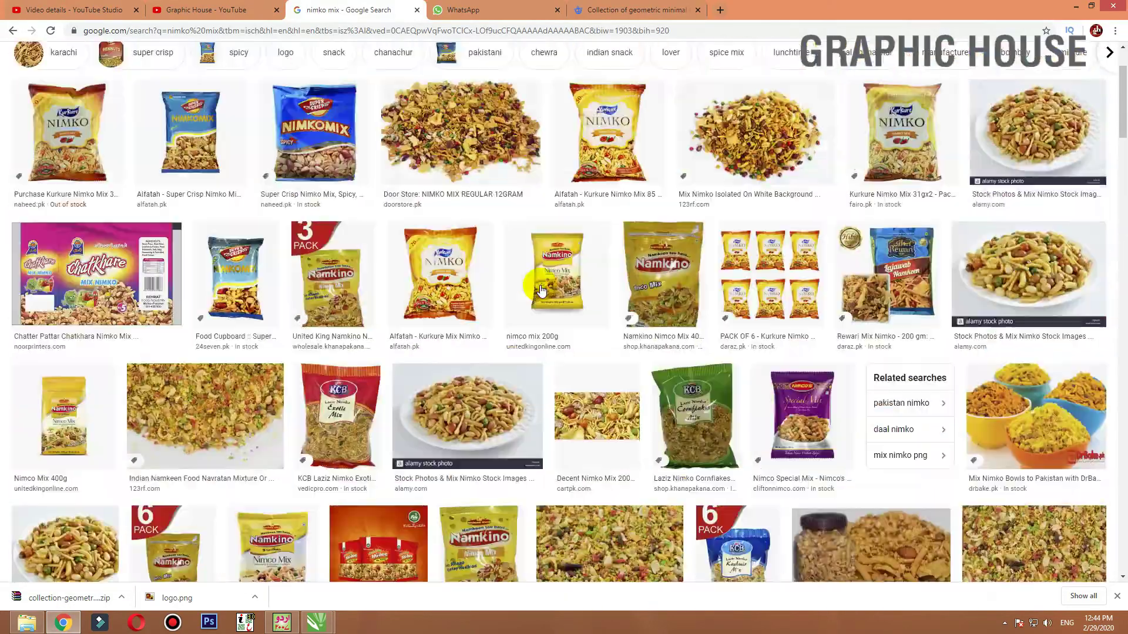
{"action": "scroll", "coordinate": [542, 290], "scroll_direction": "up", "scroll_amount": 2}
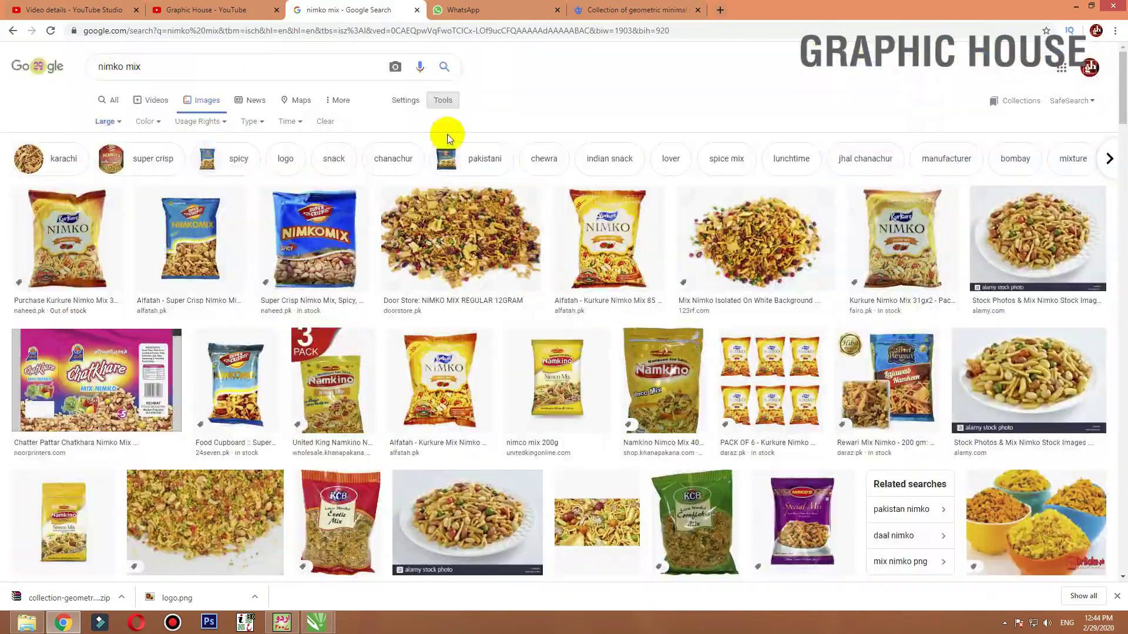
{"action": "double_click", "coordinate": [125, 66]}
{"action": "type", "text": "plate"}
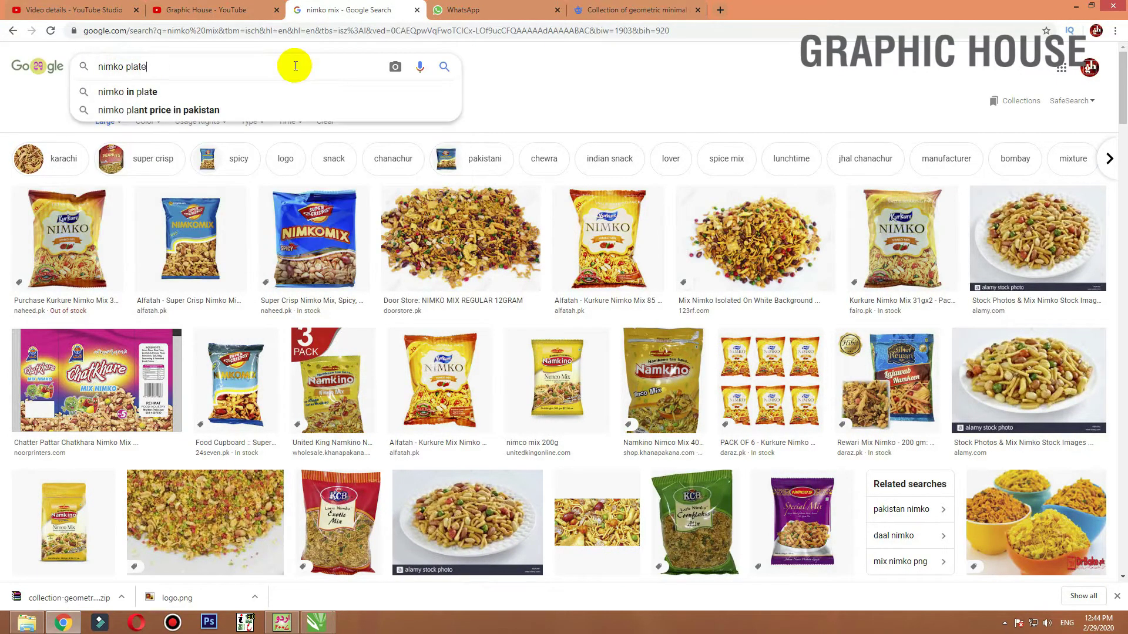
{"action": "key", "text": "Return"}
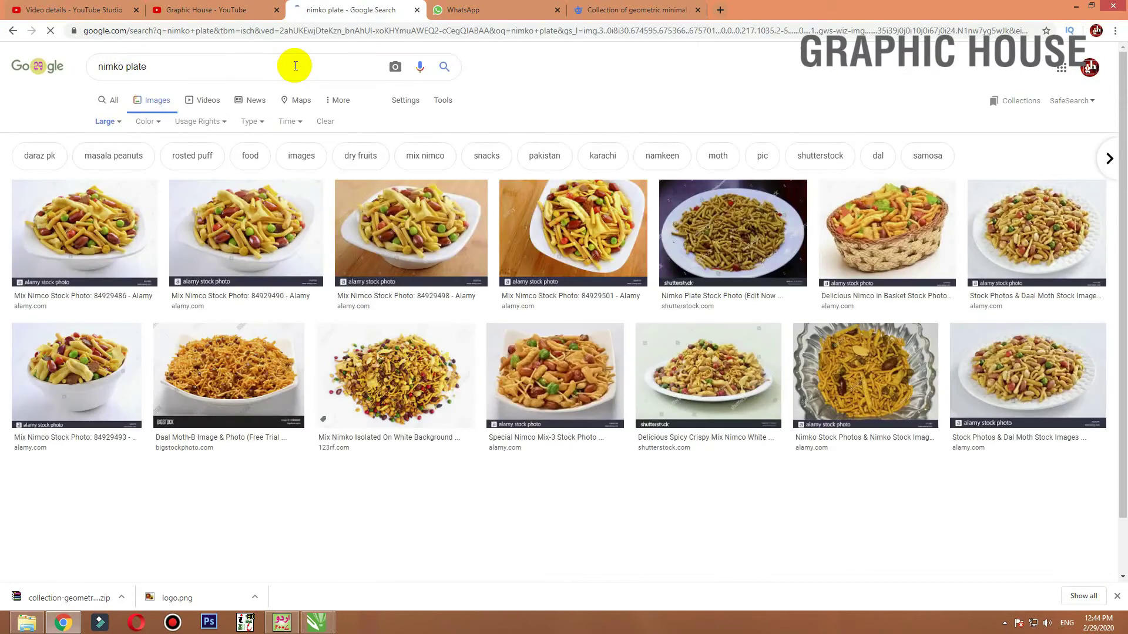
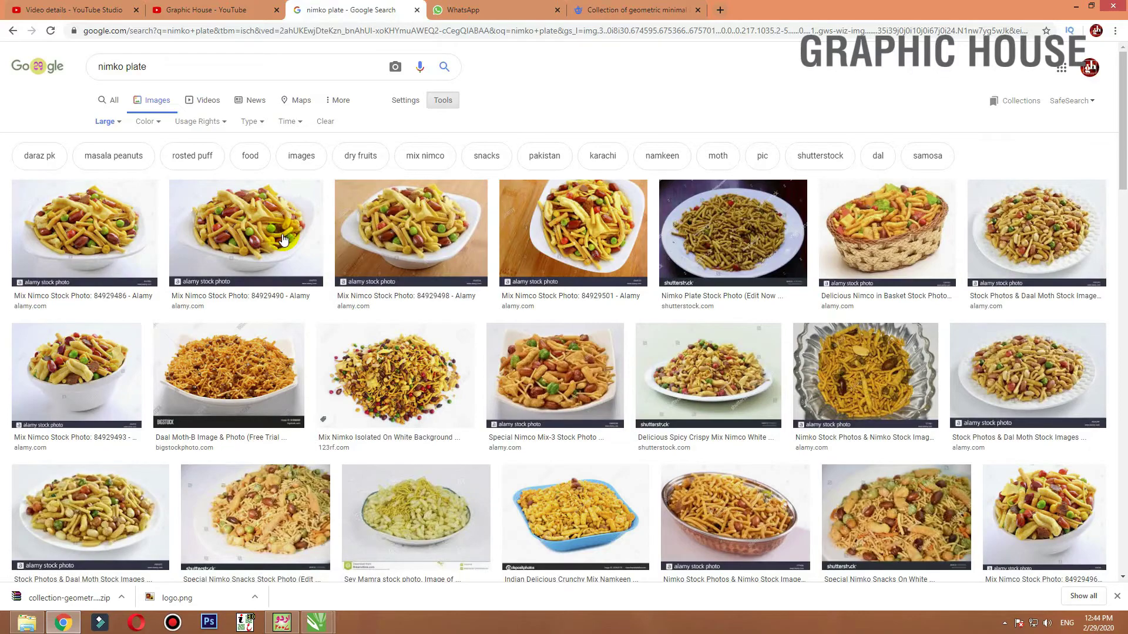
Browse the nimko plate image results for a suitable product photo
{"action": "scroll", "coordinate": [283, 239], "scroll_direction": "down", "scroll_amount": 5}
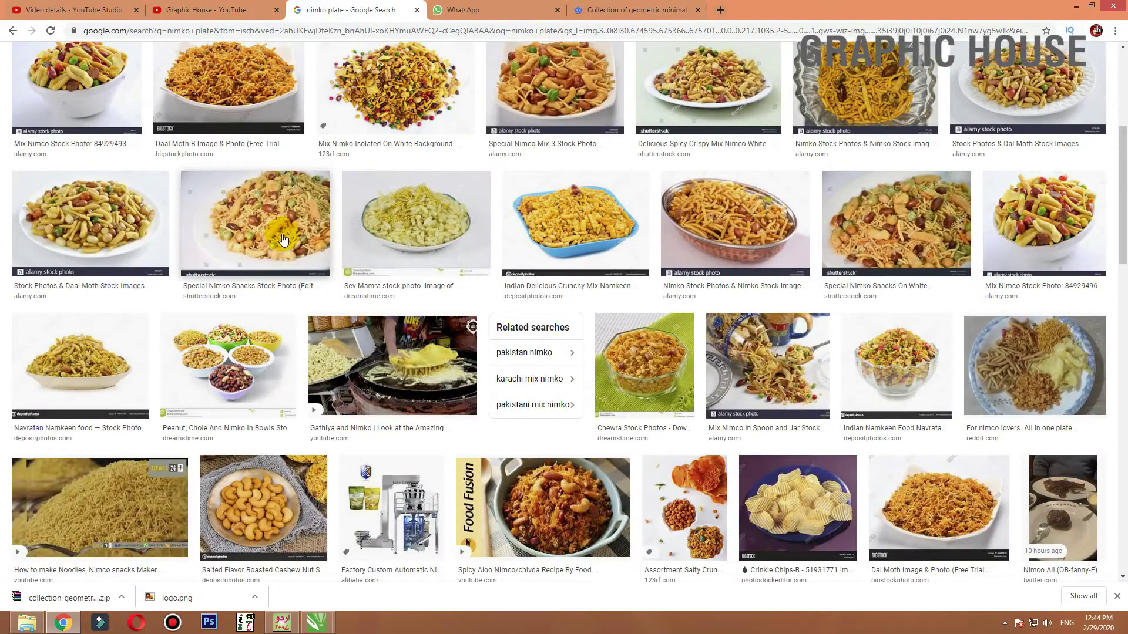
{"action": "scroll", "coordinate": [282, 239], "scroll_direction": "down", "scroll_amount": 5}
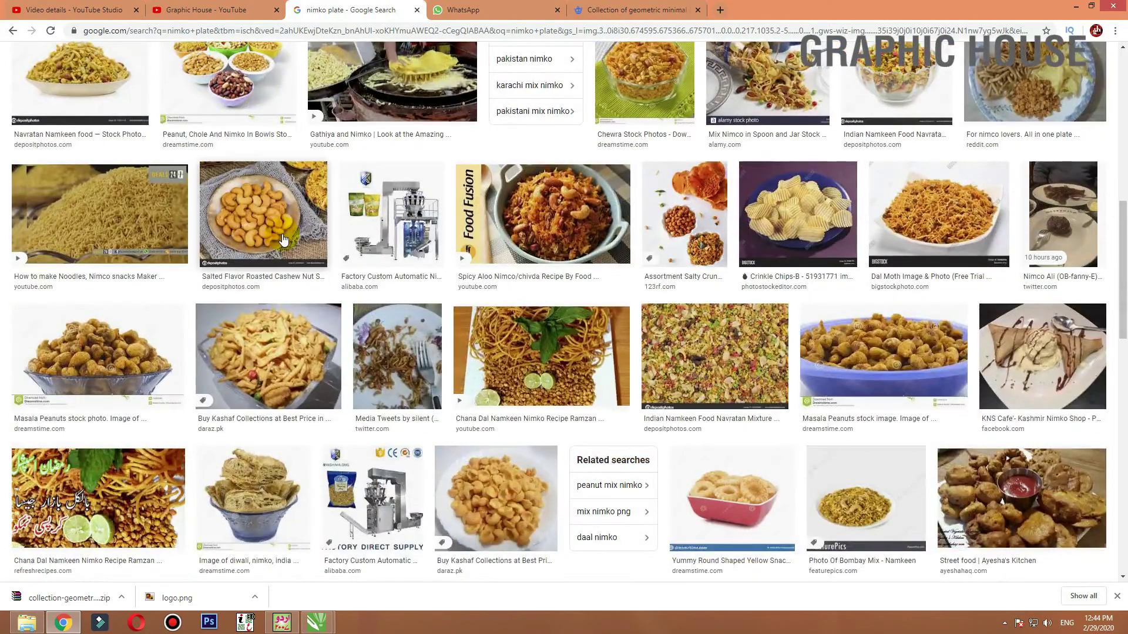
{"action": "scroll", "coordinate": [282, 239], "scroll_direction": "down", "scroll_amount": 5}
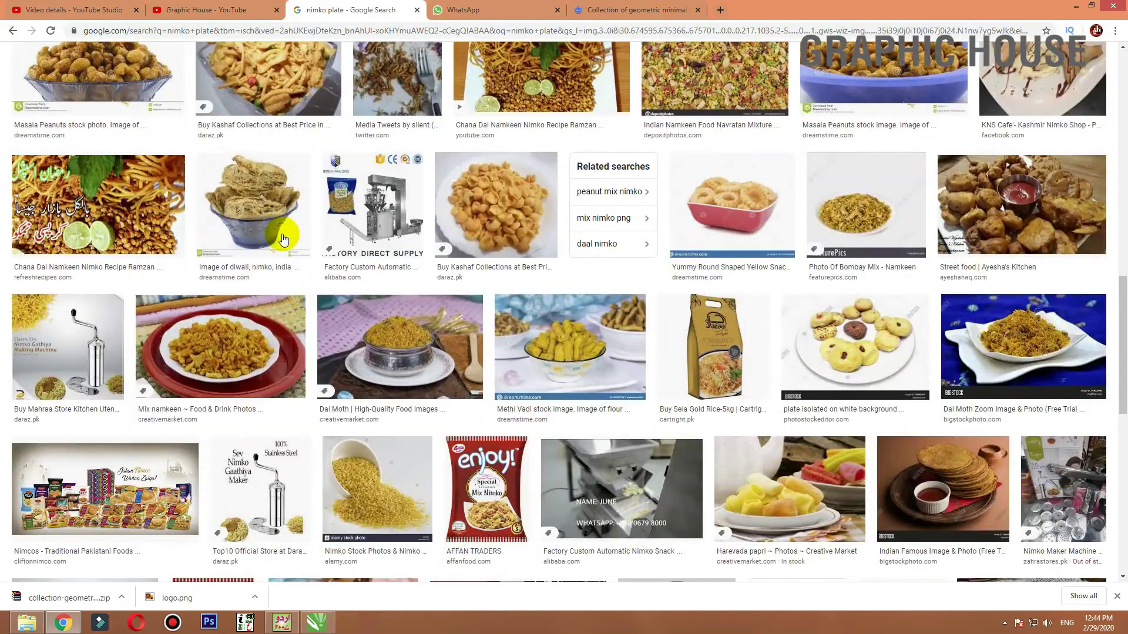
{"action": "scroll", "coordinate": [283, 239], "scroll_direction": "up", "scroll_amount": 15}
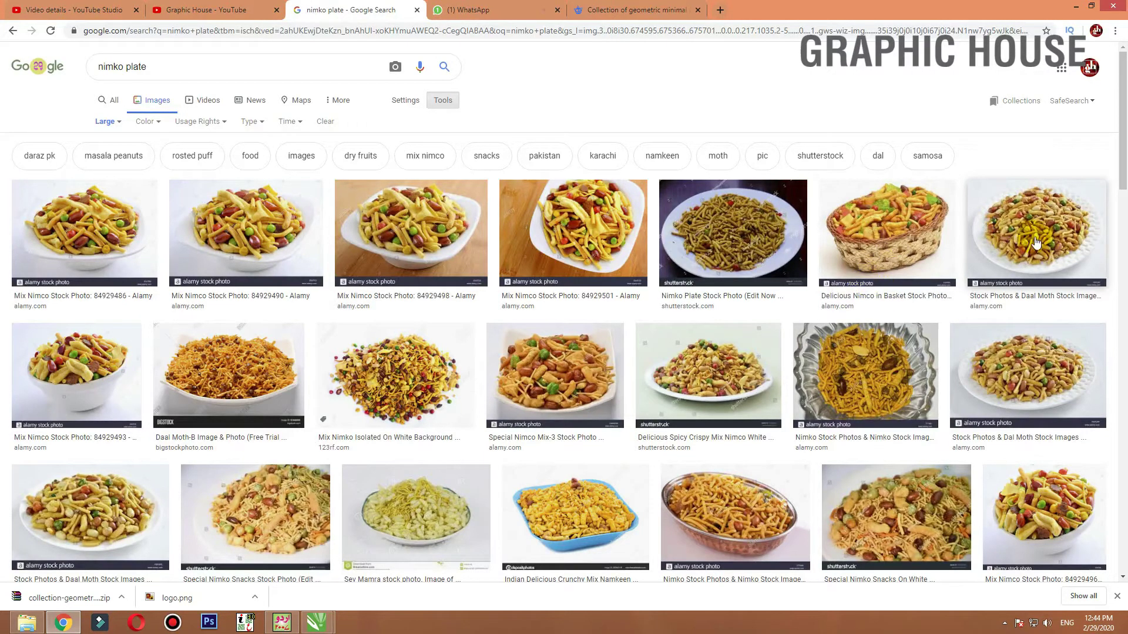
{"action": "scroll", "coordinate": [777, 376], "scroll_direction": "down", "scroll_amount": 3}
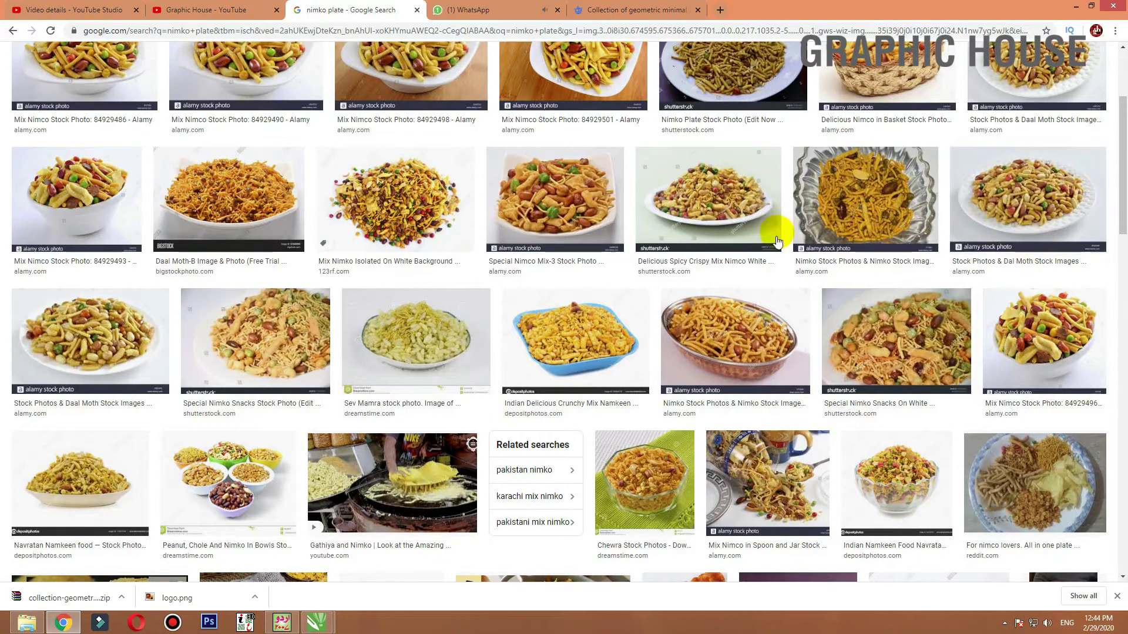
{"action": "scroll", "coordinate": [791, 281], "scroll_direction": "up", "scroll_amount": 2}
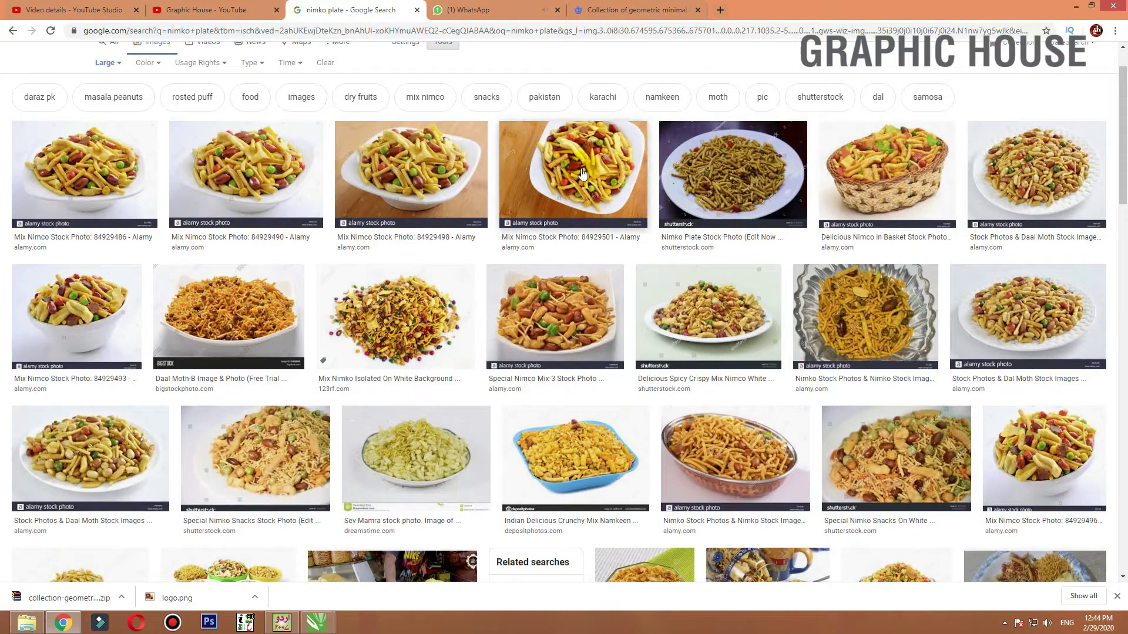
Preview the Alamy and Daraz mix nimco plate photos and look through their related images for alternatives
{"action": "left_click", "coordinate": [431, 175]}
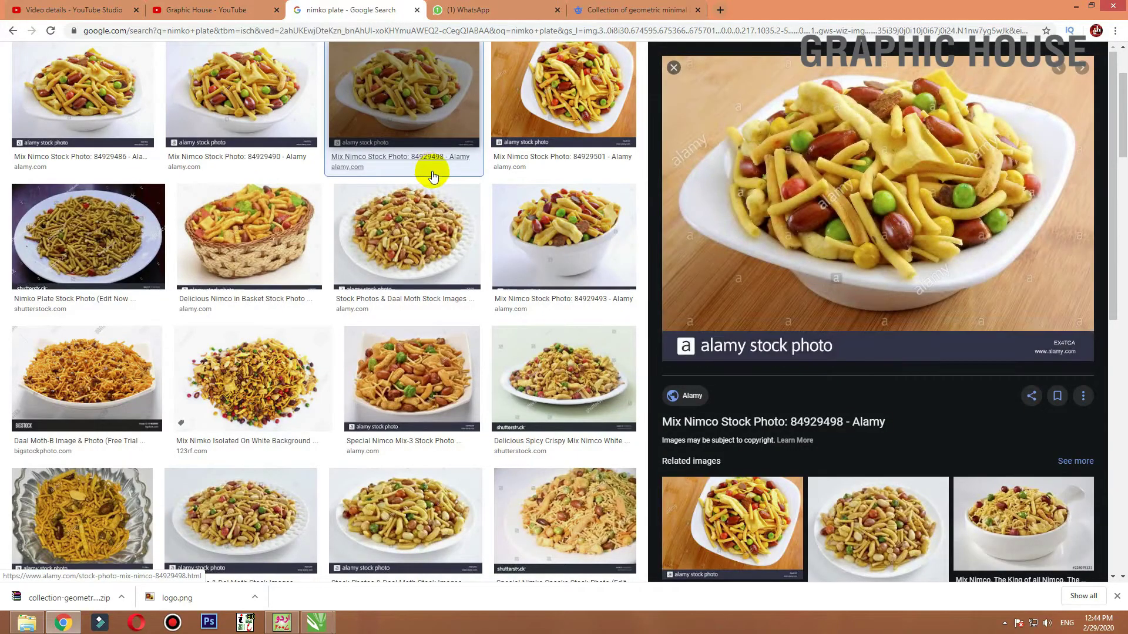
{"action": "scroll", "coordinate": [438, 175], "scroll_direction": "down", "scroll_amount": 4}
{"action": "scroll", "coordinate": [881, 336], "scroll_direction": "down", "scroll_amount": 3}
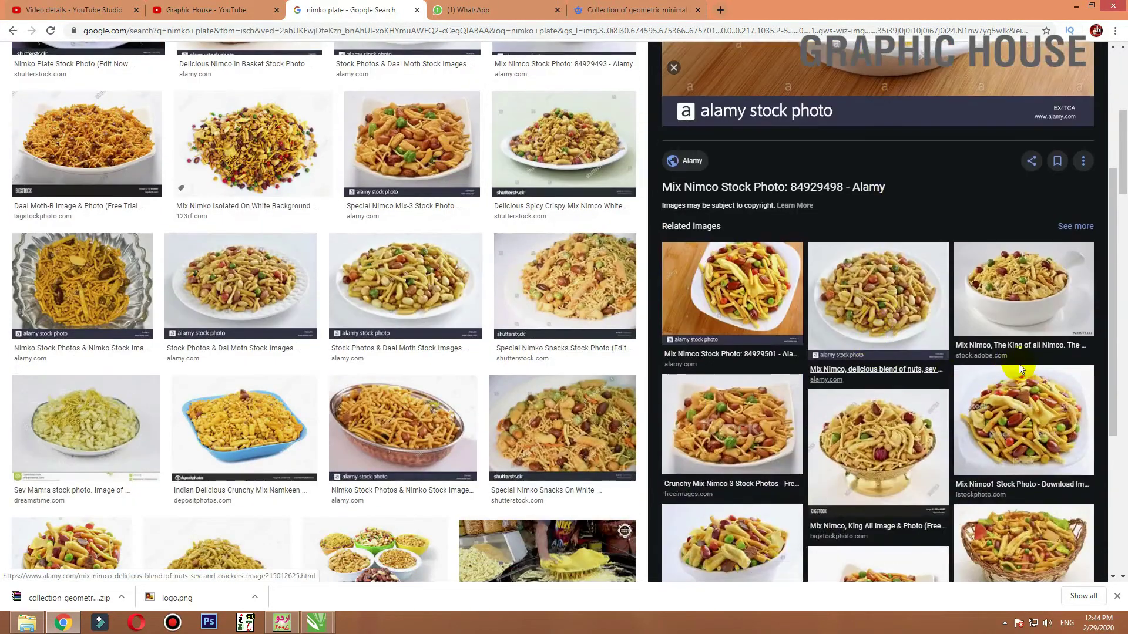
{"action": "left_click", "coordinate": [1028, 303]}
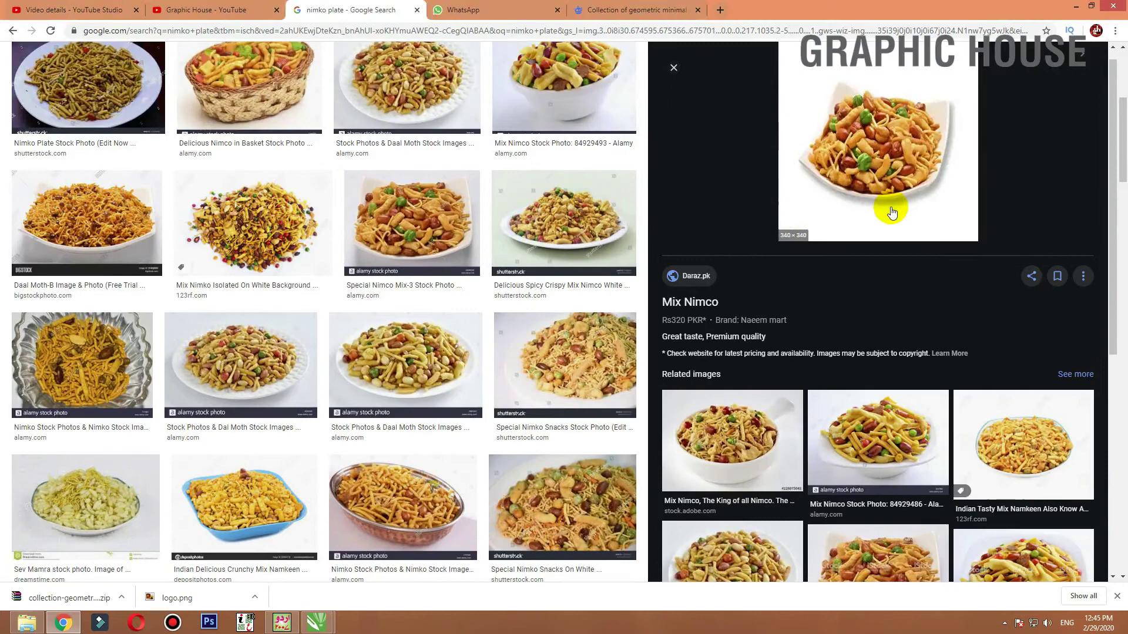
{"action": "scroll", "coordinate": [892, 213], "scroll_direction": "down", "scroll_amount": 3}
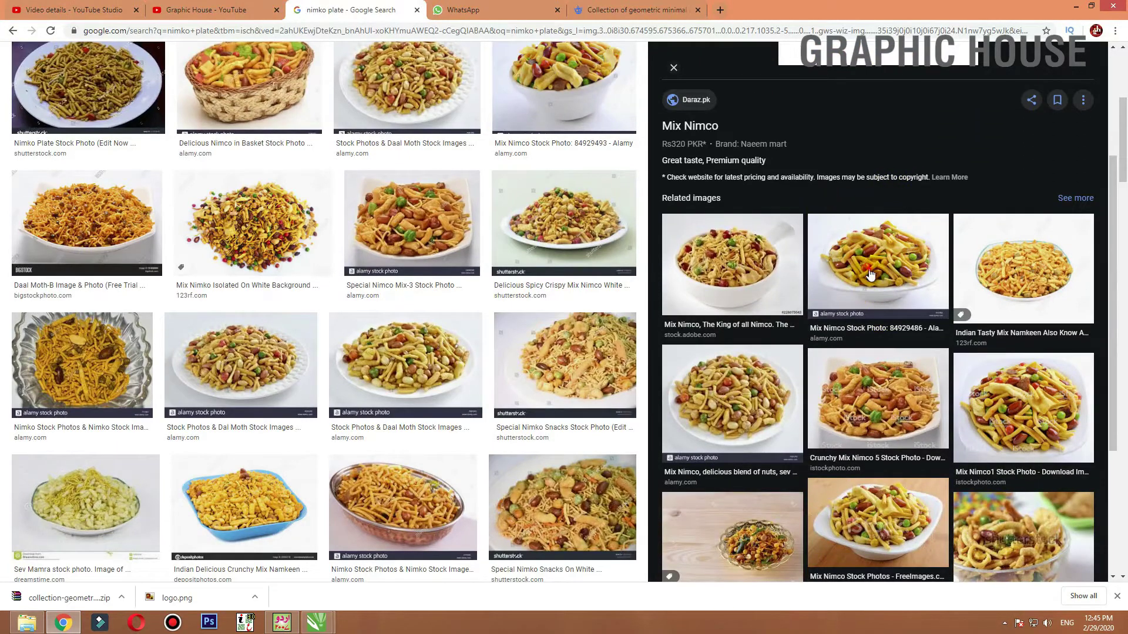
{"action": "left_click", "coordinate": [870, 275]}
{"action": "scroll", "coordinate": [818, 189], "scroll_direction": "down", "scroll_amount": 3}
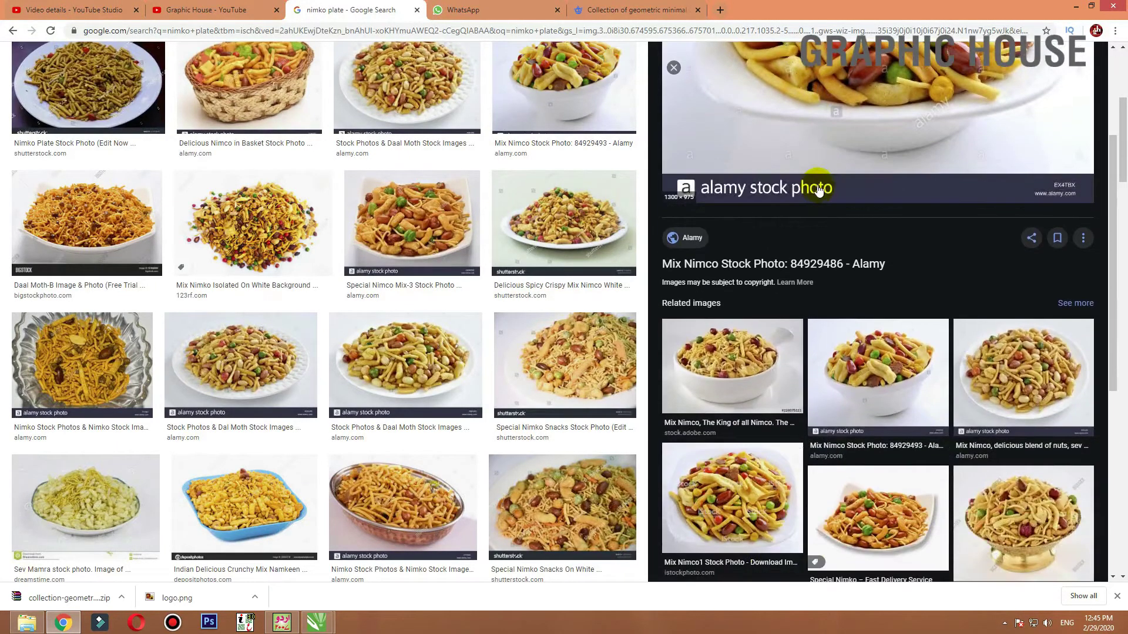
{"action": "scroll", "coordinate": [818, 188], "scroll_direction": "up", "scroll_amount": 3}
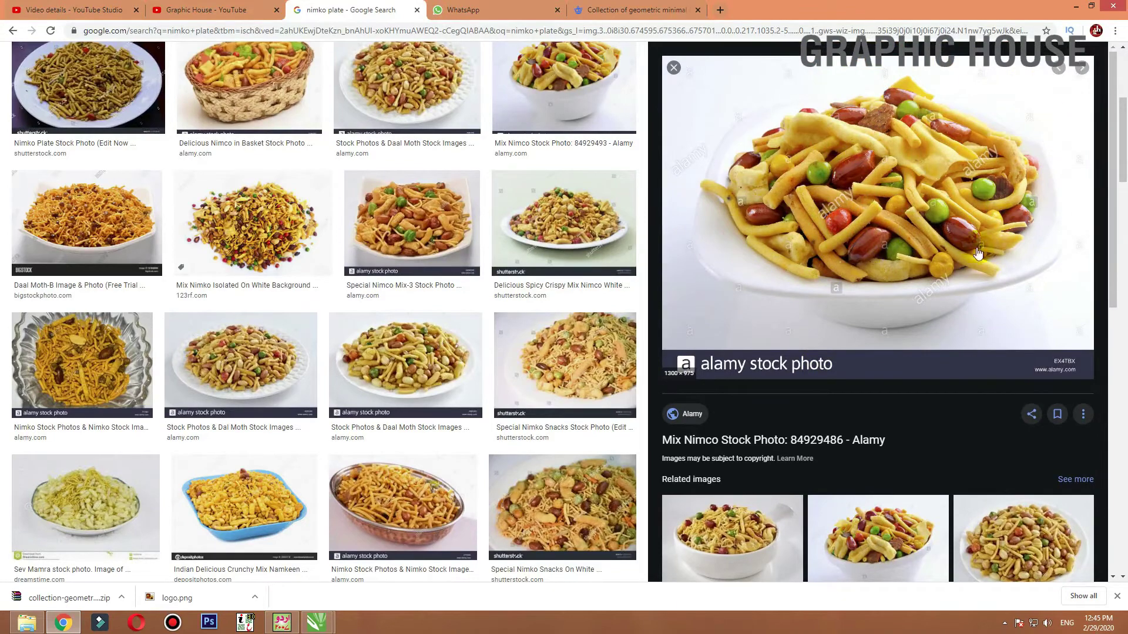
{"action": "scroll", "coordinate": [746, 329], "scroll_direction": "down", "scroll_amount": 7}
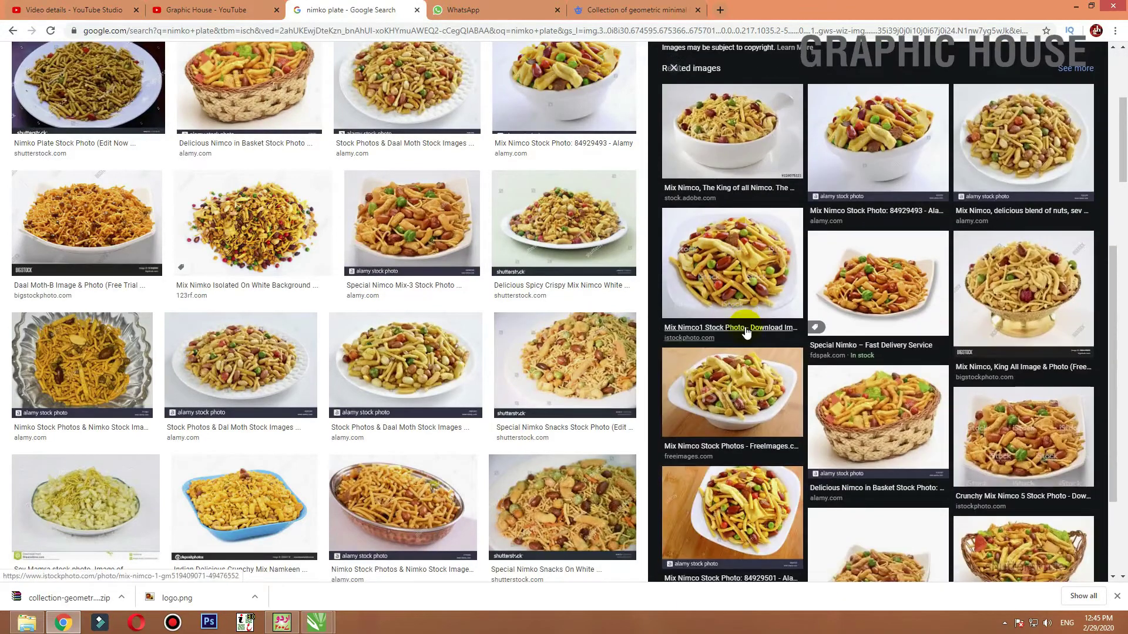
{"action": "scroll", "coordinate": [746, 330], "scroll_direction": "down", "scroll_amount": 3}
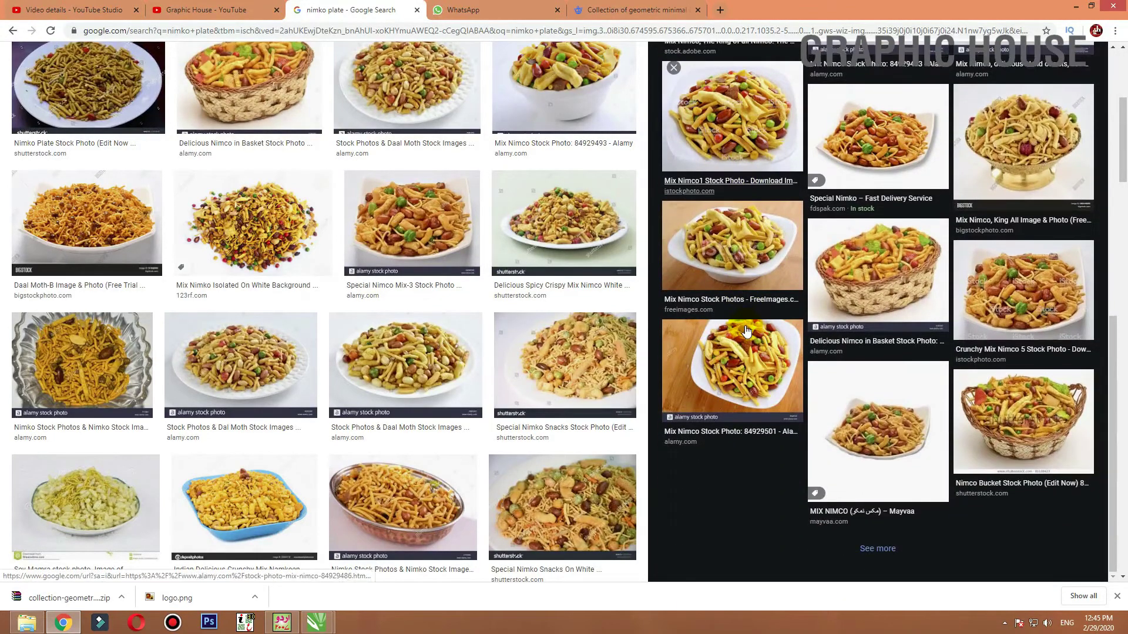
Preview the Mayvaa MIX NIMCO and 123RF South Indian nimco photos and check their related images
{"action": "left_click", "coordinate": [876, 445]}
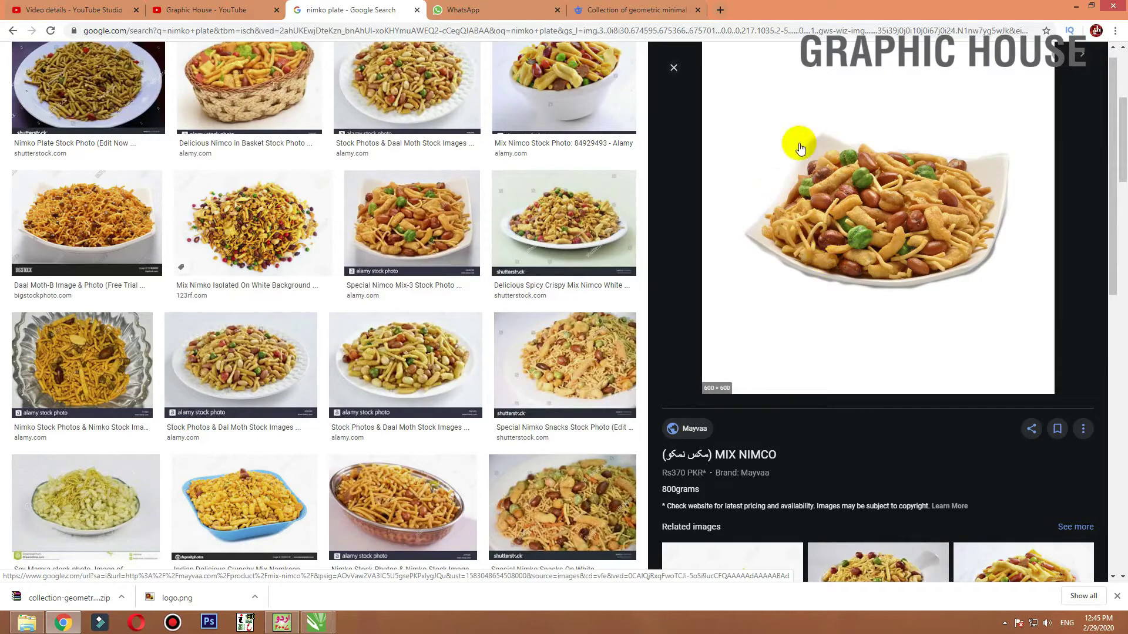
{"action": "scroll", "coordinate": [873, 281], "scroll_direction": "down", "scroll_amount": 5}
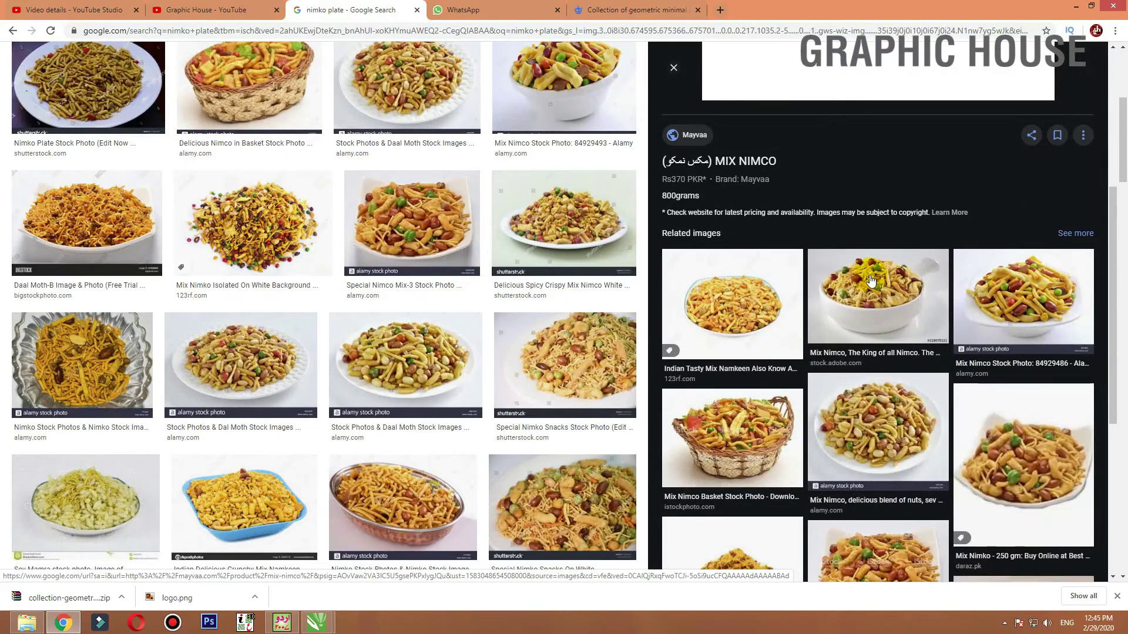
{"action": "scroll", "coordinate": [871, 281], "scroll_direction": "down", "scroll_amount": 6}
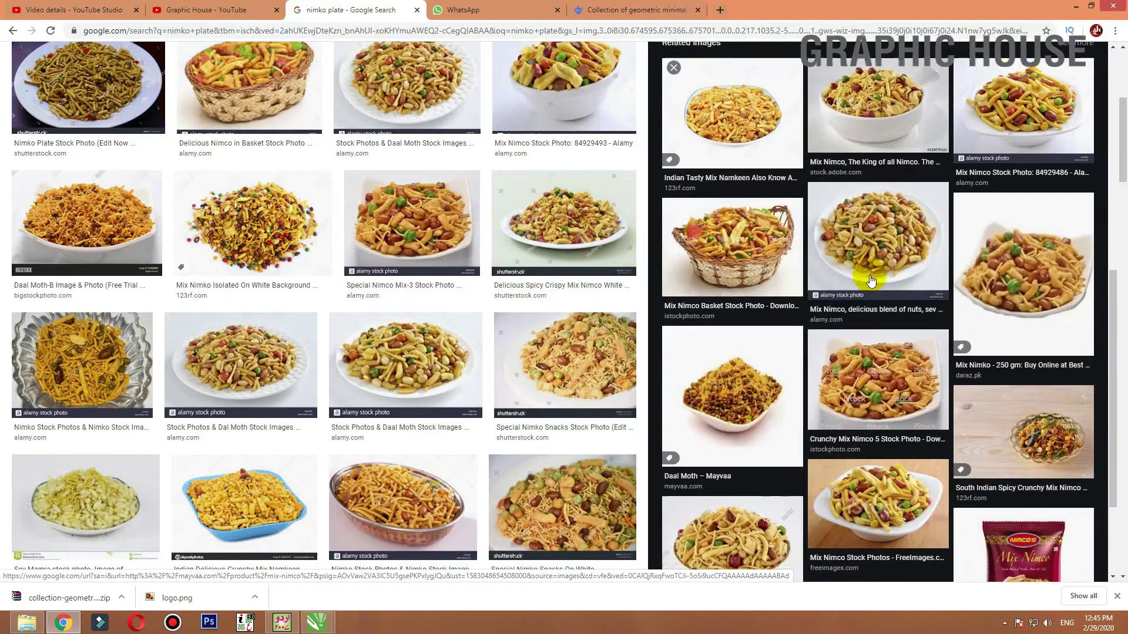
{"action": "left_click", "coordinate": [1009, 283]}
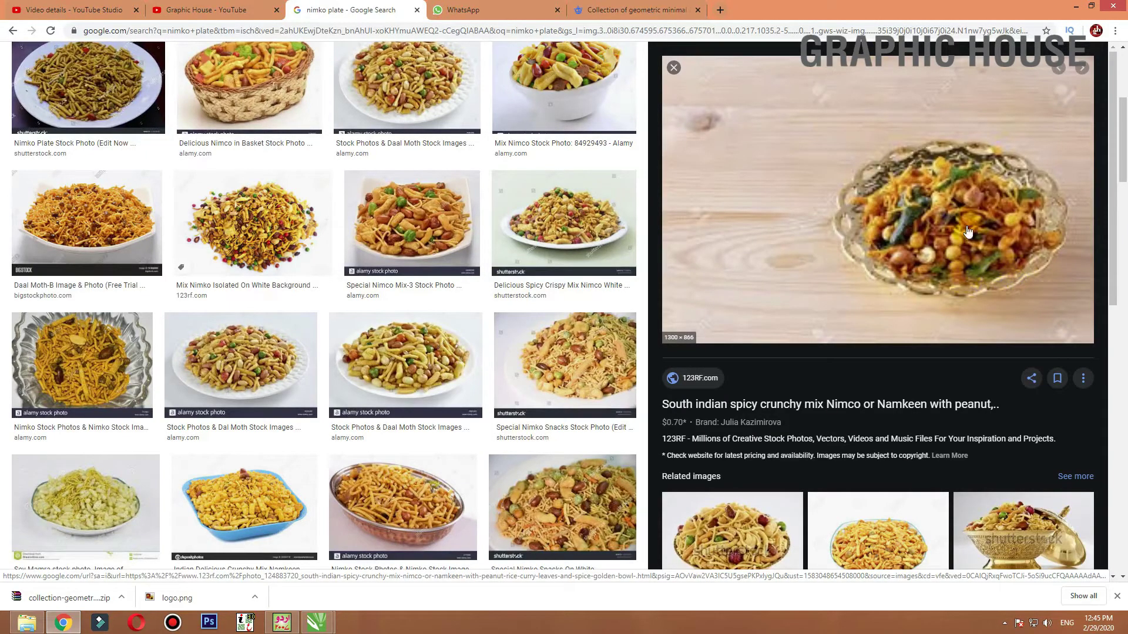
{"action": "scroll", "coordinate": [948, 261], "scroll_direction": "down", "scroll_amount": 5}
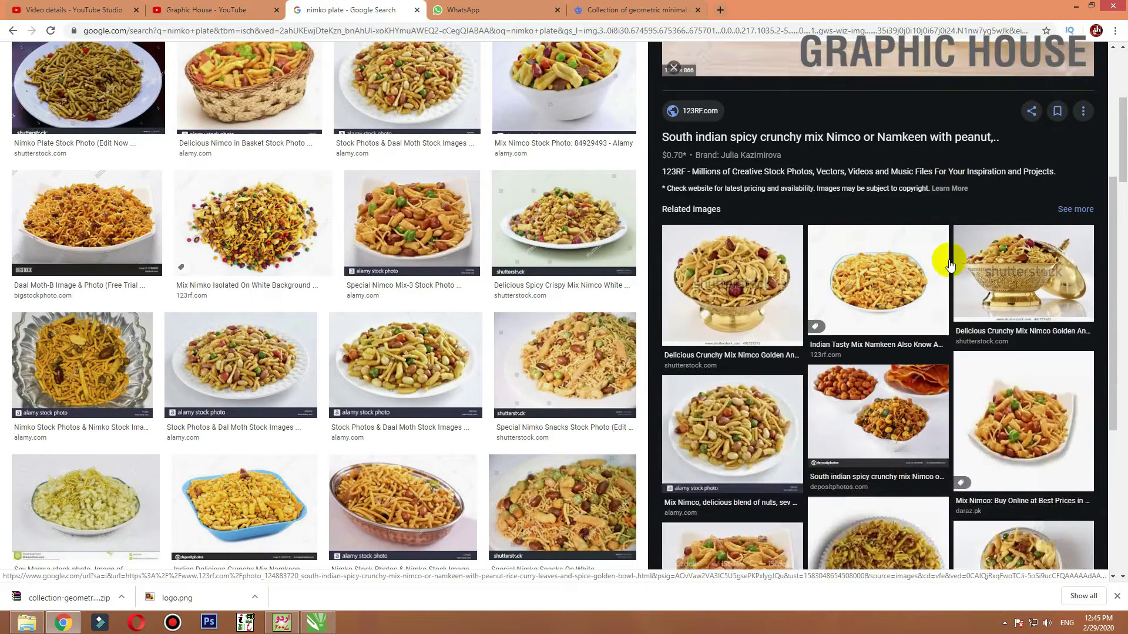
Compare the Shutterstock photos of nimco in the lidded golden bowl and in the traditional antique bowl, including related images
{"action": "left_click", "coordinate": [1009, 242]}
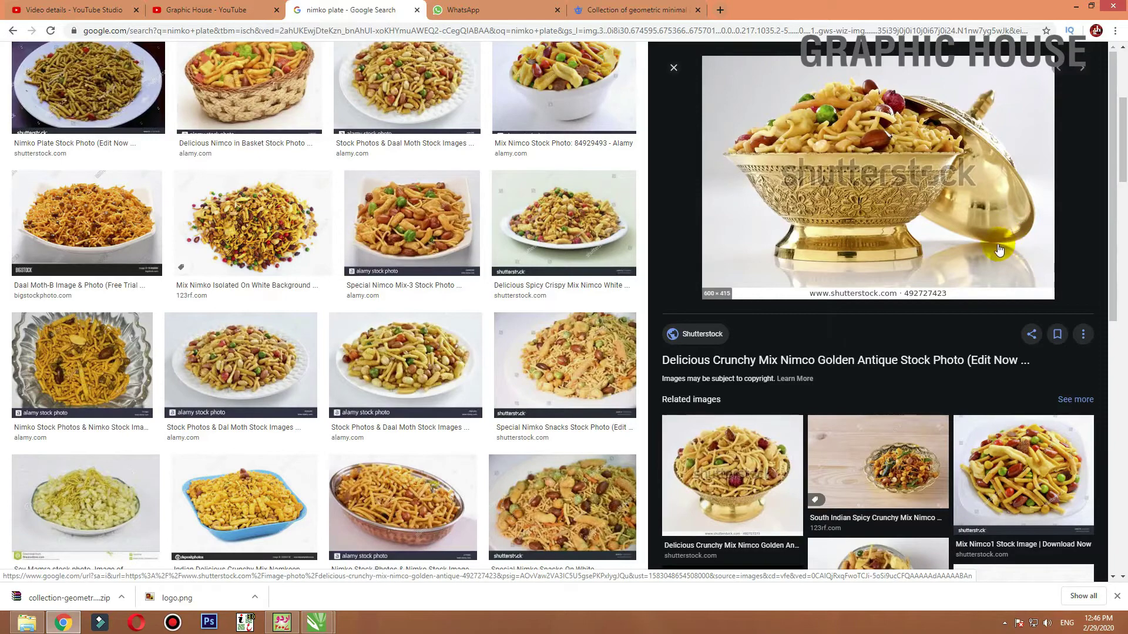
{"action": "scroll", "coordinate": [834, 188], "scroll_direction": "down", "scroll_amount": 5}
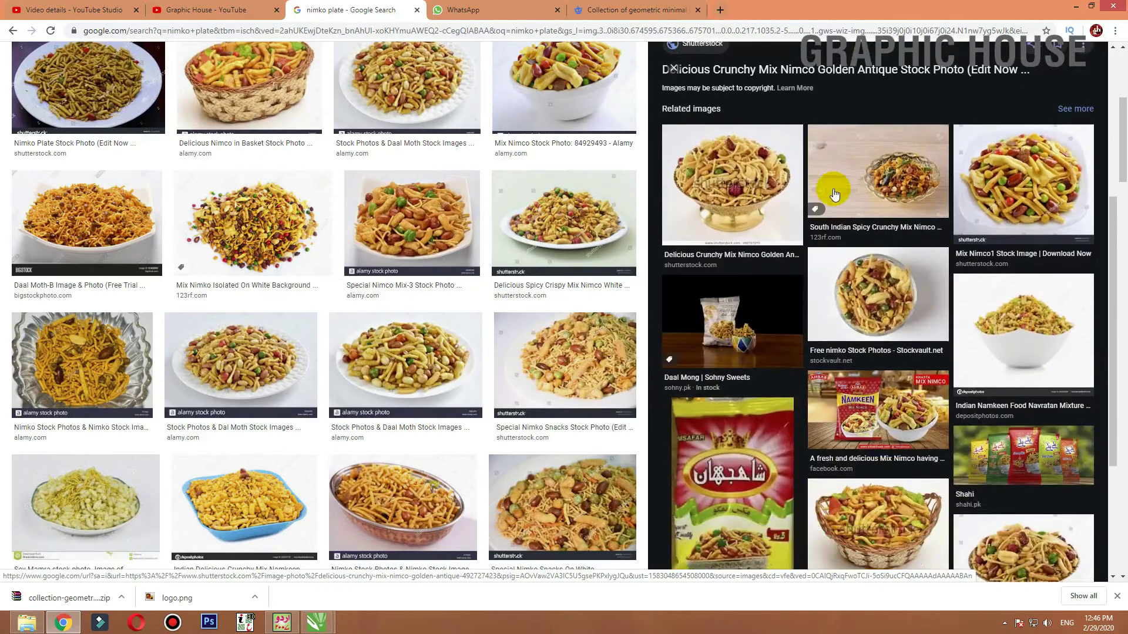
{"action": "scroll", "coordinate": [834, 194], "scroll_direction": "down", "scroll_amount": 4}
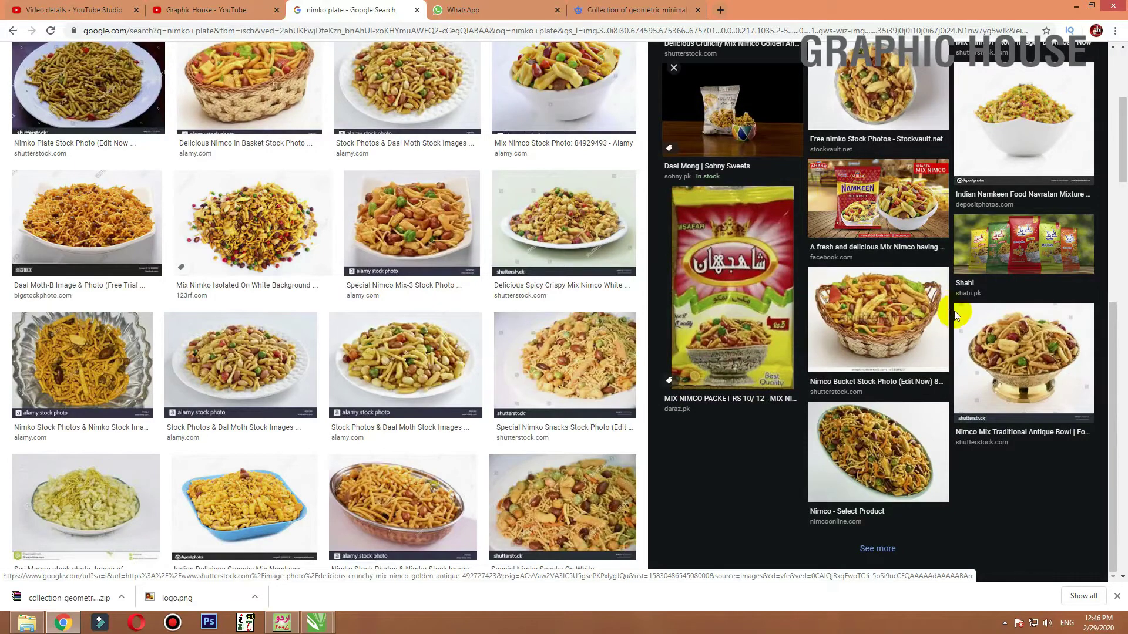
{"action": "left_click", "coordinate": [1009, 335]}
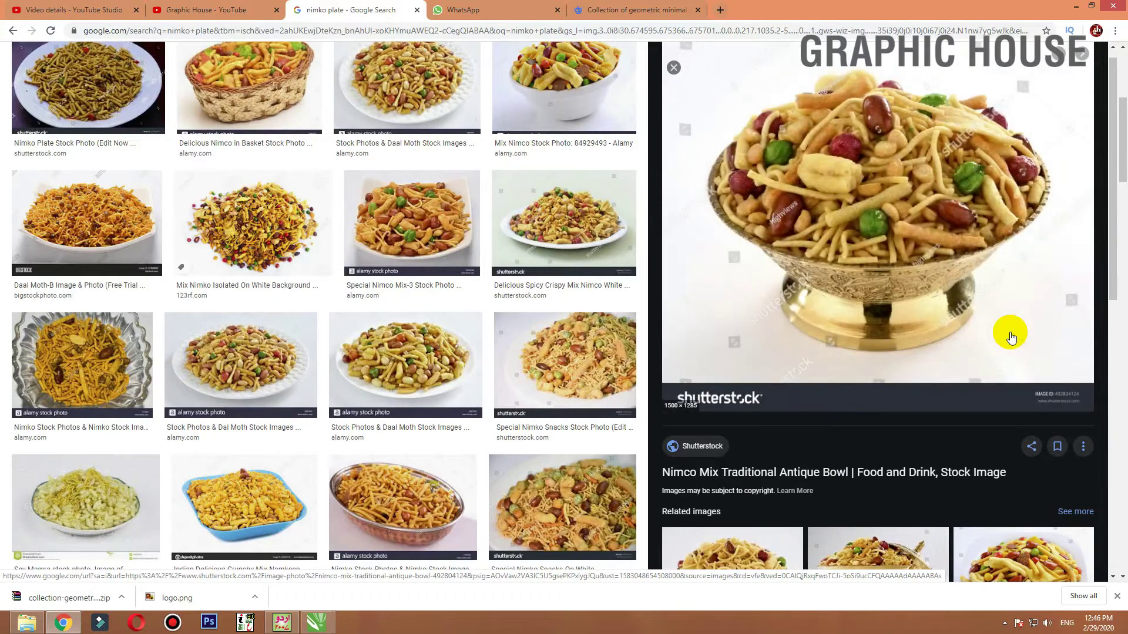
{"action": "scroll", "coordinate": [1010, 334], "scroll_direction": "down", "scroll_amount": 6}
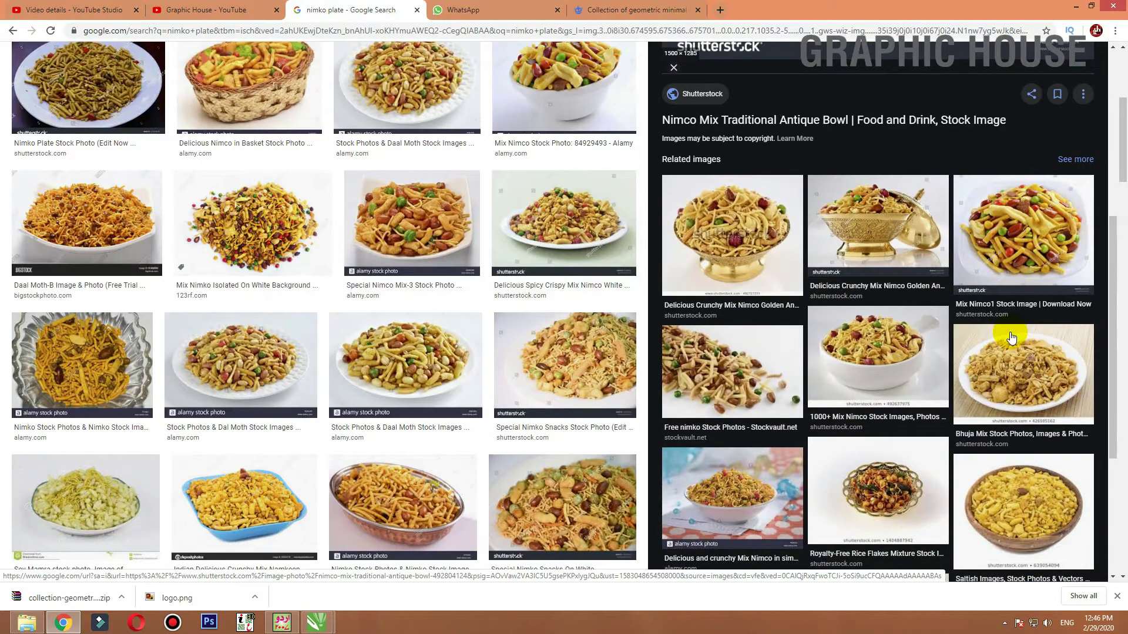
Open the 1500 × 1089 Shutterstock photo of the golden antique bowl with its lid and save the image to the Desktop
{"action": "left_click", "coordinate": [868, 241]}
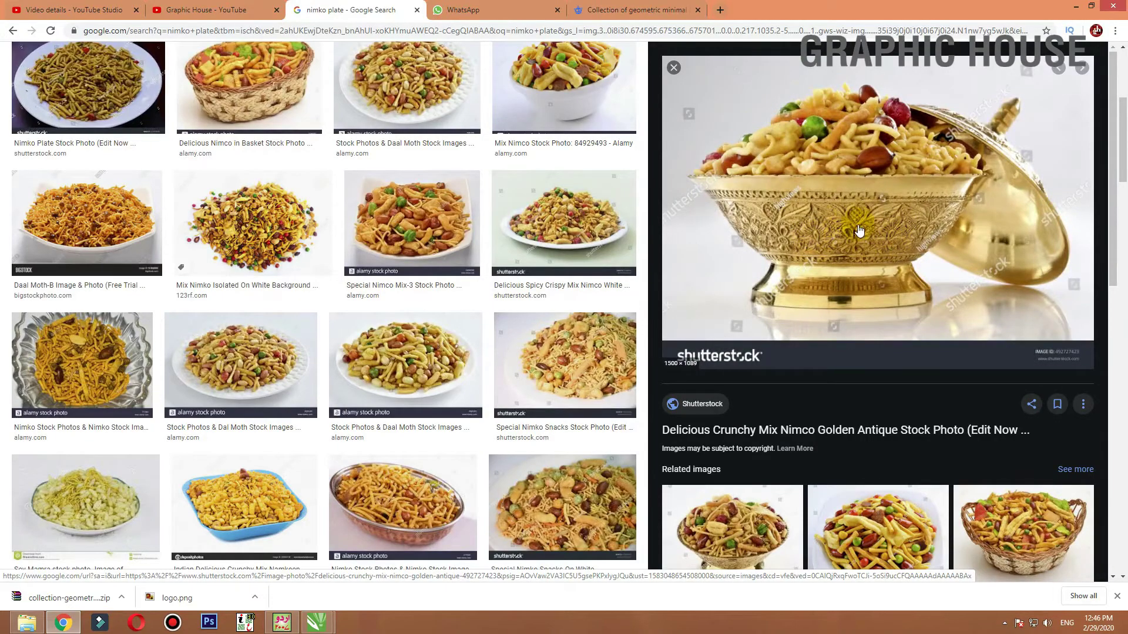
{"action": "scroll", "coordinate": [859, 231], "scroll_direction": "down", "scroll_amount": 5}
{"action": "scroll", "coordinate": [859, 230], "scroll_direction": "up", "scroll_amount": 5}
{"action": "right_click", "coordinate": [854, 167]}
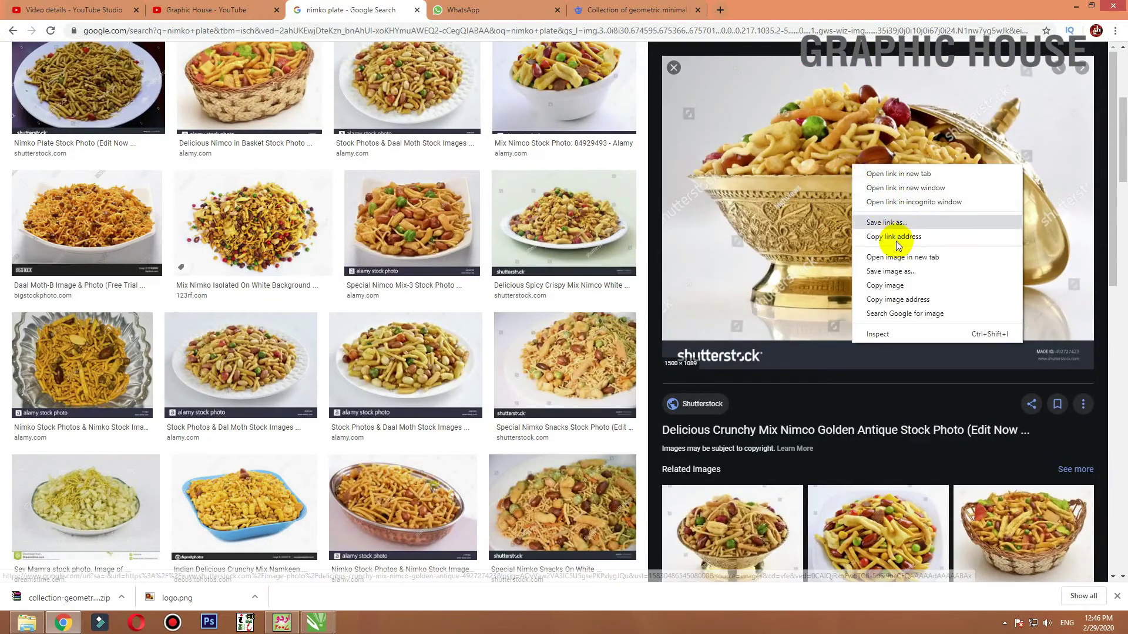
{"action": "left_click", "coordinate": [891, 270]}
{"action": "left_click", "coordinate": [1028, 591]}
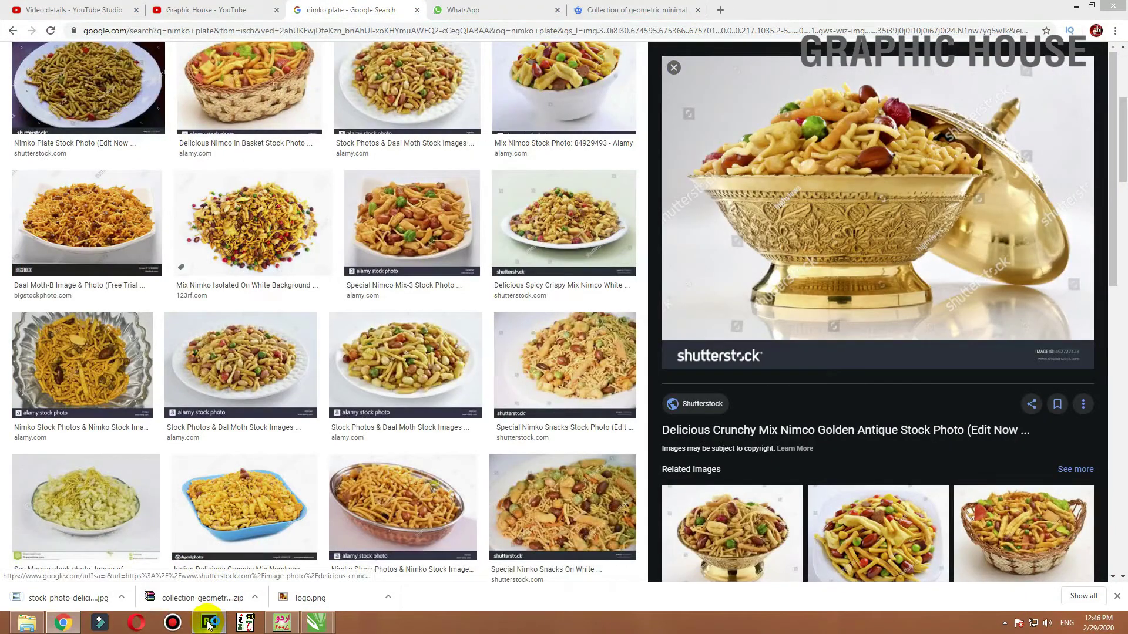
{"action": "left_click", "coordinate": [1076, 7]}
{"action": "scroll", "coordinate": [342, 320], "scroll_direction": "down", "scroll_amount": 3}
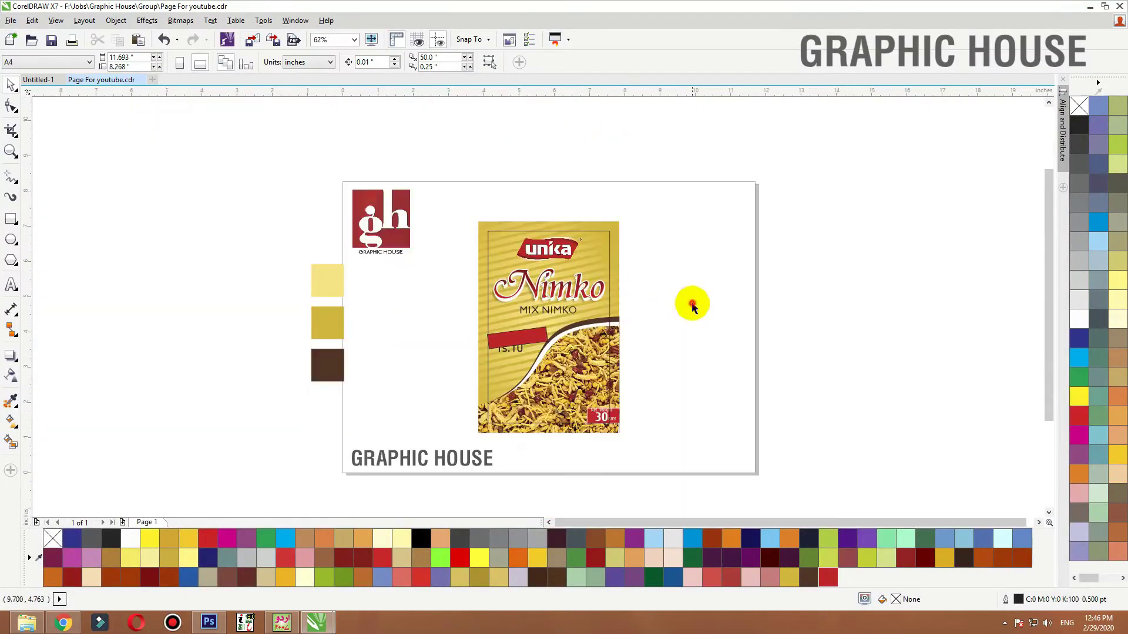
{"action": "left_click", "coordinate": [614, 227]}
{"action": "key", "text": "shift+F2"}
{"action": "left_click", "coordinate": [280, 417]}
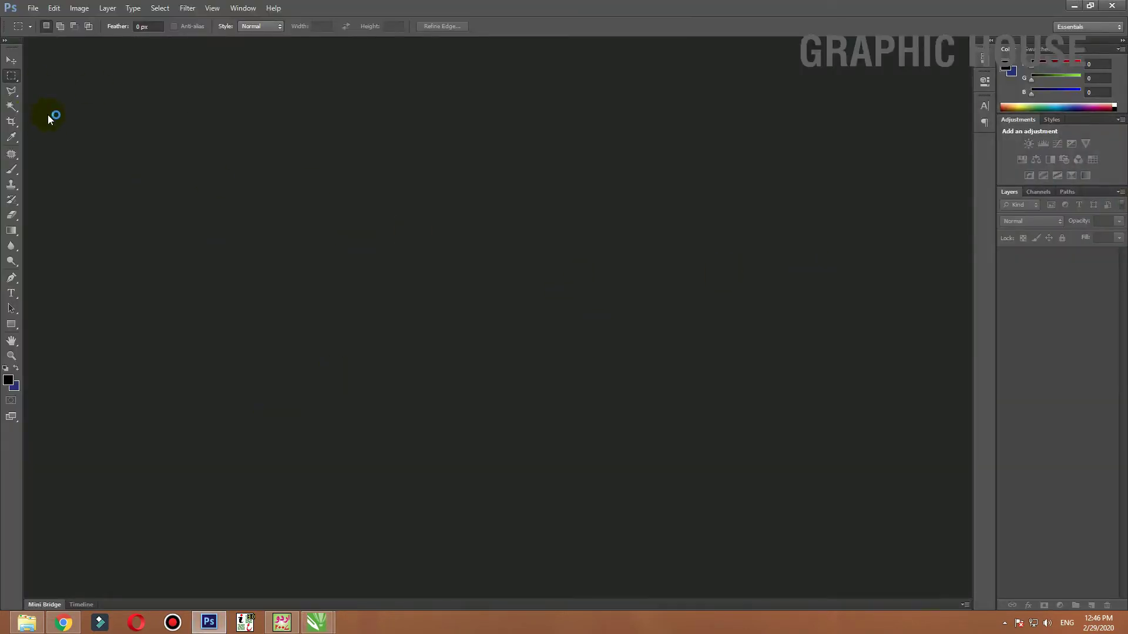
Open the downloaded golden antique bowl JPEG from the Desktop in Photoshop
{"action": "double_click", "coordinate": [590, 334]}
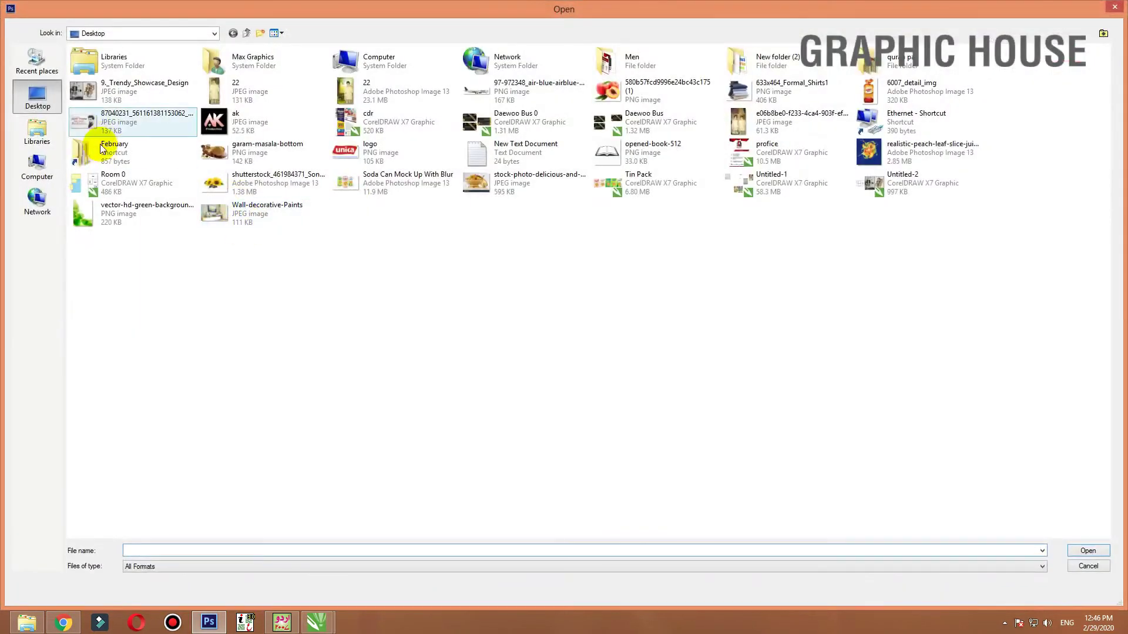
{"action": "double_click", "coordinate": [480, 175]}
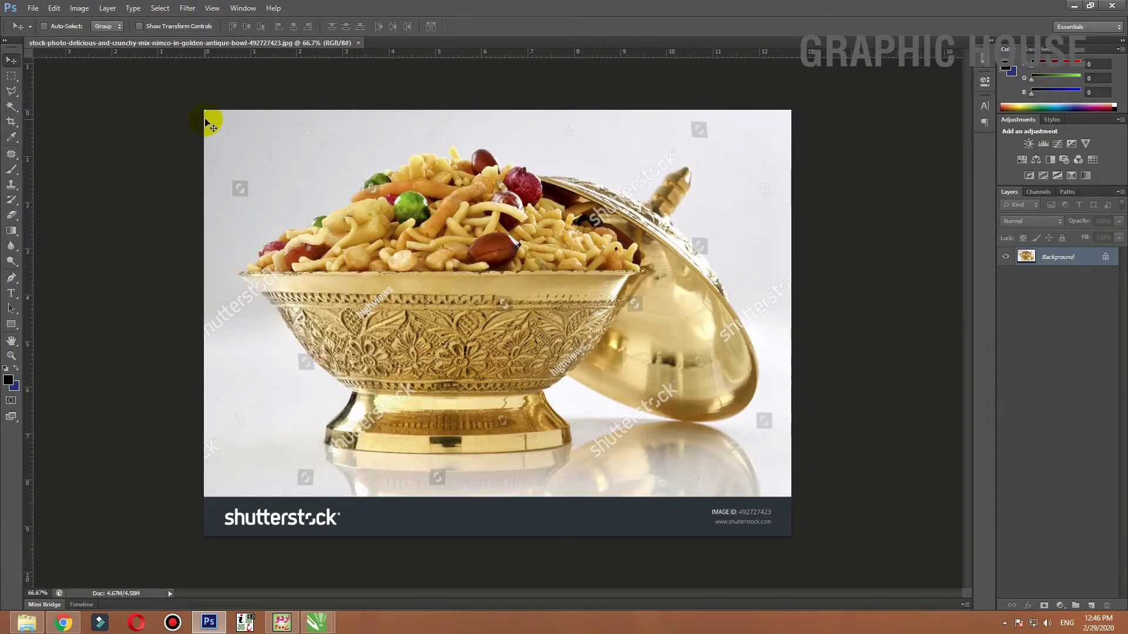
{"action": "key", "text": "c"}
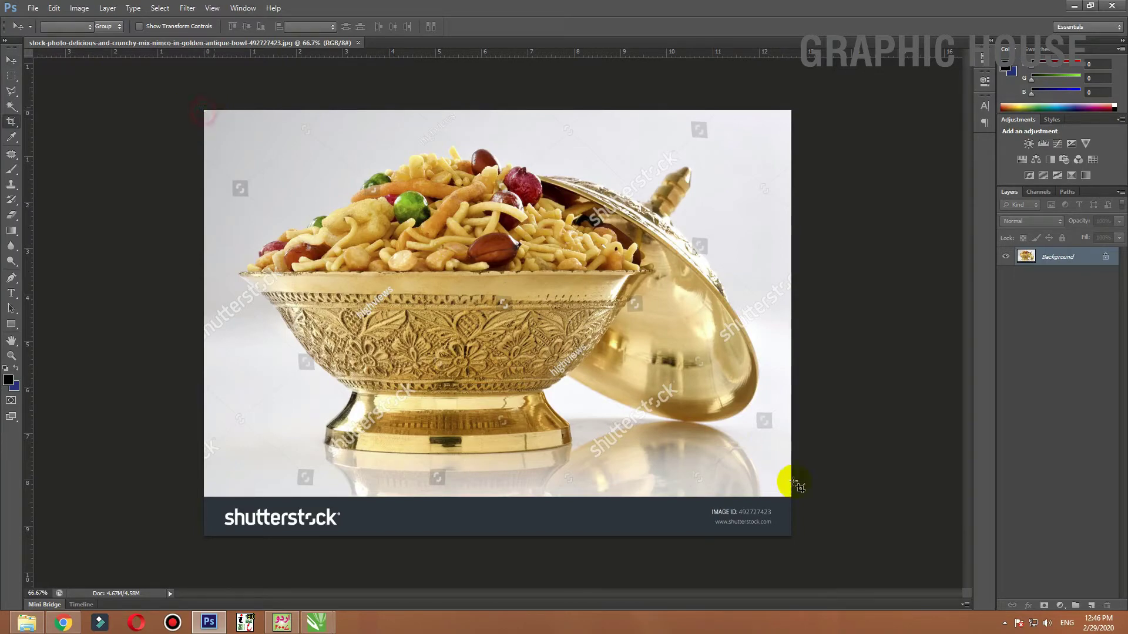
{"action": "key", "text": "v"}
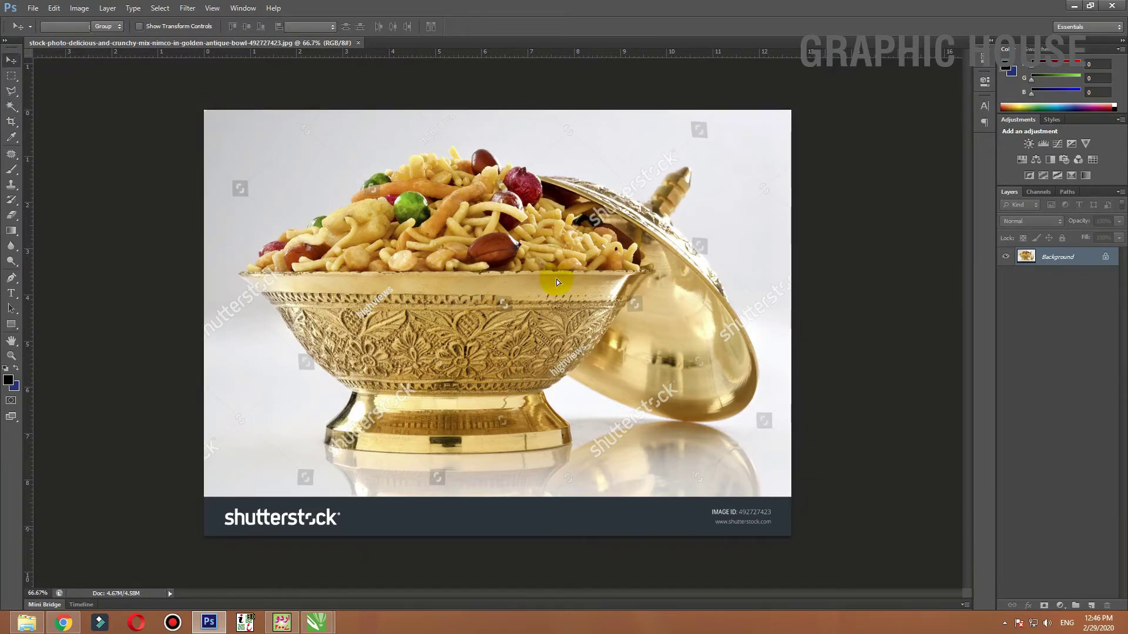
{"action": "left_click", "coordinate": [557, 283]}
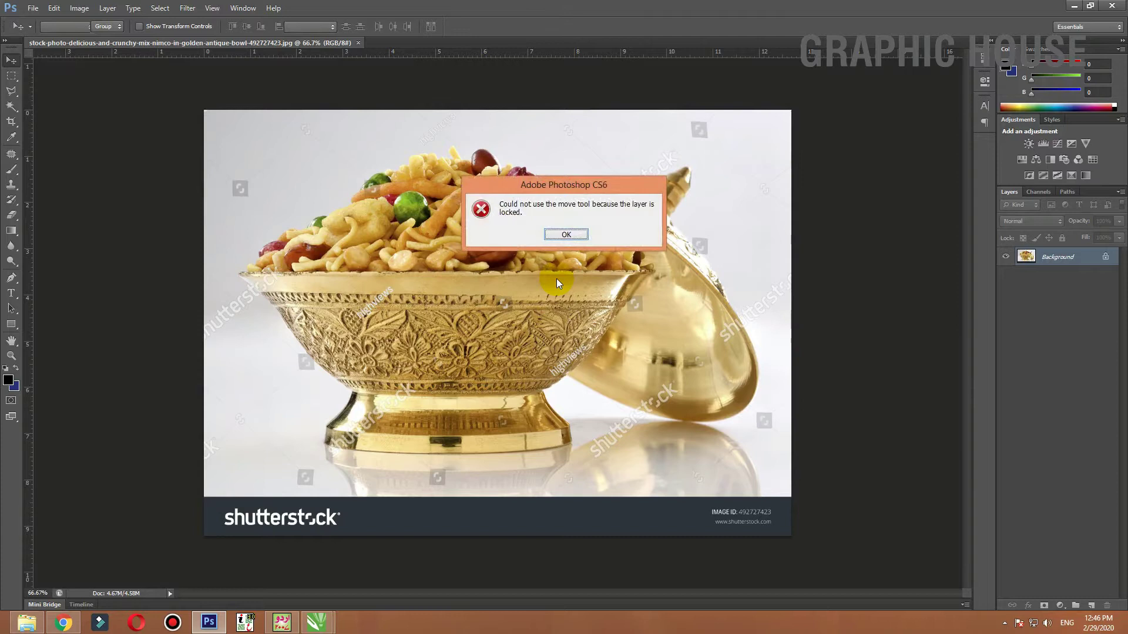
{"action": "left_click", "coordinate": [559, 236]}
Extend the canvas on all sides of the bowl photo with the Crop tool, filling the added border with dark blue
{"action": "key", "text": "c"}
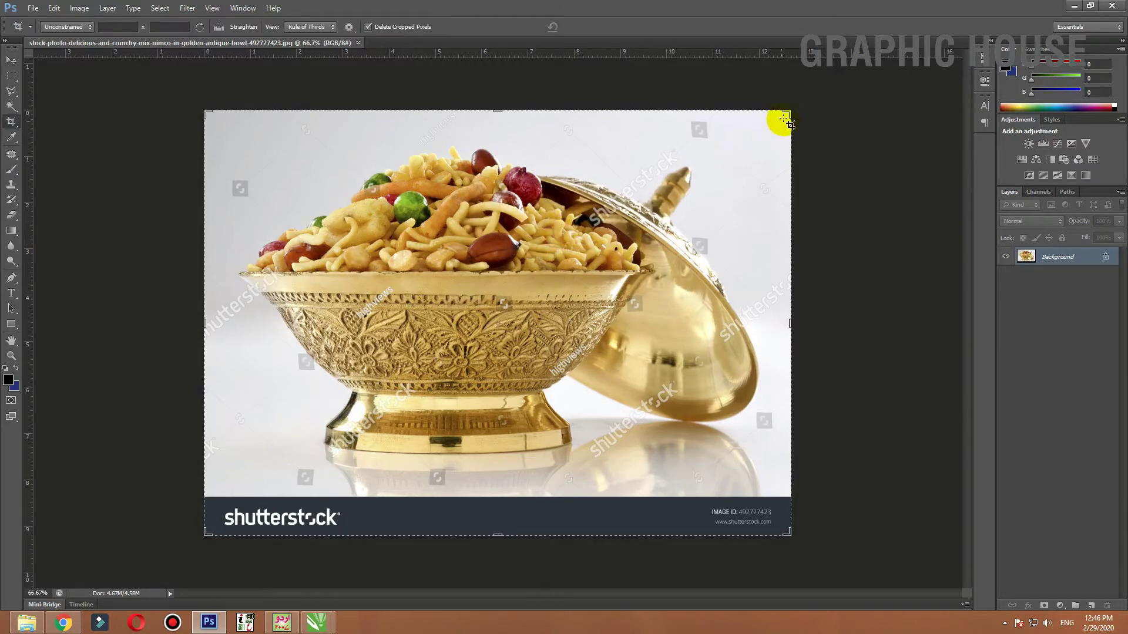
{"action": "left_click_drag", "start_coordinate": [836, 72], "coordinate": [853, 65]}
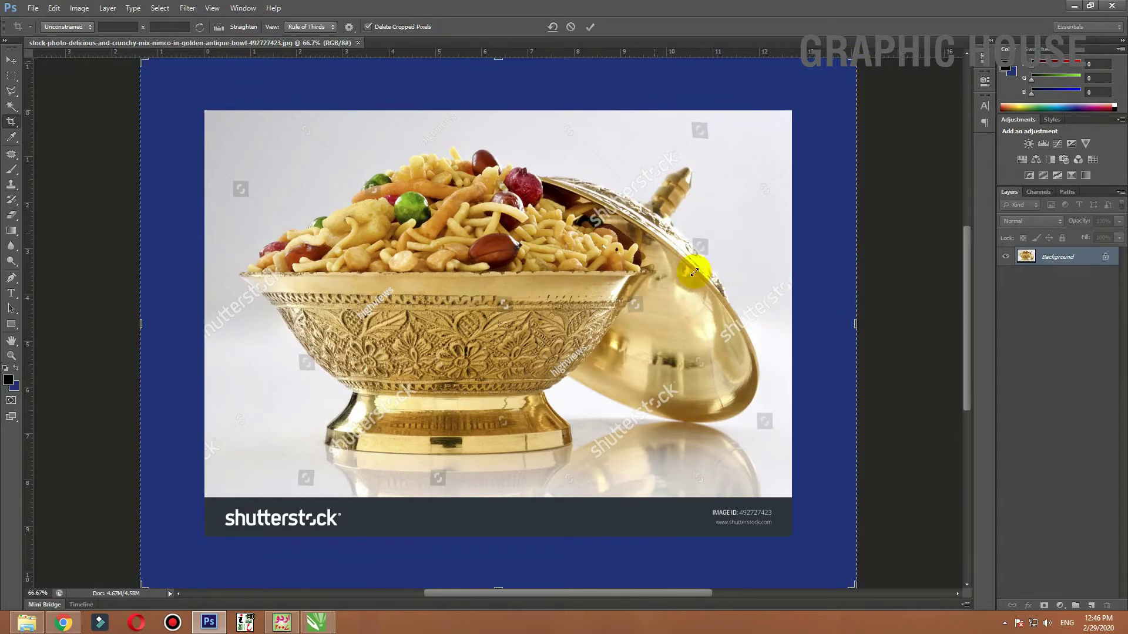
{"action": "key", "text": "Return"}
{"action": "left_click", "coordinate": [10, 69]}
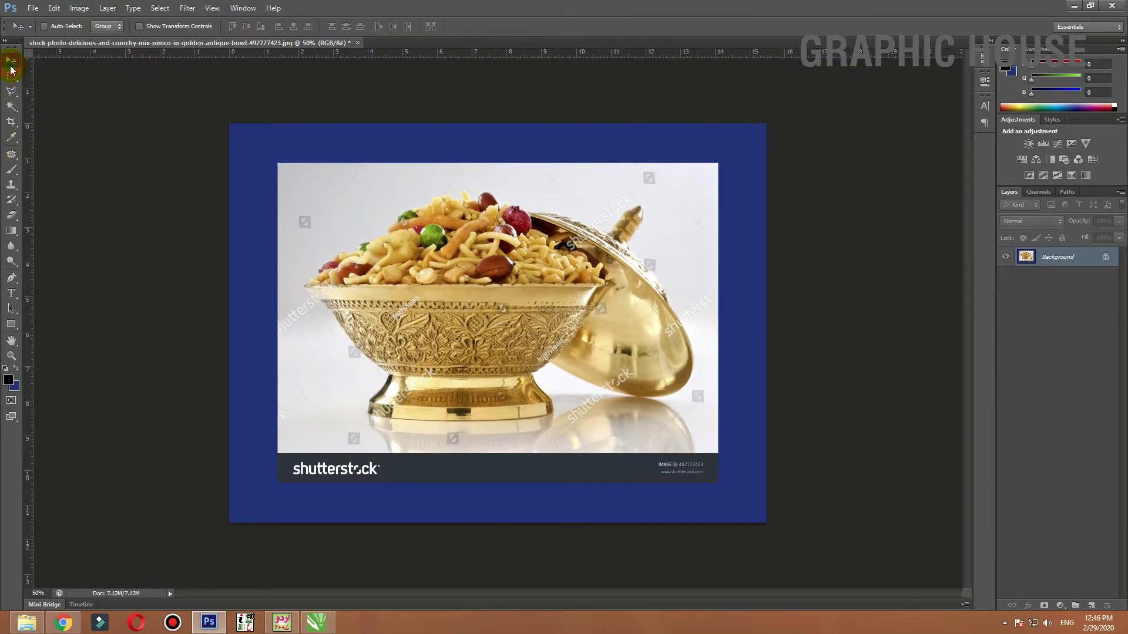
Try to select the pale backdrop around the bowl with the Magic Wand at tolerance 40, then clear the selection
{"action": "left_click", "coordinate": [11, 106]}
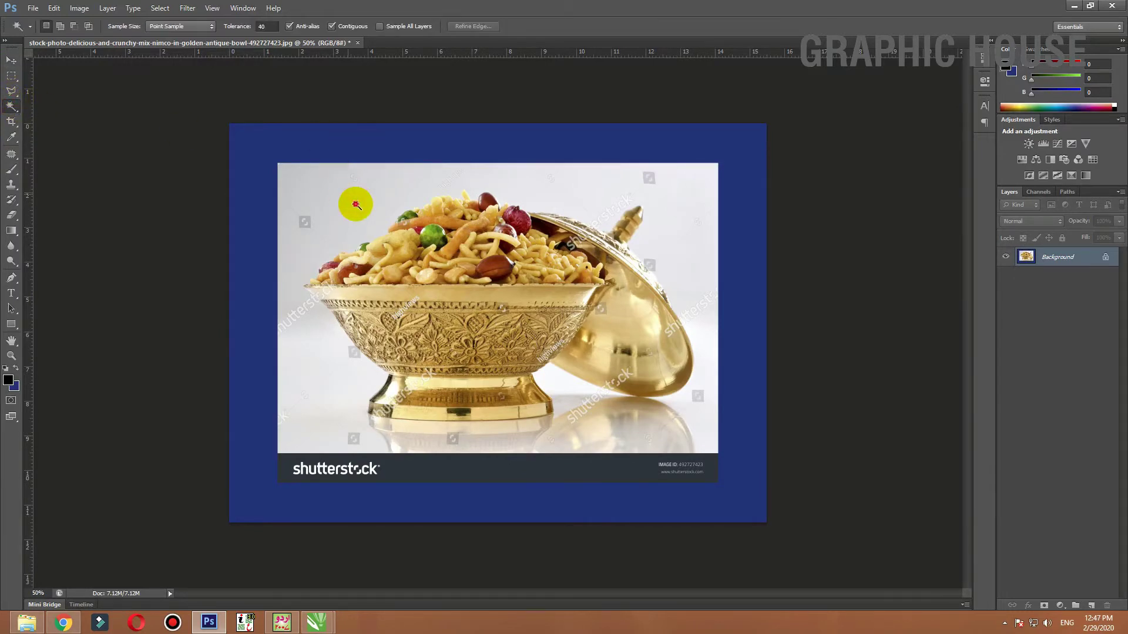
{"action": "left_click", "coordinate": [356, 205]}
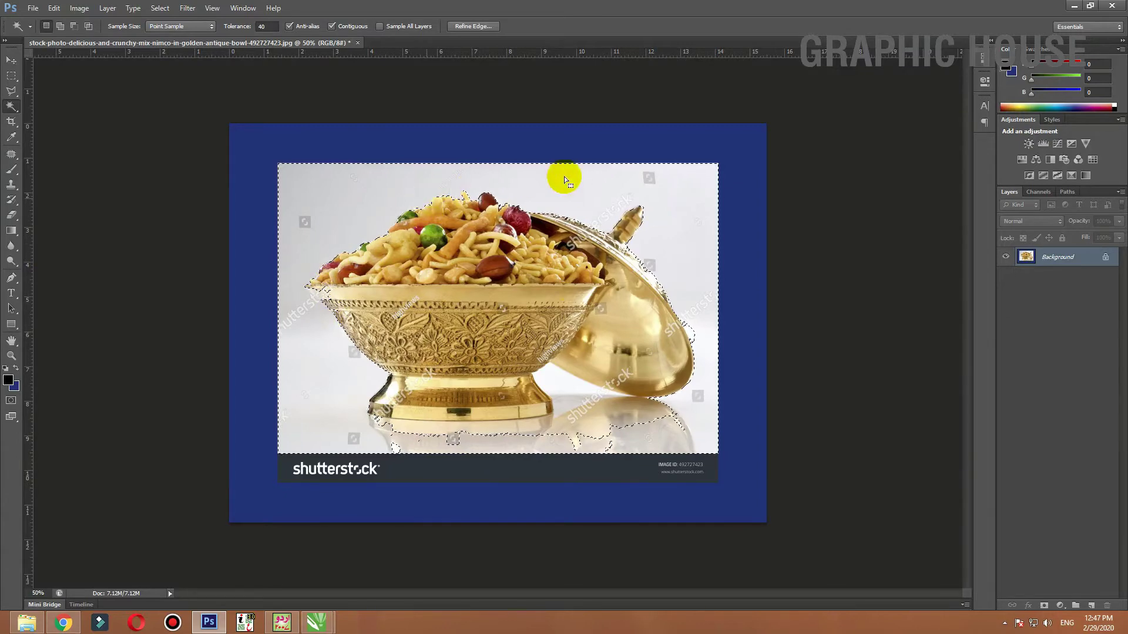
{"action": "key", "text": "ctrl+plus"}
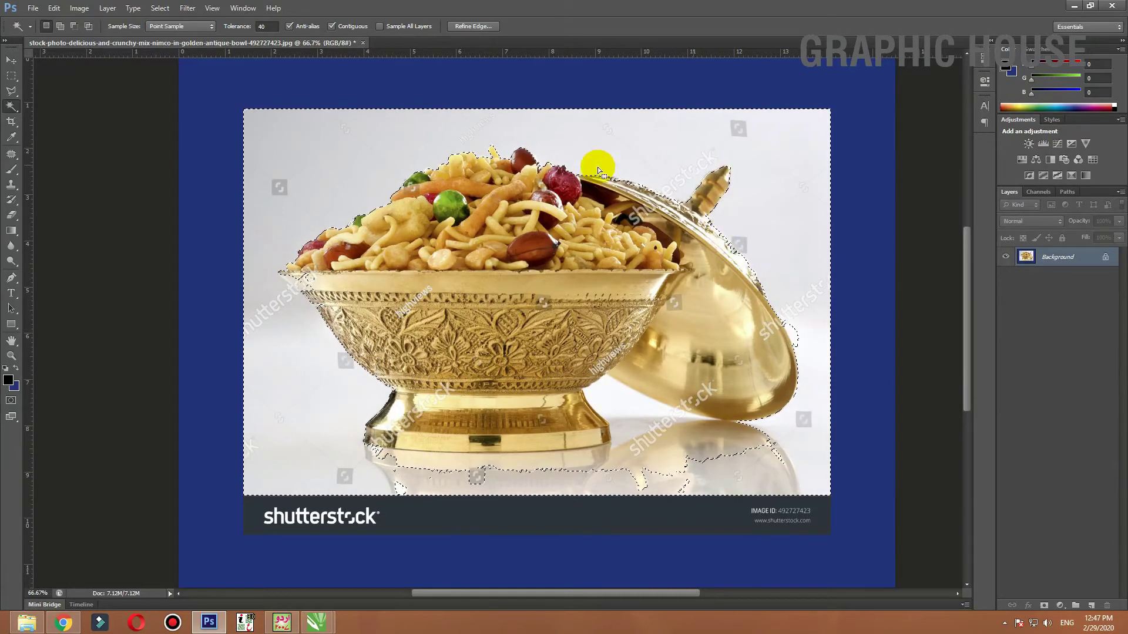
{"action": "left_click", "coordinate": [46, 189]}
Draw a rough closed Polygonal Lasso selection around the nimko bowl and its lid, leaving a small margin
{"action": "left_click", "coordinate": [13, 93]}
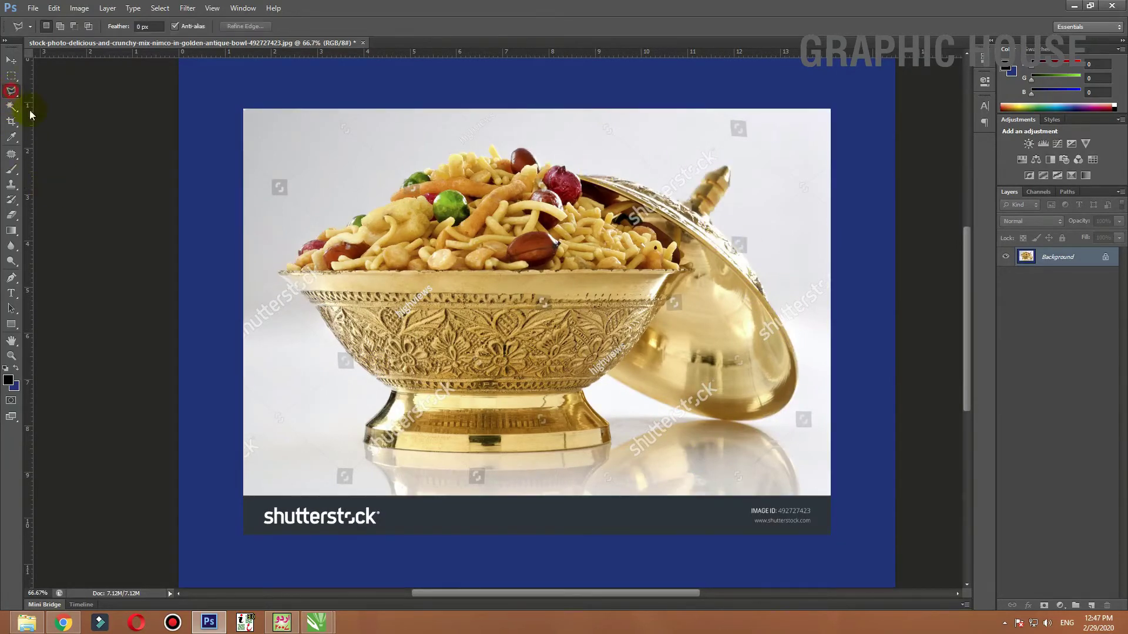
{"action": "left_click", "coordinate": [276, 272]}
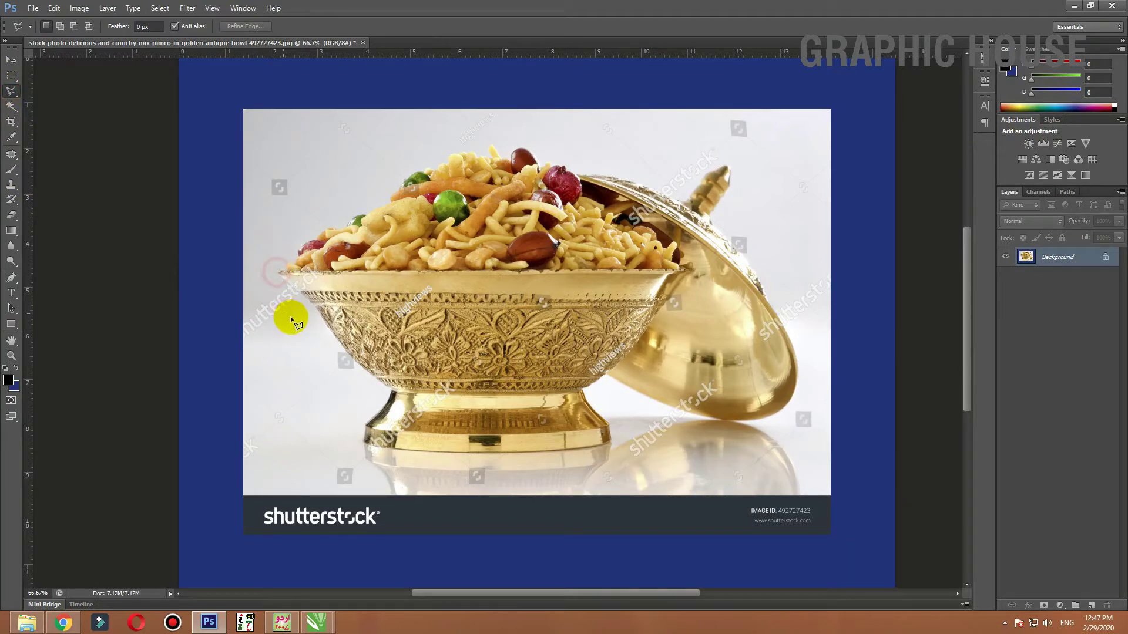
{"action": "left_click", "coordinate": [324, 337]}
{"action": "left_click", "coordinate": [382, 395]}
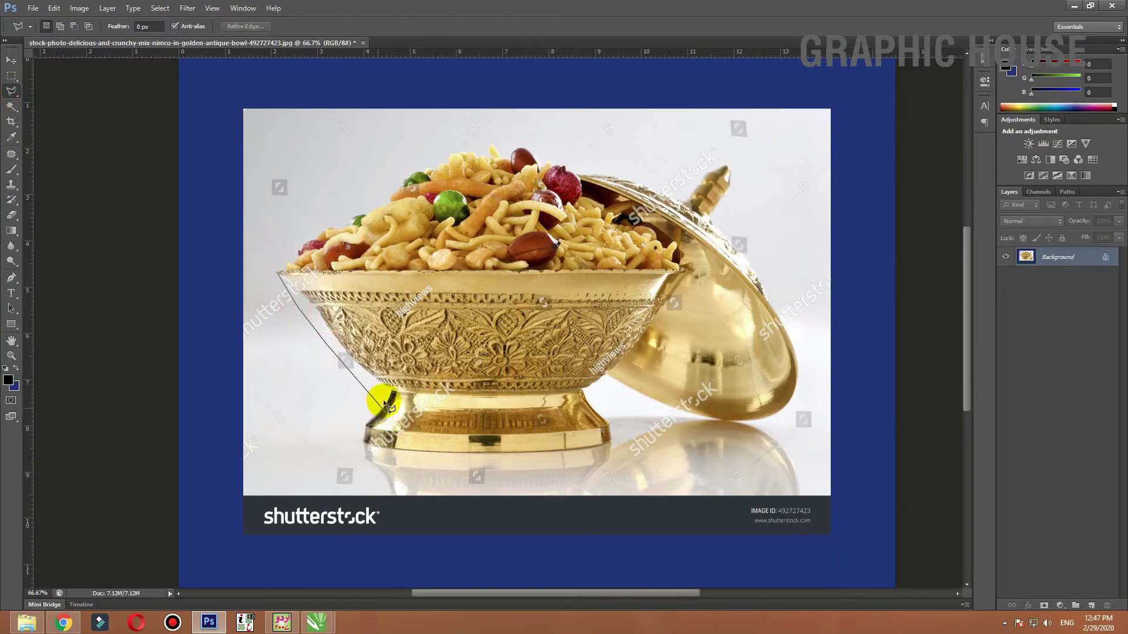
{"action": "left_click", "coordinate": [362, 424]}
{"action": "left_click", "coordinate": [361, 451]}
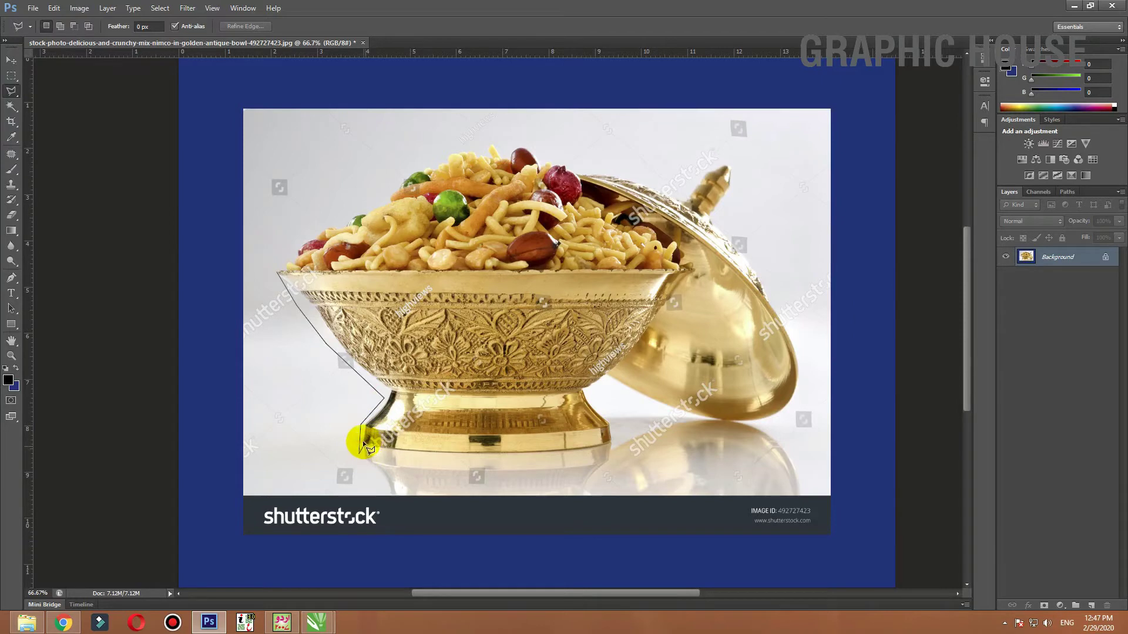
{"action": "left_click", "coordinate": [365, 483]}
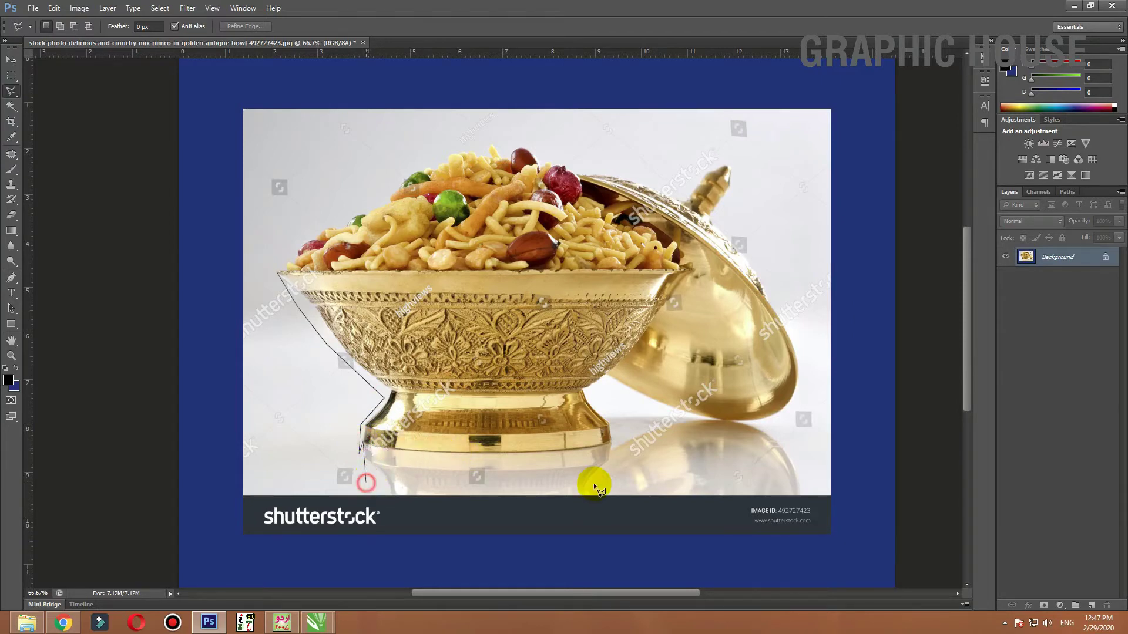
{"action": "left_click", "coordinate": [604, 484]}
{"action": "left_click", "coordinate": [696, 450]}
{"action": "left_click", "coordinate": [812, 434]}
{"action": "left_click", "coordinate": [808, 327]}
{"action": "left_click", "coordinate": [777, 287]}
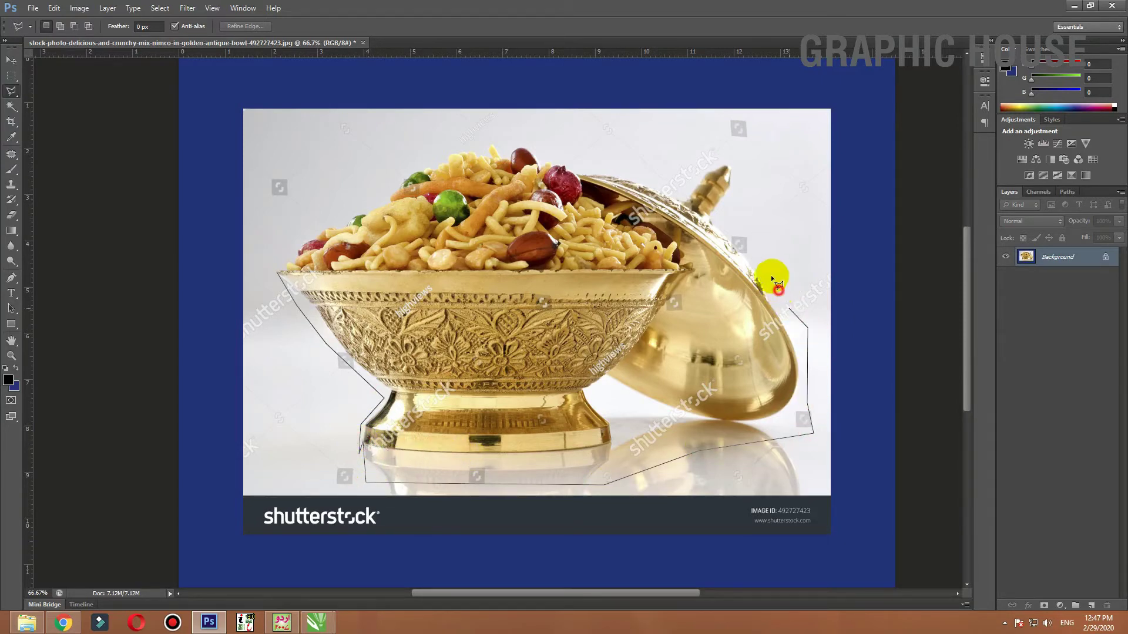
{"action": "left_click", "coordinate": [762, 260]}
{"action": "left_click", "coordinate": [726, 211]}
{"action": "left_click", "coordinate": [747, 177]}
{"action": "left_click", "coordinate": [738, 147]}
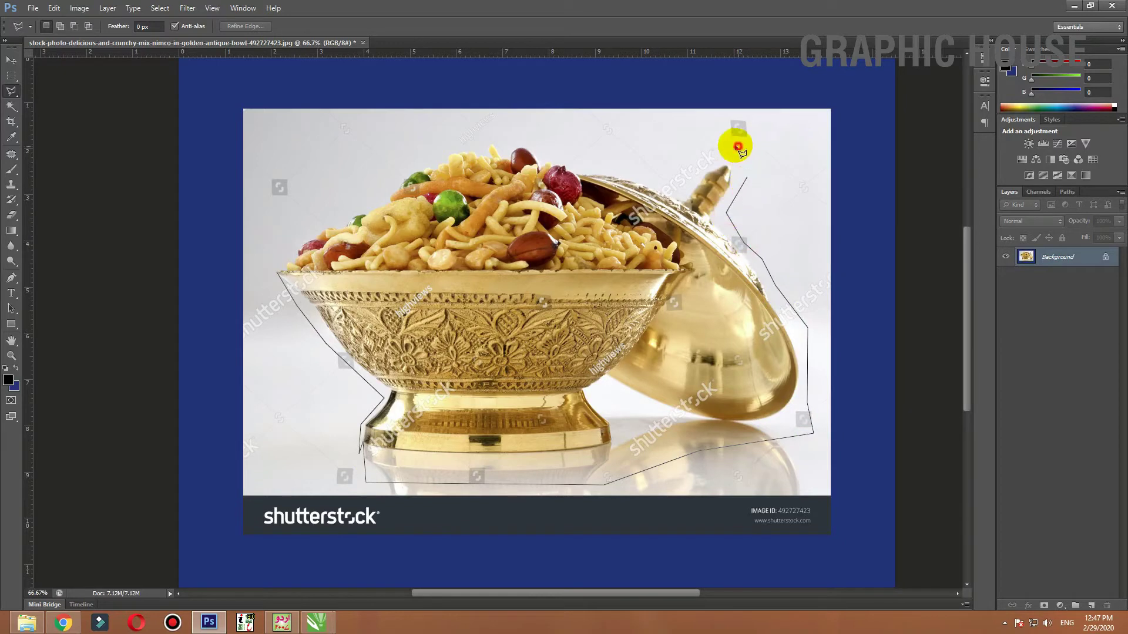
{"action": "left_click", "coordinate": [671, 143]}
{"action": "left_click", "coordinate": [658, 154]}
{"action": "left_click", "coordinate": [580, 147]}
{"action": "left_click", "coordinate": [330, 157]}
{"action": "left_click", "coordinate": [279, 217]}
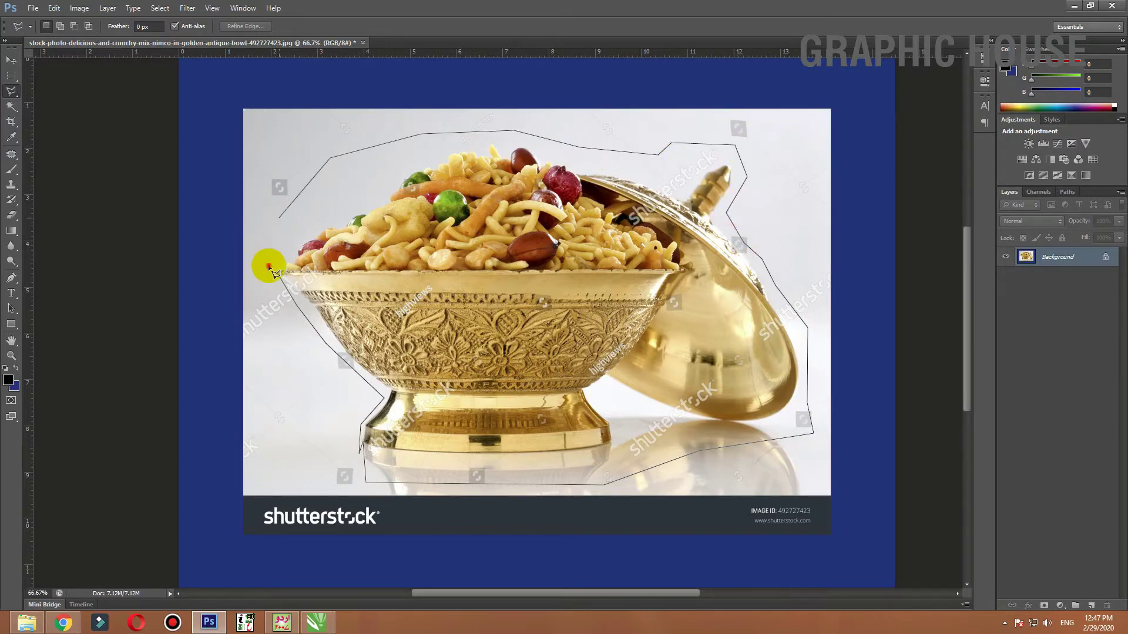
{"action": "left_click", "coordinate": [269, 267]}
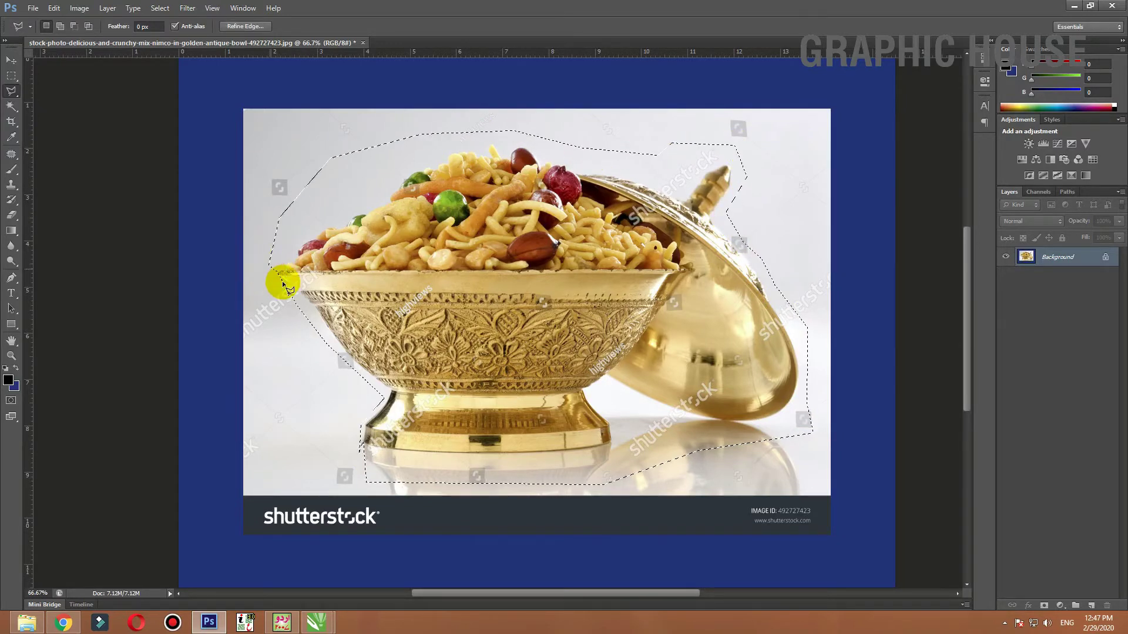
Convert the locked background to Layer 0, delete everything outside the rough bowl selection, and deselect
{"action": "double_click", "coordinate": [1105, 256]}
{"action": "left_click", "coordinate": [664, 200]}
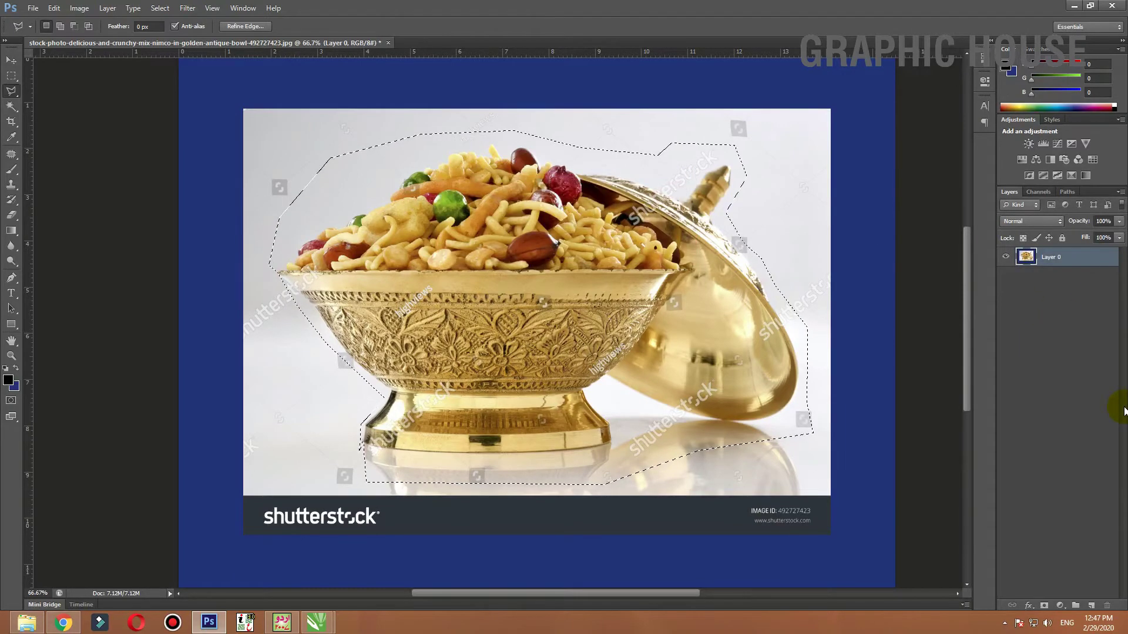
{"action": "key", "text": "ctrl+shift+i"}
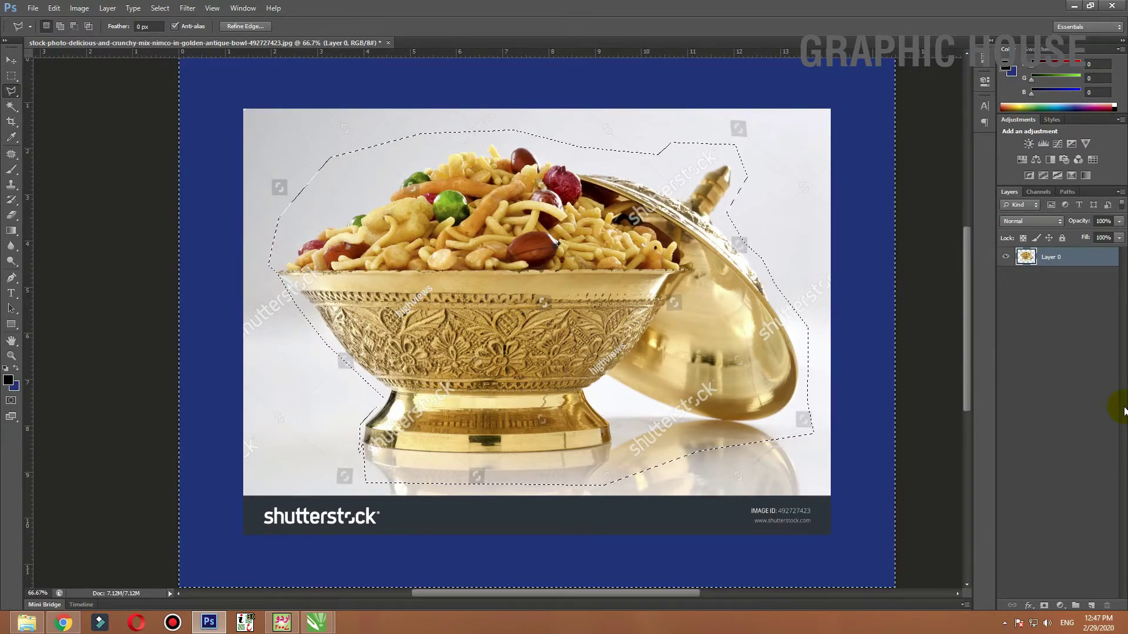
{"action": "key", "text": "Delete"}
{"action": "key", "text": "ctrl+d"}
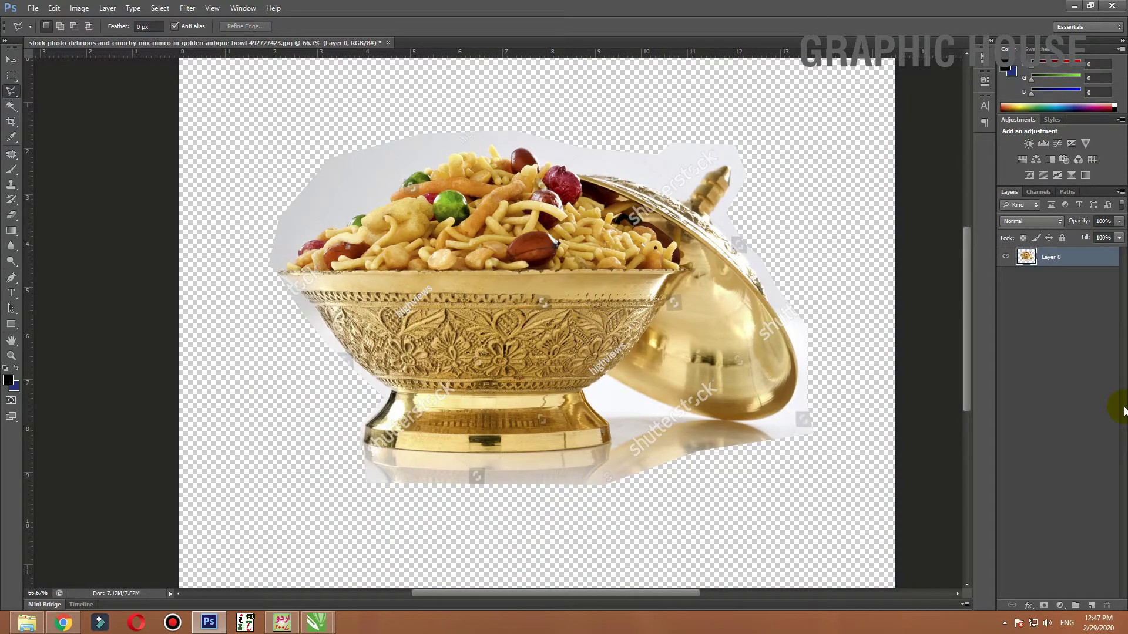
Duplicate the roughly cut-out bowl layer and fill the original Layer 0 beneath it with the dark blue background colour
{"action": "key", "text": "ctrl+j"}
{"action": "left_click", "coordinate": [1025, 277]}
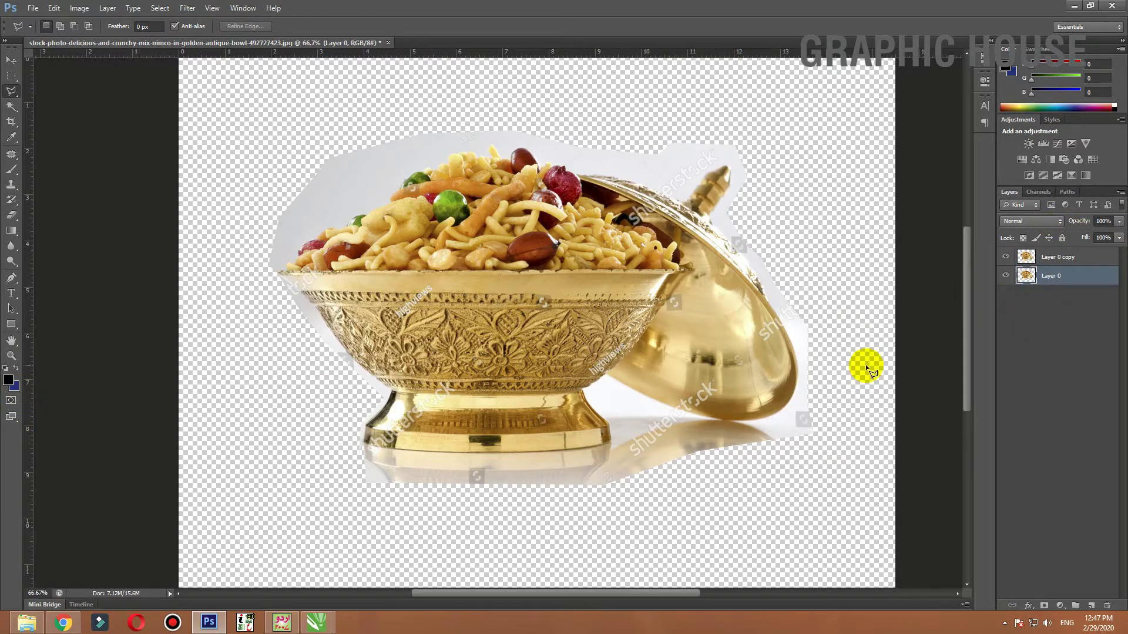
{"action": "key", "text": "ctrl+BackSpace"}
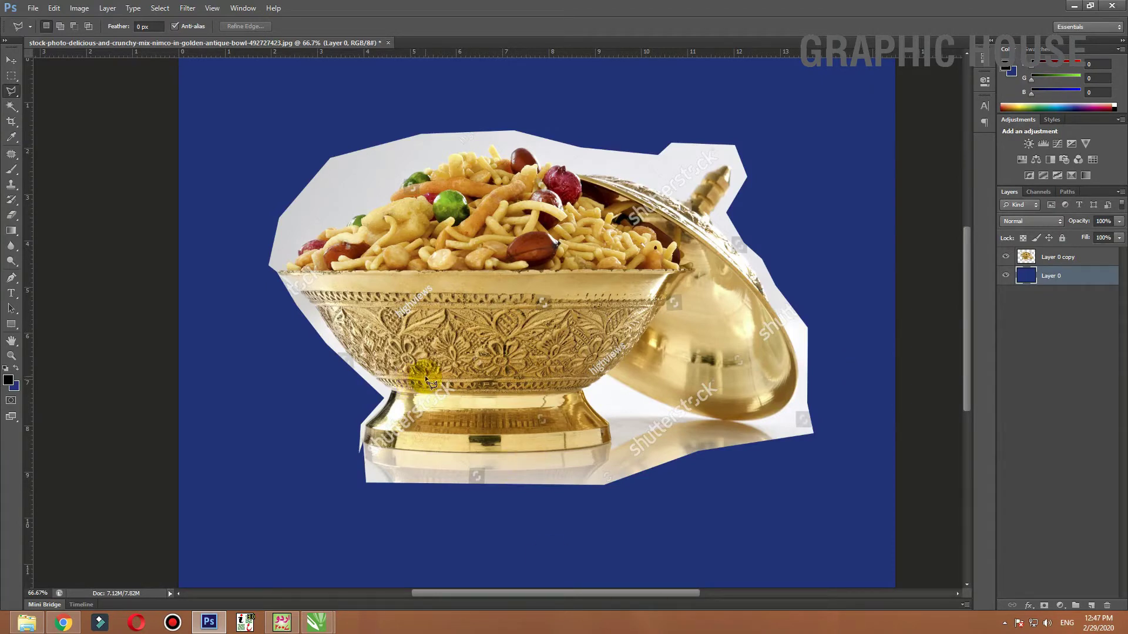
Start a precise Polygonal Lasso outline down the left contour of the bowl's foot and onto its bottom edge
{"action": "right_click", "coordinate": [18, 95]}
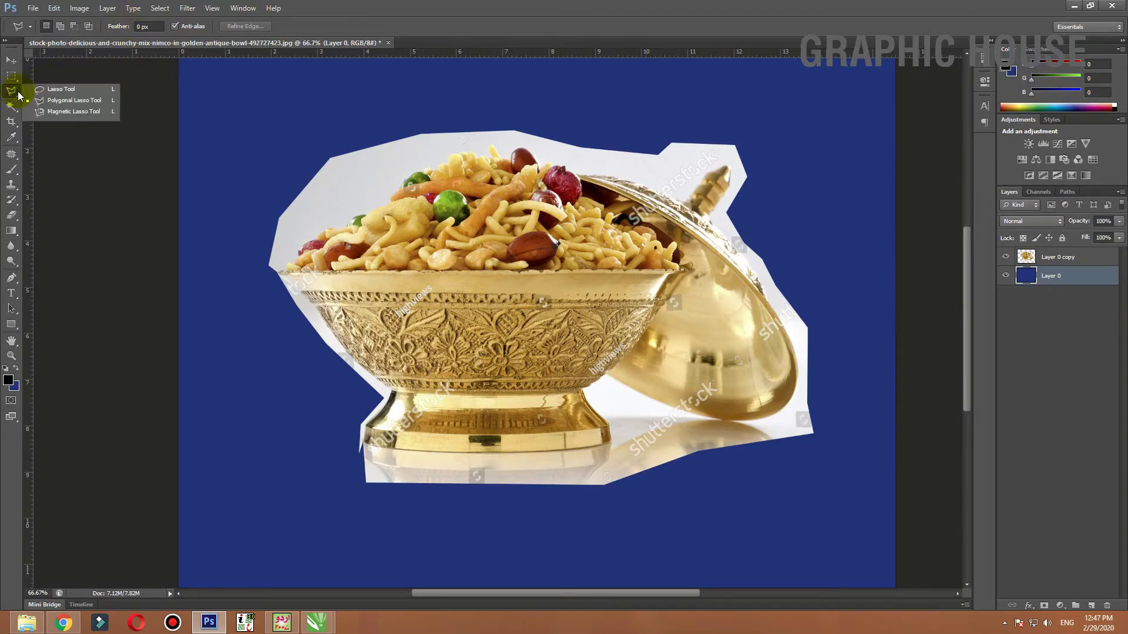
{"action": "left_click", "coordinate": [53, 102]}
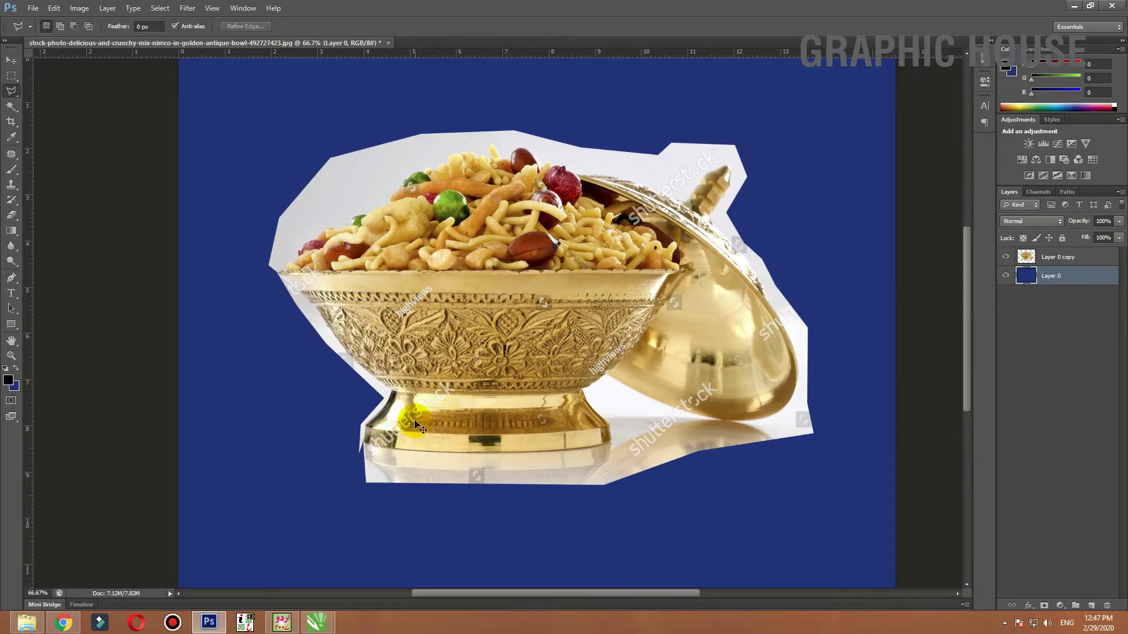
{"action": "key", "text": "ctrl+plus"}
{"action": "key", "text": "ctrl+plus"}
{"action": "scroll", "coordinate": [442, 232], "scroll_direction": "down", "scroll_amount": 5}
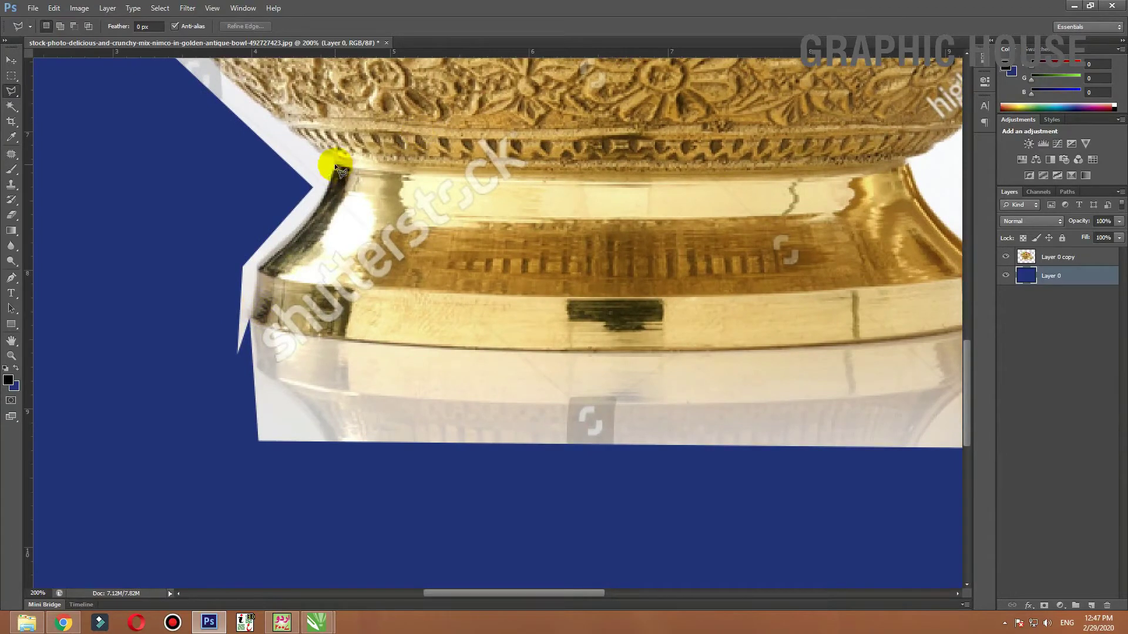
{"action": "left_click", "coordinate": [335, 165]}
{"action": "left_click", "coordinate": [328, 180]}
{"action": "left_click", "coordinate": [322, 199]}
{"action": "left_click", "coordinate": [314, 209]}
{"action": "left_click", "coordinate": [301, 223]}
{"action": "left_click", "coordinate": [287, 239]}
{"action": "left_click", "coordinate": [269, 255]}
{"action": "left_click", "coordinate": [256, 266]}
{"action": "left_click", "coordinate": [252, 319]}
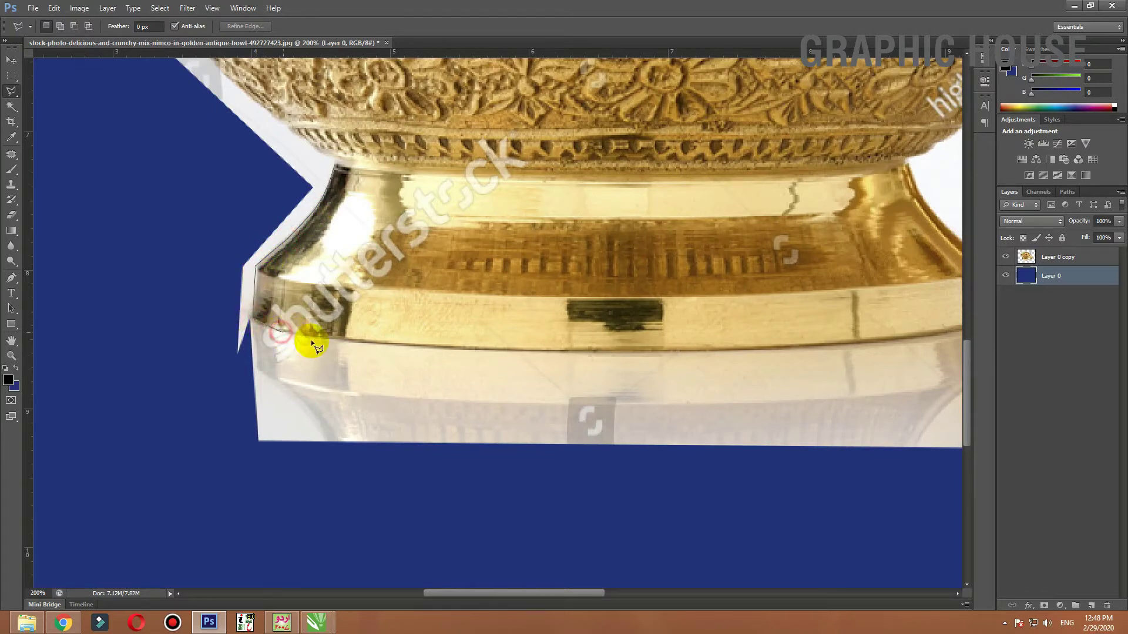
{"action": "left_click", "coordinate": [319, 338]}
Continue the lasso outline along the foot's bottom edge and up its right contour to the bowl's underside
{"action": "left_click_drag", "start_coordinate": [557, 339], "coordinate": [216, 308]}
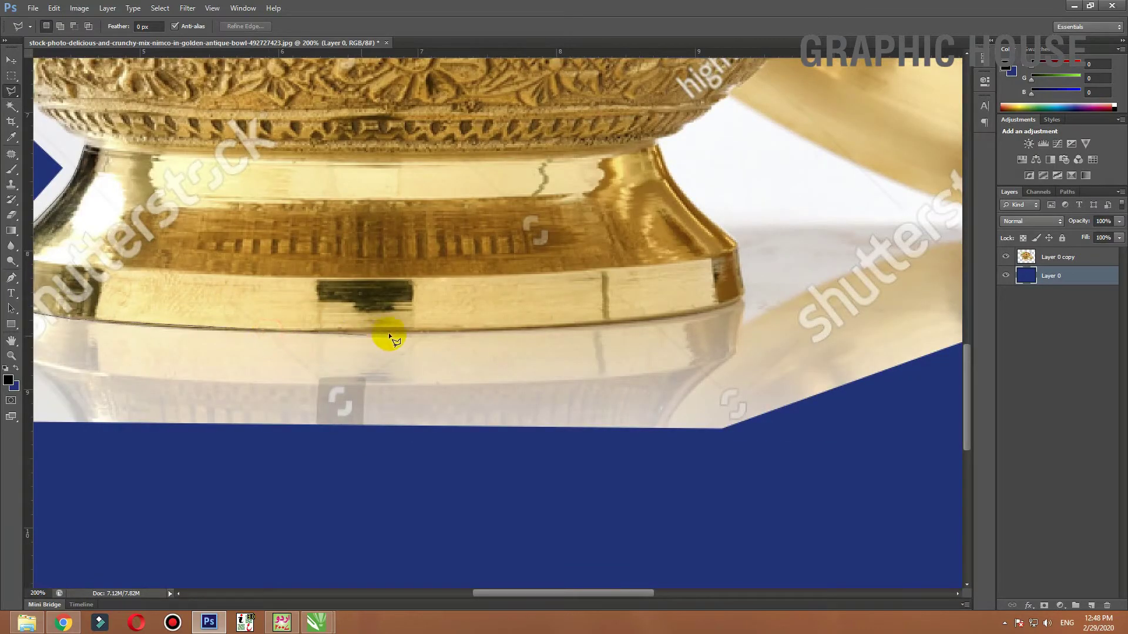
{"action": "left_click", "coordinate": [400, 332]}
{"action": "left_click", "coordinate": [743, 297]}
{"action": "left_click", "coordinate": [658, 146]}
{"action": "left_click", "coordinate": [692, 262], "text": "alt"}
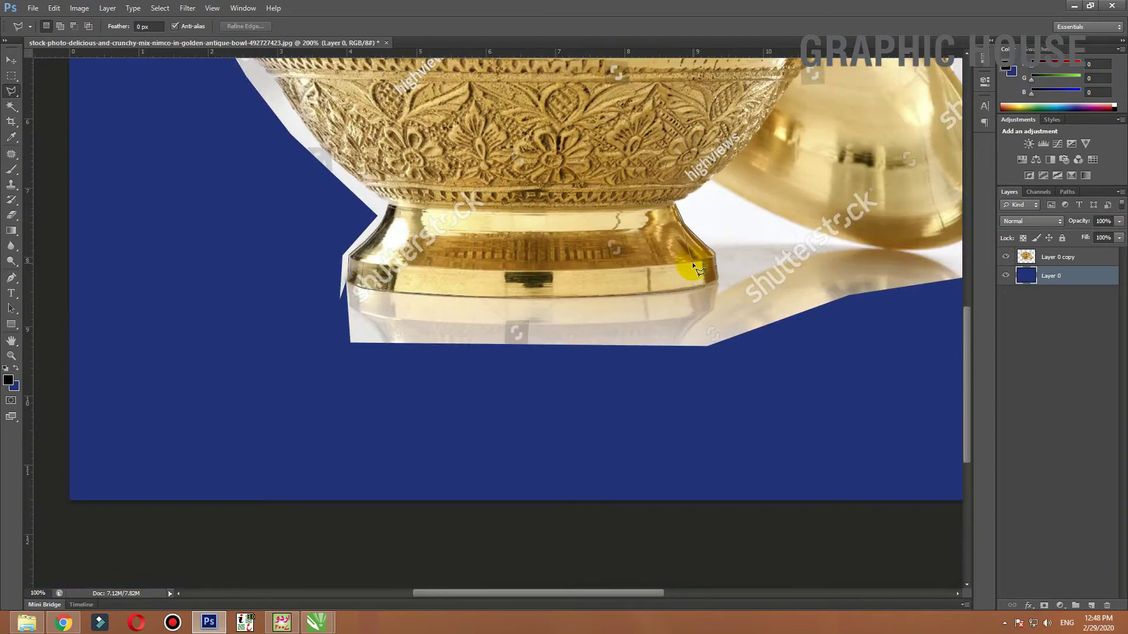
{"action": "left_click", "coordinate": [687, 194], "text": "ctrl"}
{"action": "left_click", "coordinate": [687, 195], "text": "ctrl"}
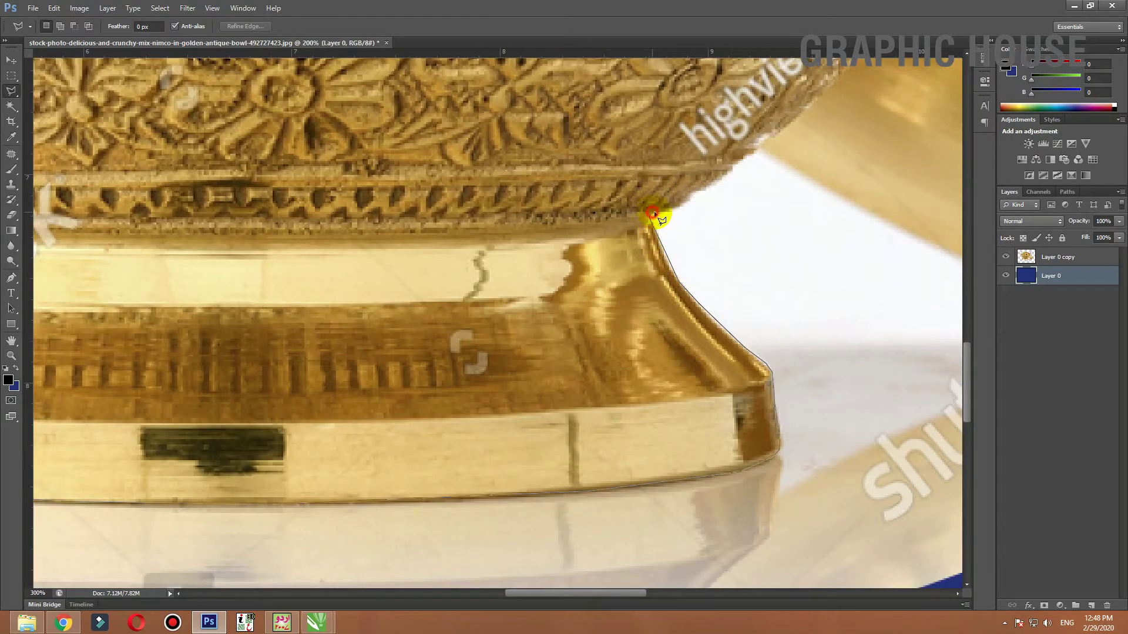
Extend the lasso outline up the bowl's right underside and onto the lower edge of the lid
{"action": "left_click", "coordinate": [705, 191]}
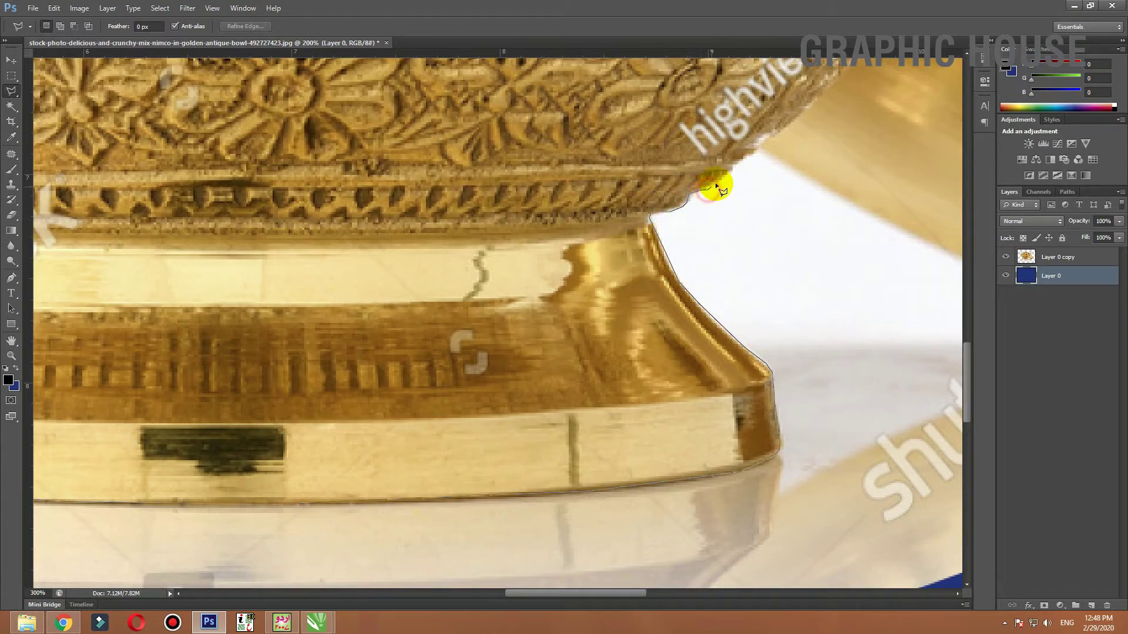
{"action": "left_click", "coordinate": [723, 175]}
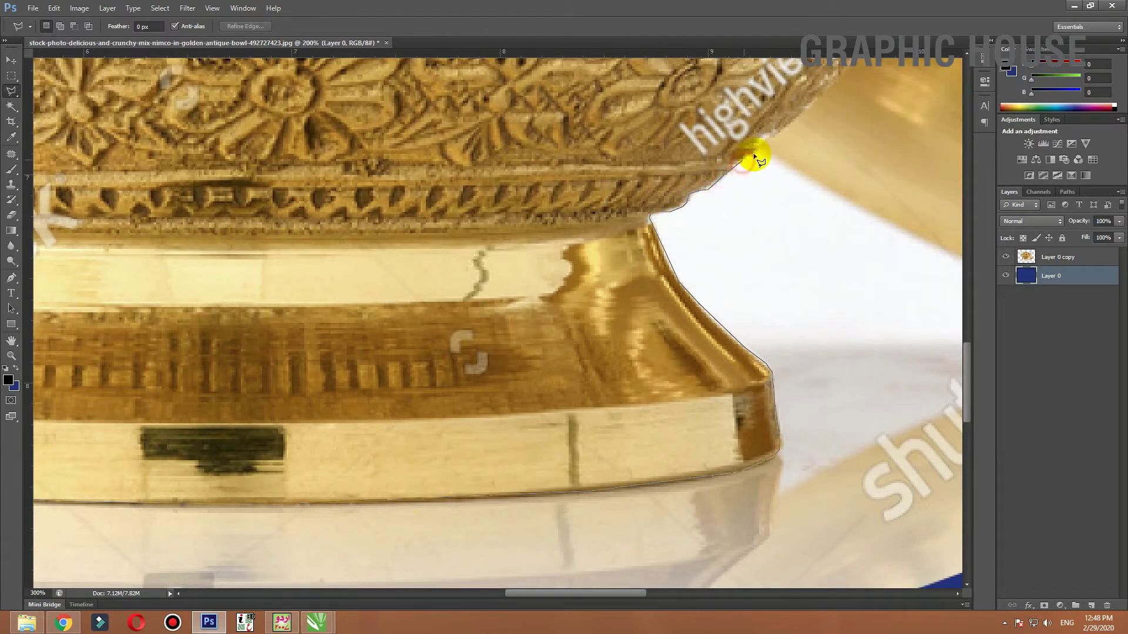
{"action": "left_click", "coordinate": [756, 151]}
{"action": "left_click", "coordinate": [824, 190]}
Continue the lasso outline along the lid's lower edge to its lower right curve
{"action": "mouse_move", "coordinate": [882, 236]}
{"action": "left_mouse_down"}
{"action": "mouse_move", "coordinate": [458, 231]}
{"action": "mouse_move", "coordinate": [493, 230]}
{"action": "left_mouse_up"}
{"action": "left_click_drag", "start_coordinate": [713, 209], "coordinate": [361, 145]}
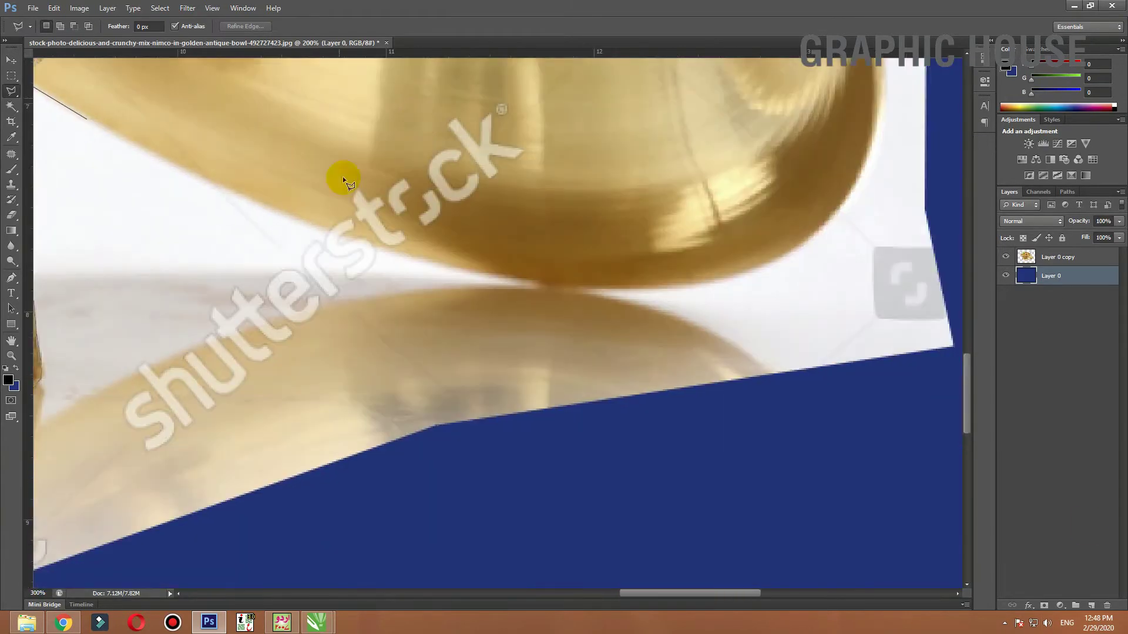
{"action": "left_click", "coordinate": [257, 202]}
{"action": "left_click", "coordinate": [387, 252]}
{"action": "left_click", "coordinate": [502, 276]}
{"action": "left_click", "coordinate": [602, 286]}
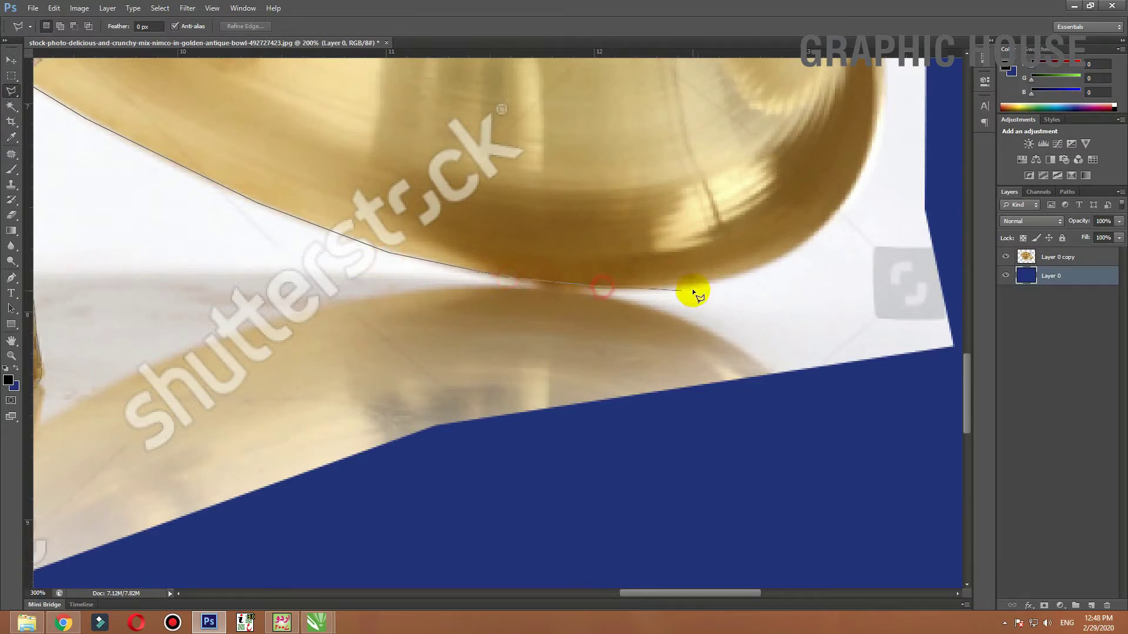
{"action": "left_click", "coordinate": [692, 286]}
{"action": "left_click", "coordinate": [749, 273]}
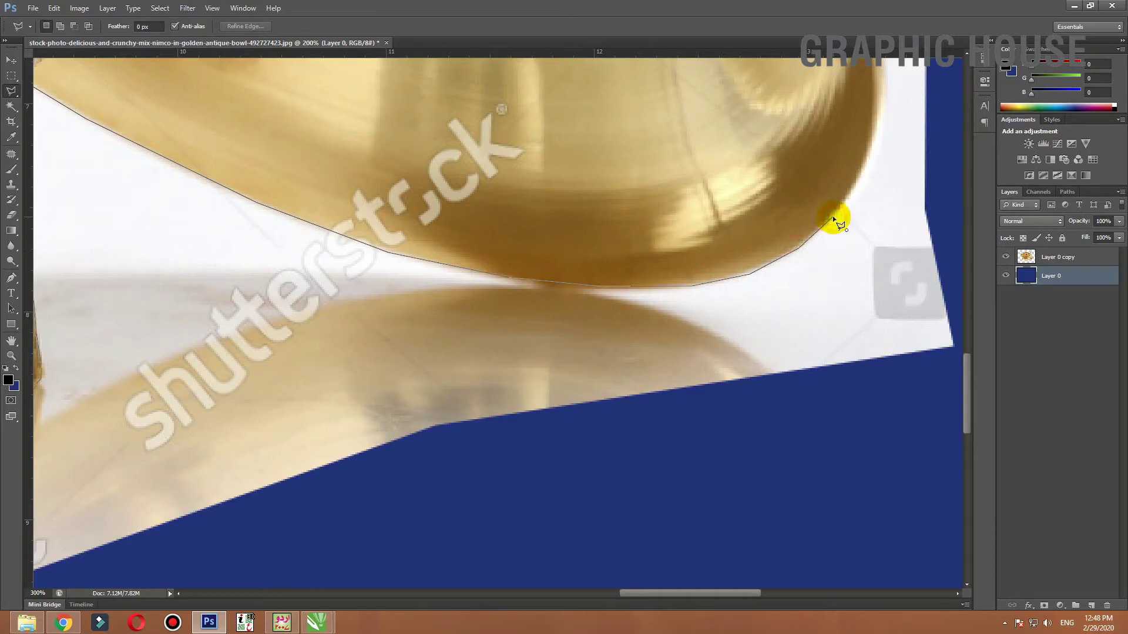
Extend the lasso outline around the lid's lower right curve and up its right rim
{"action": "scroll", "coordinate": [833, 218], "scroll_direction": "down", "scroll_amount": 1}
{"action": "left_click_drag", "start_coordinate": [762, 297], "coordinate": [735, 538]}
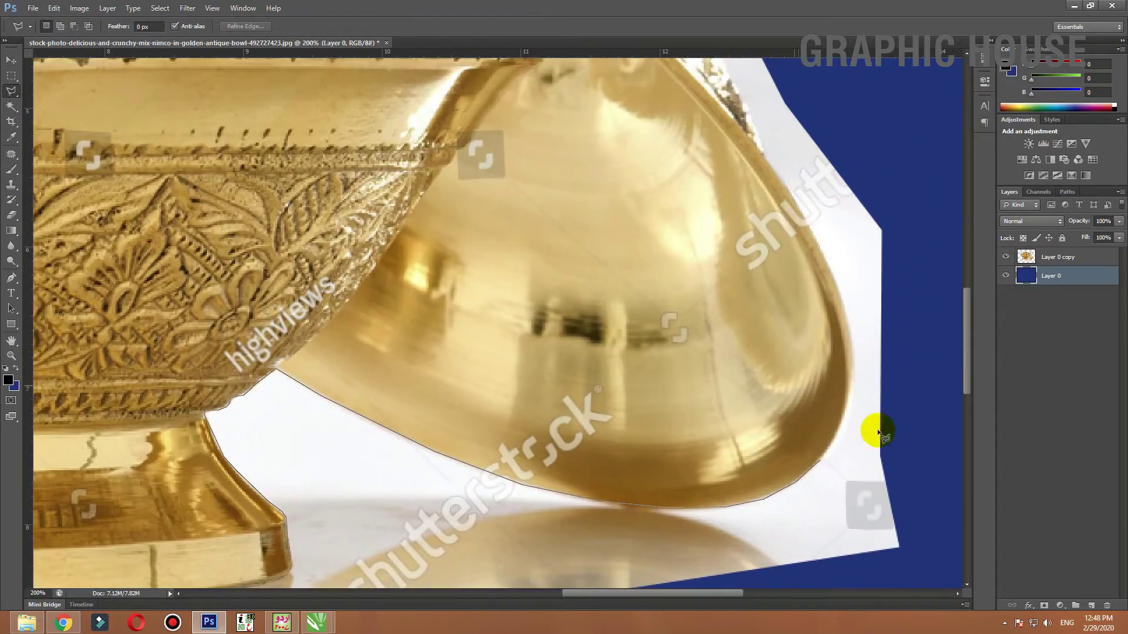
{"action": "left_click", "coordinate": [838, 429]}
{"action": "left_click", "coordinate": [843, 416]}
{"action": "left_click", "coordinate": [852, 361]}
{"action": "left_click", "coordinate": [847, 303]}
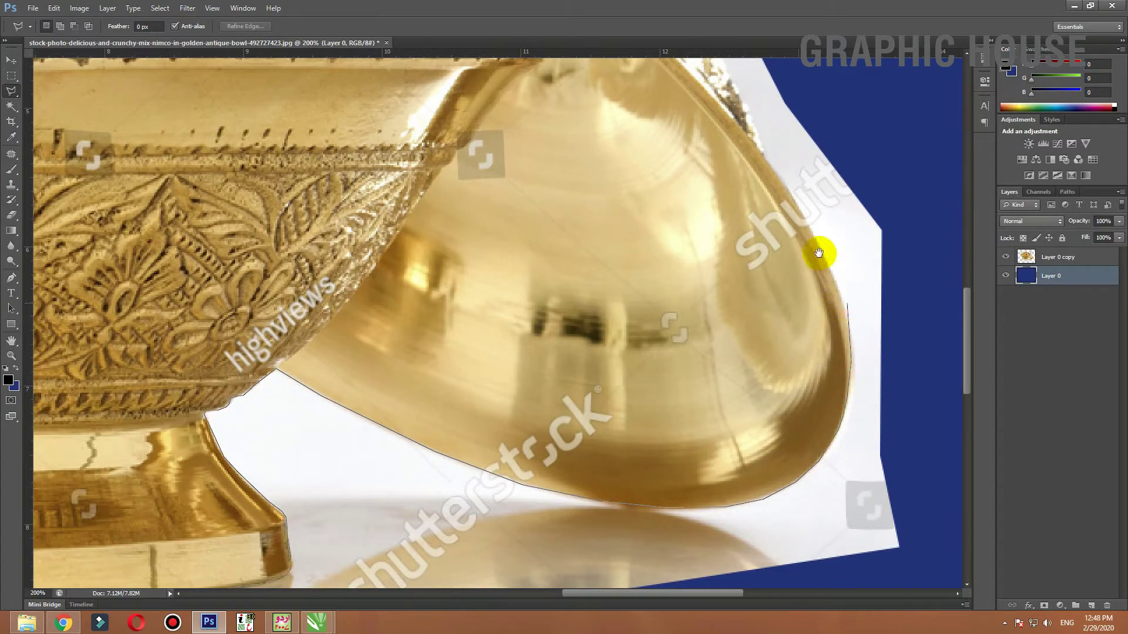
Carry the lasso outline up the lid's upper right rim and embossed outer shell to the base of its handle
{"action": "left_click_drag", "start_coordinate": [820, 253], "coordinate": [837, 437]}
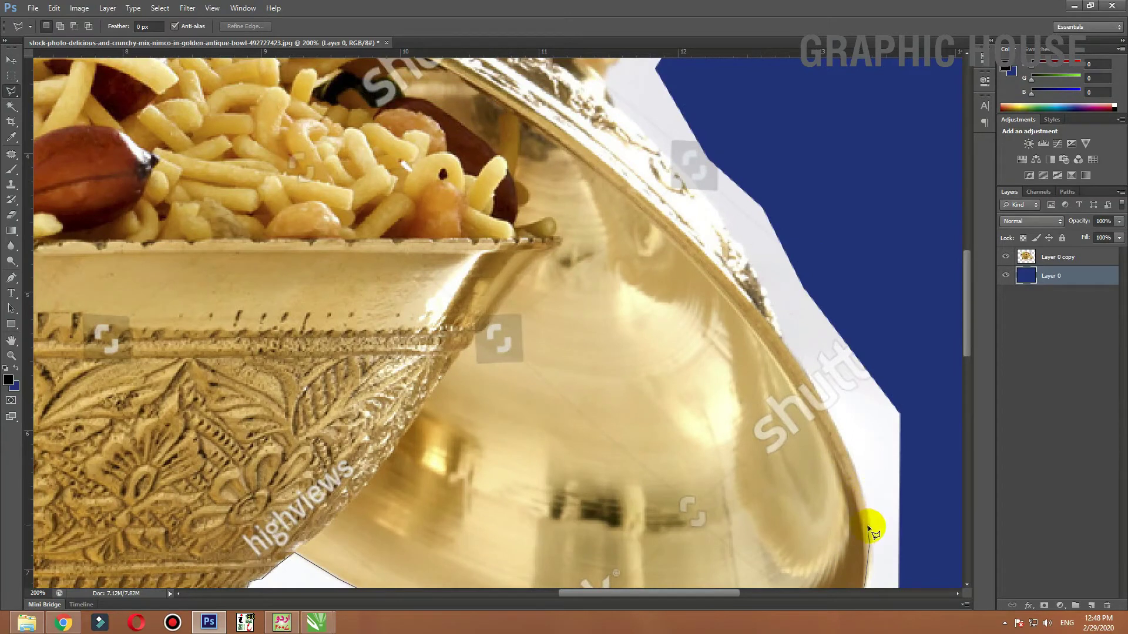
{"action": "left_click", "coordinate": [854, 469]}
{"action": "left_click", "coordinate": [827, 407]}
{"action": "left_click", "coordinate": [780, 334]}
{"action": "left_click", "coordinate": [773, 312]}
{"action": "left_click", "coordinate": [750, 262]}
{"action": "left_click_drag", "start_coordinate": [754, 314], "coordinate": [800, 456]}
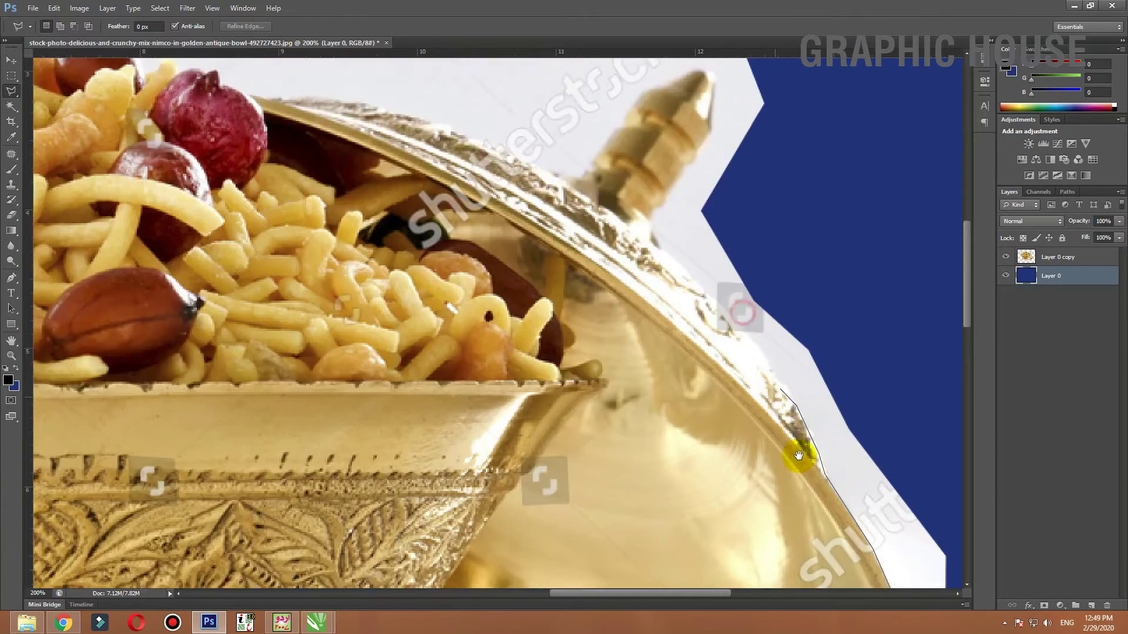
{"action": "left_click", "coordinate": [754, 348]}
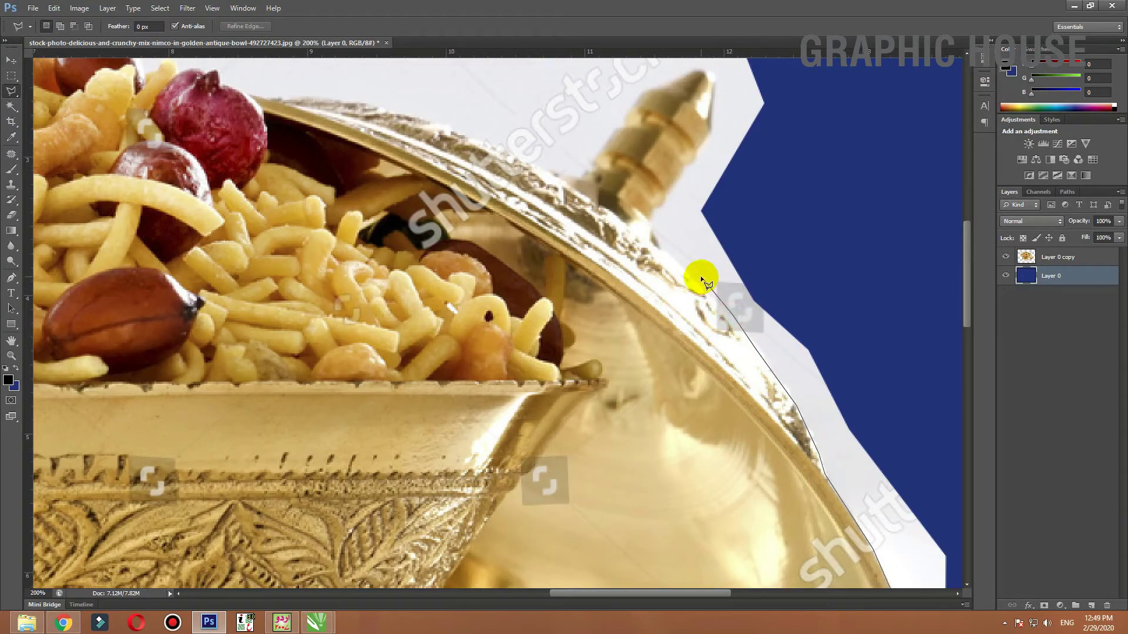
{"action": "left_click", "coordinate": [651, 205]}
Close the lasso selection by looping around the area to the right of and below the bowl, back to the foot's left side
{"action": "scroll", "coordinate": [740, 210], "scroll_direction": "down", "scroll_amount": 1}
{"action": "scroll", "coordinate": [740, 210], "scroll_direction": "down", "scroll_amount": 1}
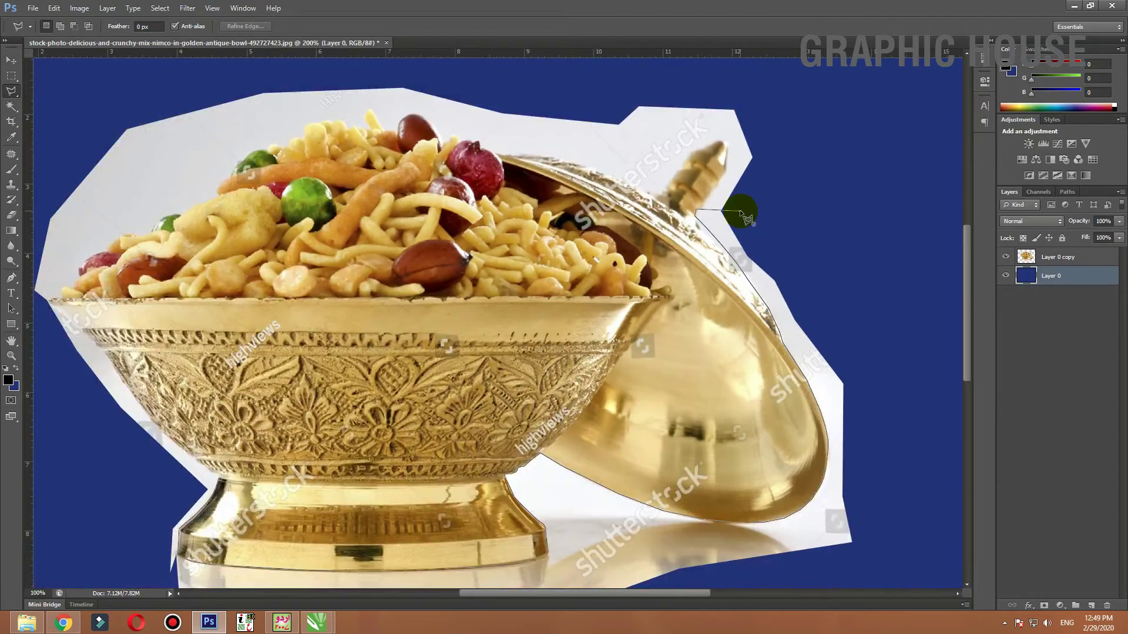
{"action": "scroll", "coordinate": [840, 173], "scroll_direction": "down", "scroll_amount": 1}
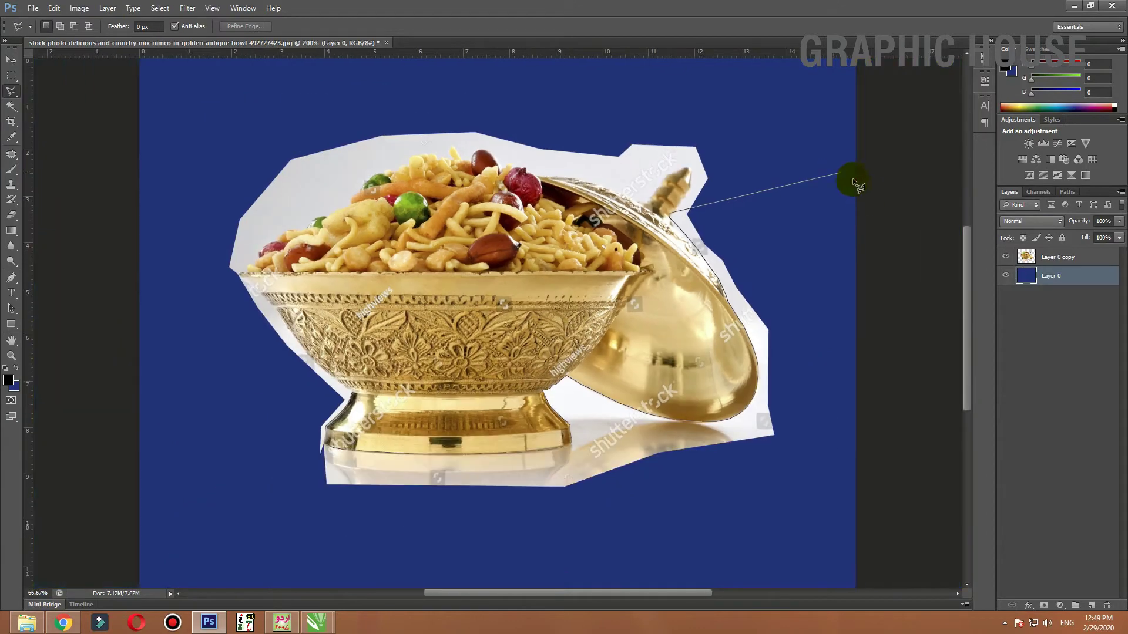
{"action": "left_click", "coordinate": [883, 202]}
{"action": "left_click", "coordinate": [885, 500]}
{"action": "left_click", "coordinate": [474, 520]}
{"action": "left_click", "coordinate": [164, 514]}
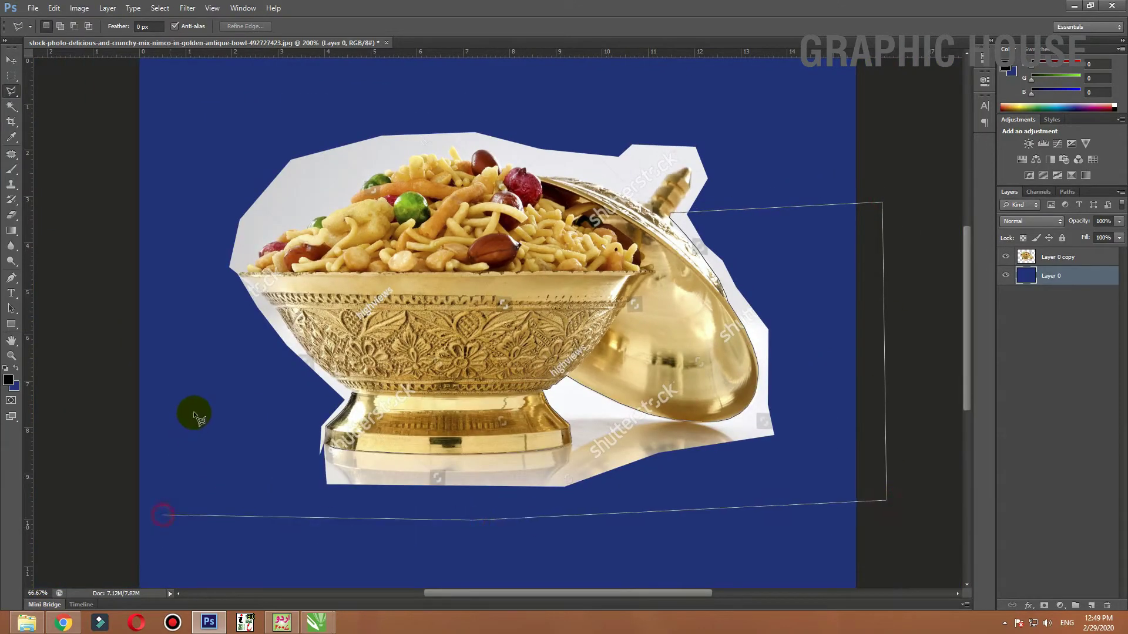
{"action": "left_click", "coordinate": [207, 400]}
Delete the selected background from Layer 0 copy, keeping Layer 0 intact, and clear the selection
{"action": "key", "text": "Delete"}
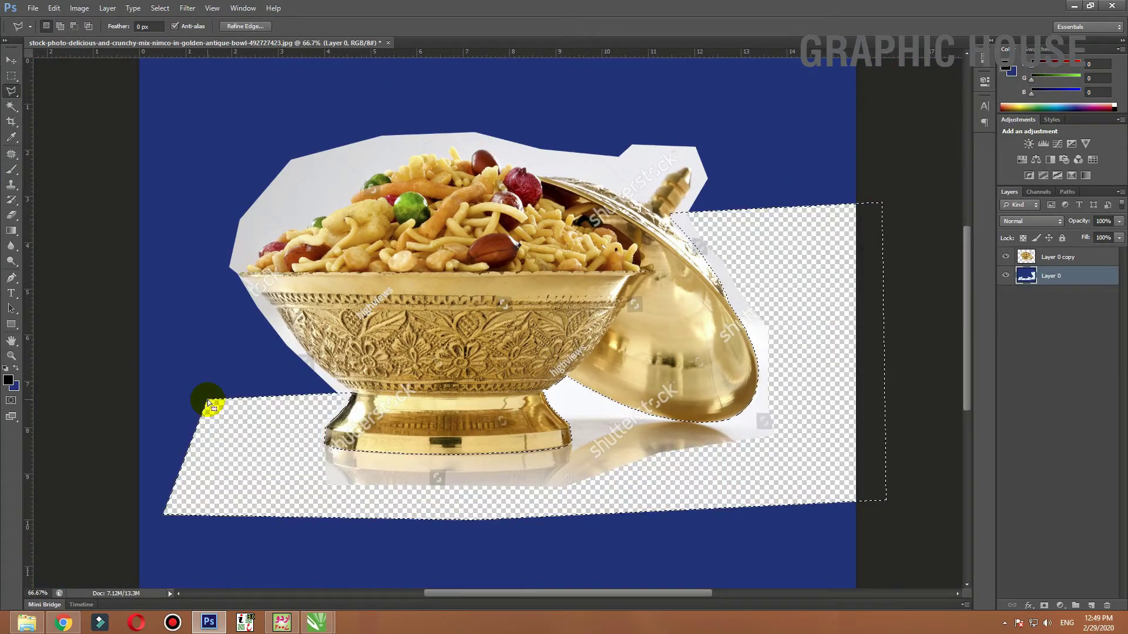
{"action": "key", "text": "ctrl+z"}
{"action": "left_click", "coordinate": [1033, 262]}
{"action": "key", "text": "Delete"}
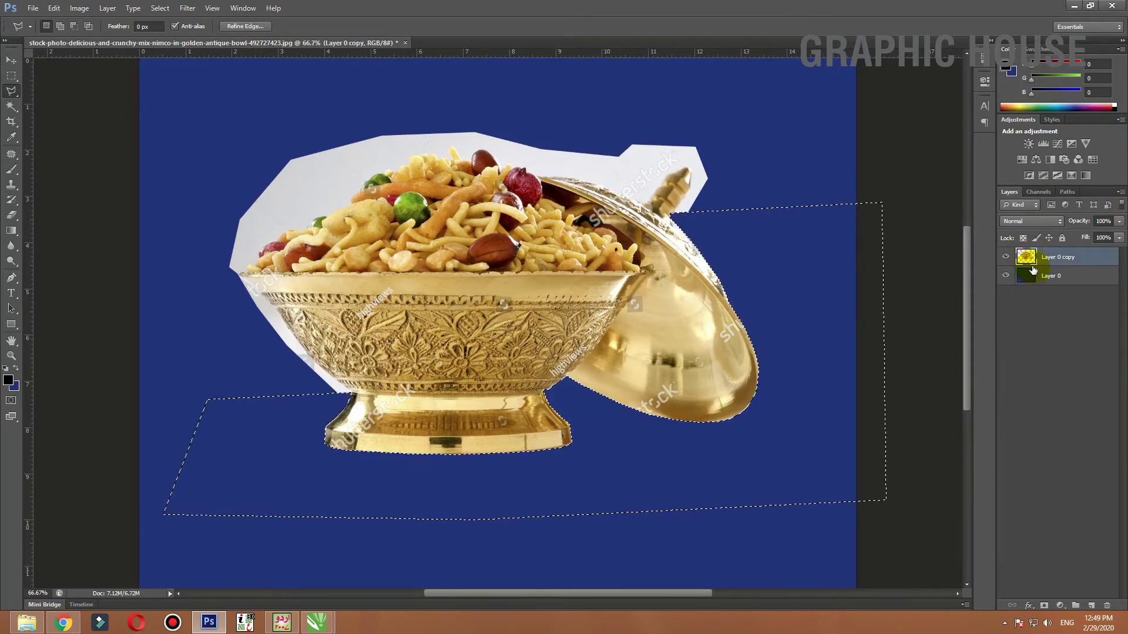
{"action": "key", "text": "ctrl+d"}
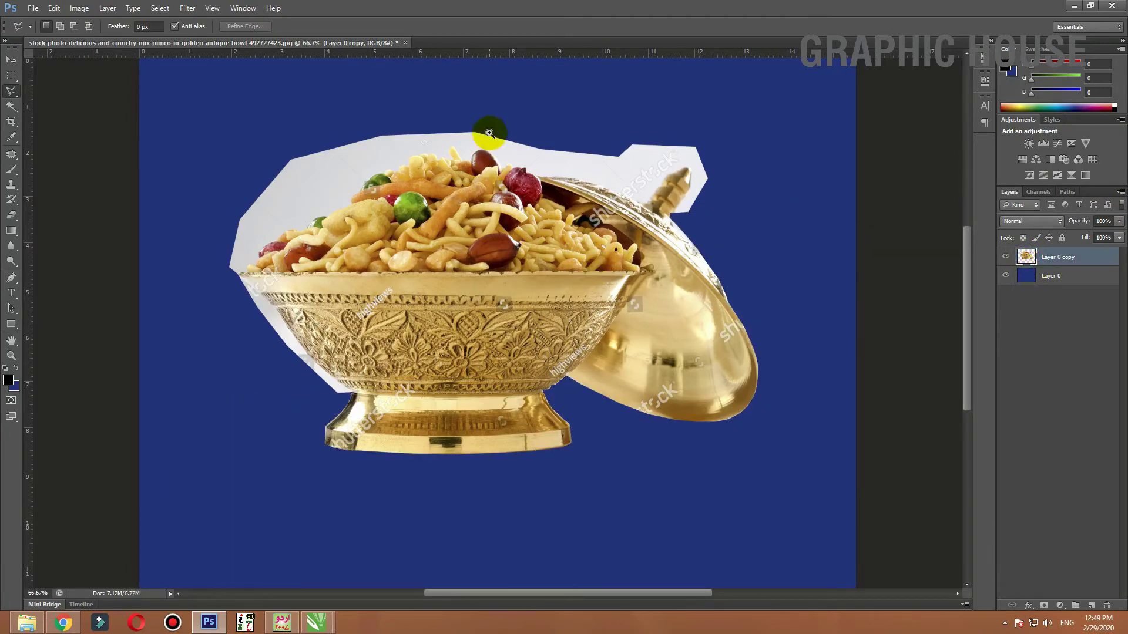
{"action": "left_click", "coordinate": [223, 138]}
{"action": "key", "text": "w"}
{"action": "left_click", "coordinate": [374, 186]}
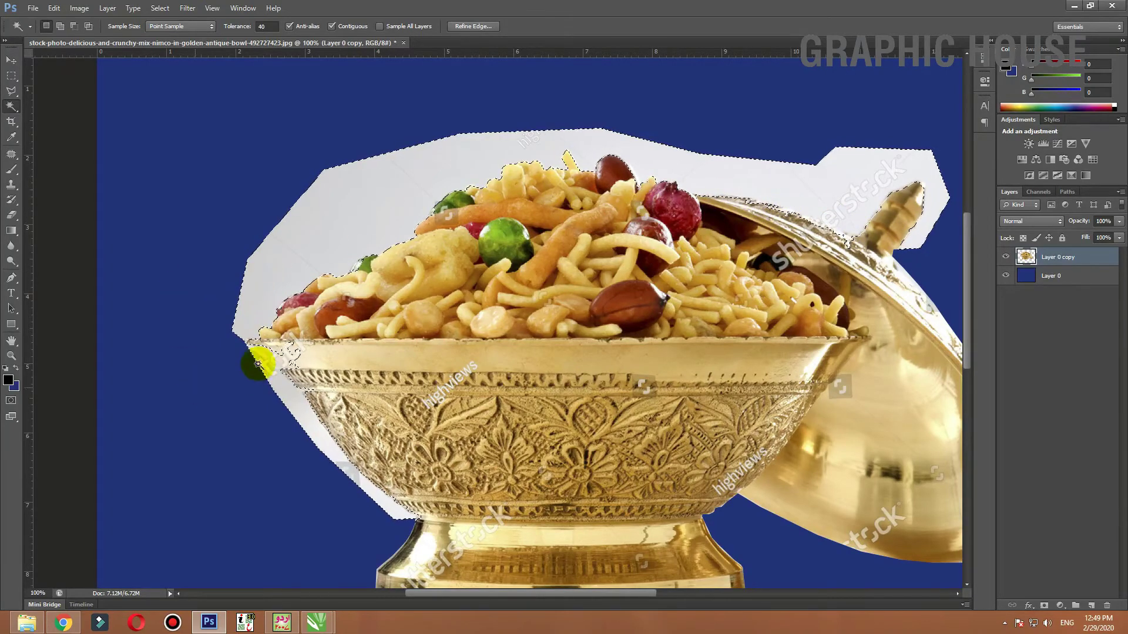
{"action": "left_click_drag", "start_coordinate": [345, 360], "coordinate": [300, 279]}
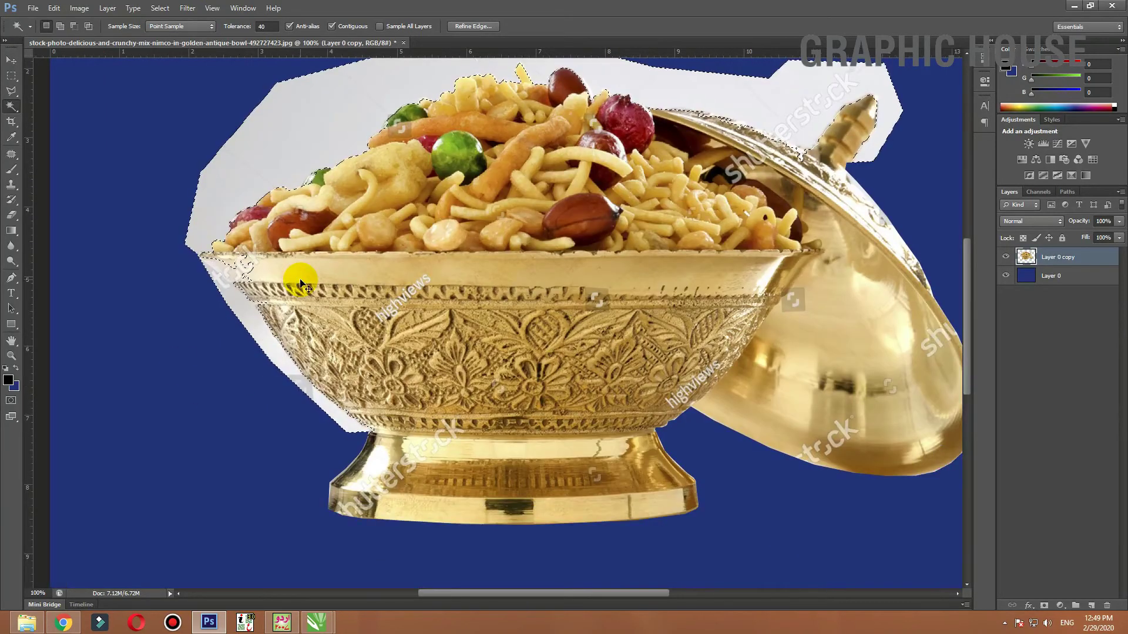
{"action": "key", "text": "ctrl+d"}
Outline the leftover background strip along the bowl's left side with the Polygonal Lasso, delete it and deselect
{"action": "key", "text": "l"}
{"action": "left_click", "coordinate": [189, 255]}
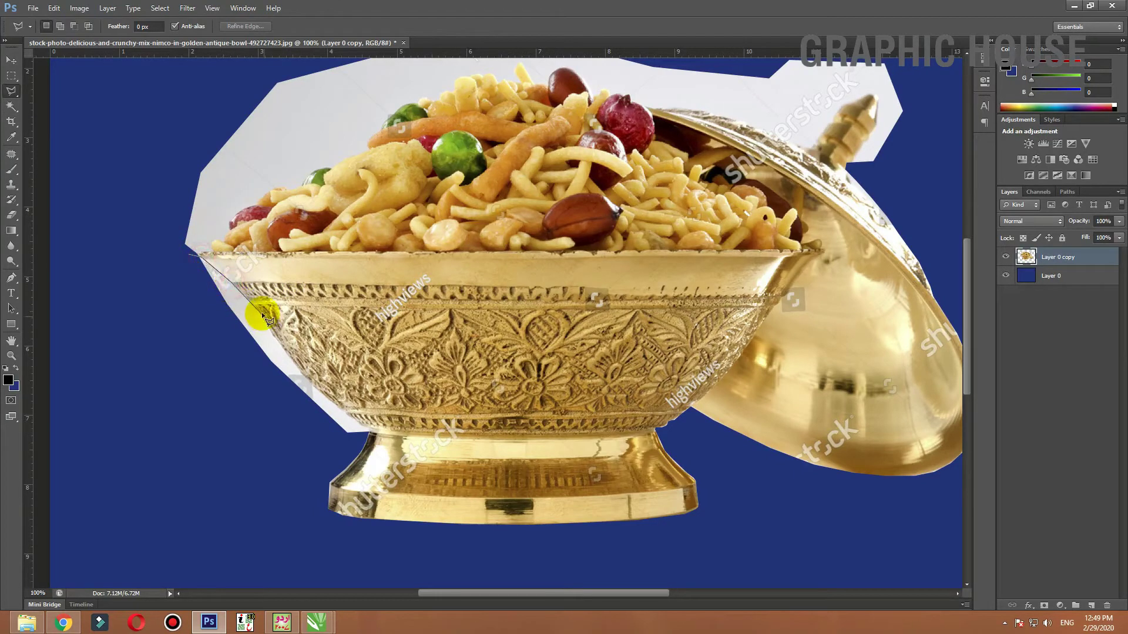
{"action": "left_click", "coordinate": [251, 300]}
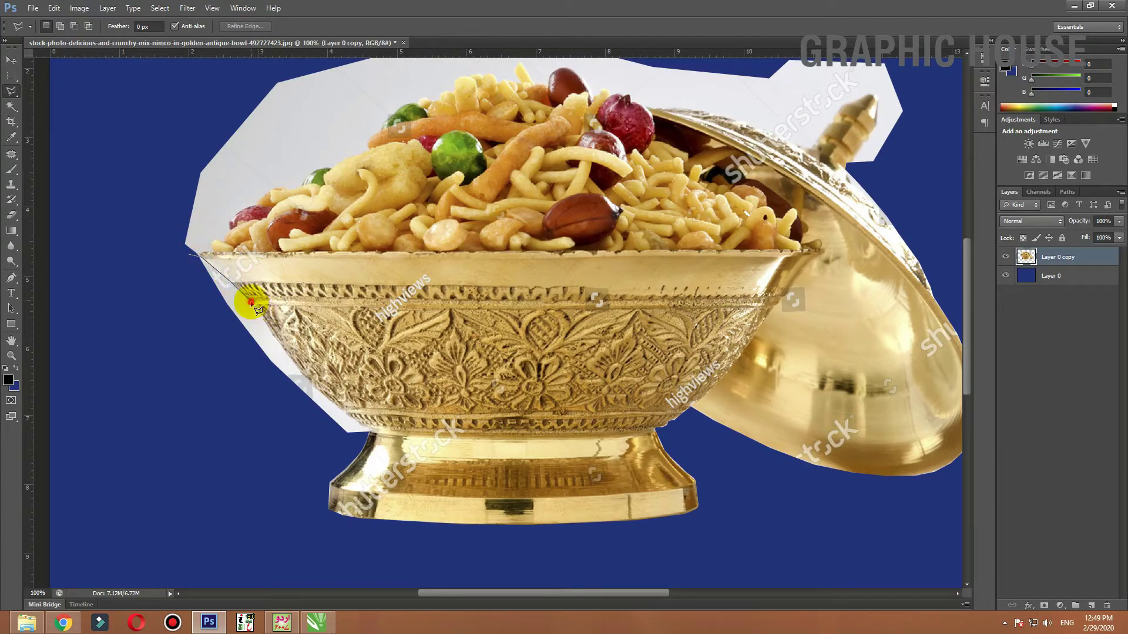
{"action": "left_click", "coordinate": [283, 349]}
{"action": "left_click", "coordinate": [363, 439]}
{"action": "left_click", "coordinate": [253, 477]}
{"action": "double_click", "coordinate": [74, 378]}
{"action": "key", "text": "Delete"}
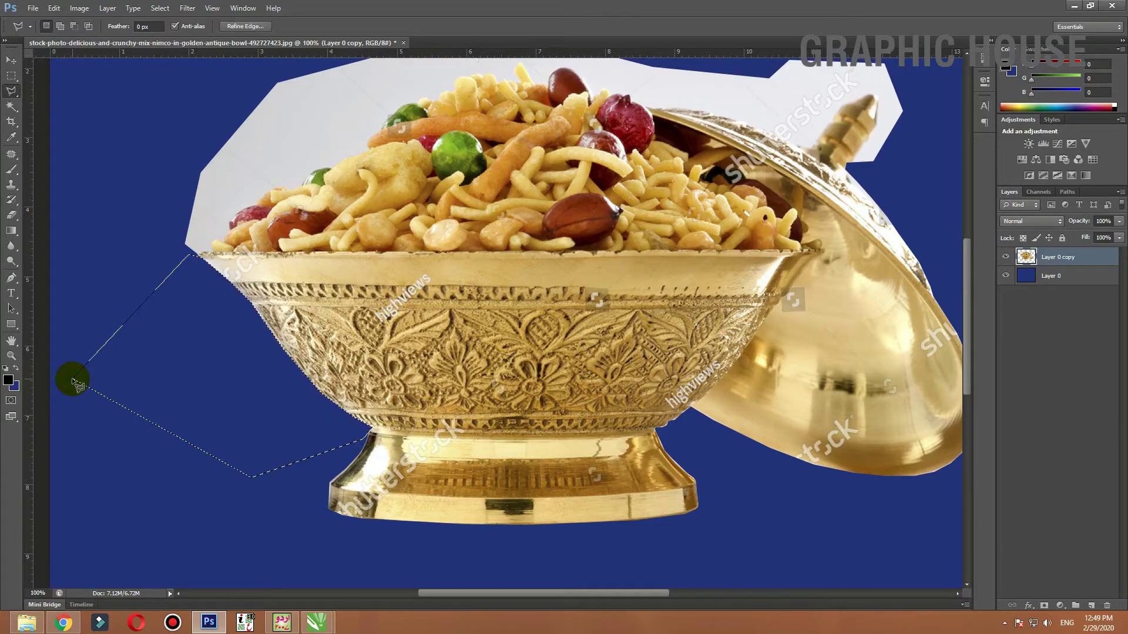
{"action": "key", "text": "ctrl+d"}
{"action": "left_click_drag", "start_coordinate": [463, 304], "coordinate": [381, 387]}
{"action": "key", "text": "w"}
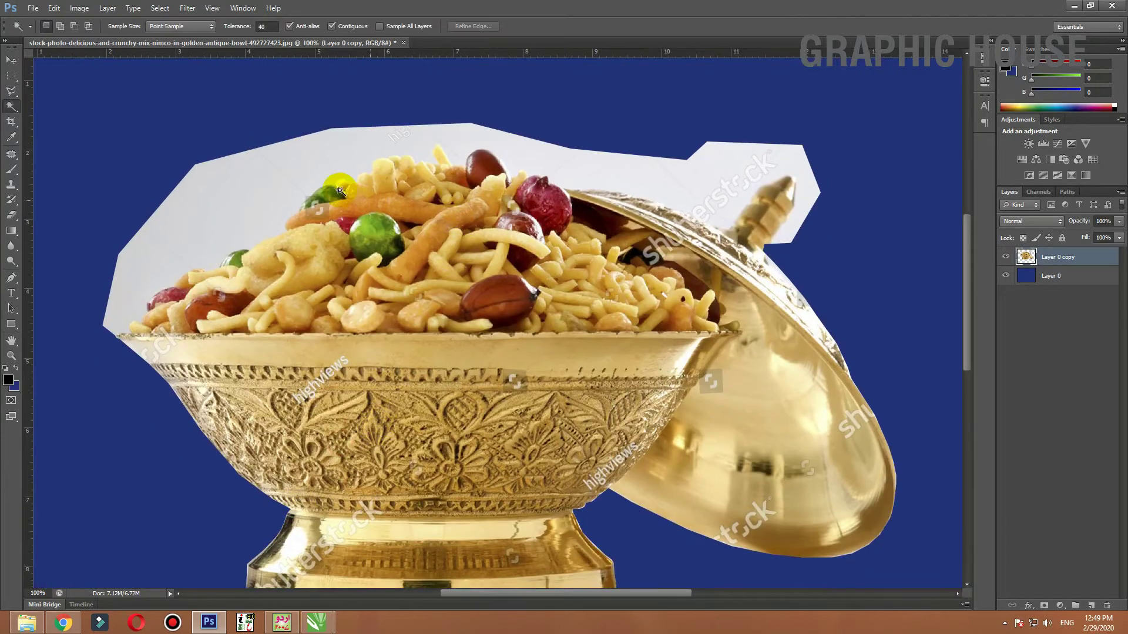
{"action": "left_click", "coordinate": [321, 179]}
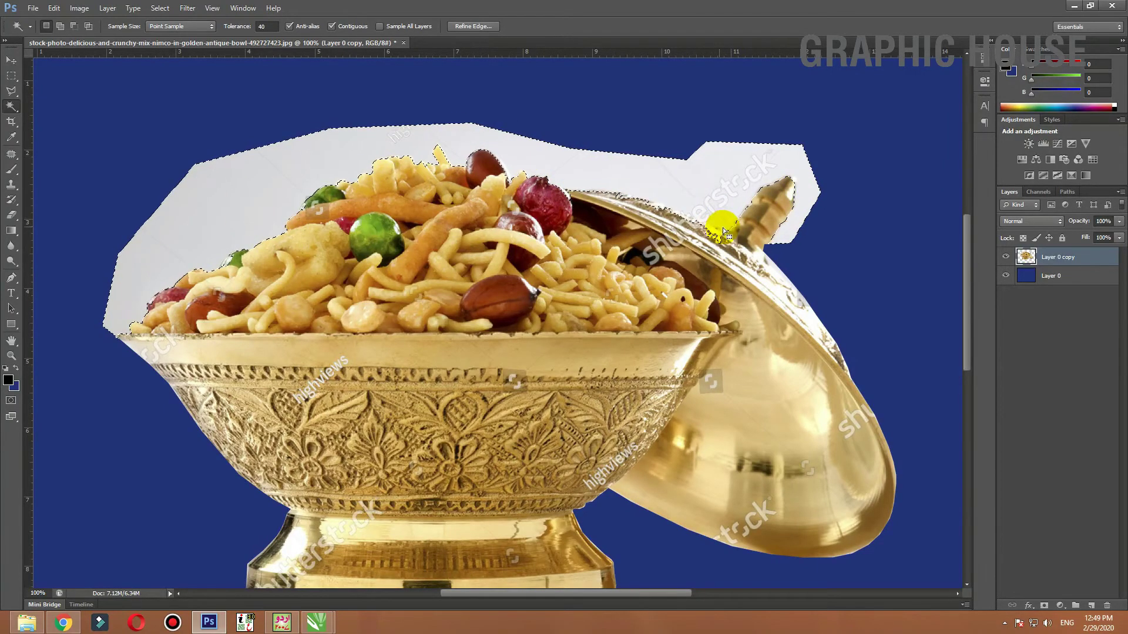
{"action": "key", "text": "ctrl+d"}
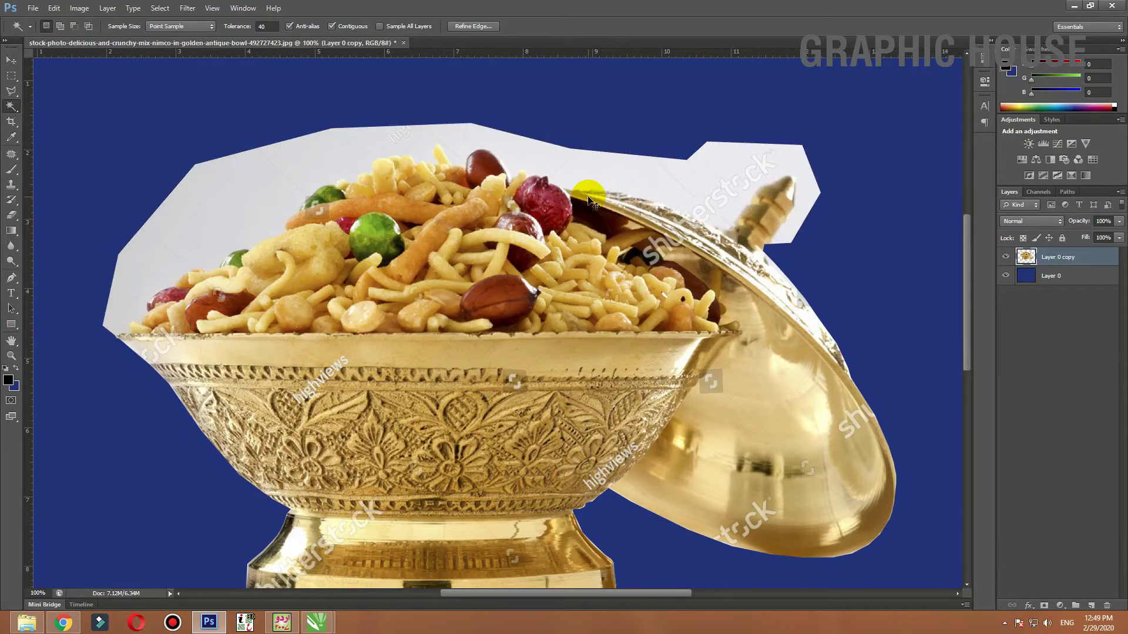
Outline the background above the lid and left of its handle with the Polygonal Lasso, delete it and deselect
{"action": "key", "text": "l"}
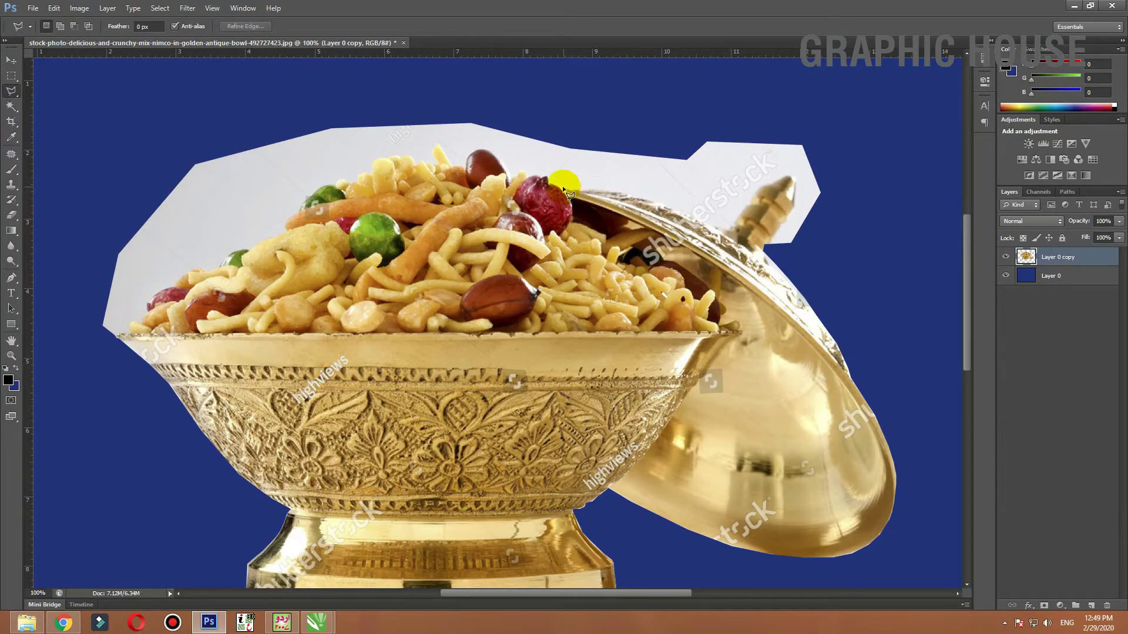
{"action": "left_click", "coordinate": [566, 168]}
{"action": "left_click", "coordinate": [573, 151]}
{"action": "left_click", "coordinate": [629, 101]}
{"action": "left_click", "coordinate": [825, 93]}
{"action": "left_click", "coordinate": [838, 120]}
{"action": "left_click", "coordinate": [845, 171]}
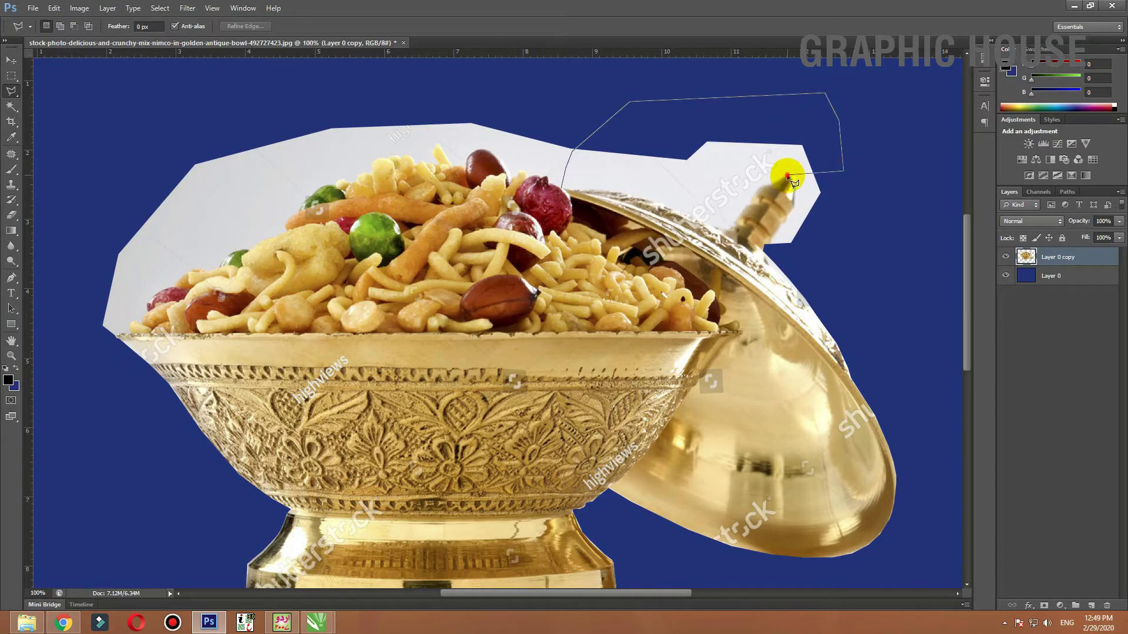
{"action": "left_click", "coordinate": [752, 195]}
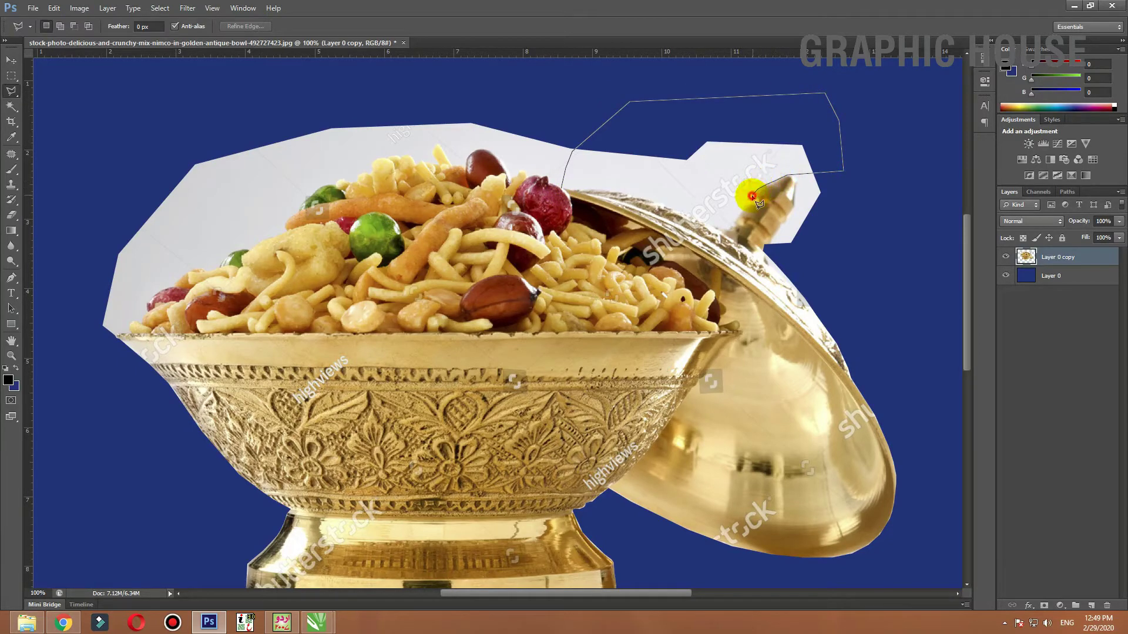
{"action": "left_click", "coordinate": [725, 231]}
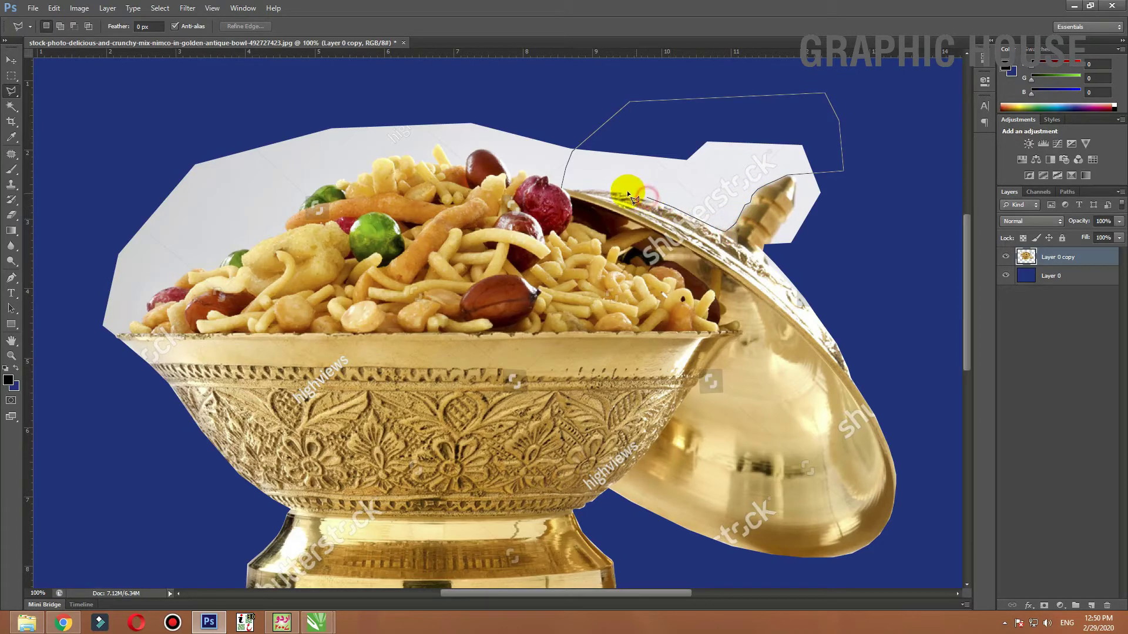
{"action": "left_click", "coordinate": [580, 187]}
{"action": "left_click", "coordinate": [563, 191]}
{"action": "key", "text": "Delete"}
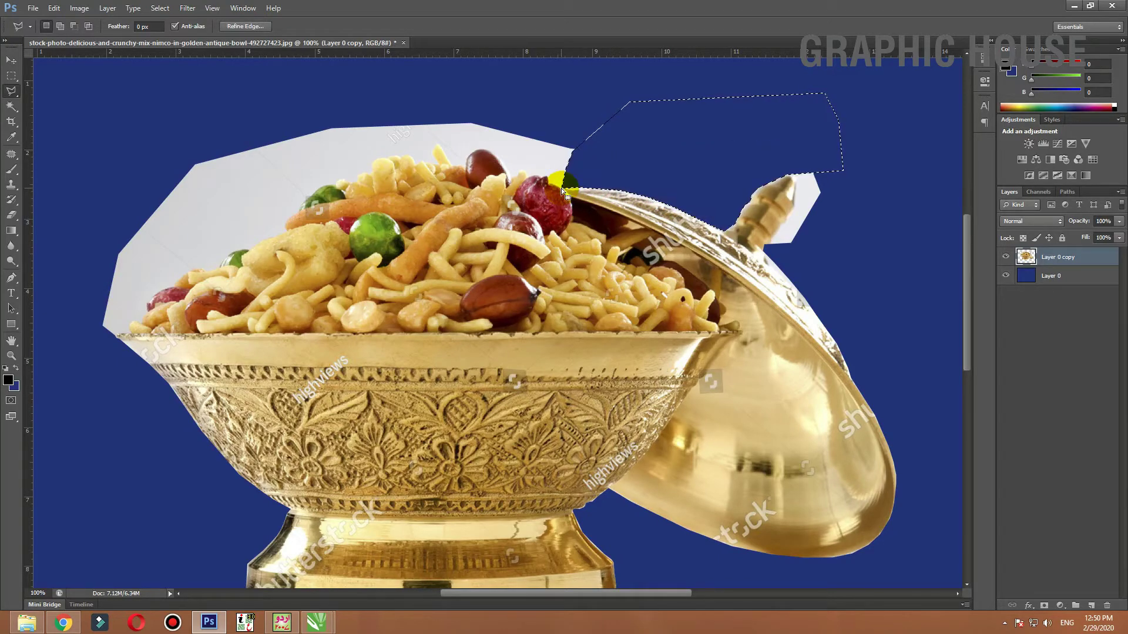
{"action": "key", "text": "ctrl+d"}
{"action": "key", "text": "w"}
{"action": "left_click", "coordinate": [548, 161]}
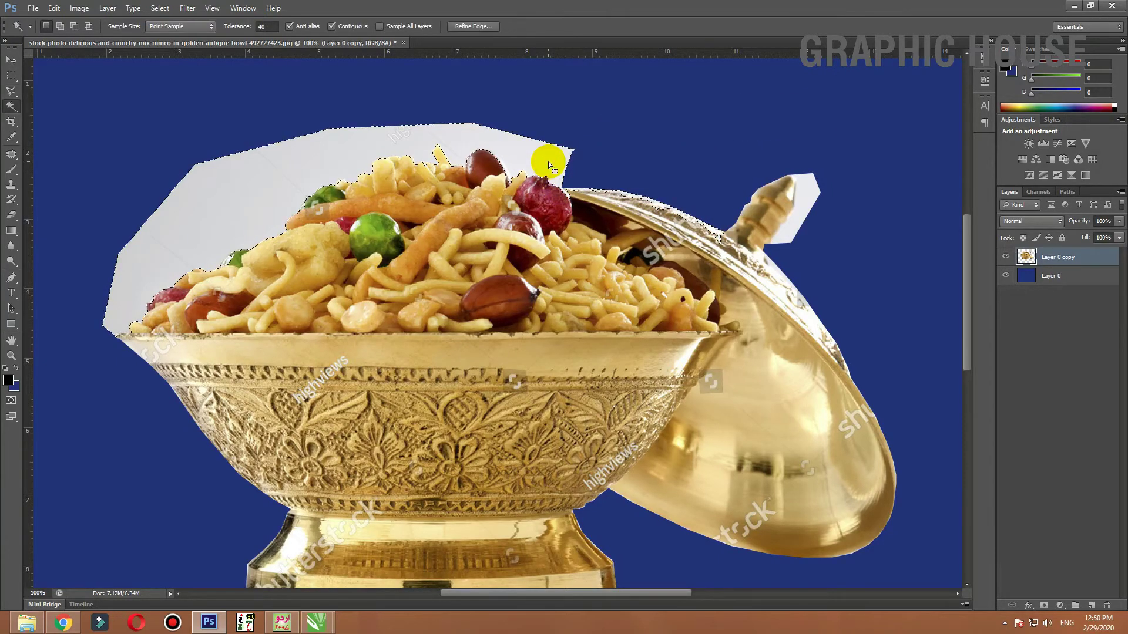
{"action": "key", "text": "Delete"}
{"action": "key", "text": "ctrl+alt+z"}
{"action": "key", "text": "ctrl+alt+z"}
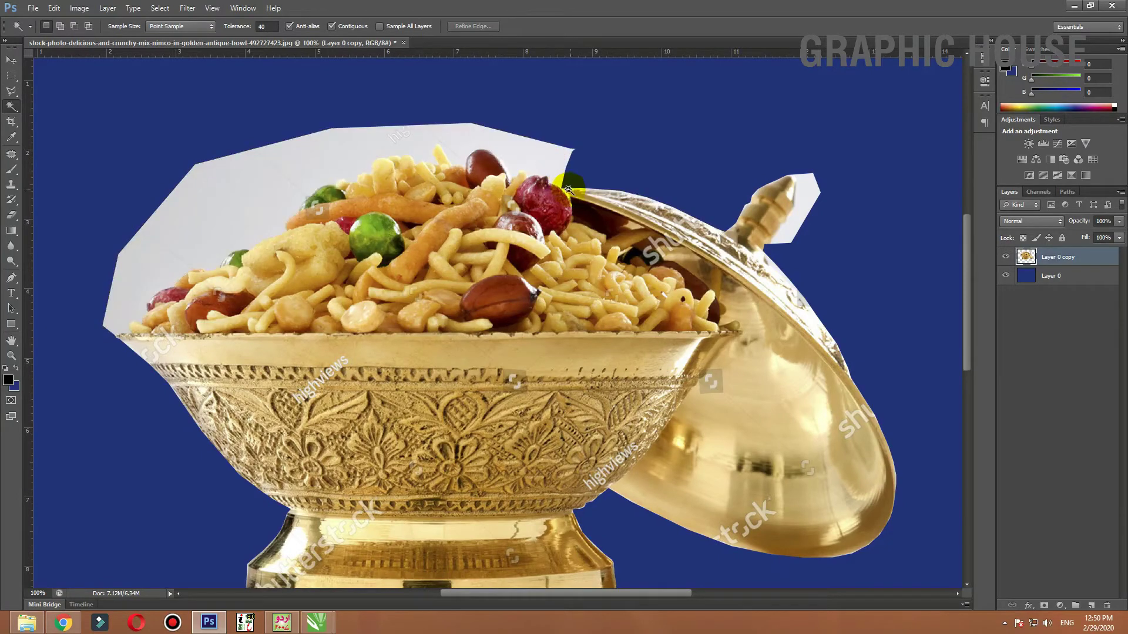
Outline the small background patch between the dark red berry and the lid's tip with the Polygonal Lasso, delete it and deselect
{"action": "left_click", "coordinate": [532, 176]}
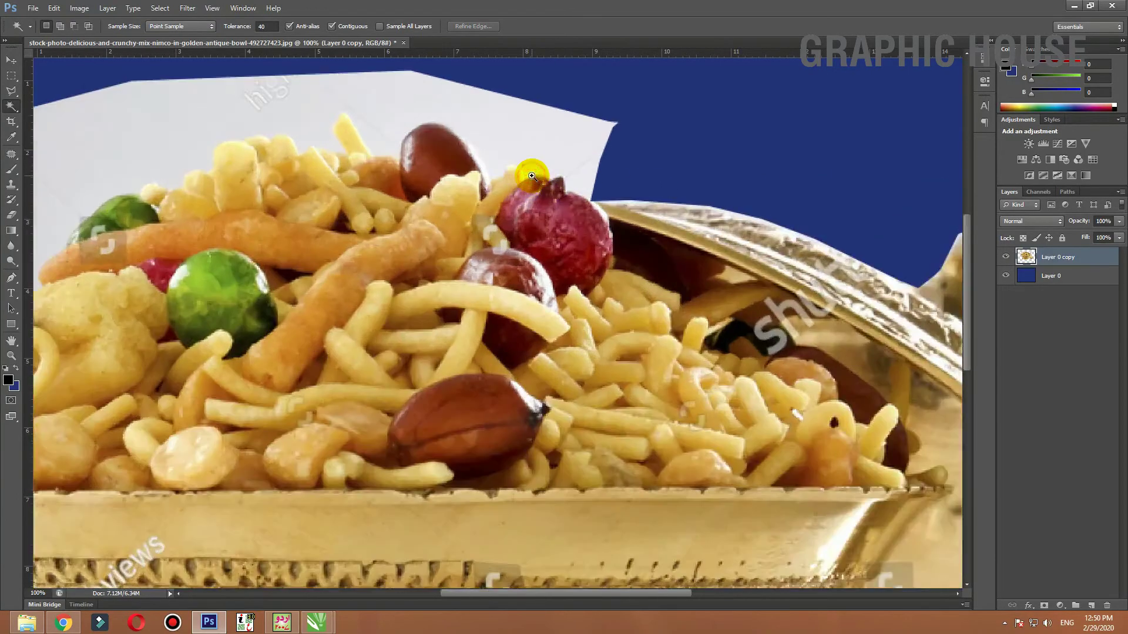
{"action": "left_click", "coordinate": [531, 176]}
{"action": "key", "text": "l"}
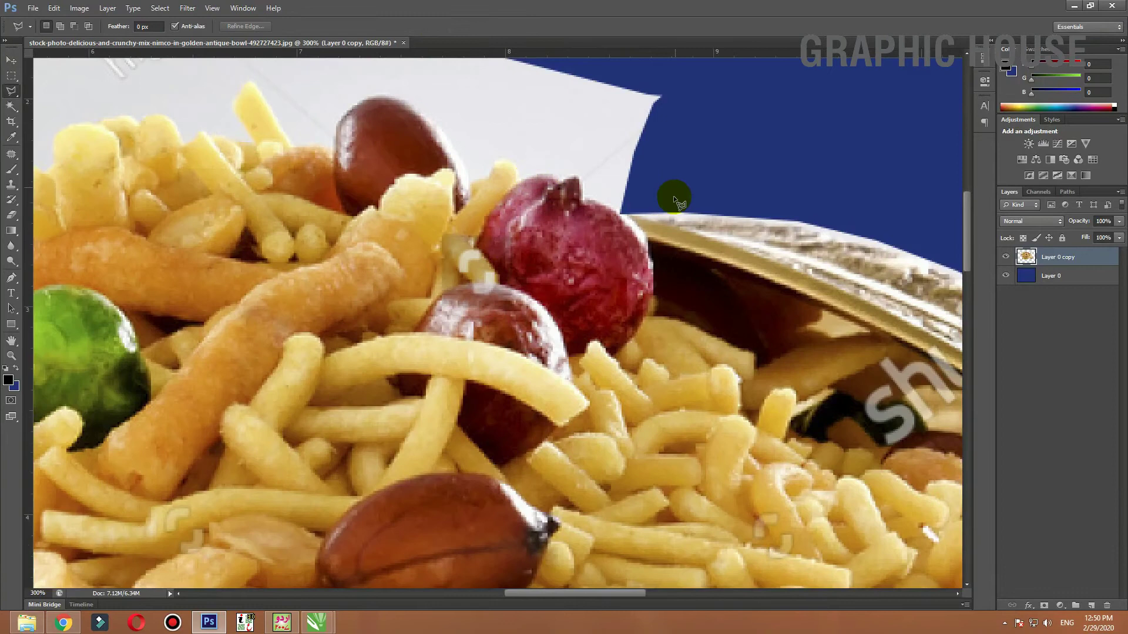
{"action": "left_click", "coordinate": [625, 216]}
{"action": "left_click", "coordinate": [580, 177]}
{"action": "left_click", "coordinate": [655, 159]}
{"action": "left_click", "coordinate": [639, 196]}
{"action": "key", "text": "Delete"}
{"action": "key", "text": "ctrl+d"}
Select the remaining background above the nimko heap with the Magic Wand at tolerance 40 and delete it
{"action": "key", "text": "w"}
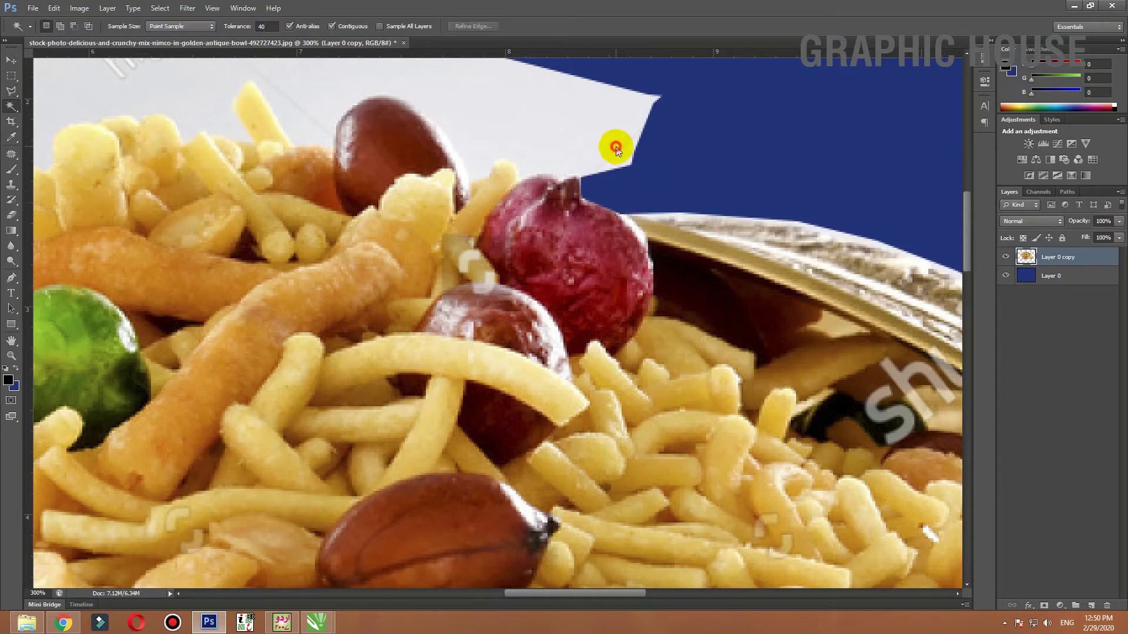
{"action": "left_click", "coordinate": [615, 145]}
{"action": "key", "text": "ctrl+minus"}
{"action": "key", "text": "ctrl+minus"}
{"action": "key", "text": "ctrl+minus"}
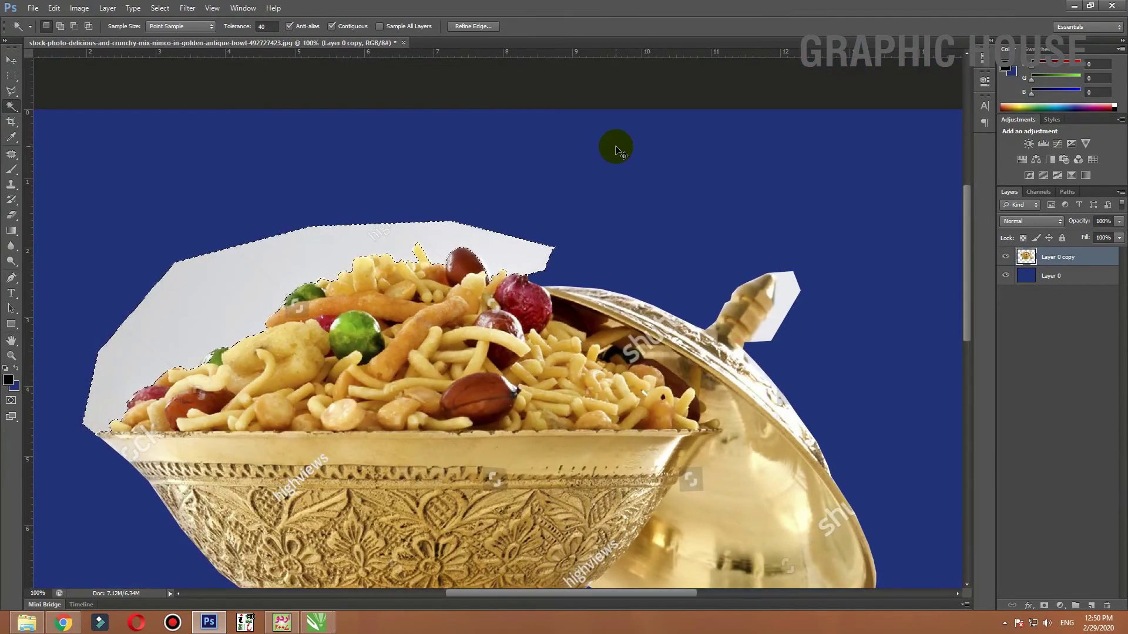
{"action": "key", "text": "ctrl+plus"}
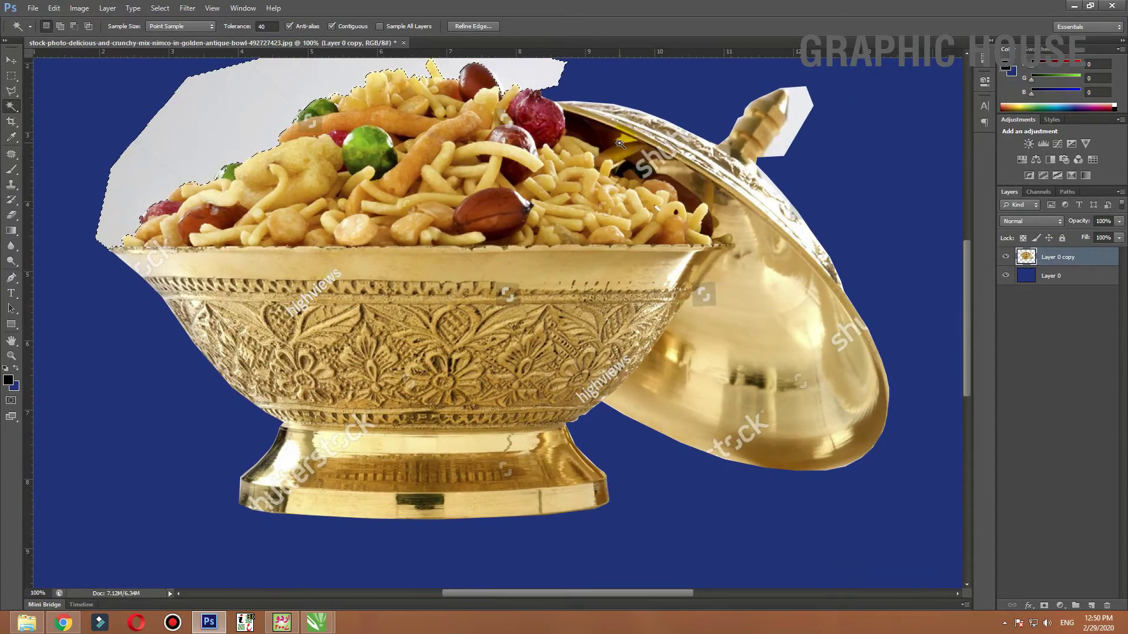
{"action": "key", "text": "ctrl+minus"}
{"action": "key", "text": "Delete"}
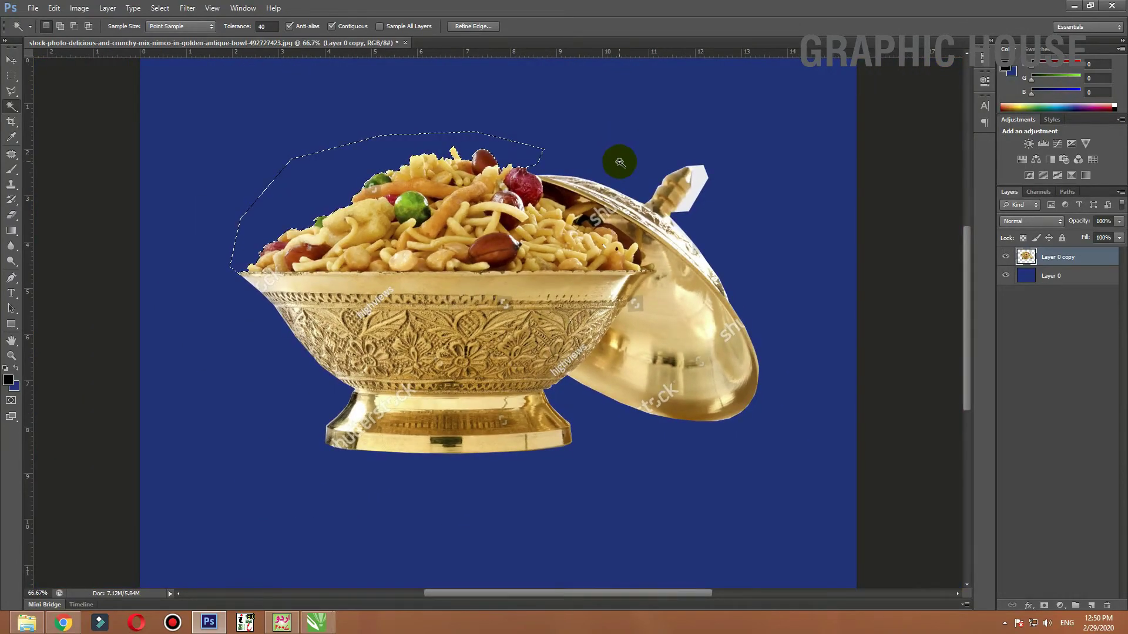
Select the pale background patch beside the lid's handle with the Magic Wand, delete it and deselect
{"action": "key", "text": "ctrl+d"}
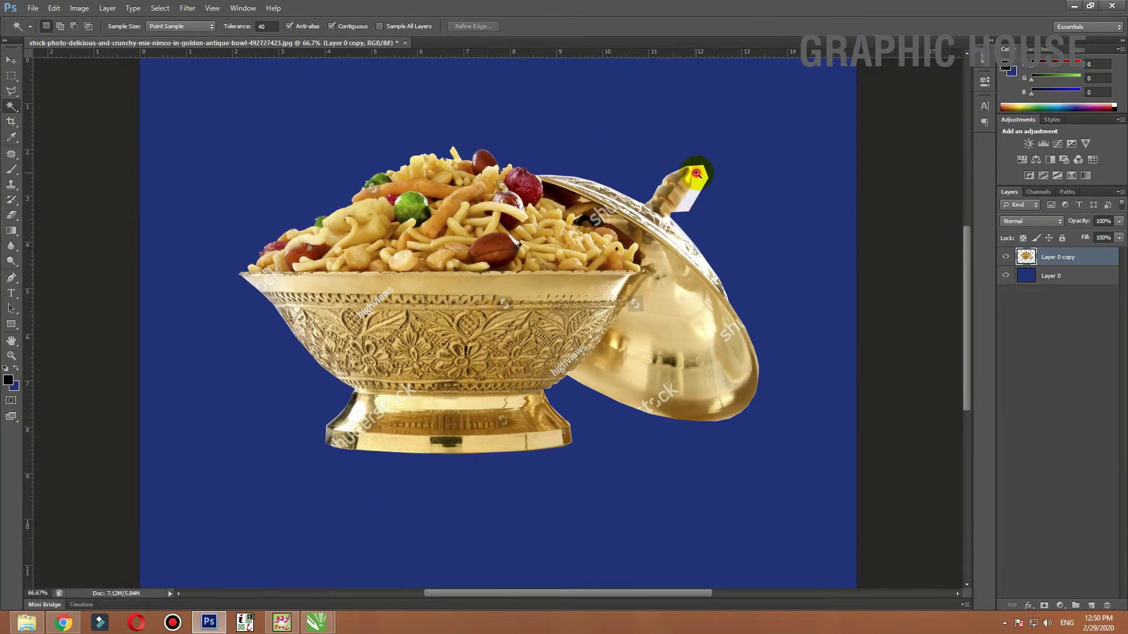
{"action": "left_click", "coordinate": [697, 173], "text": "ctrl"}
{"action": "left_click", "coordinate": [696, 173], "text": "ctrl"}
{"action": "left_click", "coordinate": [692, 182]}
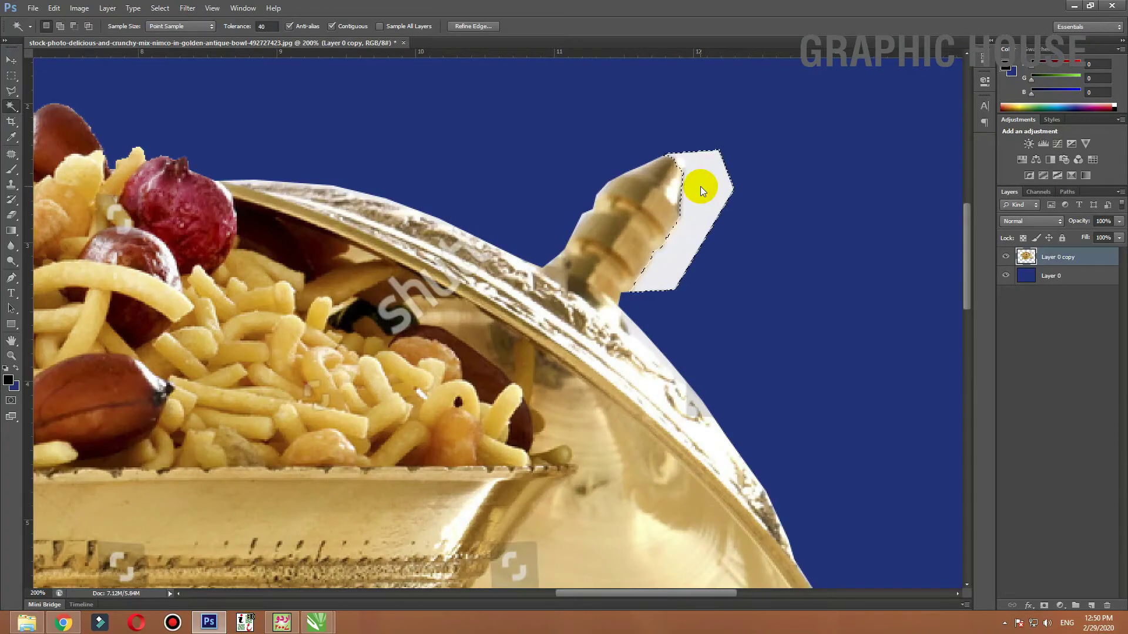
{"action": "key", "text": "Delete"}
{"action": "key", "text": "ctrl+d"}
{"action": "key", "text": "ctrl+minus"}
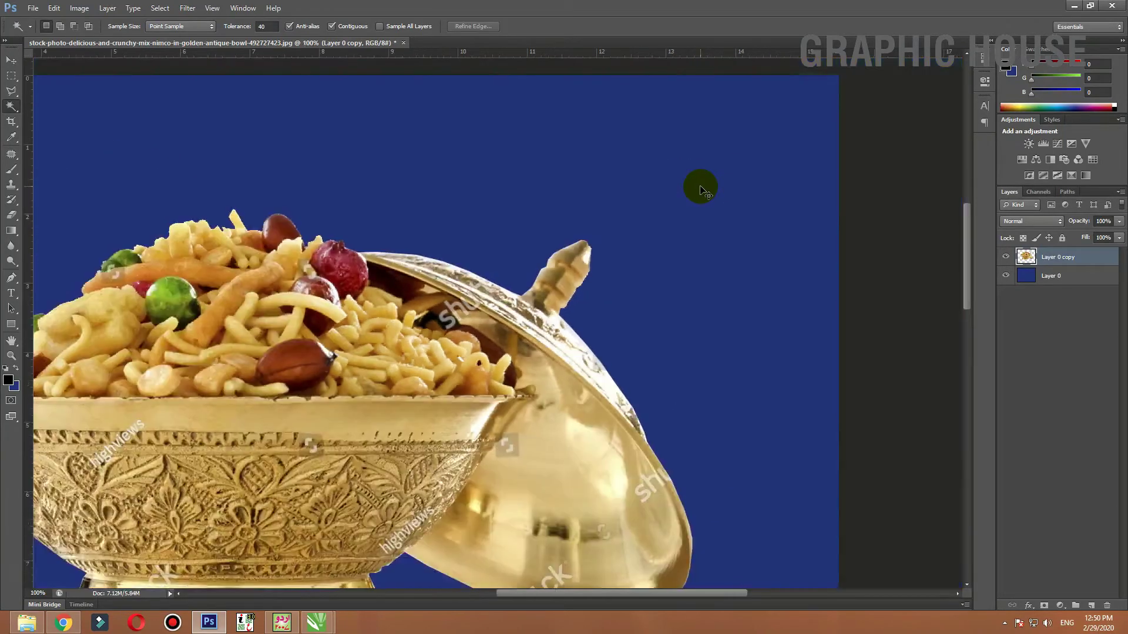
{"action": "key", "text": "ctrl+minus"}
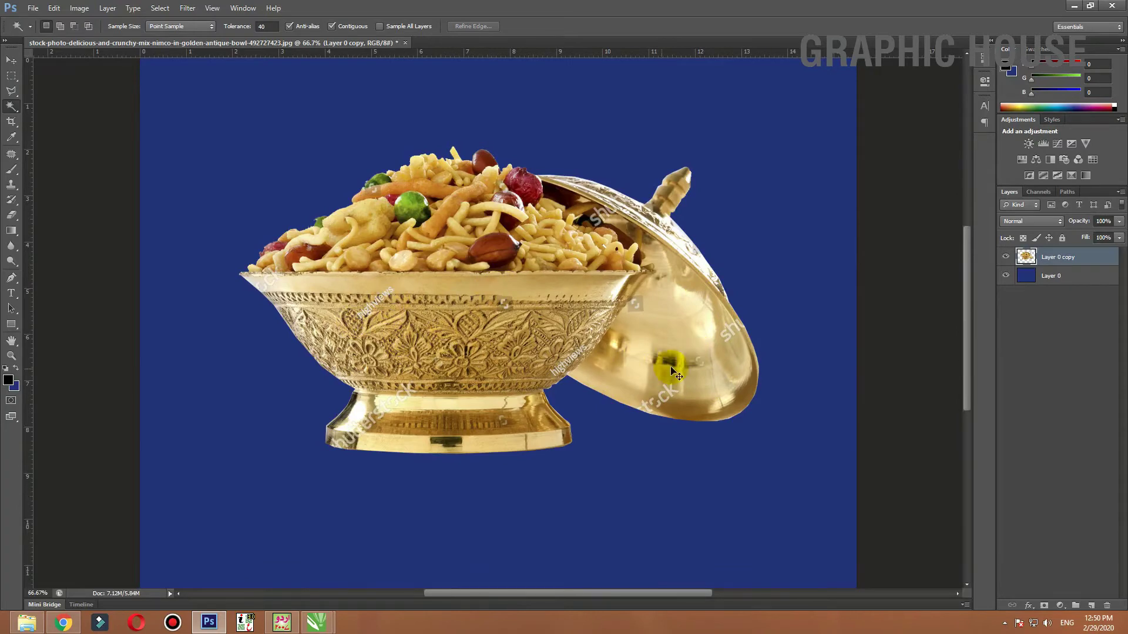
Outline the watermark letters "sh" near the lid's rim with the Polygonal Lasso and set the lasso feather to 10 px
{"action": "left_click", "coordinate": [723, 332], "text": "ctrl"}
{"action": "left_click", "coordinate": [725, 333], "text": "ctrl"}
{"action": "left_click_drag", "start_coordinate": [712, 339], "coordinate": [554, 272]}
{"action": "key", "text": "l"}
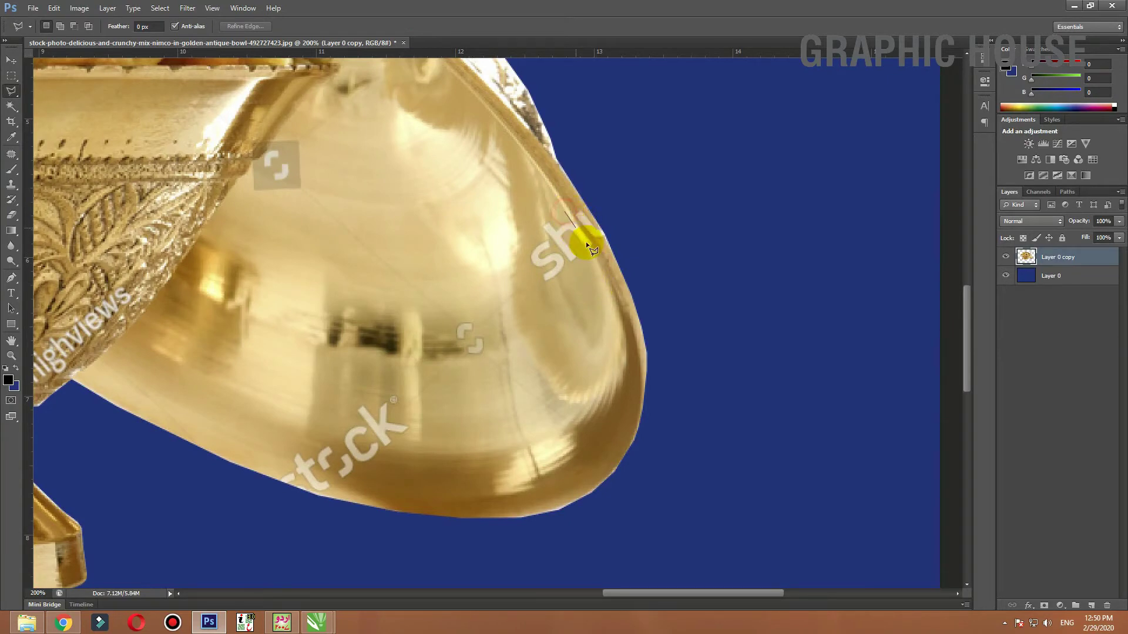
{"action": "left_click", "coordinate": [591, 272]}
{"action": "left_click", "coordinate": [569, 284]}
{"action": "left_click", "coordinate": [535, 285]}
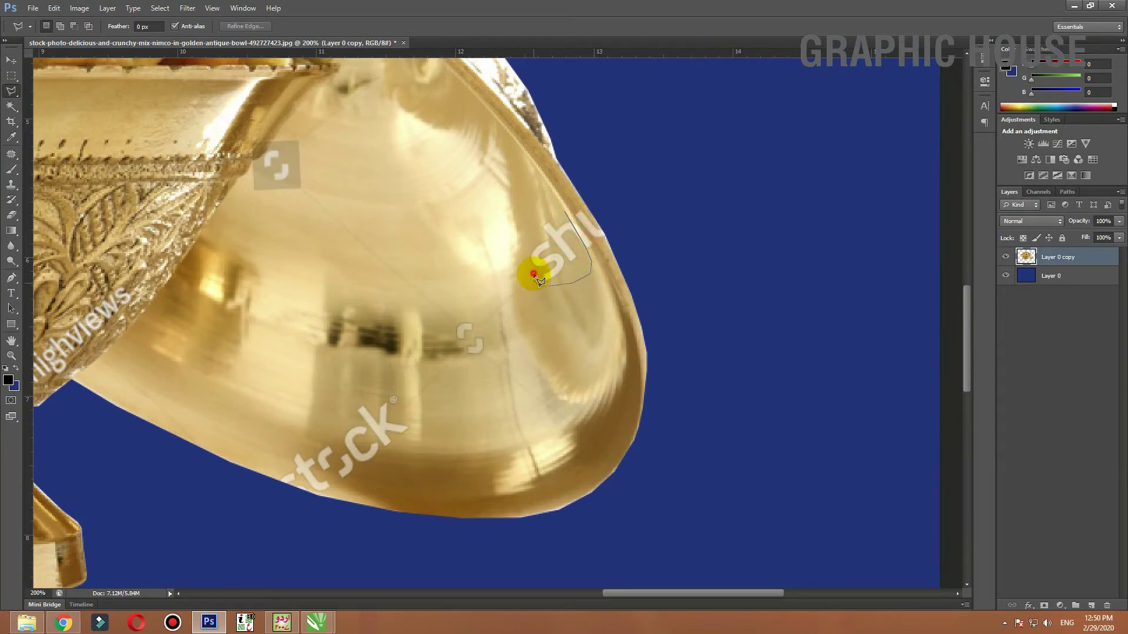
{"action": "left_click", "coordinate": [550, 210]}
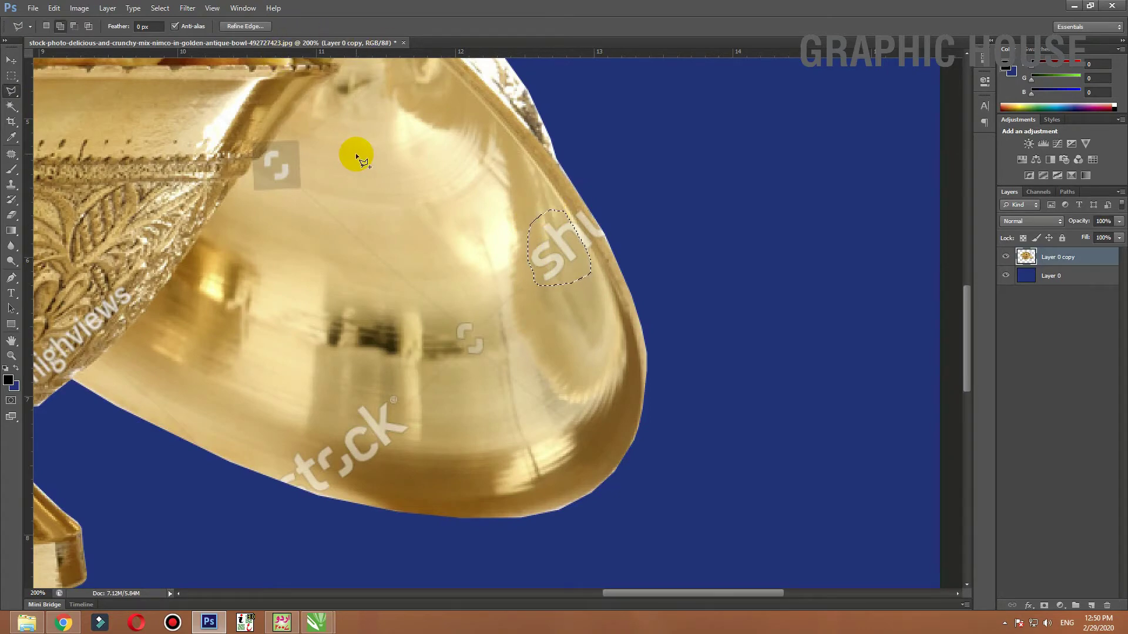
{"action": "left_click", "coordinate": [144, 26]}
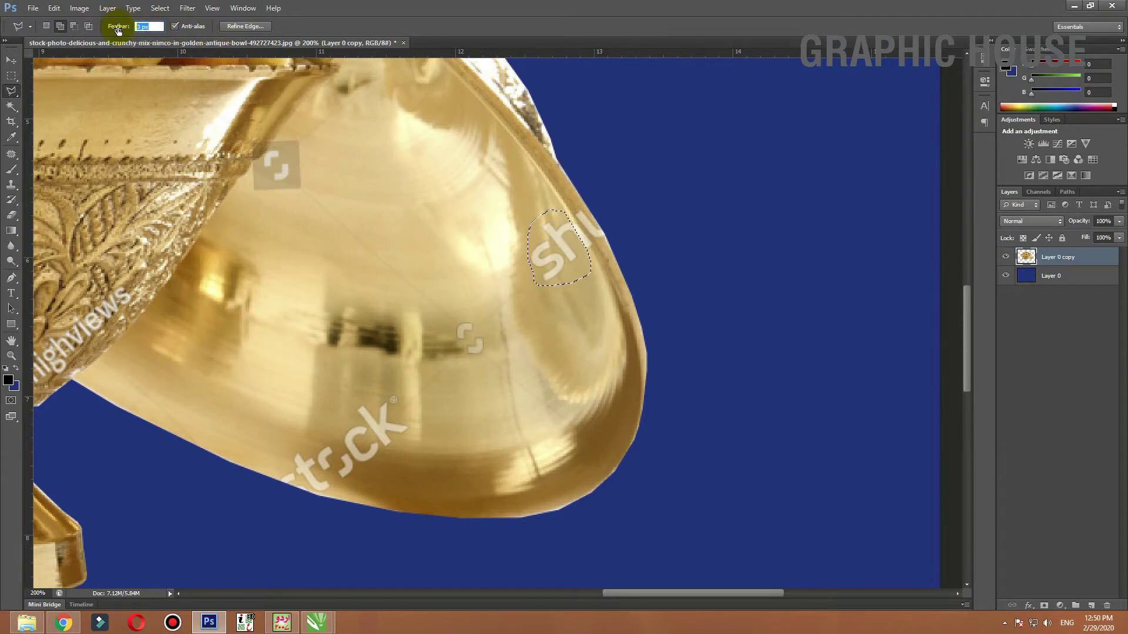
{"action": "type", "text": "10"}
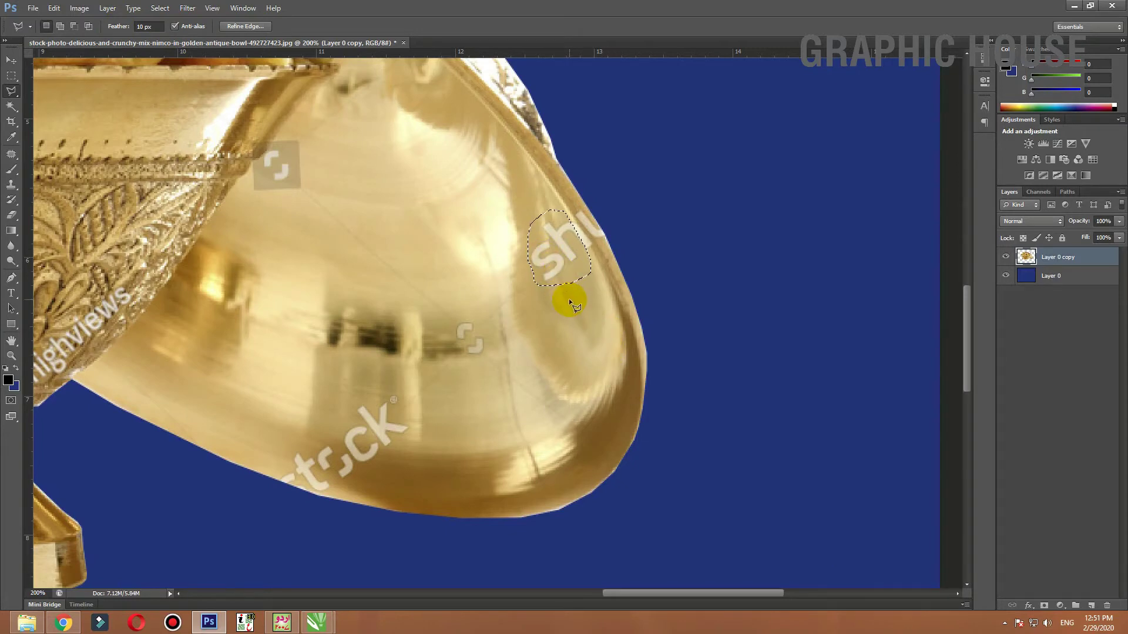
Switch to the Clone Stamp and set its 25 px brush to 6% hardness
{"action": "type", "text": "s"}
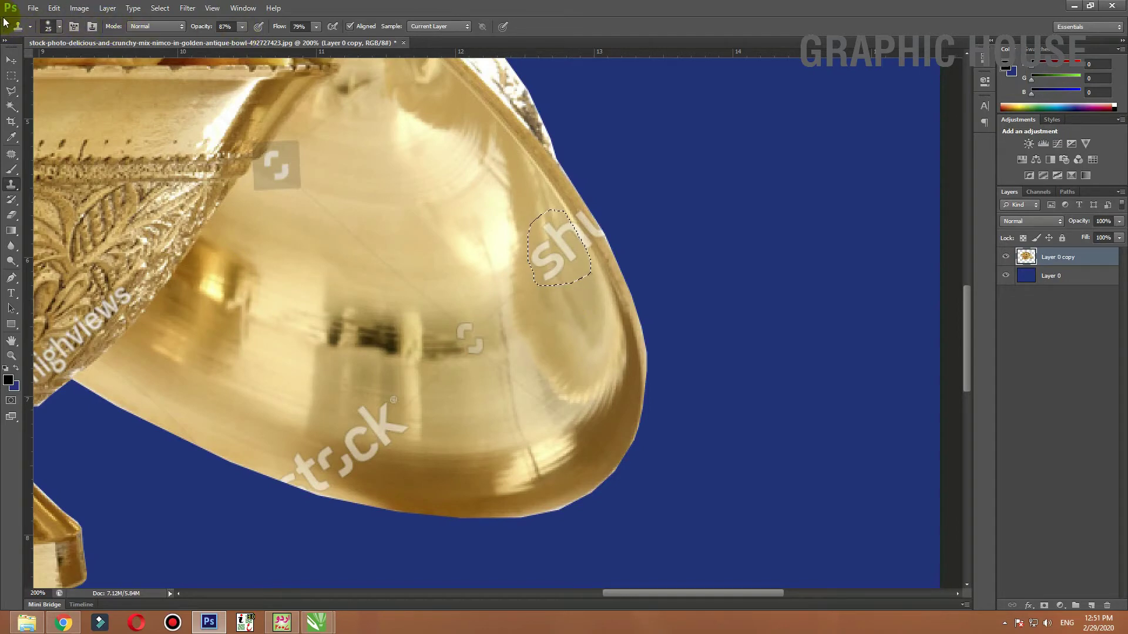
{"action": "left_click", "coordinate": [74, 27]}
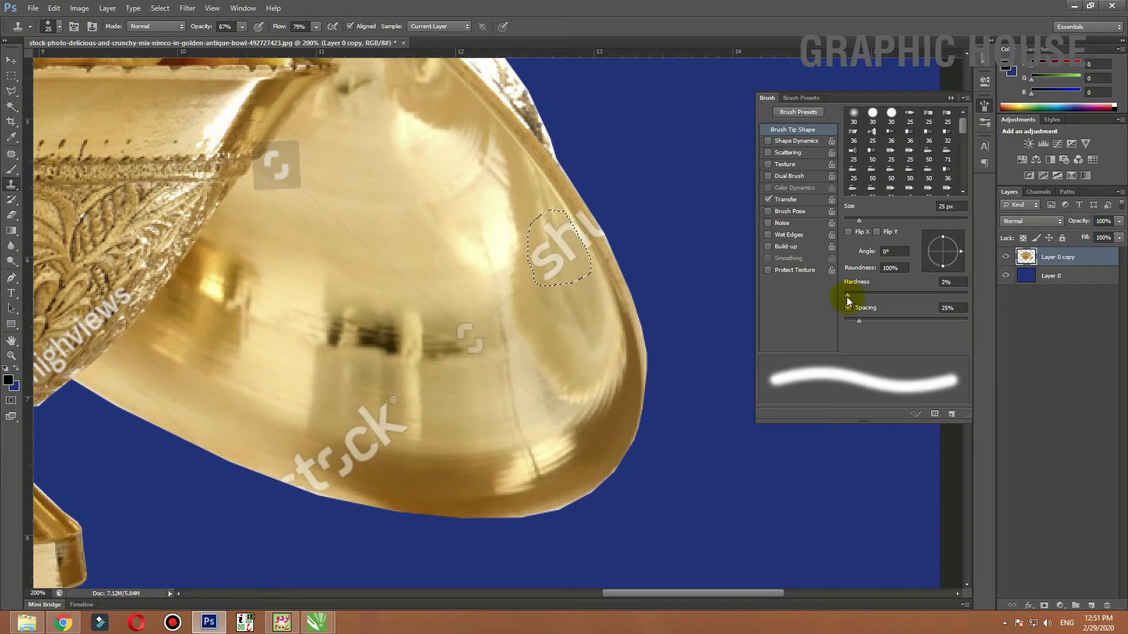
{"action": "left_click_drag", "start_coordinate": [847, 297], "coordinate": [852, 297]}
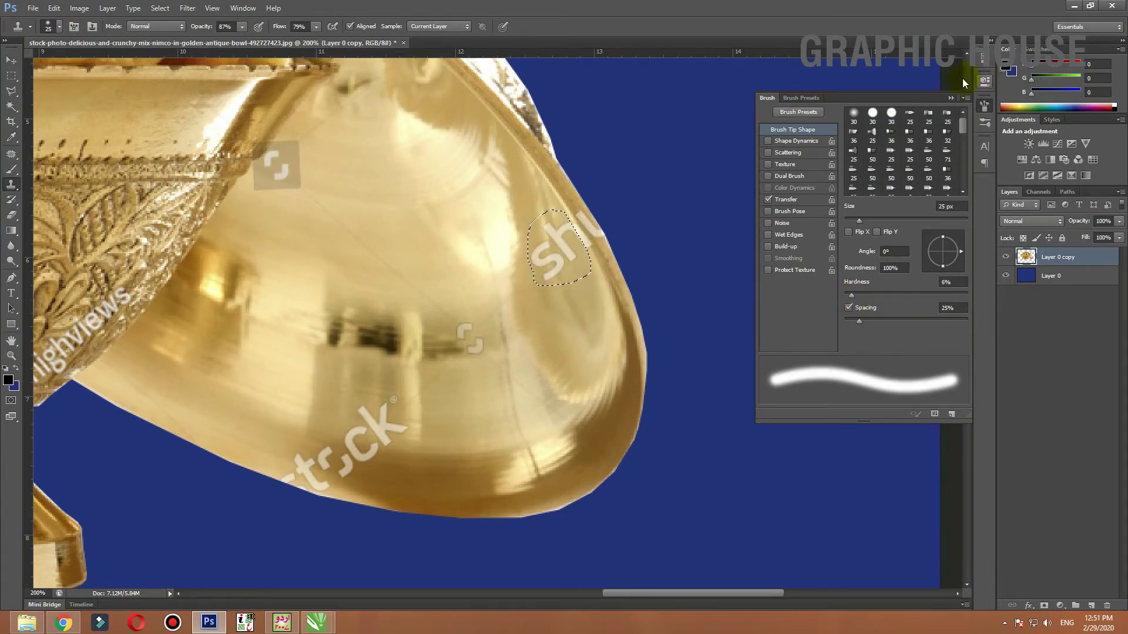
{"action": "left_click", "coordinate": [951, 98]}
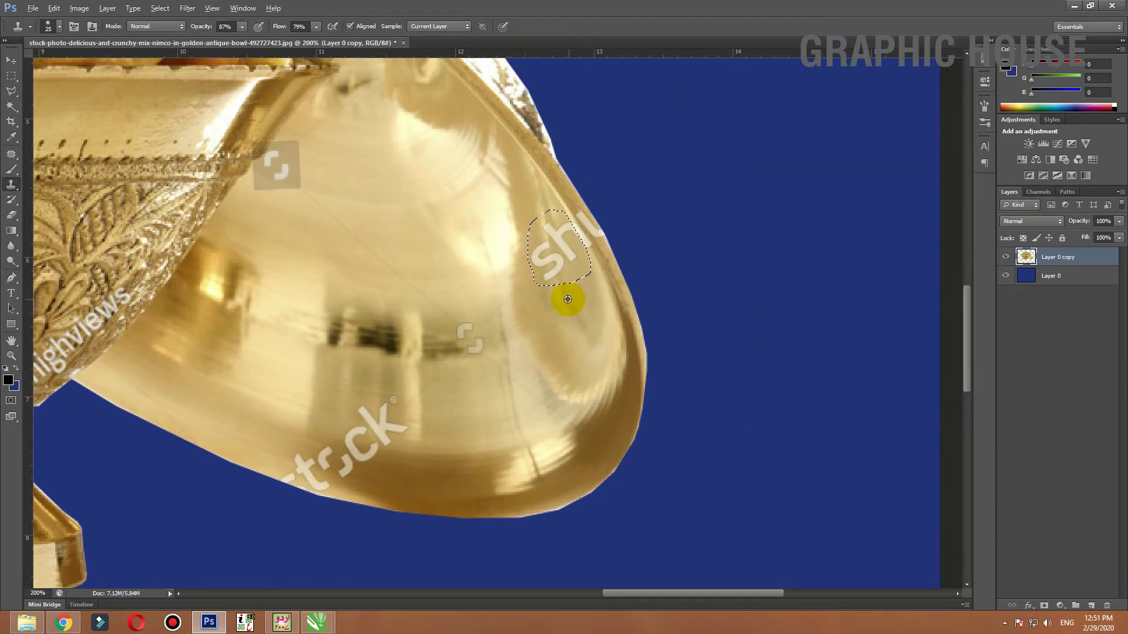
Clone nearby gold lid texture over the watermark letters inside the selection, then deselect
{"action": "left_click", "coordinate": [552, 262]}
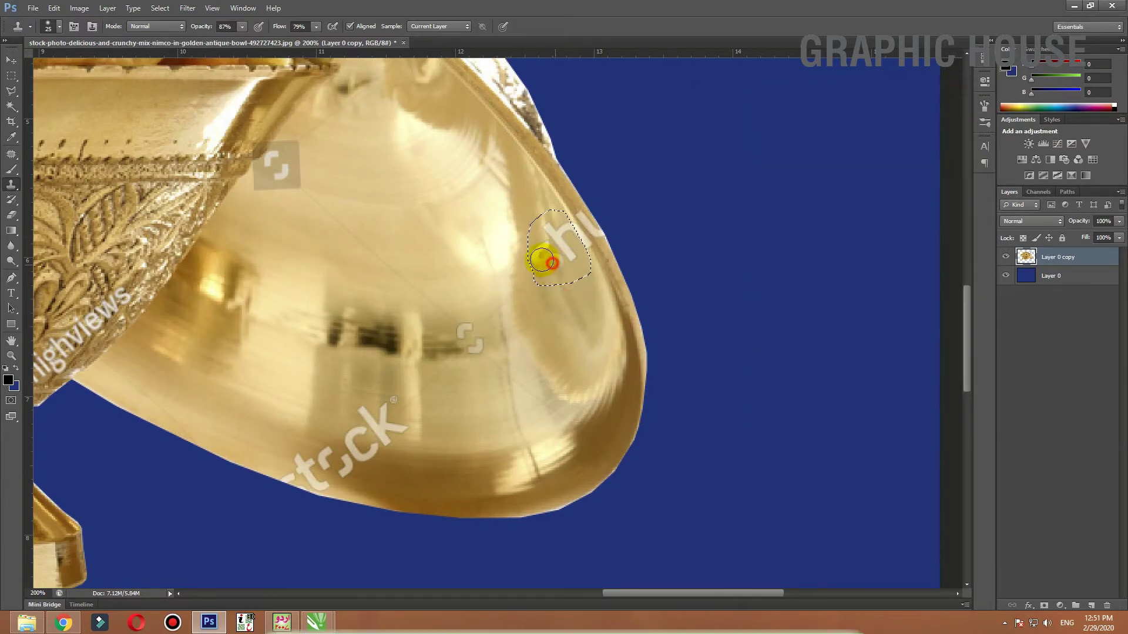
{"action": "left_click", "coordinate": [550, 258]}
{"action": "left_click", "coordinate": [532, 267]}
{"action": "left_click", "coordinate": [543, 277]}
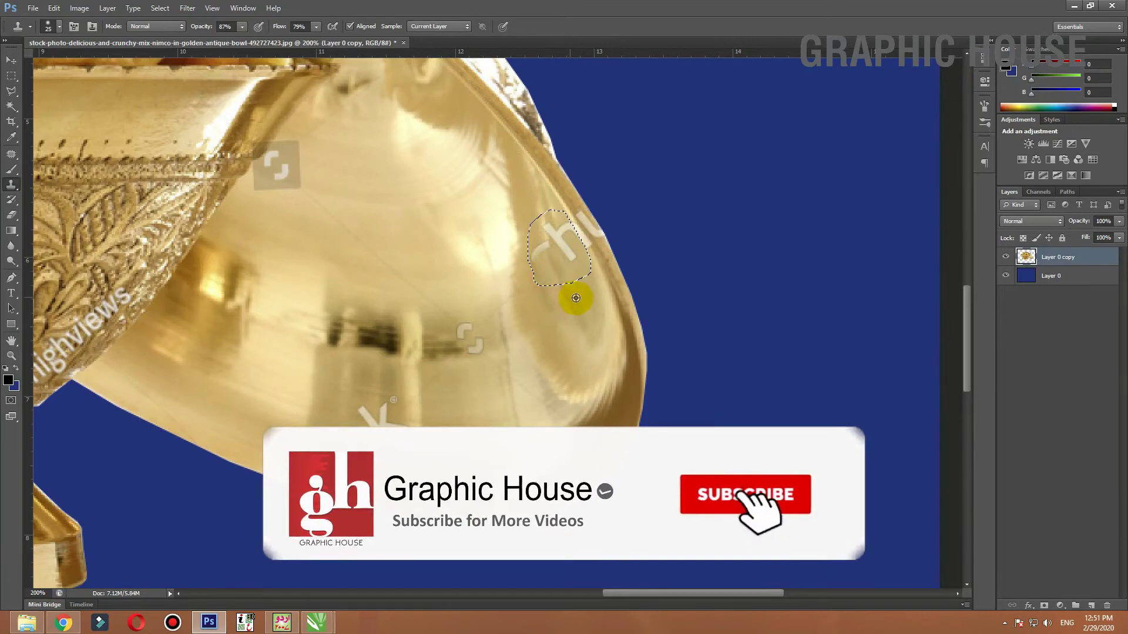
{"action": "left_click", "coordinate": [563, 238]}
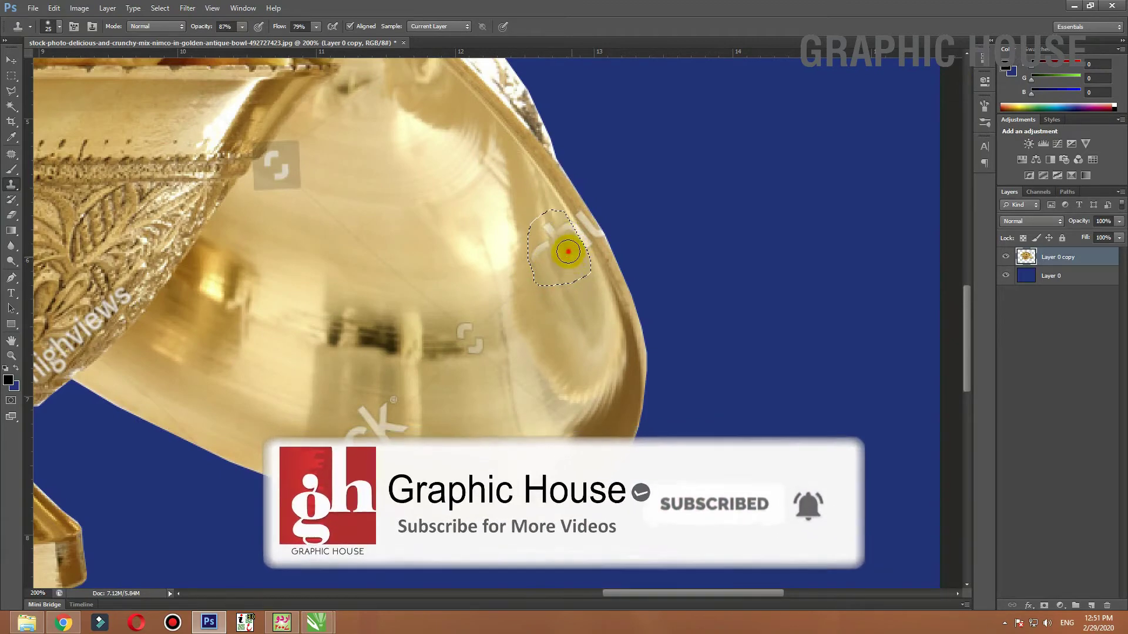
{"action": "left_click", "coordinate": [560, 245]}
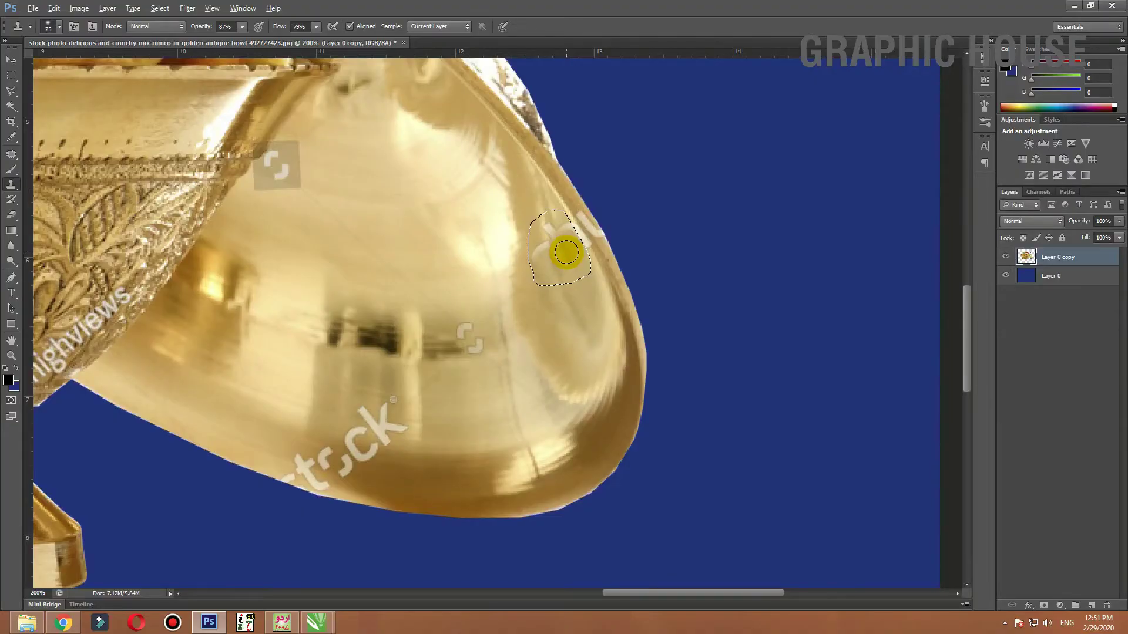
{"action": "left_click", "coordinate": [566, 252]}
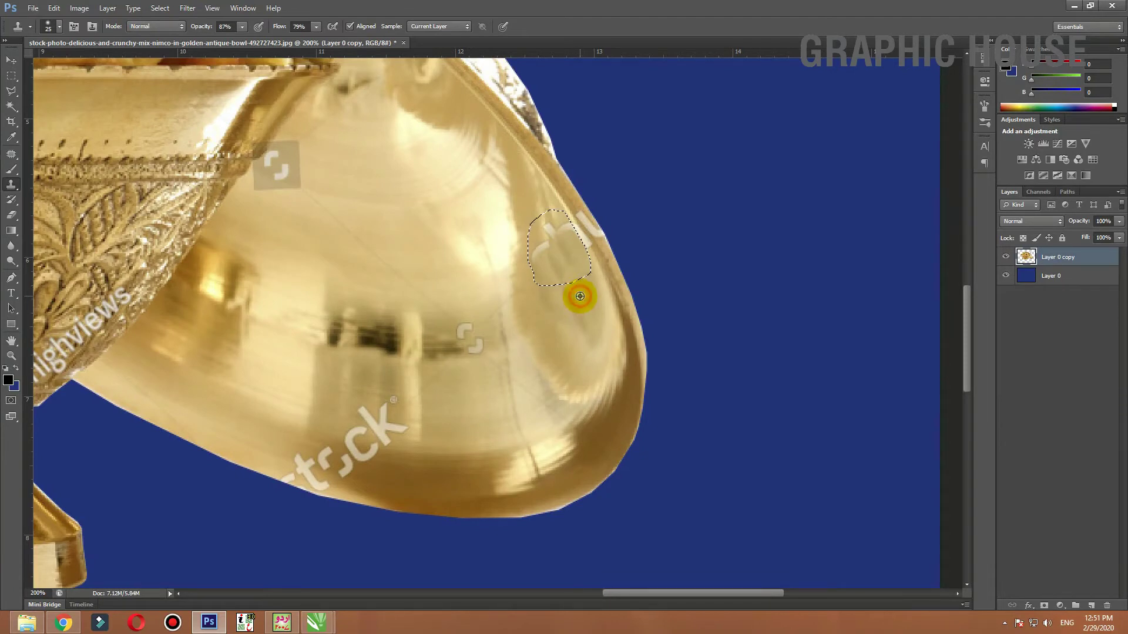
{"action": "left_click", "coordinate": [544, 251]}
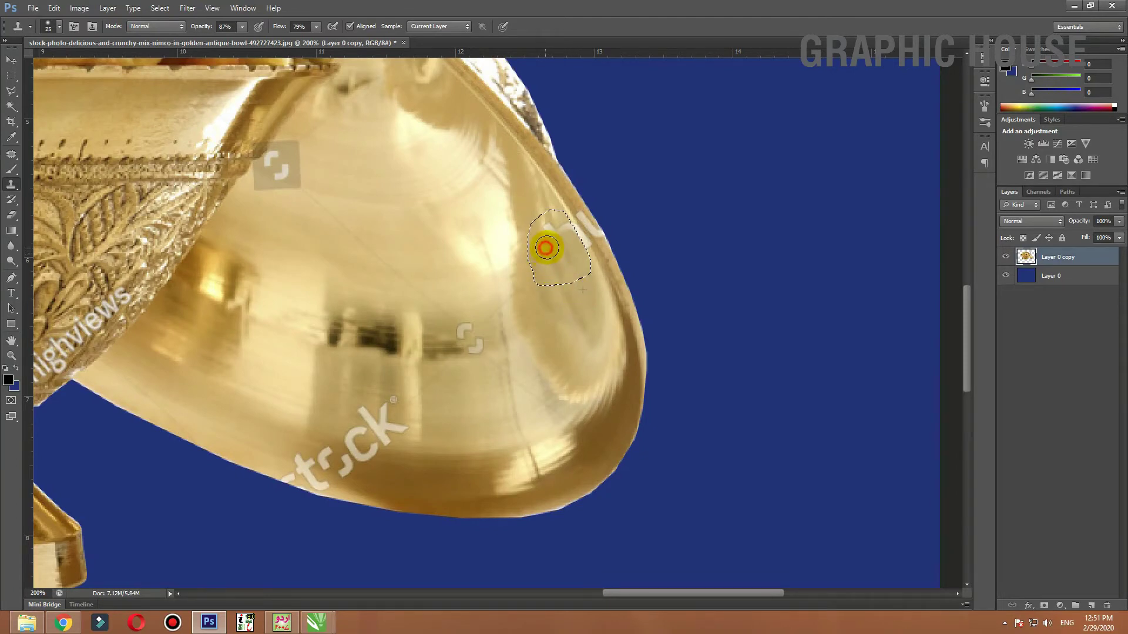
{"action": "left_click", "coordinate": [556, 252]}
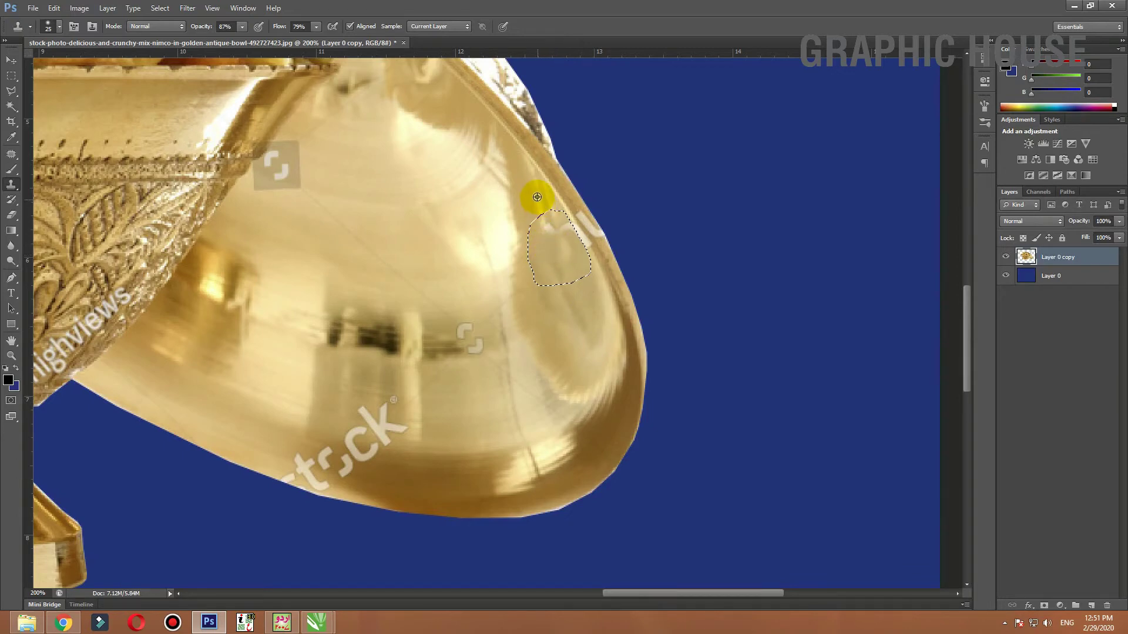
{"action": "left_click", "coordinate": [551, 229]}
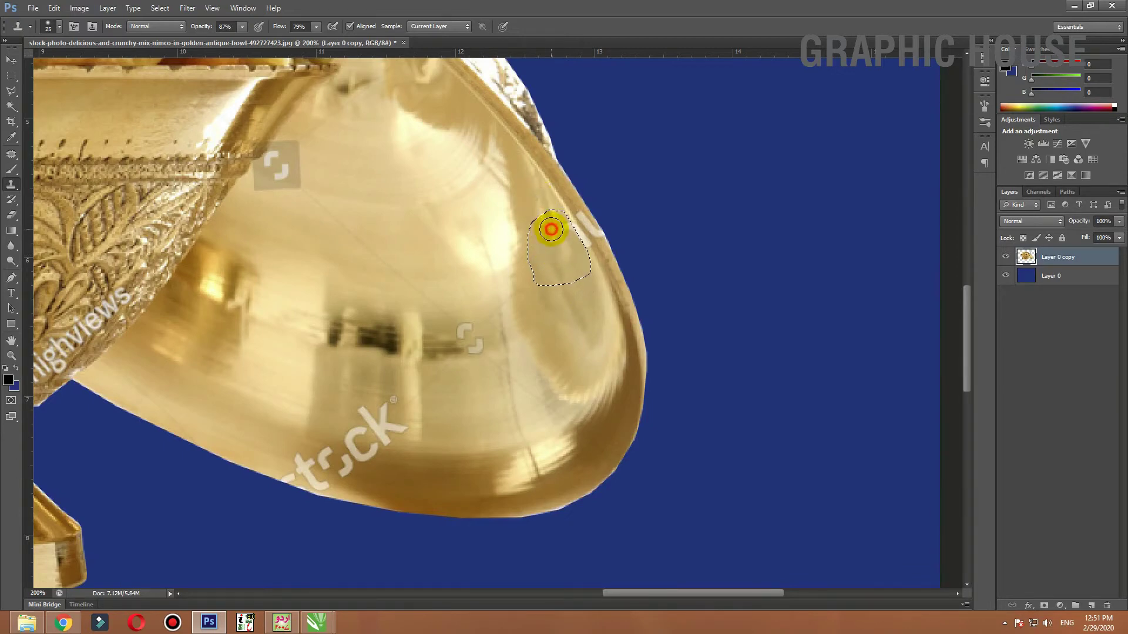
{"action": "left_click", "coordinate": [570, 234]}
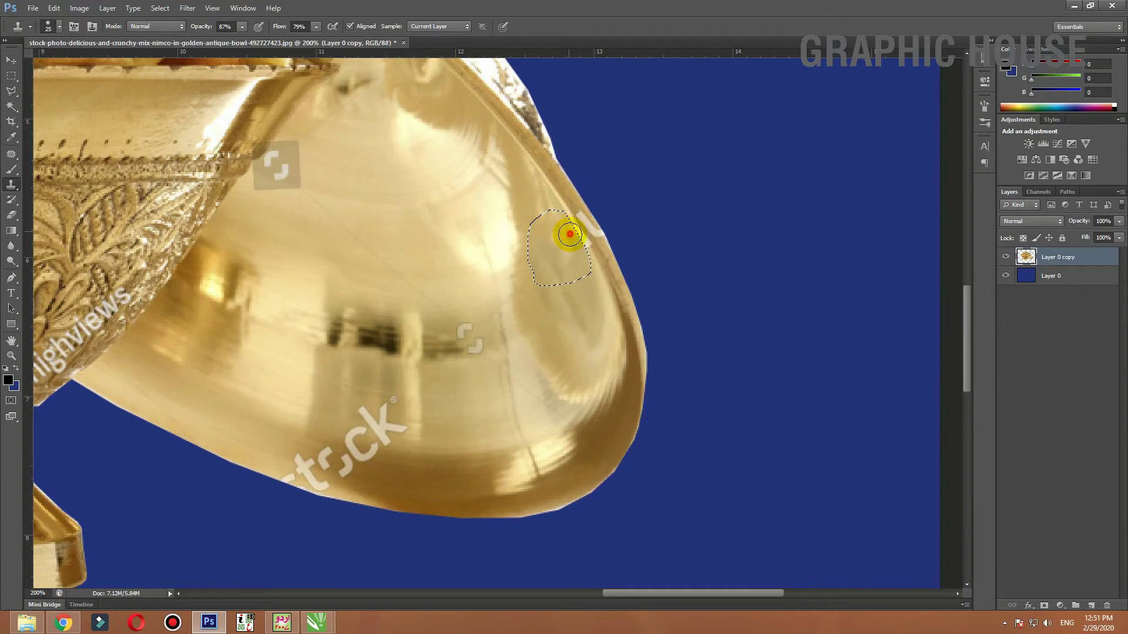
{"action": "left_click", "coordinate": [576, 243]}
{"action": "key", "text": "ctrl+d"}
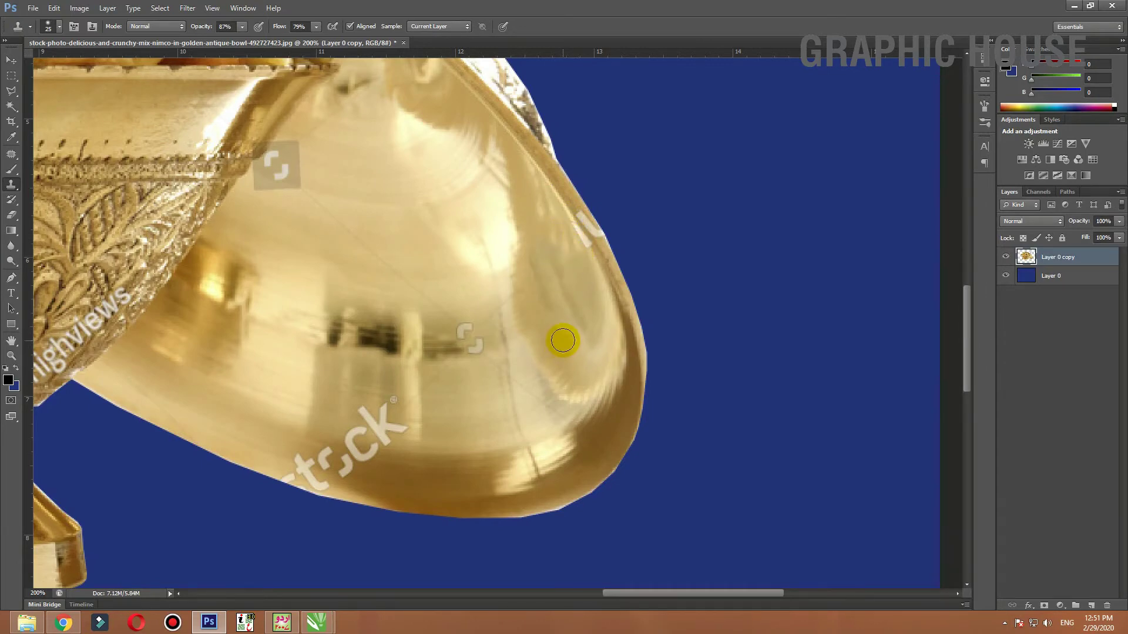
Try to outline the remaining letter "u" on the lid's rim with the Polygonal Lasso at 10 px feather
{"action": "key", "text": "l"}
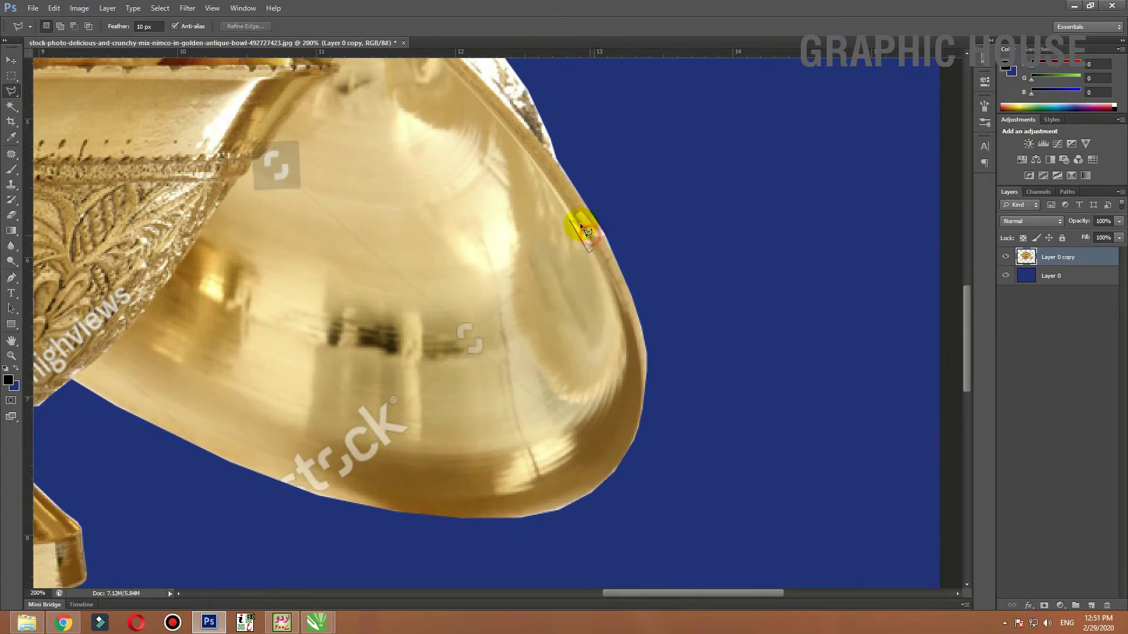
{"action": "left_click", "coordinate": [573, 217]}
{"action": "left_click", "coordinate": [569, 241]}
{"action": "double_click", "coordinate": [591, 235]}
{"action": "left_click", "coordinate": [567, 234]}
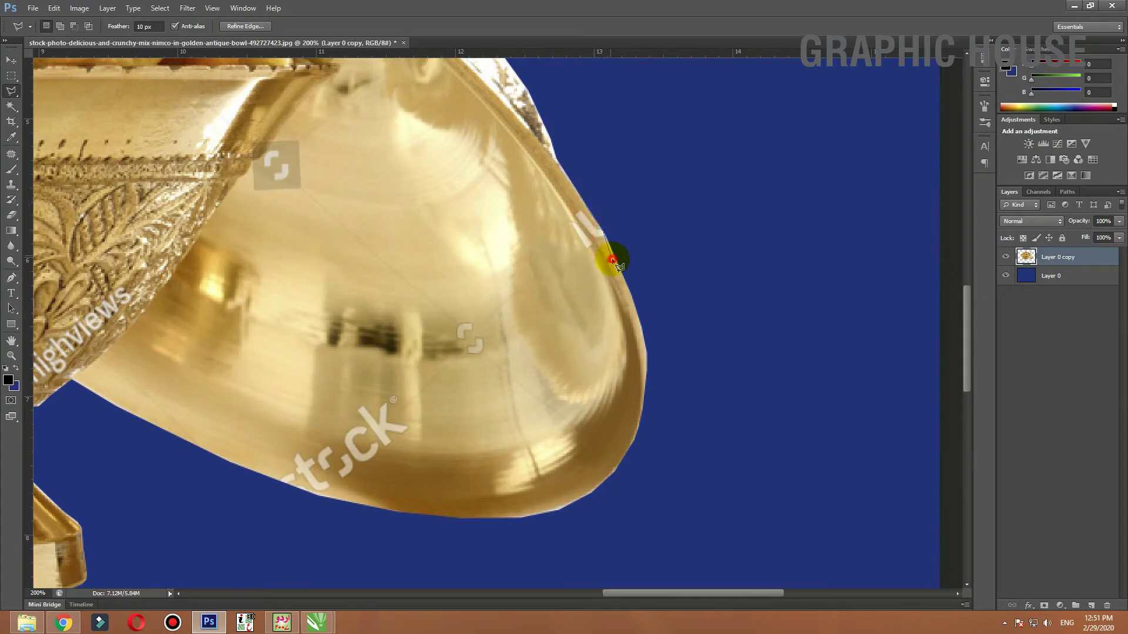
{"action": "left_click", "coordinate": [587, 265]}
{"action": "left_click", "coordinate": [562, 246]}
{"action": "left_click", "coordinate": [551, 228]}
{"action": "double_click", "coordinate": [562, 210]}
Set the lasso feather to 5 px and outline the remaining letter "u" on the lid's rim again
{"action": "type", "text": "8"}
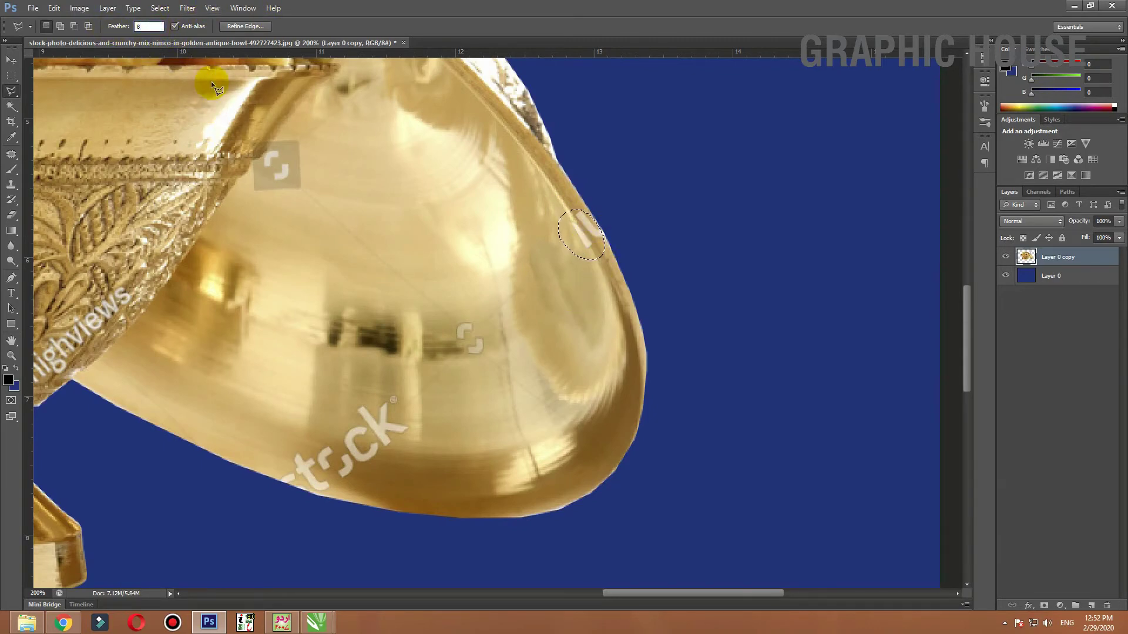
{"action": "type", "text": "5"}
{"action": "key", "text": "Return"}
{"action": "left_click", "coordinate": [598, 256]}
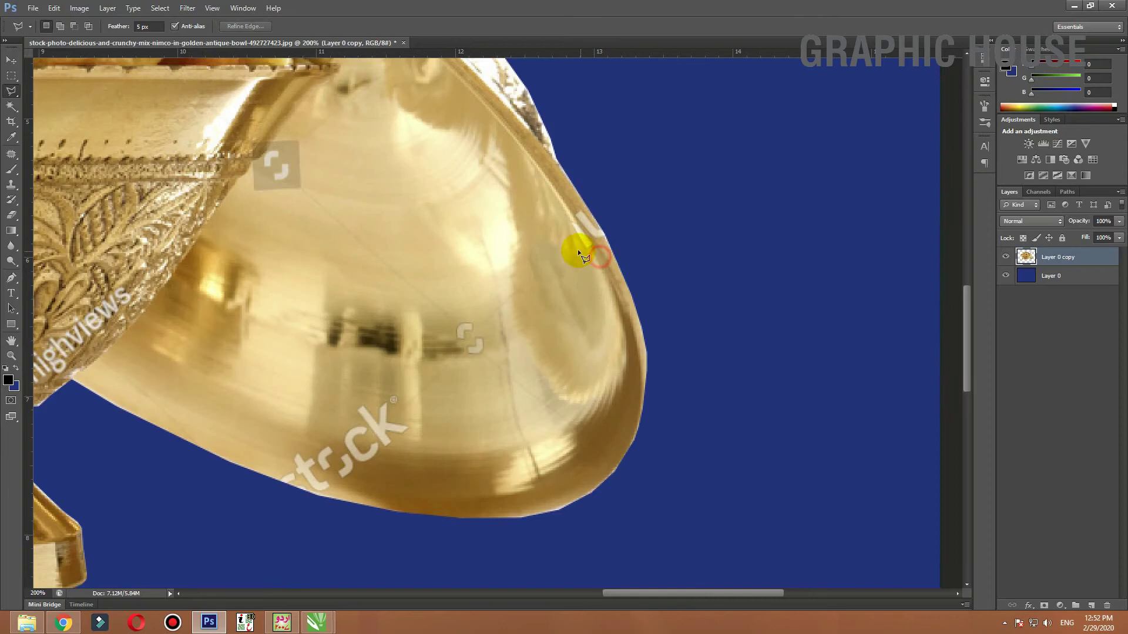
{"action": "left_click", "coordinate": [568, 215]}
{"action": "left_click", "coordinate": [598, 220]}
Clone rim texture sampled above and below the selection over the letter "u" with the Clone Stamp
{"action": "key", "text": "s"}
{"action": "left_click", "coordinate": [562, 183], "text": "alt"}
{"action": "left_click", "coordinate": [581, 219]}
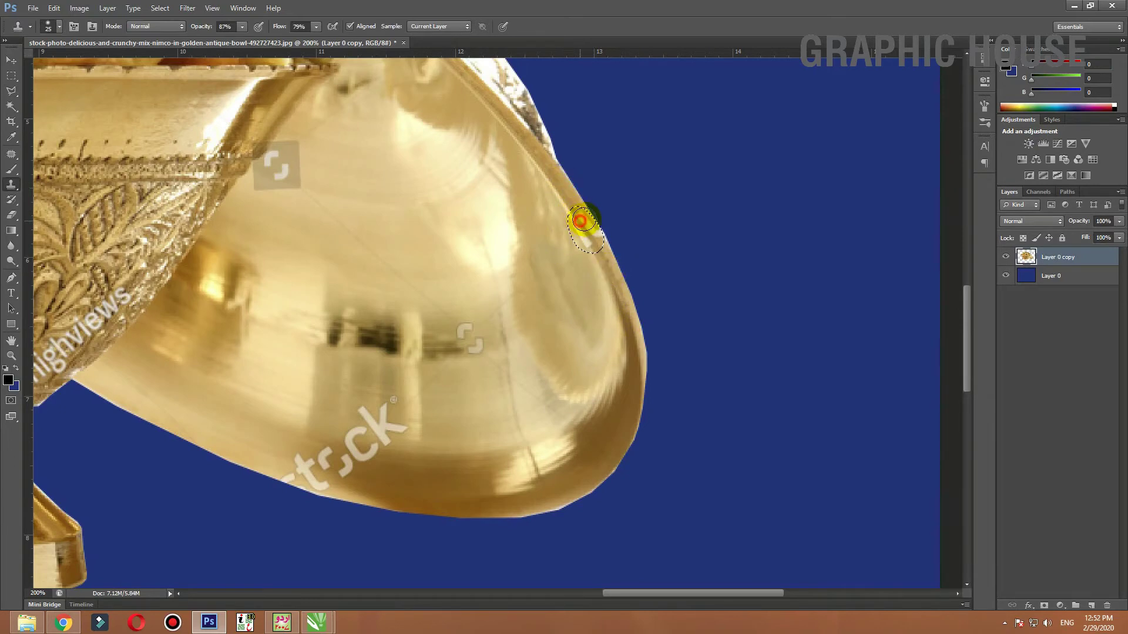
{"action": "left_click", "coordinate": [581, 214]}
{"action": "left_click", "coordinate": [591, 230]}
{"action": "left_click", "coordinate": [581, 215]}
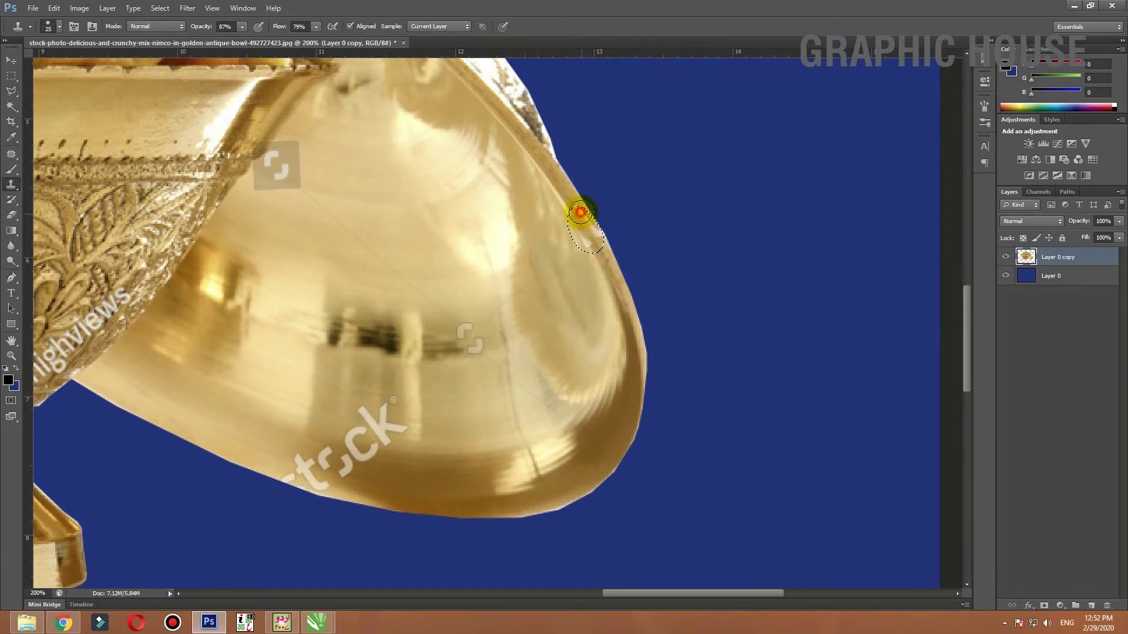
{"action": "left_click", "coordinate": [618, 275], "text": "alt"}
{"action": "left_click", "coordinate": [593, 240]}
{"action": "left_click_drag", "start_coordinate": [593, 240], "coordinate": [578, 218]}
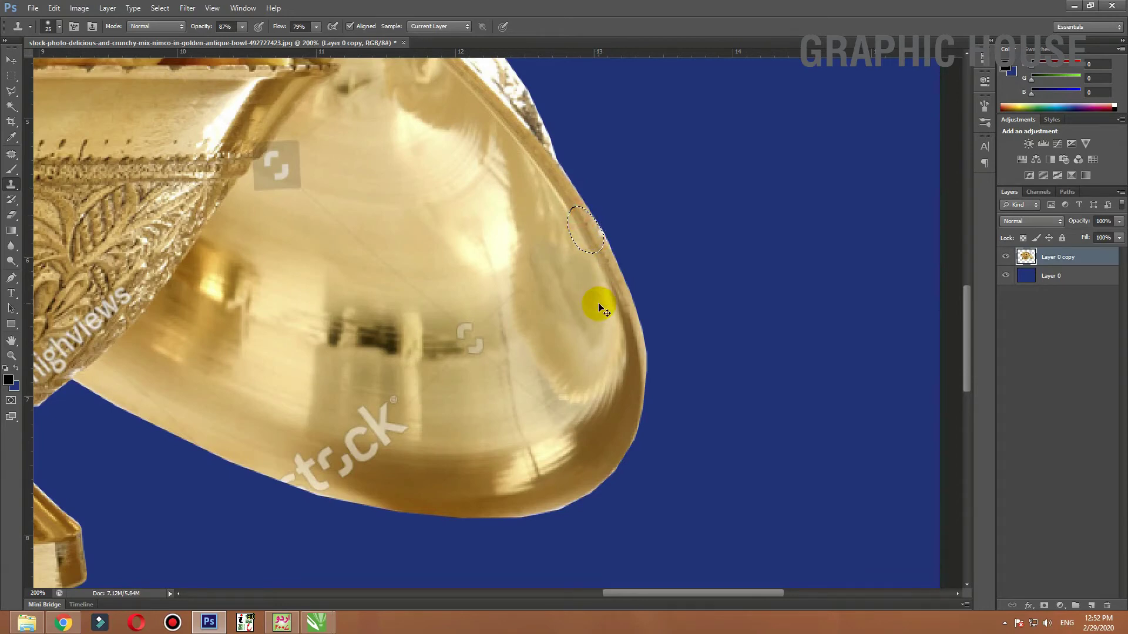
Clone lid texture over the bracket-shaped watermark icon and the letter "k" of the "stock" text on the lid
{"action": "left_click_drag", "start_coordinate": [526, 327], "coordinate": [598, 184]}
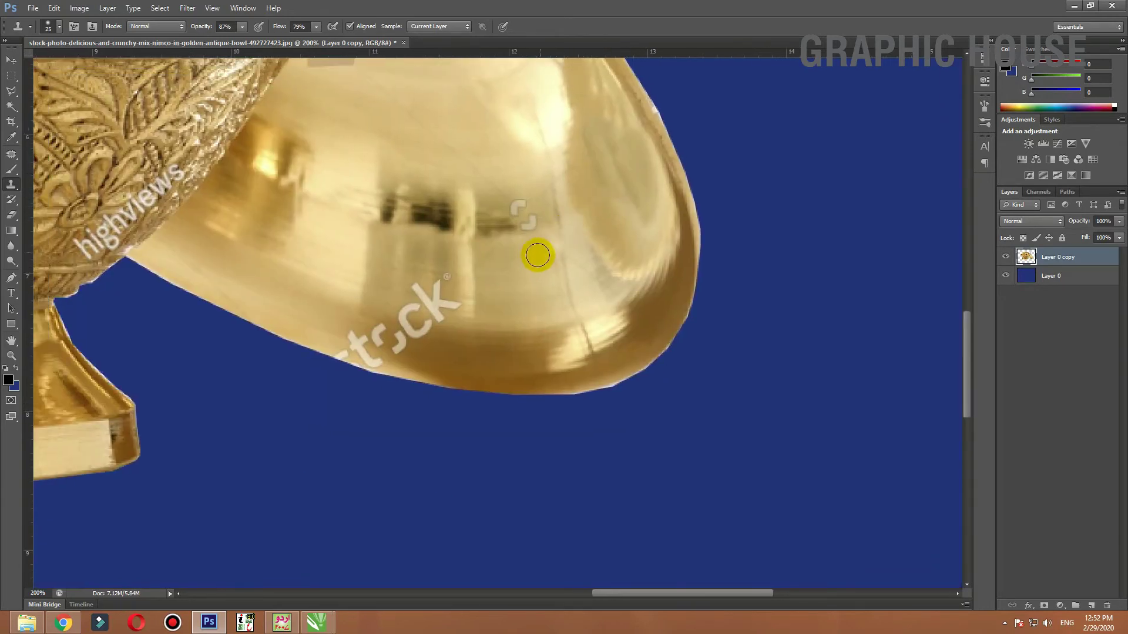
{"action": "left_click", "coordinate": [526, 252], "text": "alt"}
{"action": "mouse_move", "coordinate": [526, 233]}
{"action": "left_mouse_down"}
{"action": "mouse_move", "coordinate": [521, 191]}
{"action": "mouse_move", "coordinate": [520, 209]}
{"action": "left_mouse_up"}
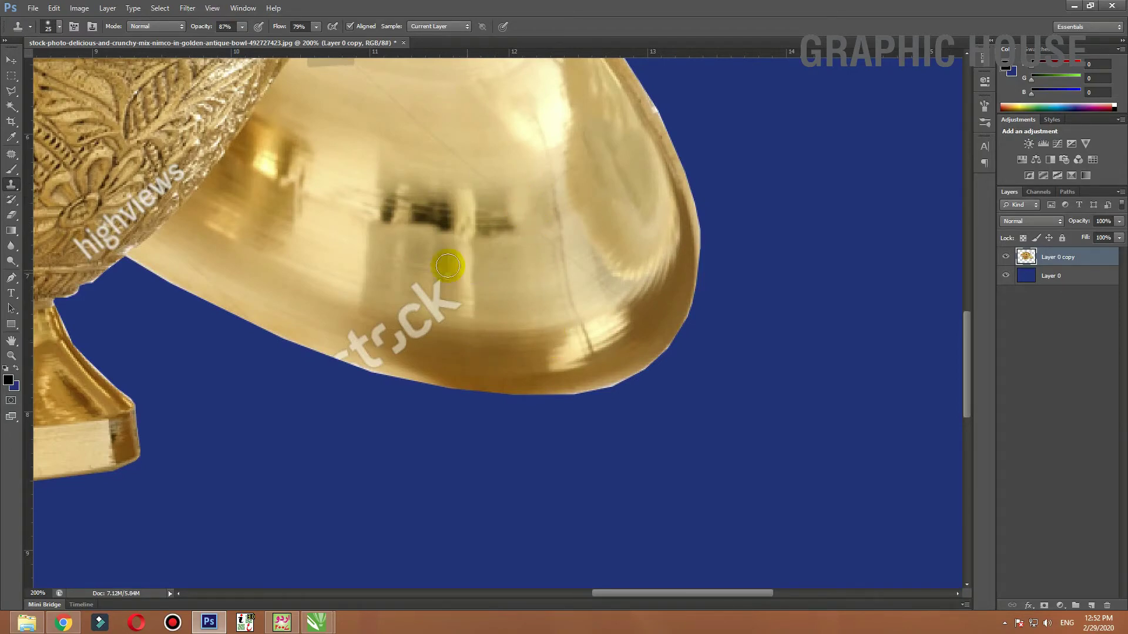
{"action": "left_click", "coordinate": [481, 316], "text": "alt"}
{"action": "mouse_move", "coordinate": [463, 308]}
{"action": "left_mouse_down"}
{"action": "mouse_move", "coordinate": [396, 283]}
{"action": "mouse_move", "coordinate": [440, 297]}
{"action": "mouse_move", "coordinate": [424, 283]}
{"action": "mouse_move", "coordinate": [453, 279]}
{"action": "left_mouse_up"}
{"action": "left_click", "coordinate": [406, 281], "text": "alt"}
{"action": "left_click", "coordinate": [396, 283], "text": "alt"}
Clone clean lid texture over the remaining upper parts of the "stock" watermark letters on the lid with the Clone Stamp
{"action": "left_click", "coordinate": [461, 319], "text": "alt"}
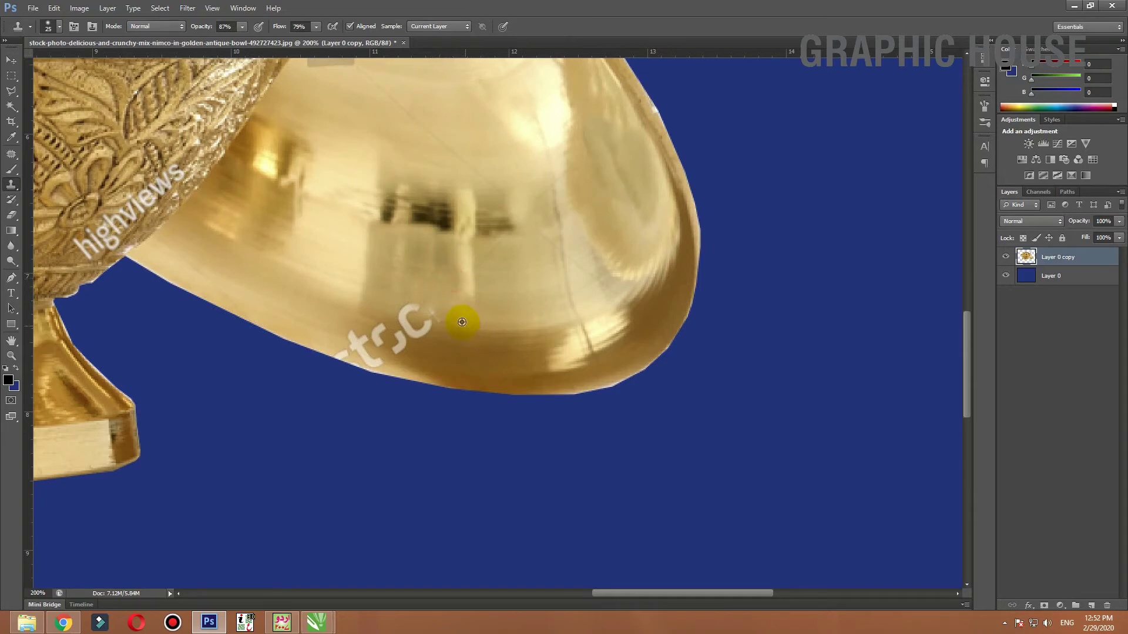
{"action": "mouse_move", "coordinate": [442, 318]}
{"action": "left_mouse_down"}
{"action": "mouse_move", "coordinate": [373, 295]}
{"action": "mouse_move", "coordinate": [422, 319]}
{"action": "mouse_move", "coordinate": [408, 314]}
{"action": "mouse_move", "coordinate": [462, 320]}
{"action": "mouse_move", "coordinate": [457, 341]}
{"action": "mouse_move", "coordinate": [363, 308]}
{"action": "mouse_move", "coordinate": [460, 343]}
{"action": "mouse_move", "coordinate": [409, 333]}
{"action": "left_mouse_up"}
{"action": "left_click", "coordinate": [391, 305], "text": "alt"}
{"action": "left_click", "coordinate": [457, 341], "text": "alt"}
{"action": "left_click", "coordinate": [363, 311], "text": "alt"}
{"action": "left_click", "coordinate": [459, 340], "text": "alt"}
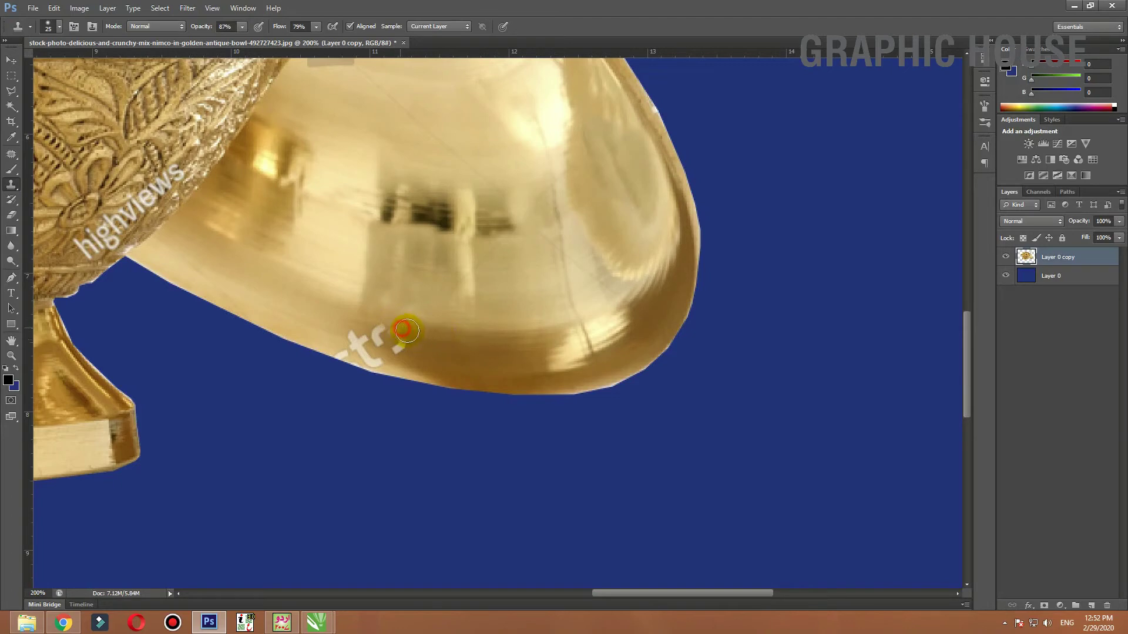
{"action": "left_click", "coordinate": [451, 344], "text": "alt"}
{"action": "left_click_drag", "start_coordinate": [323, 322], "coordinate": [351, 338]}
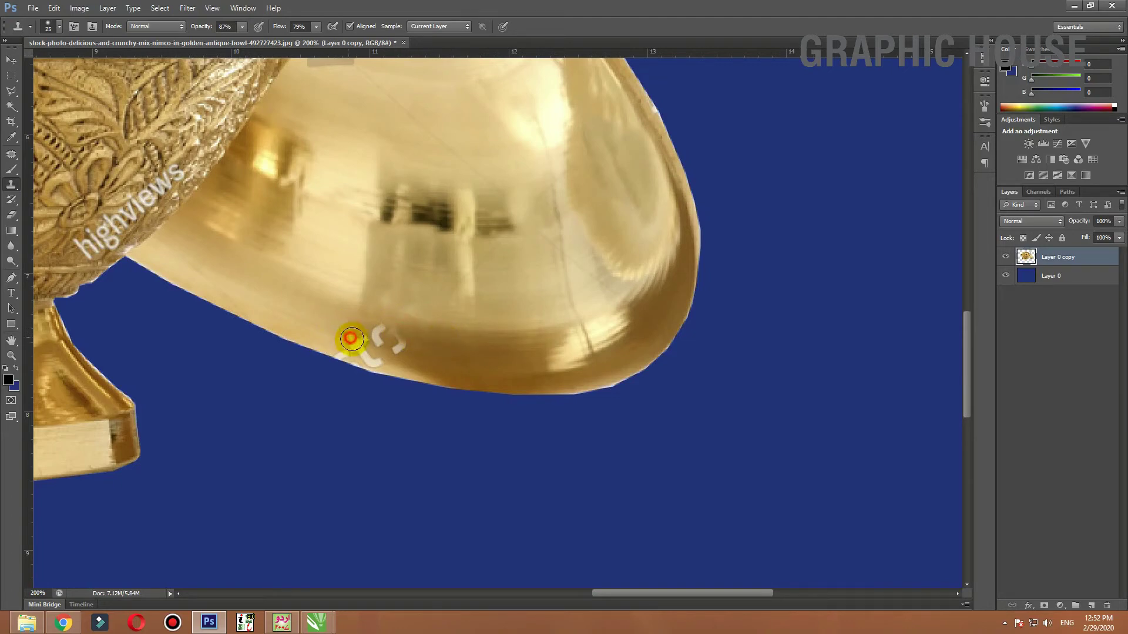
{"action": "left_click", "coordinate": [357, 340]}
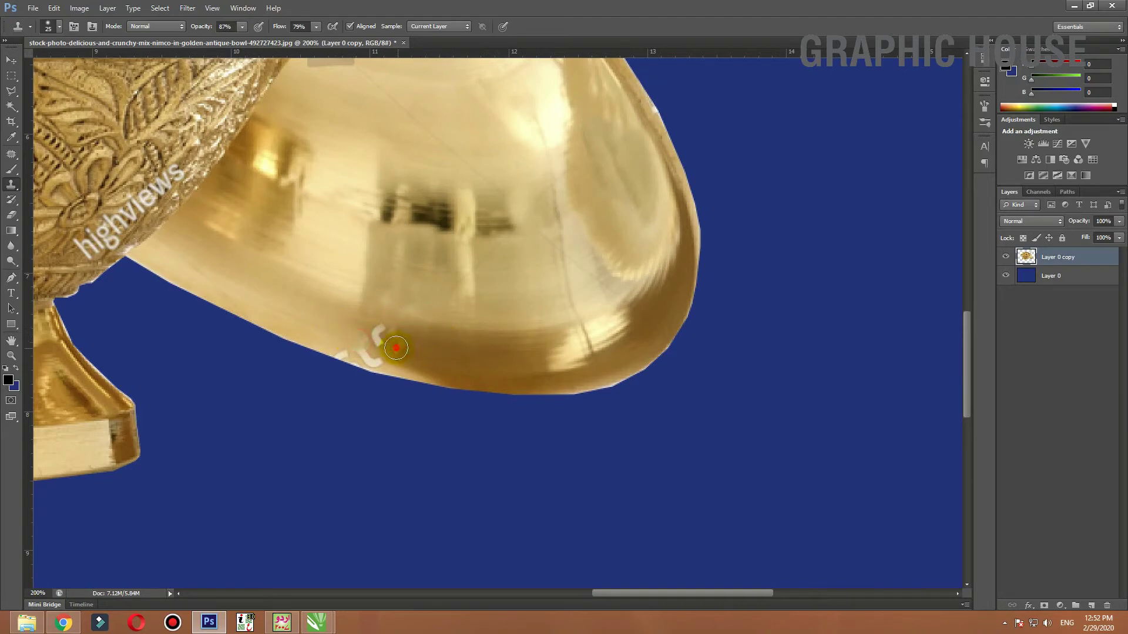
{"action": "left_click_drag", "start_coordinate": [386, 343], "coordinate": [381, 342]}
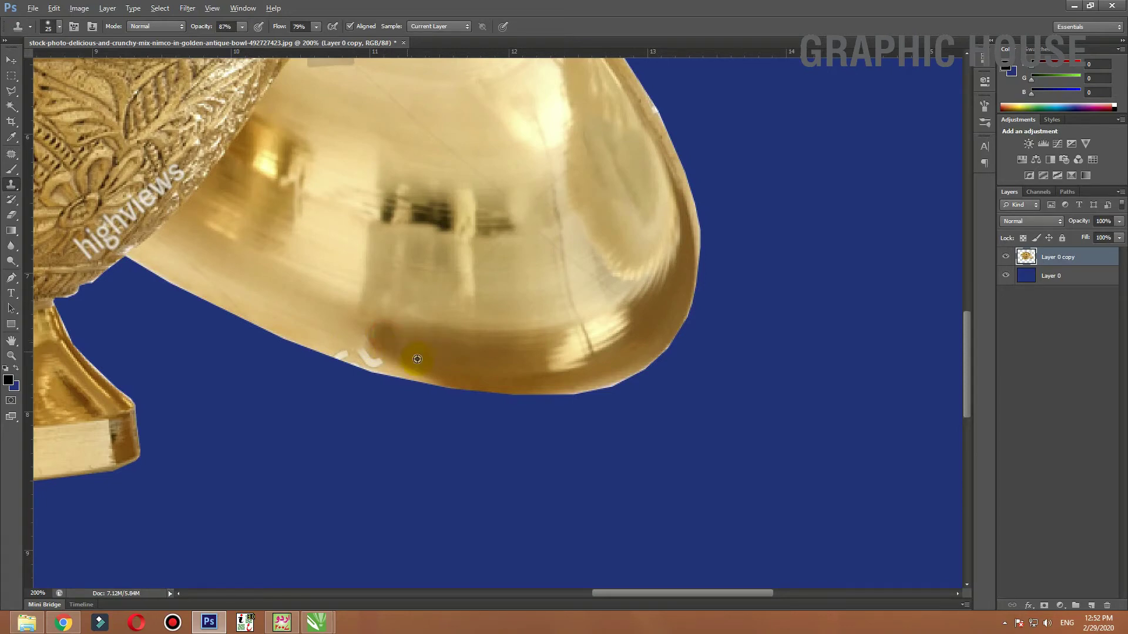
Clone lid texture over the last watermark letter remnants along the lid's lower edge
{"action": "left_click", "coordinate": [328, 335], "text": "alt"}
{"action": "left_click", "coordinate": [343, 353]}
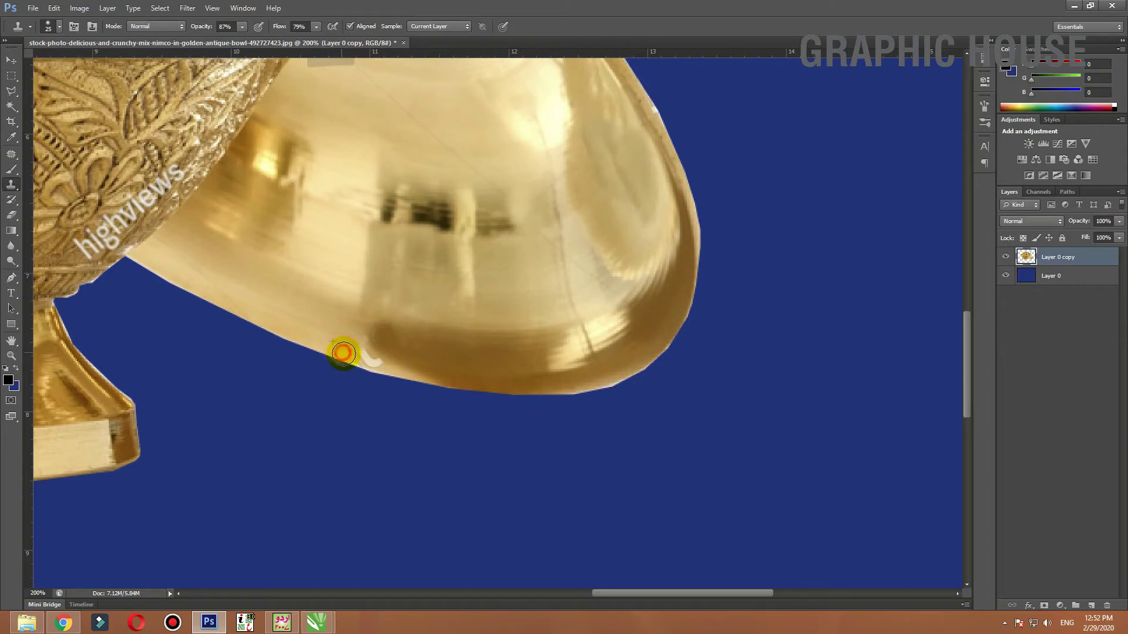
{"action": "left_click", "coordinate": [337, 338], "text": "alt"}
{"action": "left_click", "coordinate": [372, 358]}
{"action": "left_click", "coordinate": [388, 357], "text": "alt"}
{"action": "left_click", "coordinate": [371, 358]}
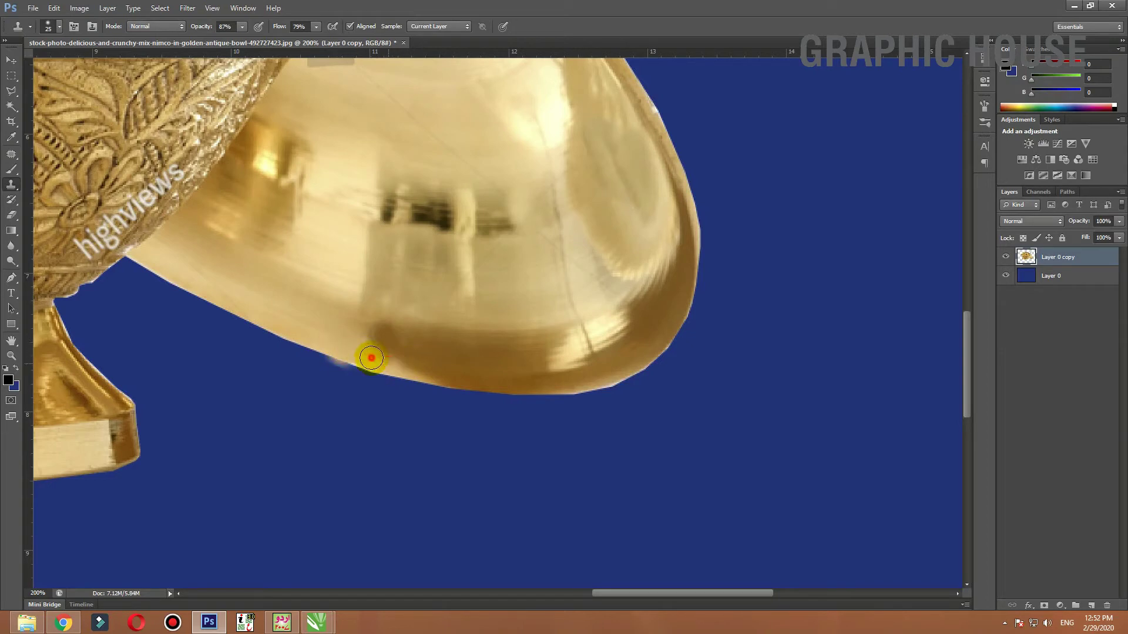
{"action": "left_click_drag", "start_coordinate": [371, 358], "coordinate": [355, 343]}
Outline the cloned spill outside the lid's lower edge with the Polygonal Lasso, delete it and clear the selection
{"action": "key", "text": "l"}
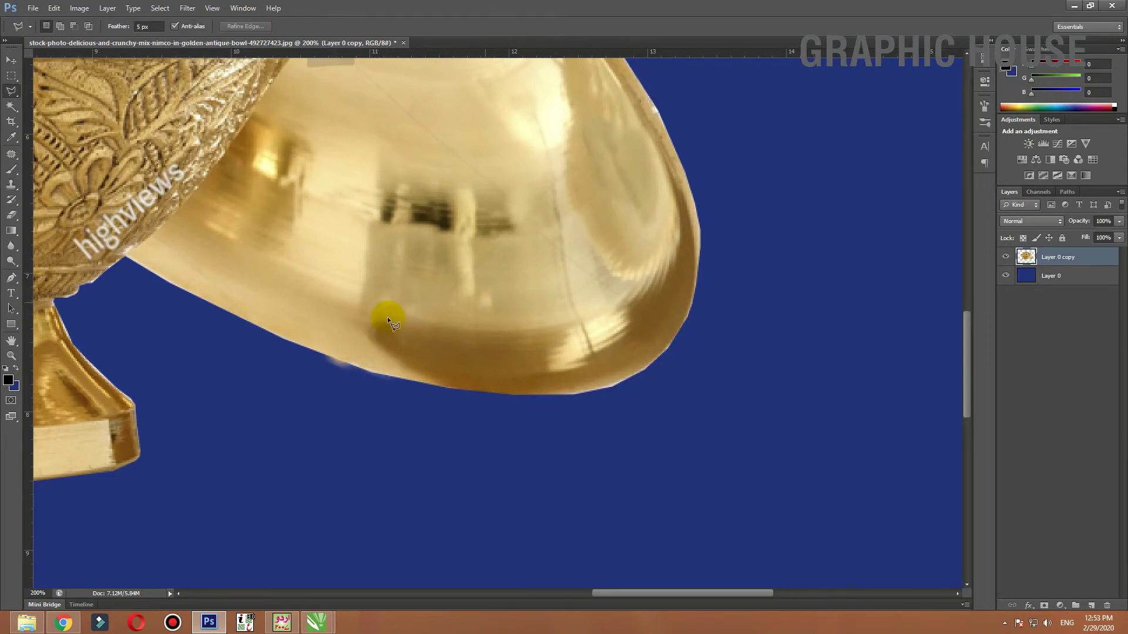
{"action": "left_click", "coordinate": [308, 347]}
{"action": "left_click", "coordinate": [390, 378]}
{"action": "left_click", "coordinate": [415, 384]}
{"action": "left_click", "coordinate": [213, 417]}
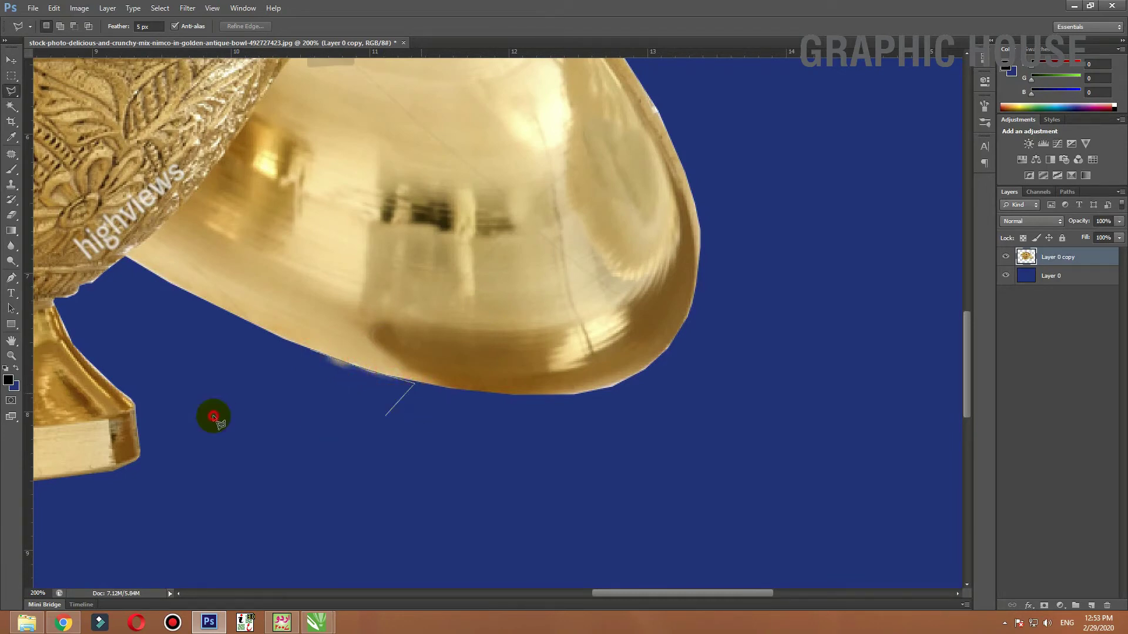
{"action": "double_click", "coordinate": [242, 392]}
{"action": "key", "text": "Delete"}
{"action": "key", "text": "ctrl+d"}
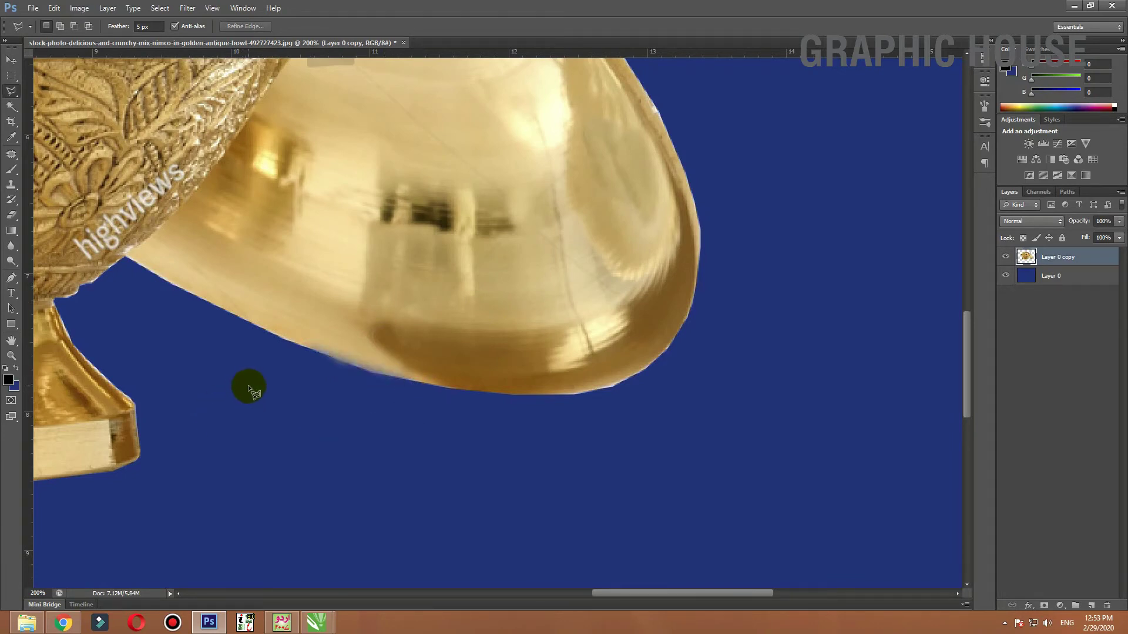
Delete the blue background layer, Layer 0, so only the cut-out bowl layer is kept
{"action": "key", "text": "ctrl+minus"}
{"action": "key", "text": "ctrl+minus"}
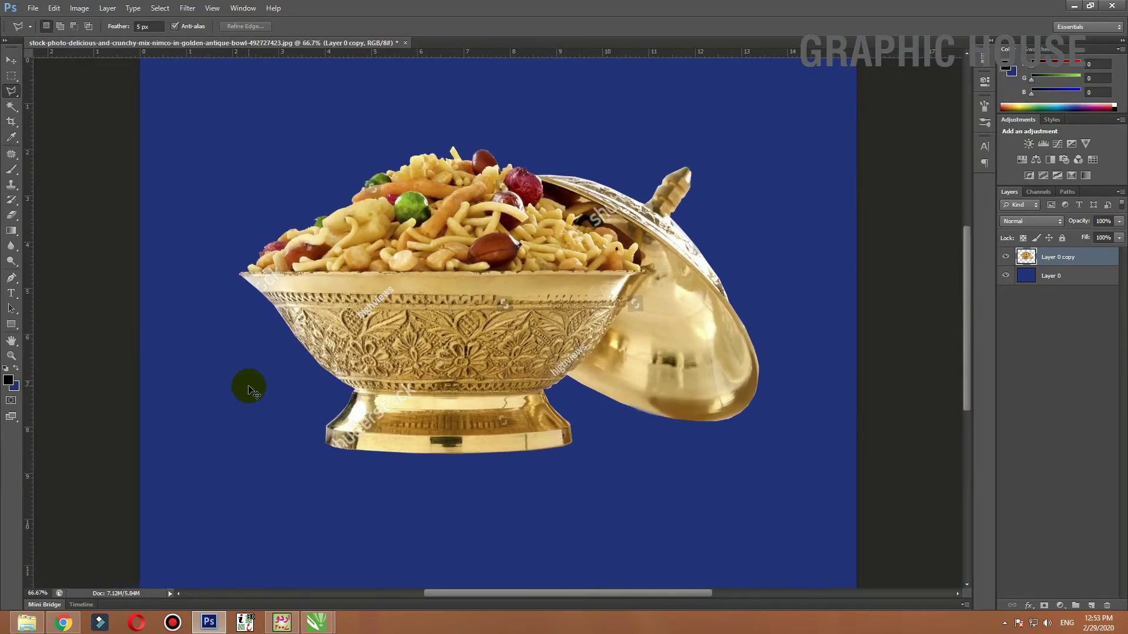
{"action": "key", "text": "ctrl+plus"}
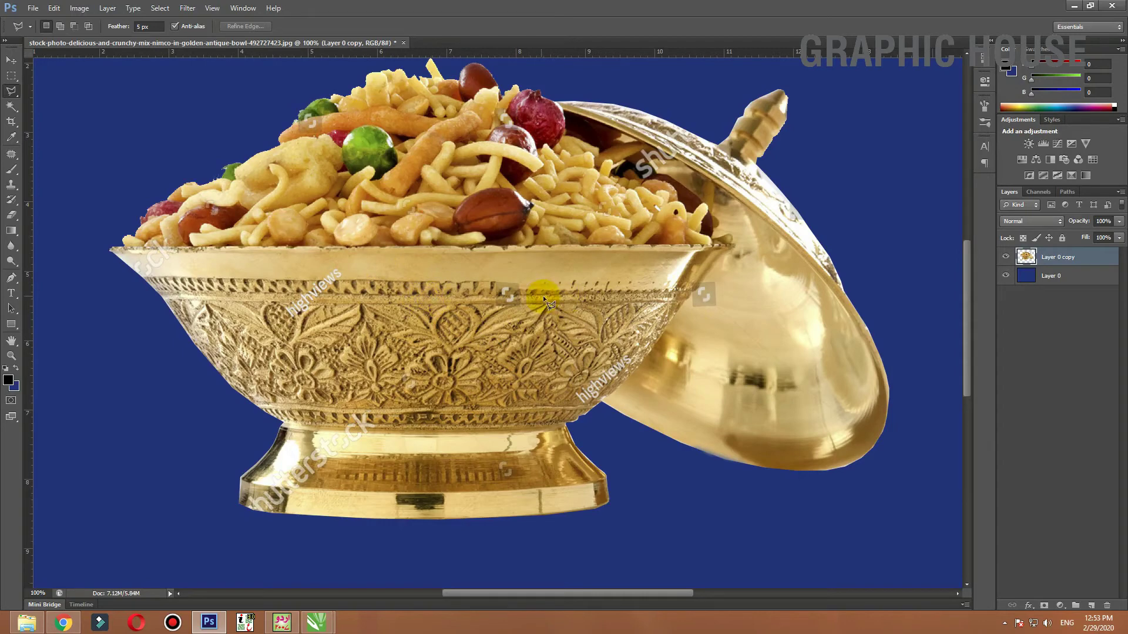
{"action": "left_click", "coordinate": [20, 64]}
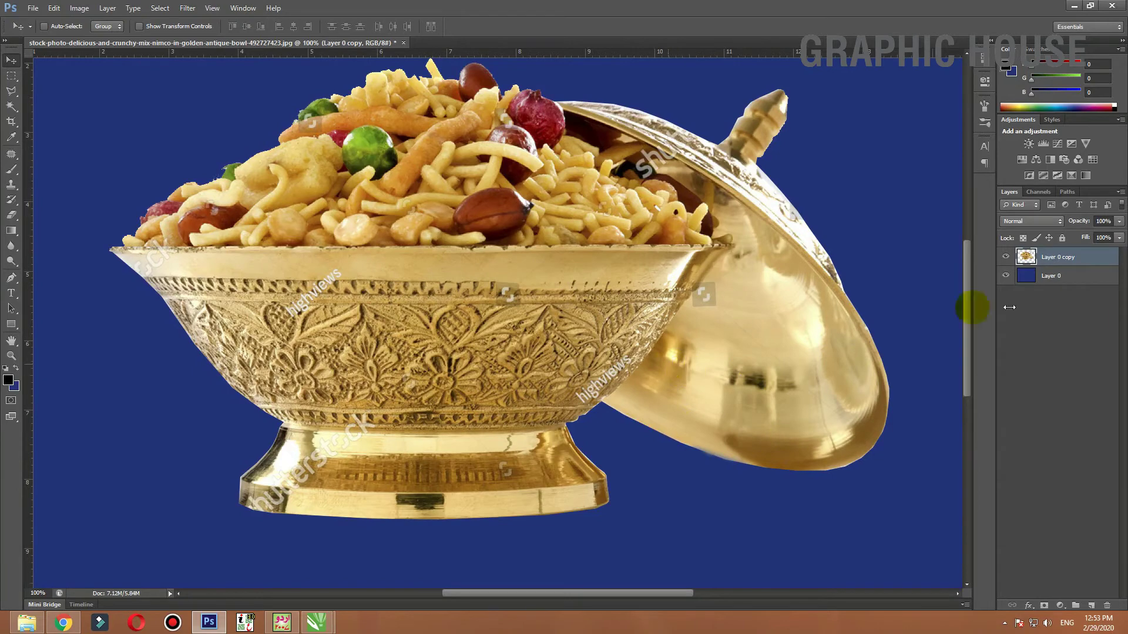
{"action": "key", "text": "ctrl+minus"}
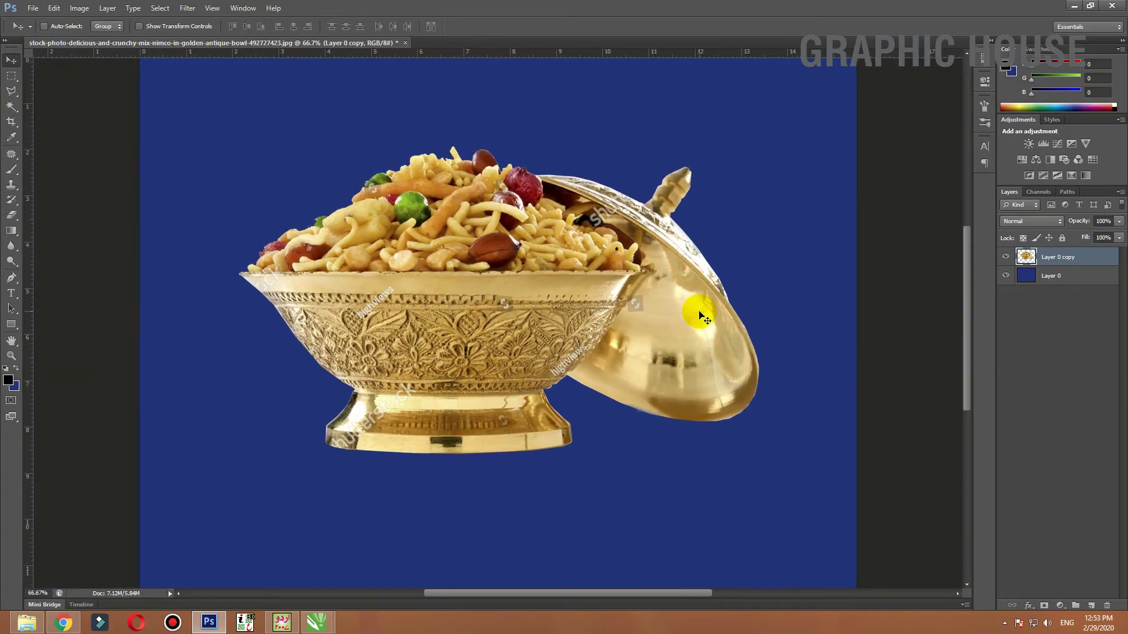
{"action": "left_click", "coordinate": [1029, 279]}
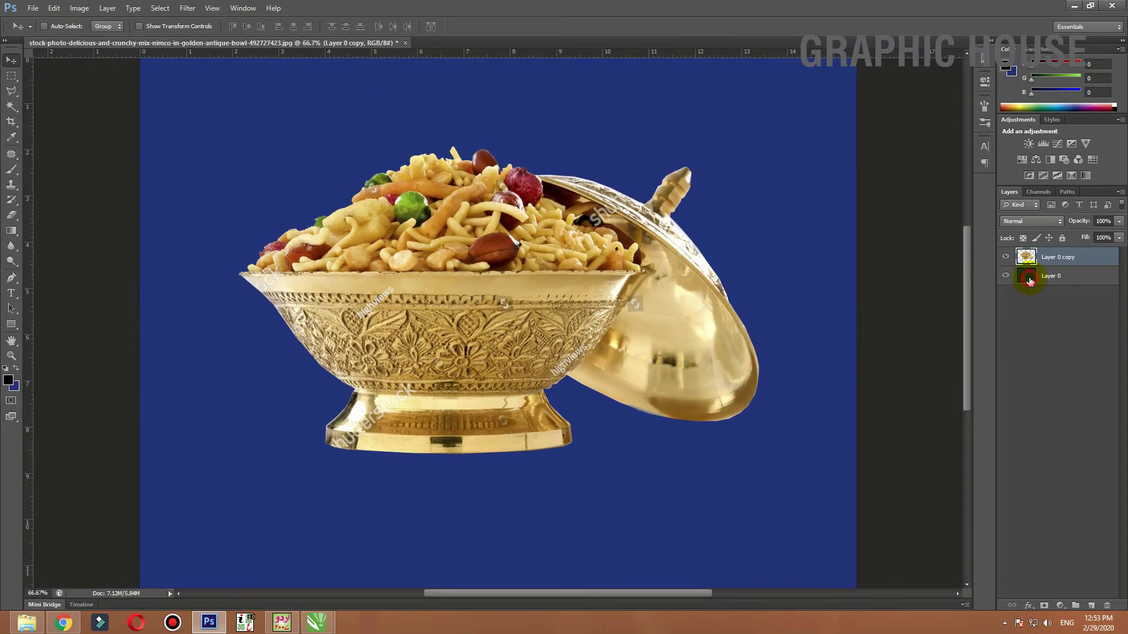
{"action": "key", "text": "Delete"}
Save the cut-out bowl on the Desktop as a layered Photoshop PSD under its existing file name
{"action": "key", "text": "ctrl+shift+s"}
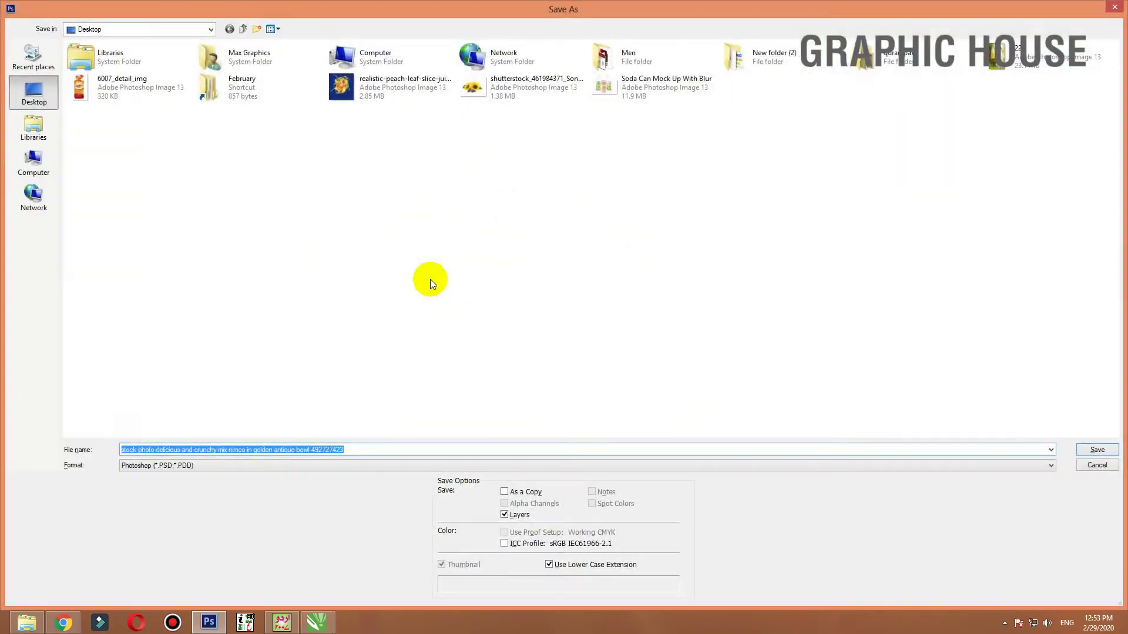
{"action": "key", "text": "Return"}
{"action": "key", "text": "Return"}
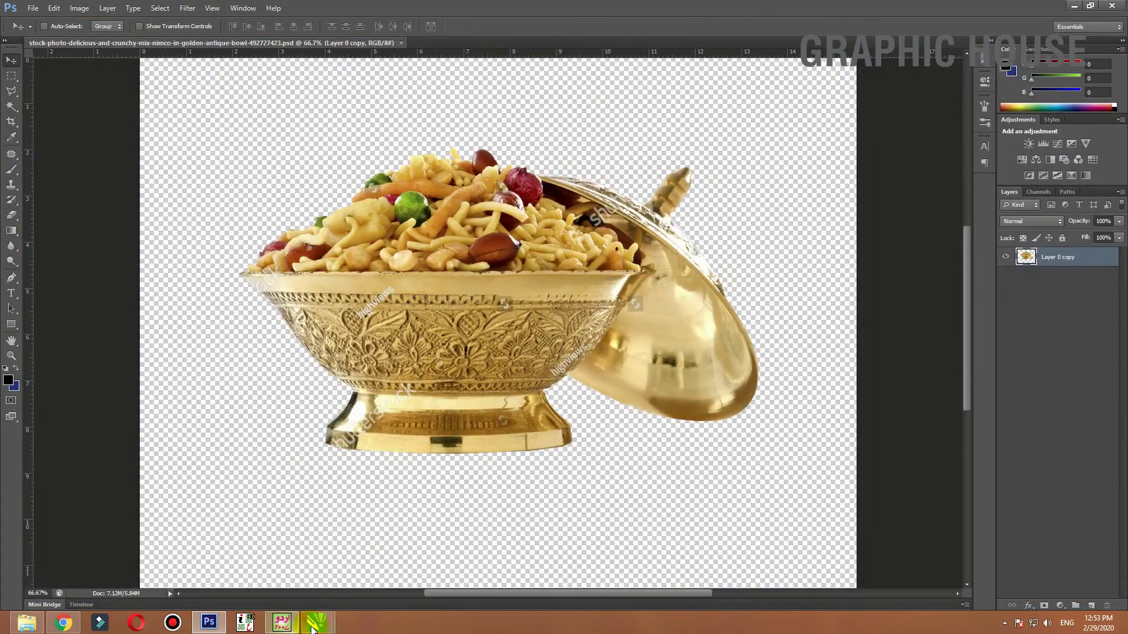
Switch to CorelDRAW, import the golden bowl PSD from the Desktop and place it about 2.2 in wide below the price text
{"action": "left_click", "coordinate": [438, 524]}
{"action": "left_click", "coordinate": [298, 371]}
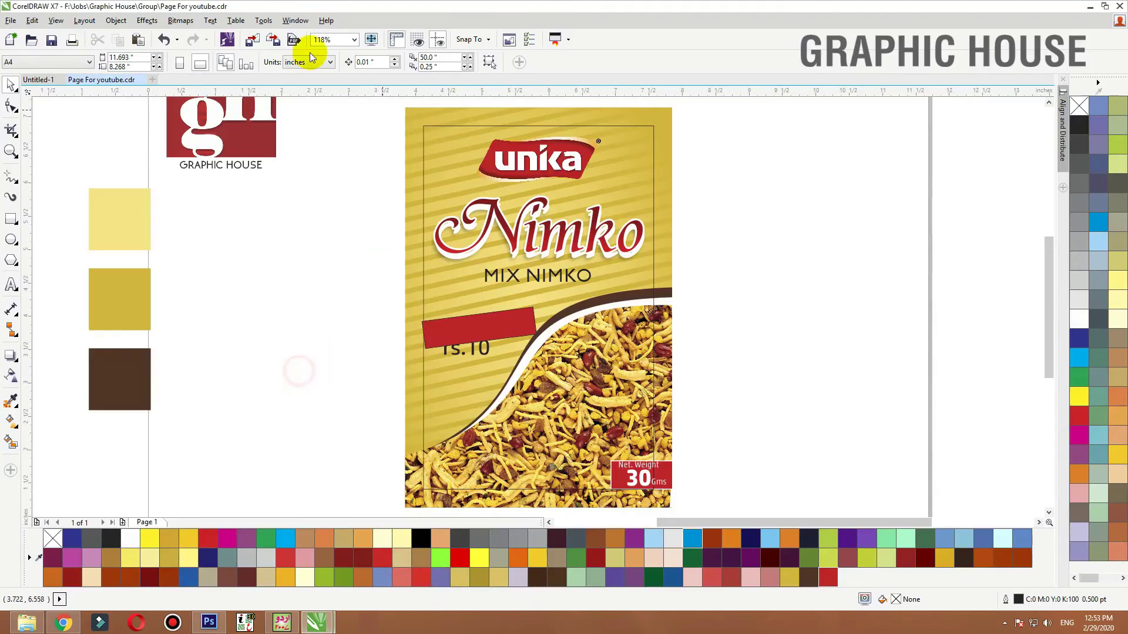
{"action": "left_click", "coordinate": [252, 39]}
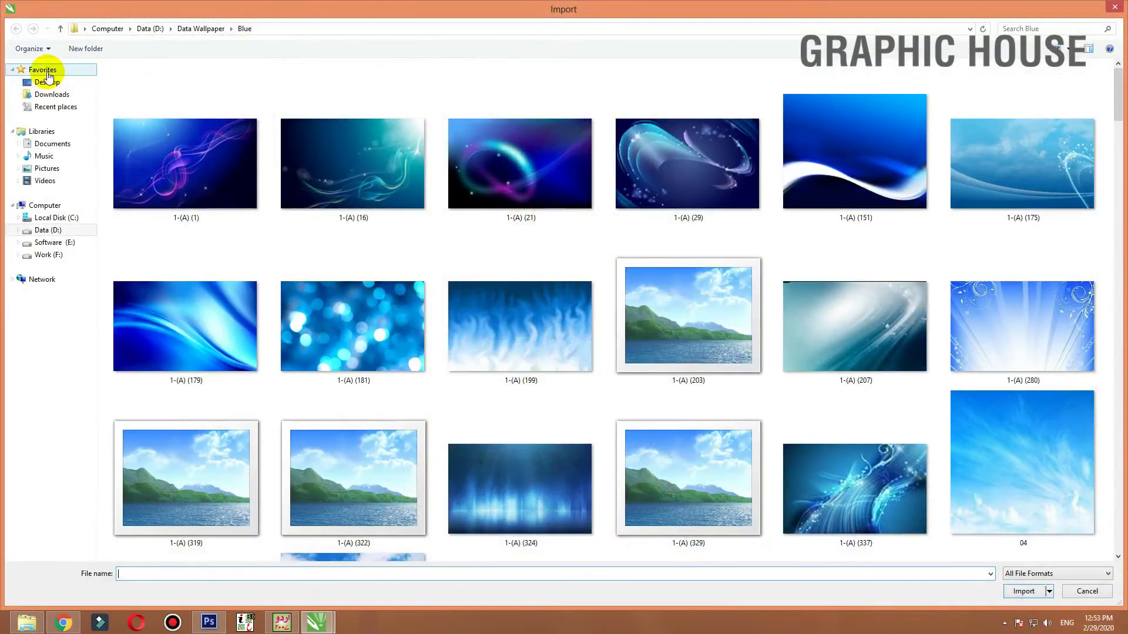
{"action": "left_click", "coordinate": [47, 81]}
{"action": "double_click", "coordinate": [376, 447]}
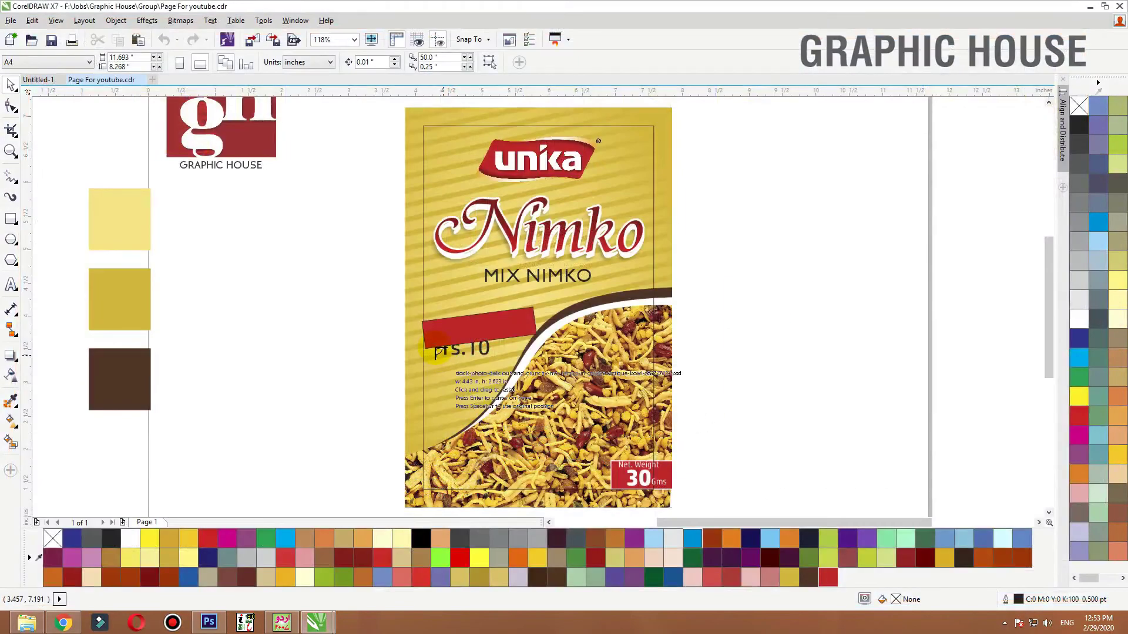
{"action": "left_click_drag", "start_coordinate": [425, 349], "coordinate": [574, 436]}
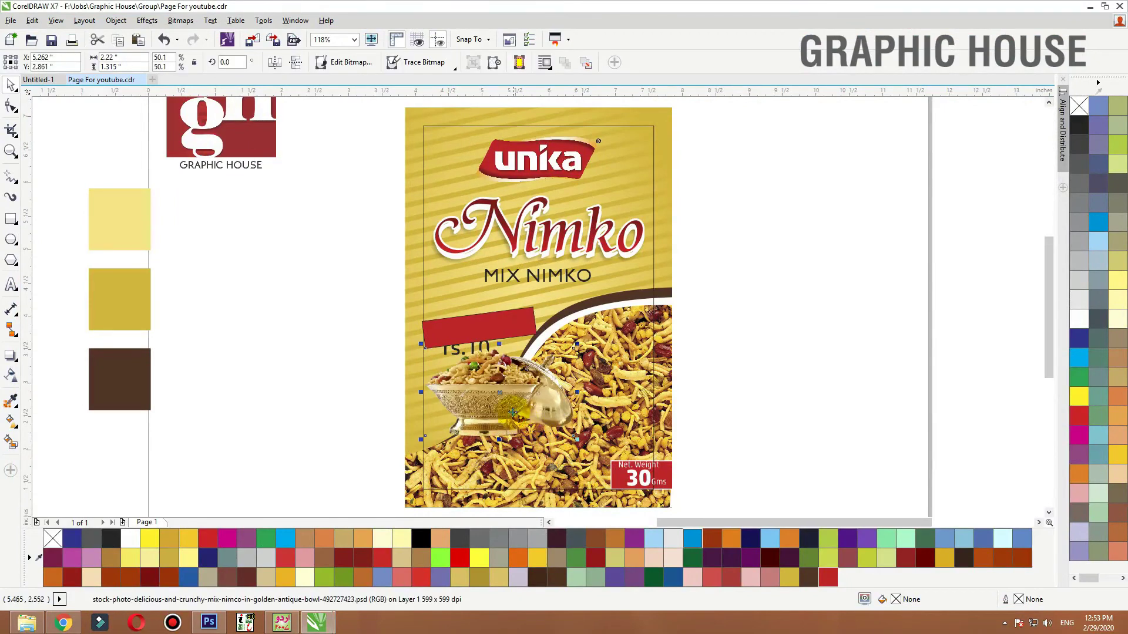
{"action": "left_click_drag", "start_coordinate": [513, 412], "coordinate": [505, 422]}
{"action": "left_click", "coordinate": [345, 360]}
Move the red price banner and the "rs.10" text together off the pack into the empty area beside it
{"action": "key", "text": "F2"}
{"action": "left_click_drag", "start_coordinate": [326, 260], "coordinate": [675, 452]}
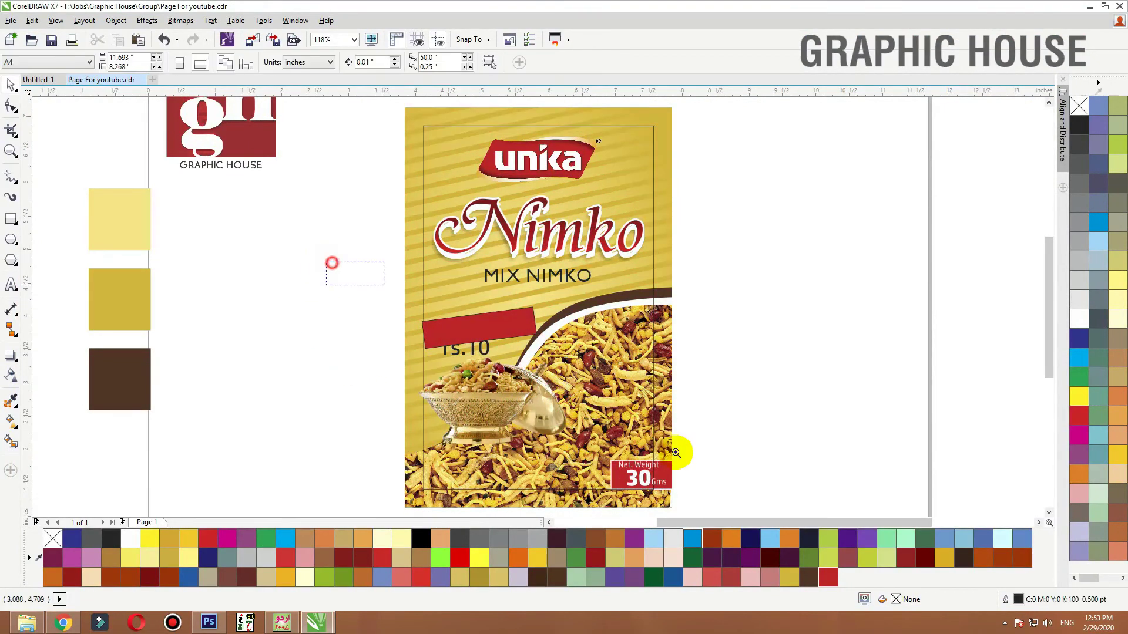
{"action": "left_click_drag", "start_coordinate": [775, 194], "coordinate": [179, 317]}
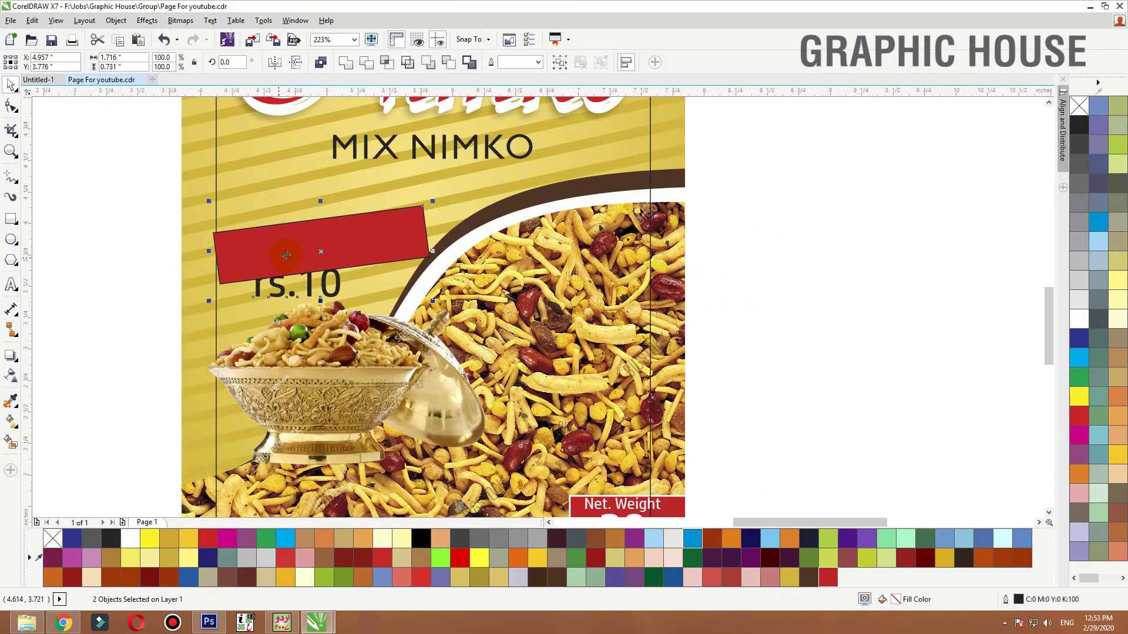
{"action": "left_click_drag", "start_coordinate": [286, 255], "coordinate": [780, 253]}
Enlarge the bowl image to about 2.84 in wide, try it mirrored horizontally and move it up along the pack's left side
{"action": "left_click_drag", "start_coordinate": [489, 296], "coordinate": [549, 217]}
{"action": "left_click_drag", "start_coordinate": [378, 327], "coordinate": [378, 349]}
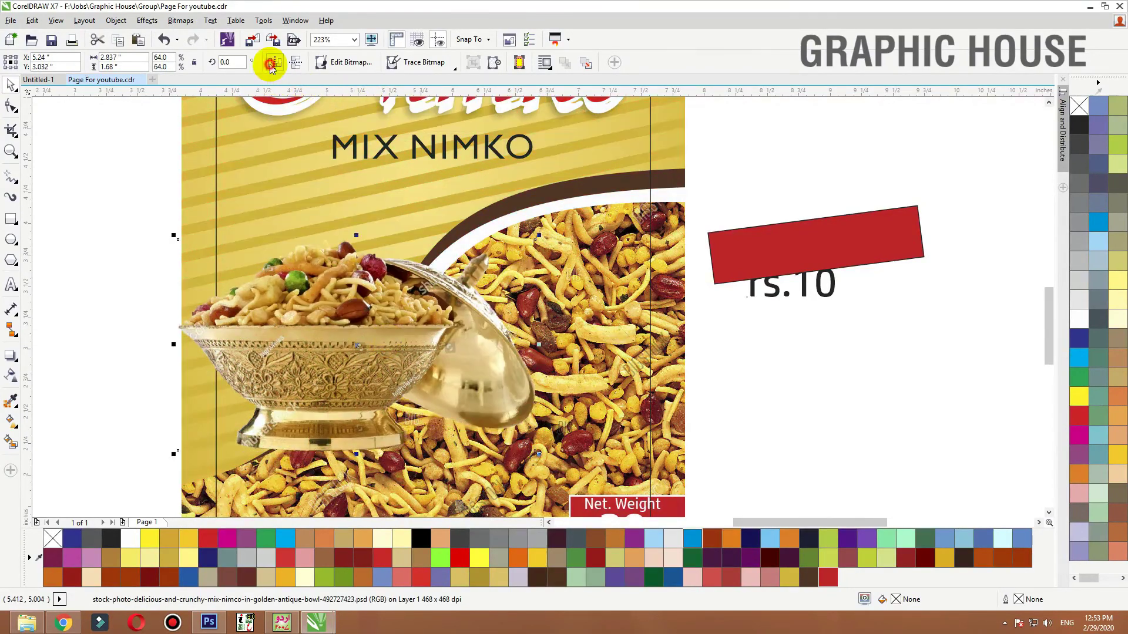
{"action": "left_click", "coordinate": [271, 63]}
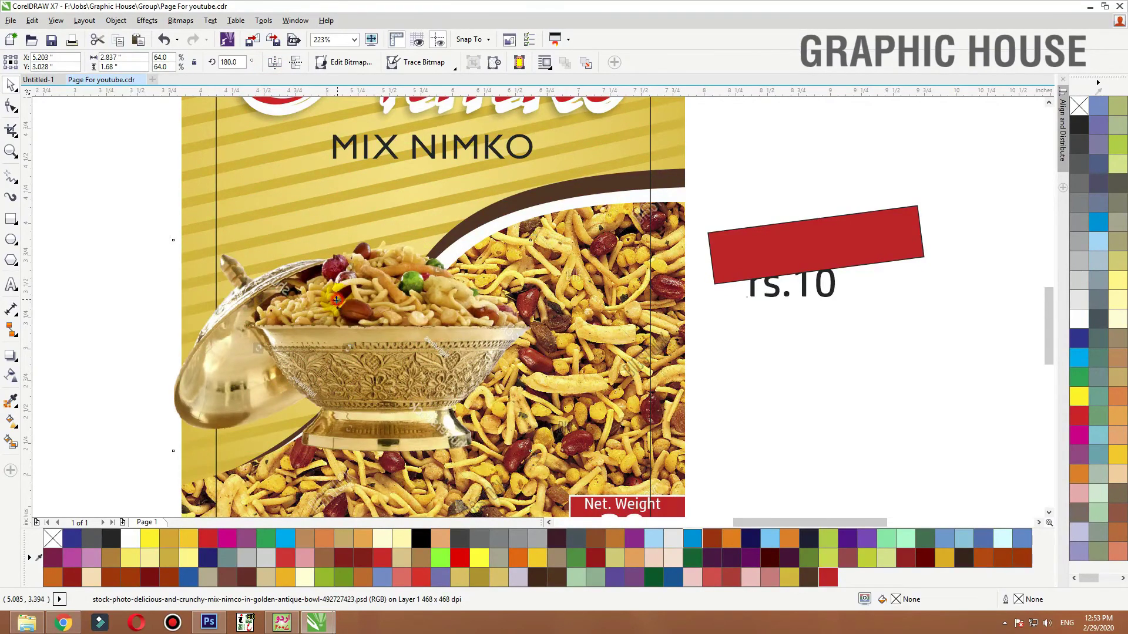
{"action": "left_click", "coordinate": [274, 62]}
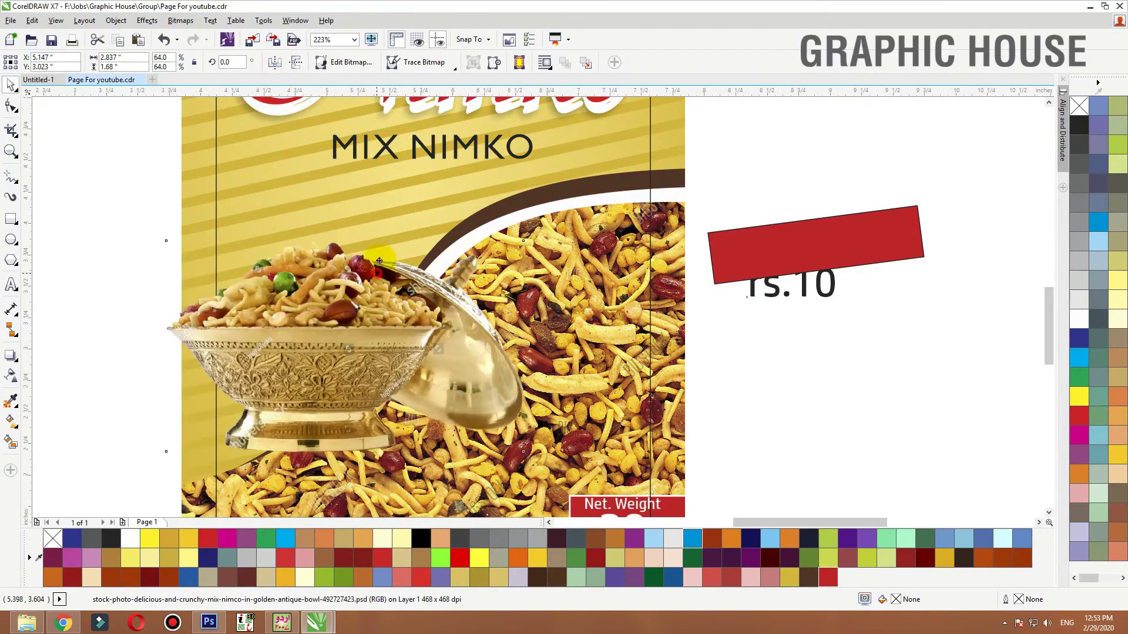
{"action": "left_click_drag", "start_coordinate": [378, 261], "coordinate": [393, 242]}
Try to add a drop shadow to the bowl image with the Drop Shadow tool
{"action": "left_click", "coordinate": [13, 357]}
{"action": "left_click", "coordinate": [58, 357]}
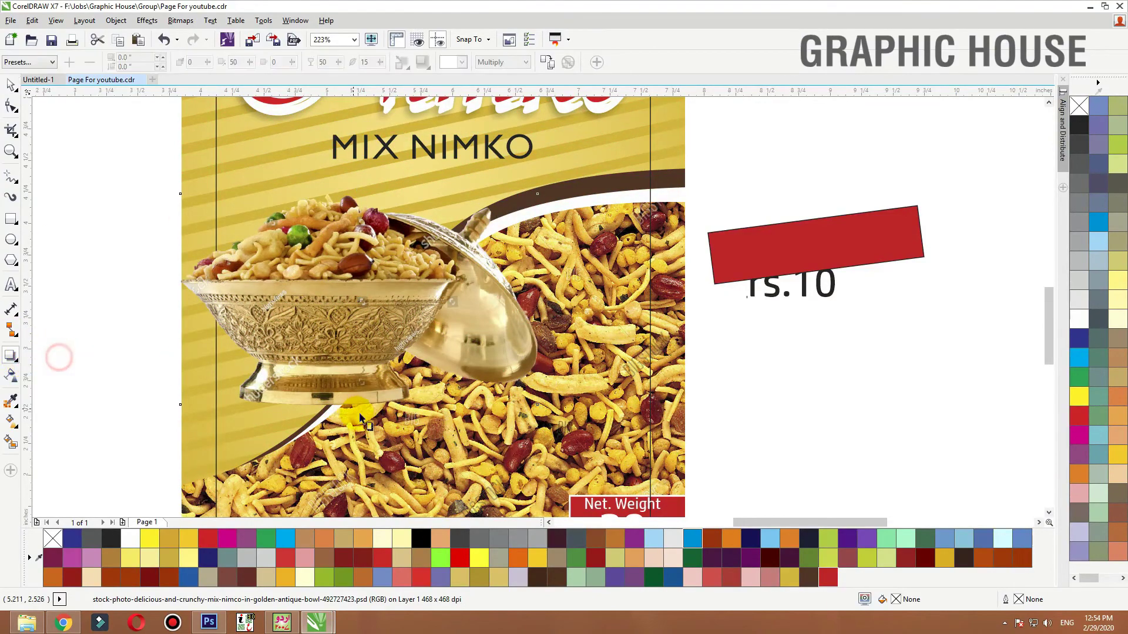
{"action": "left_click_drag", "start_coordinate": [360, 418], "coordinate": [462, 228]}
{"action": "left_click_drag", "start_coordinate": [432, 225], "coordinate": [403, 223]}
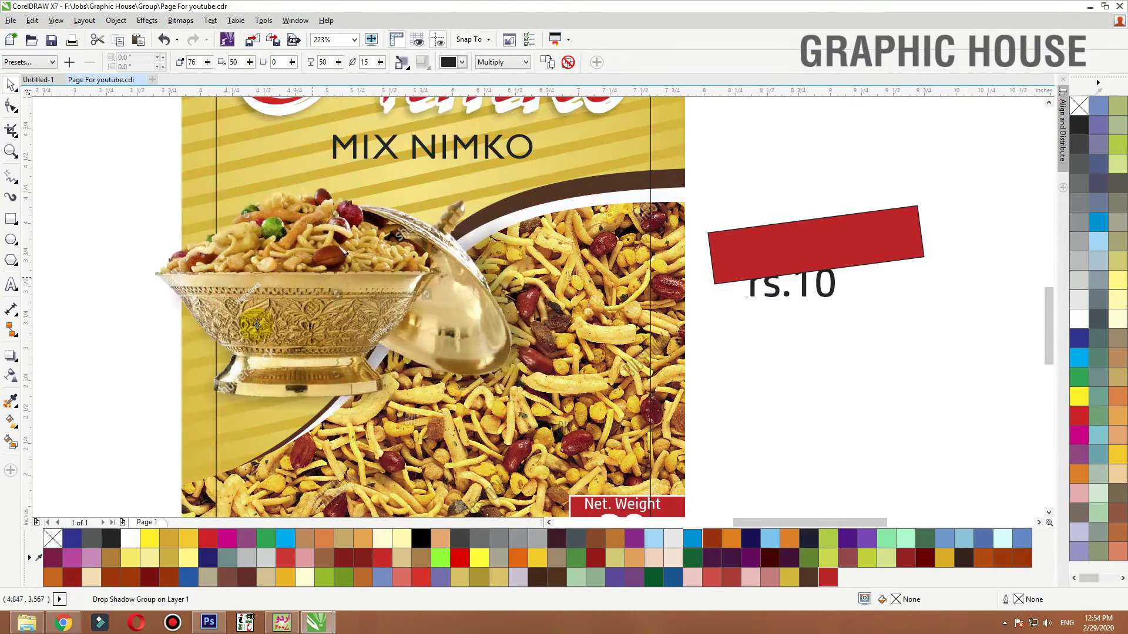
{"action": "left_click", "coordinate": [10, 375]}
{"action": "key", "text": "space"}
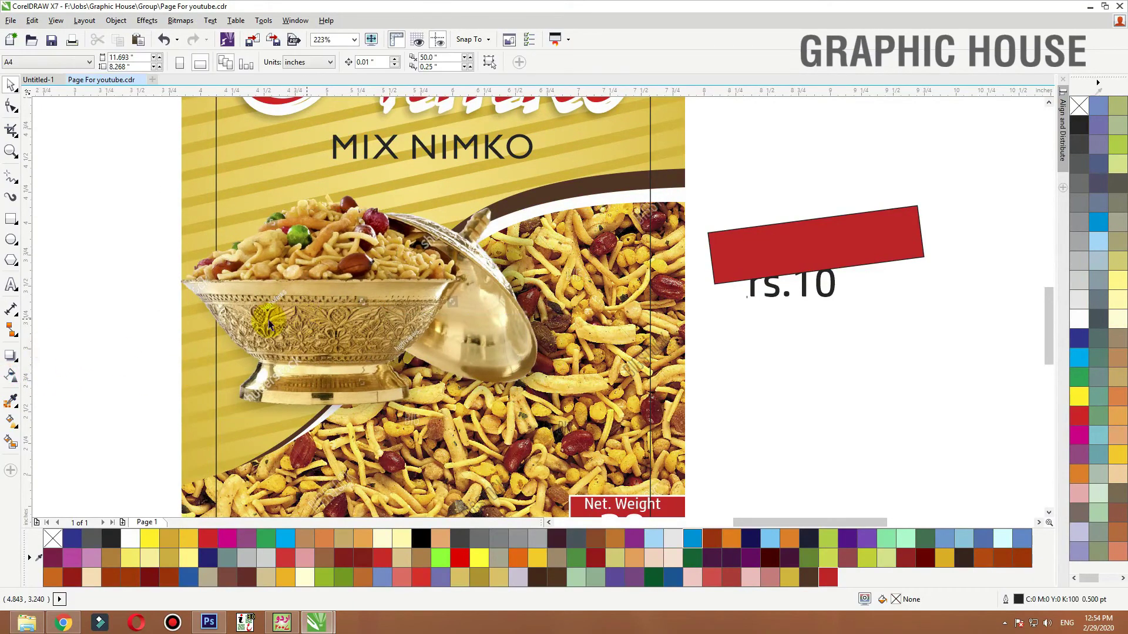
Shift the bowl image slightly downward at the pack's left side
{"action": "left_click", "coordinate": [318, 309]}
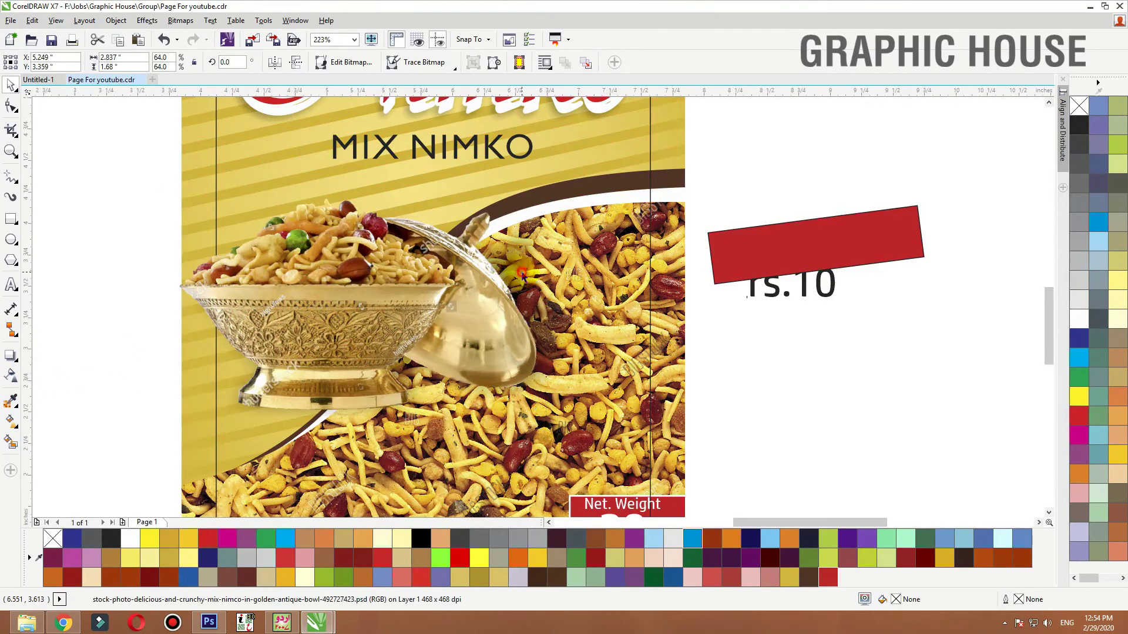
{"action": "left_click", "coordinate": [521, 273]}
{"action": "left_click_drag", "start_coordinate": [400, 268], "coordinate": [402, 270]}
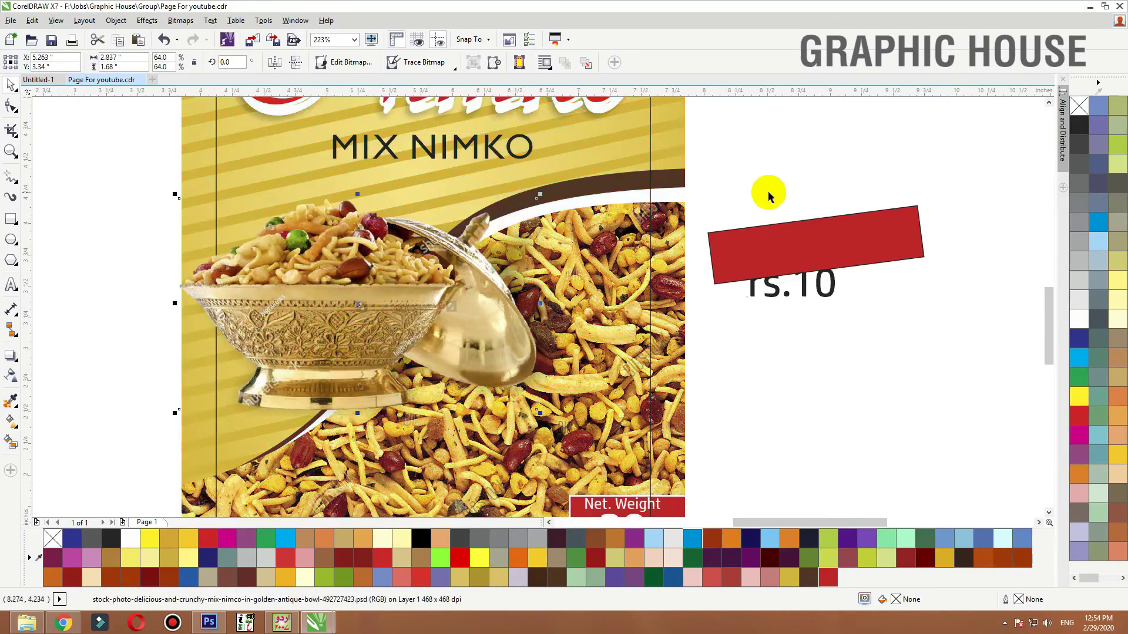
{"action": "key", "text": "ctrl+z"}
Move the red price banner onto the pack beneath the bowl's base, extending past the pack's left edge
{"action": "left_click", "coordinate": [903, 181]}
{"action": "left_click_drag", "start_coordinate": [872, 241], "coordinate": [310, 417]}
{"action": "left_click_drag", "start_coordinate": [307, 405], "coordinate": [308, 404]}
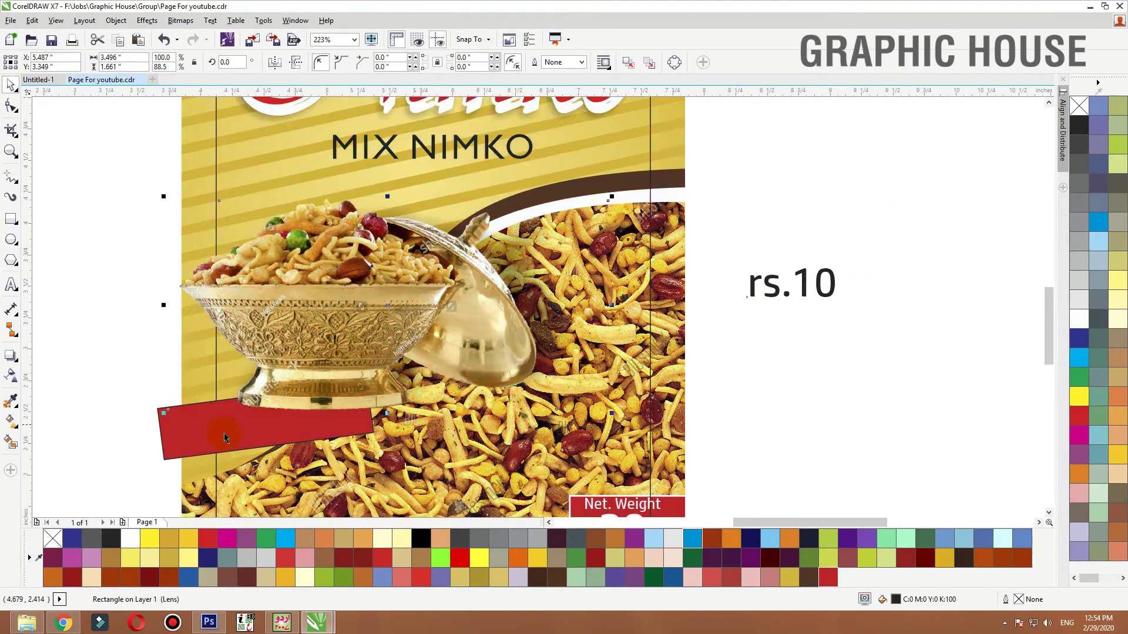
{"action": "key", "text": "ctrl+z"}
{"action": "left_click", "coordinate": [179, 434]}
{"action": "left_click_drag", "start_coordinate": [177, 434], "coordinate": [579, 240]}
{"action": "left_click_drag", "start_coordinate": [441, 217], "coordinate": [146, 403]}
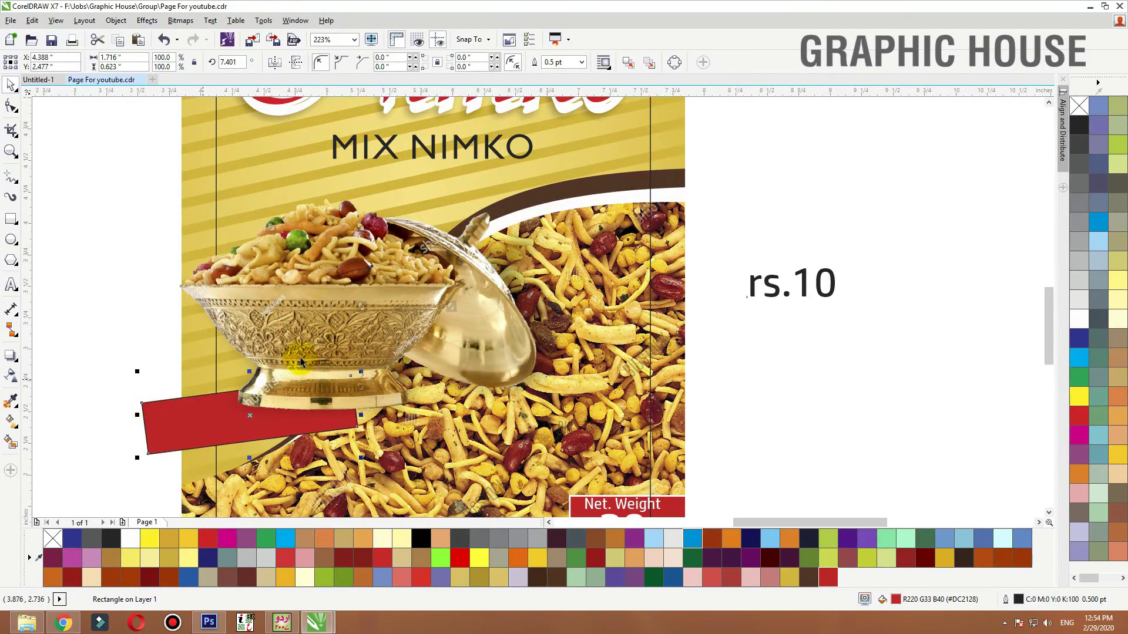
Inside the pack's PowerClip, fill the net weight label's rectangle white and give it a dark brown outline
{"action": "scroll", "coordinate": [244, 373], "scroll_direction": "down", "scroll_amount": 1}
{"action": "key", "text": "F2"}
{"action": "left_click_drag", "start_coordinate": [123, 280], "coordinate": [542, 298]}
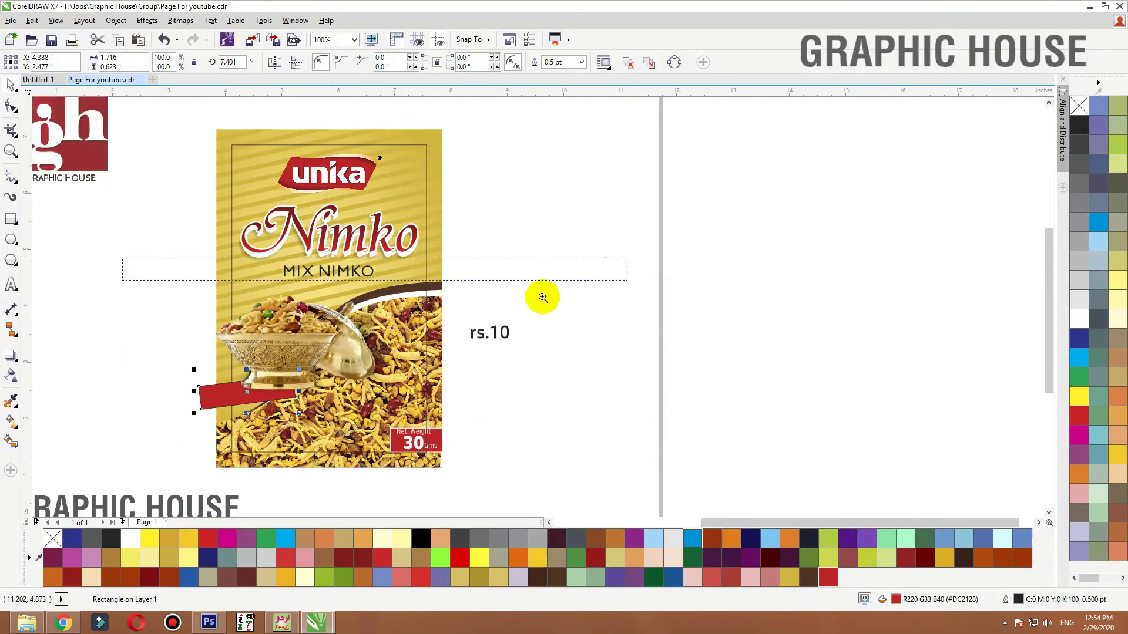
{"action": "left_click_drag", "start_coordinate": [443, 400], "coordinate": [547, 498]}
{"action": "double_click", "coordinate": [719, 401]}
{"action": "left_click", "coordinate": [739, 405]}
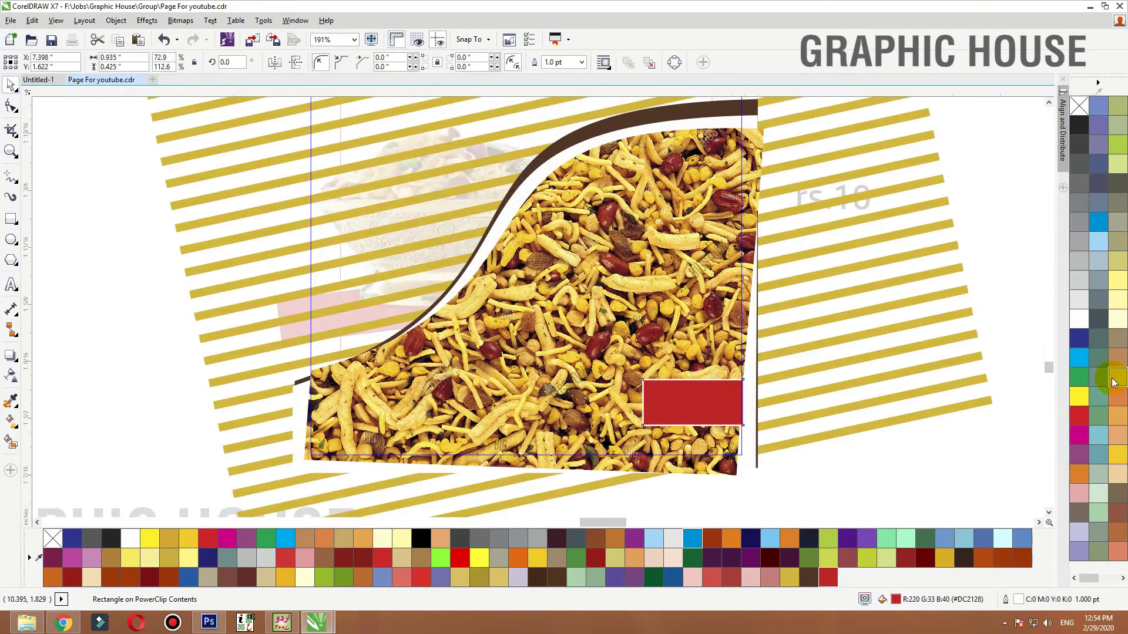
{"action": "key", "text": "shift+F2"}
{"action": "left_click", "coordinate": [1079, 317]}
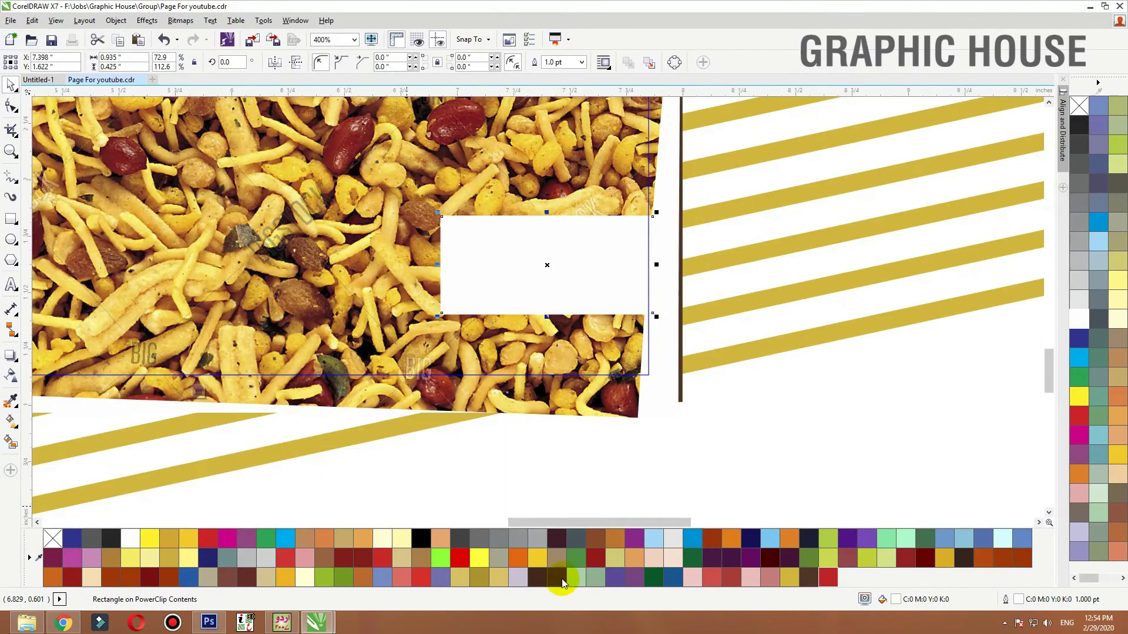
{"action": "right_click", "coordinate": [562, 580]}
{"action": "left_click", "coordinate": [738, 406], "text": "ctrl"}
Recolour the net weight text, "Net. Weight 30 Gms", black
{"action": "left_click_drag", "start_coordinate": [779, 410], "coordinate": [452, 189]}
{"action": "left_click", "coordinate": [1080, 123]}
{"action": "left_click", "coordinate": [620, 348]}
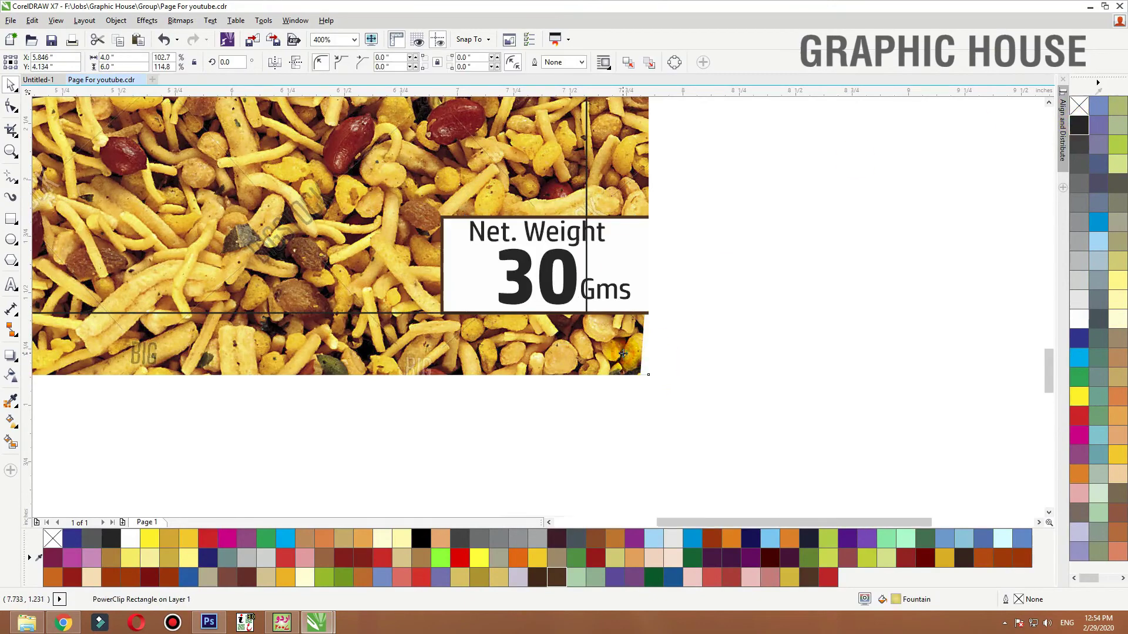
{"action": "key", "text": "shift+F2"}
{"action": "left_click", "coordinate": [799, 345]}
Move the red price banner aside past the pack's left edge and lower the golden bowl image slightly
{"action": "key", "text": "F2"}
{"action": "left_click_drag", "start_coordinate": [807, 265], "coordinate": [317, 491]}
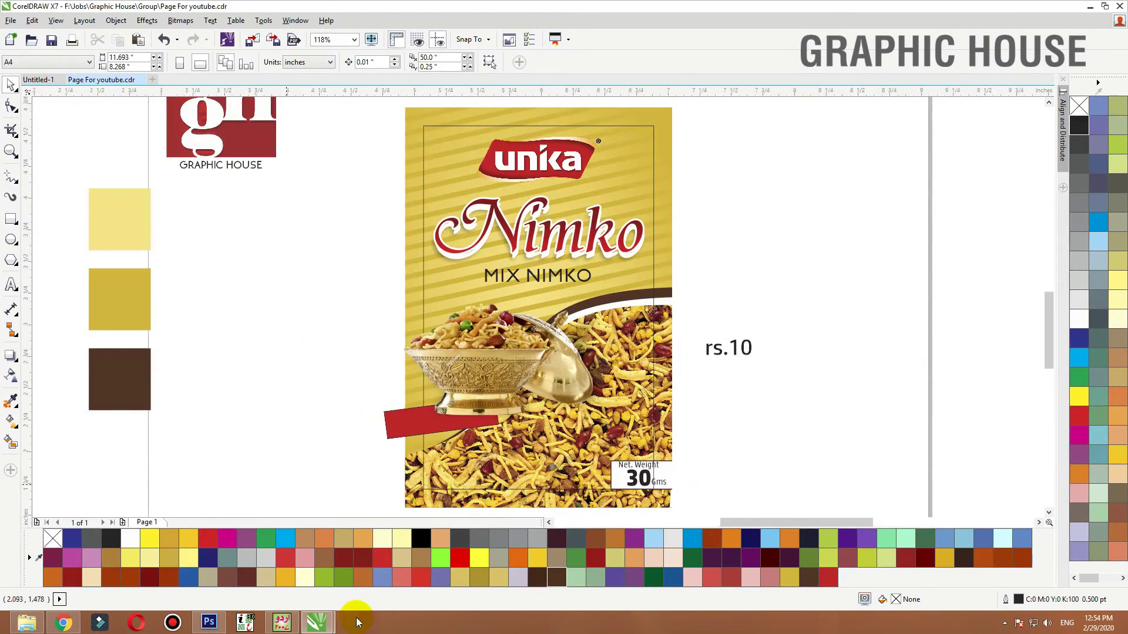
{"action": "left_click", "coordinate": [262, 413]}
{"action": "left_click_drag", "start_coordinate": [261, 413], "coordinate": [128, 353]}
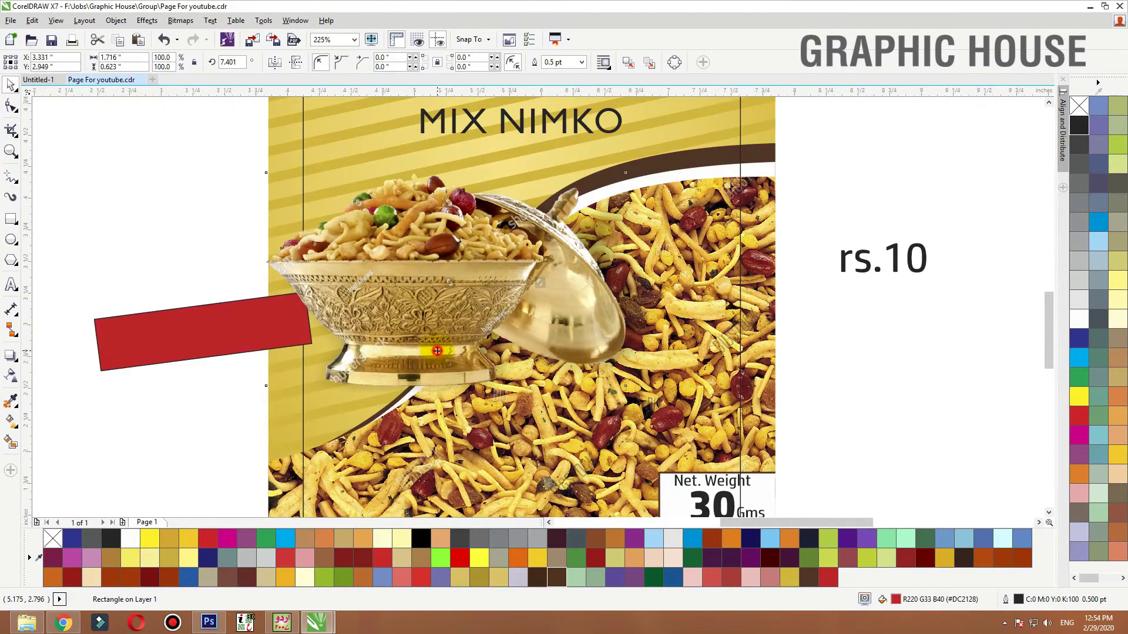
{"action": "left_click_drag", "start_coordinate": [444, 279], "coordinate": [443, 327]}
{"action": "left_click_drag", "start_coordinate": [445, 321], "coordinate": [445, 327]}
Place the red price banner just above the bowl's nimko and rotate it to about 14.7 degrees
{"action": "left_click", "coordinate": [186, 347]}
{"action": "left_click_drag", "start_coordinate": [185, 347], "coordinate": [312, 217]}
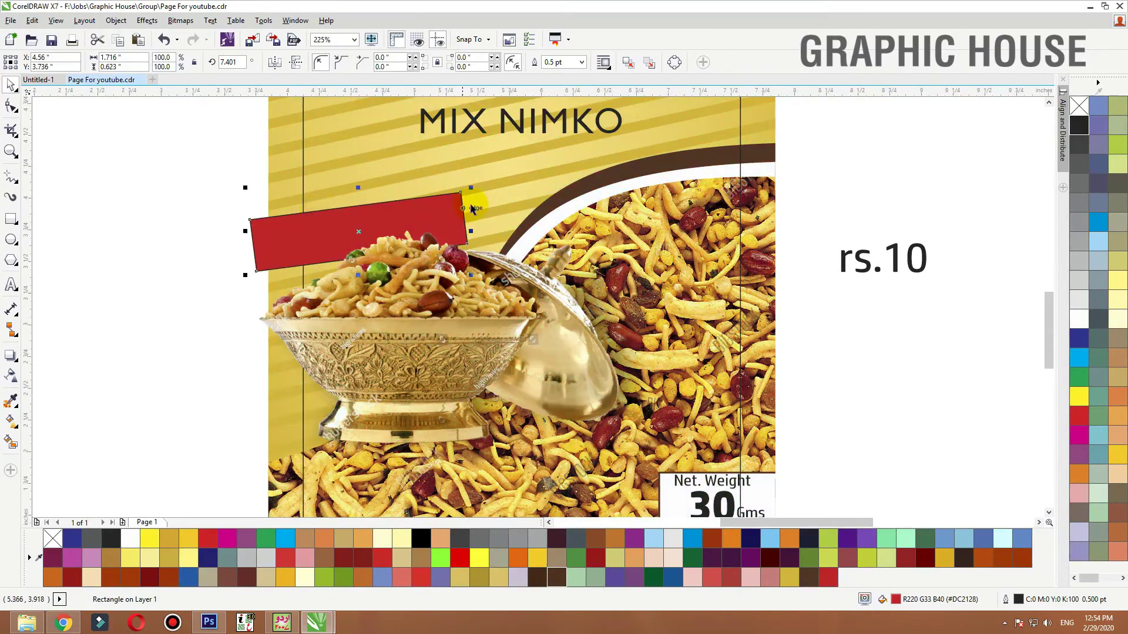
{"action": "left_click_drag", "start_coordinate": [470, 187], "coordinate": [420, 194]}
Convert the red banner to curves and reshape its right end into a slanted edge
{"action": "left_click", "coordinate": [11, 107]}
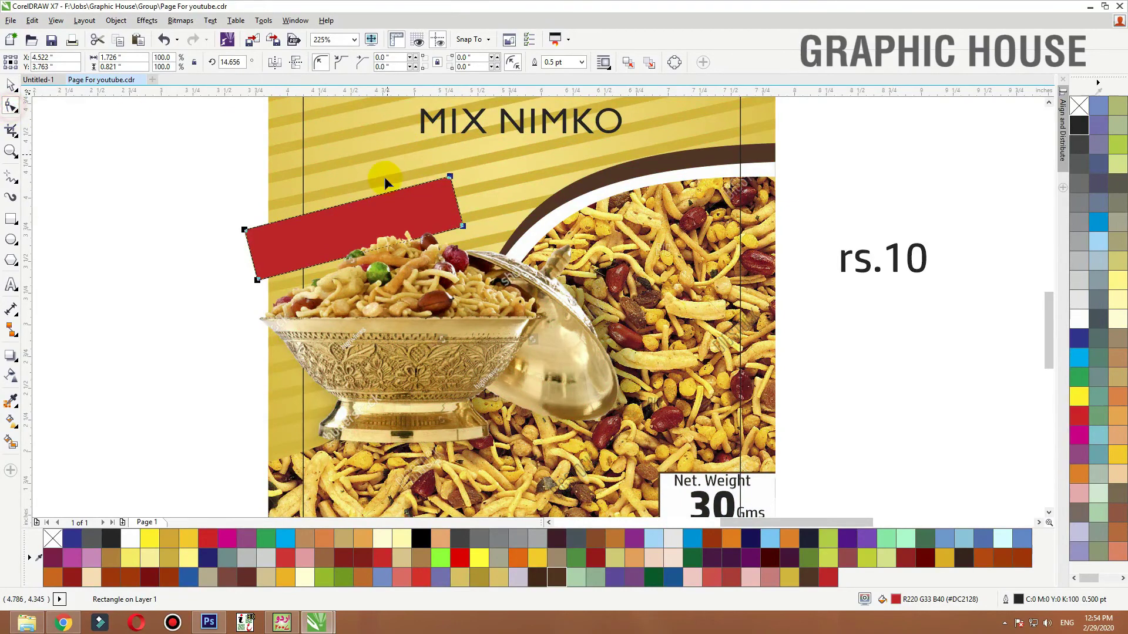
{"action": "key", "text": "ctrl+q"}
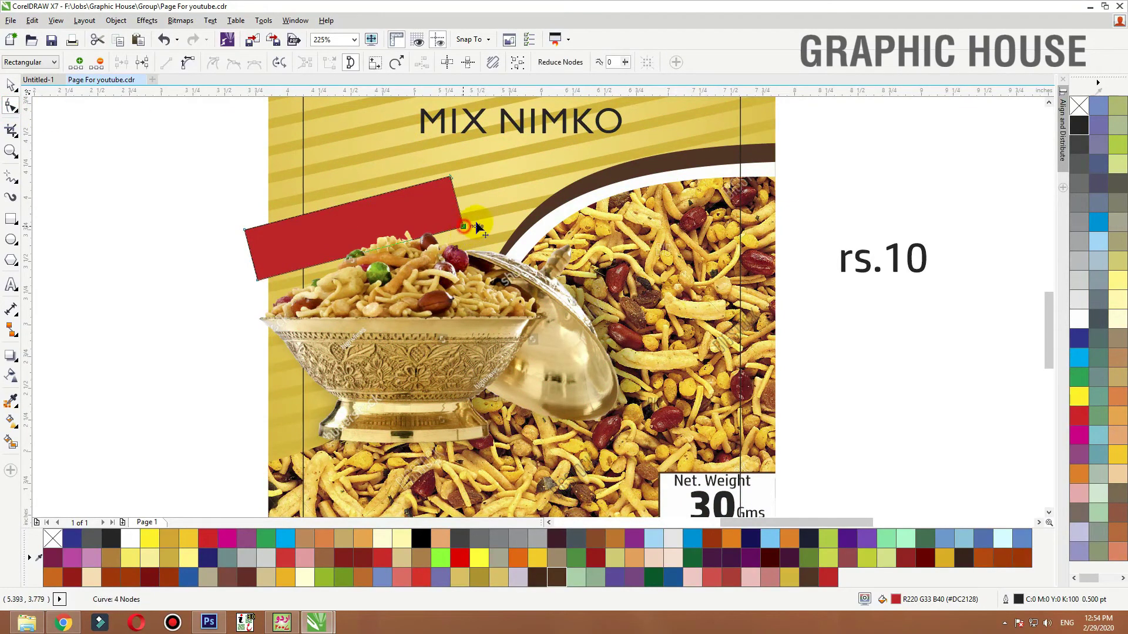
{"action": "left_click_drag", "start_coordinate": [451, 181], "coordinate": [451, 172]}
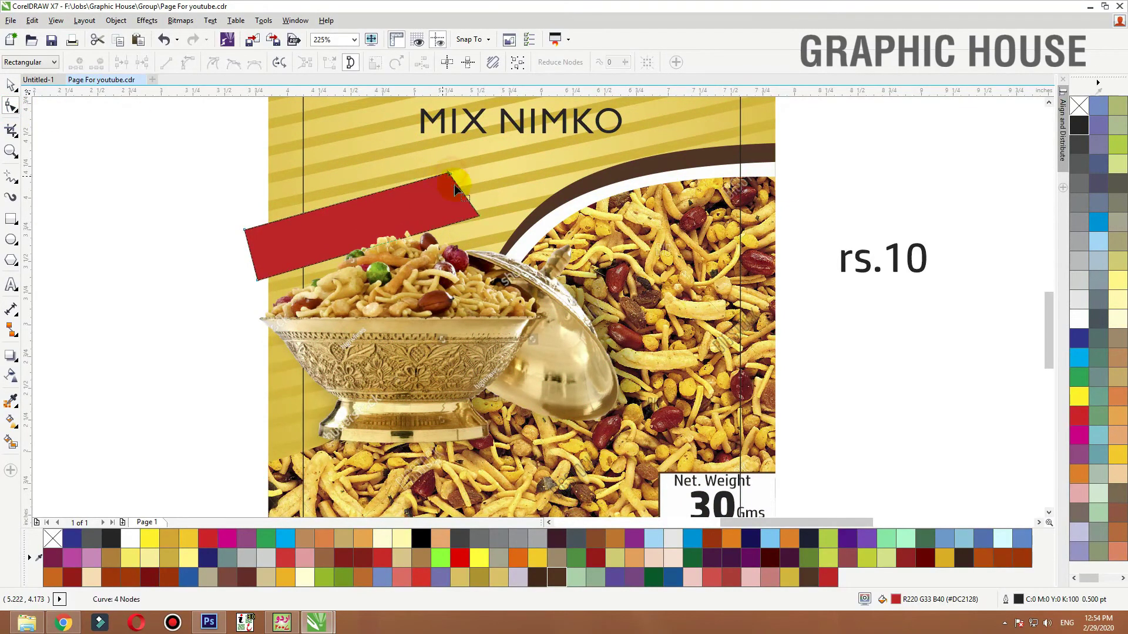
{"action": "key", "text": "space"}
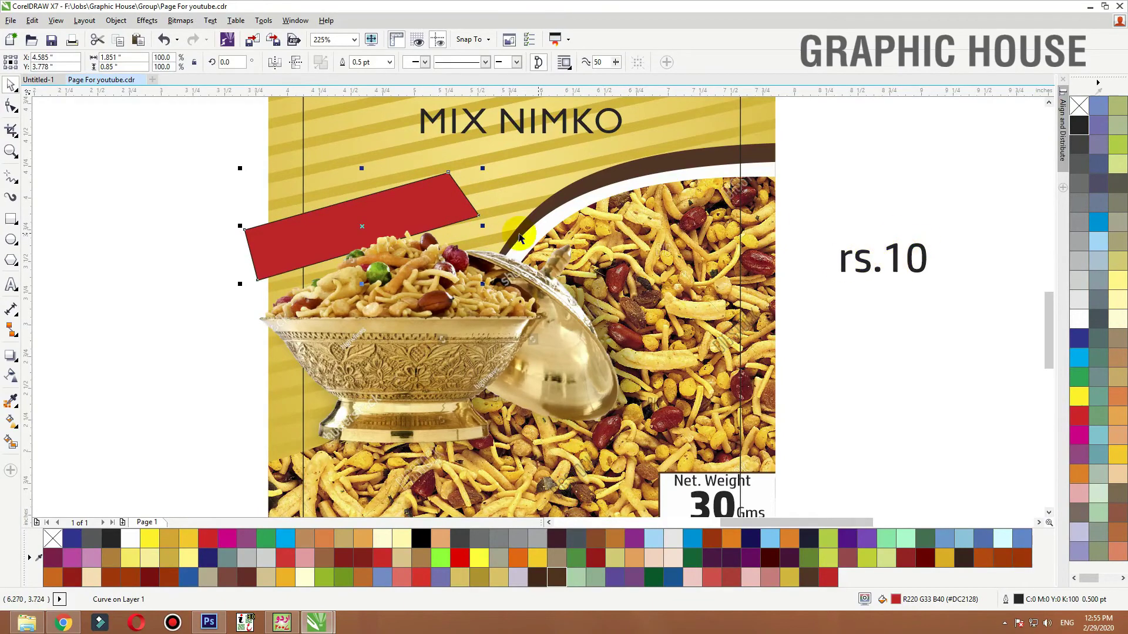
Move the "rs.10" text onto the red banner, make it bold and change it to Title Case
{"action": "left_click_drag", "start_coordinate": [888, 267], "coordinate": [415, 212]}
{"action": "scroll", "coordinate": [211, 290], "scroll_direction": "up", "scroll_amount": 3}
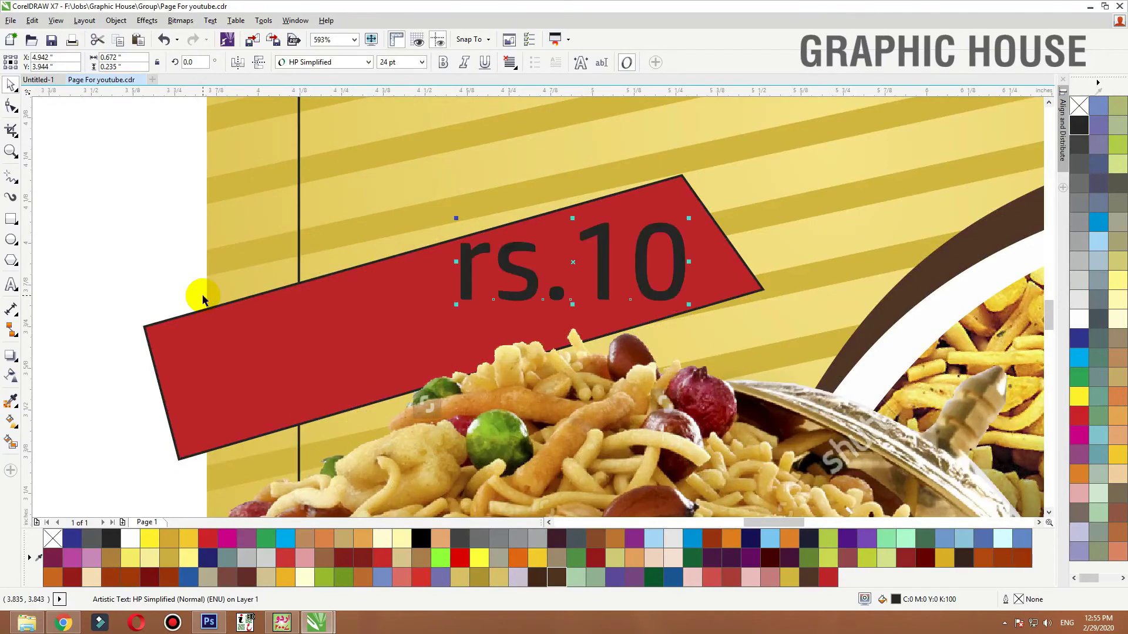
{"action": "left_click", "coordinate": [443, 62]}
{"action": "left_click", "coordinate": [210, 21]}
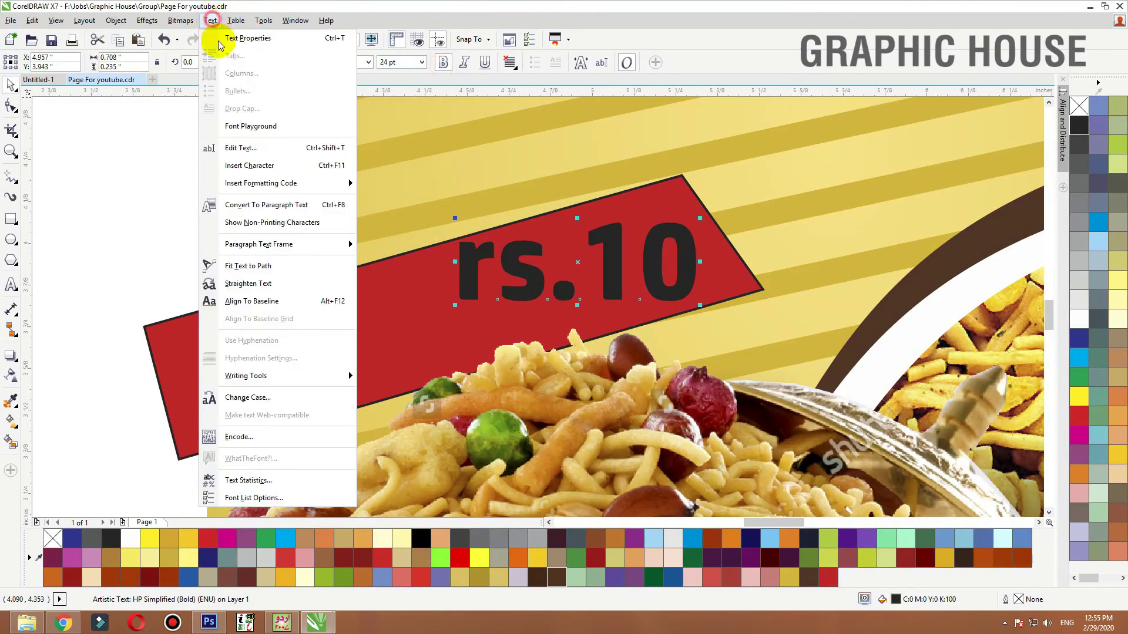
{"action": "left_click", "coordinate": [247, 397]}
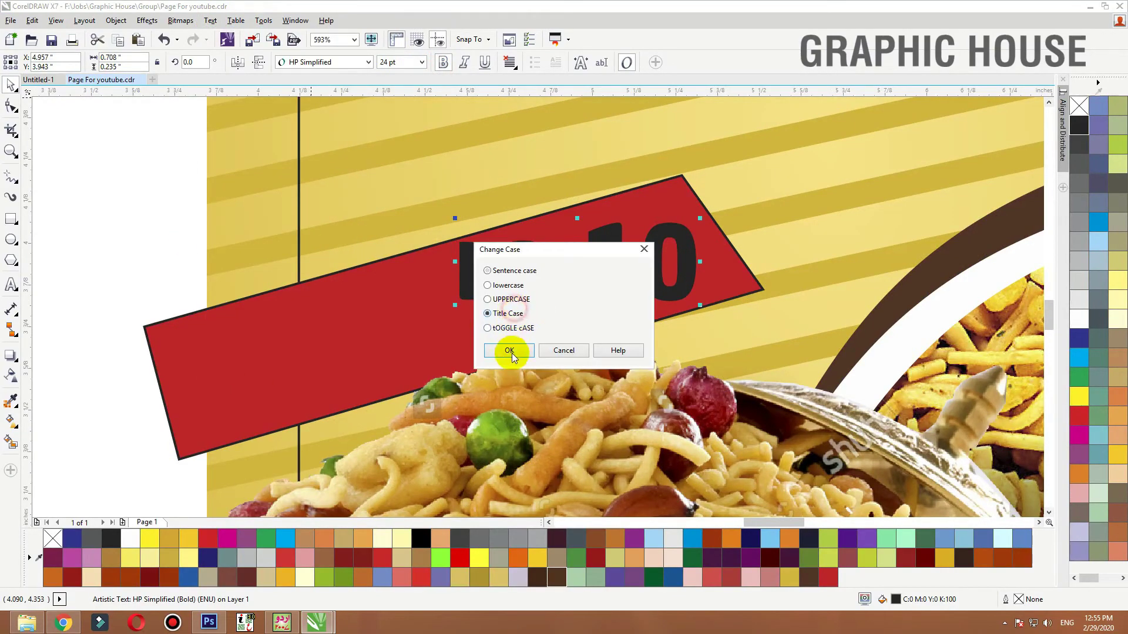
{"action": "left_click", "coordinate": [509, 351]}
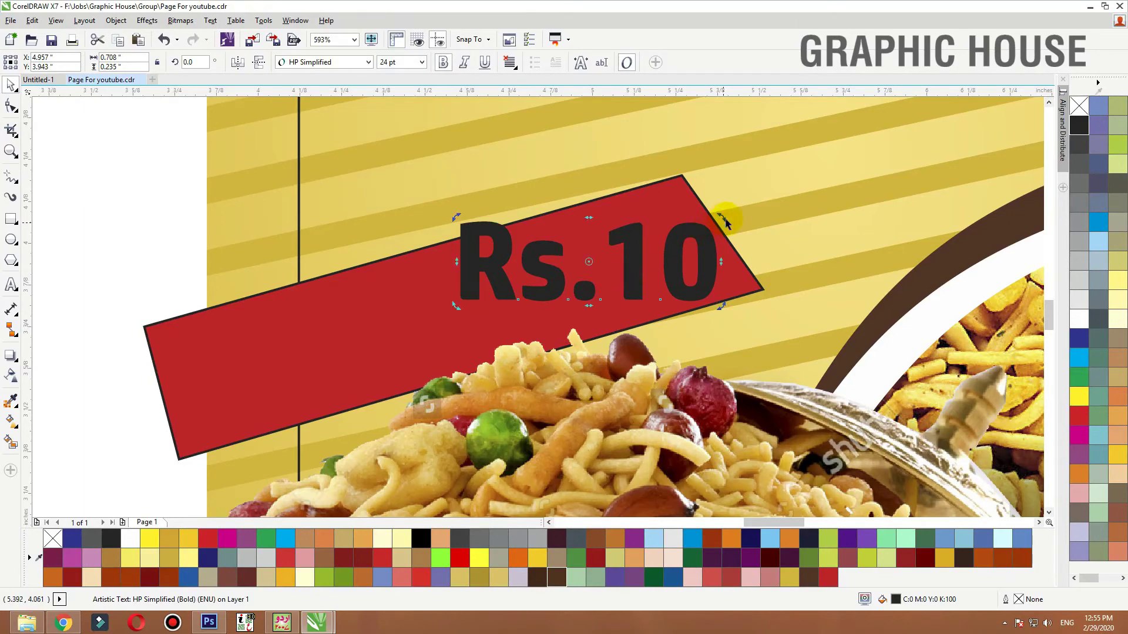
Rotate the "Rs.10" text about 15.6 degrees to follow the banner, colour it white, and enlarge it to fit inside
{"action": "left_click", "coordinate": [709, 260]}
{"action": "left_click_drag", "start_coordinate": [723, 217], "coordinate": [713, 178]}
{"action": "left_click_drag", "start_coordinate": [604, 276], "coordinate": [517, 312]}
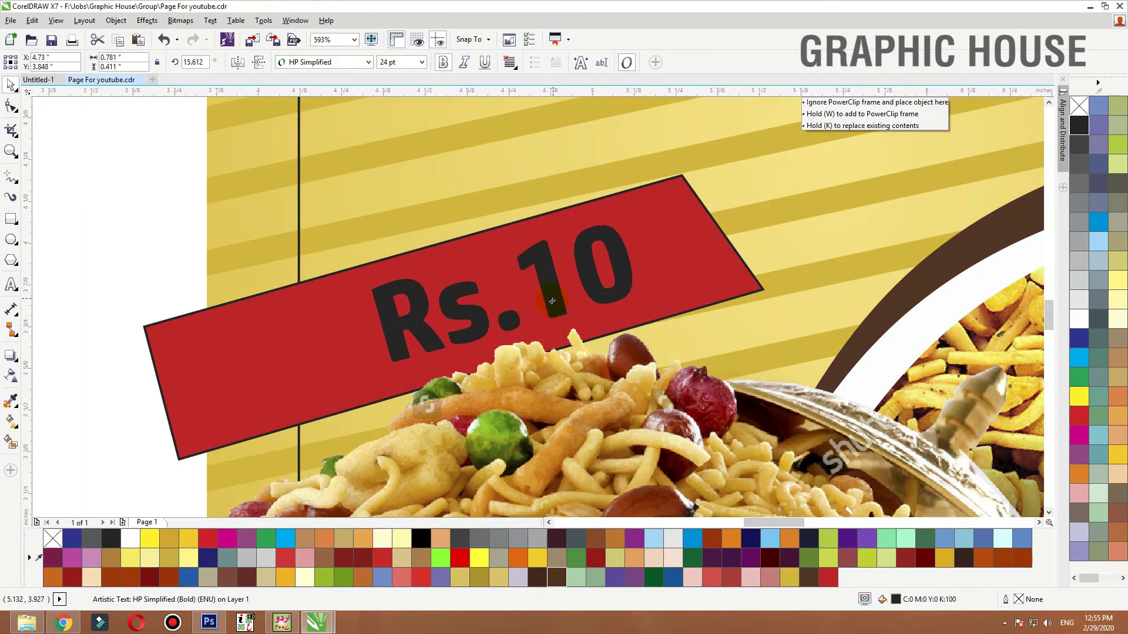
{"action": "left_click", "coordinate": [1081, 321]}
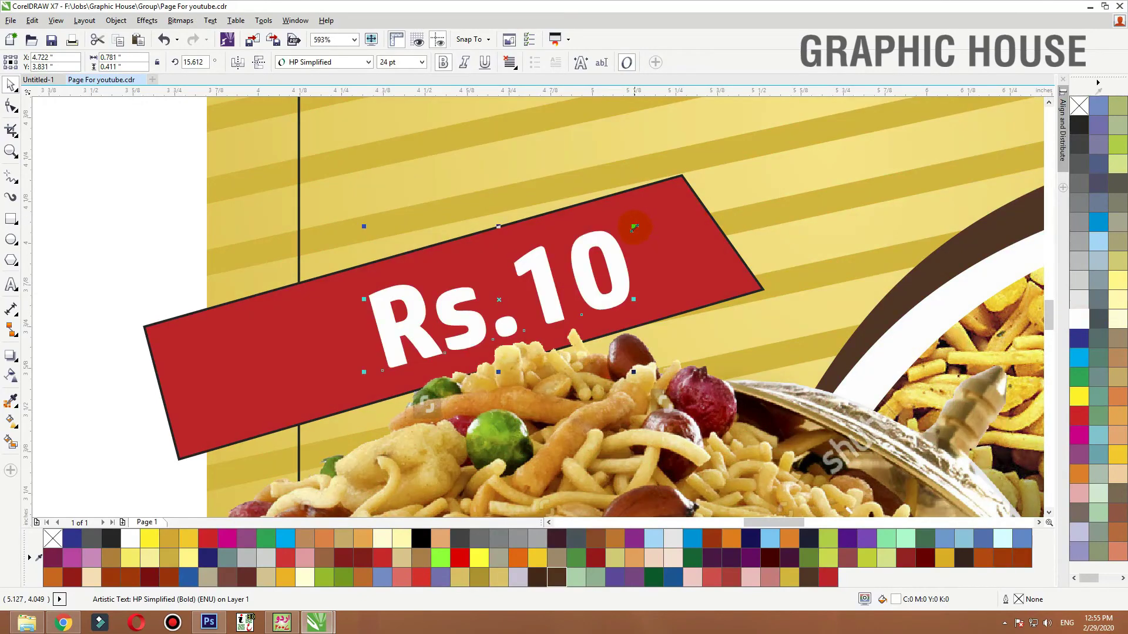
{"action": "left_click_drag", "start_coordinate": [634, 227], "coordinate": [675, 231]}
Try a white outline on the red price banner, and remove its outline altogether
{"action": "left_click", "coordinate": [728, 276]}
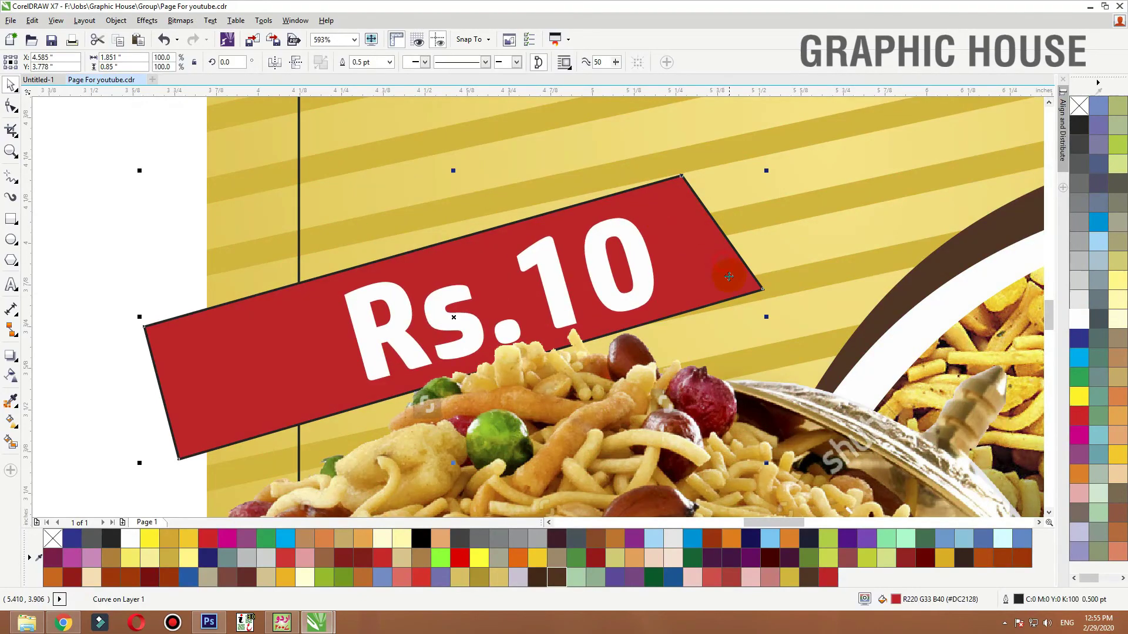
{"action": "right_click", "coordinate": [1081, 316]}
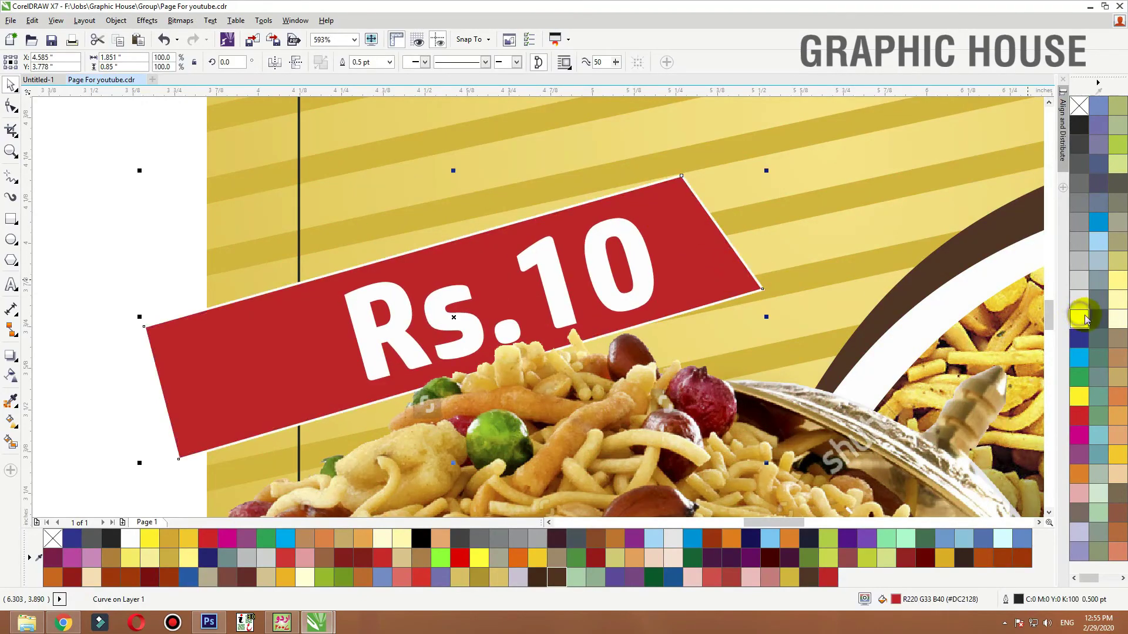
{"action": "right_click", "coordinate": [1078, 106]}
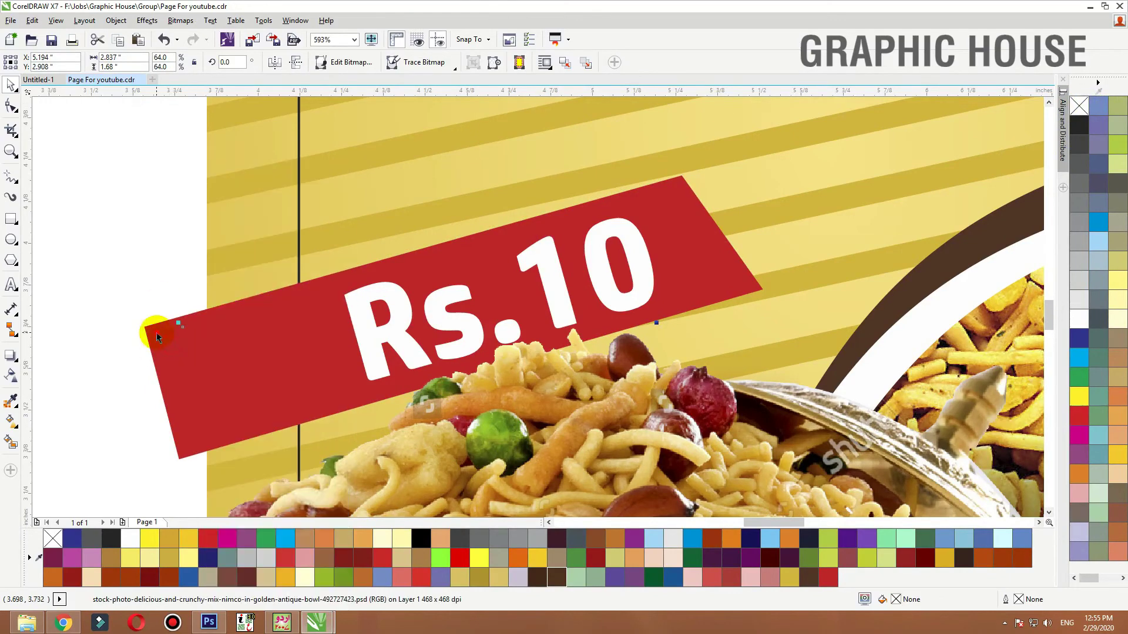
Place the red price banner inside the pack background's PowerClip so it is cropped at the left edge
{"action": "right_click", "coordinate": [161, 331]}
{"action": "left_click", "coordinate": [219, 211]}
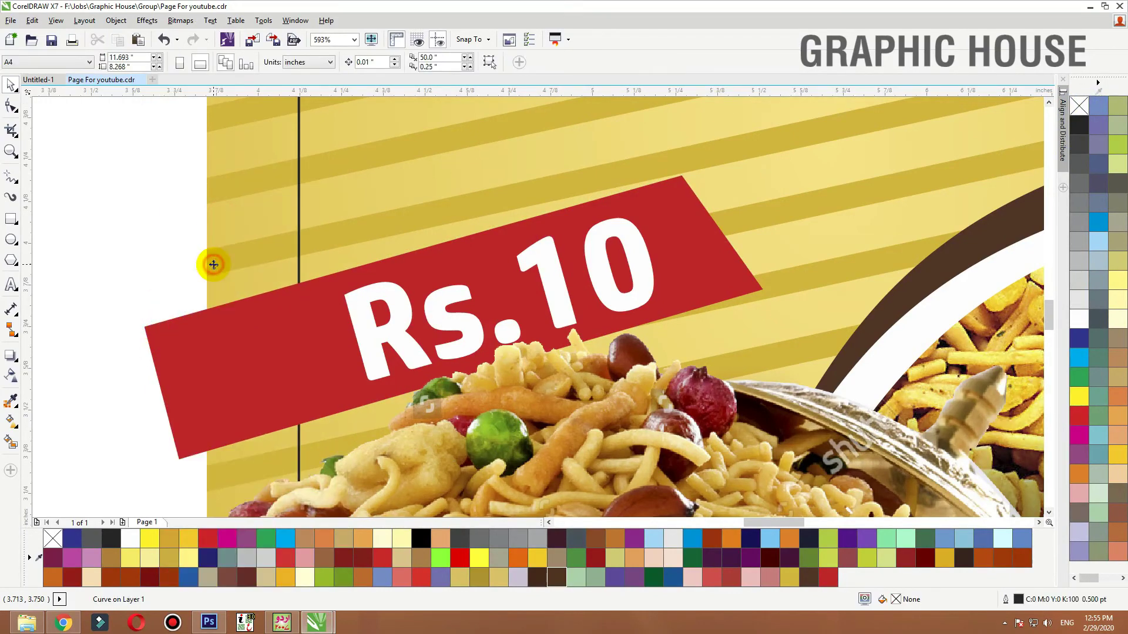
{"action": "left_click", "coordinate": [213, 265]}
{"action": "key", "text": "shift+F2"}
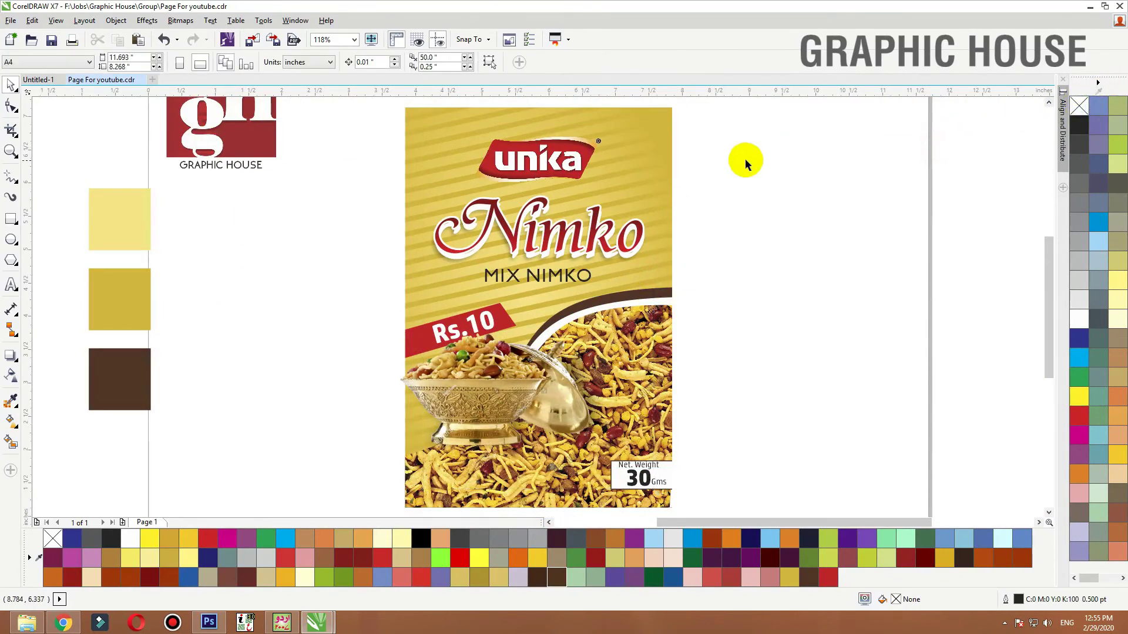
Nudge the Nimko title and MIX NIMKO text slightly down and the Unika logo slightly to the right
{"action": "left_click_drag", "start_coordinate": [752, 158], "coordinate": [354, 302]}
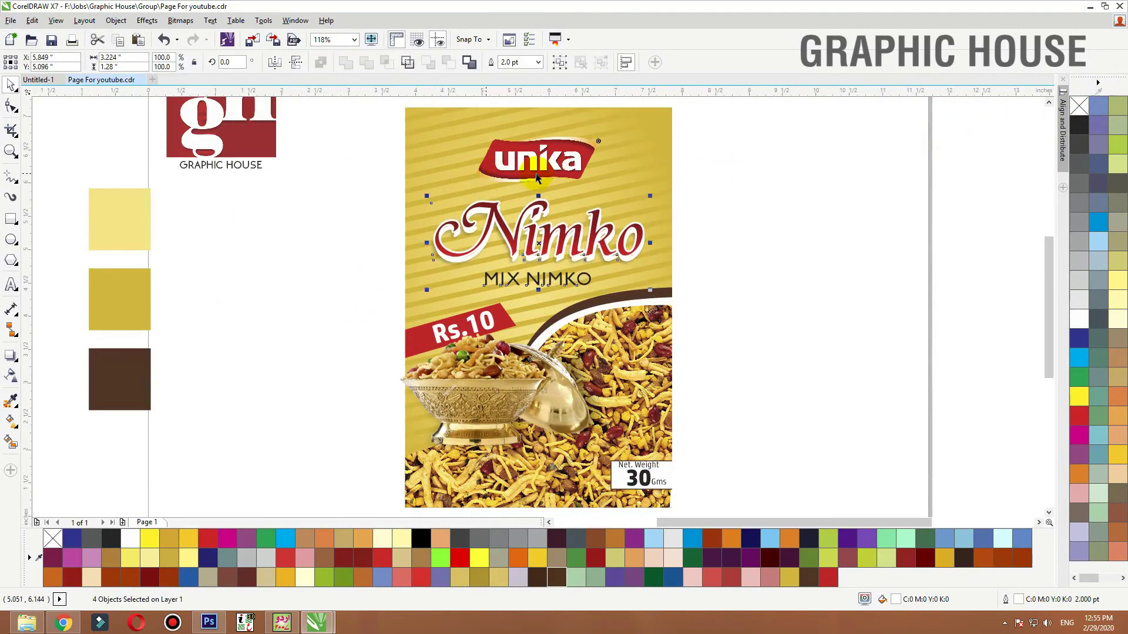
{"action": "left_click", "coordinate": [589, 171]}
{"action": "left_click_drag", "start_coordinate": [741, 424], "coordinate": [605, 519]}
{"action": "left_click", "coordinate": [795, 307]}
{"action": "left_click", "coordinate": [670, 221]}
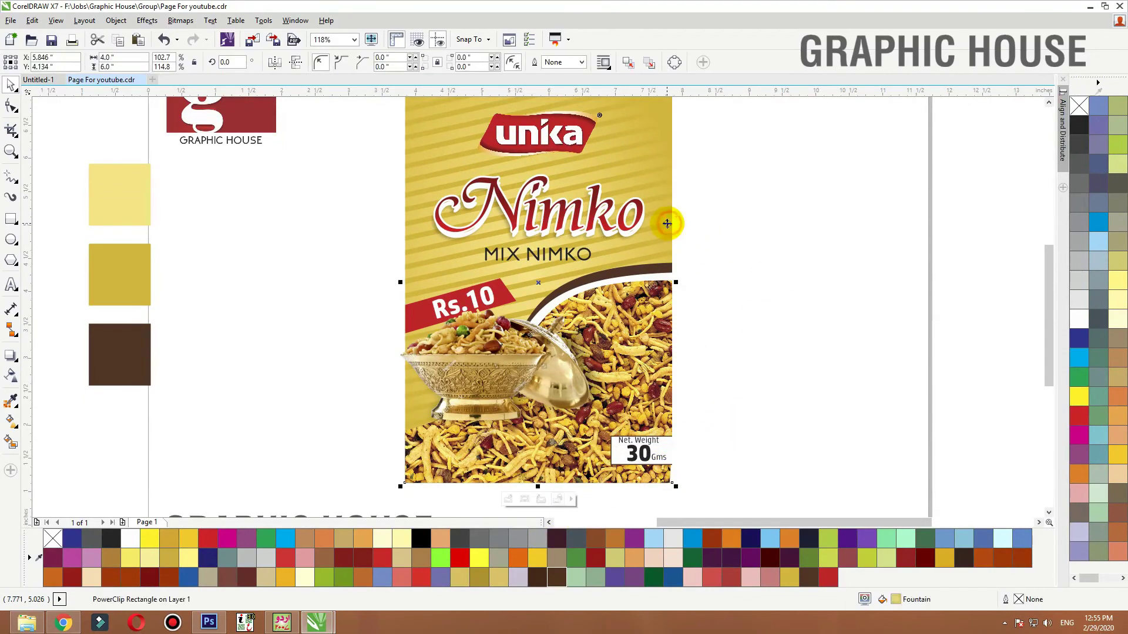
{"action": "scroll", "coordinate": [551, 119], "scroll_direction": "up", "scroll_amount": 1}
Scale the golden bowl image down slightly and position it just inside the pack's left edge
{"action": "left_click", "coordinate": [526, 348]}
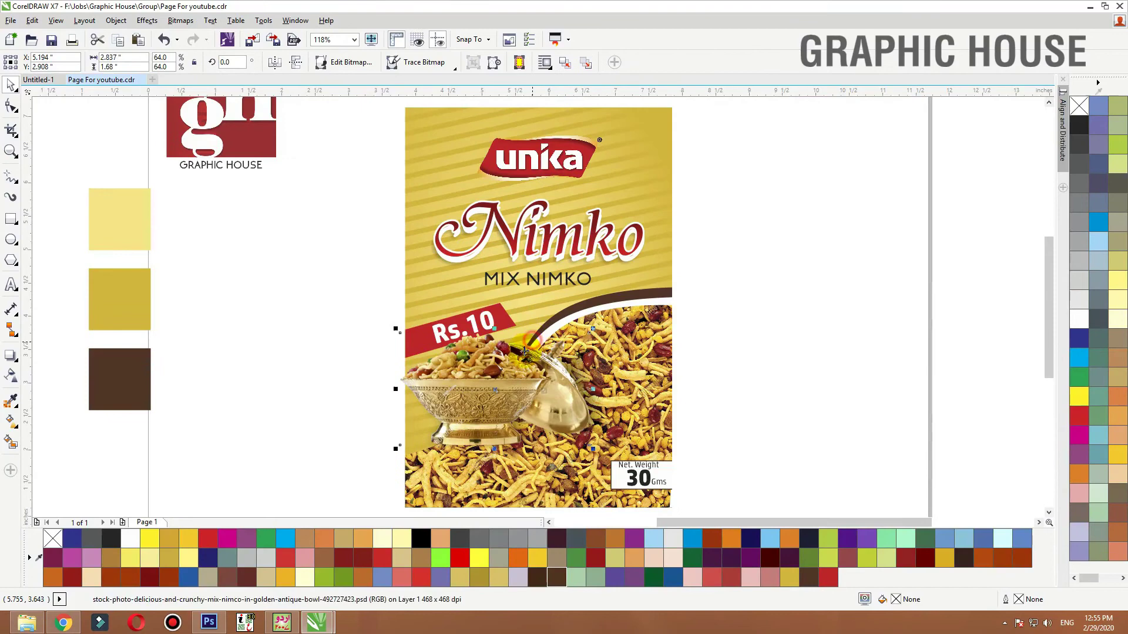
{"action": "left_click", "coordinate": [605, 359], "text": "shift"}
{"action": "left_click_drag", "start_coordinate": [635, 329], "coordinate": [629, 333]}
{"action": "left_click_drag", "start_coordinate": [564, 360], "coordinate": [563, 360]}
{"action": "left_click", "coordinate": [800, 302]}
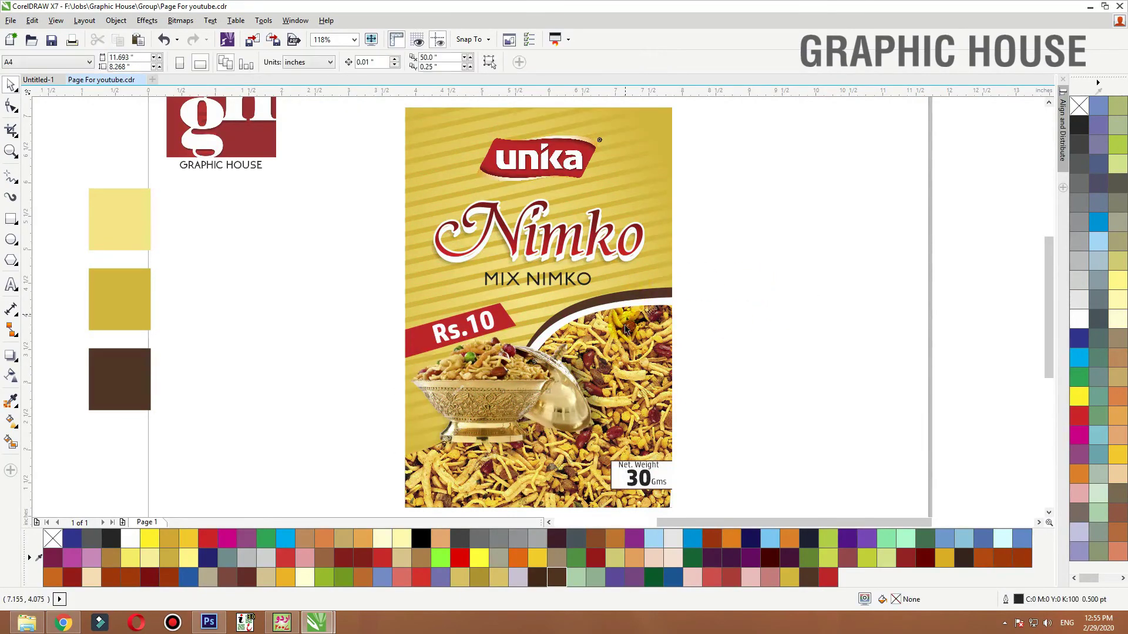
Duplicate the complete pack design and place the copy to the right of the original
{"action": "key", "text": "space"}
{"action": "key", "text": "F4"}
{"action": "key", "text": "space"}
{"action": "left_click_drag", "start_coordinate": [519, 127], "coordinate": [781, 453]}
{"action": "left_click_drag", "start_coordinate": [676, 388], "coordinate": [915, 390]}
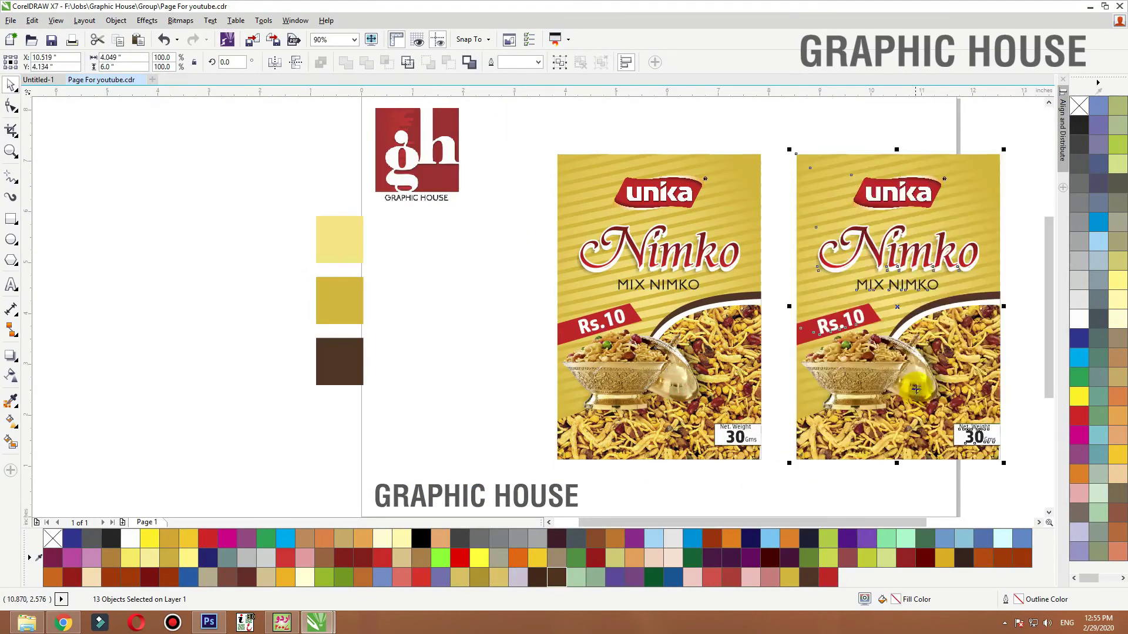
{"action": "key", "text": "shift+F2"}
{"action": "left_click", "coordinate": [951, 284]}
Try light yellow (C0 M0 Y60 K0), red and dark red (C18 M100 Y100 K18) fills on the duplicate pack's background
{"action": "left_click", "coordinate": [673, 271]}
{"action": "double_click", "coordinate": [673, 271]}
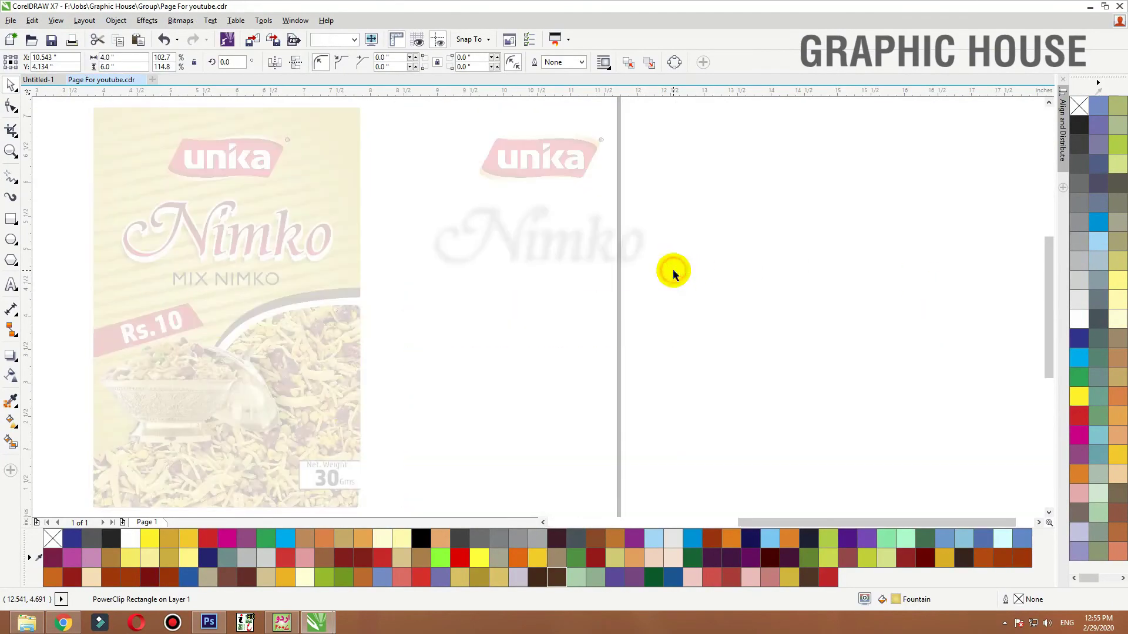
{"action": "left_click", "coordinate": [869, 288], "text": "ctrl"}
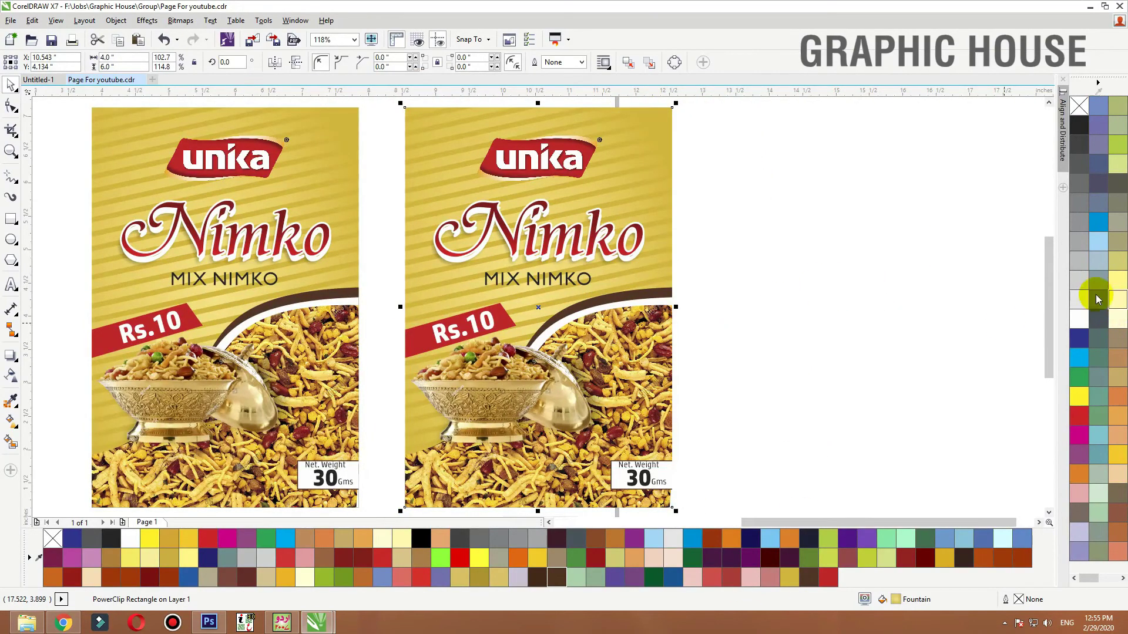
{"action": "left_click", "coordinate": [655, 220]}
{"action": "left_click", "coordinate": [1116, 278]}
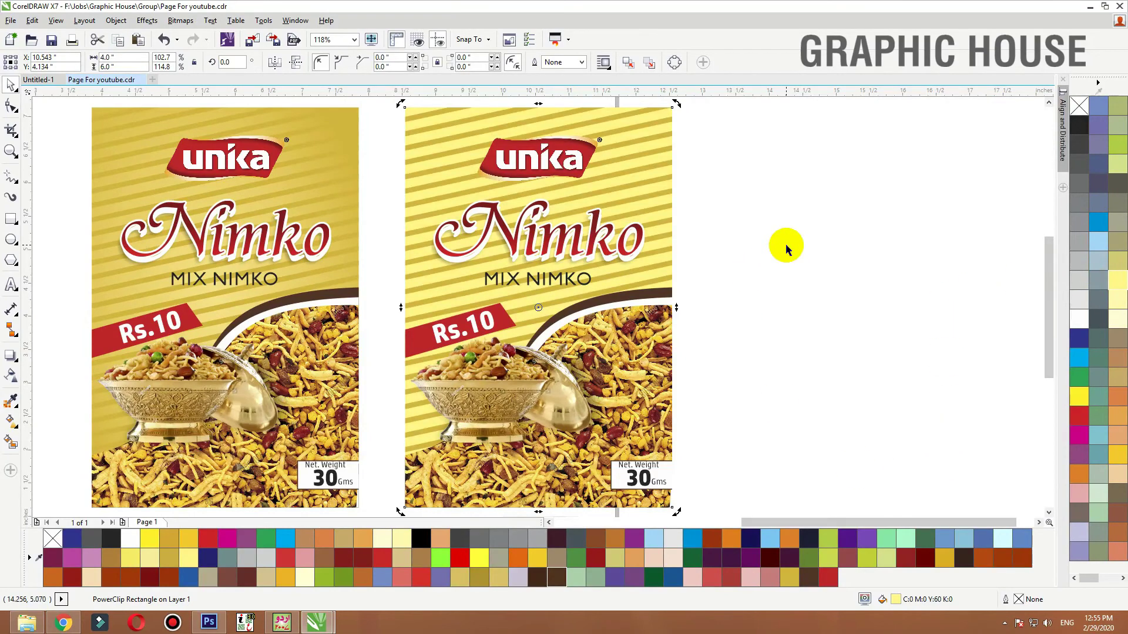
{"action": "left_click", "coordinate": [1081, 418]}
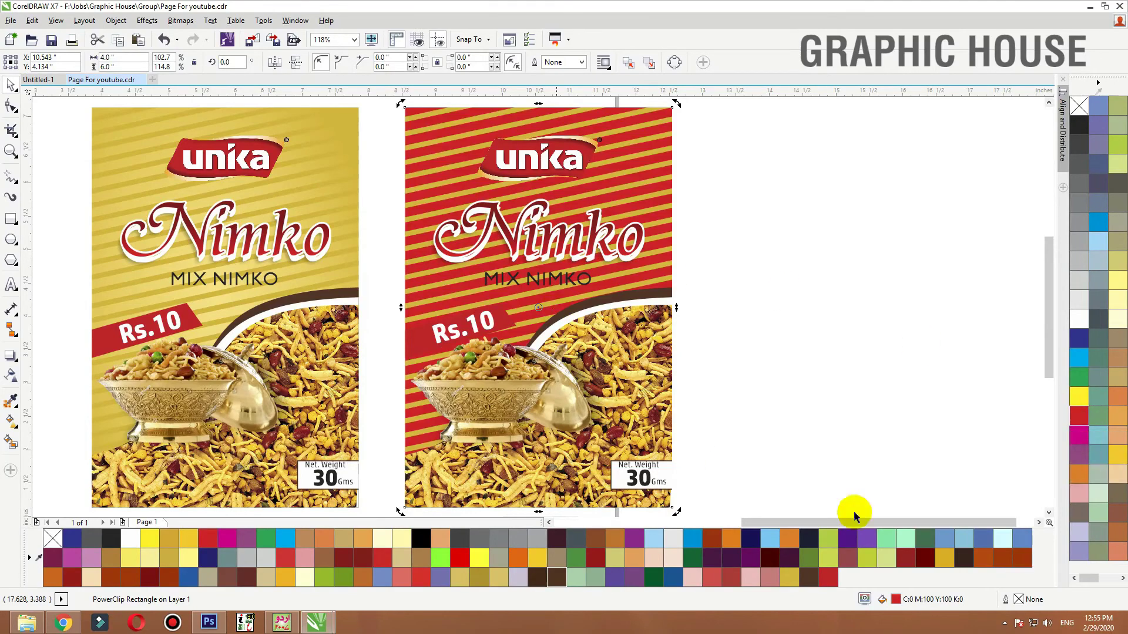
{"action": "left_click", "coordinate": [924, 563]}
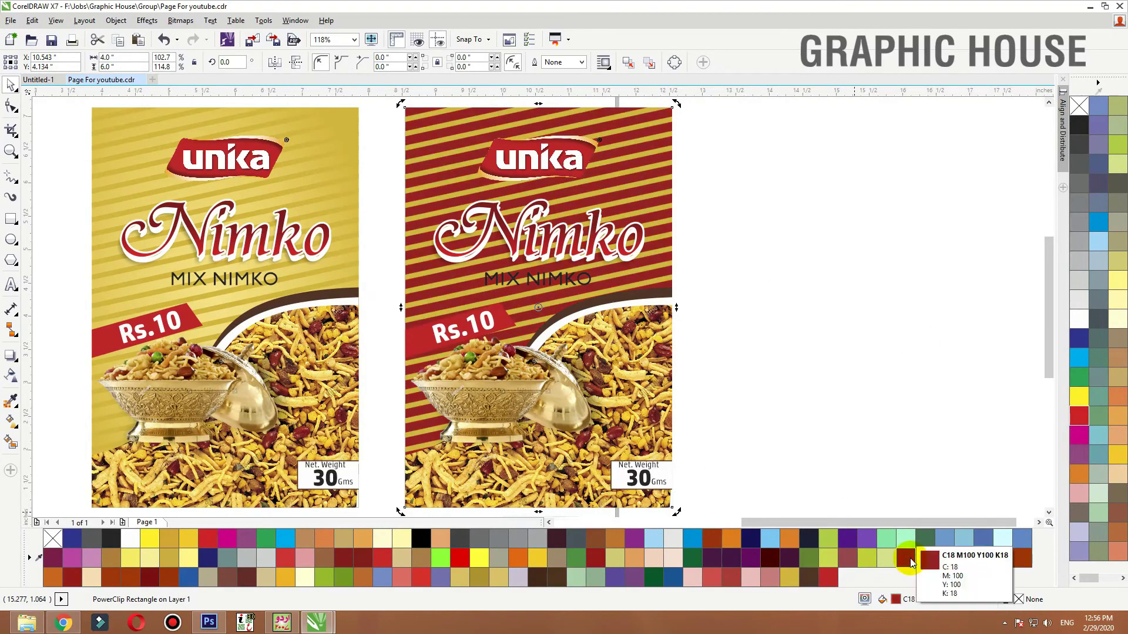
Set the duplicate pack's background to a uniform dark red fill of C0 M100 Y100 K50
{"action": "left_click", "coordinate": [1082, 417]}
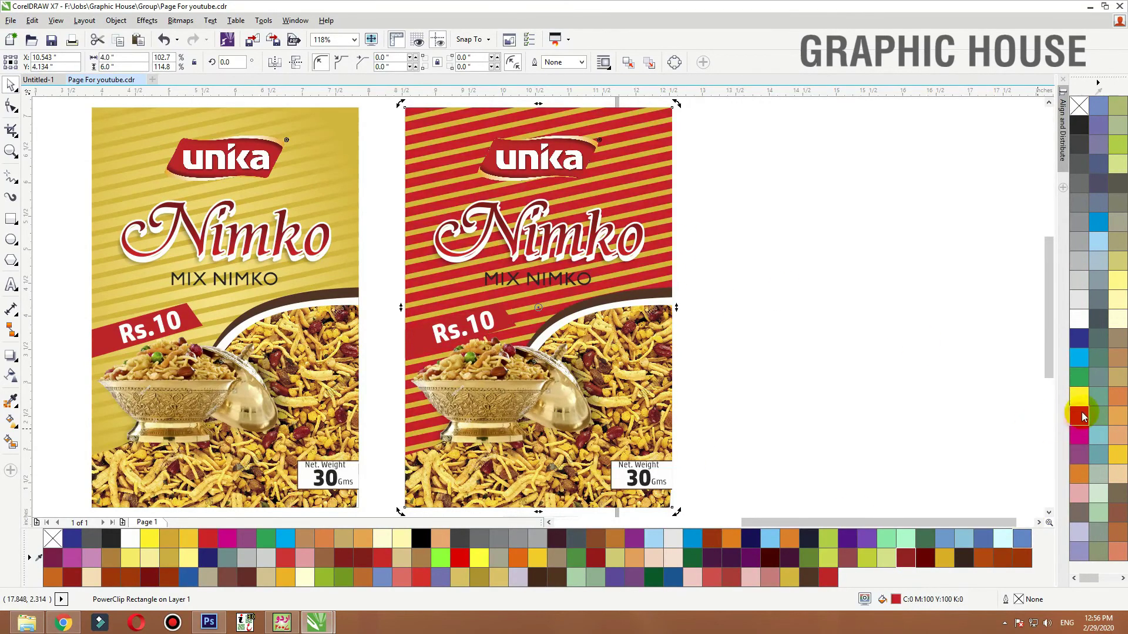
{"action": "double_click", "coordinate": [894, 600]}
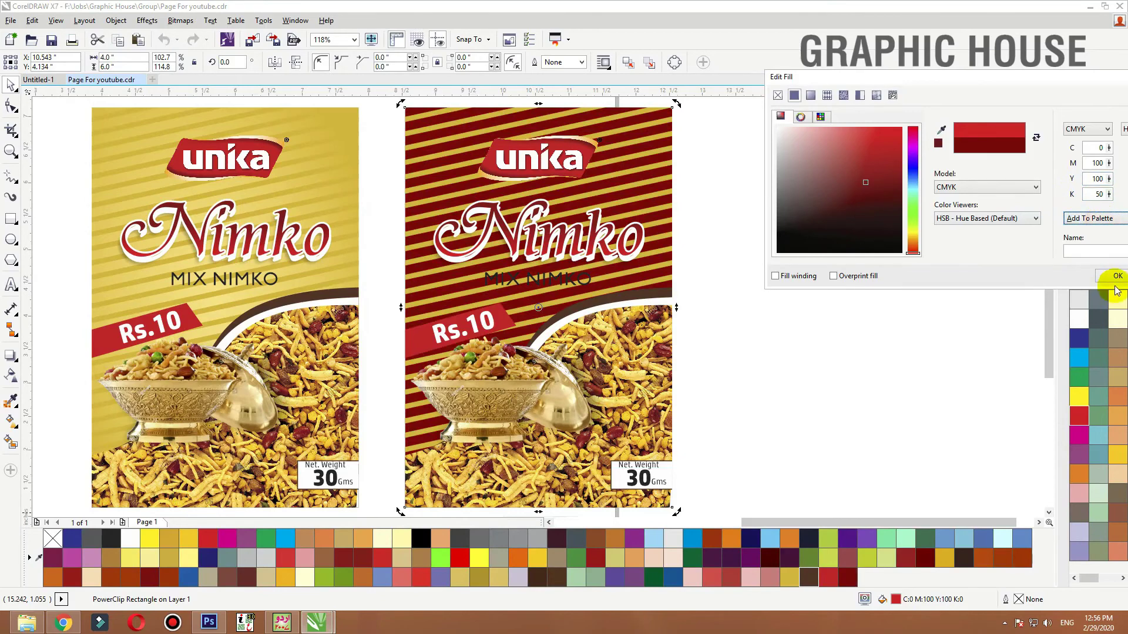
{"action": "left_click", "coordinate": [1116, 276]}
Give the duplicate pack's background an elliptical gradient from red in the centre to dark red at the edges
{"action": "left_click", "coordinate": [671, 261]}
{"action": "key", "text": "g"}
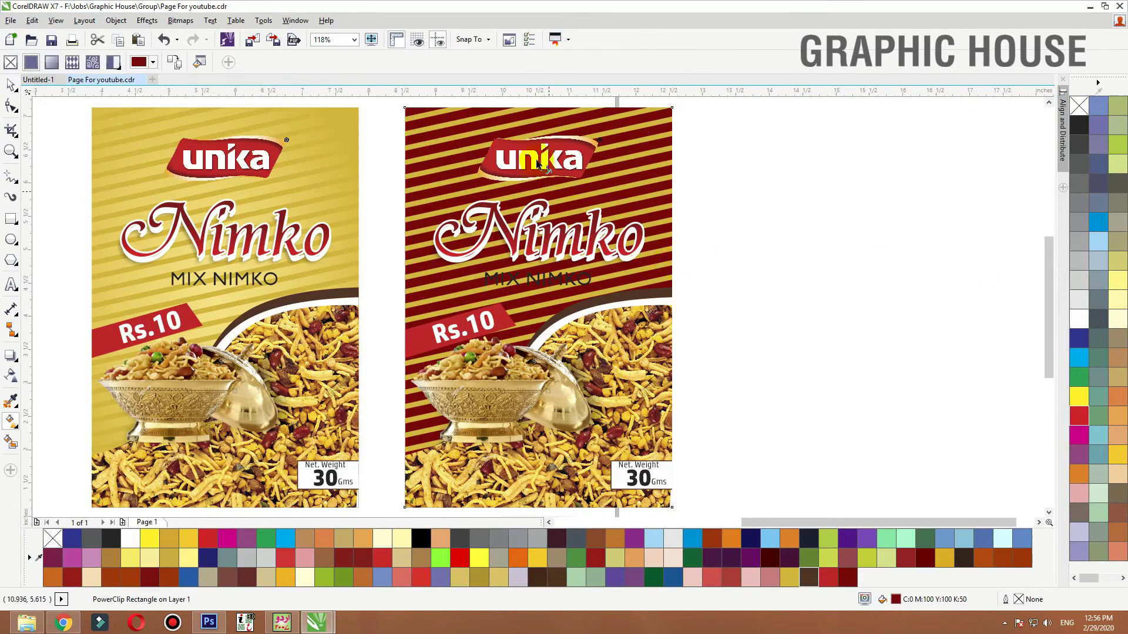
{"action": "left_click_drag", "start_coordinate": [539, 159], "coordinate": [539, 327]}
{"action": "left_click", "coordinate": [213, 69]}
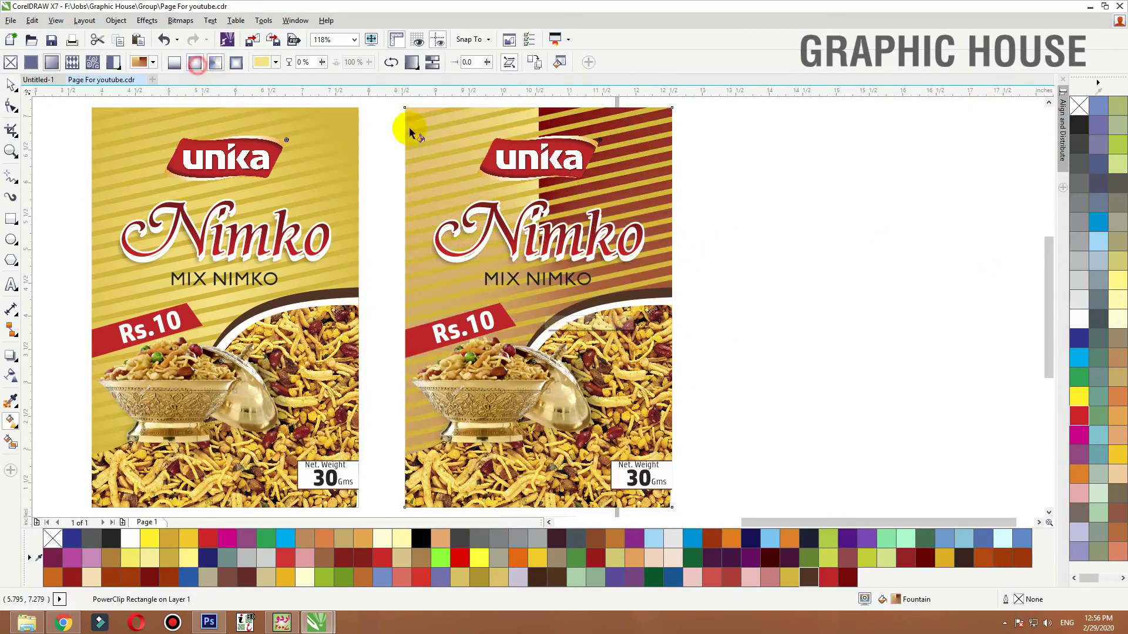
{"action": "left_click", "coordinate": [1079, 418]}
{"action": "left_click_drag", "start_coordinate": [559, 442], "coordinate": [561, 461]}
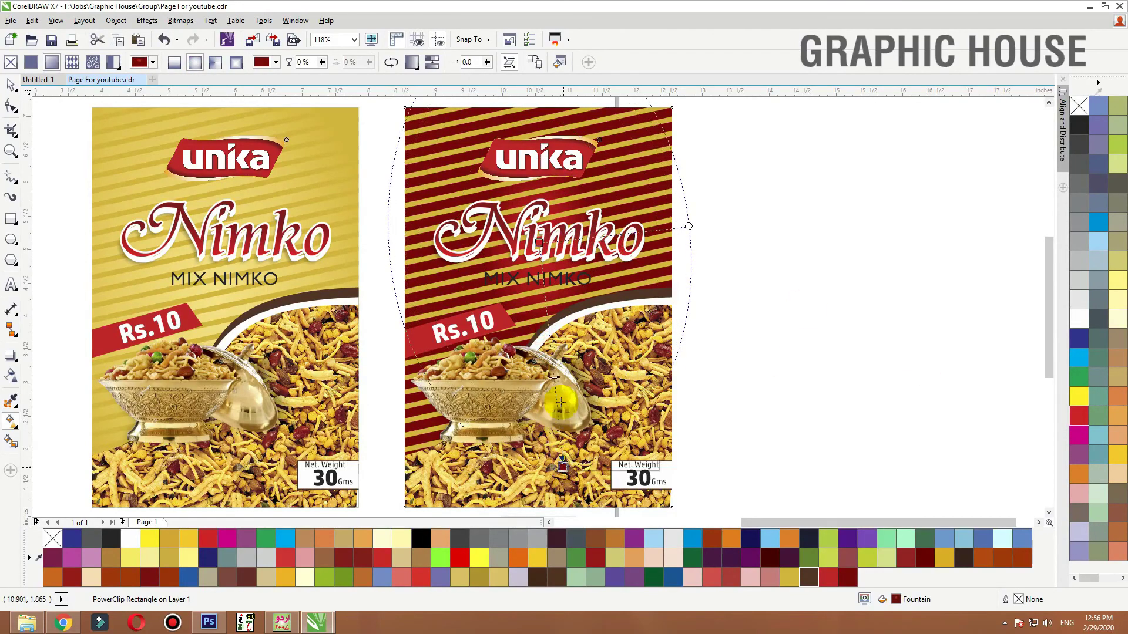
{"action": "left_click_drag", "start_coordinate": [541, 241], "coordinate": [546, 288]}
{"action": "left_click", "coordinate": [735, 263]}
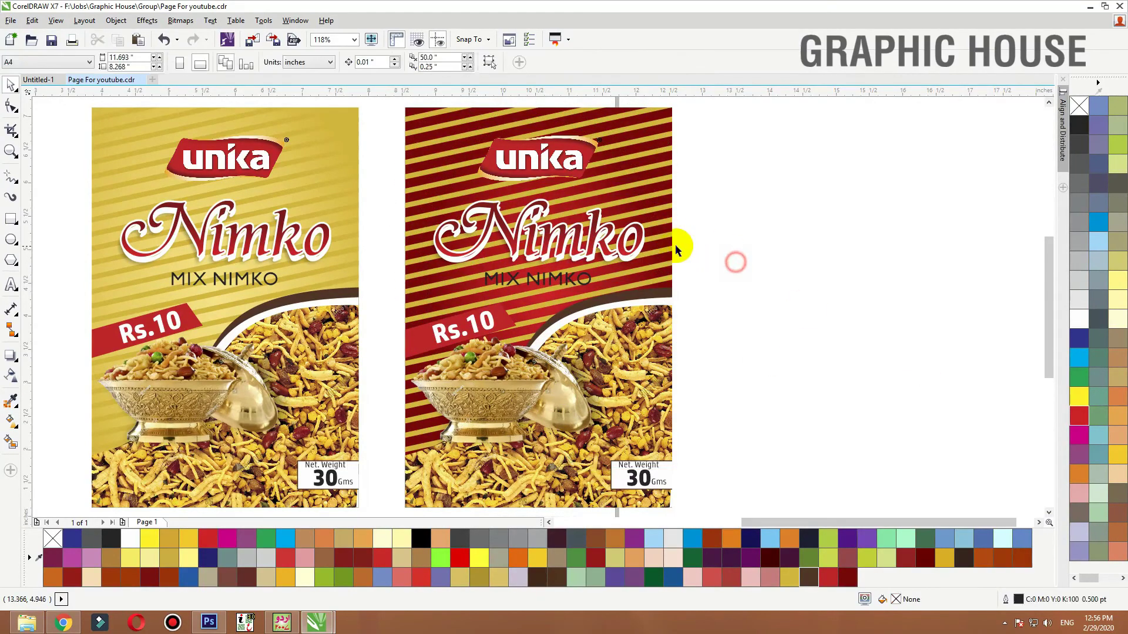
Recolour the golden diagonal stripes inside the red pack's PowerClip to dark red C0 M100 Y100 K50
{"action": "left_click", "coordinate": [663, 252]}
{"action": "left_click", "coordinate": [668, 252], "text": "ctrl"}
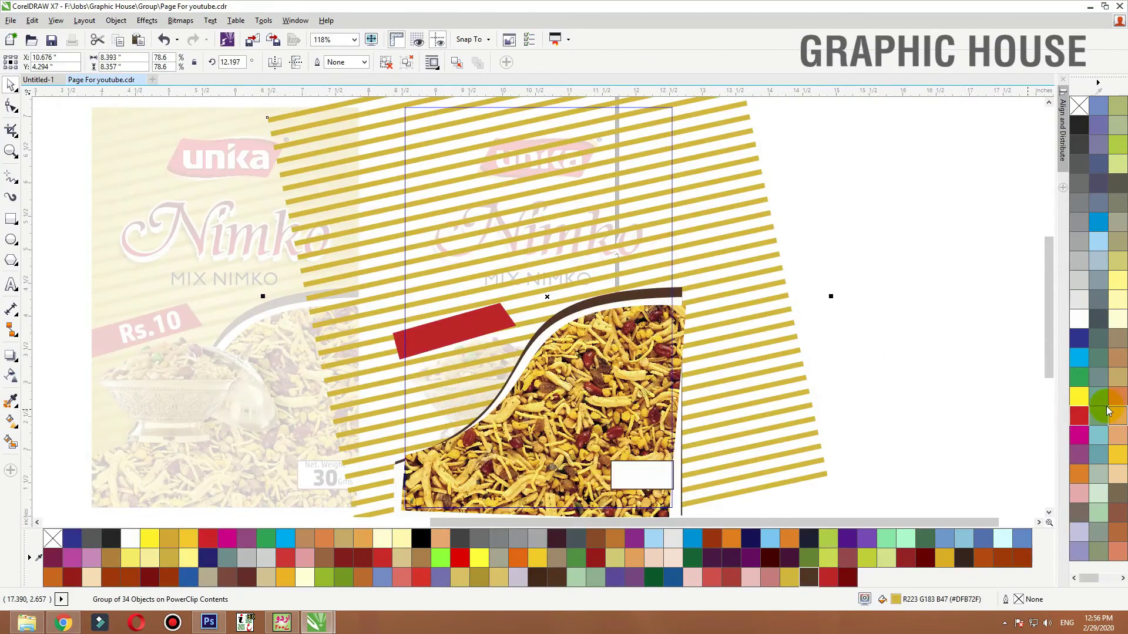
{"action": "left_click", "coordinate": [848, 578]}
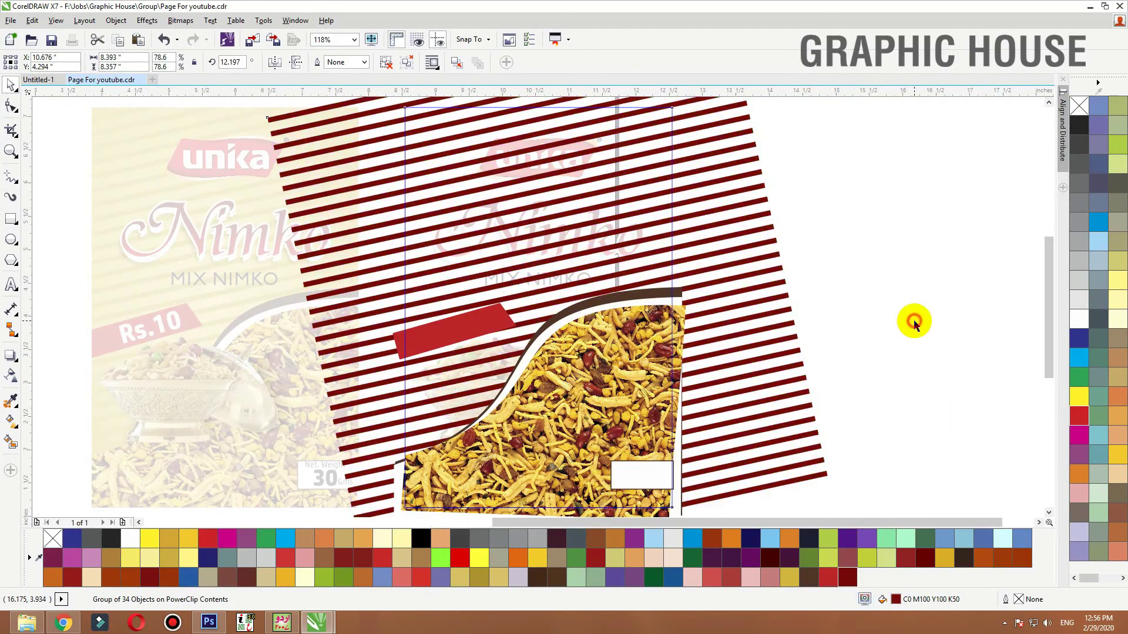
{"action": "left_click", "coordinate": [887, 344], "text": "ctrl"}
Fill the front Nimko title on the red pack with golden yellow C0 M20 Y100 K0
{"action": "left_click", "coordinate": [571, 251]}
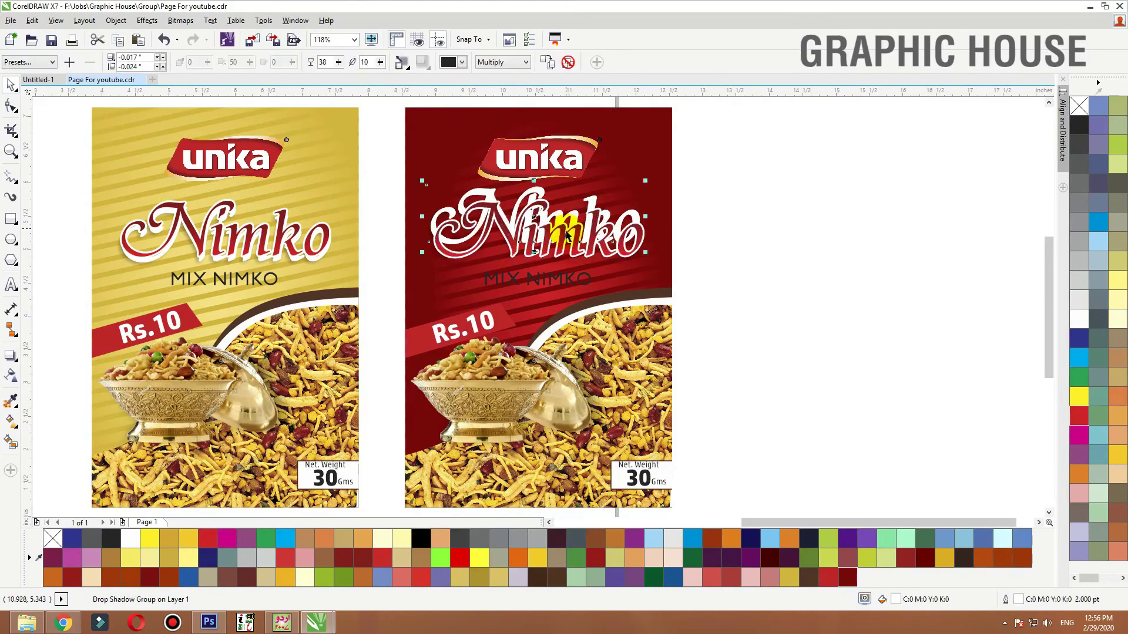
{"action": "left_click", "coordinate": [796, 240]}
{"action": "key", "text": "F2"}
{"action": "left_click_drag", "start_coordinate": [754, 171], "coordinate": [354, 347]}
{"action": "left_click", "coordinate": [671, 288]}
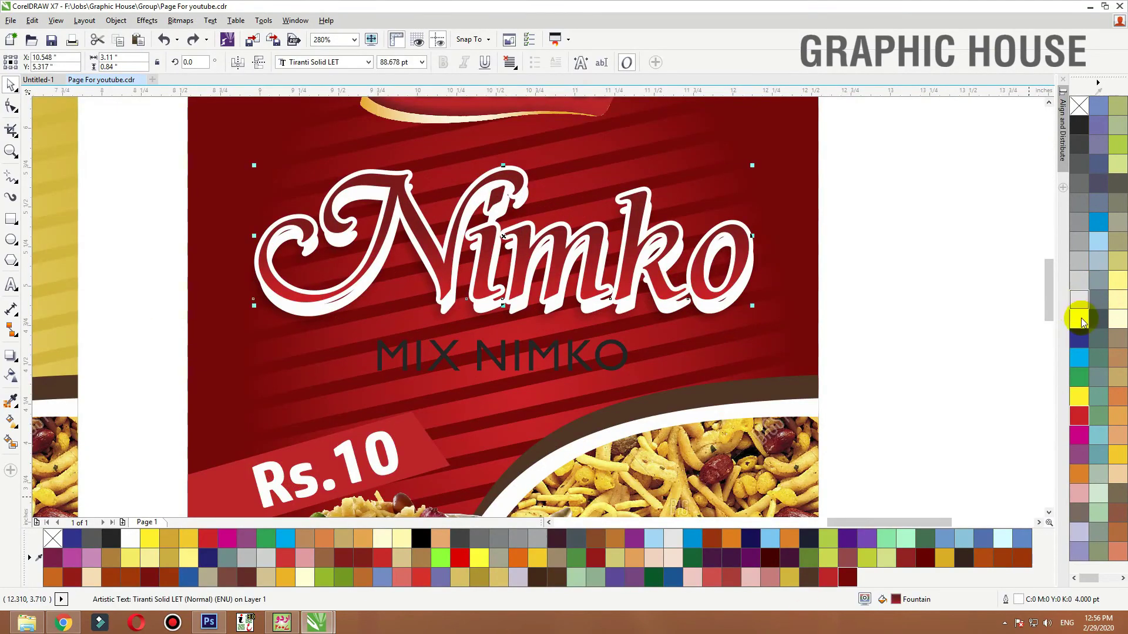
{"action": "left_click", "coordinate": [1116, 292]}
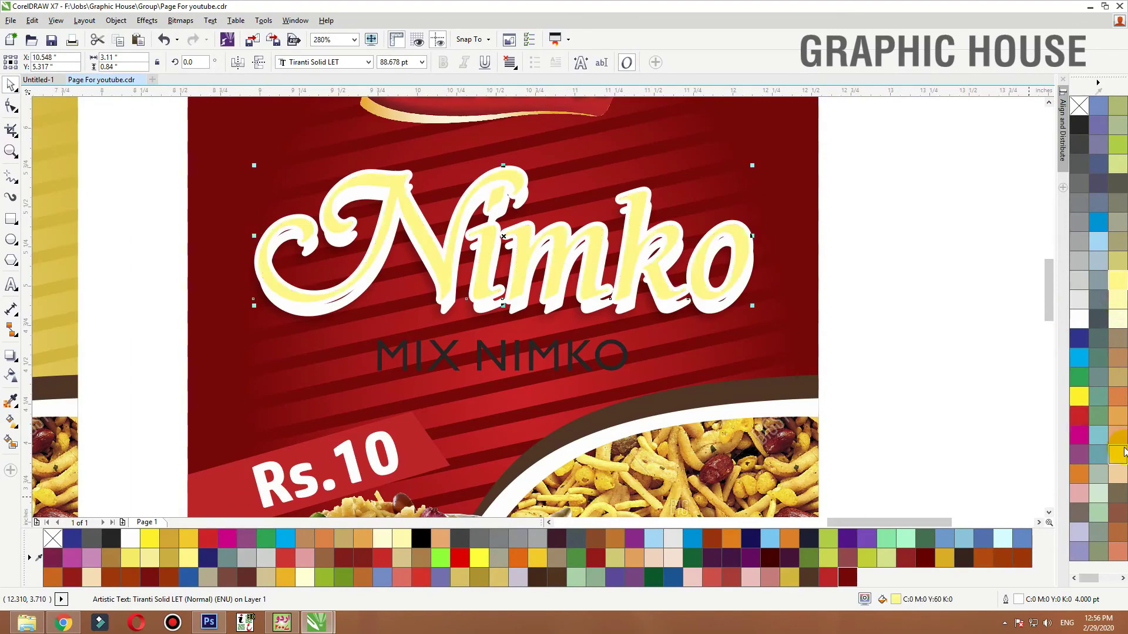
{"action": "left_click", "coordinate": [1118, 453]}
{"action": "left_click", "coordinate": [876, 247]}
Make the front Nimko title's outline black, and set both fill and outline of the white copy behind it to black
{"action": "left_click", "coordinate": [739, 256]}
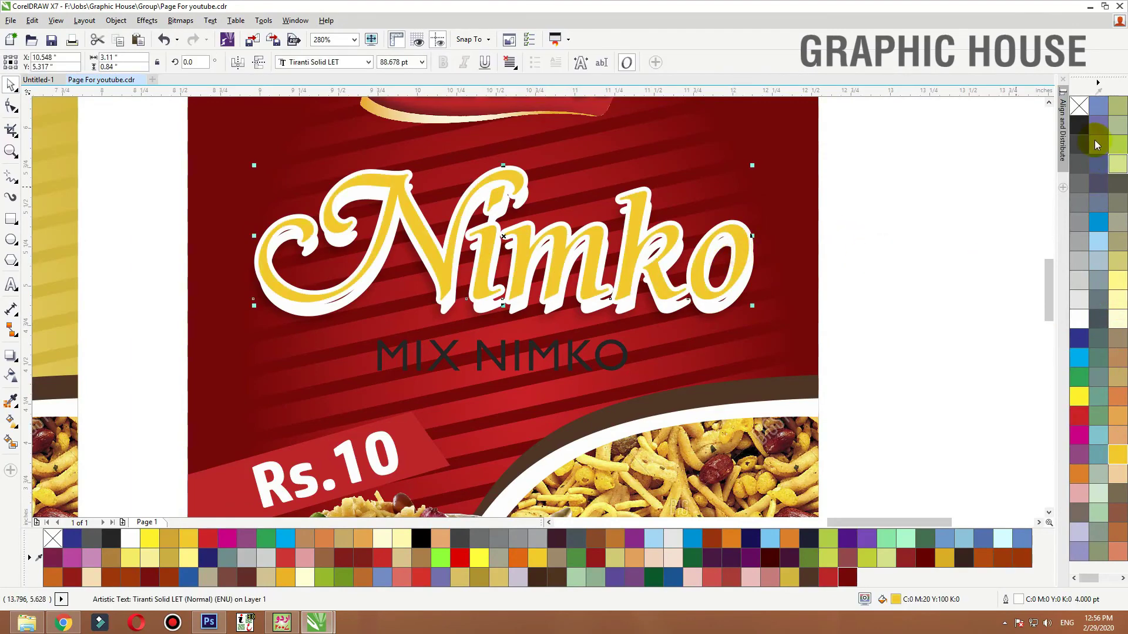
{"action": "left_click", "coordinate": [924, 227]}
{"action": "left_click", "coordinate": [711, 312]}
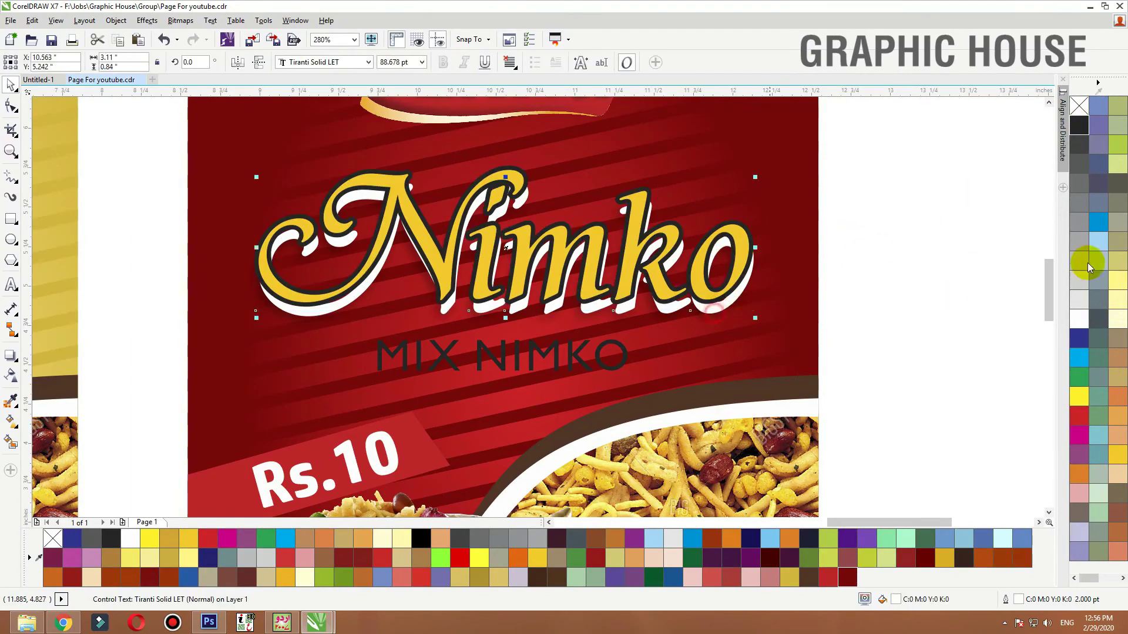
{"action": "right_click", "coordinate": [1079, 121]}
{"action": "left_click", "coordinate": [1080, 121]}
{"action": "left_click", "coordinate": [985, 200]}
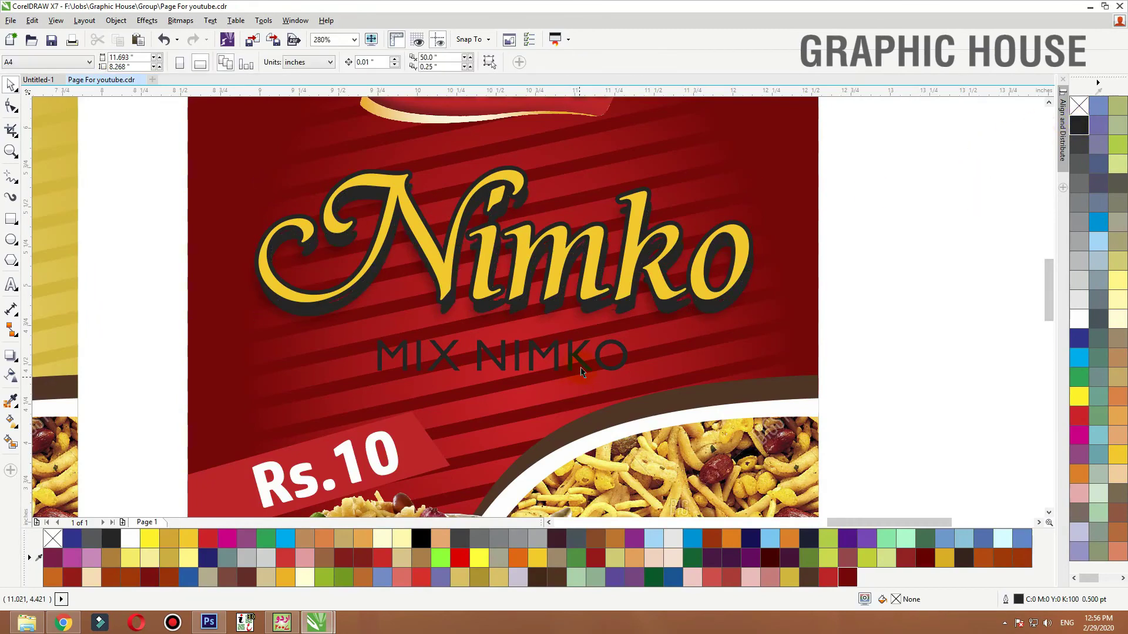
Fill the MIX NIMKO text on the red pack with white
{"action": "left_click", "coordinate": [574, 364]}
{"action": "left_click", "coordinate": [1080, 319]}
{"action": "left_click", "coordinate": [730, 376]}
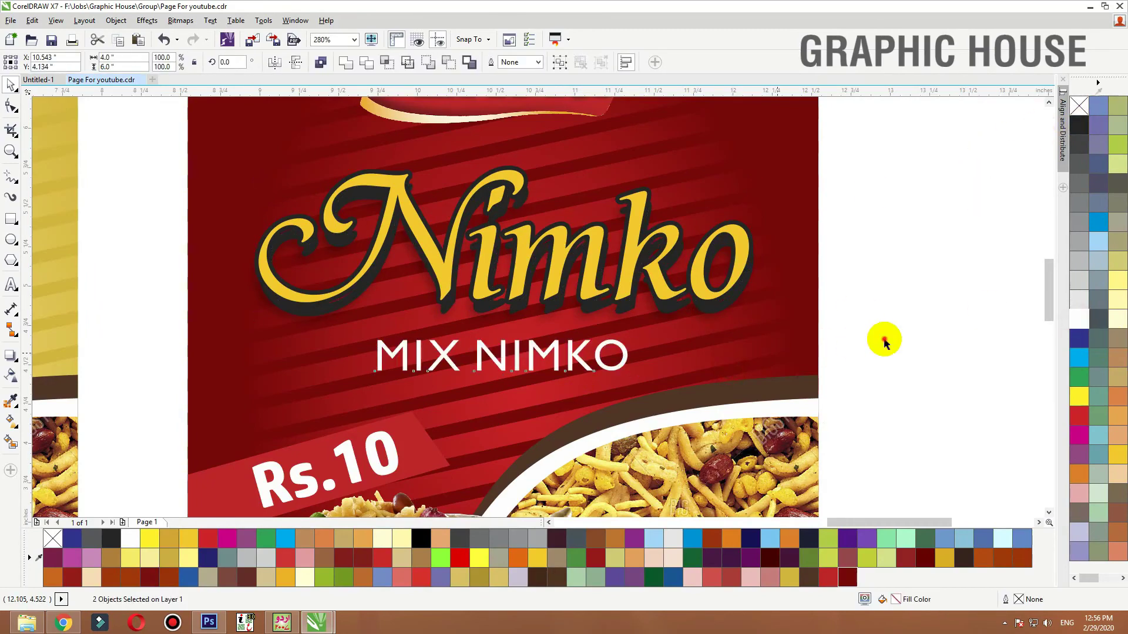
{"action": "left_click", "coordinate": [884, 340]}
Apply a vertical gradient from golden yellow down to white to the front Nimko title and confirm its outline settings
{"action": "left_click", "coordinate": [662, 286]}
{"action": "key", "text": "g"}
{"action": "left_click_drag", "start_coordinate": [517, 203], "coordinate": [518, 286]}
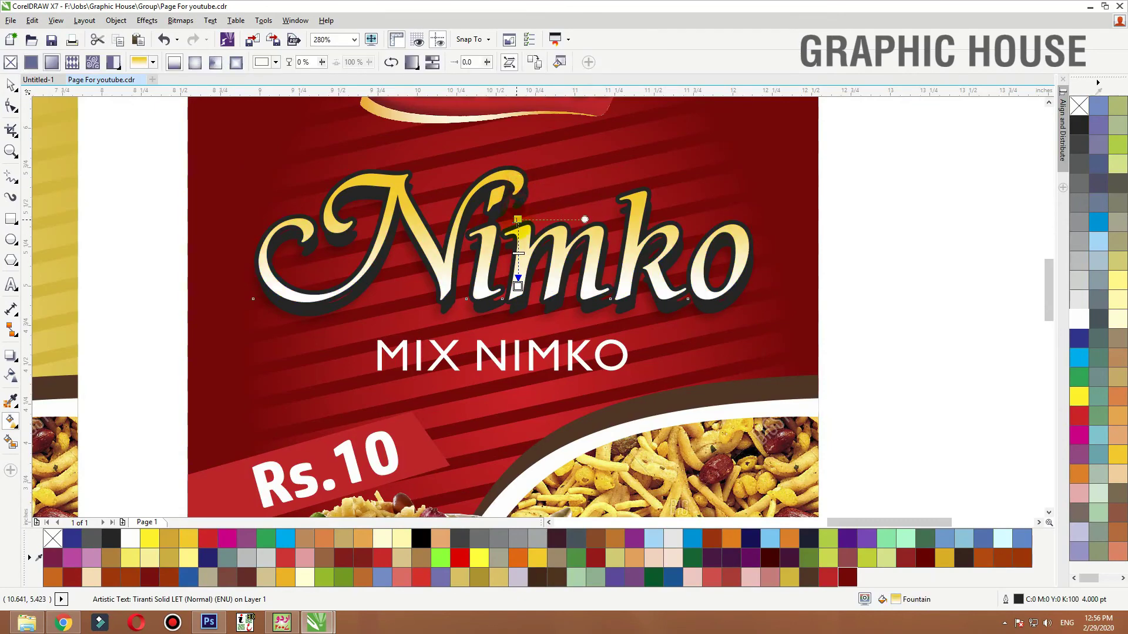
{"action": "key", "text": "space"}
{"action": "key", "text": "F12"}
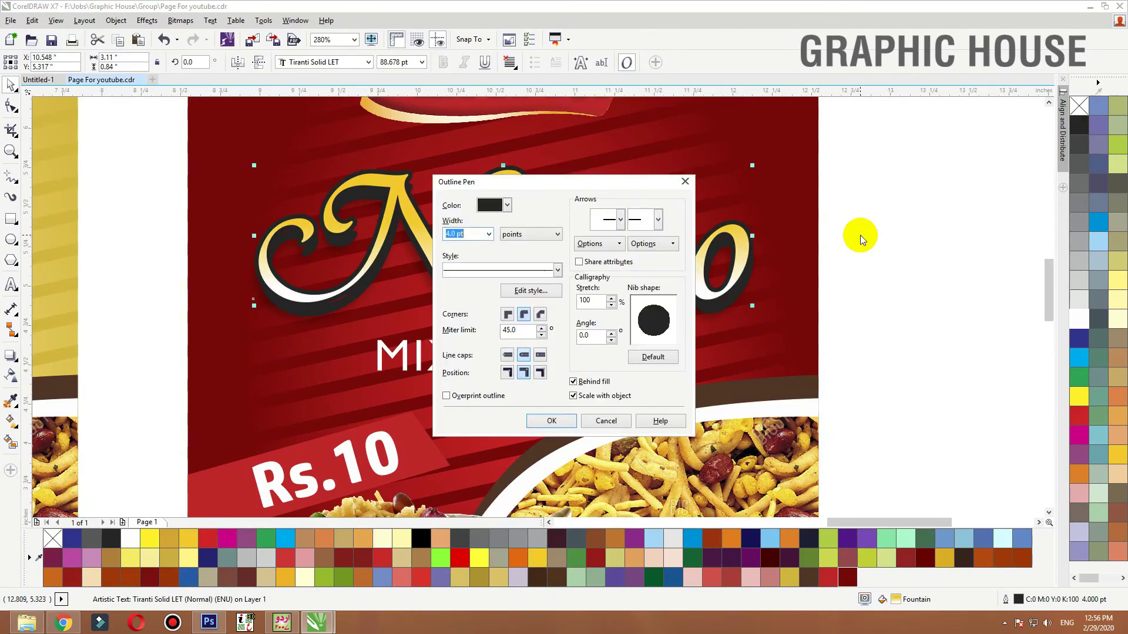
{"action": "key", "text": "Return"}
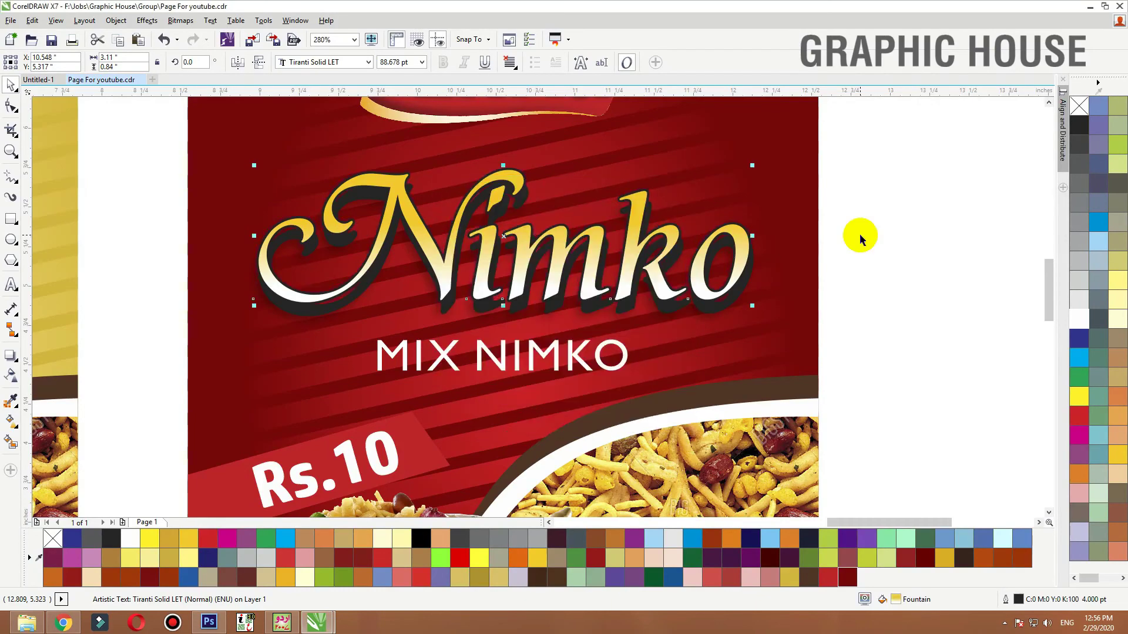
Shift the black Nimko copy slightly lower to deepen the shadow behind the title
{"action": "left_click", "coordinate": [816, 230]}
{"action": "left_click", "coordinate": [707, 315]}
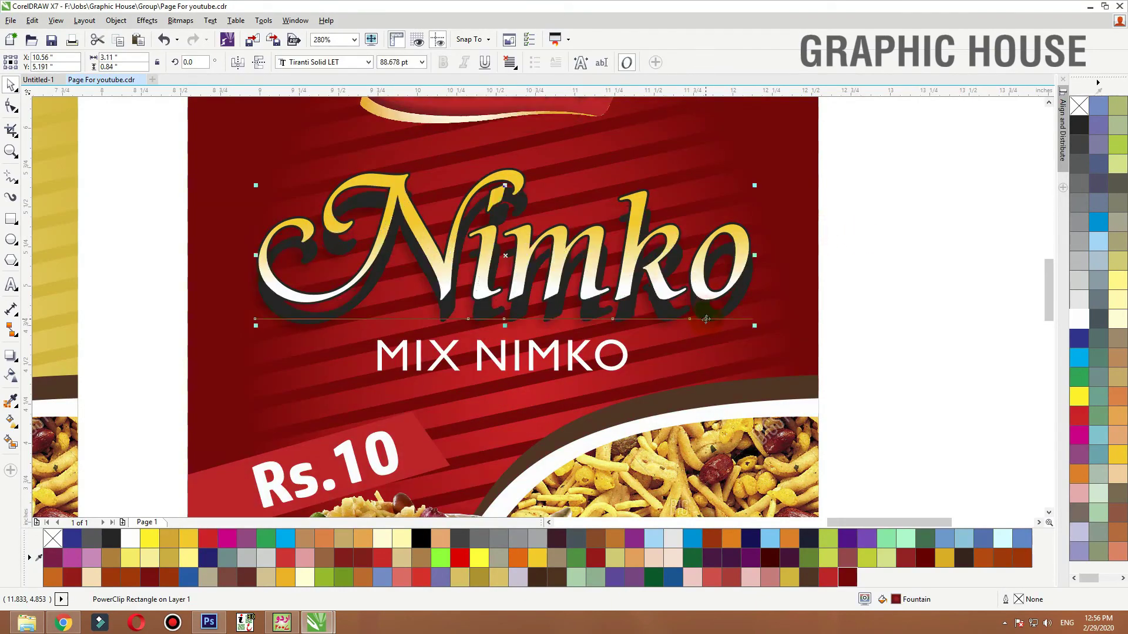
{"action": "left_click", "coordinate": [798, 283]}
{"action": "key", "text": "shift+F2"}
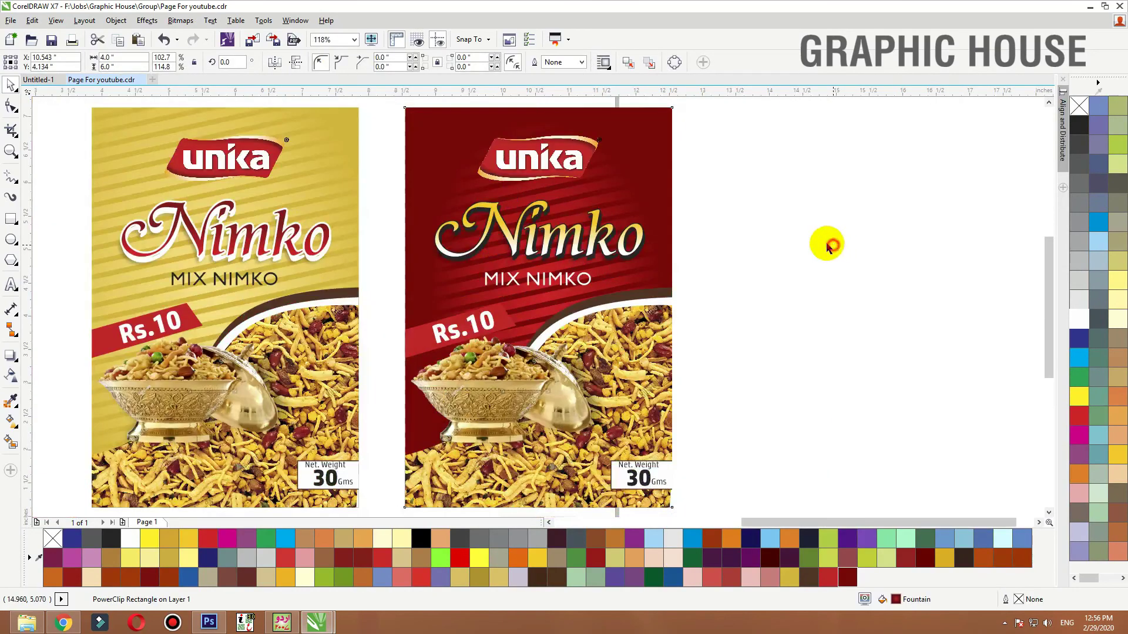
Centre the Unika logo horizontally on the red pack
{"action": "left_click", "coordinate": [831, 245]}
{"action": "left_click", "coordinate": [553, 158]}
{"action": "left_click", "coordinate": [652, 171], "text": "shift"}
{"action": "key", "text": "c"}
{"action": "left_click", "coordinate": [755, 200]}
Add a black Multiply drop shadow to the red pack's Unika logo, cast towards its upper left
{"action": "key", "text": "F2"}
{"action": "left_click_drag", "start_coordinate": [760, 202], "coordinate": [356, 109]}
{"action": "left_click", "coordinate": [586, 323]}
{"action": "left_click_drag", "start_coordinate": [577, 326], "coordinate": [526, 301]}
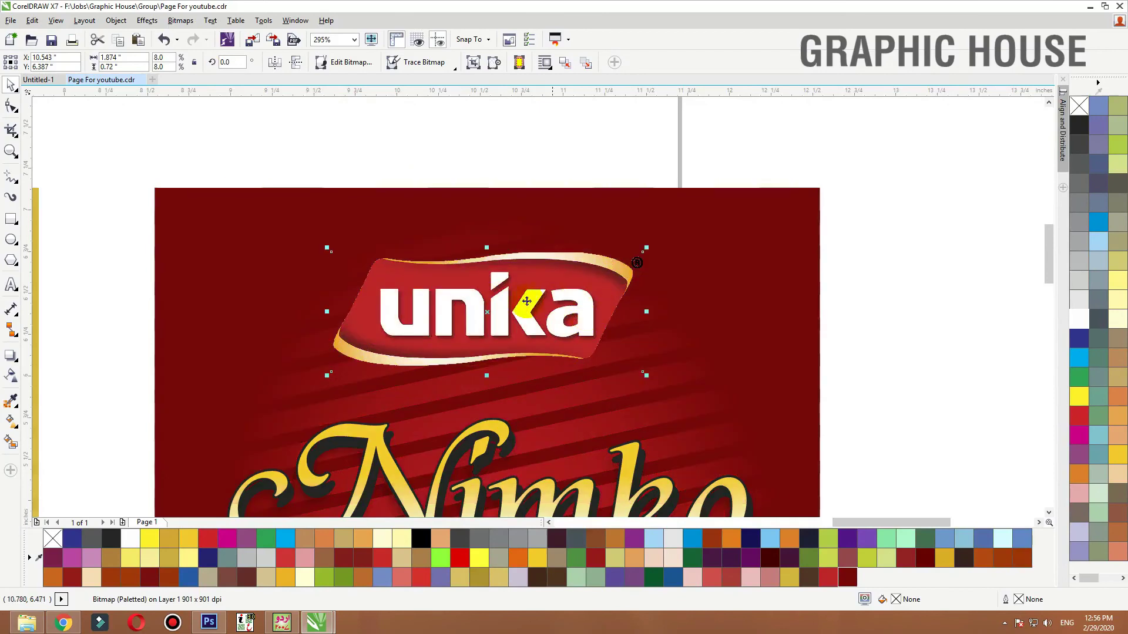
{"action": "left_click", "coordinate": [17, 362]}
{"action": "left_click", "coordinate": [43, 355]}
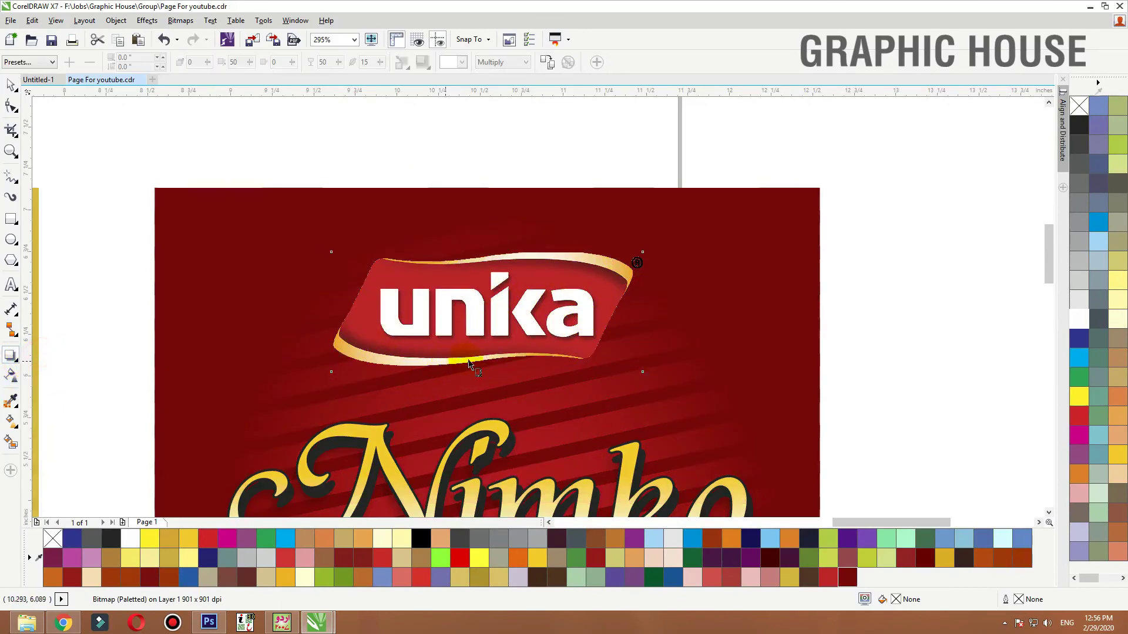
{"action": "left_click_drag", "start_coordinate": [485, 363], "coordinate": [431, 270]}
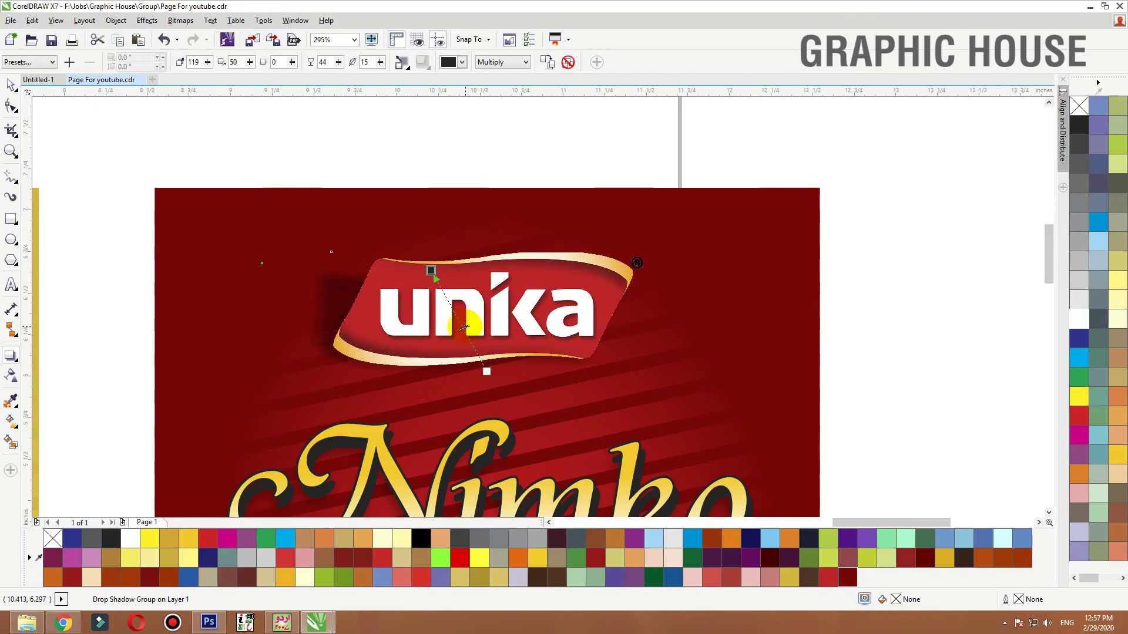
{"action": "key", "text": "space"}
{"action": "left_click", "coordinate": [483, 230]}
{"action": "key", "text": "shift+F2"}
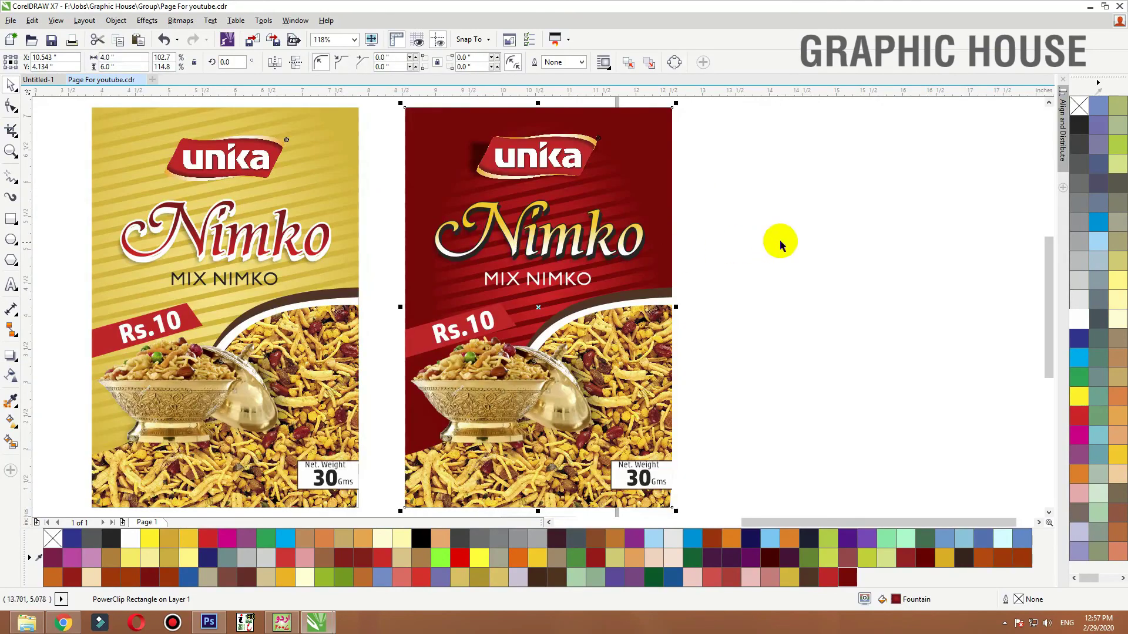
Open the red pack's PowerClip contents and fill the brown curved band above the snack photo with red C0 M100 Y100 K0
{"action": "left_click", "coordinate": [781, 242]}
{"action": "left_click", "coordinate": [495, 329]}
{"action": "left_click", "coordinate": [803, 336]}
{"action": "key", "text": "F2"}
{"action": "left_click_drag", "start_coordinate": [791, 235], "coordinate": [322, 531]}
{"action": "left_click", "coordinate": [679, 155]}
{"action": "double_click", "coordinate": [679, 168]}
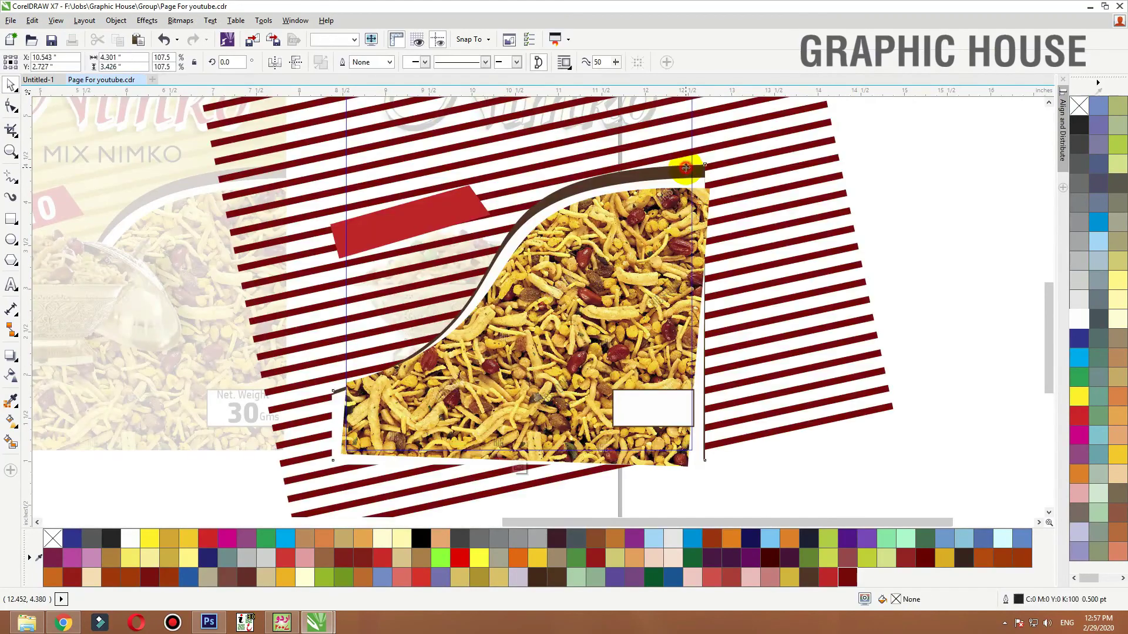
{"action": "left_click", "coordinate": [682, 165]}
{"action": "key", "text": "ctrl+z"}
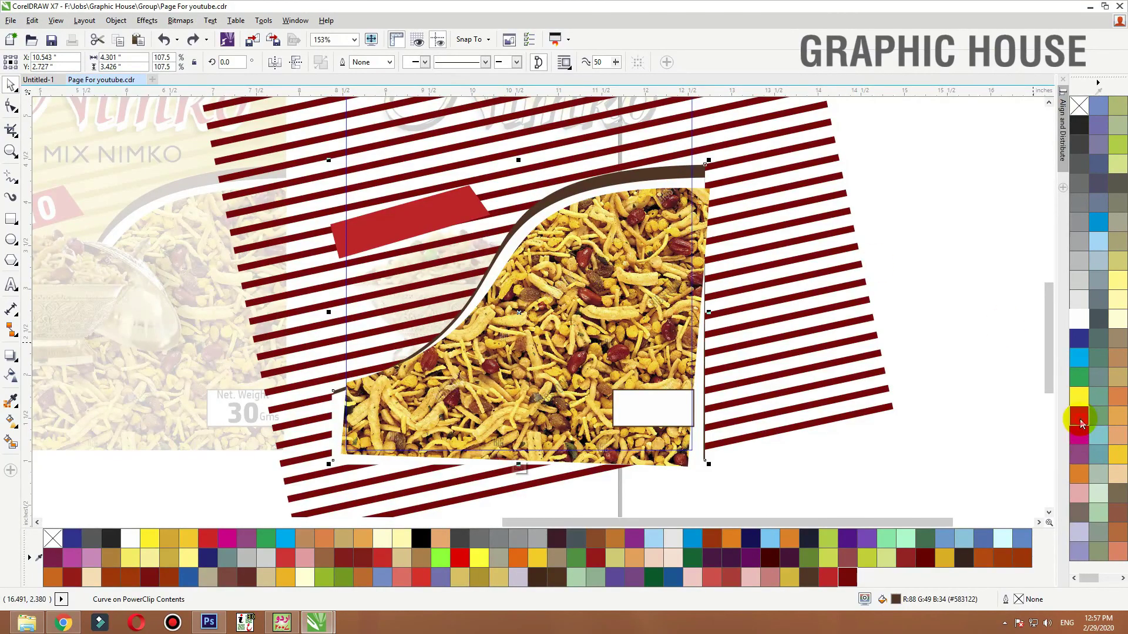
{"action": "left_click", "coordinate": [1079, 421]}
Change the curved band's fill to C0 M91 Y72 K0, add that colour to the palette and finish editing the PowerClip
{"action": "double_click", "coordinate": [895, 600]}
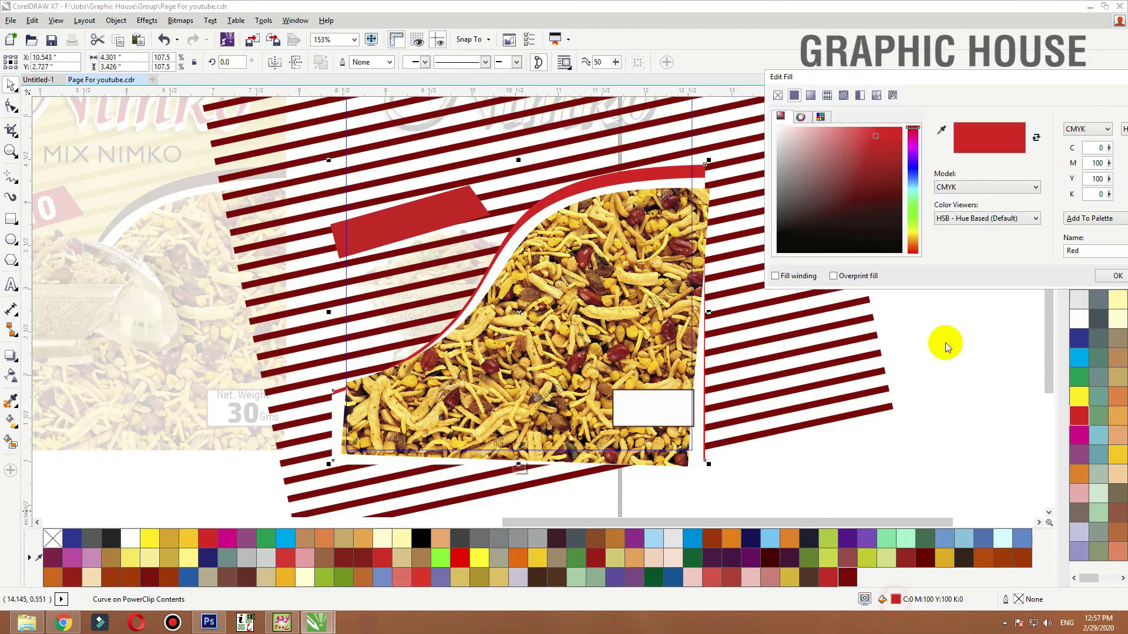
{"action": "left_click_drag", "start_coordinate": [871, 136], "coordinate": [863, 134]}
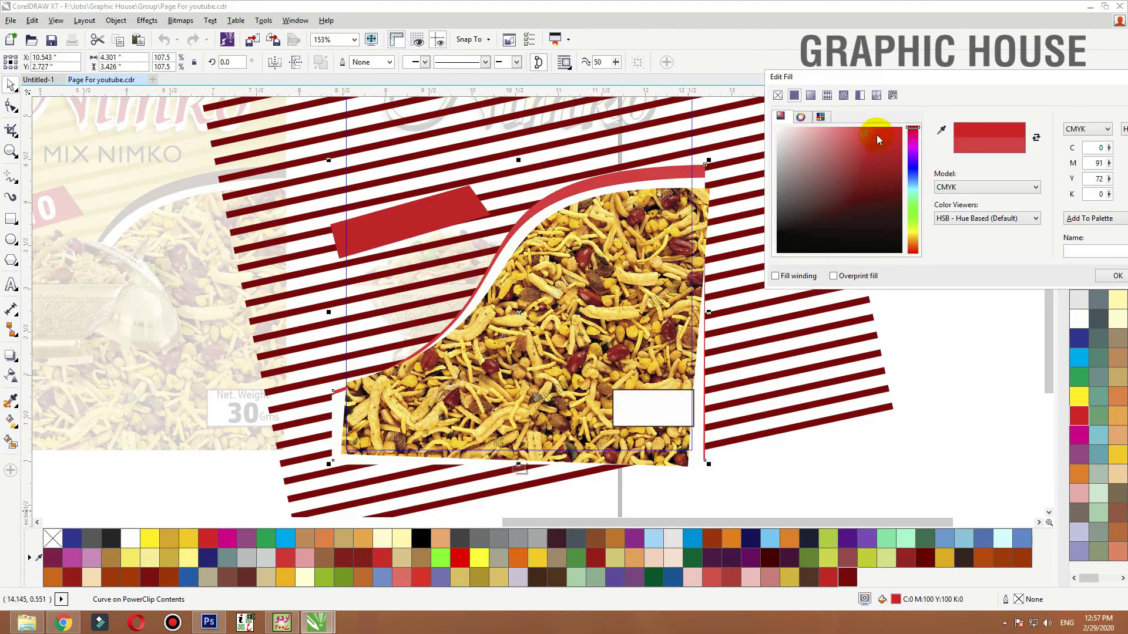
{"action": "left_click", "coordinate": [1081, 219]}
{"action": "left_click", "coordinate": [1116, 282]}
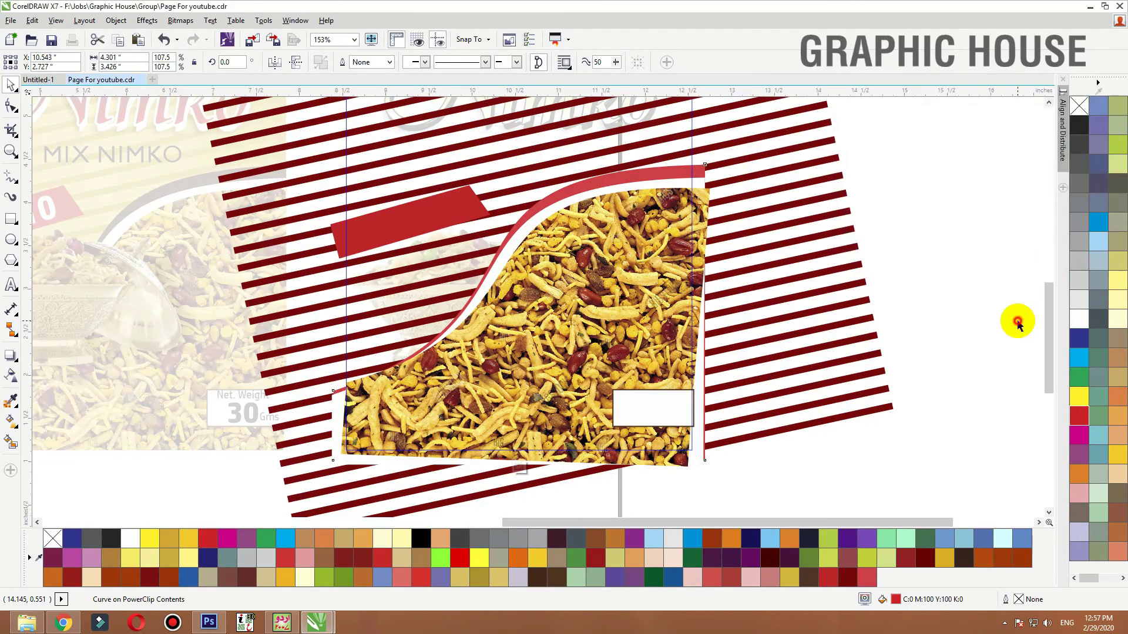
{"action": "left_click", "coordinate": [1016, 322], "text": "ctrl"}
Fill the red pack's price ribbon with golden yellow and its Rs.10 text with dark red
{"action": "left_click", "coordinate": [359, 233]}
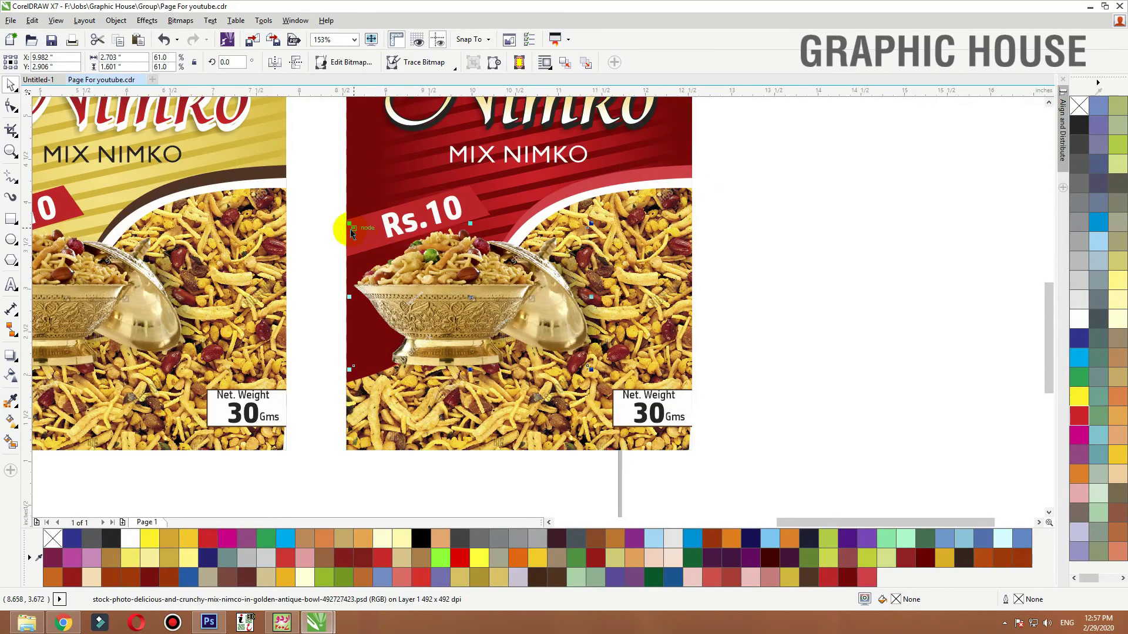
{"action": "left_click", "coordinate": [350, 228], "text": "ctrl"}
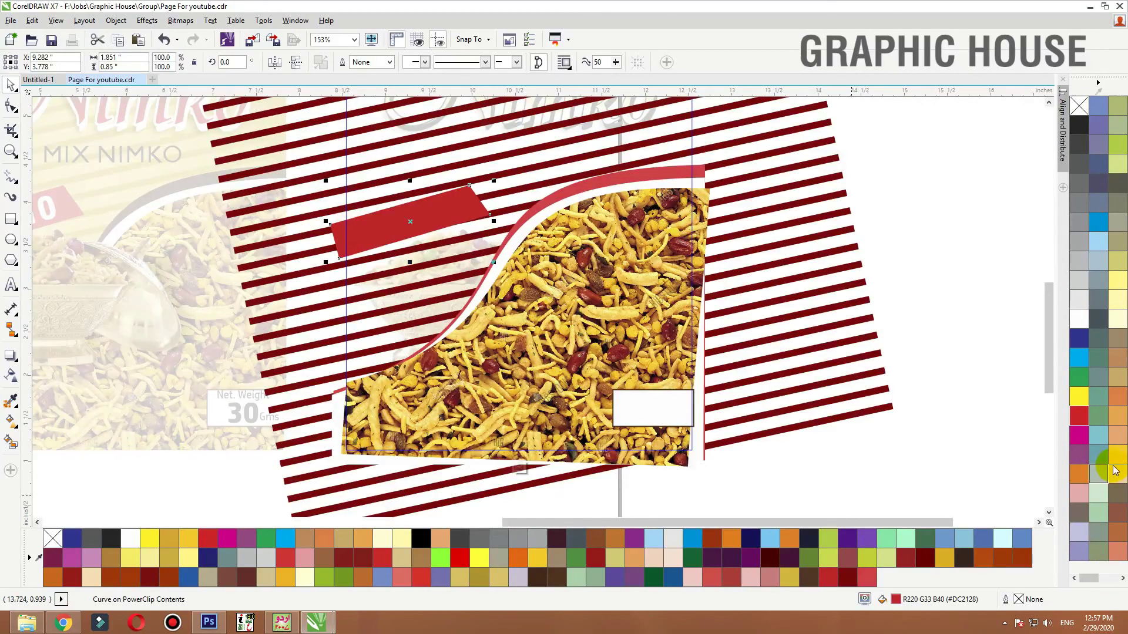
{"action": "left_click", "coordinate": [1116, 459]}
{"action": "left_click", "coordinate": [977, 285], "text": "ctrl"}
{"action": "left_click", "coordinate": [453, 211]}
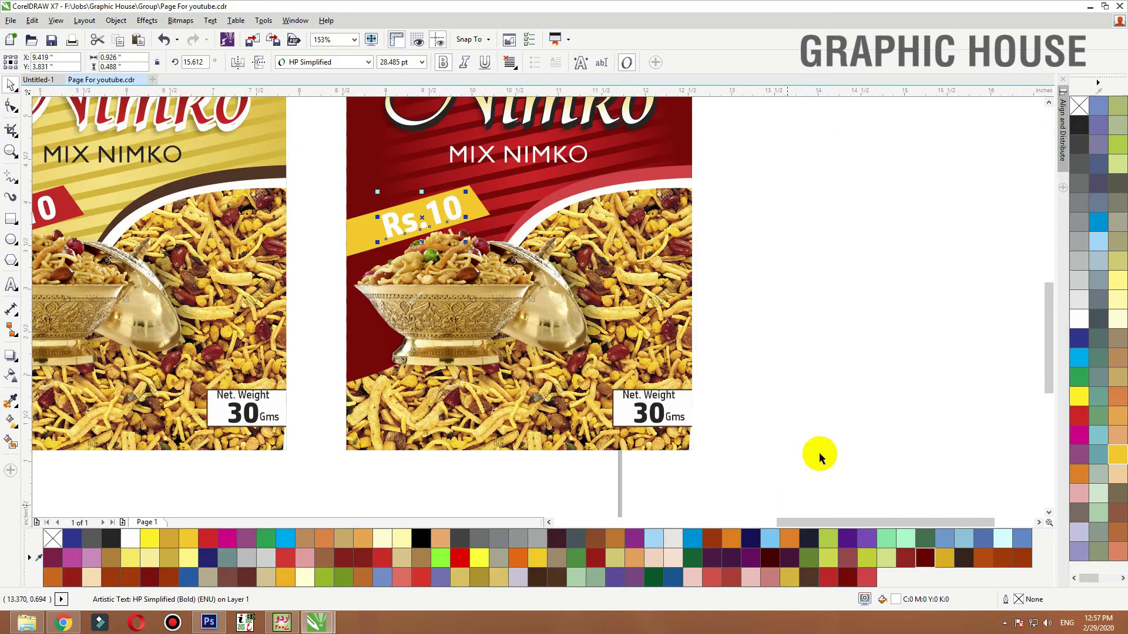
{"action": "left_click", "coordinate": [847, 578]}
{"action": "left_click", "coordinate": [823, 219]}
{"action": "scroll", "coordinate": [718, 194], "scroll_direction": "down", "scroll_amount": 1}
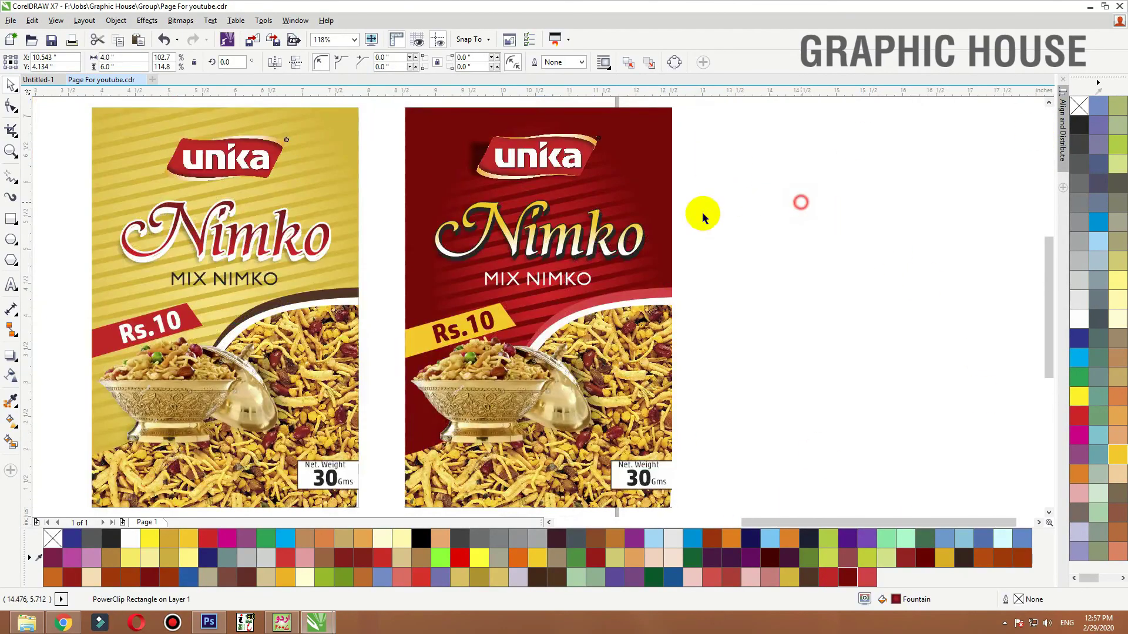
{"action": "left_click_drag", "start_coordinate": [743, 169], "coordinate": [312, 443]}
{"action": "key", "text": "shift+F2"}
{"action": "left_click", "coordinate": [889, 277]}
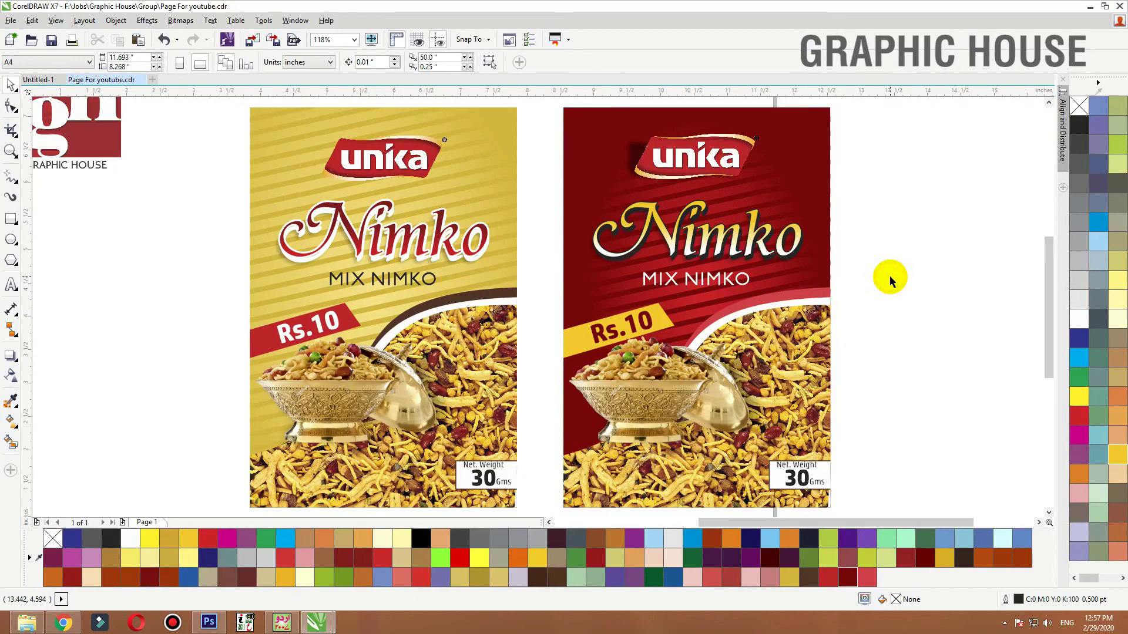